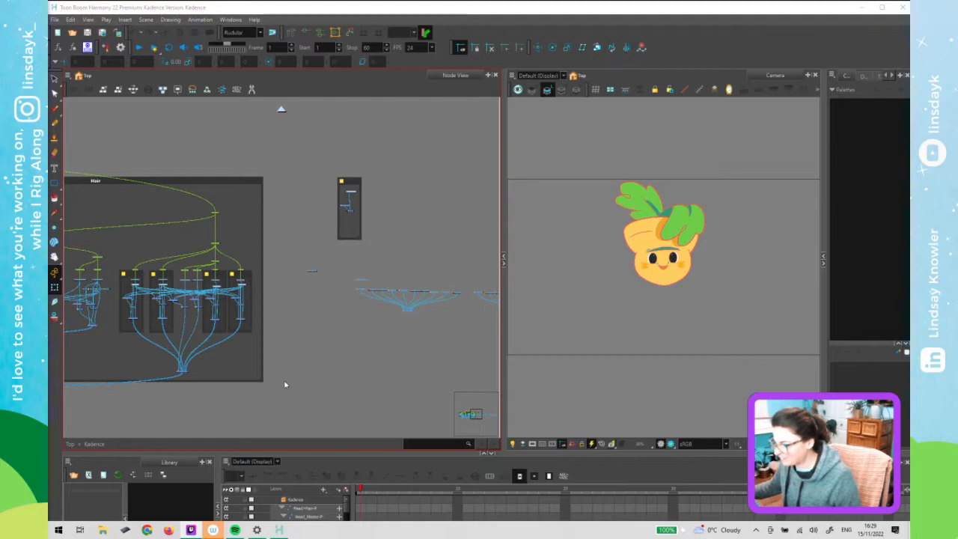
In the Face group, try moving the Static-Transformation node aside, undo it, and realign the node between Eye_B-P and Eye_B
scroll(288, 374, "down", 2)
scroll(291, 374, "down", 3)
left_click_drag(162, 364, 329, 355)
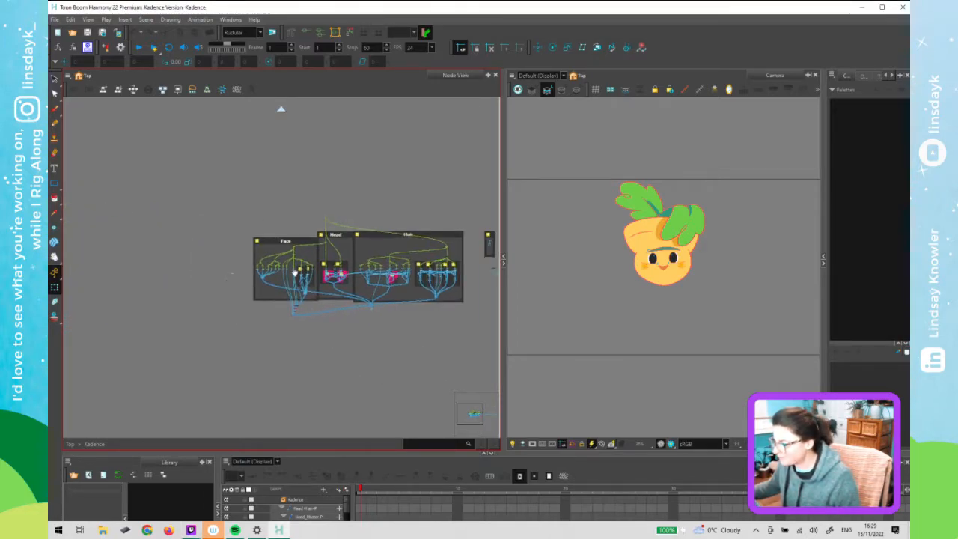
scroll(279, 281, "up", 2)
scroll(279, 280, "up", 4)
left_click_drag(257, 284, 337, 285)
scroll(285, 277, "up", 3)
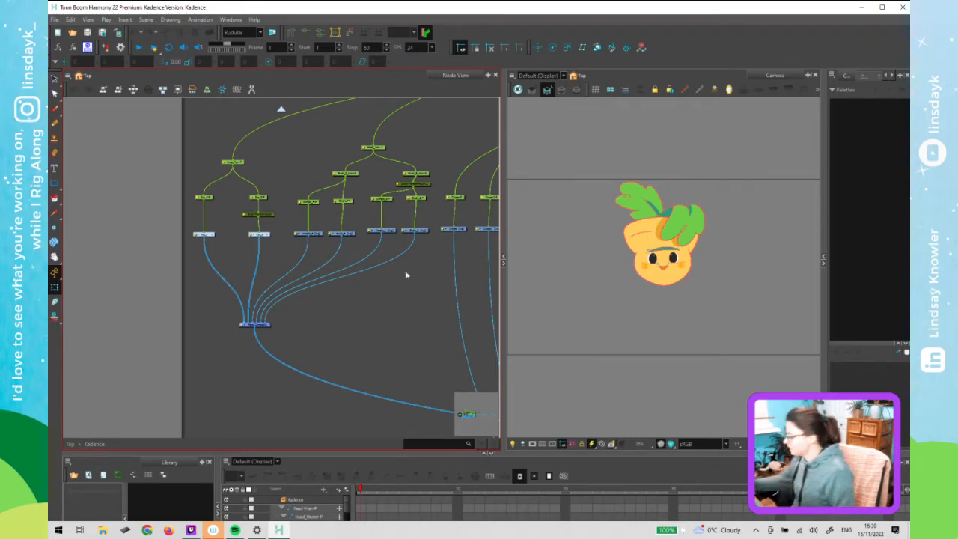
left_click_drag(272, 215, 289, 217)
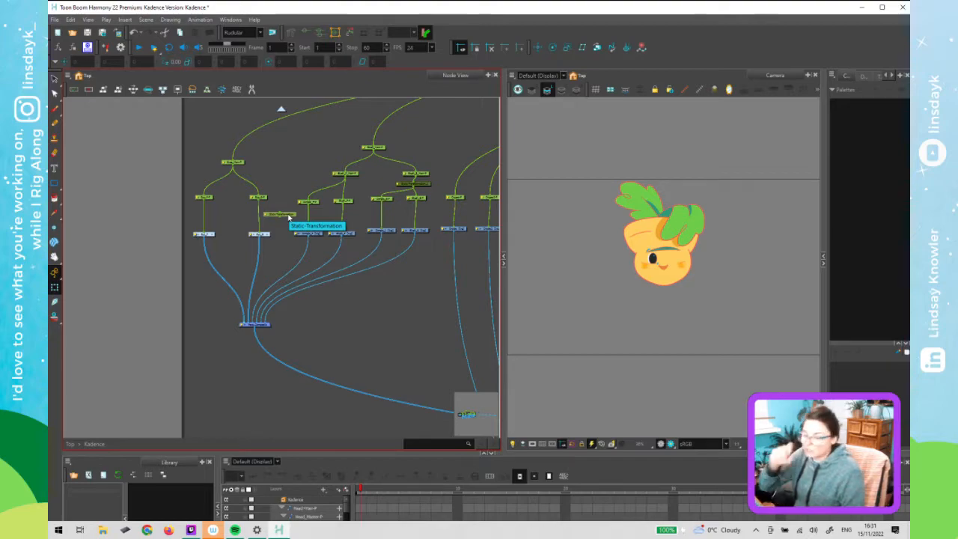
key("ctrl+z")
left_click_drag(273, 217, 263, 219)
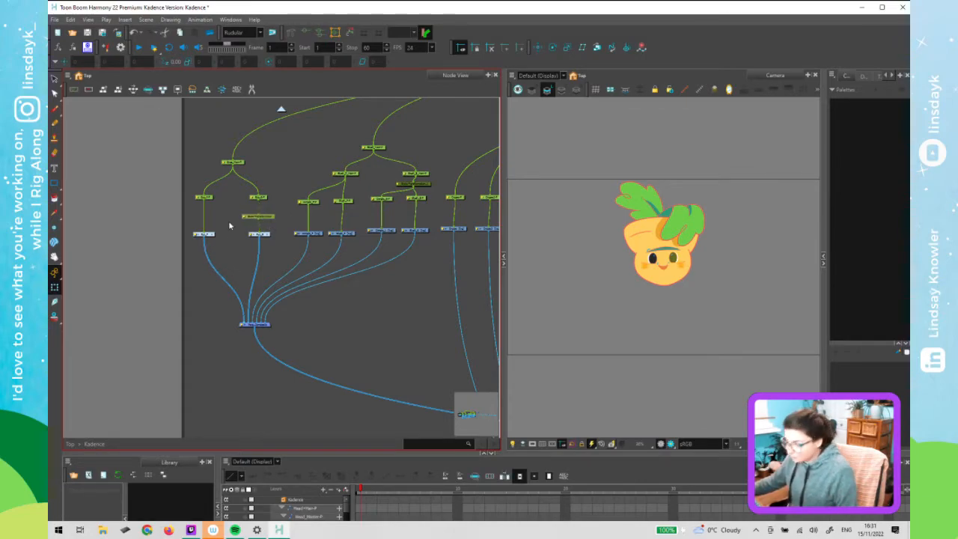
scroll(250, 268, "up", 4)
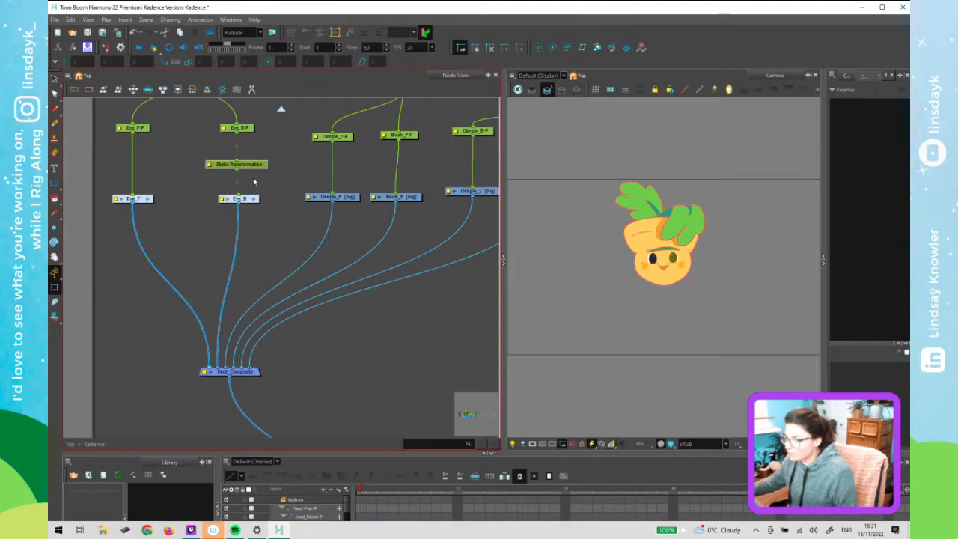
left_click(191, 212)
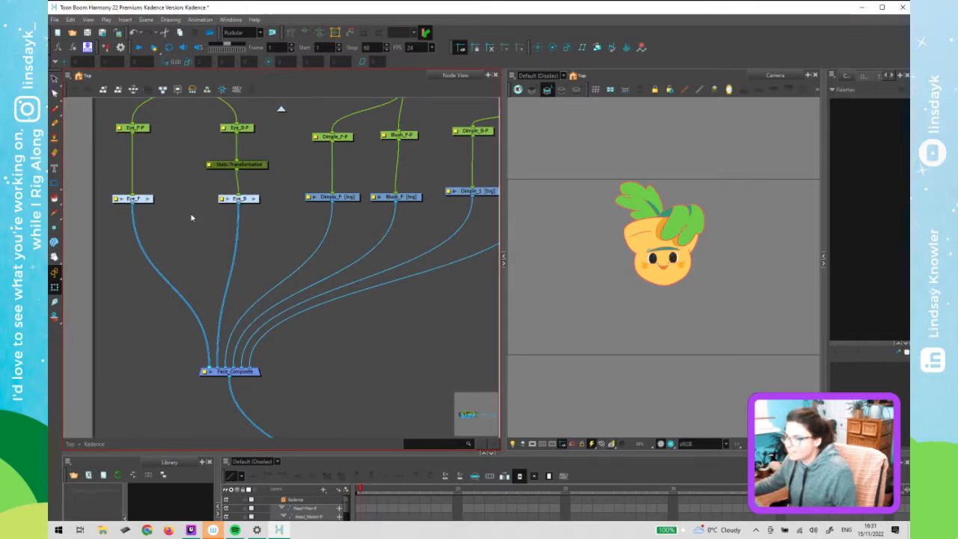
Open the Eye_F group and compare its Wrinkle and EyeBrow nodes with the character's face in the Camera view
left_click(147, 200)
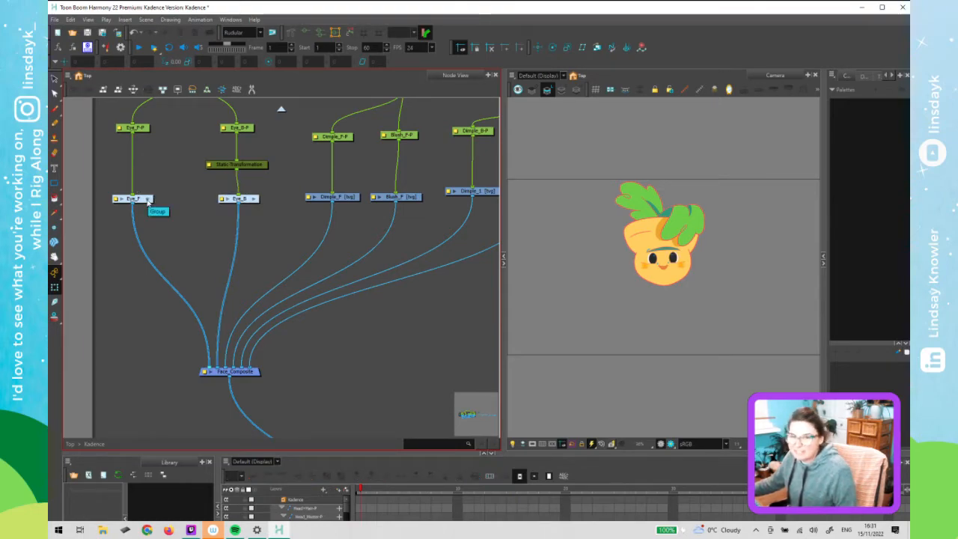
left_click(148, 199)
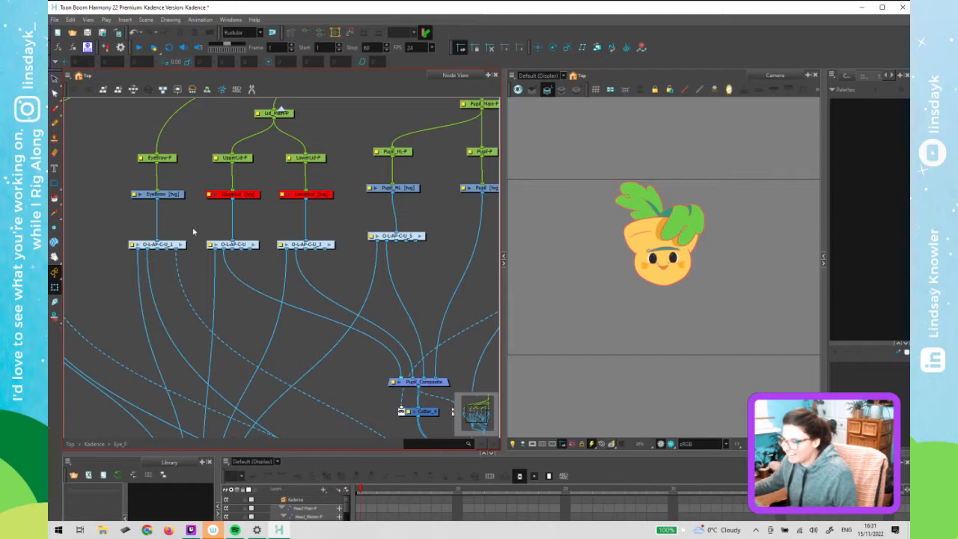
left_click_drag(188, 211, 311, 214)
left_click(734, 274)
scroll(666, 256, "up", 3)
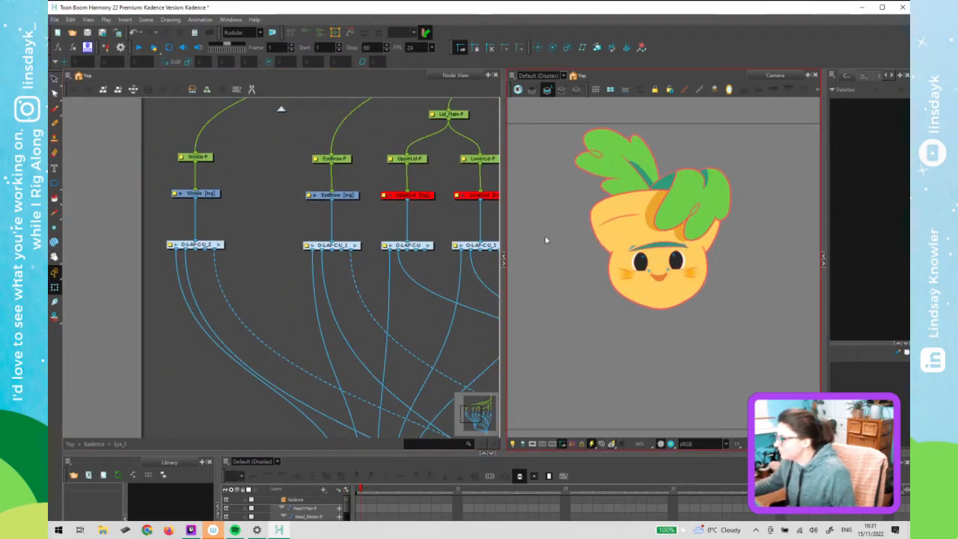
scroll(616, 272, "up", 5)
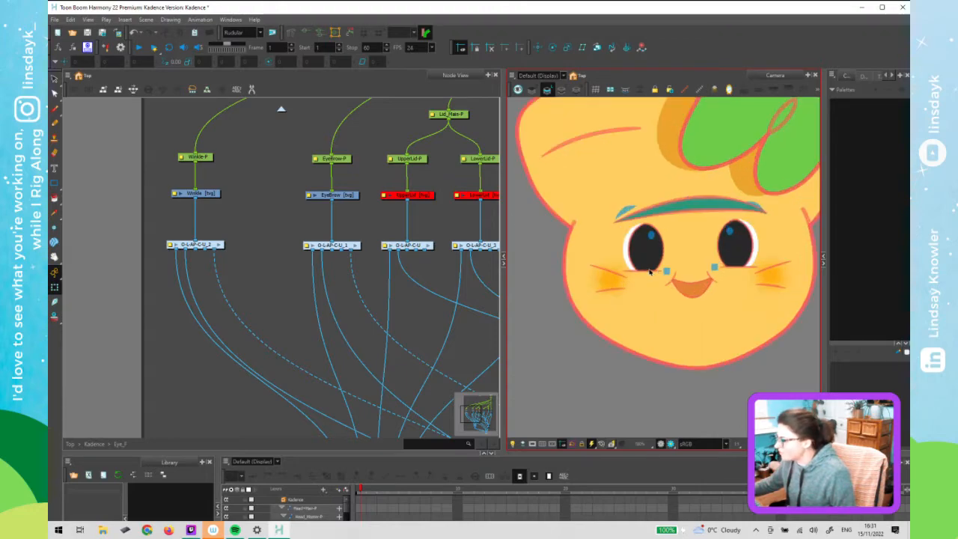
Try to widen the Colour panel beside the Camera view, restoring the collapsed views after each attempt
right_click(536, 66)
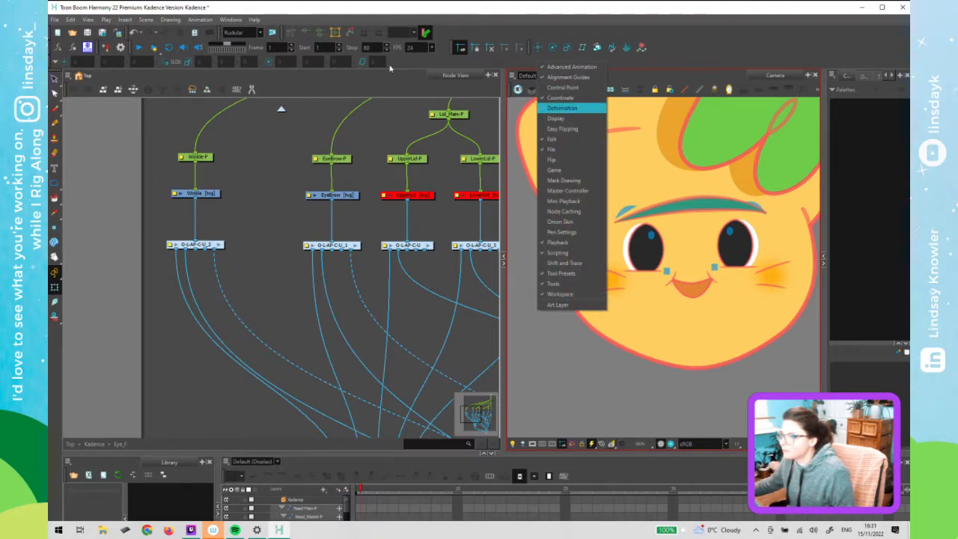
left_click(426, 68)
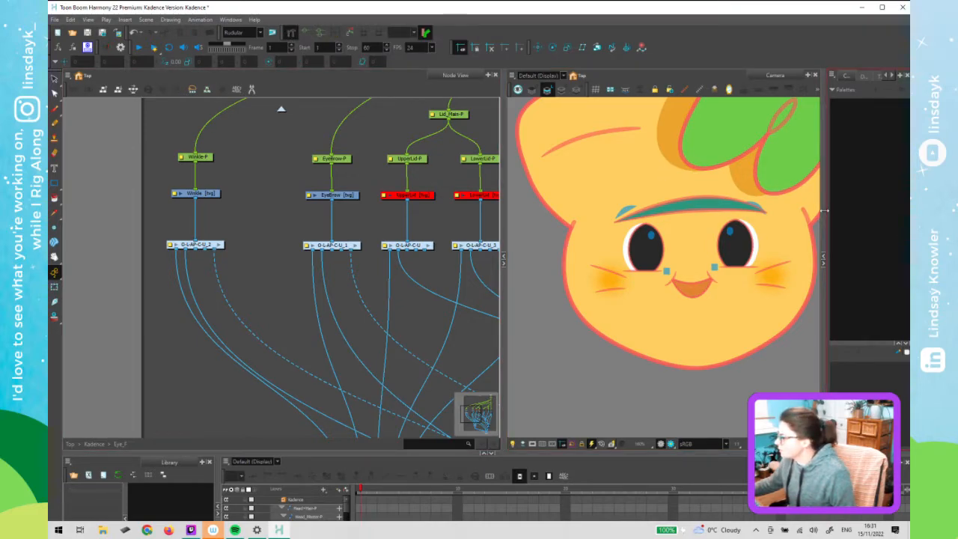
left_click(823, 256)
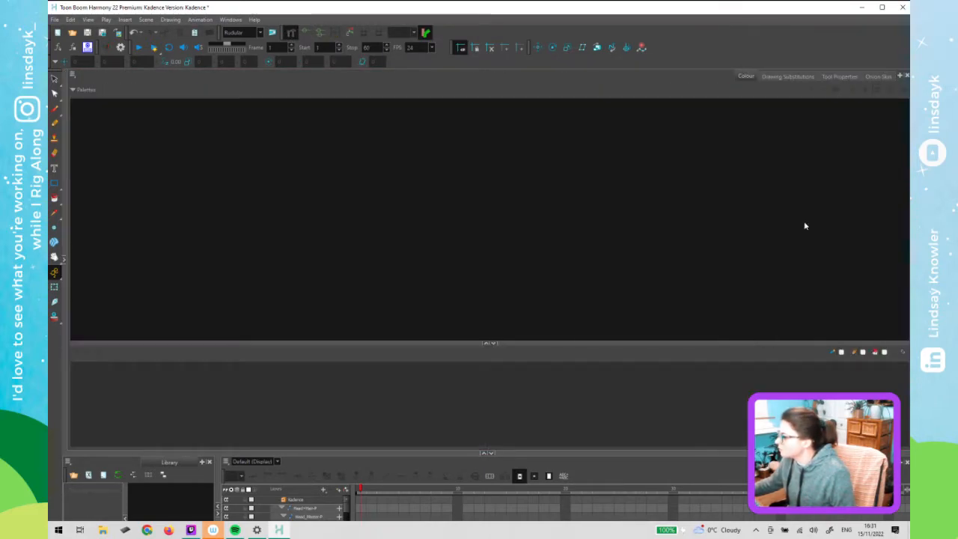
left_click(64, 263)
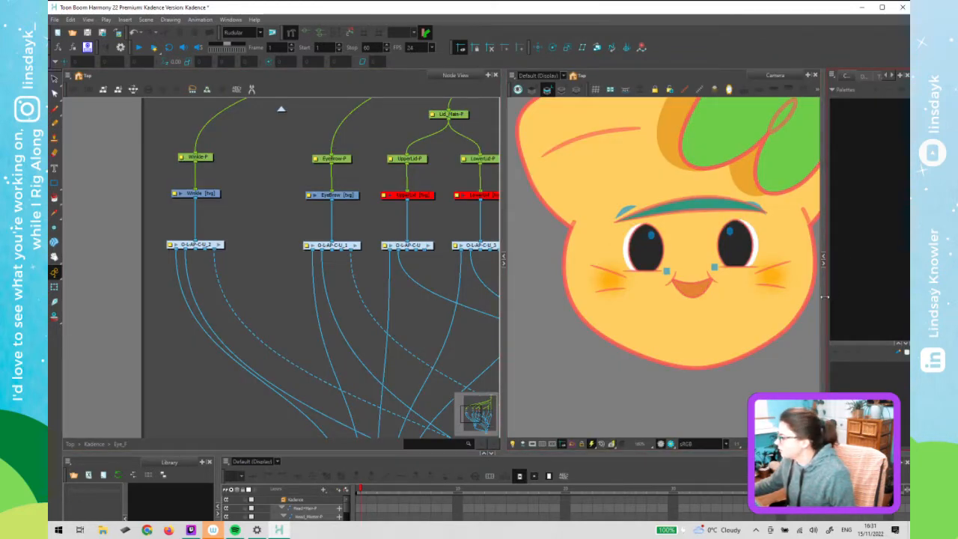
left_click_drag(824, 297, 764, 318)
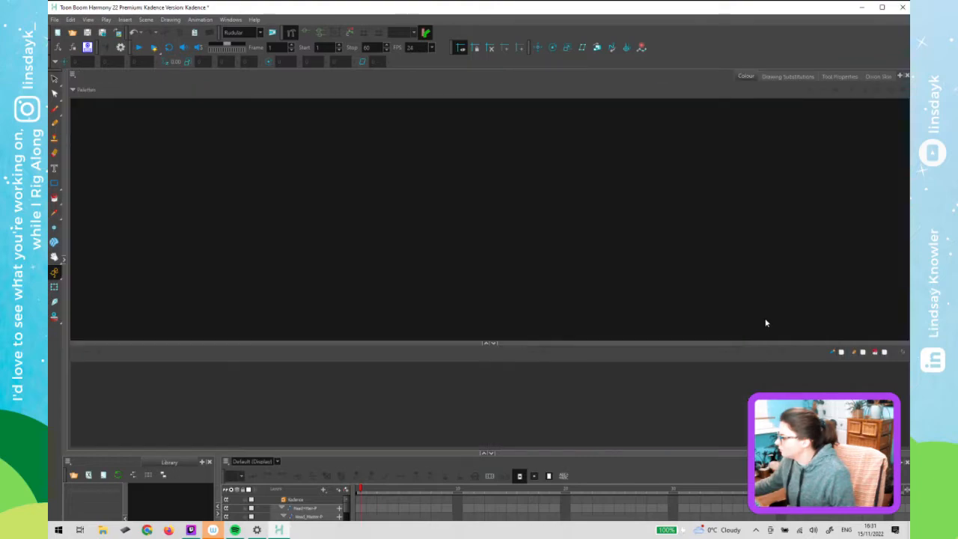
left_click(65, 262)
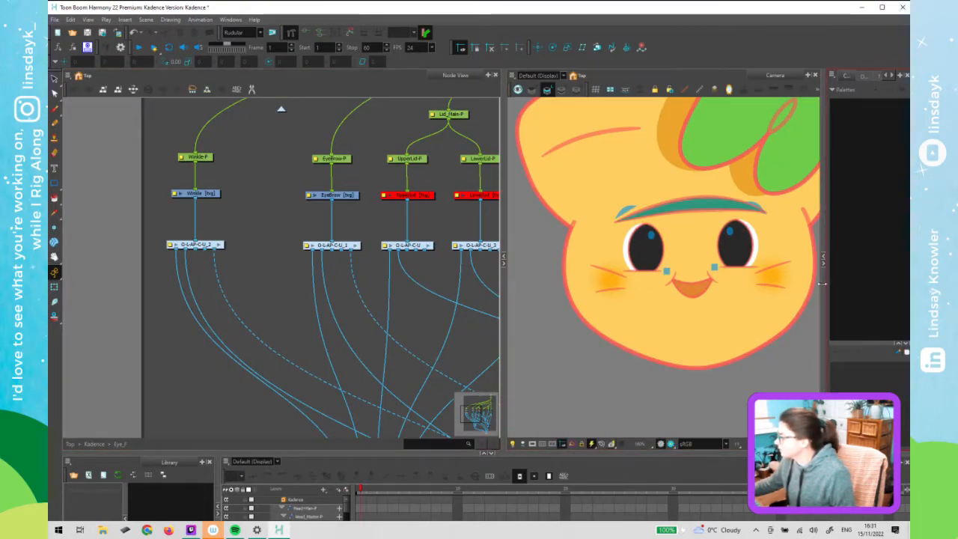
left_click_drag(824, 285, 763, 322)
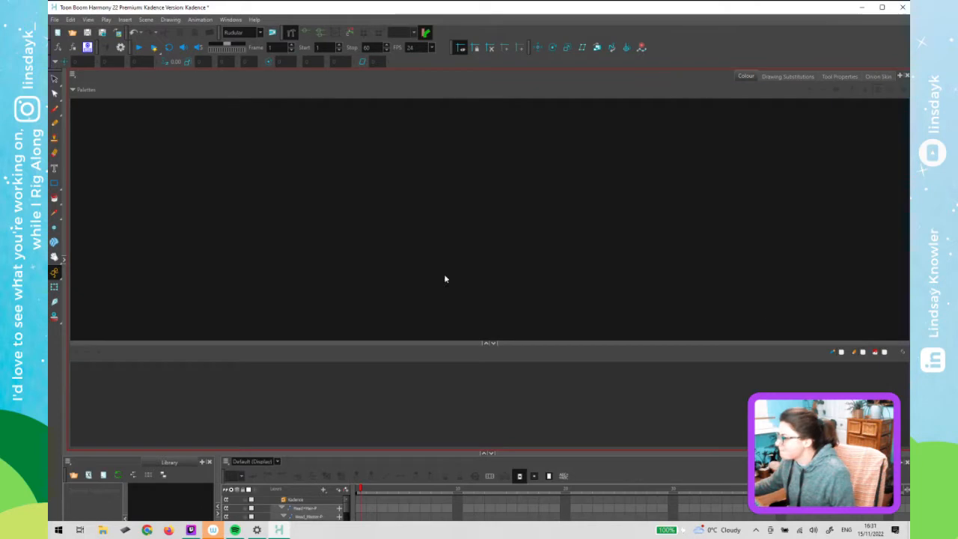
left_click(65, 261)
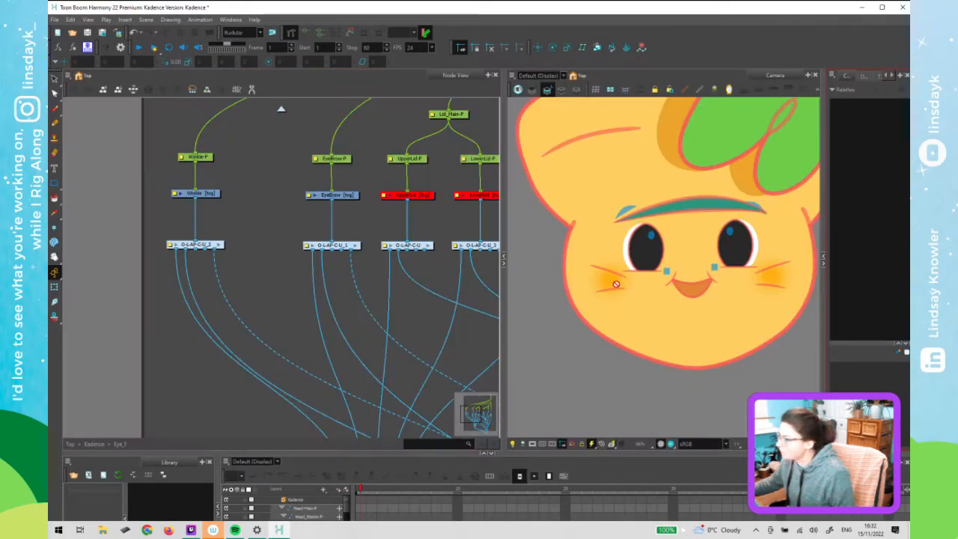
Try to resize the split between the Node View and the Camera view, bringing the Node View back each time
left_click_drag(439, 360, 422, 364)
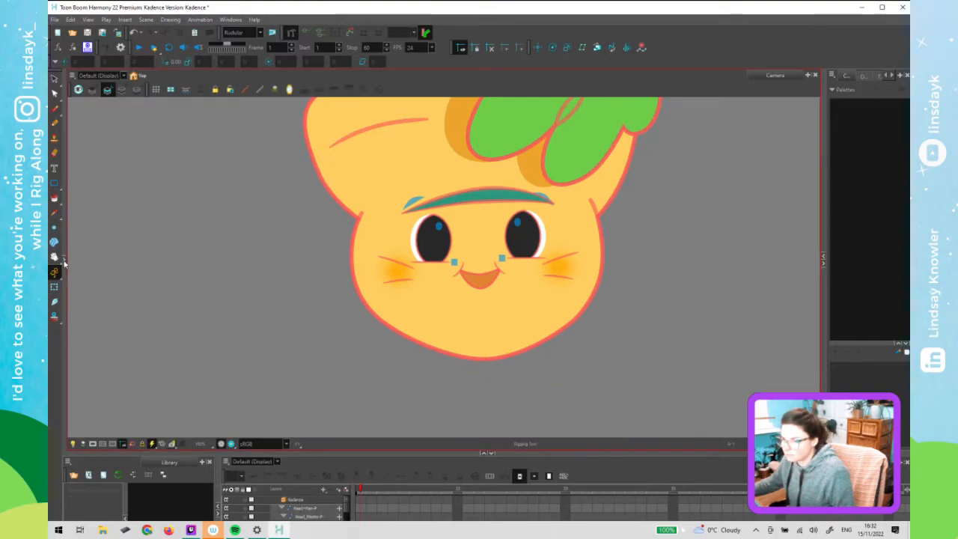
left_click(64, 261)
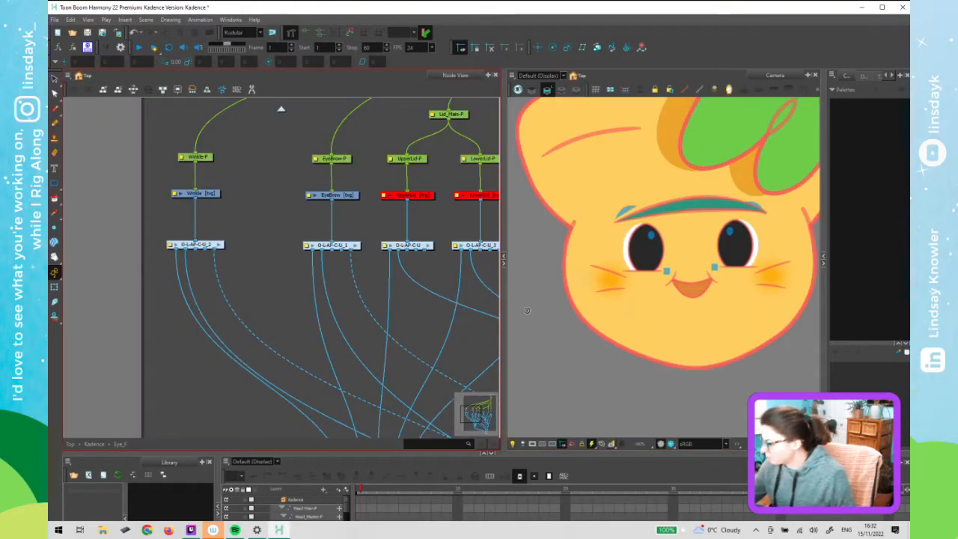
left_click(609, 283)
left_click(535, 275)
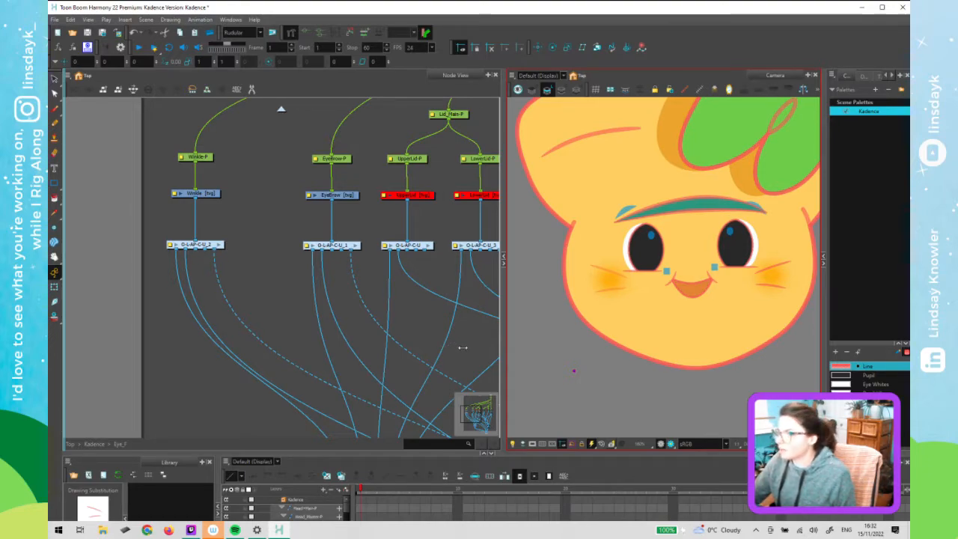
key("ctrl+f")
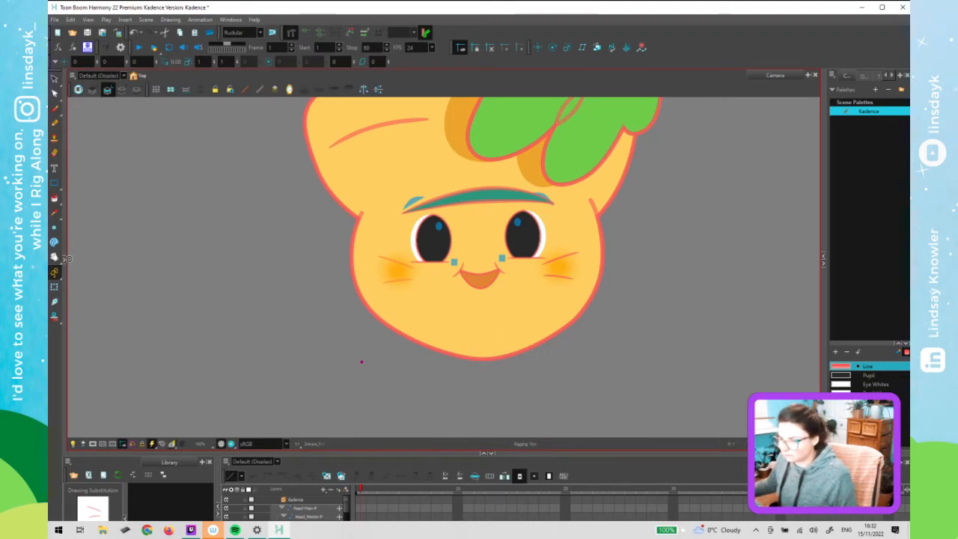
key("ctrl+f")
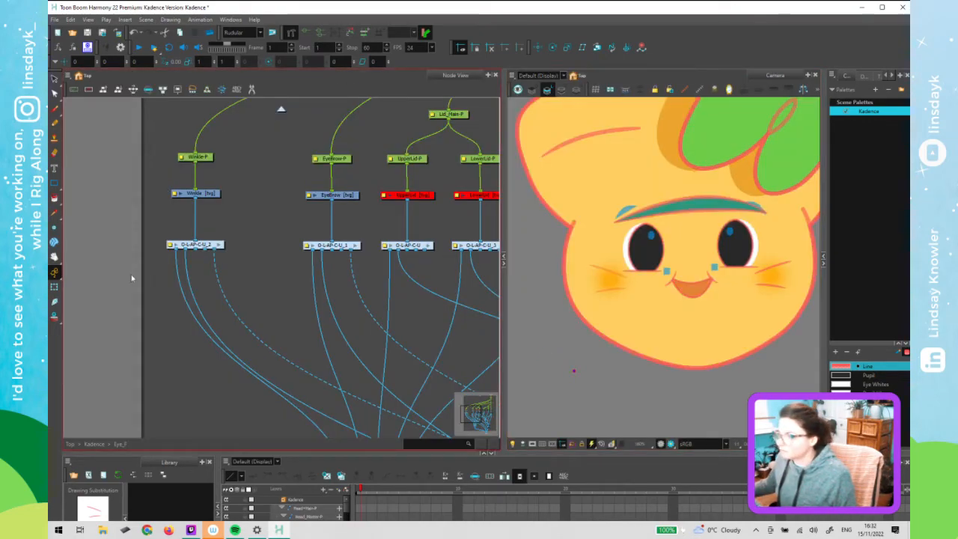
left_click(608, 278)
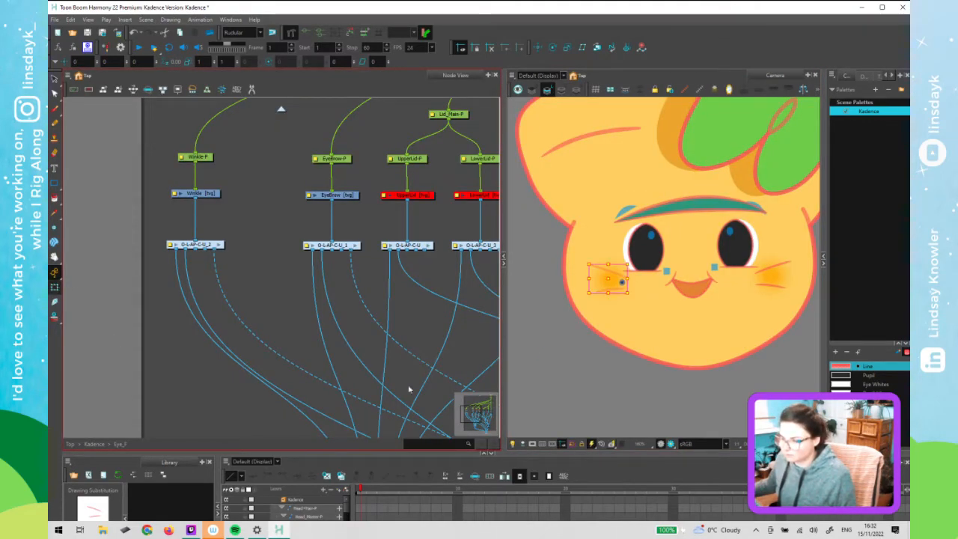
left_click(490, 367)
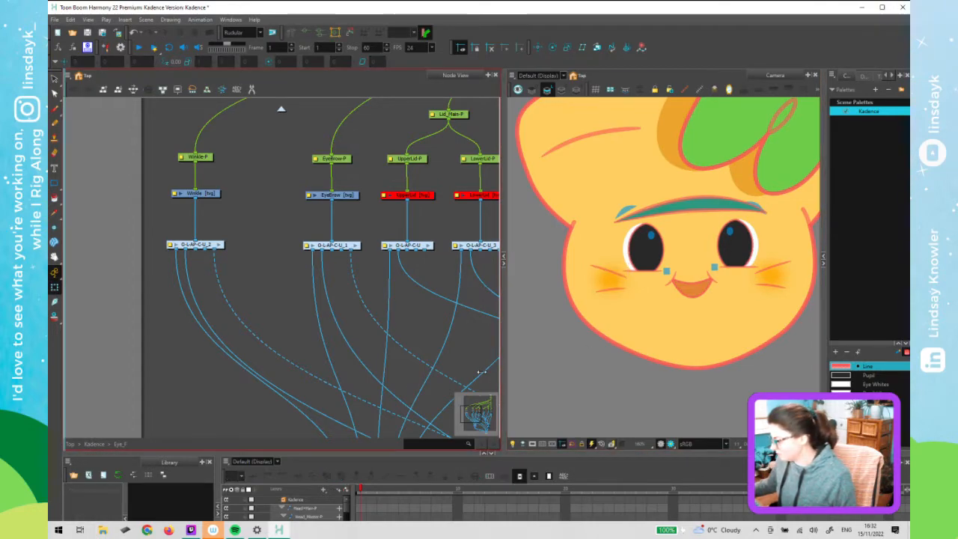
key("ctrl+f")
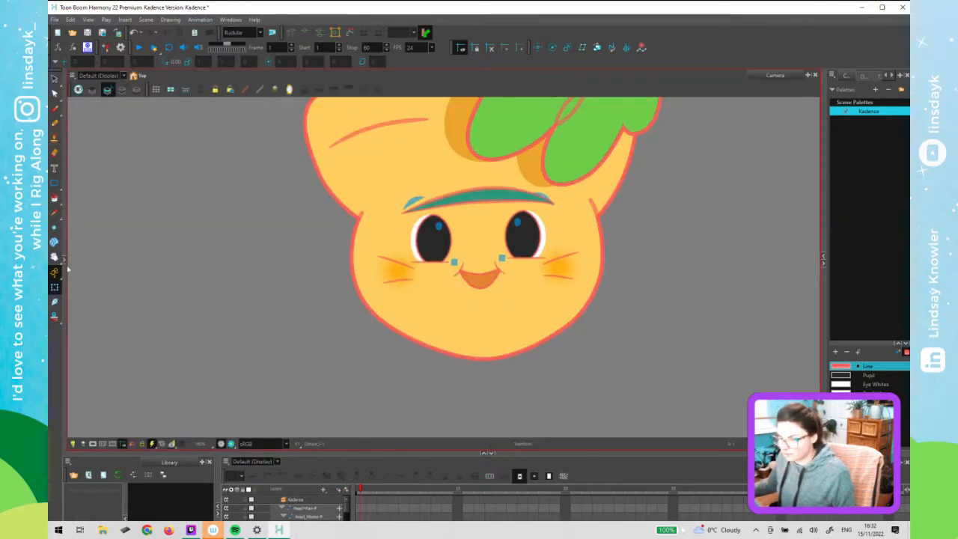
key("ctrl+f")
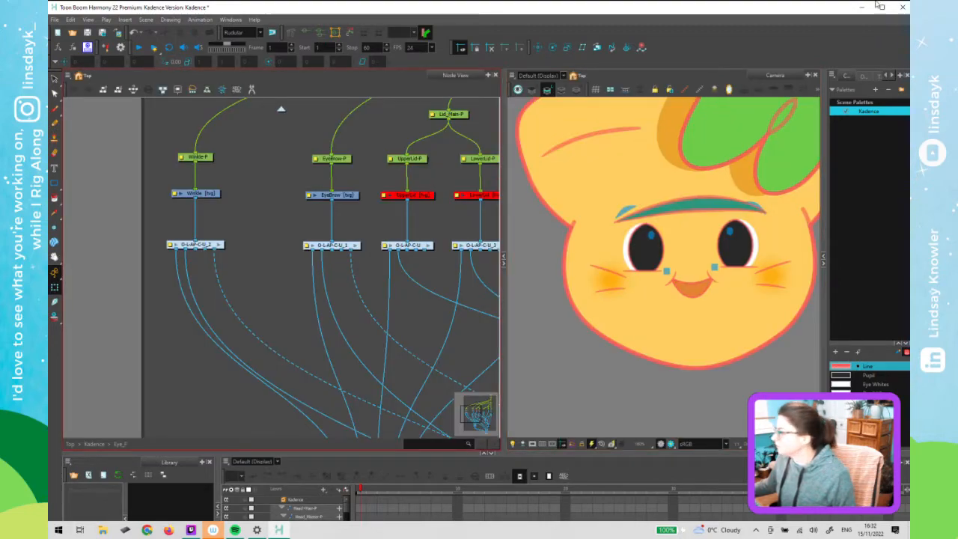
Minimise Harmony, close the Windows sound settings window, and switch back to the Harmony scene
left_click(861, 7)
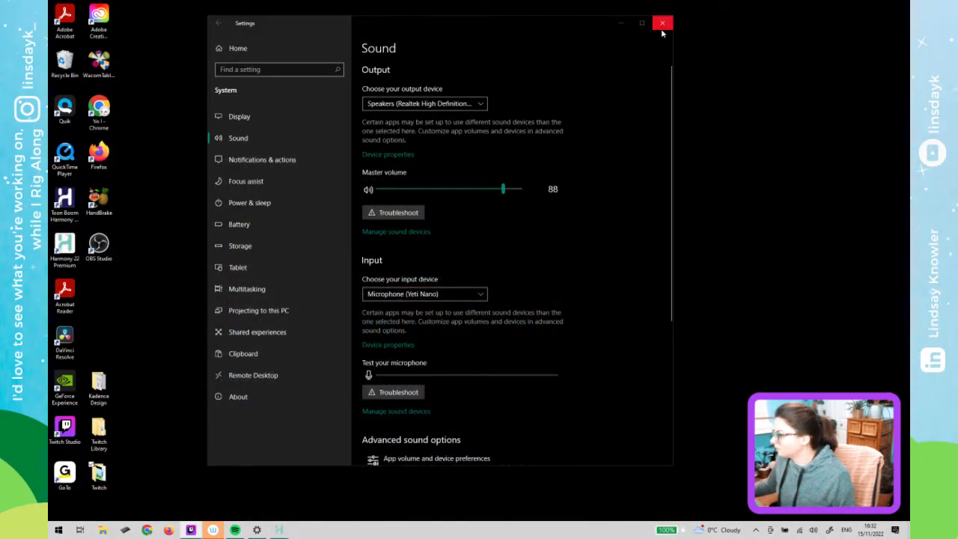
left_click(662, 23)
left_click(257, 530)
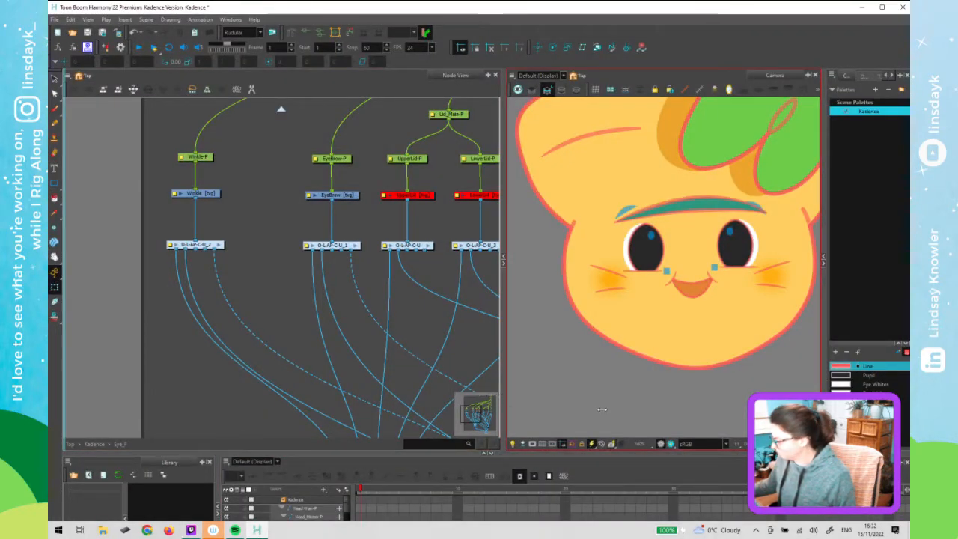
Retry resizing the Camera view and the Colour panel, restoring the three-view layout after each attempt
key("grave")
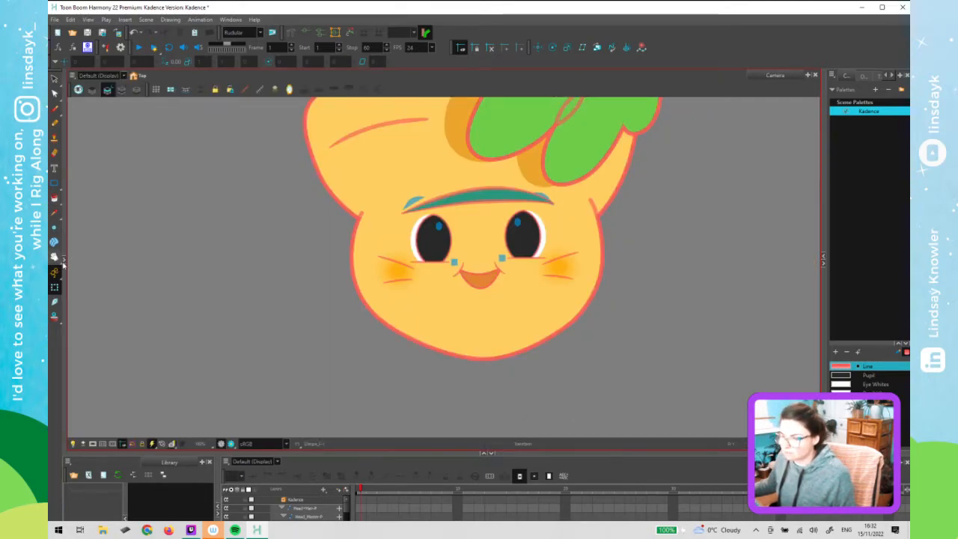
key("grave")
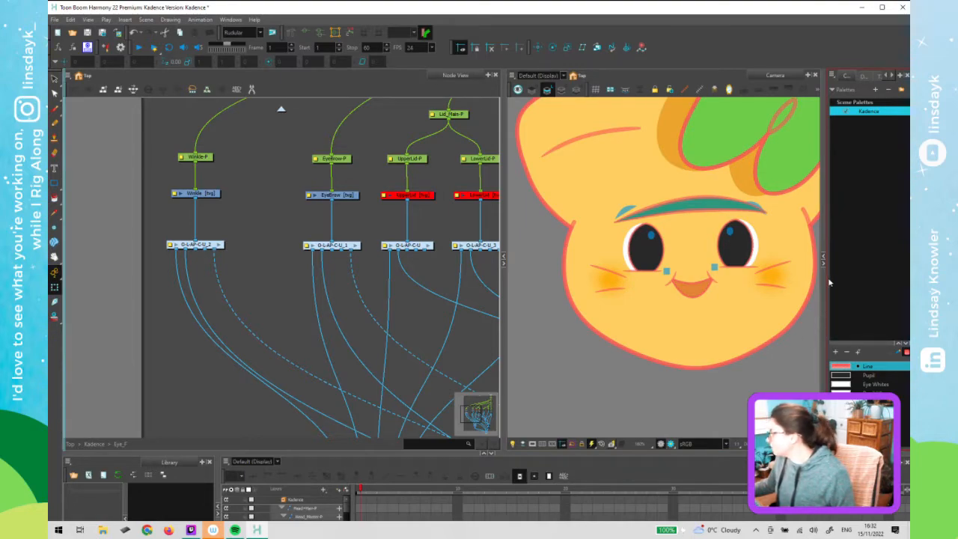
key("grave")
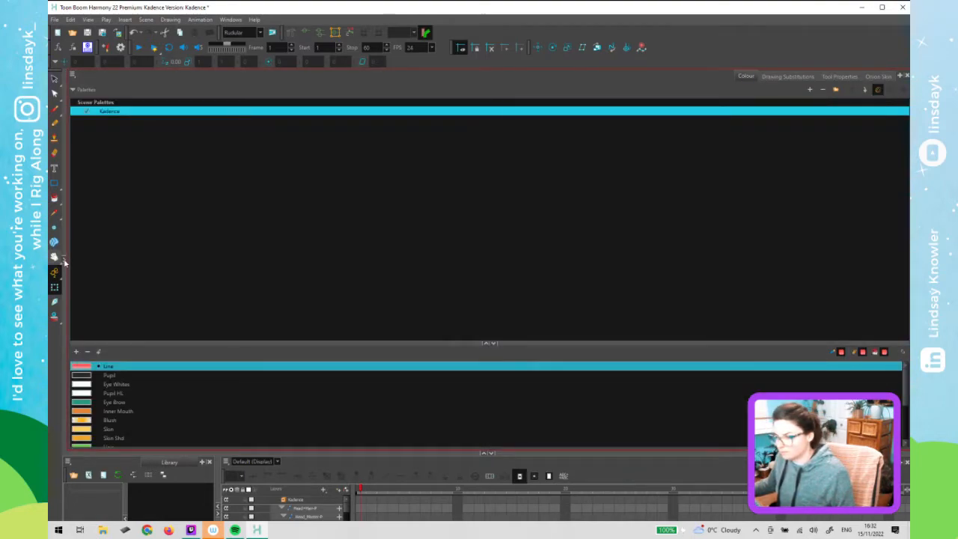
key("grave")
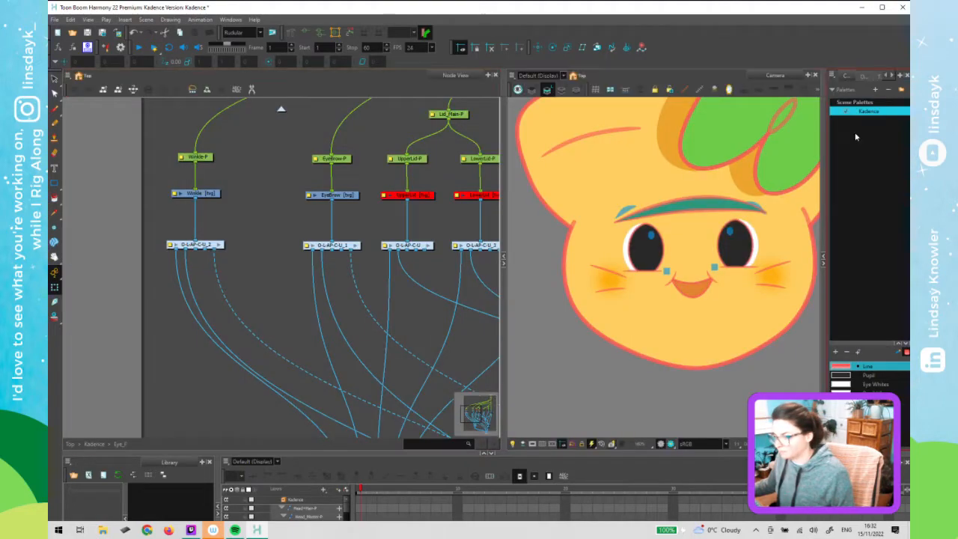
Show the Tool Properties beside the Camera view and reapply the Rudular workspace
left_click(876, 76)
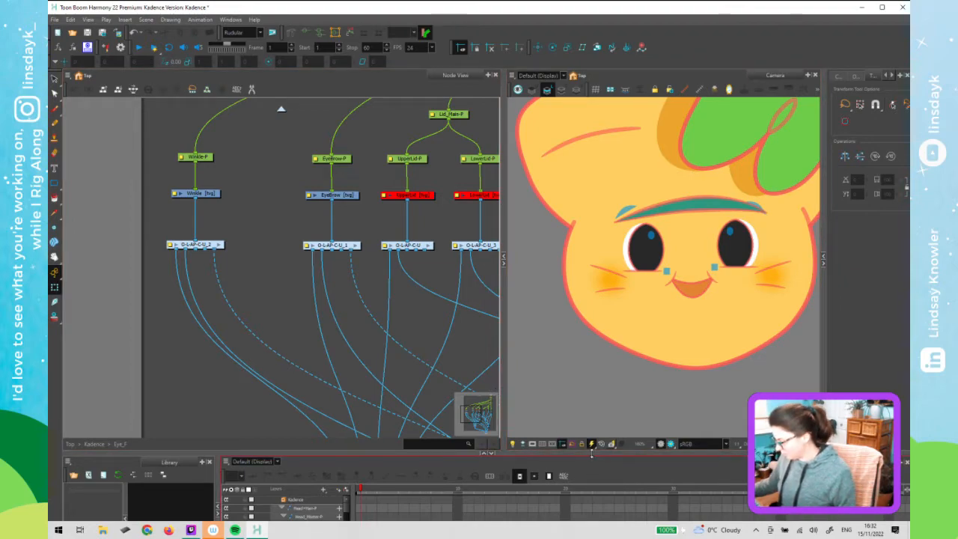
left_click(231, 21)
mouse_move(889, 54)
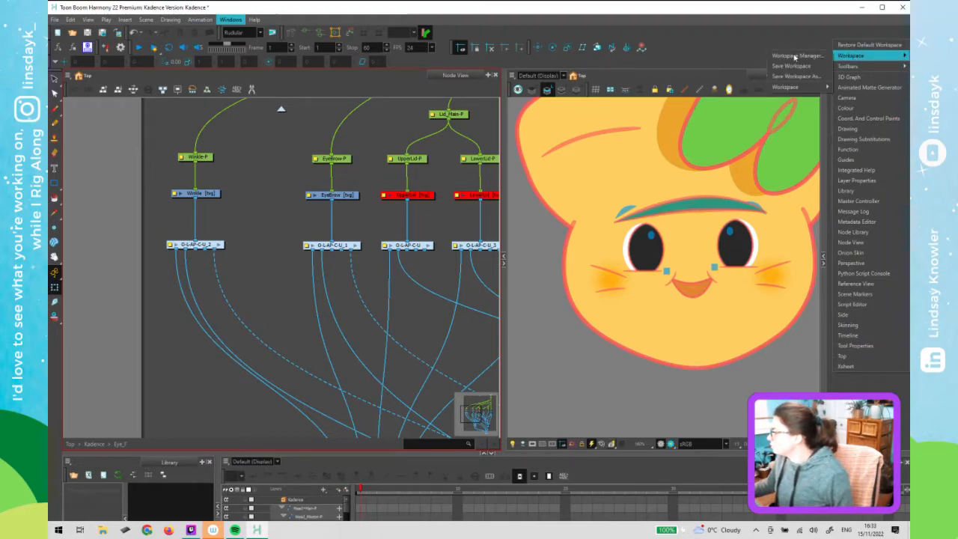
mouse_move(800, 88)
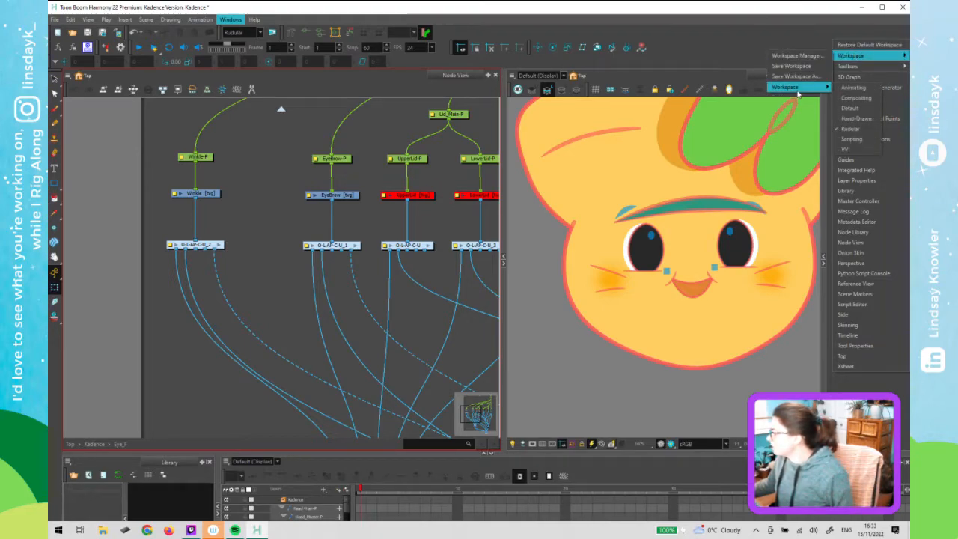
left_click(864, 129)
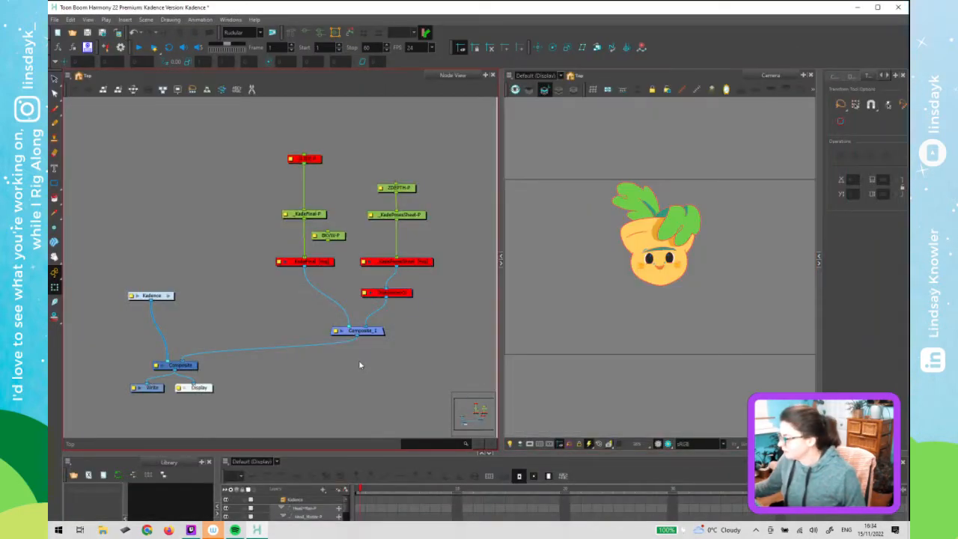
Try to resize the splits on either side of the Camera view, bringing the hidden views back after each attempt
left_click(257, 530)
left_click(257, 529)
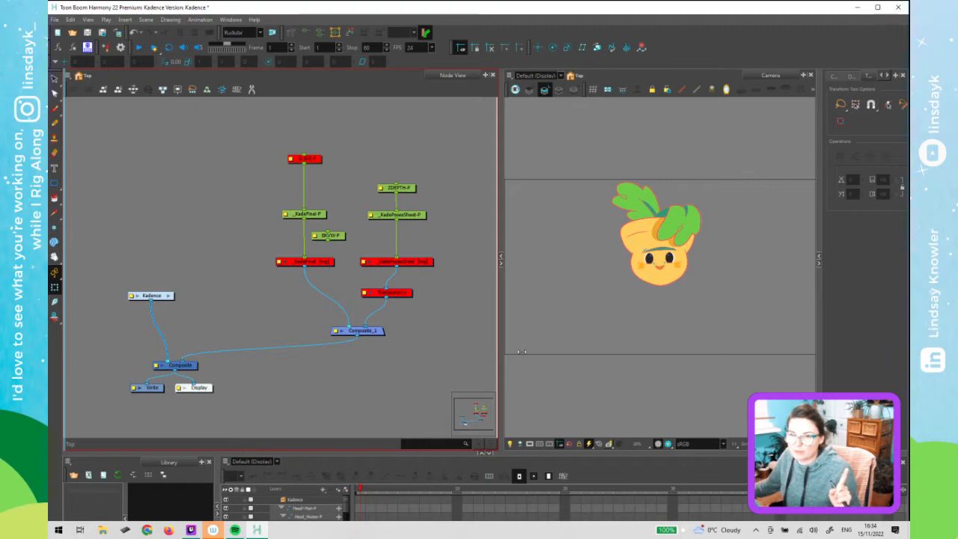
key("grave")
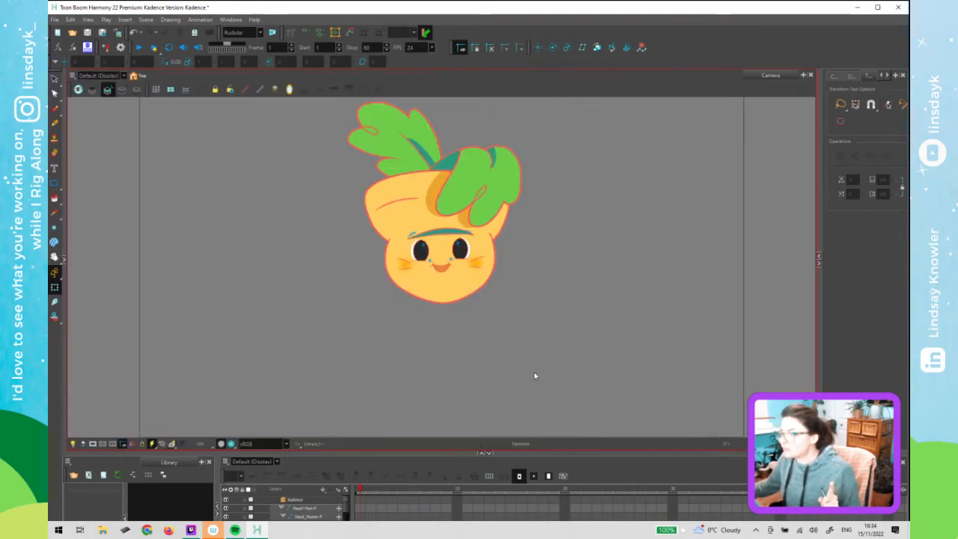
key("grave")
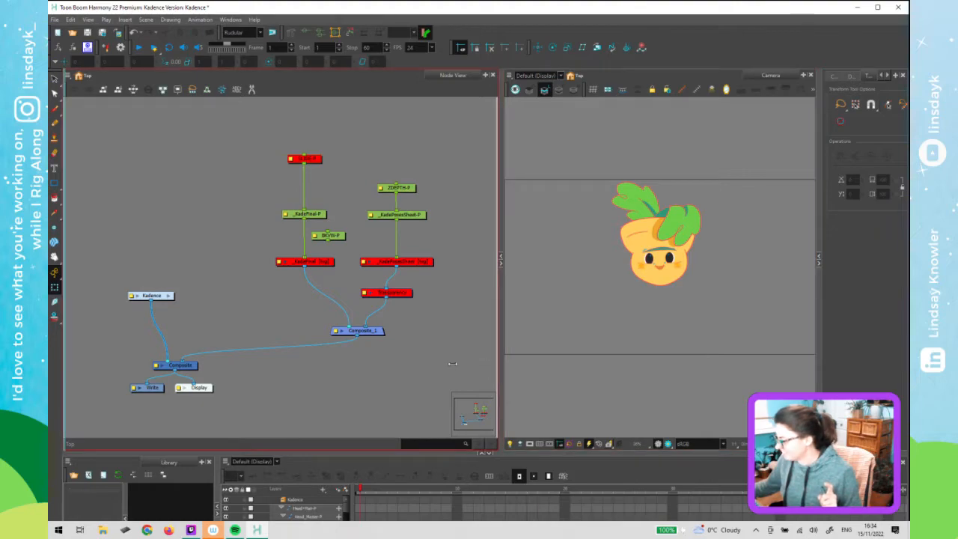
key("grave")
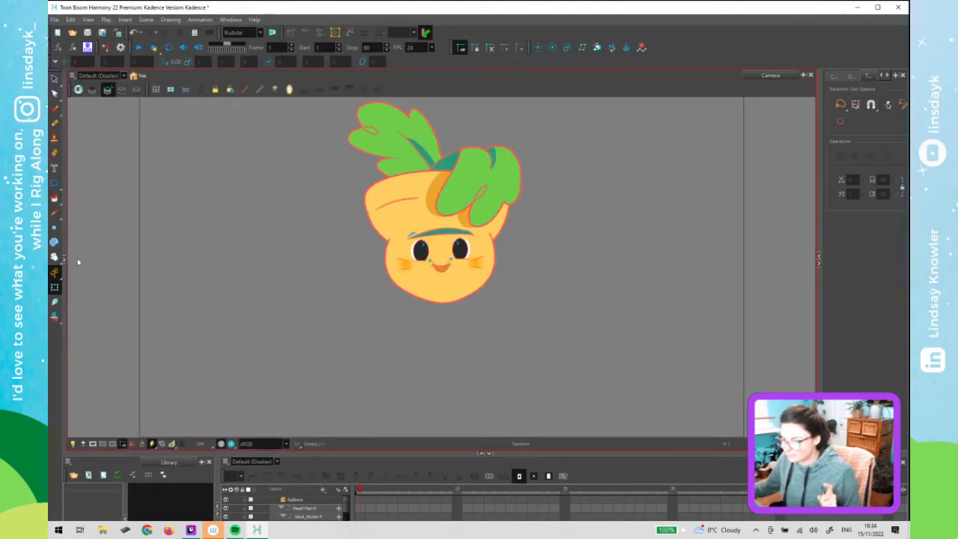
key("grave")
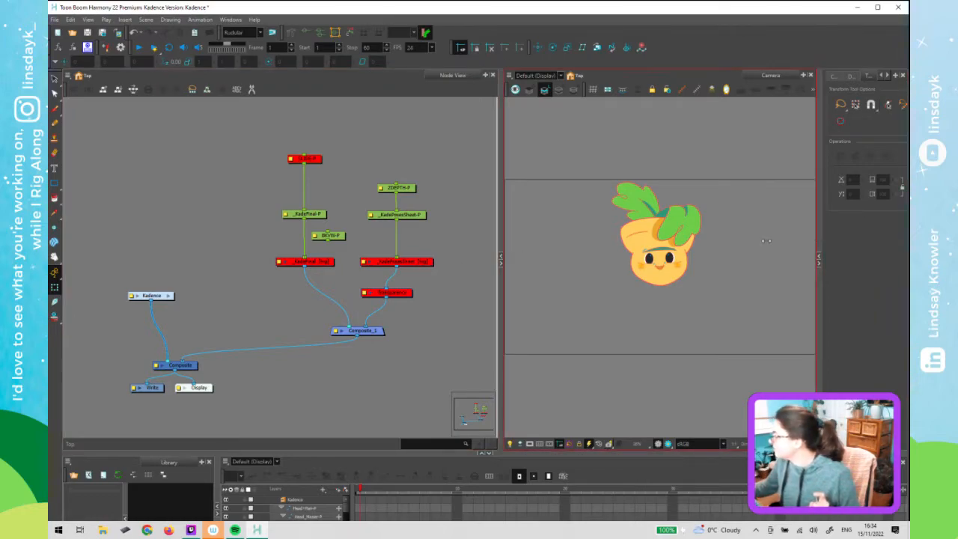
key("grave")
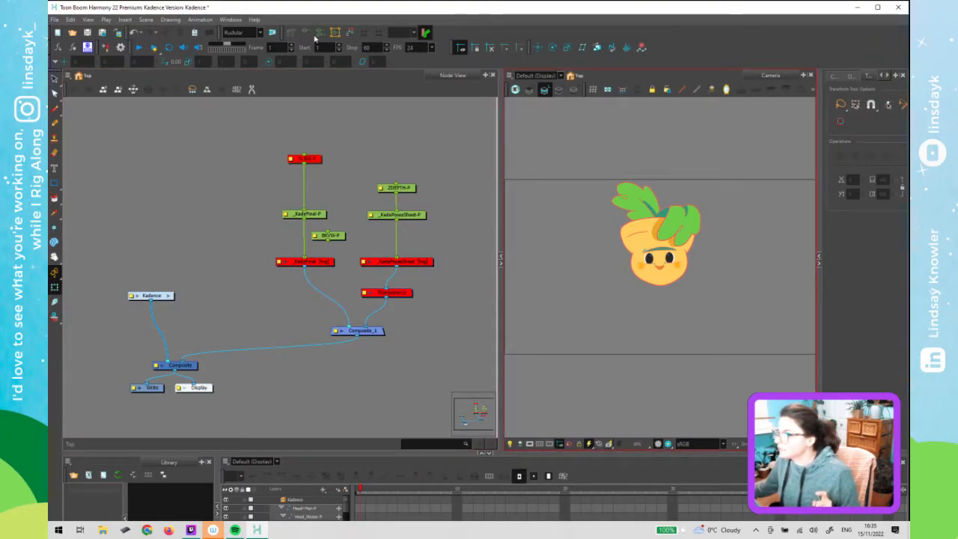
Activate the Rigging tool and open the Kadence group in the Node View
left_click(291, 34)
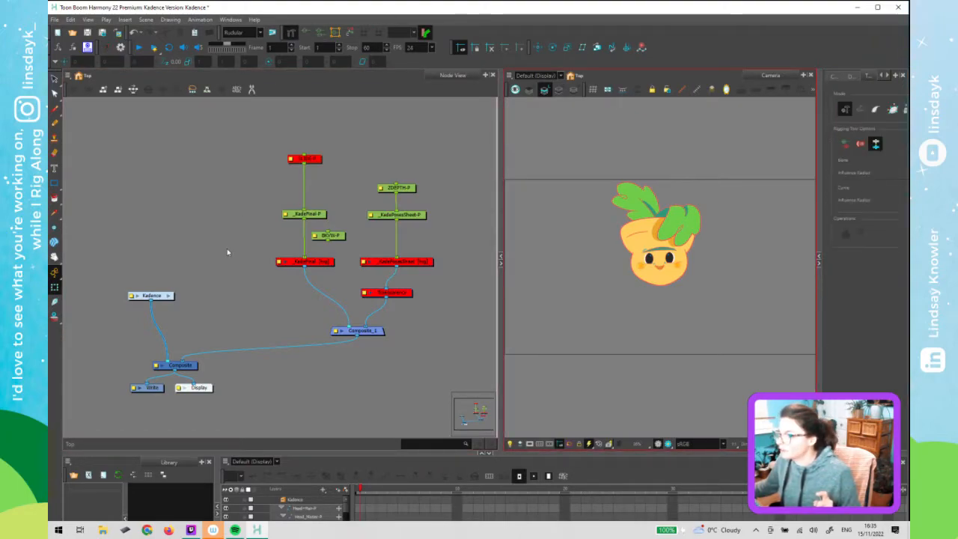
left_click(169, 296)
key("2")
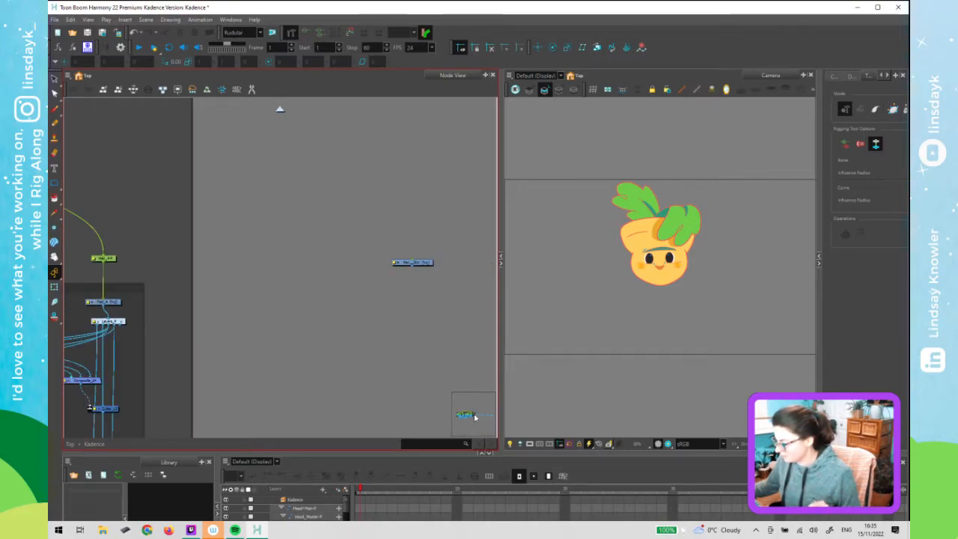
Find the eye nodes within the Kadence group and open the Eye_F group at its Winkle and EyeBrow nodes
mouse_move(453, 416)
left_mouse_down()
mouse_move(462, 411)
mouse_move(457, 418)
left_mouse_up()
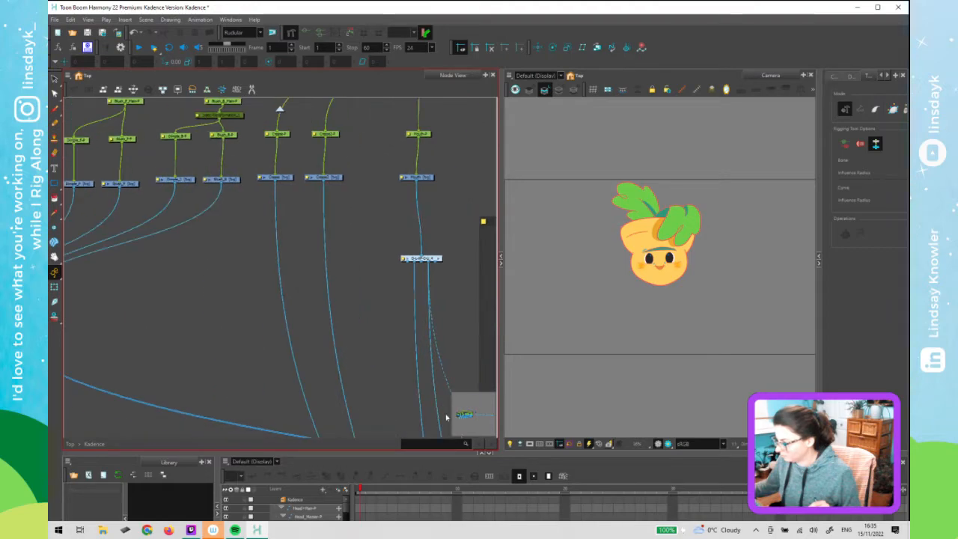
key("2")
key("2")
left_click_drag(183, 295, 354, 312)
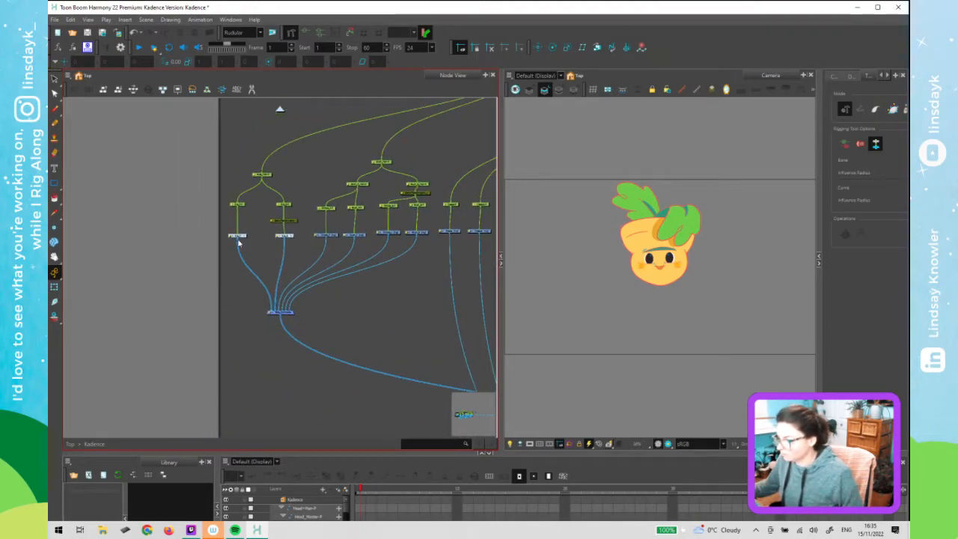
key("2")
key("2")
key("2")
left_click_drag(219, 255, 280, 368)
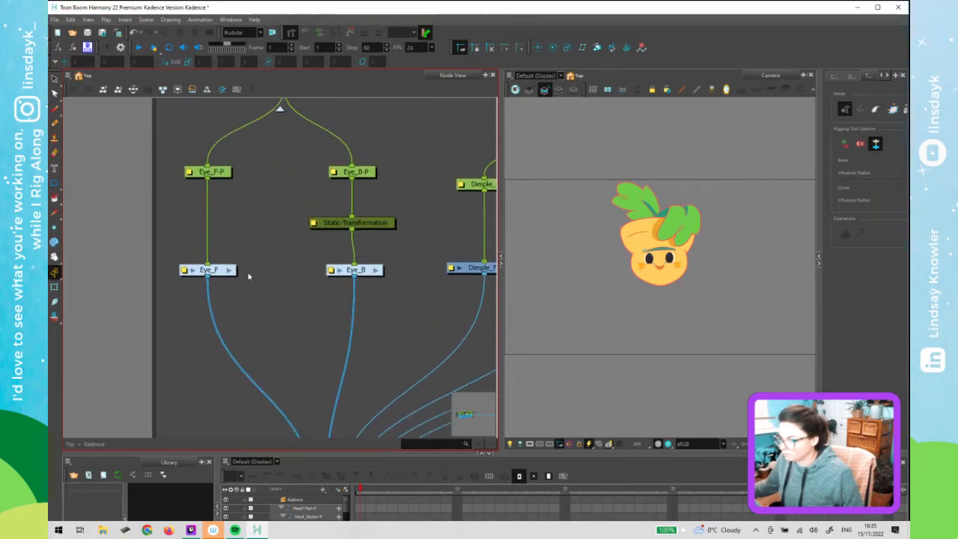
left_click(229, 271)
key("1")
left_click_drag(139, 262, 247, 270)
key("2")
key("2")
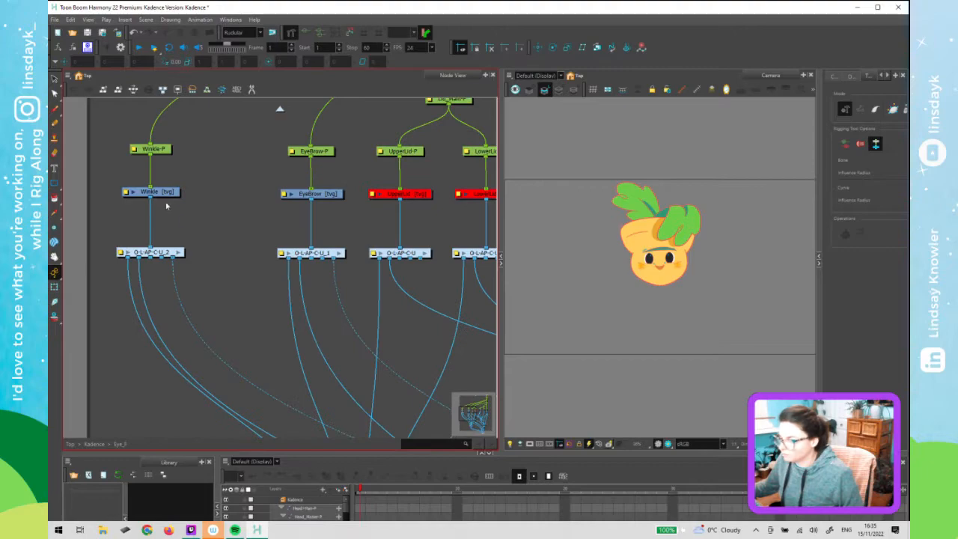
Examine the Winkle and EyeBrow drawings on the character's face with the Transform tool
left_click(172, 192)
scroll(702, 267, "up", 3)
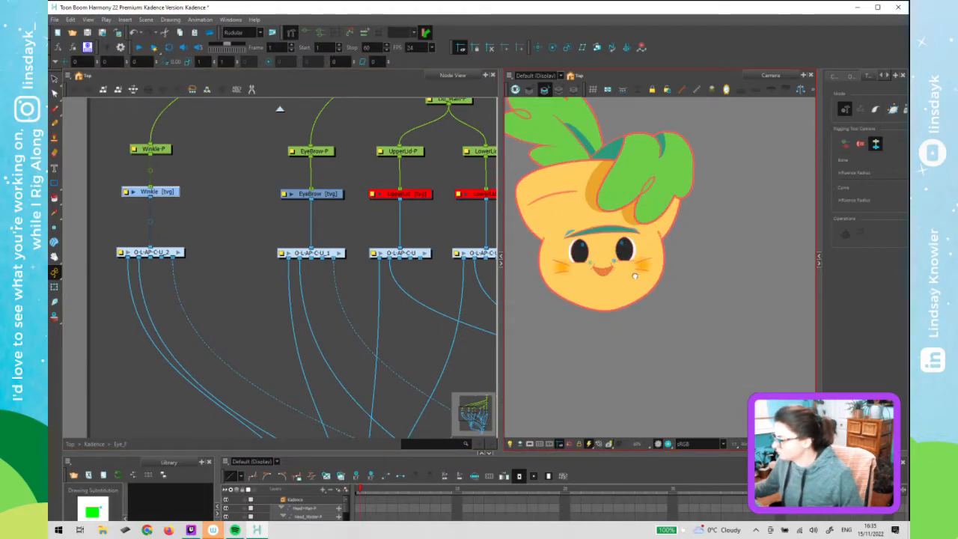
left_click_drag(635, 276, 667, 276)
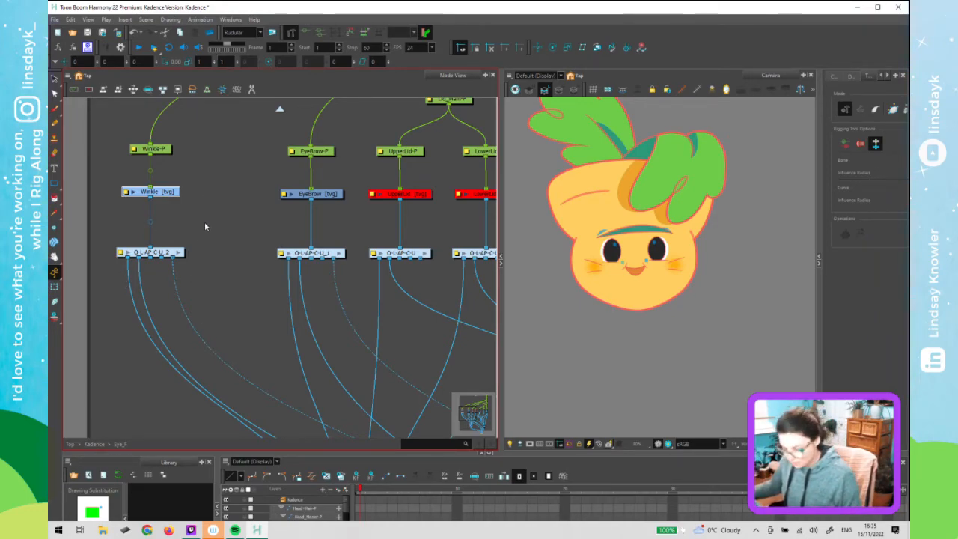
key("shift+t")
scroll(598, 288, "up", 3)
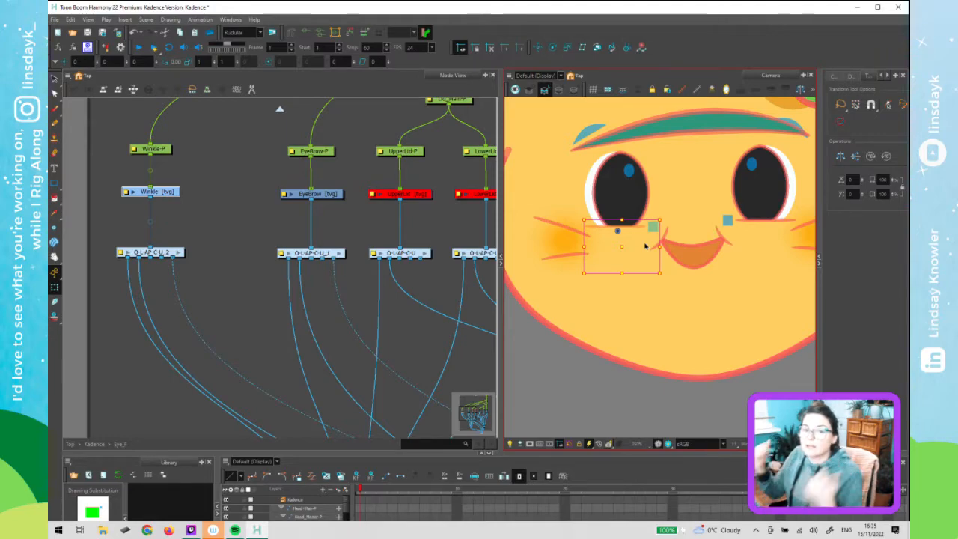
left_click(735, 127)
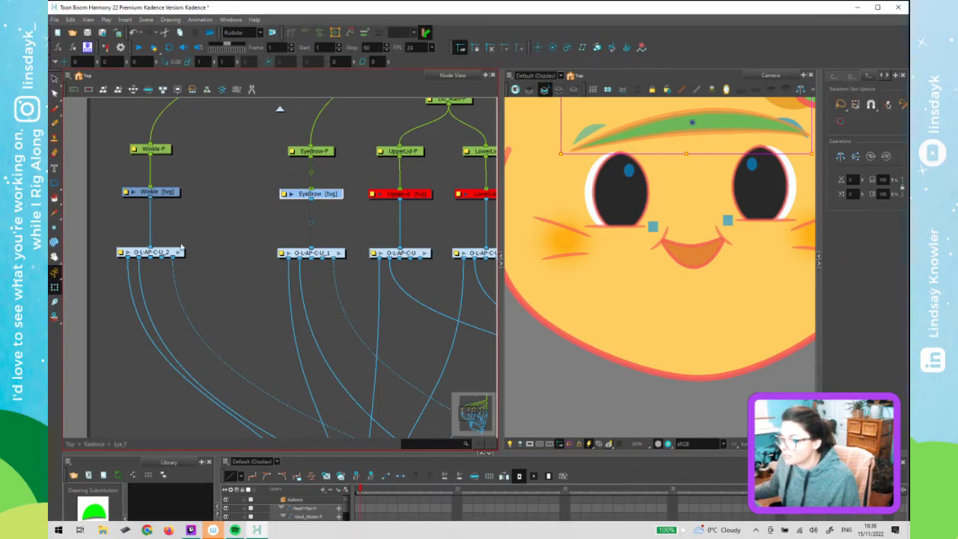
Add a Composite node in the Eye_F group and connect its output to Handles_Composite
left_click(245, 360)
scroll(214, 278, "down", 10)
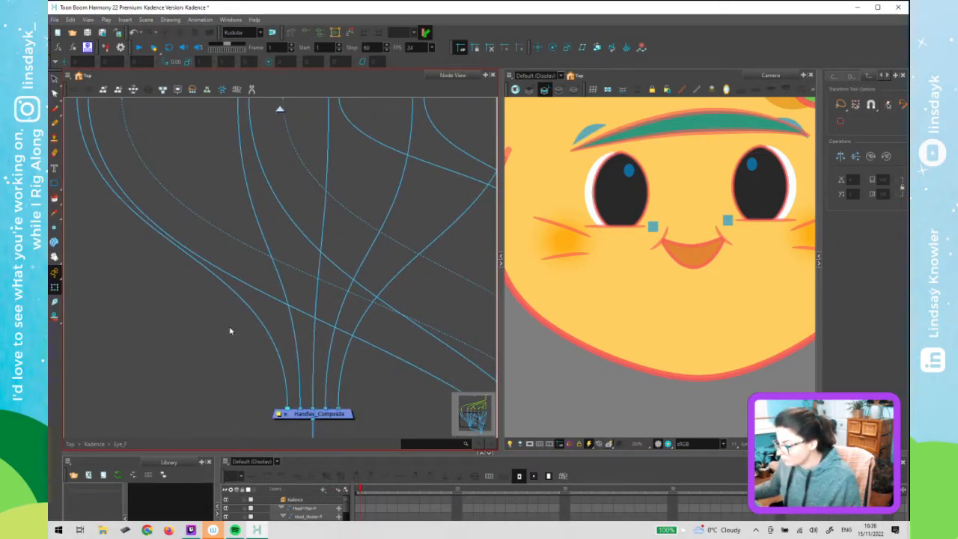
key("ctrl+h")
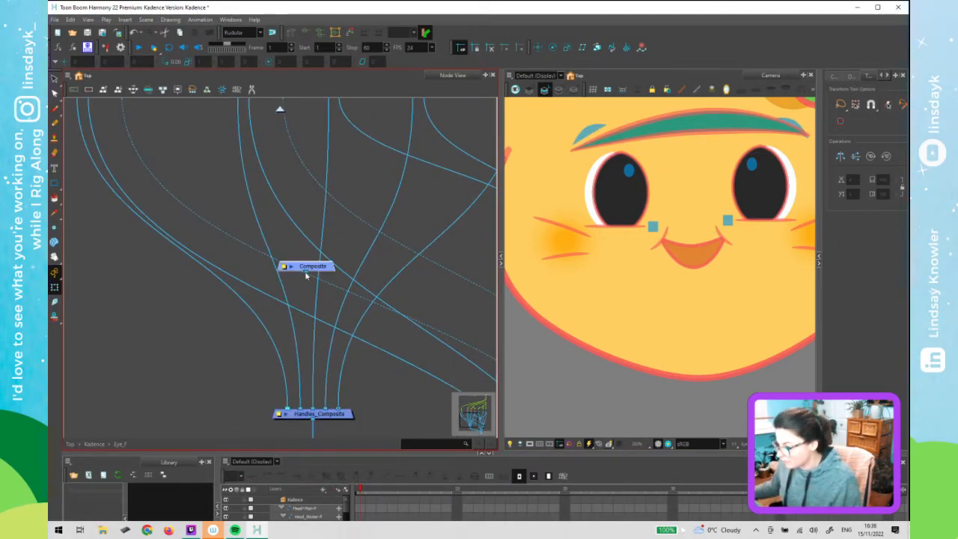
left_click_drag(305, 272, 289, 410)
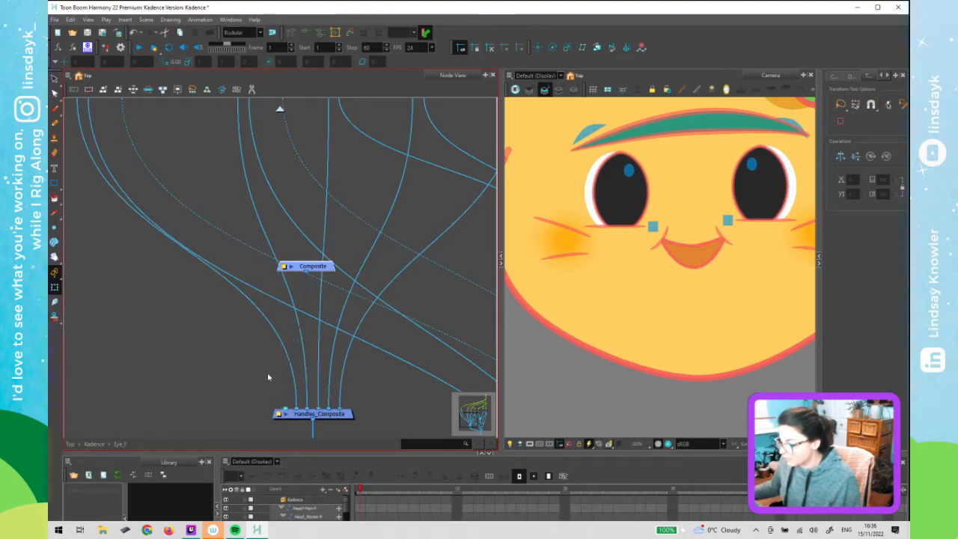
Place the new Composite node beside O-L-AP-C-U_2 and connect the Winkle drawing to it
key("1")
left_click_drag(319, 271, 193, 161)
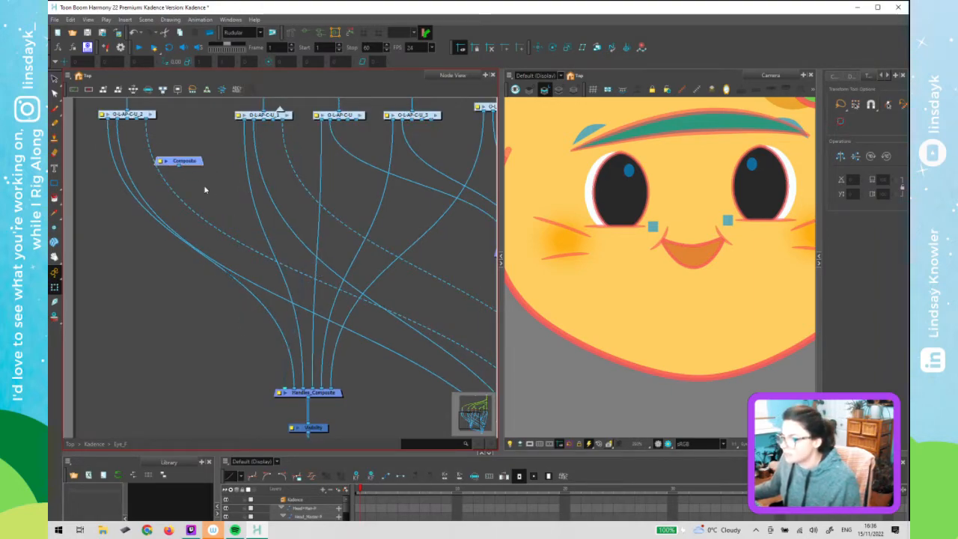
left_click_drag(214, 243, 235, 314)
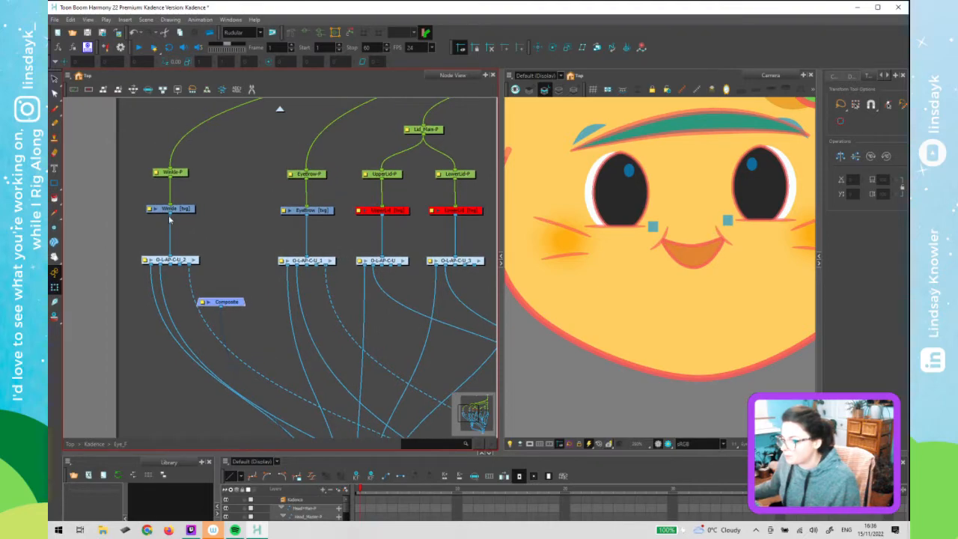
left_click_drag(171, 214, 223, 298)
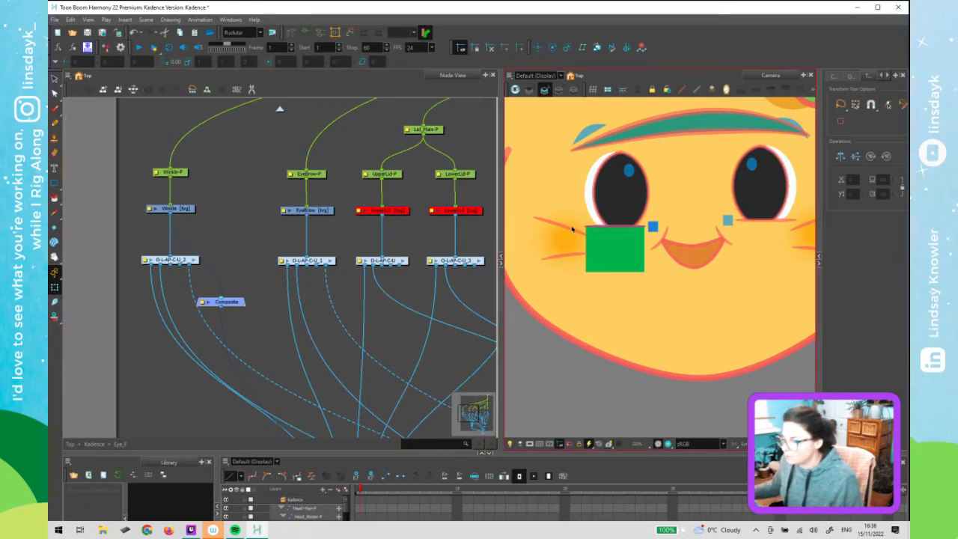
Try removing the O-L-AP-C-U_2 cables so that the Winkle drawing runs only through the new Composite node
left_click(228, 287)
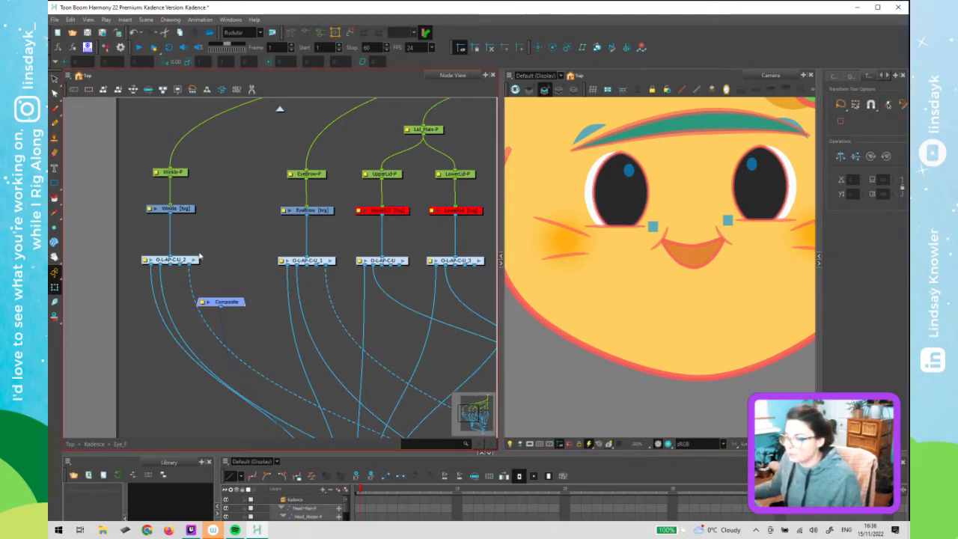
left_click(136, 283)
left_click_drag(134, 282, 135, 281)
key("Delete")
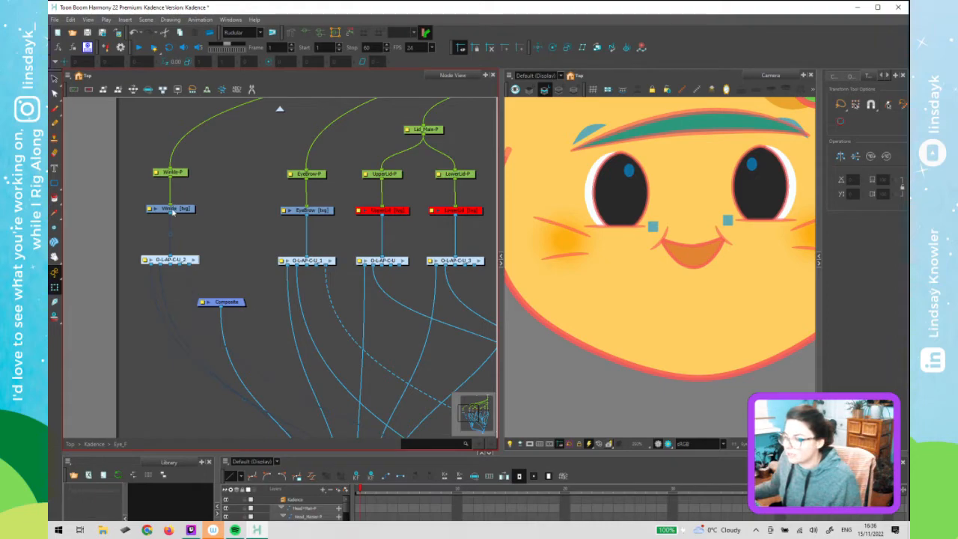
mouse_move(170, 217)
left_mouse_down()
mouse_move(241, 274)
mouse_move(233, 298)
left_mouse_up()
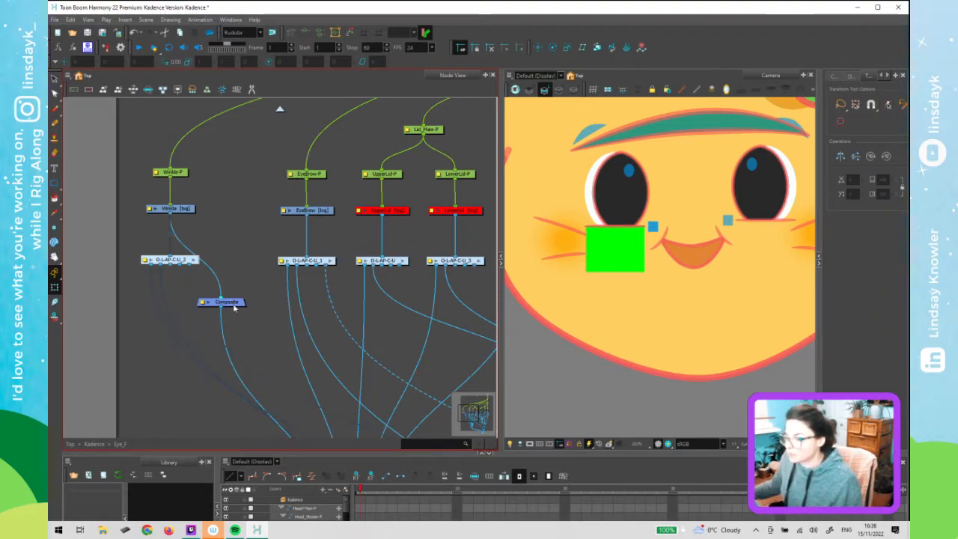
Undo the removal of the O-L-AP-C-U_2 cables and shift the Composite node slightly, with the Winkle drawing connected to both
key("ctrl+z")
left_click_drag(234, 305, 247, 301)
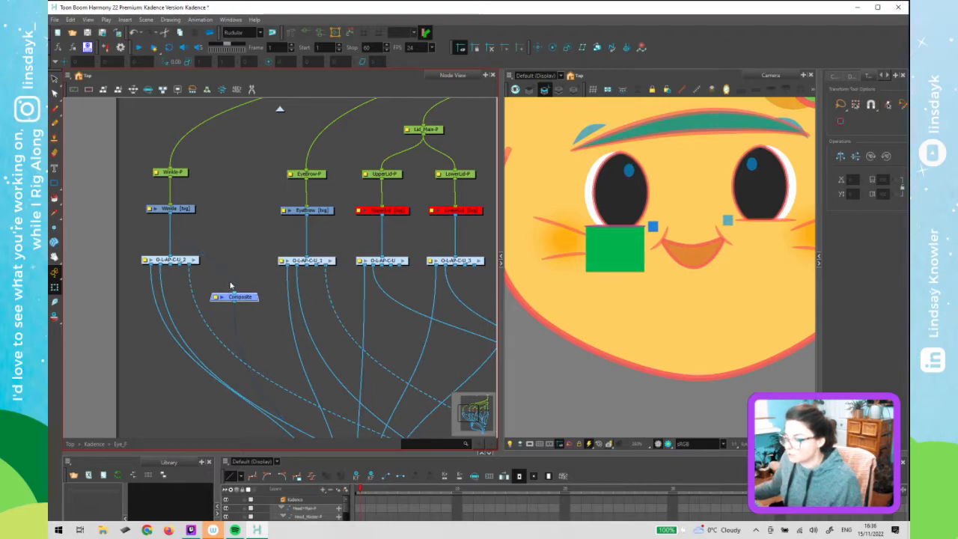
key("ctrl+z")
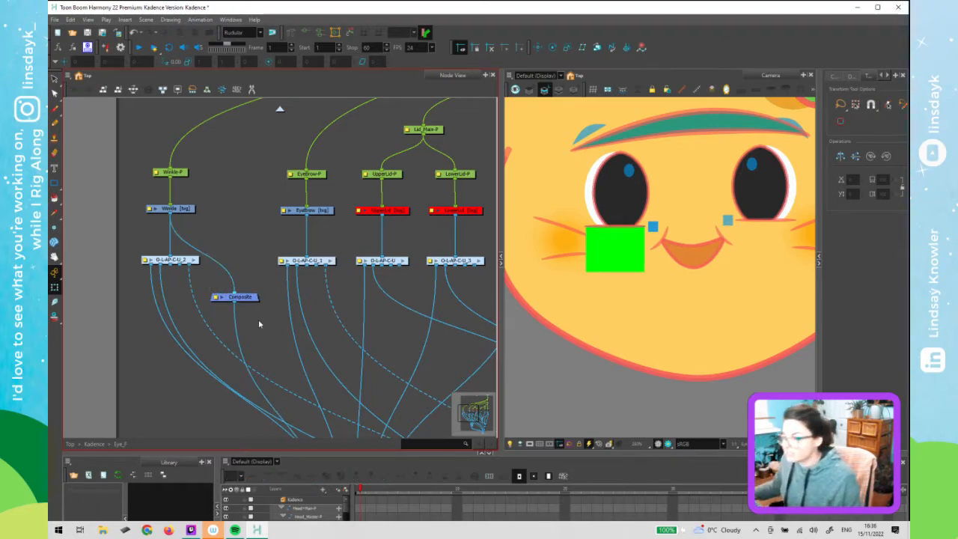
left_click_drag(234, 266, 250, 173)
left_click_drag(278, 218, 249, 336)
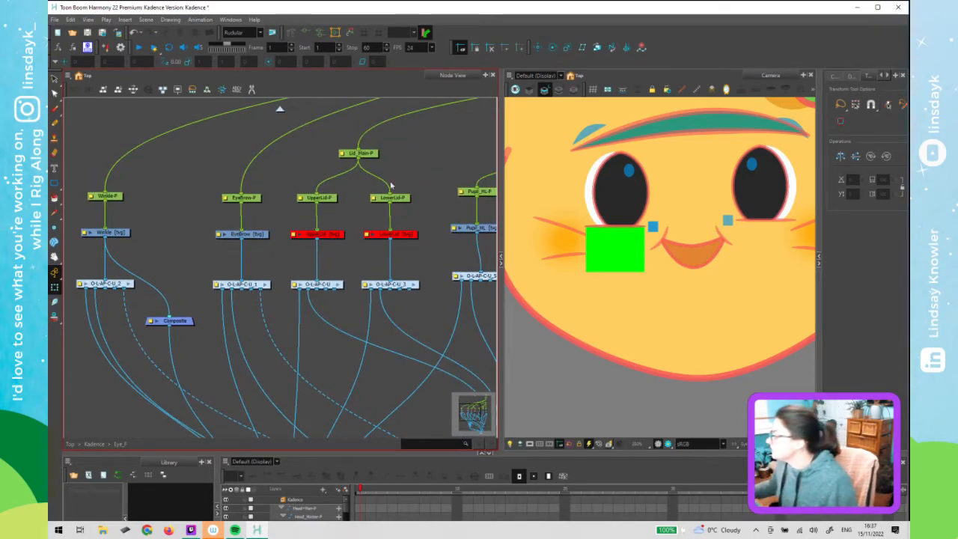
Activate the Rigging tool in Envelope mode and look over its options in an enlarged Tool Properties view
left_click(292, 34)
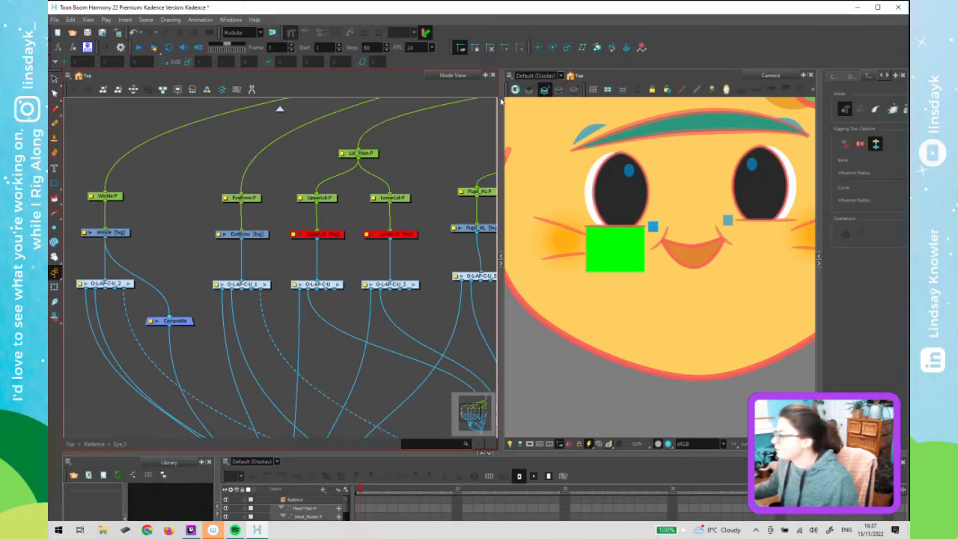
left_click(893, 112)
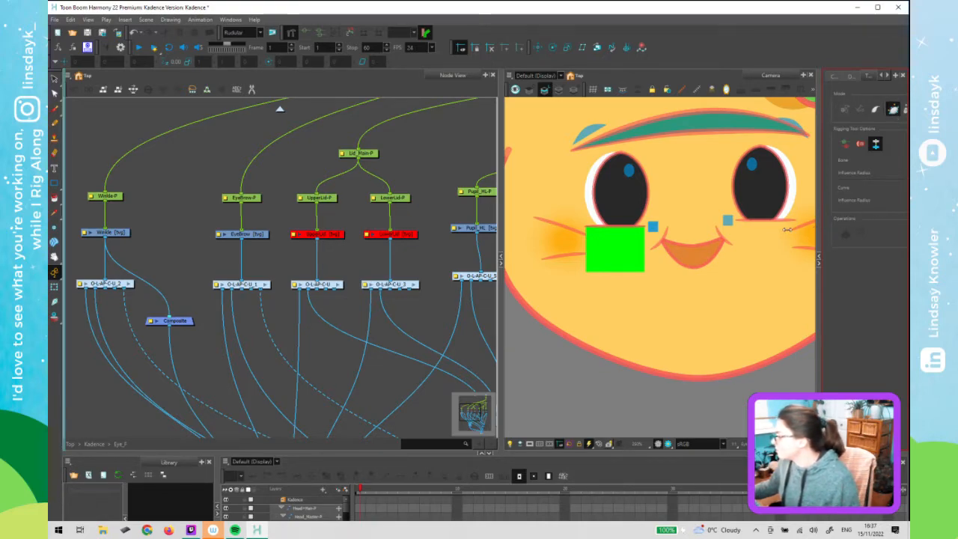
key("grave")
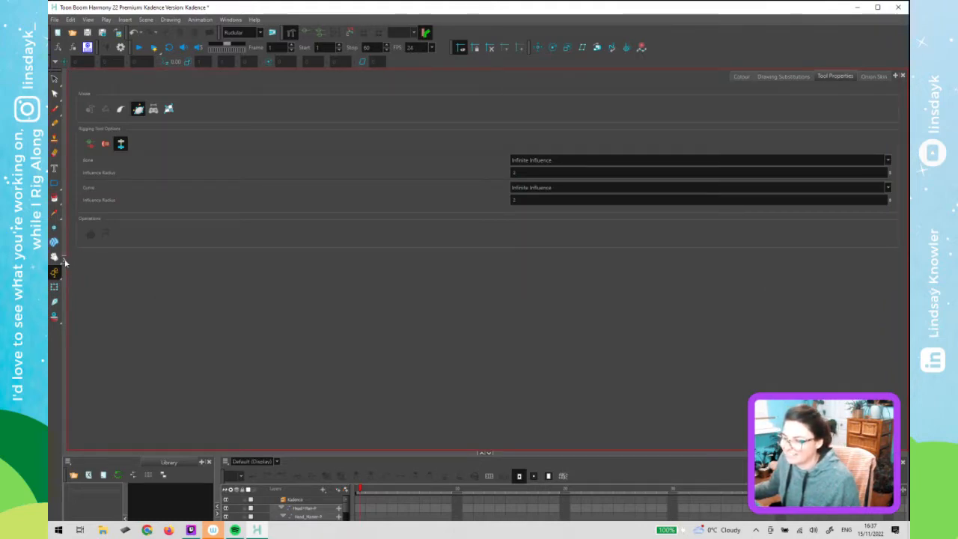
key("grave")
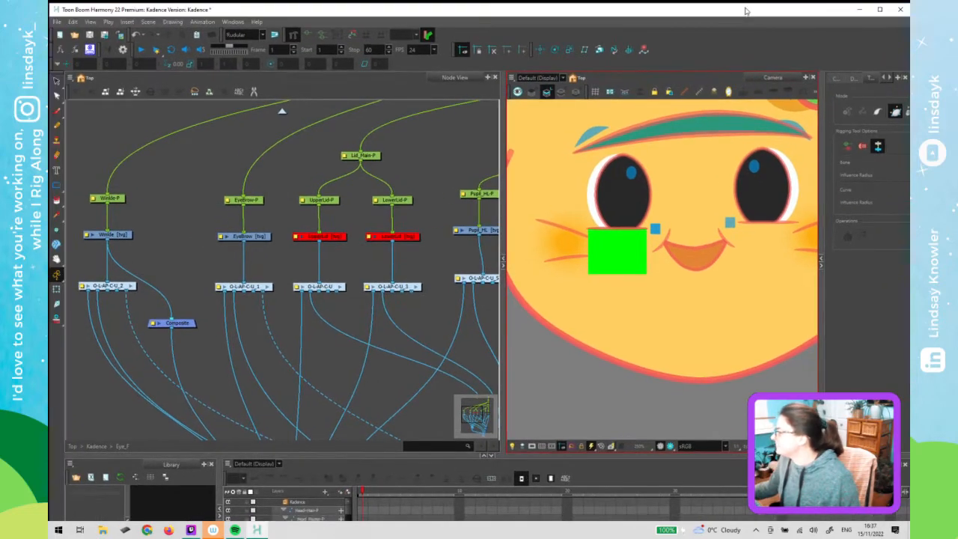
Reposition the application window and widen the Tool Properties panel by narrowing the Node View and Camera panels
left_click_drag(746, 40, 744, 12)
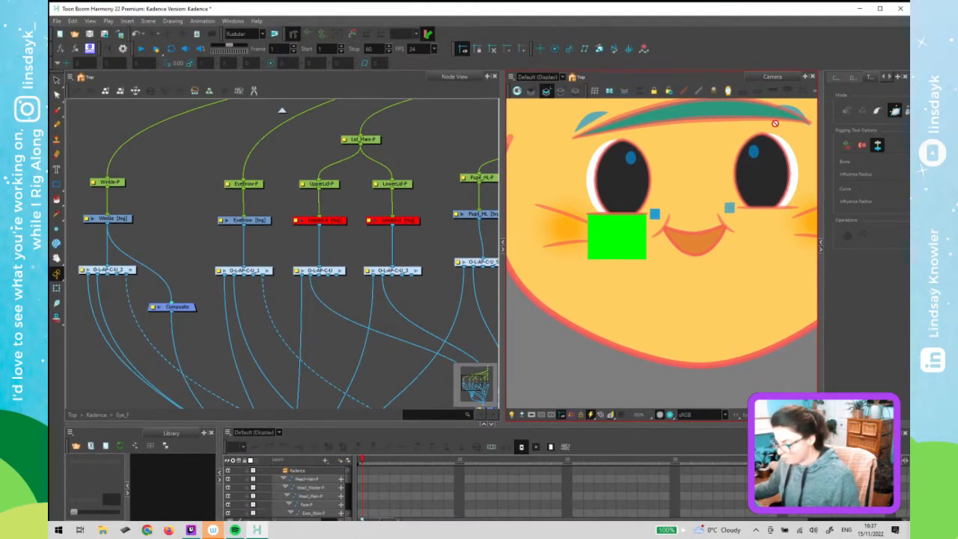
left_click_drag(801, 279, 792, 289)
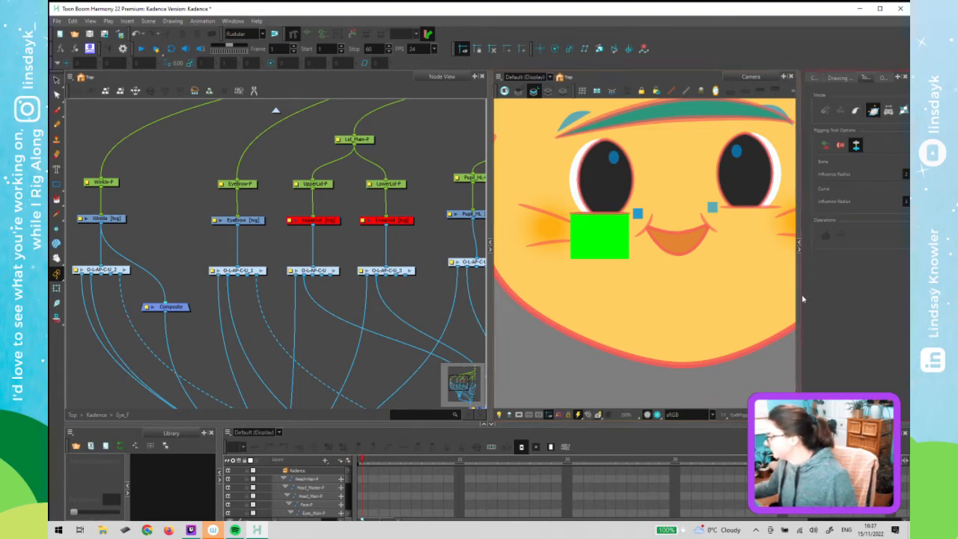
left_click_drag(455, 323, 392, 323)
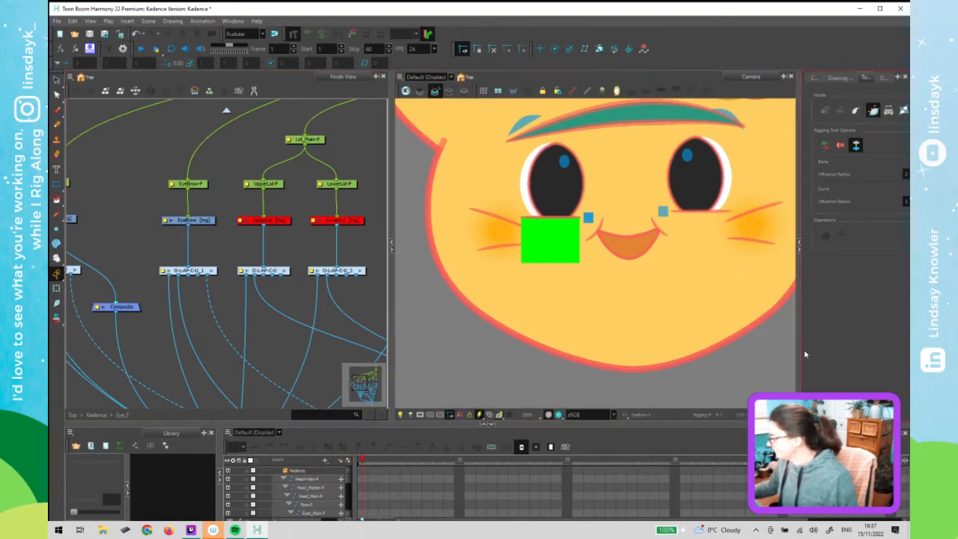
left_click_drag(798, 359, 764, 368)
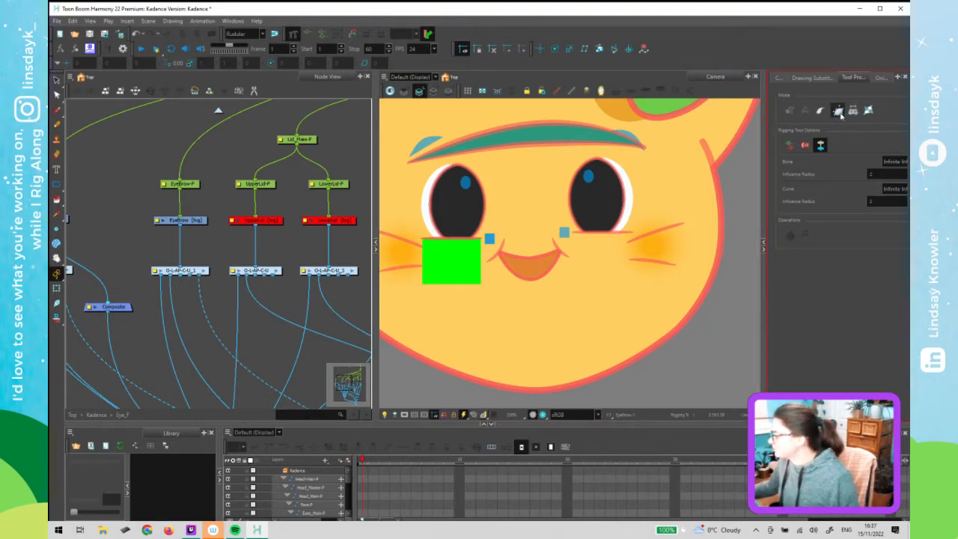
Select the Winkle drawing and start an envelope deformer with points at the green rectangle's lower-left and upper-left corners
scroll(423, 267, "up", 2)
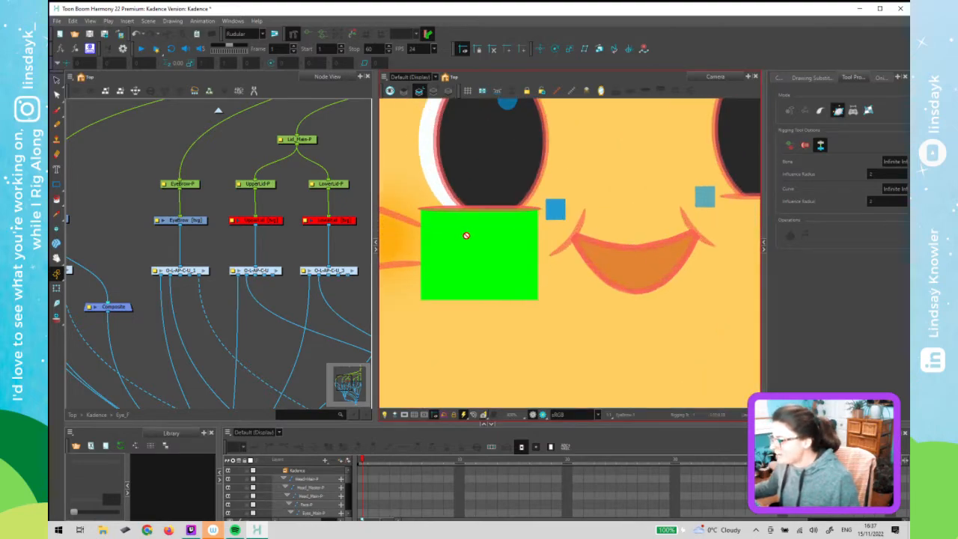
scroll(461, 233, "up", 2)
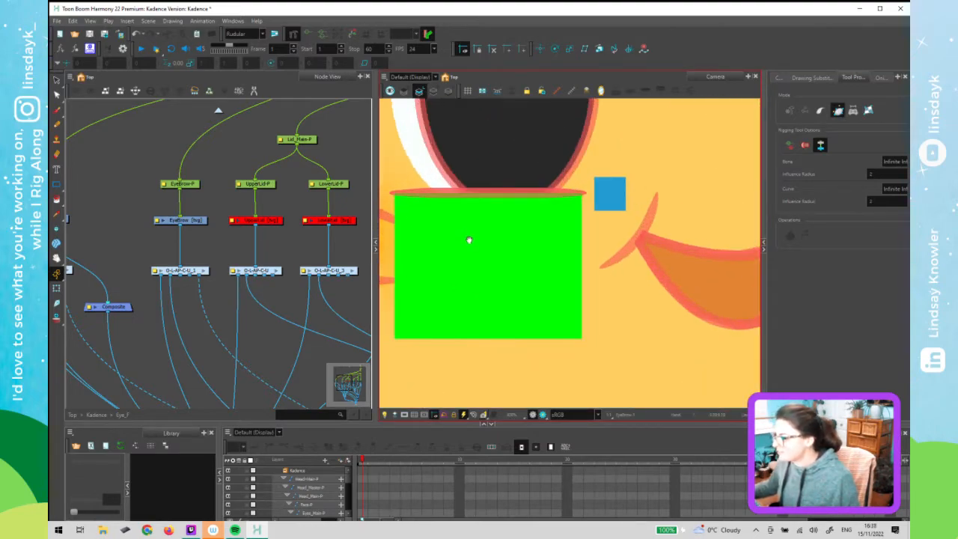
left_click_drag(469, 239, 512, 234)
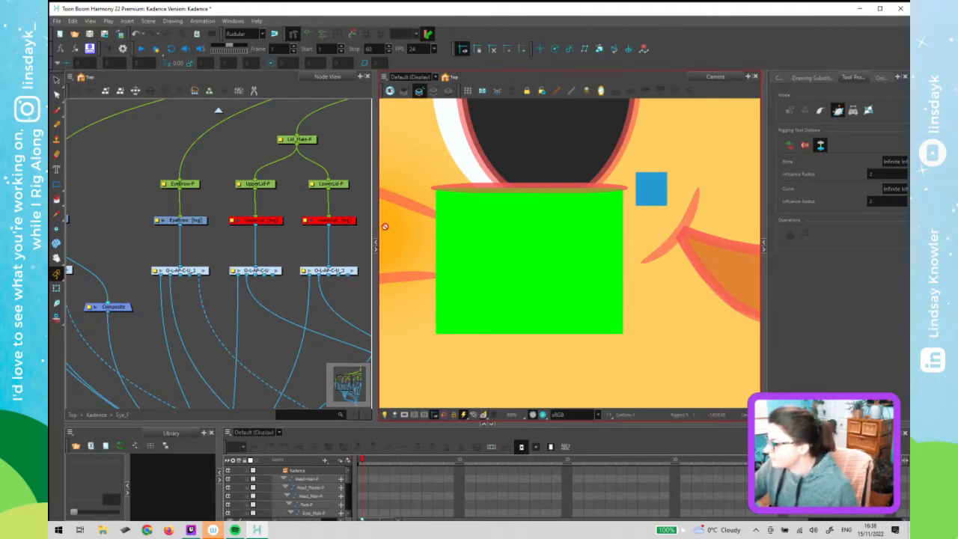
left_click(178, 287)
left_click_drag(179, 287, 418, 314)
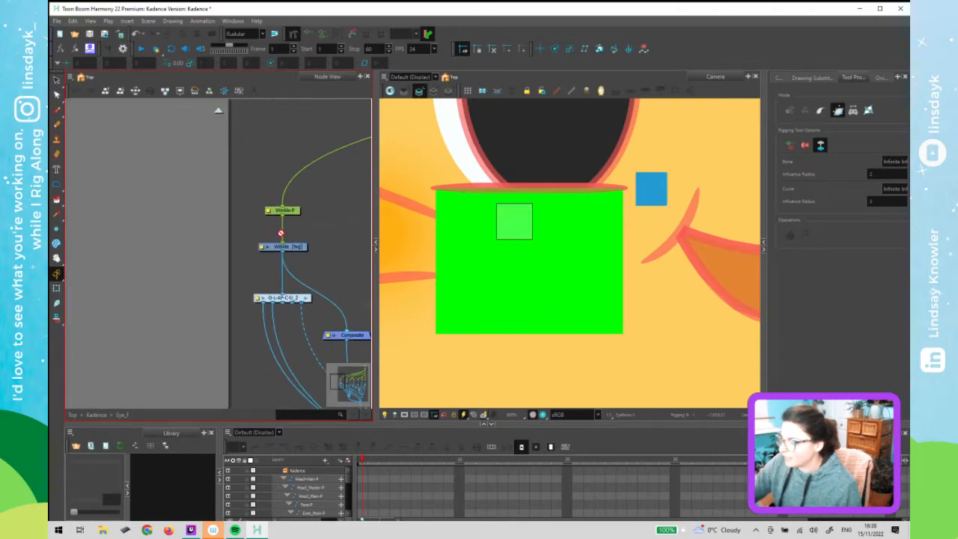
left_click(298, 241)
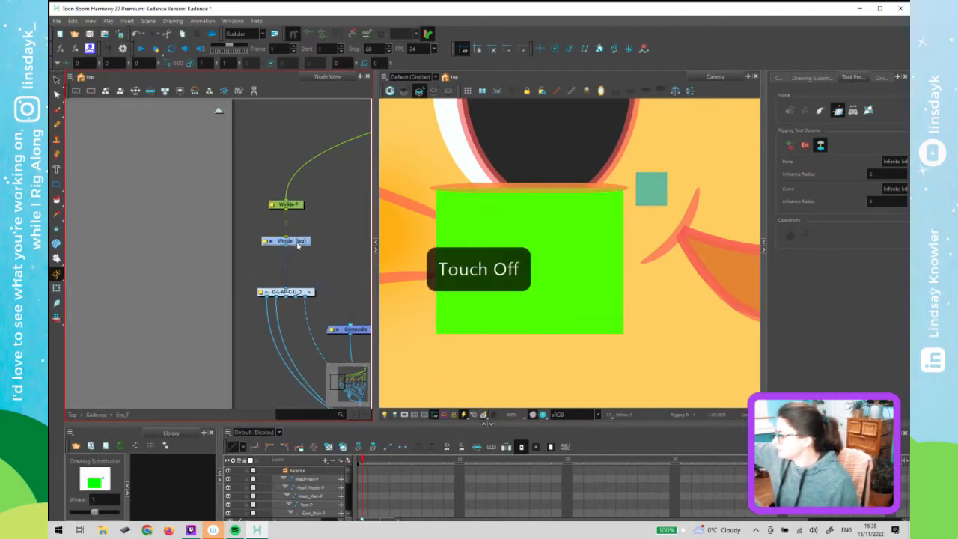
left_click(434, 187)
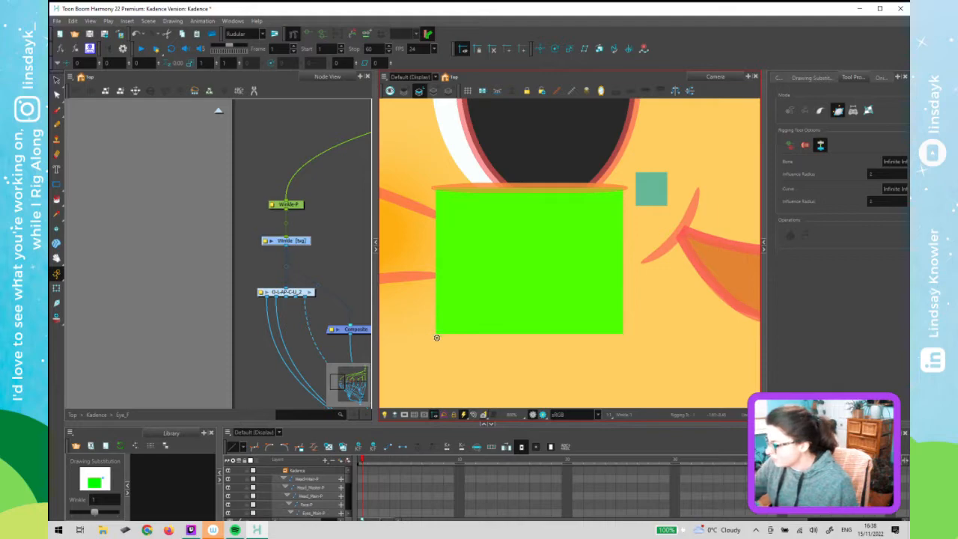
left_click_drag(434, 333, 434, 308)
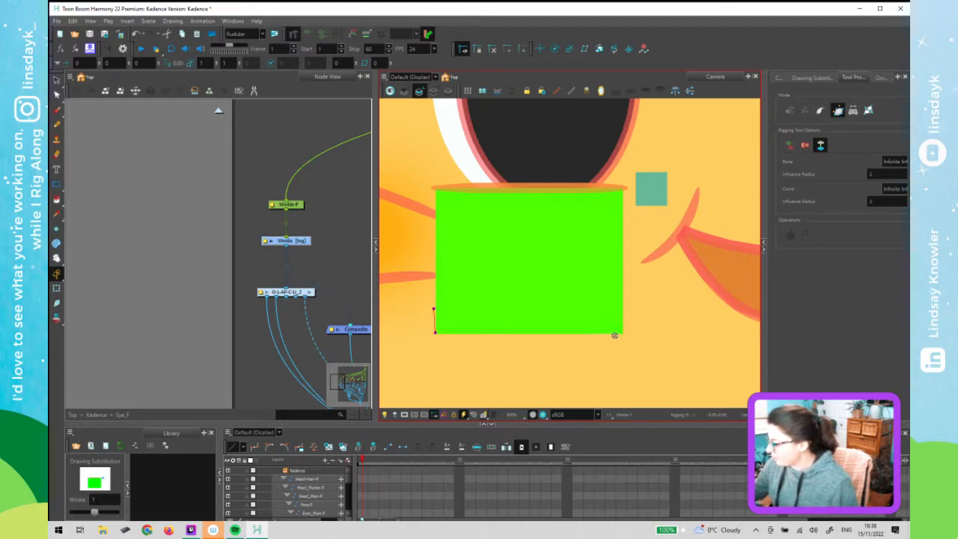
left_click_drag(433, 188, 433, 210)
left_click_drag(626, 188, 598, 188)
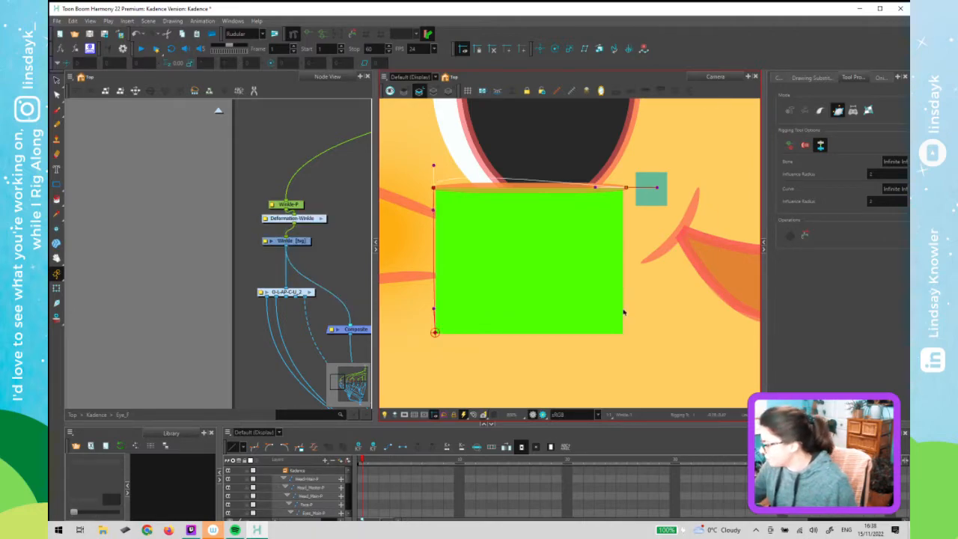
left_click_drag(622, 333, 622, 371)
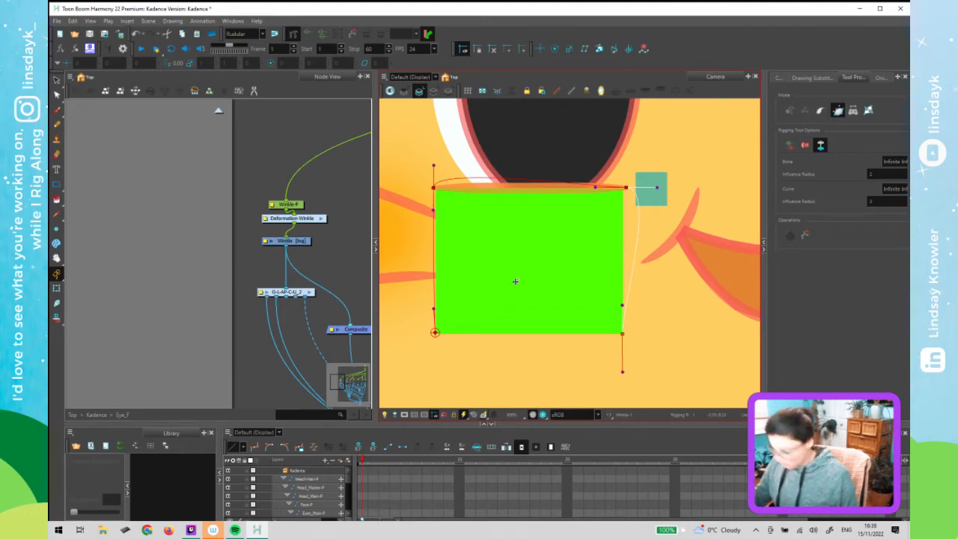
left_click(516, 280)
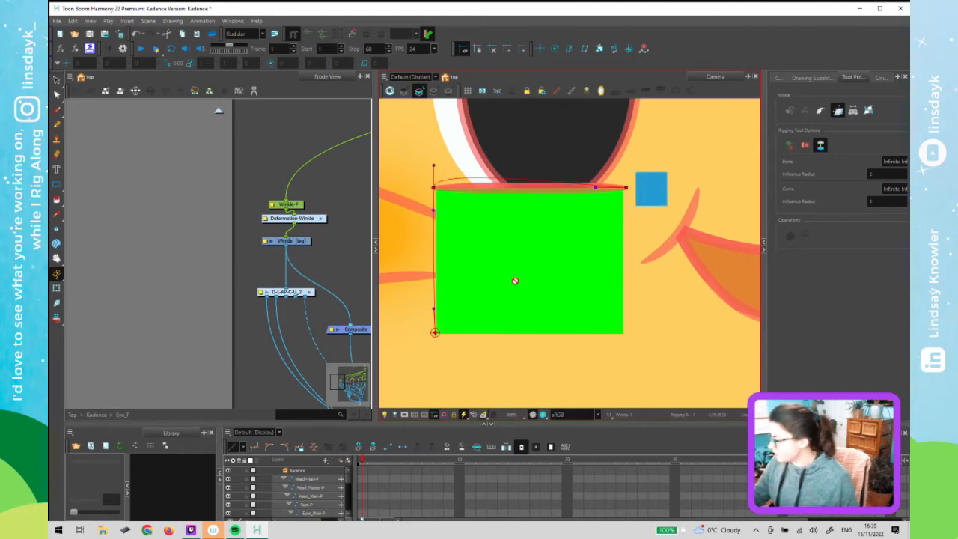
left_click(620, 193)
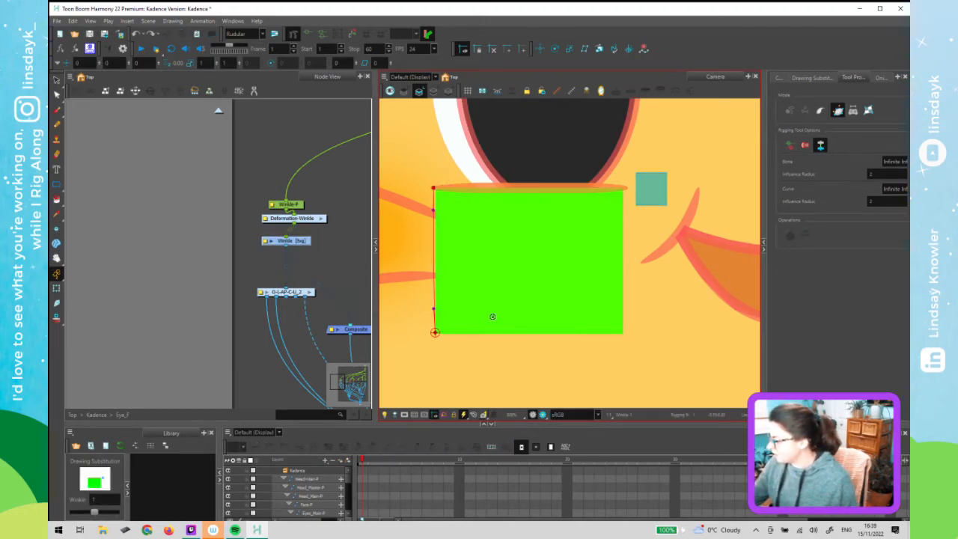
Continue the envelope through the rectangle's upper-right and lower-right corners and close it at the lower-left starting point
left_click(434, 187)
left_click(626, 189)
left_click(621, 334)
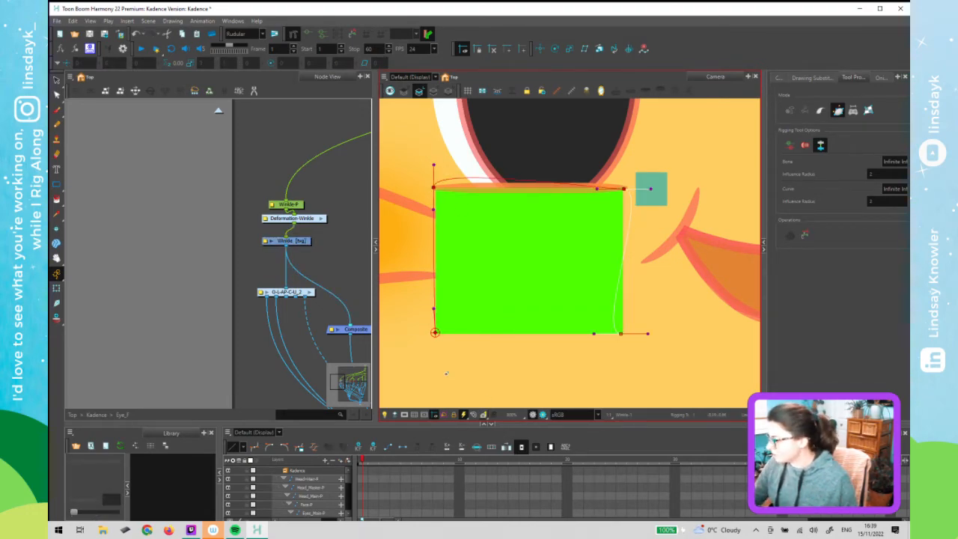
left_click(435, 332)
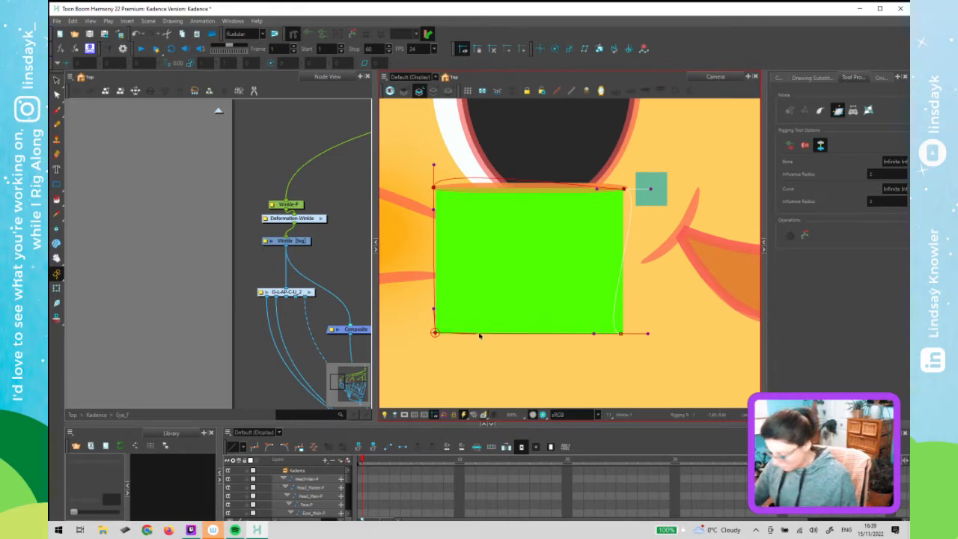
left_click(476, 369)
left_click(435, 332)
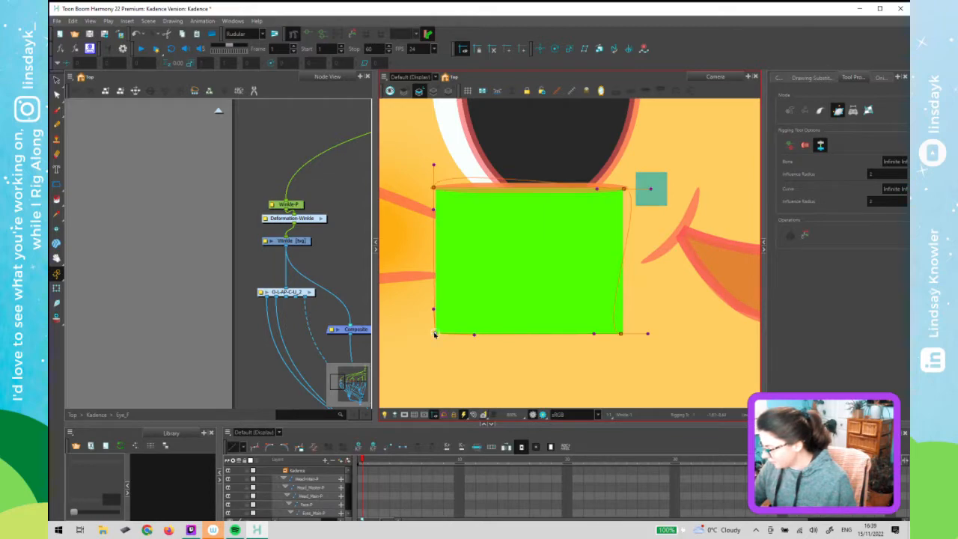
Adjust the envelope's right corner points and curve handles so the right and bottom edges follow the green rectangle
left_click(620, 334)
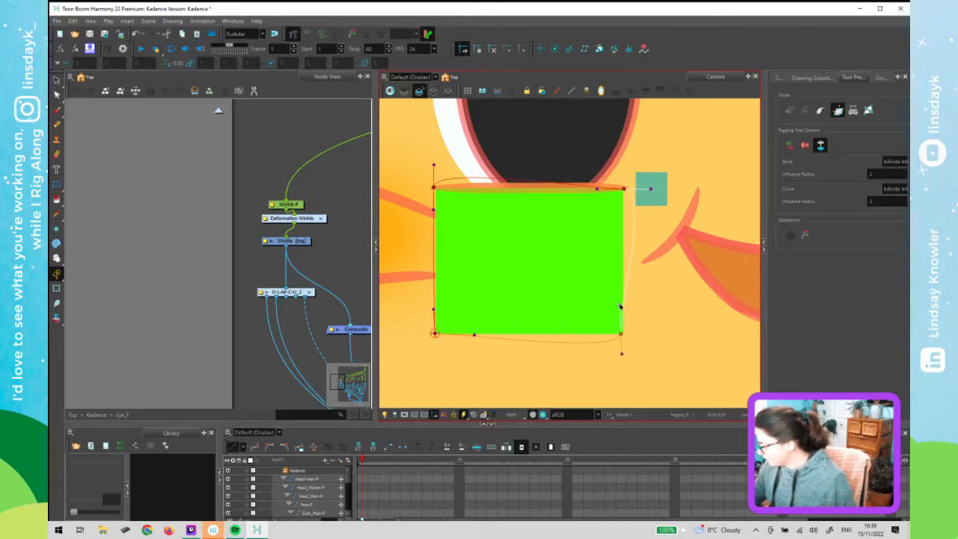
left_click_drag(621, 334, 622, 334)
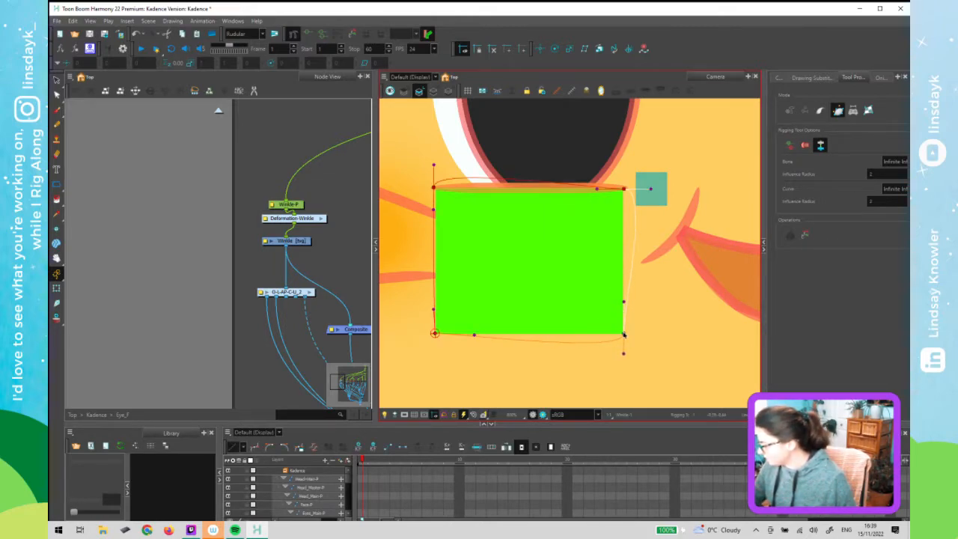
left_click(581, 340)
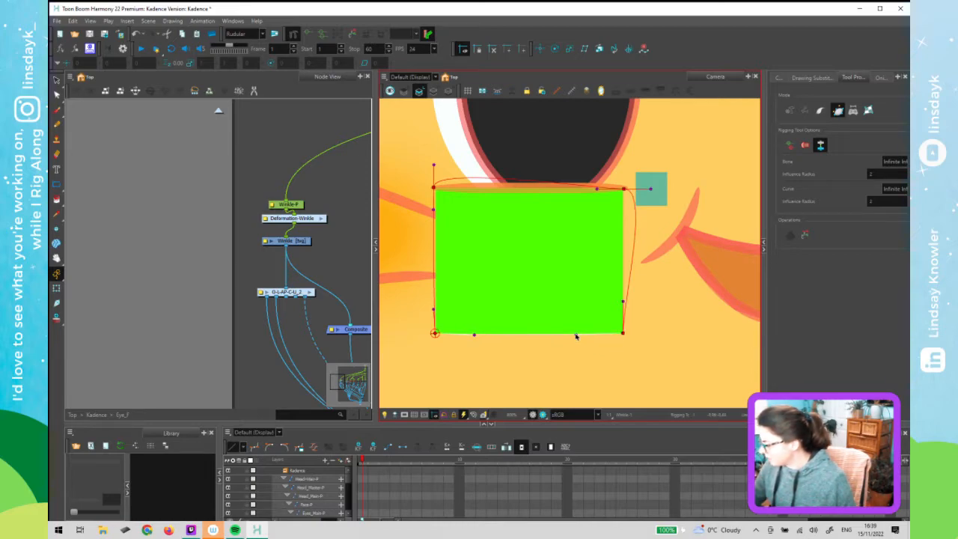
left_click_drag(650, 187, 624, 188)
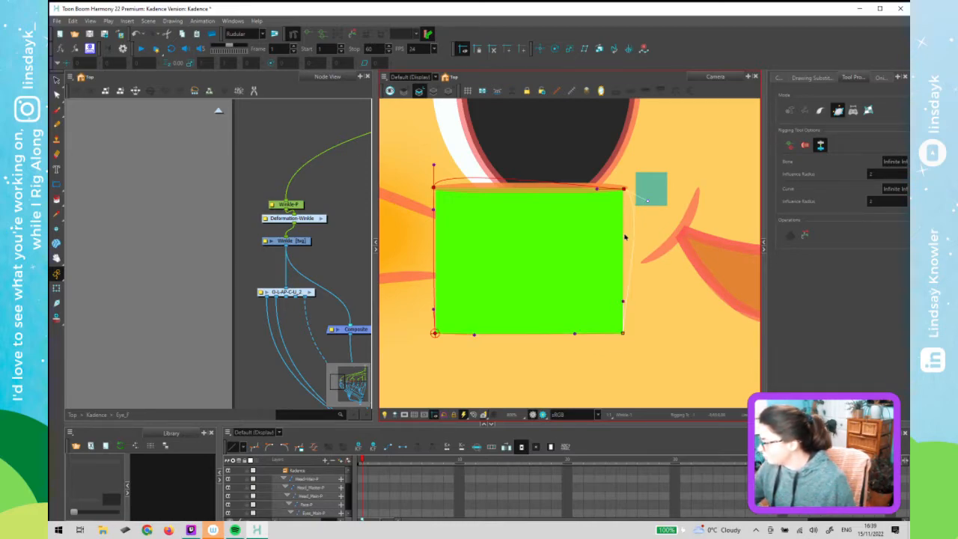
left_click(625, 189)
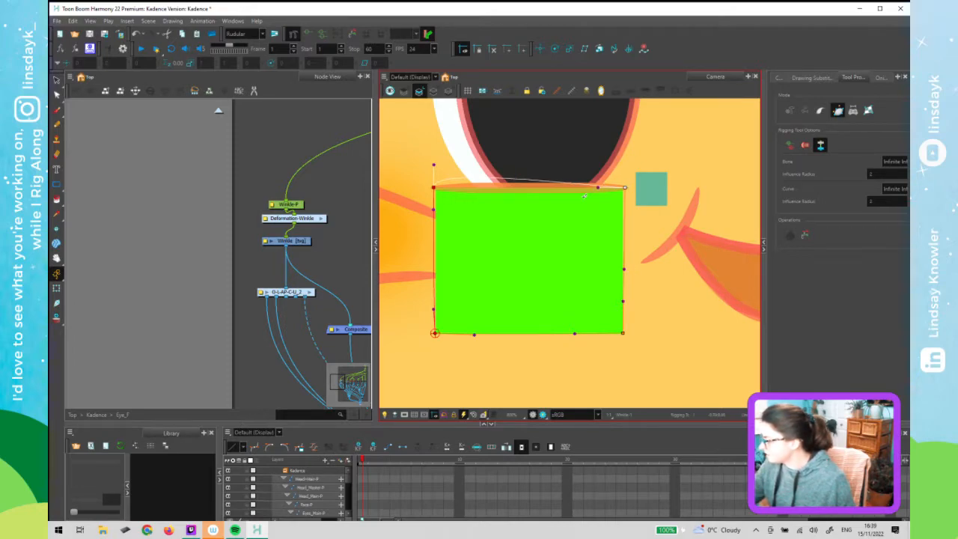
Straighten the envelope's top and left edges along the rectangle and space the curve handles evenly along its sides
left_click_drag(458, 182, 443, 187)
left_click(434, 210)
left_click(434, 188)
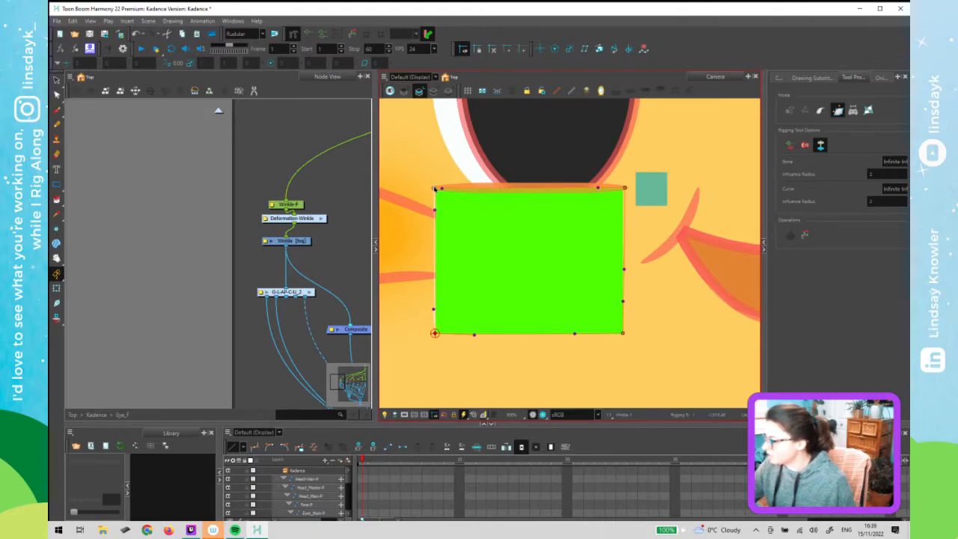
left_click_drag(433, 309, 435, 305)
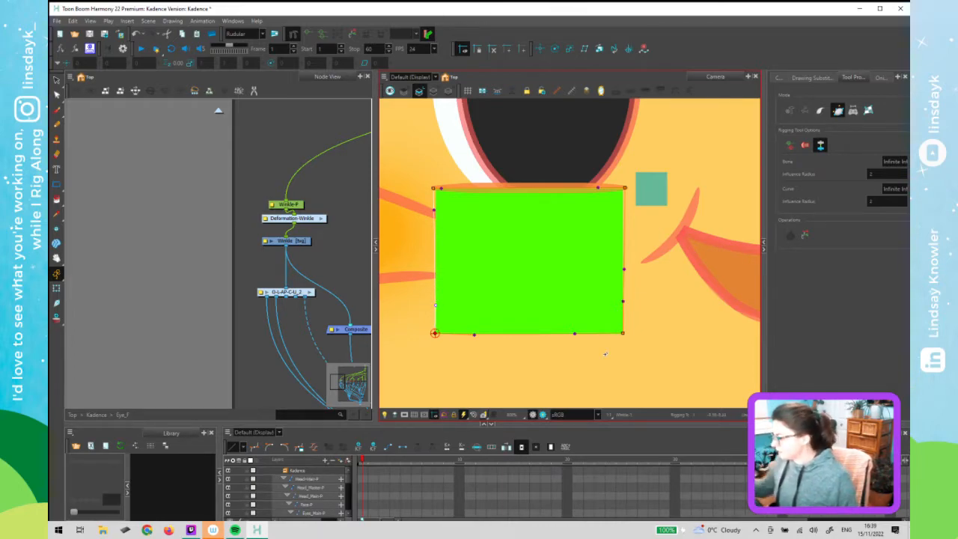
left_click_drag(624, 269, 624, 285)
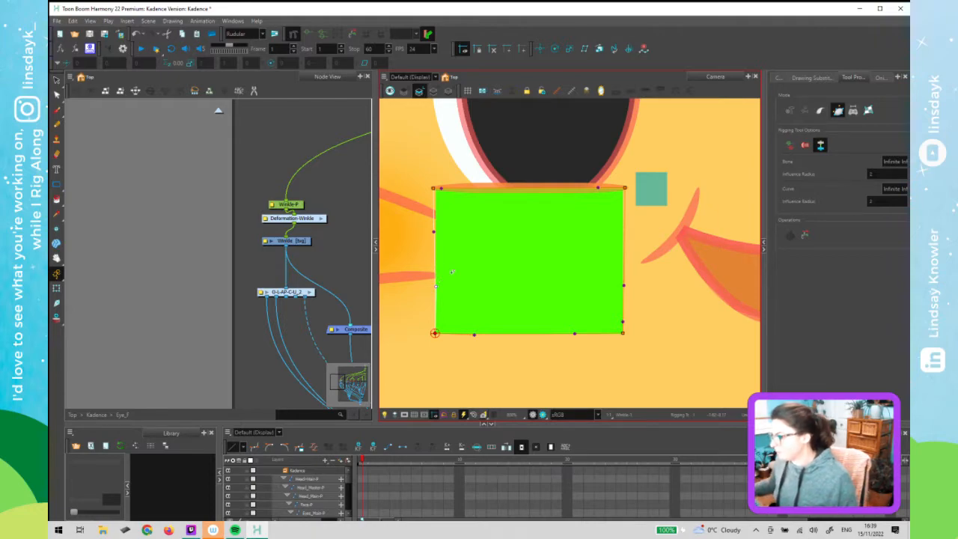
key("space")
left_click_drag(547, 244, 562, 237)
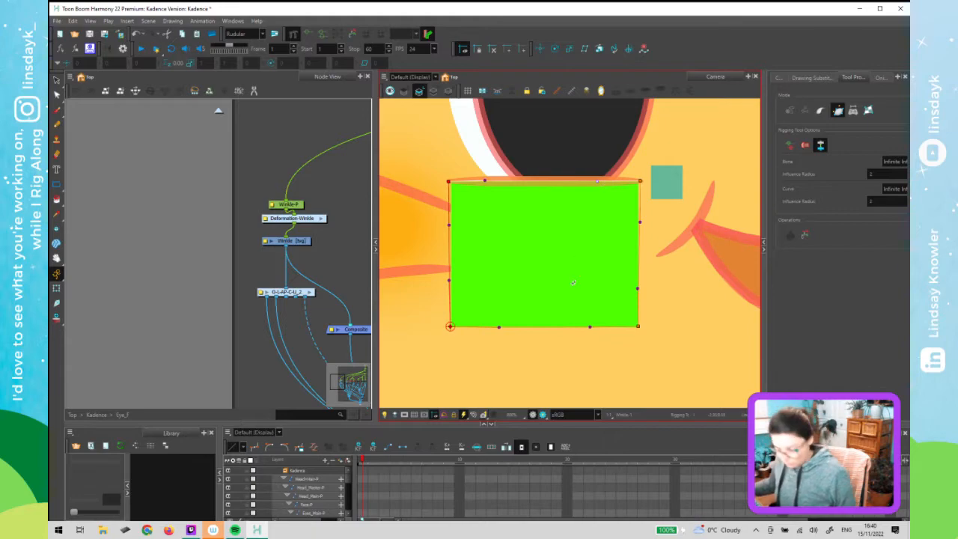
Switch to the Transform tool and line up the Deformation-Winkle node between Winkle-P and the Winkle drawing
key("shift+t")
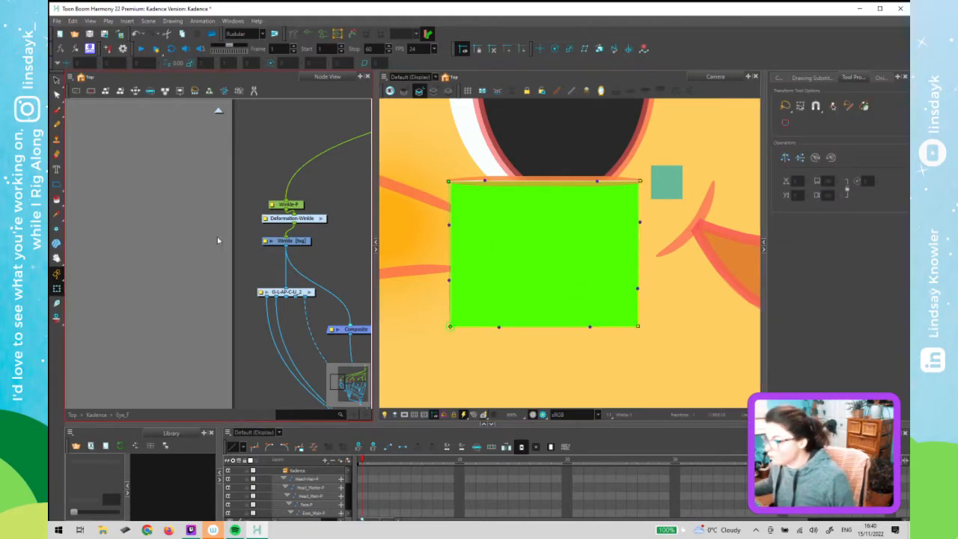
left_click(301, 223)
left_click_drag(301, 224, 293, 230)
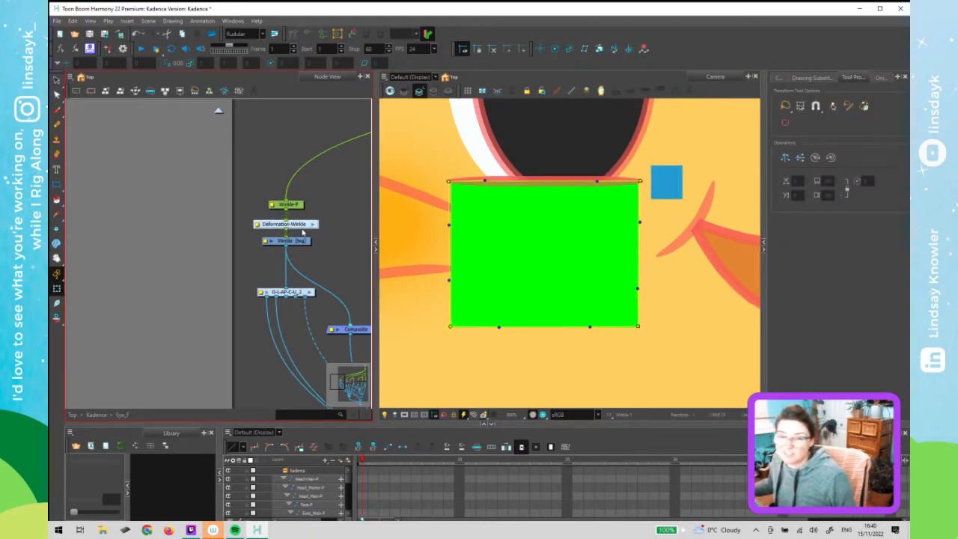
left_click(274, 211)
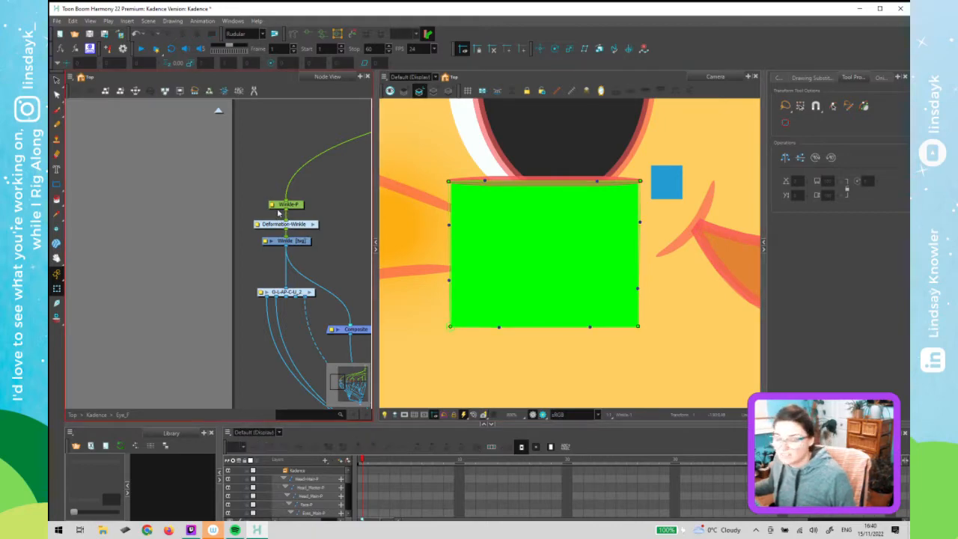
Test the envelope by bending its upper-left corner and adjacent curve handles, checking the wrinkle's tip in Render view, and undo the changes
left_click_drag(484, 180, 467, 252)
scroll(420, 209, "up", 4)
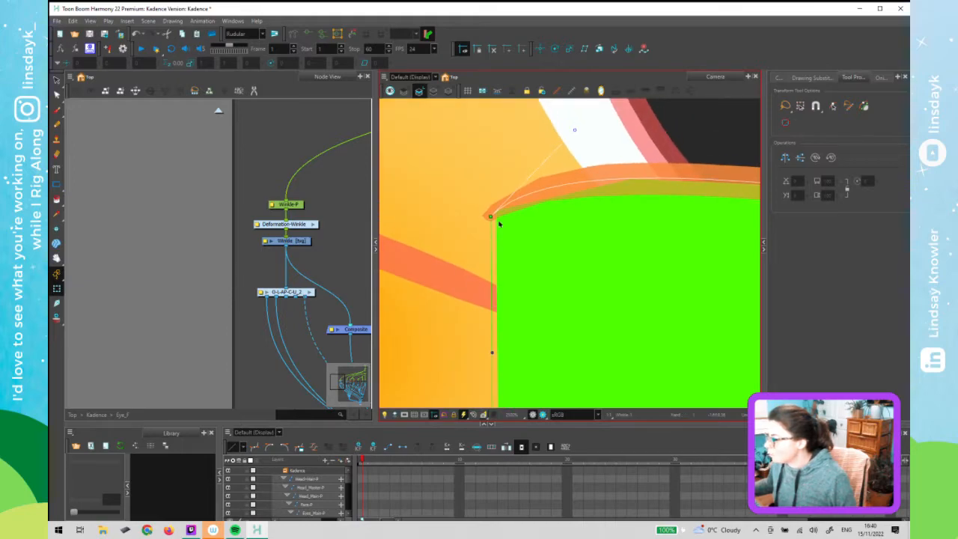
mouse_move(491, 217)
left_mouse_down()
mouse_move(465, 207)
mouse_move(477, 213)
left_mouse_up()
scroll(477, 213, "down", 4)
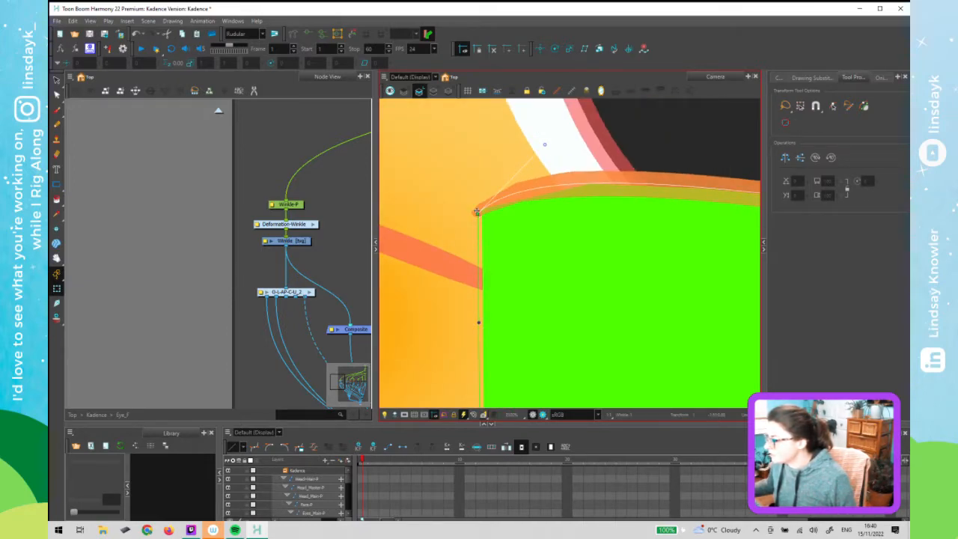
left_click_drag(423, 319, 396, 296)
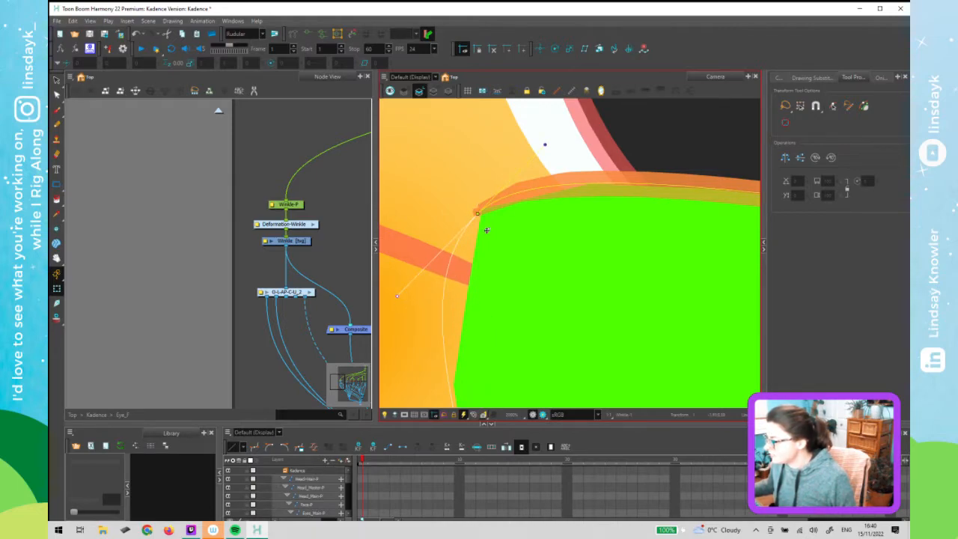
scroll(486, 229, "up", 4)
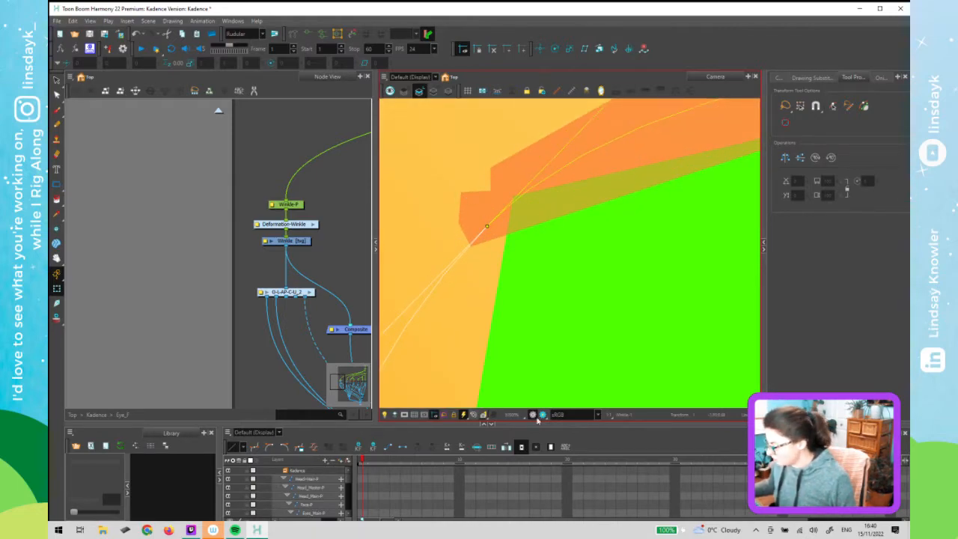
left_click(533, 415)
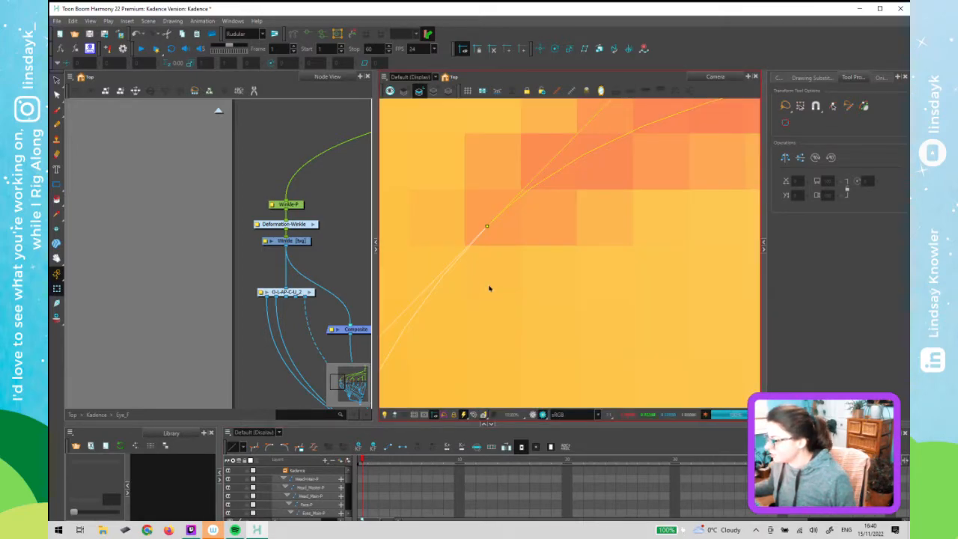
scroll(508, 336, "down", 2)
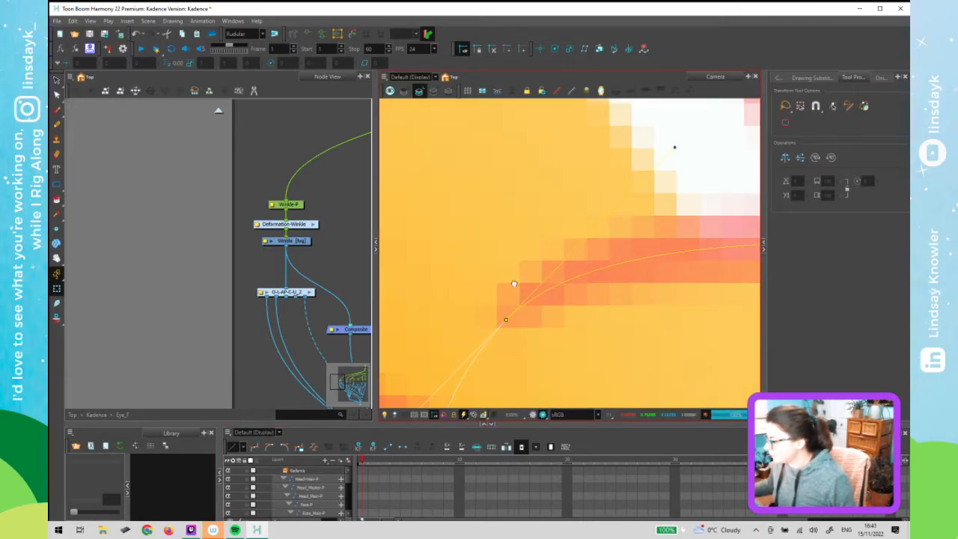
left_click(533, 415)
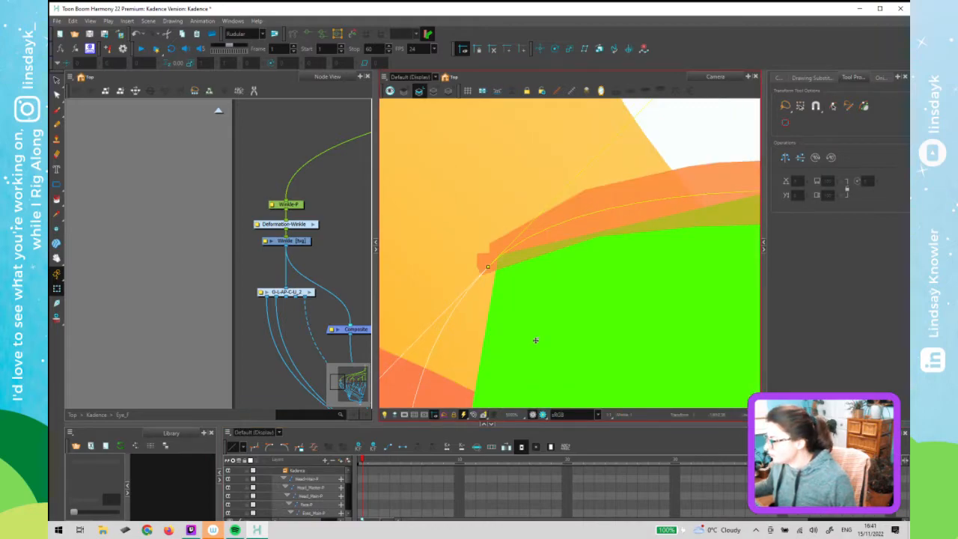
scroll(536, 340, "down", 3)
key("ctrl+z")
key("ctrl+z")
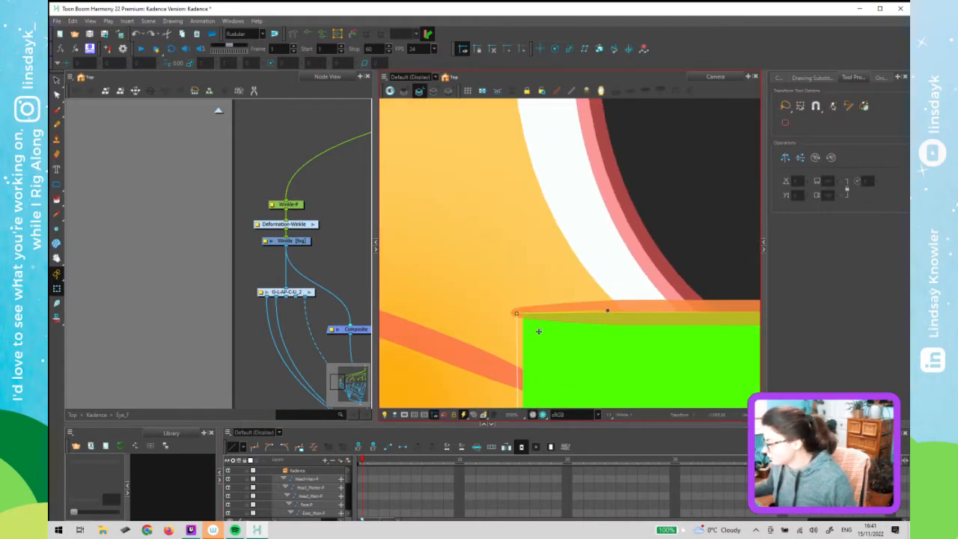
scroll(538, 330, "down", 4)
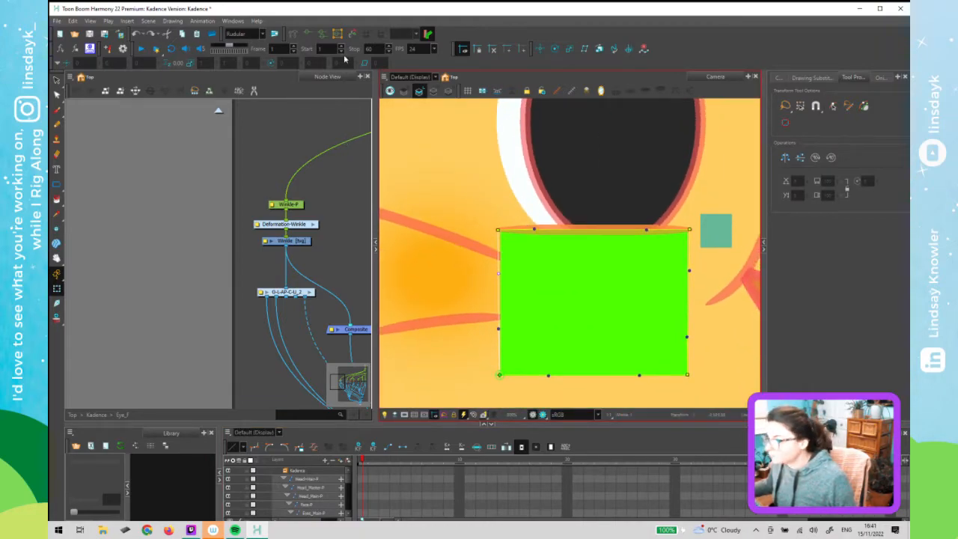
With the Rigging tool, move the envelope's upper-left corner out past the wrinkle's tip and realign the curve handle below it
left_click(292, 34)
key("2")
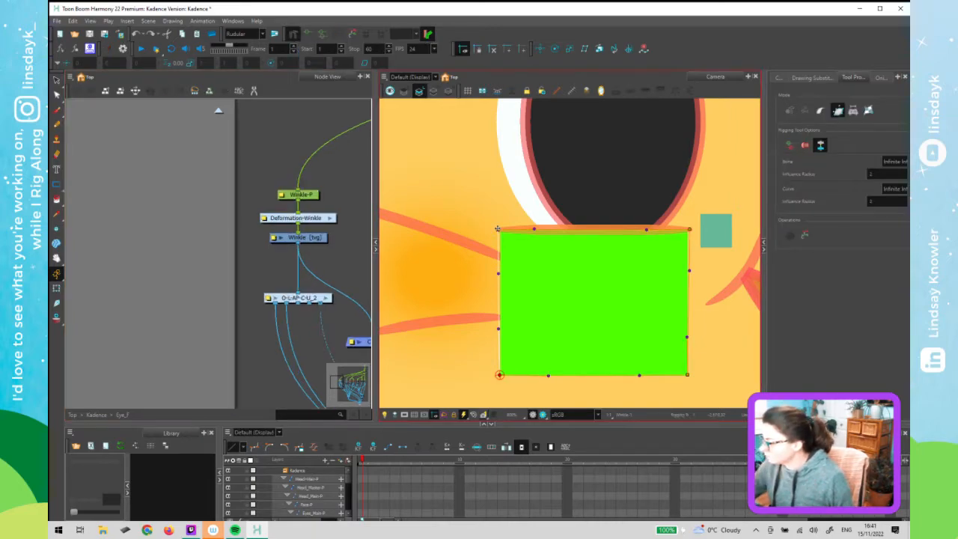
scroll(509, 250, "up", 5)
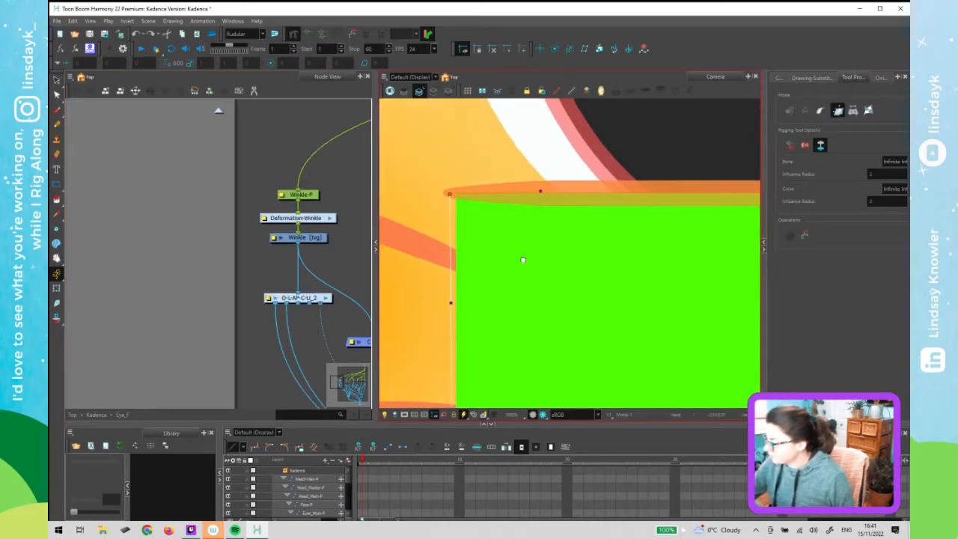
left_click_drag(523, 259, 539, 255)
left_click_drag(465, 190, 456, 189)
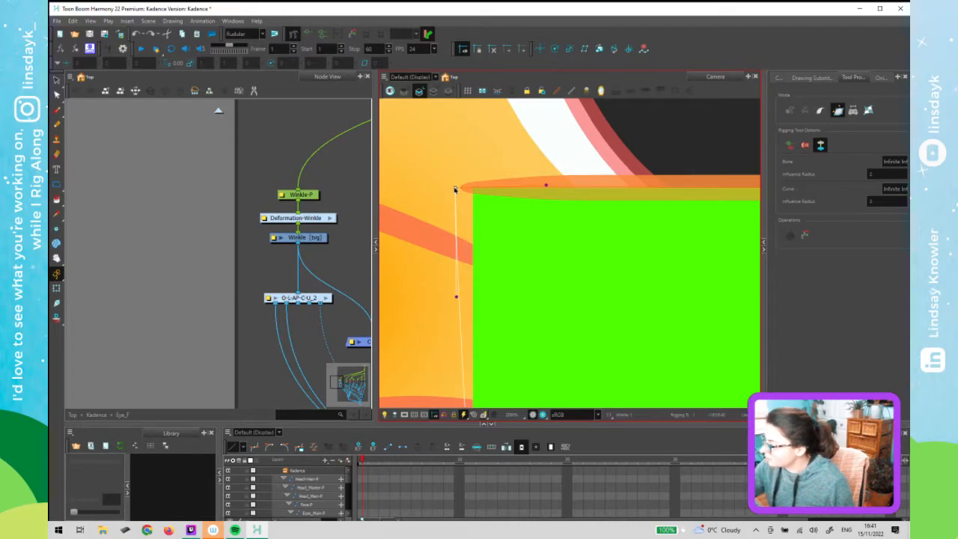
left_click_drag(457, 297, 462, 298)
Move the envelope's upper-right corner out to the wrinkle's end and return to the Transform tool
key("1")
left_click_drag(670, 316, 480, 286)
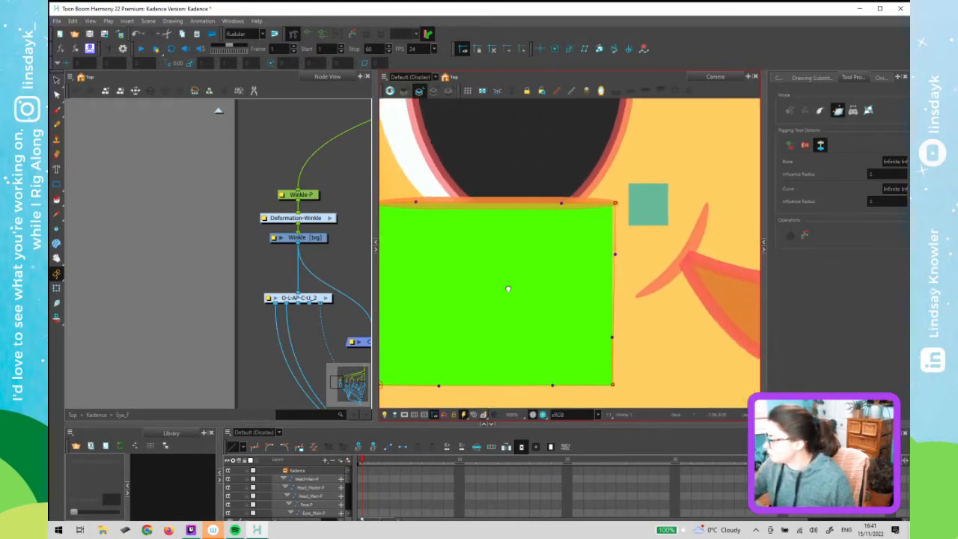
key("2")
key("2")
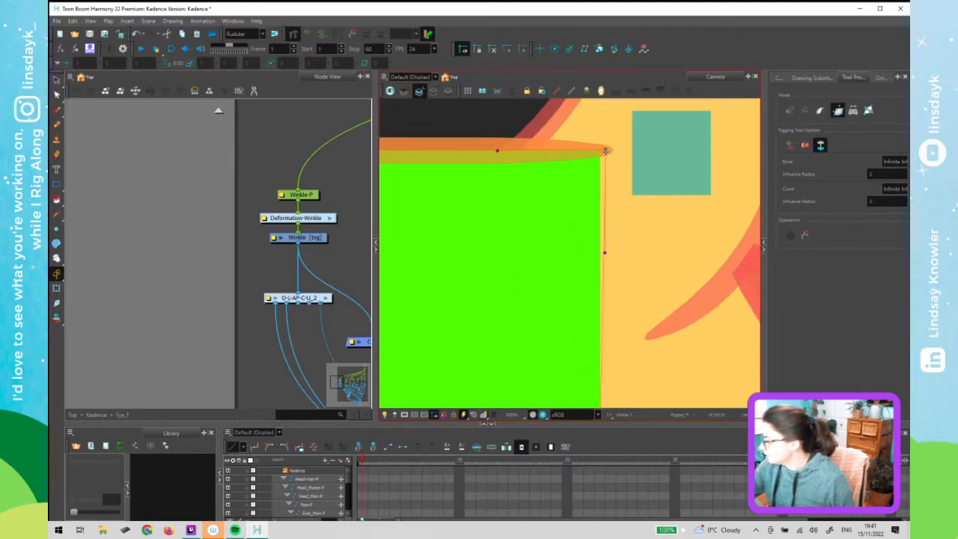
left_click(607, 151)
left_click_drag(613, 153, 613, 151)
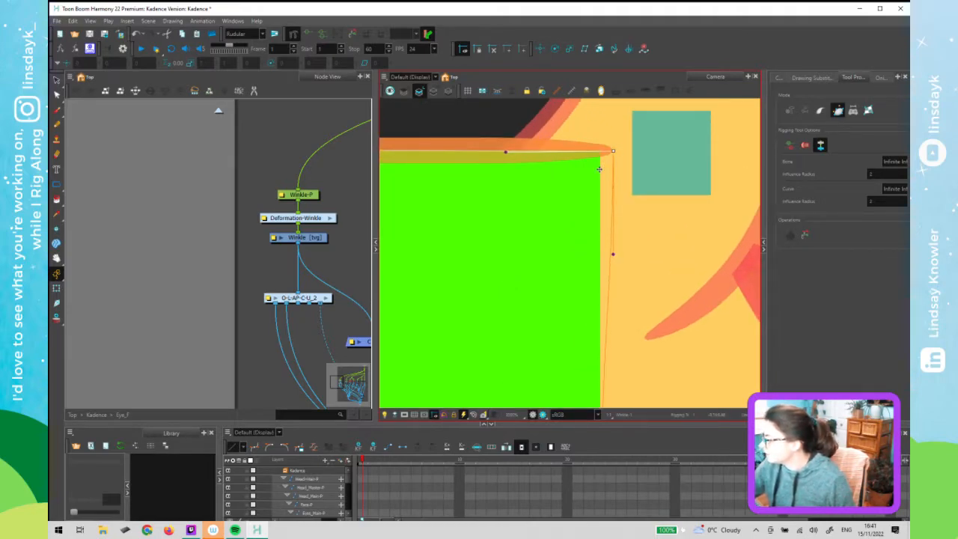
key("1")
key("1")
key("1")
key("shift+t")
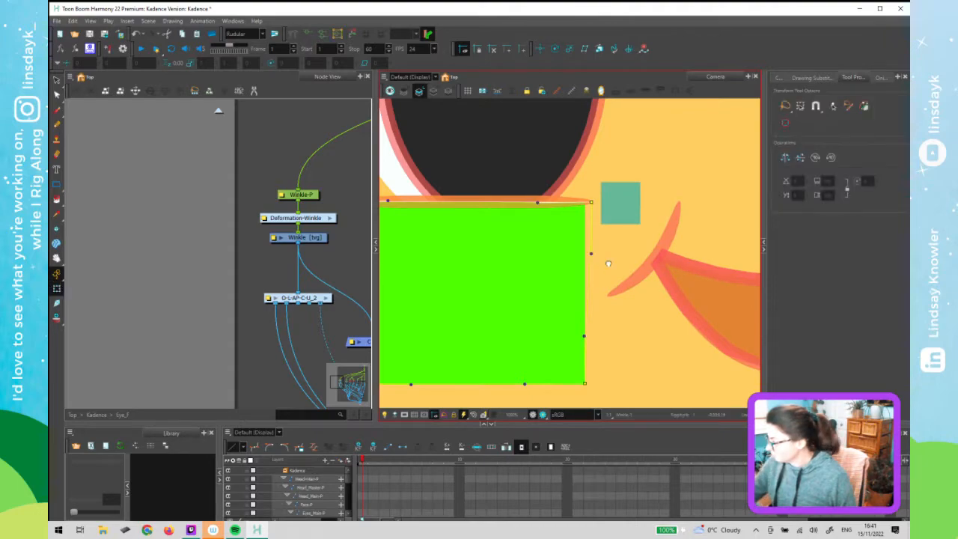
Test the deformation by shifting the envelope's upper curve handles, and undo each change
left_click_drag(594, 265, 681, 258)
mouse_move(627, 194)
left_mouse_down()
mouse_move(634, 167)
mouse_move(627, 183)
left_mouse_up()
left_click_drag(616, 234, 624, 231)
key("ctrl+z")
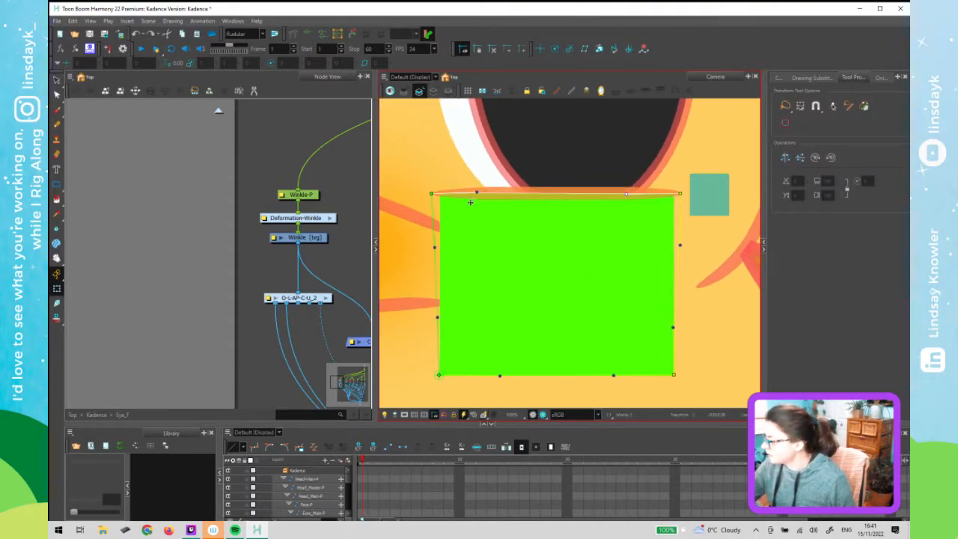
left_click_drag(477, 192, 472, 166)
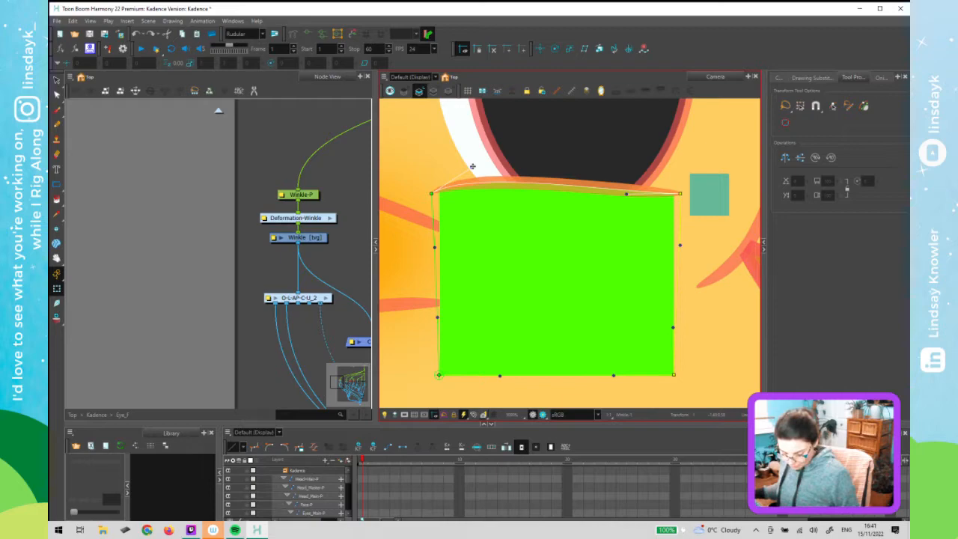
key("ctrl+z")
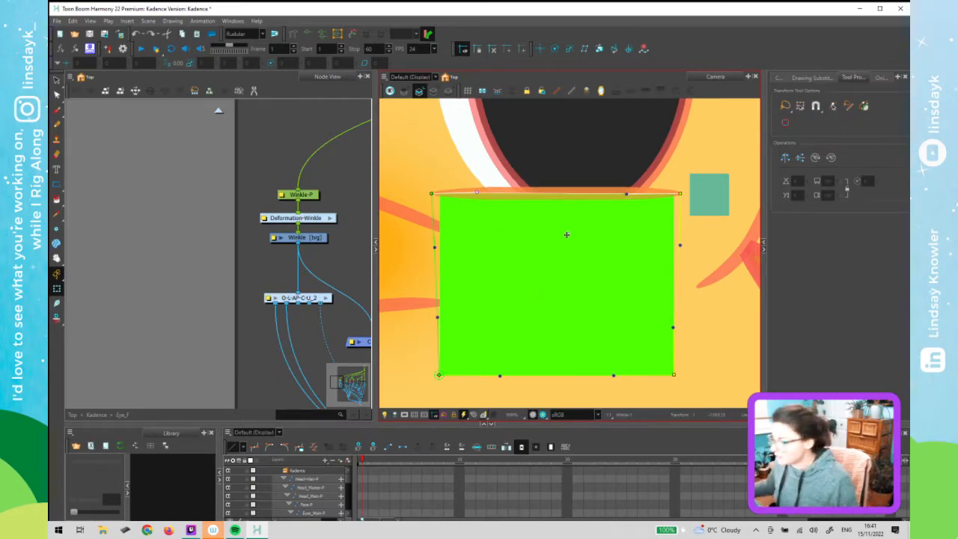
Try placing the envelope's upper-left corner and the handle below it on the green rectangle's edge using the Rigging tool
left_click(292, 34)
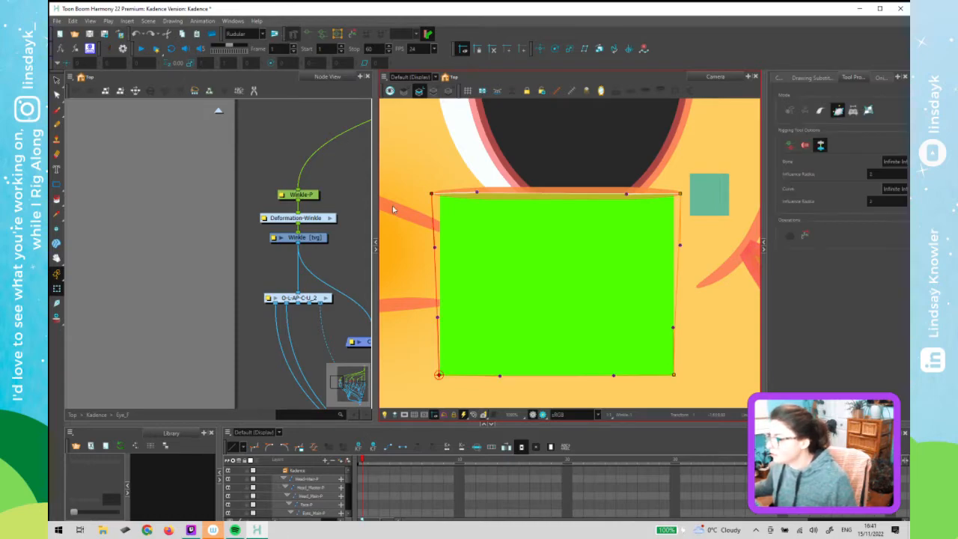
left_click_drag(436, 194, 440, 195)
left_click_drag(442, 247, 440, 245)
key("shift+t")
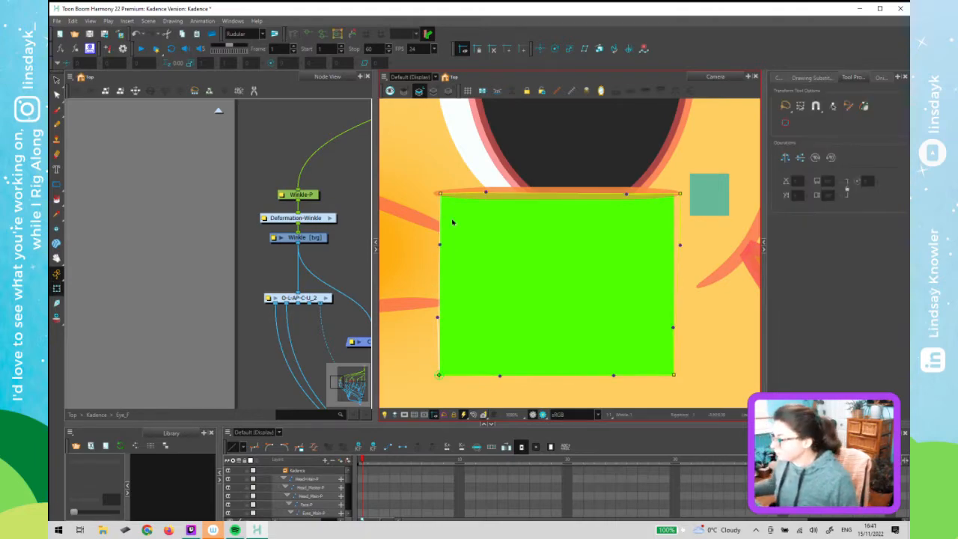
Test raising the top edge's left handle and pulling the upper-right corner outward, undoing both and the upper-left corner move
mouse_move(486, 187)
left_mouse_down()
mouse_move(485, 154)
mouse_move(471, 224)
mouse_move(493, 180)
left_mouse_up()
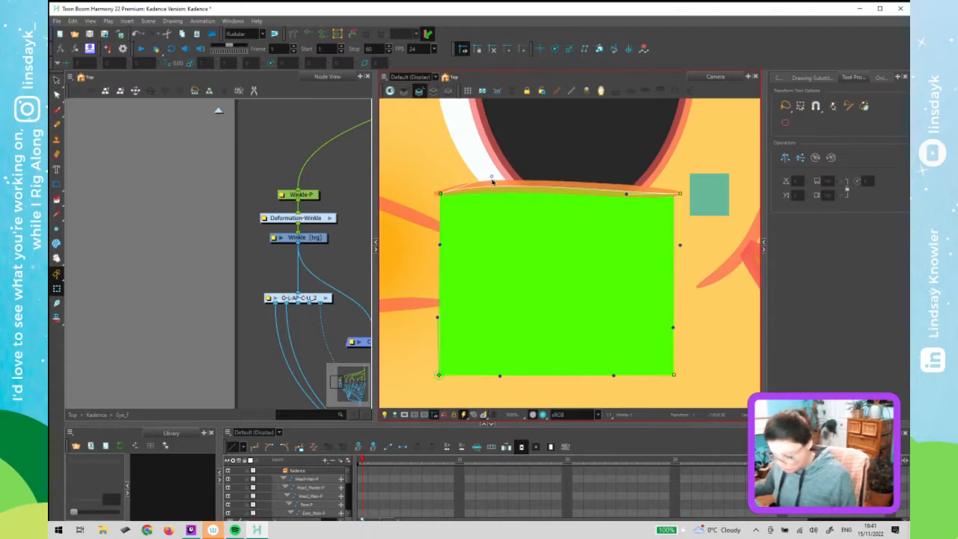
key("ctrl+z")
key("ctrl+z")
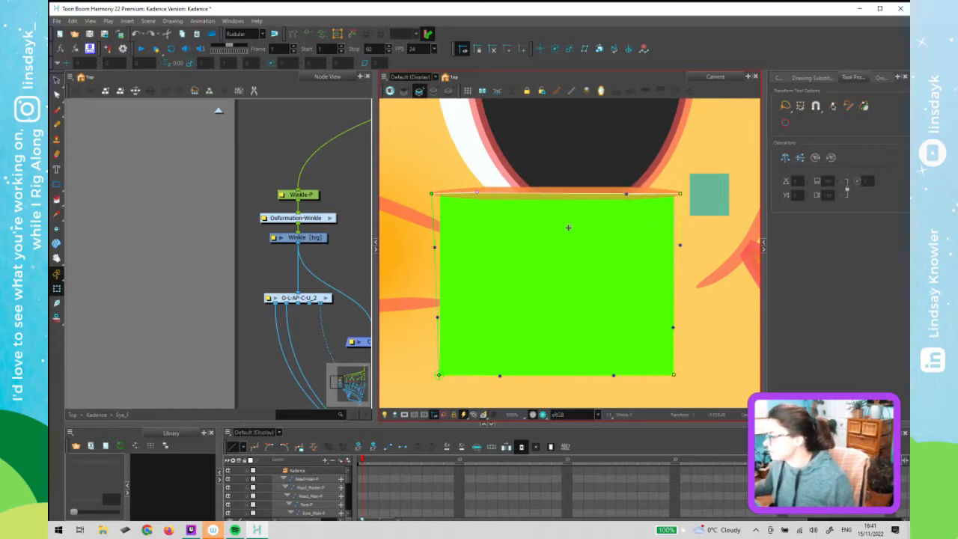
left_click_drag(681, 193, 701, 185)
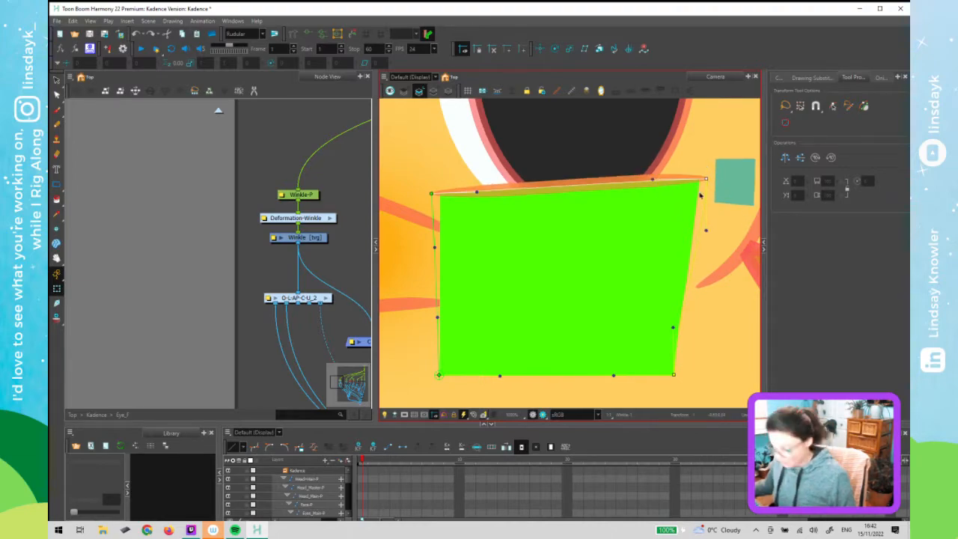
key("ctrl+z")
Add a second connection from the Winkle drawing into the O-L-AP-C-U_2 group
scroll(681, 208, "down", 3)
left_click_drag(707, 228, 605, 240)
left_click(304, 298)
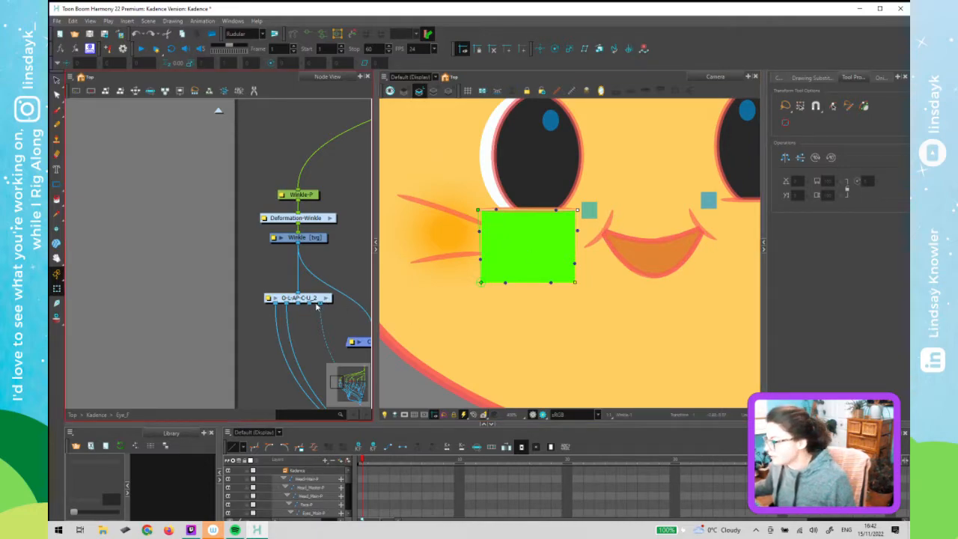
left_click_drag(284, 295, 261, 232)
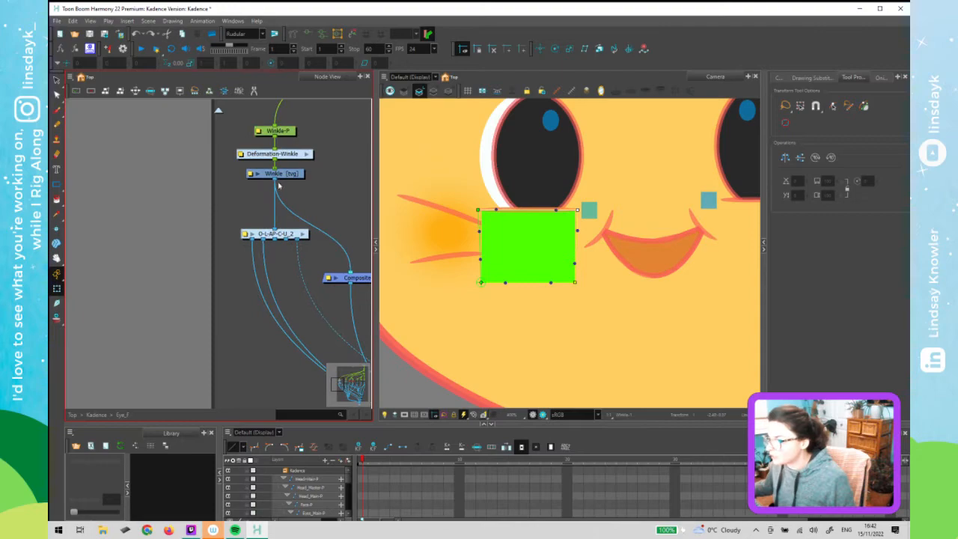
left_click_drag(275, 180, 274, 179)
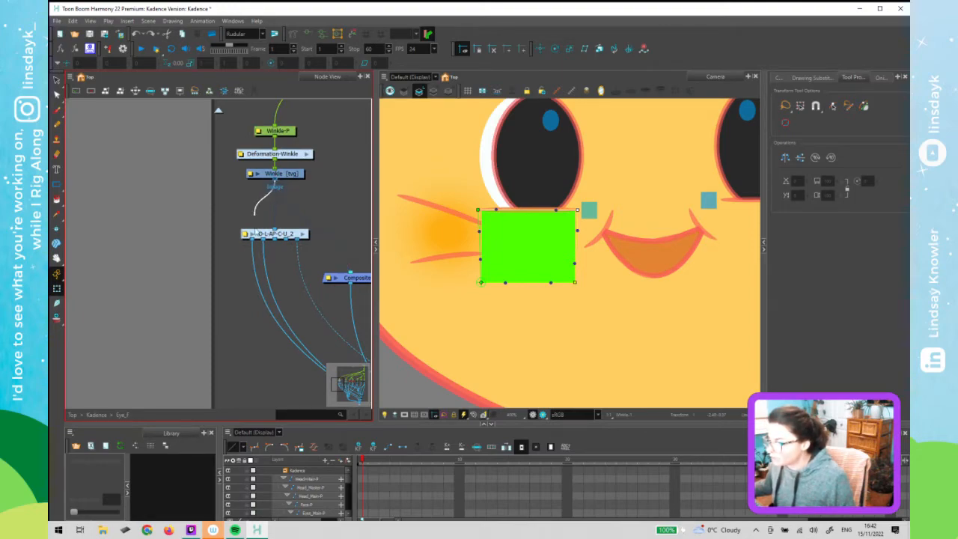
left_click(585, 206)
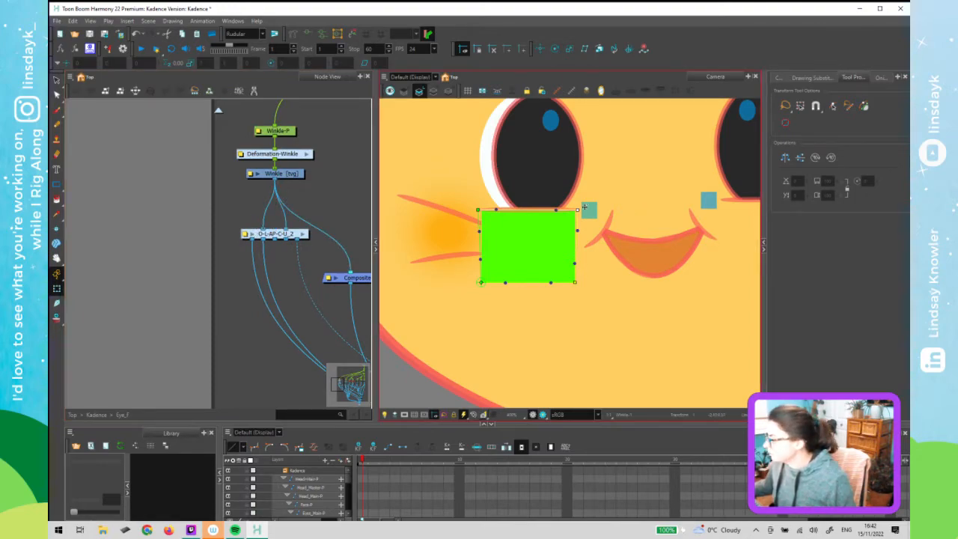
Examine the eye area with the Select tool and the other layers dimmed, and return to the Transform tool
key("alt+s")
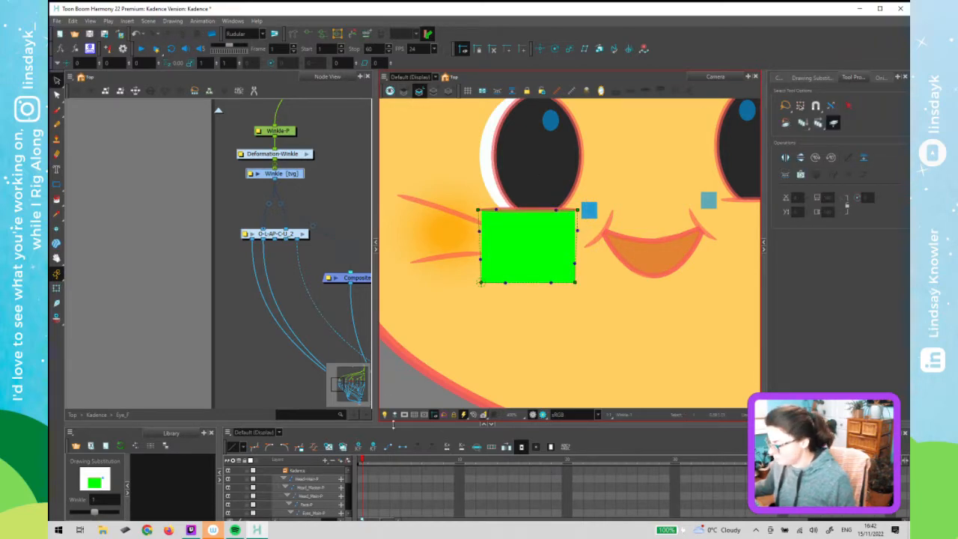
left_click(396, 415)
left_click(385, 415)
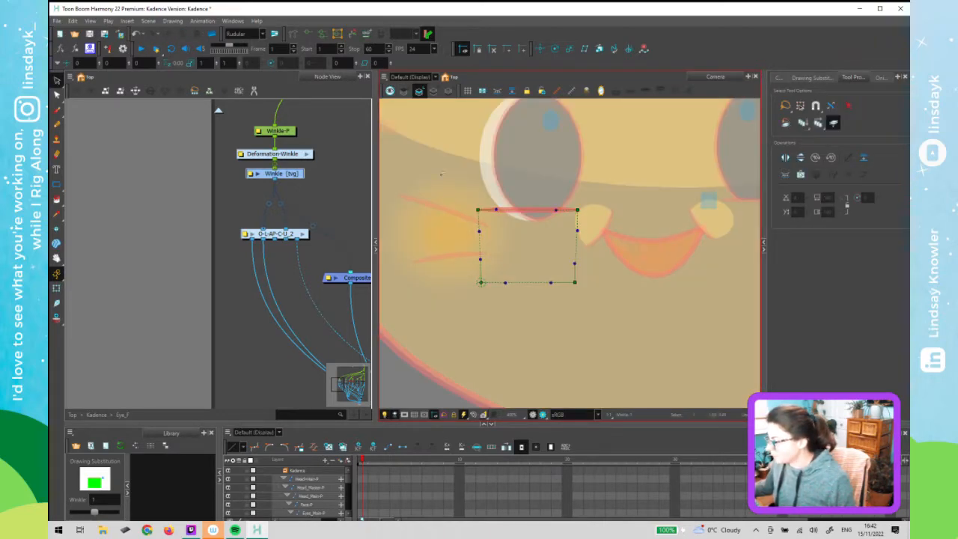
left_click(405, 91)
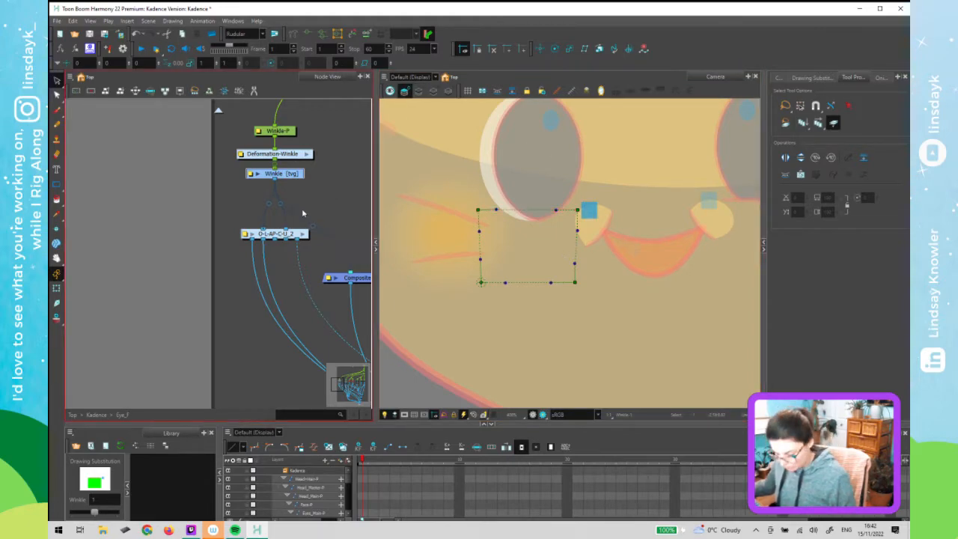
key("shift+t")
Inside the O-L-AP-C-U_2 group, connect the new Multi-Port-In port to the leftmost node and return to the Eye_F group
left_click(303, 235)
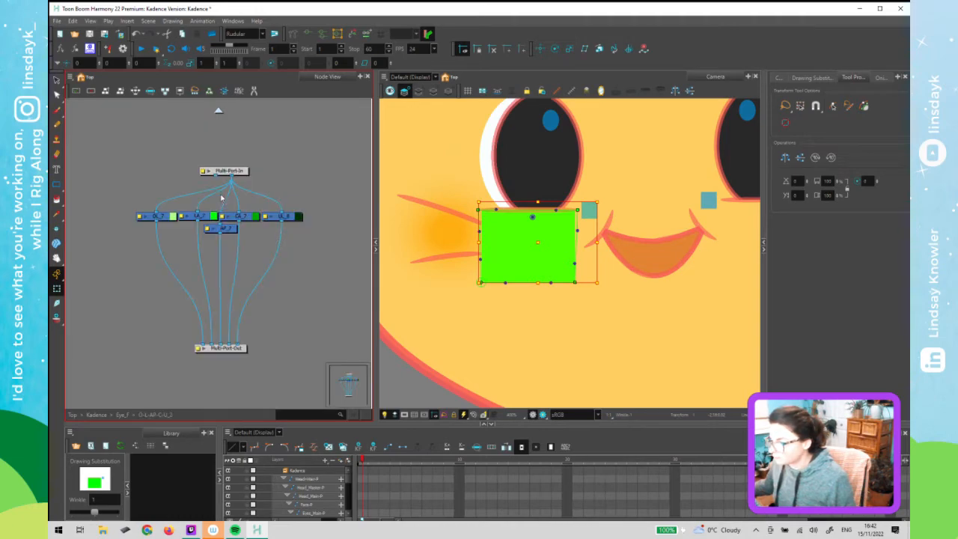
left_click_drag(216, 177, 158, 213)
left_click(218, 110)
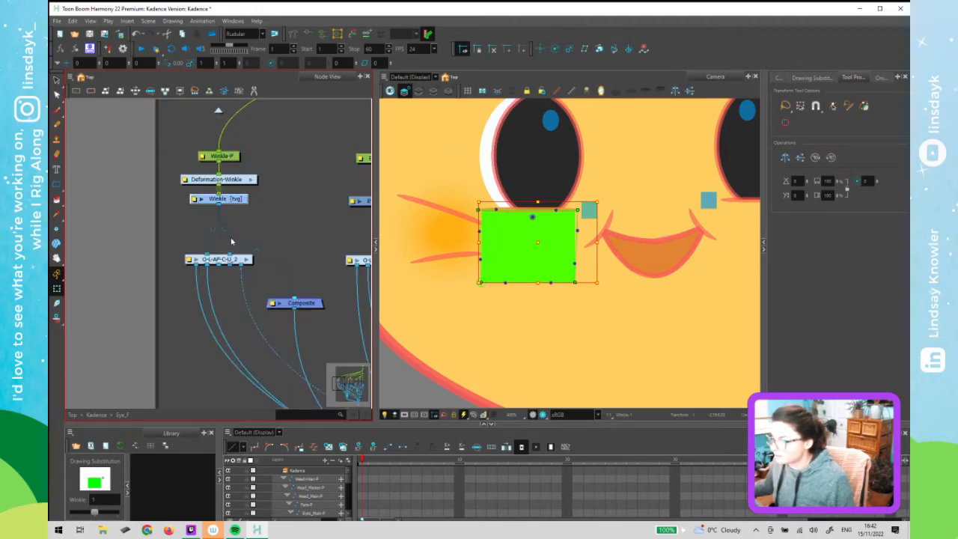
Duplicate the Winkle drawing node and insert the copy on the new connection into the O-L-AP-C-U_2 group
left_click(245, 238)
left_click(236, 200)
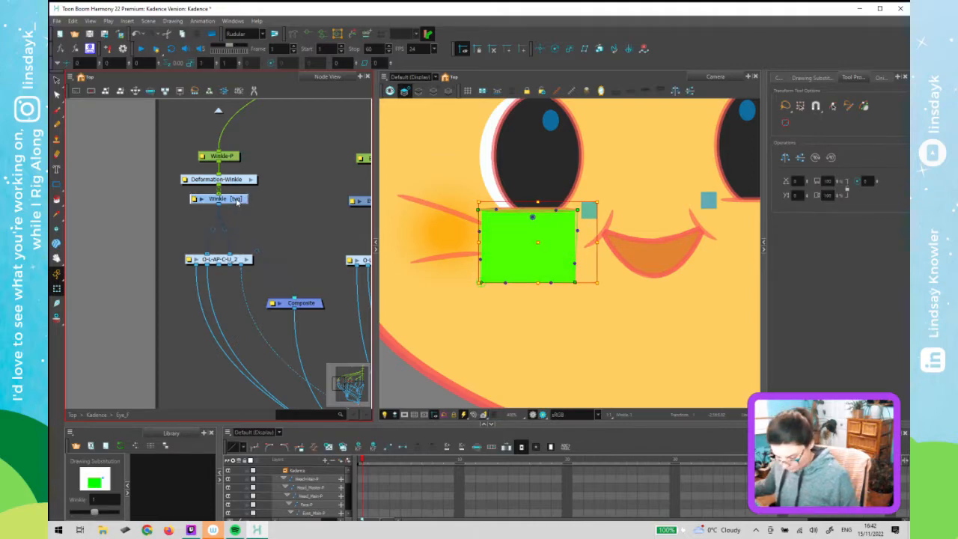
key("ctrl+c")
key("ctrl+v")
left_click_drag(278, 206, 235, 234)
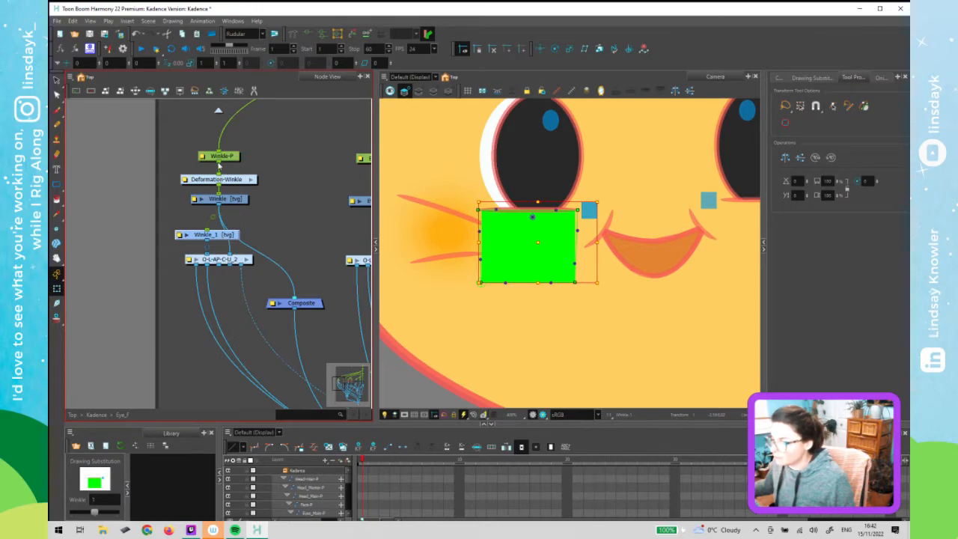
Move the Winkle_1 node up beneath the Winkle node and test bending the upper edge of the lower-lid envelope
left_click_drag(226, 235, 214, 217)
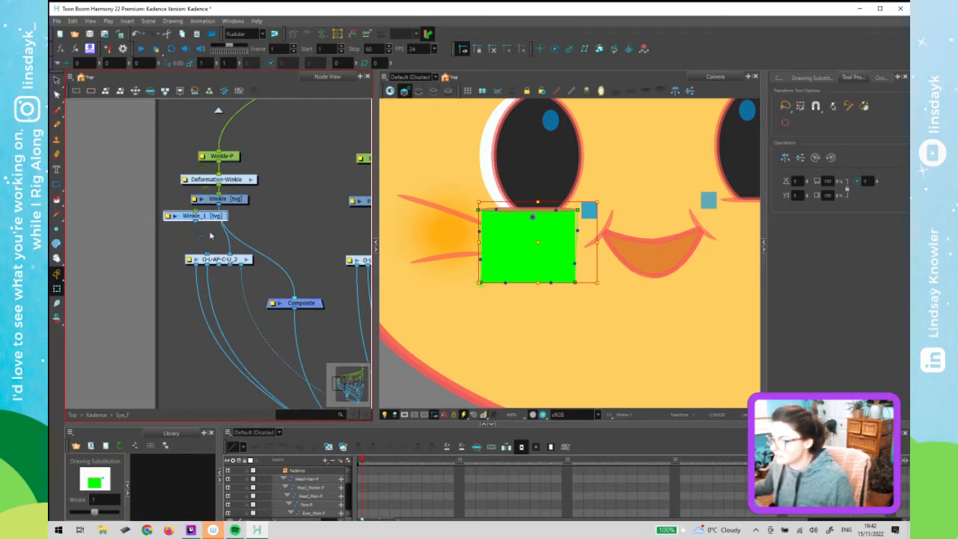
left_click(262, 219)
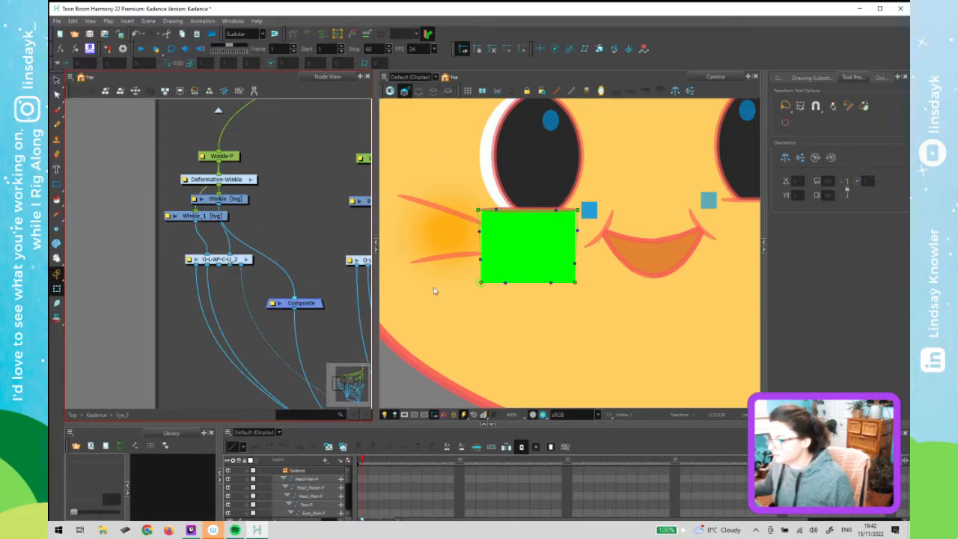
left_click(554, 212)
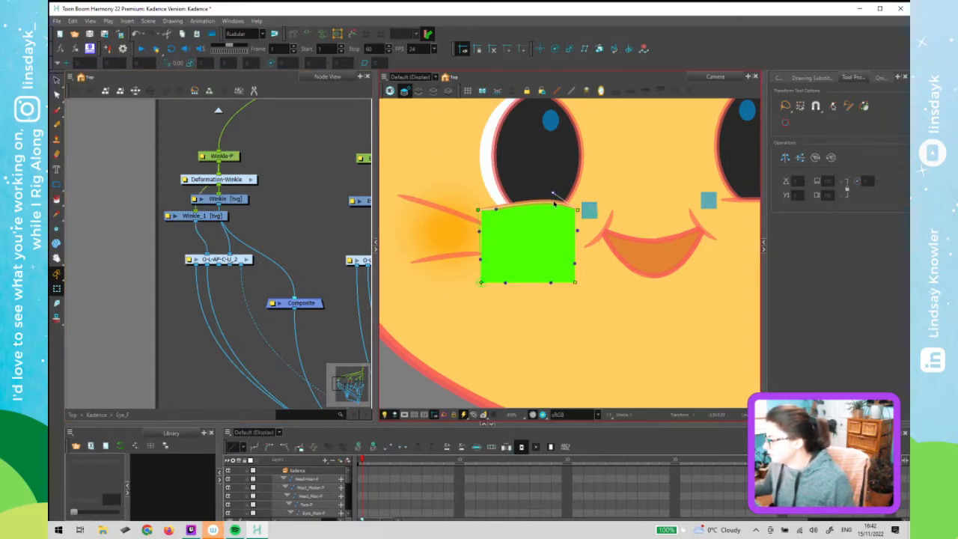
Reposition the O-L-AP-C-U_2 group node below the Winkle nodes, inspect the connections inside it, and return to the Eye_F group
left_click(234, 258)
left_click_drag(235, 258, 222, 265)
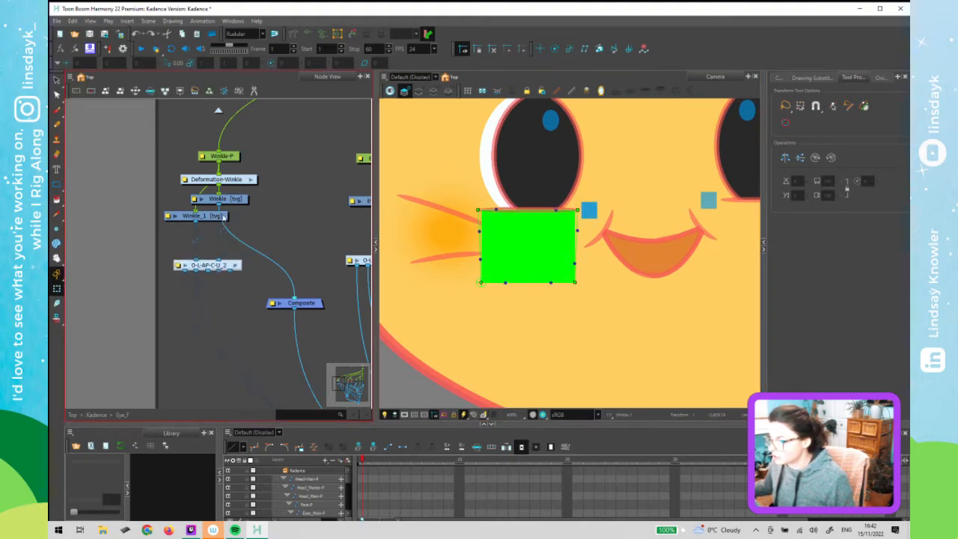
left_click(235, 266)
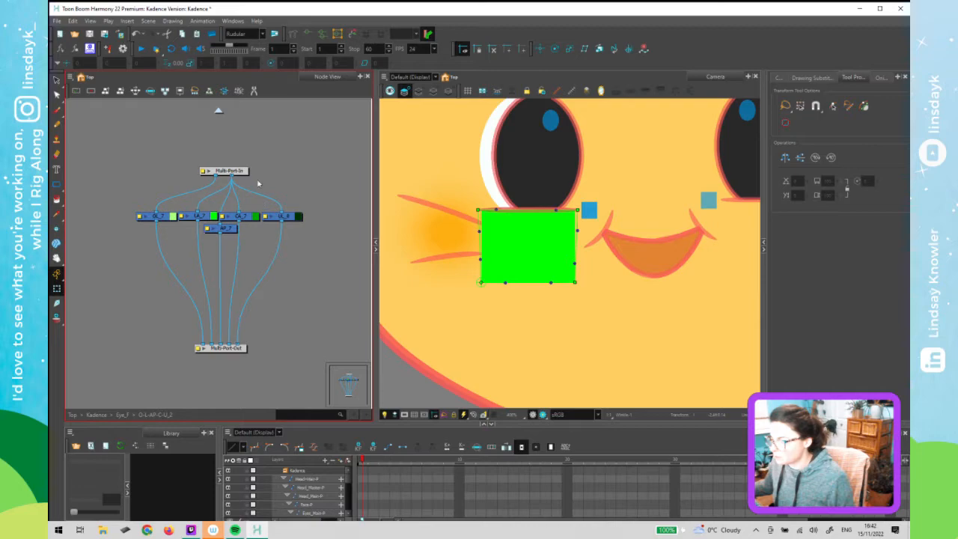
left_click(217, 111)
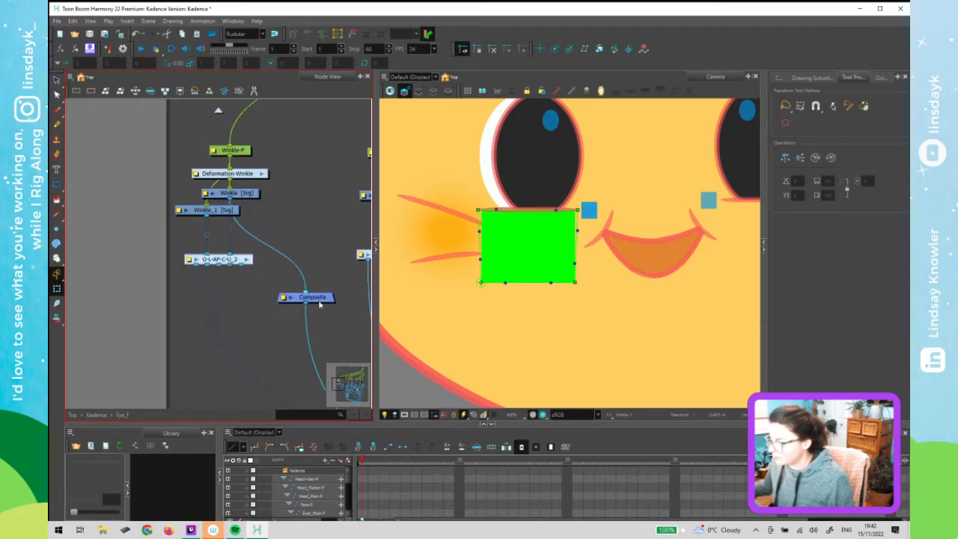
Disconnect the Winkle drawing from the Composite node and test the lid by moving an envelope corner and the whole drawing
left_click_drag(297, 250, 230, 256)
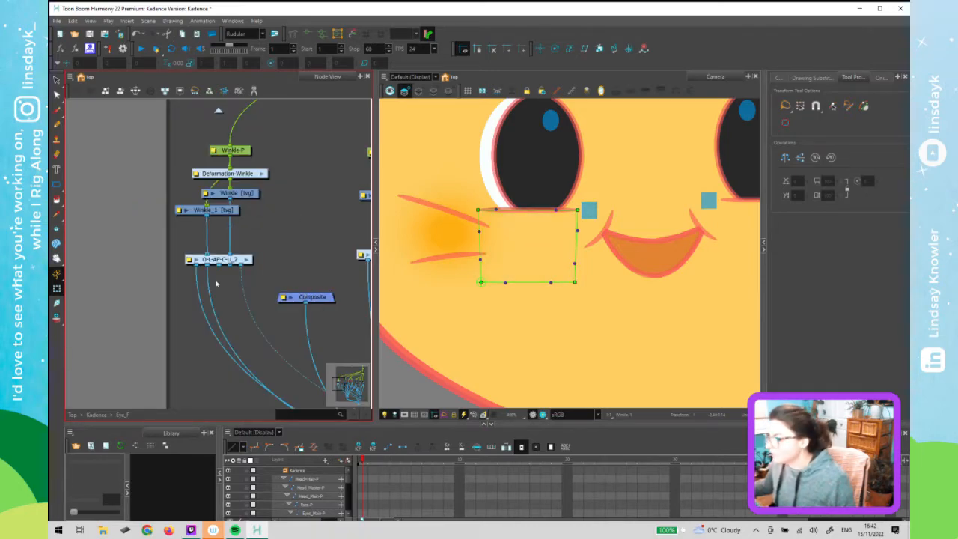
left_click(555, 211)
left_click_drag(578, 211, 572, 210)
key("ctrl+z")
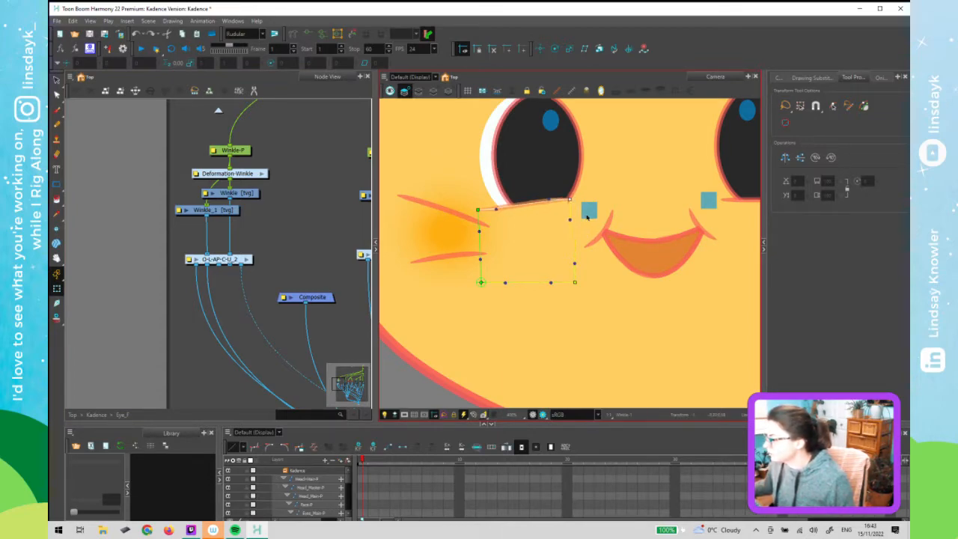
left_click(589, 212)
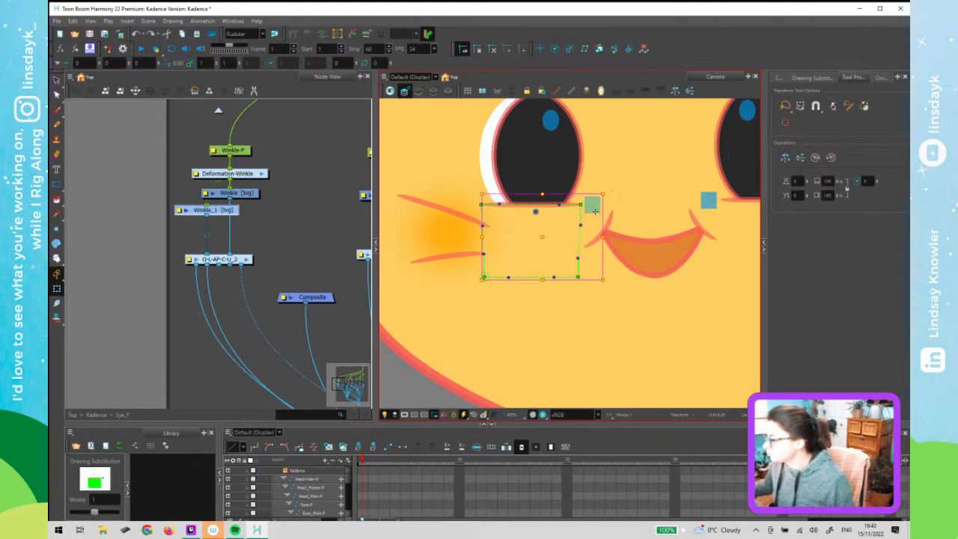
Inside the O-L-AP-C-U_2 group, reconnect the leftmost node to the Multi-Port-In port feeding the other nodes, and return to Eye_F
left_click(226, 214)
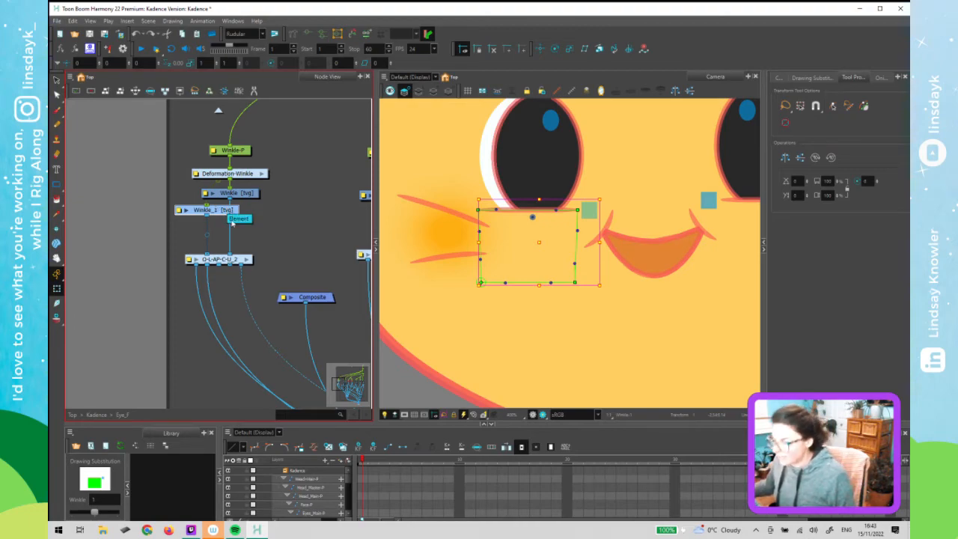
left_click_drag(229, 213, 231, 256)
double_click(240, 259)
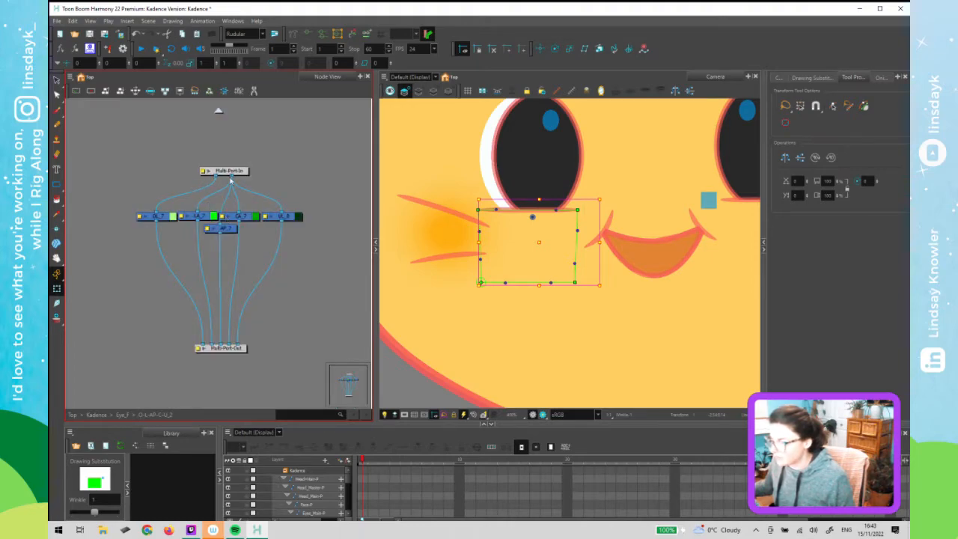
left_click_drag(206, 197, 155, 213)
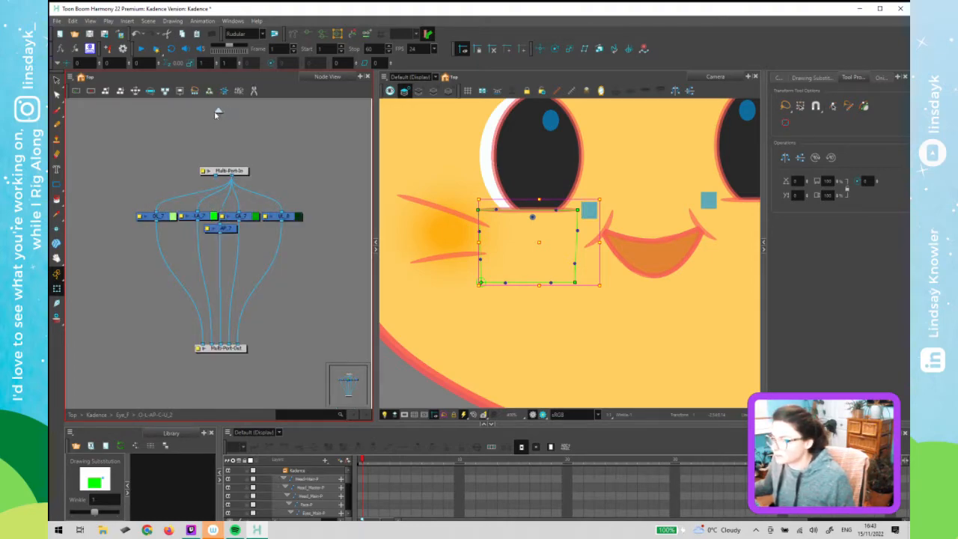
left_click(217, 113)
Delete the Winkle_1 duplicate along with its connection into O-L-AP-C-U_2, and check the lower lid's envelope in the camera
left_click_drag(202, 240, 203, 240)
right_click(203, 240)
left_click(253, 215)
left_click(219, 210)
key("Delete")
left_click(566, 211)
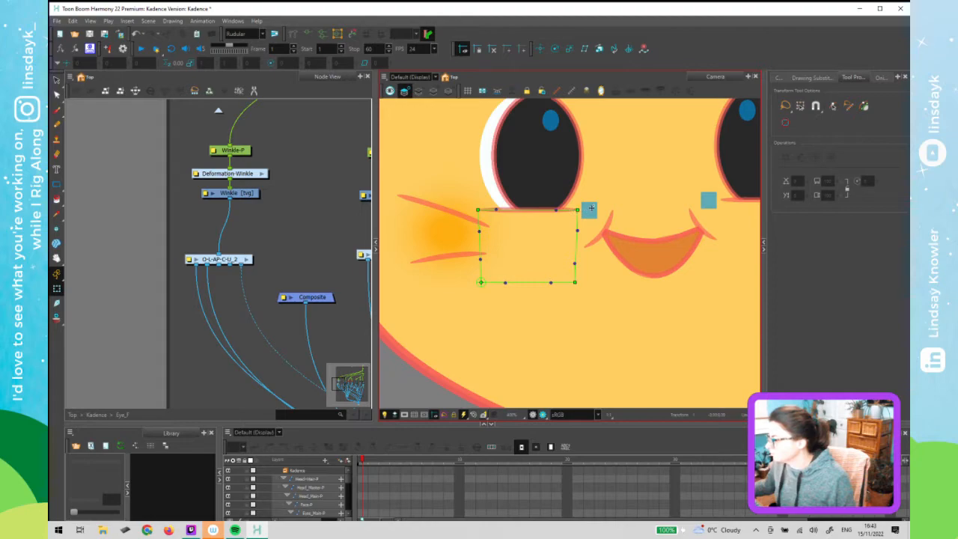
scroll(584, 222, "down", 2)
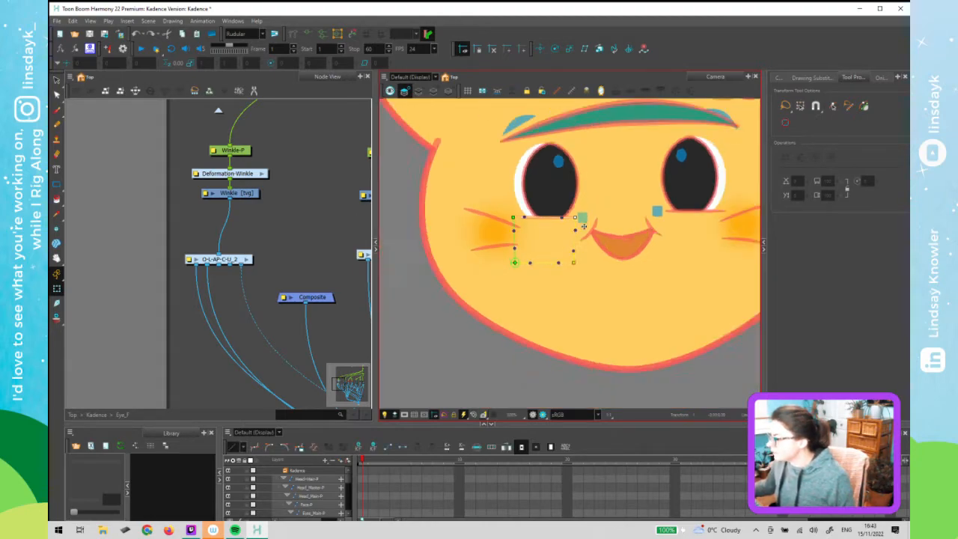
scroll(584, 226, "down", 1)
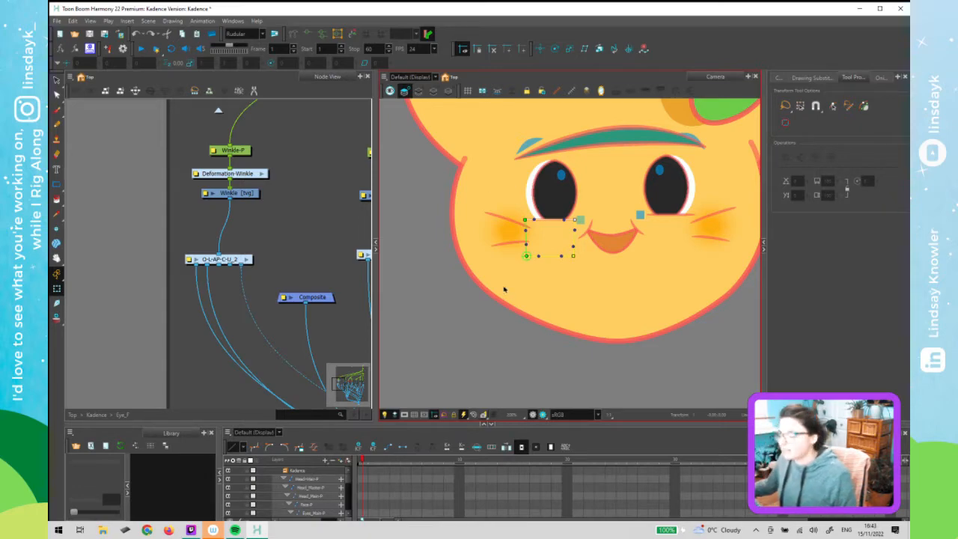
Connect the EyeBrow drawing to the Composite node and place the Composite between the O-L-AP-C-U_2 and O-L-AP-C-U_1 groups
left_click(517, 347)
left_click_drag(235, 257, 172, 247)
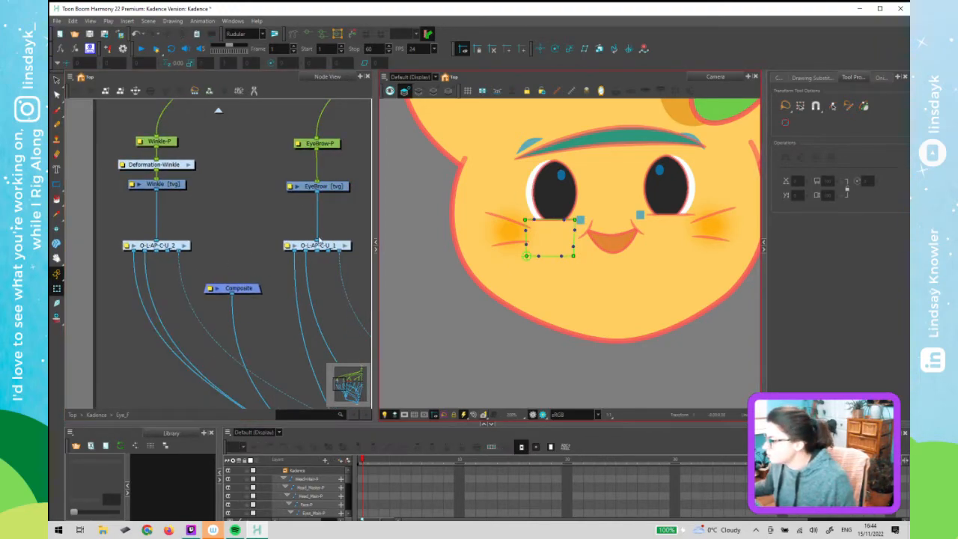
left_click_drag(317, 195, 243, 271)
left_click_drag(558, 185, 517, 308)
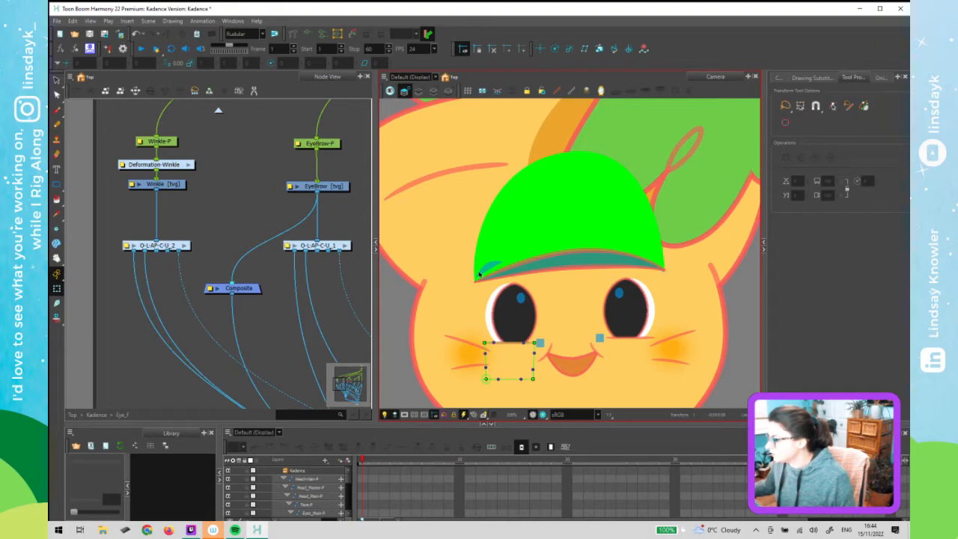
left_click_drag(241, 283, 240, 241)
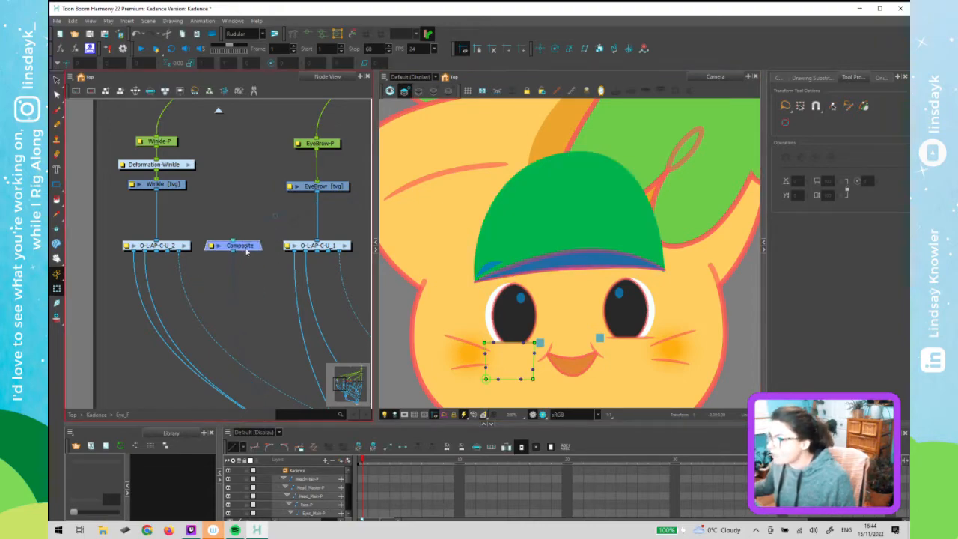
Switch from the Rigging tool back to the Transform tool, and hide and redisplay the Winkle drawing's deformation controls
left_click(293, 36)
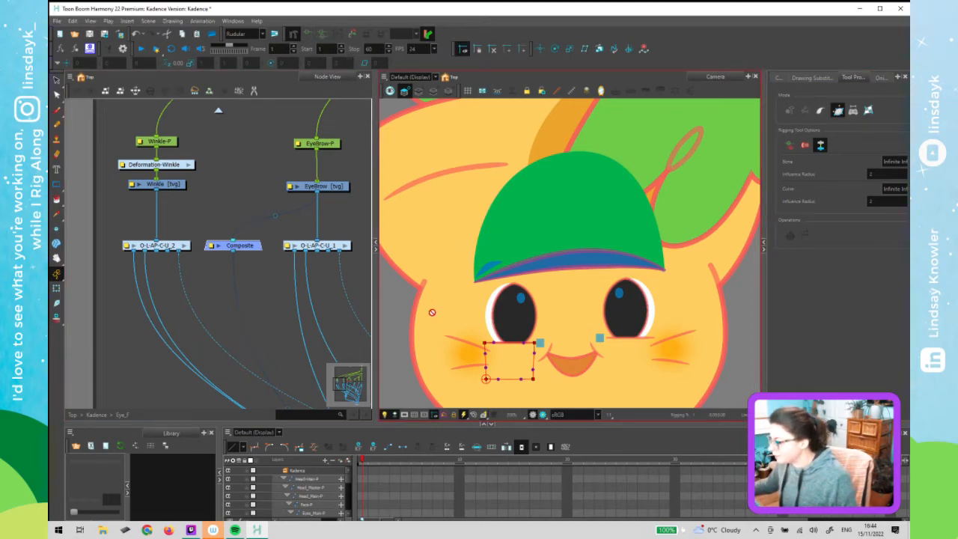
left_click(321, 319)
left_click(334, 320)
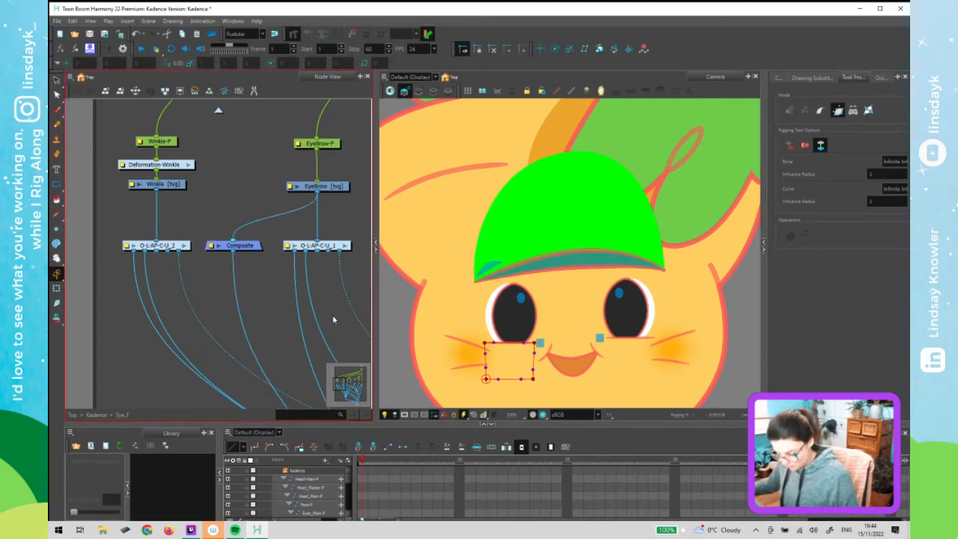
key("shift+t")
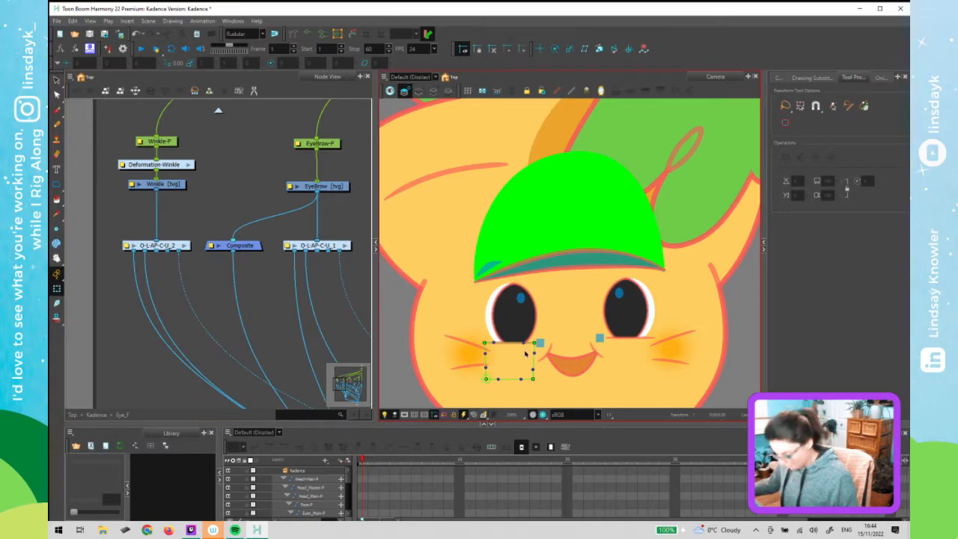
left_click(524, 347)
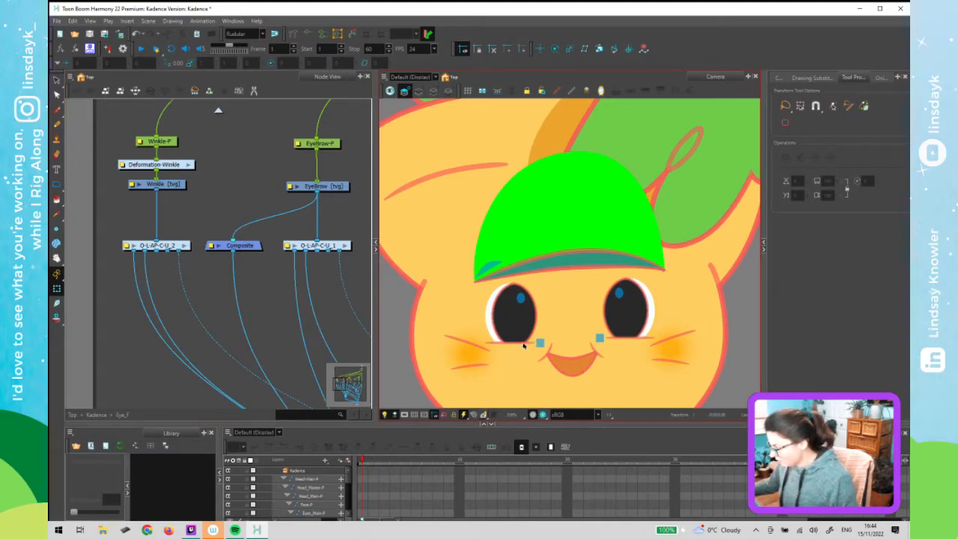
left_click(523, 344)
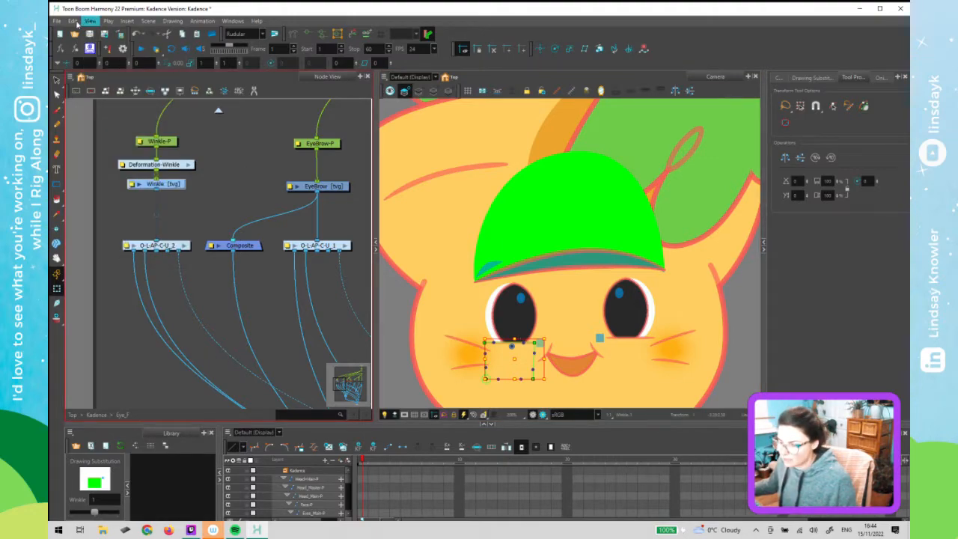
Look up the Show Current Deformers entry among the Deformation keyboard shortcuts and close the dialog without changes
left_click(74, 21)
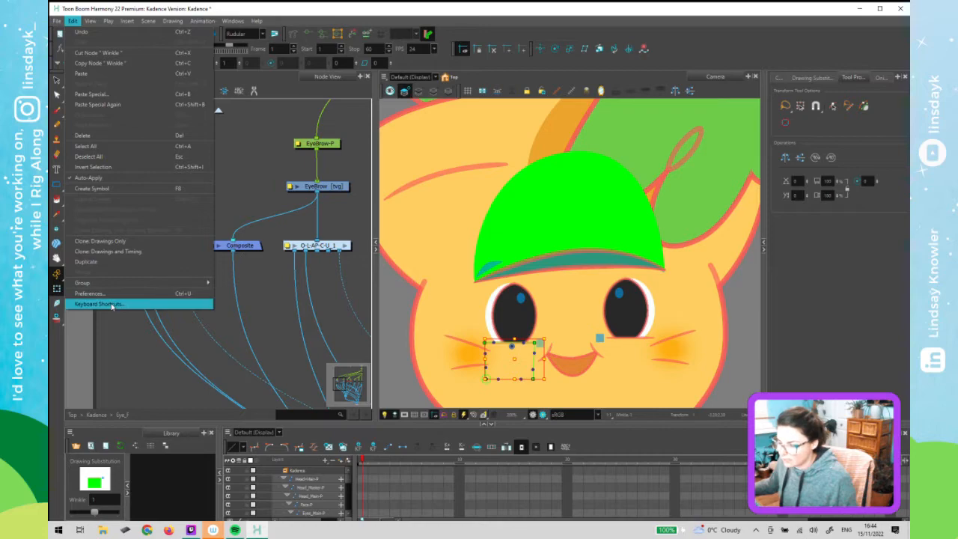
left_click(105, 304)
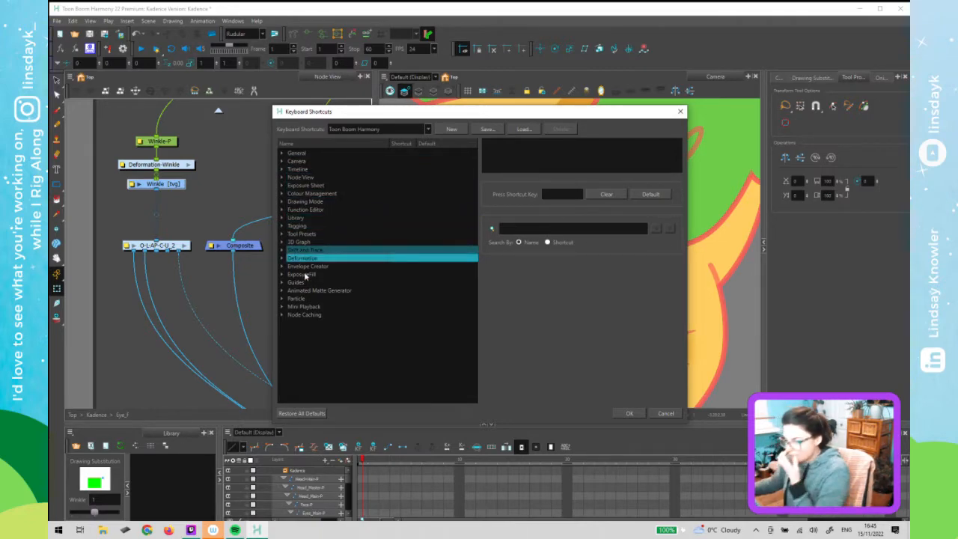
left_click(282, 258)
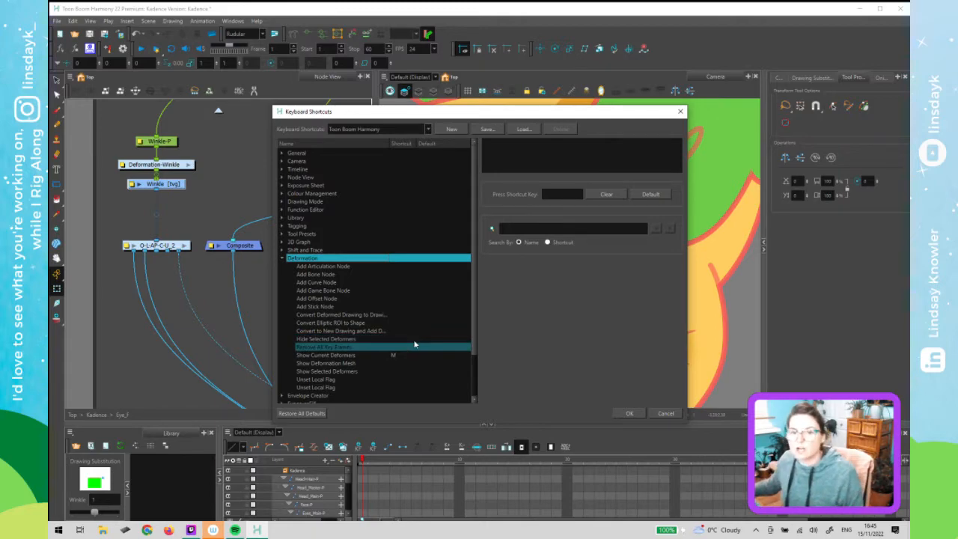
left_click(433, 356)
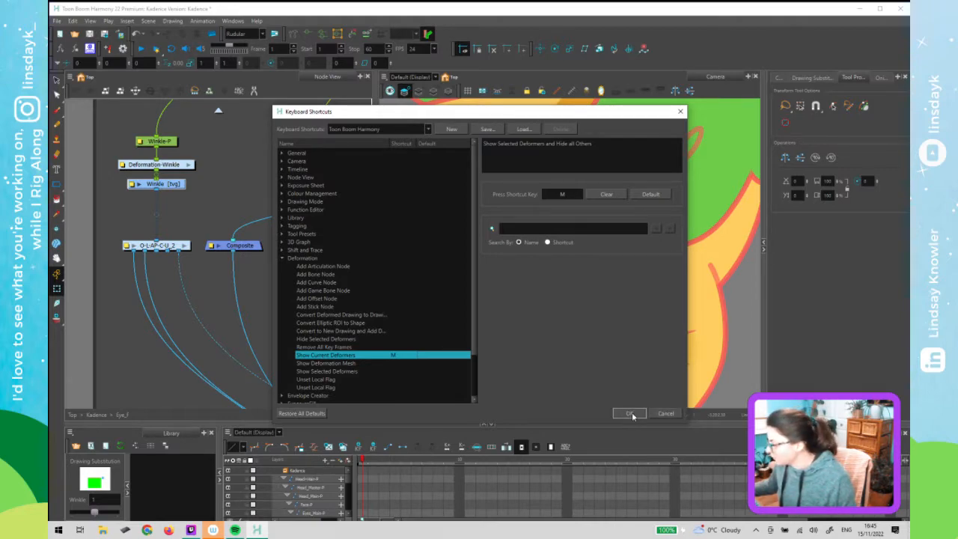
left_click(654, 416)
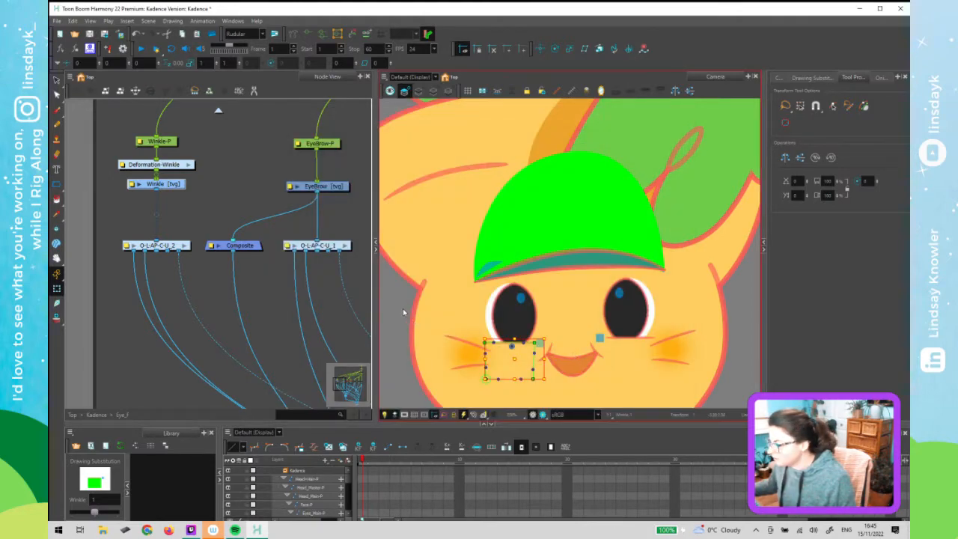
Hide all deformers, display those of the selected Winkle drawing, and hide them again
left_click(402, 313)
left_click(269, 267)
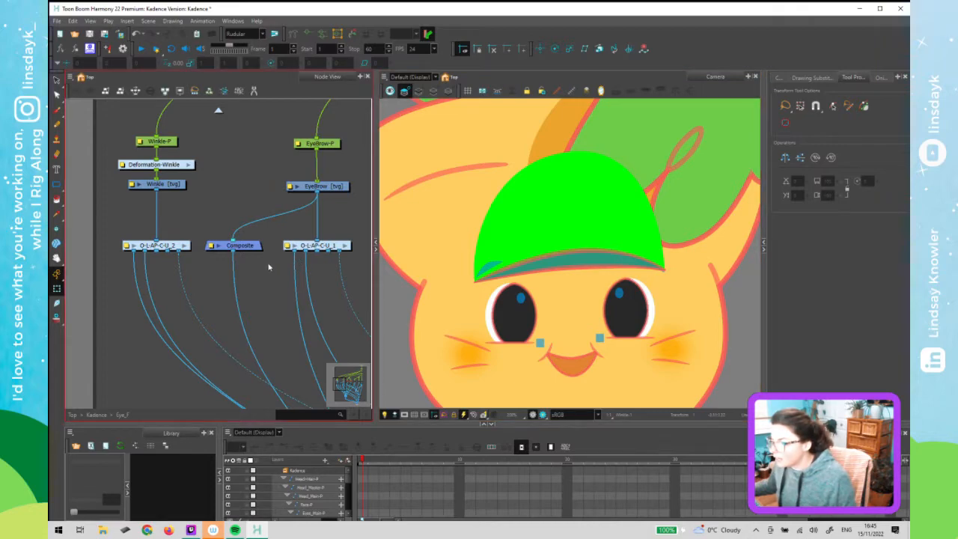
left_click(516, 340)
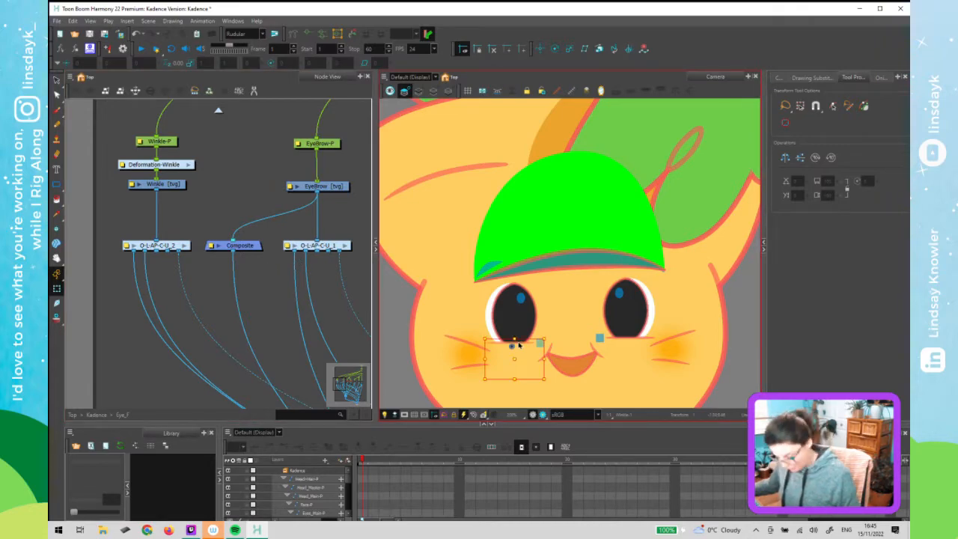
key("F11")
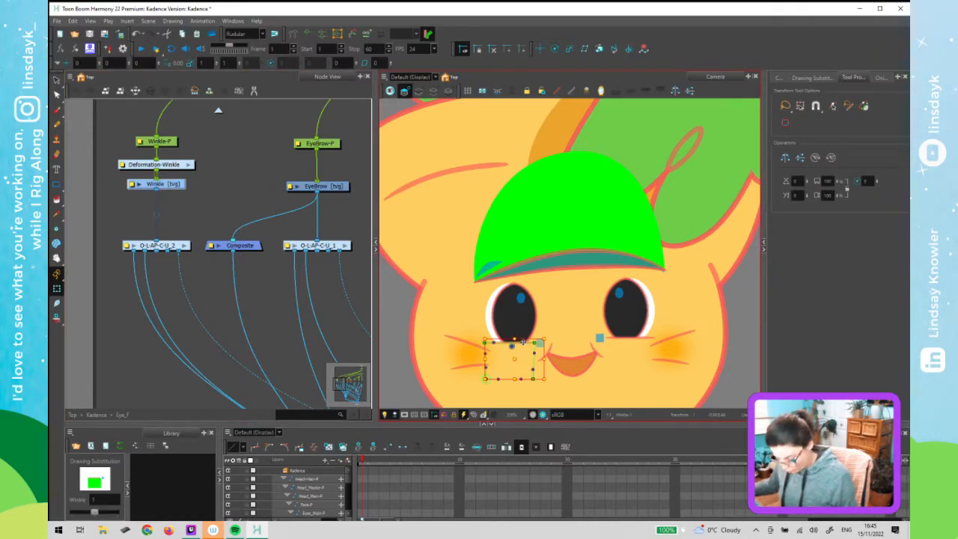
left_click(398, 330)
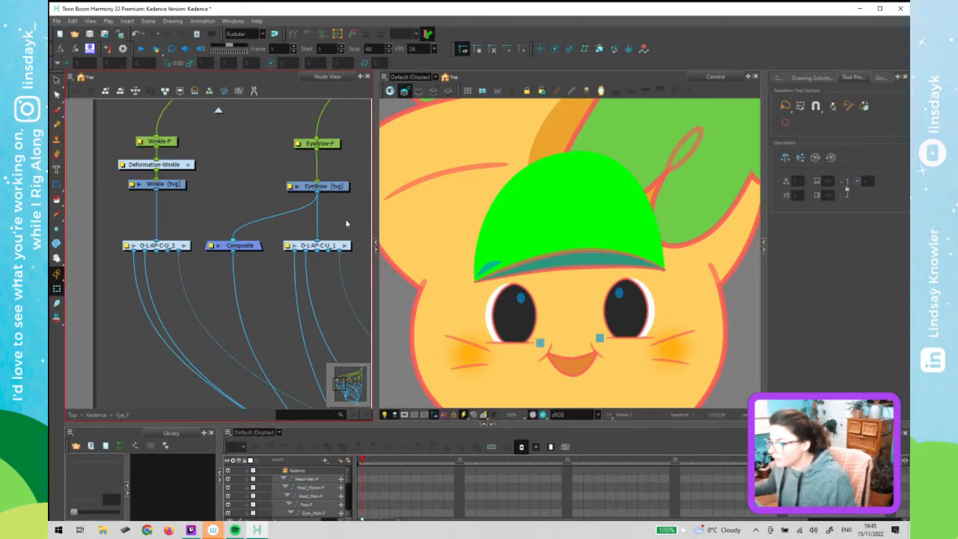
Try the manipulator option for curve and offset points on the EyeBrow drawing and the Winkle drawing
left_click_drag(317, 214, 246, 215)
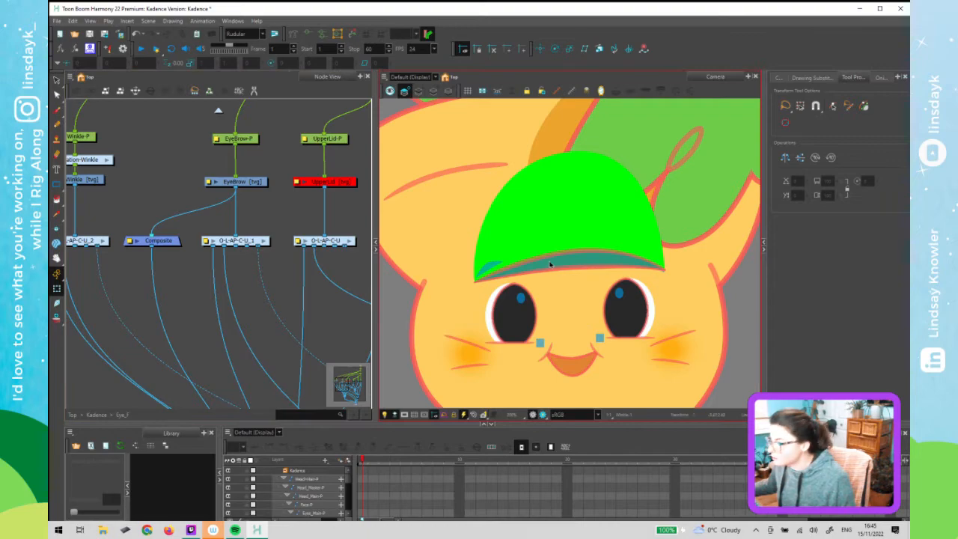
left_click(552, 267)
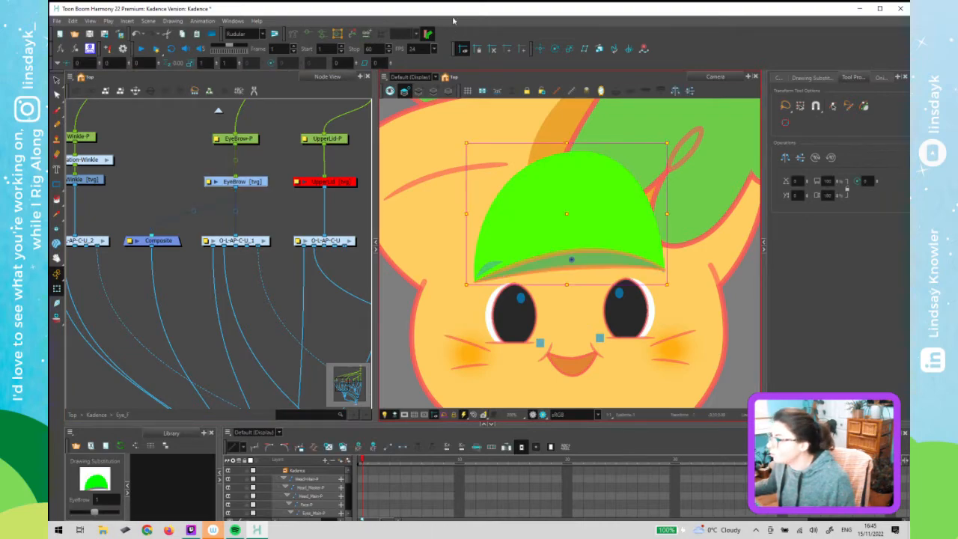
left_click(337, 36)
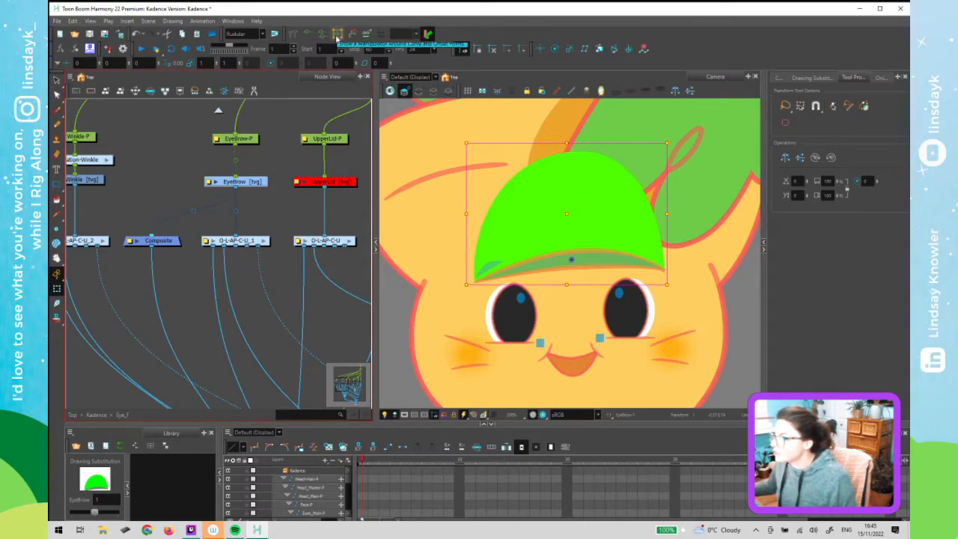
left_click(516, 345)
left_click(516, 344)
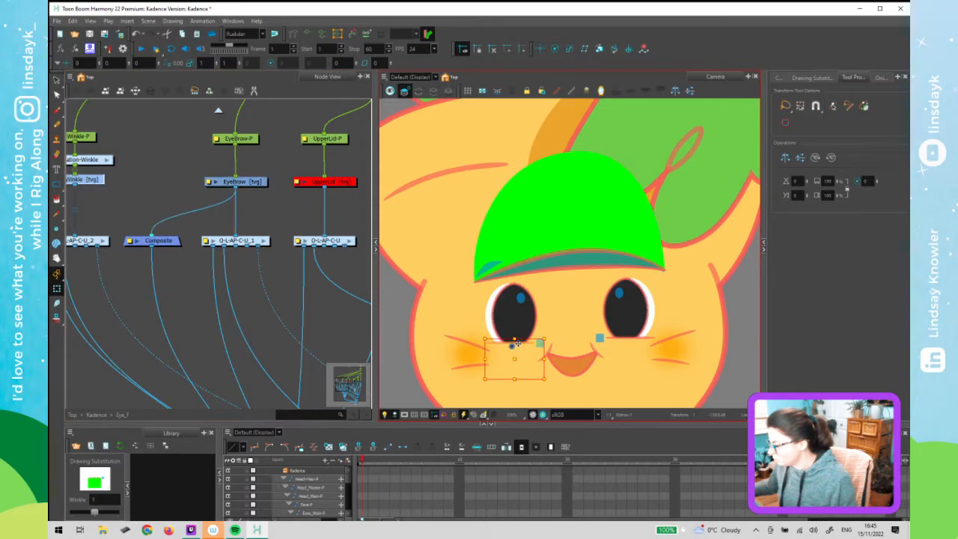
left_click(316, 74)
left_click(338, 33)
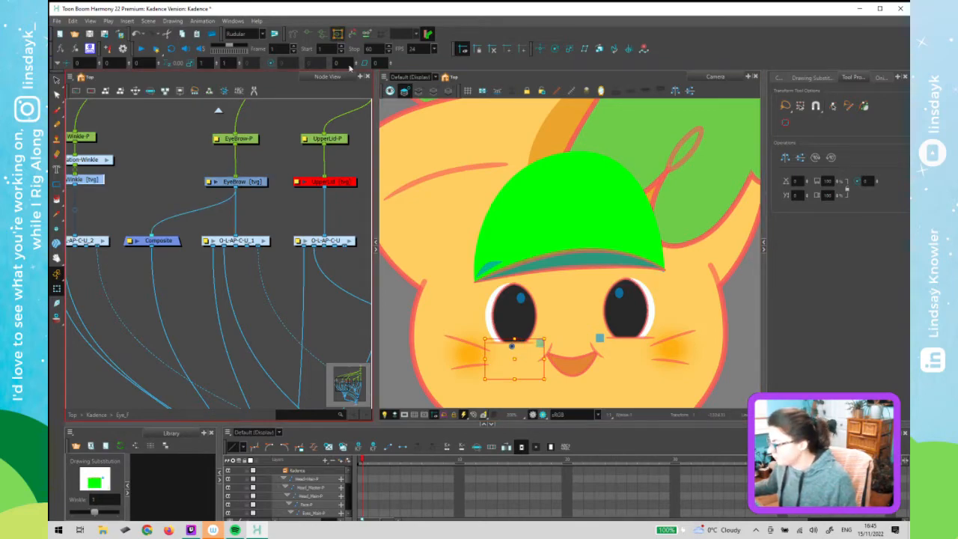
Reselect the Winkle drawing below the eye and display its envelope deformation controls
left_click(140, 181)
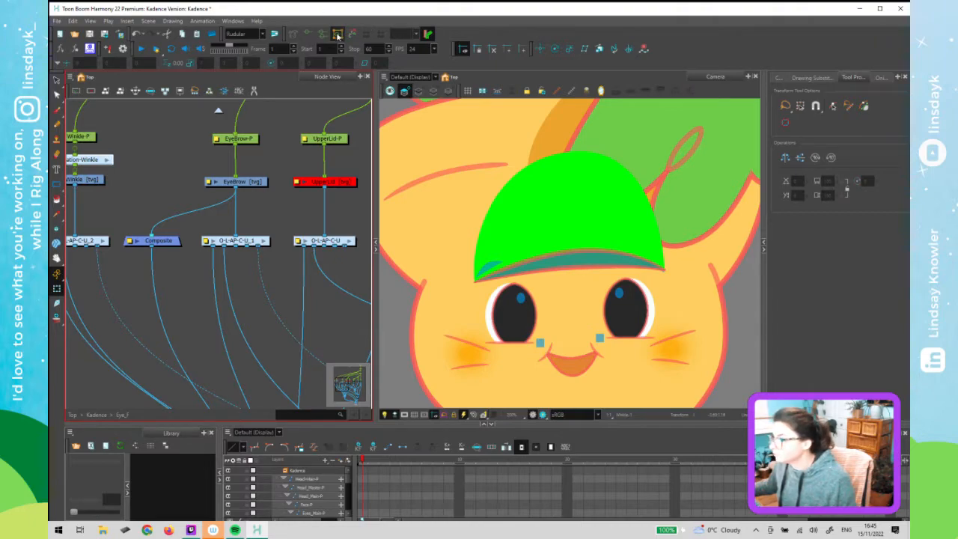
left_click(511, 346)
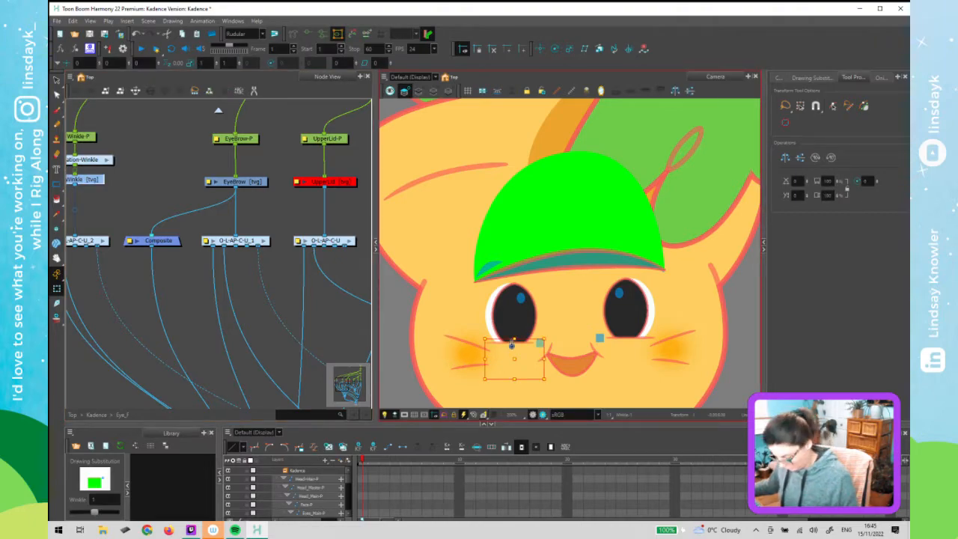
left_click(388, 343)
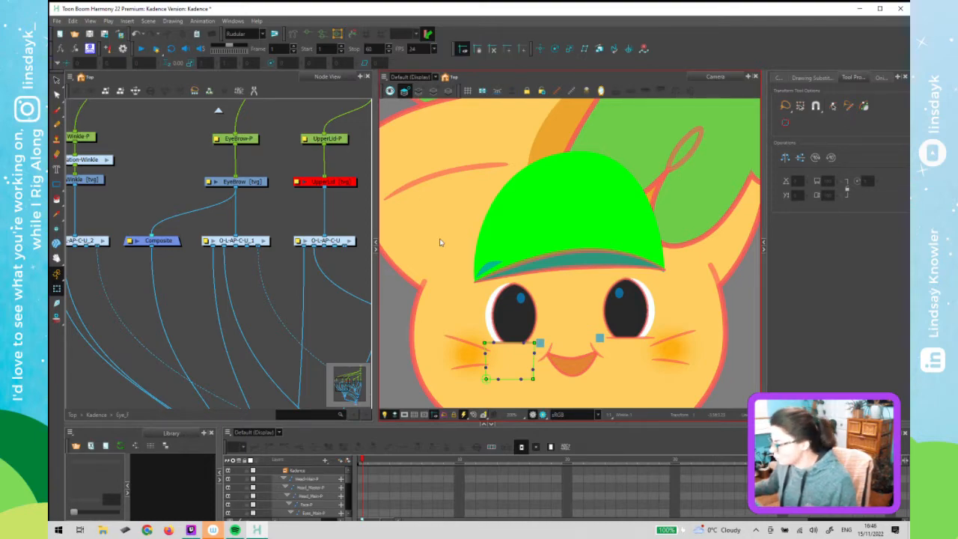
Test the Winkle envelope by moving its upper outer corner point inward, and undo the move
left_click_drag(490, 350, 500, 354)
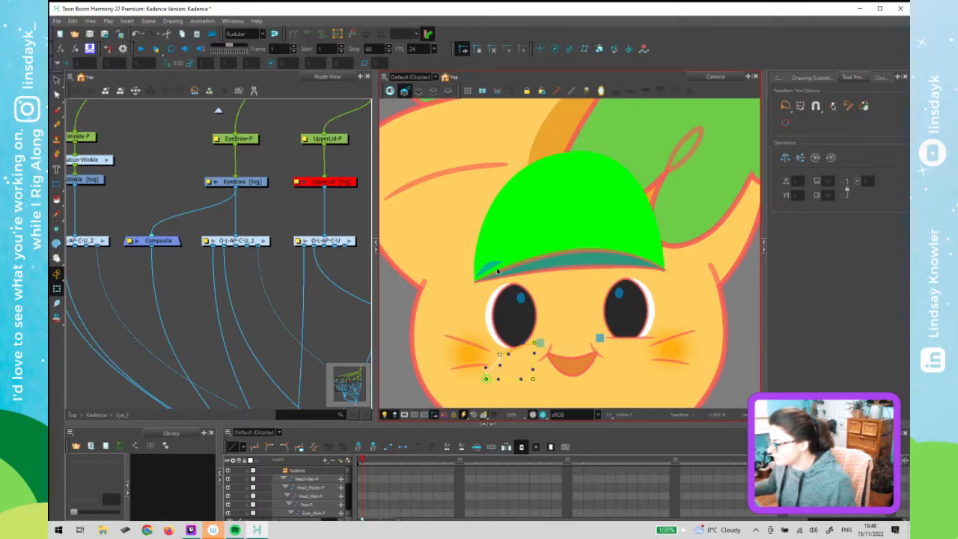
left_click(352, 34)
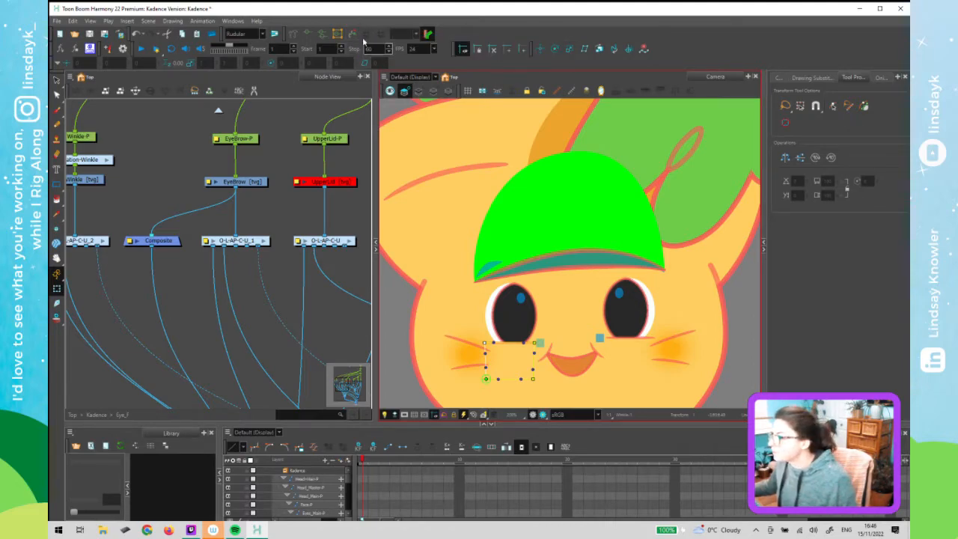
left_click(348, 167)
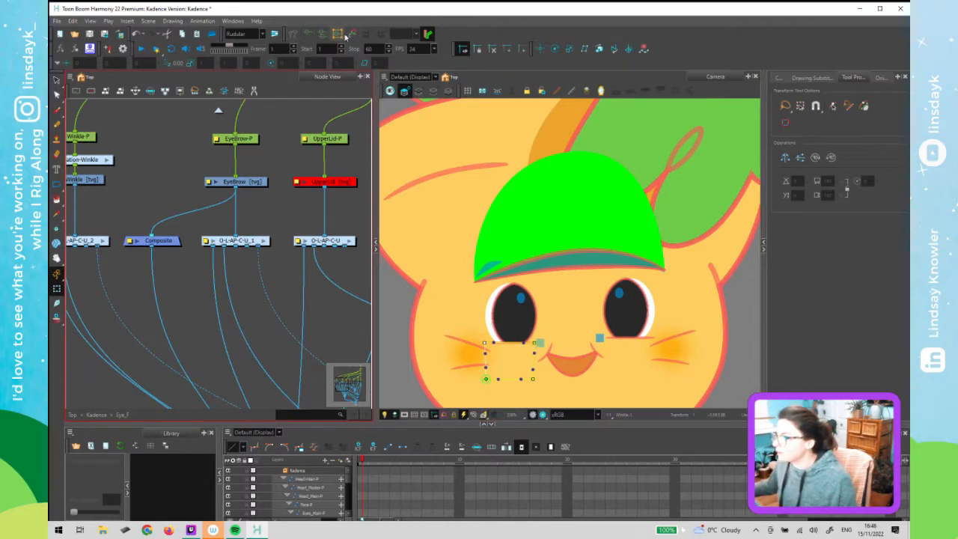
left_click(539, 351)
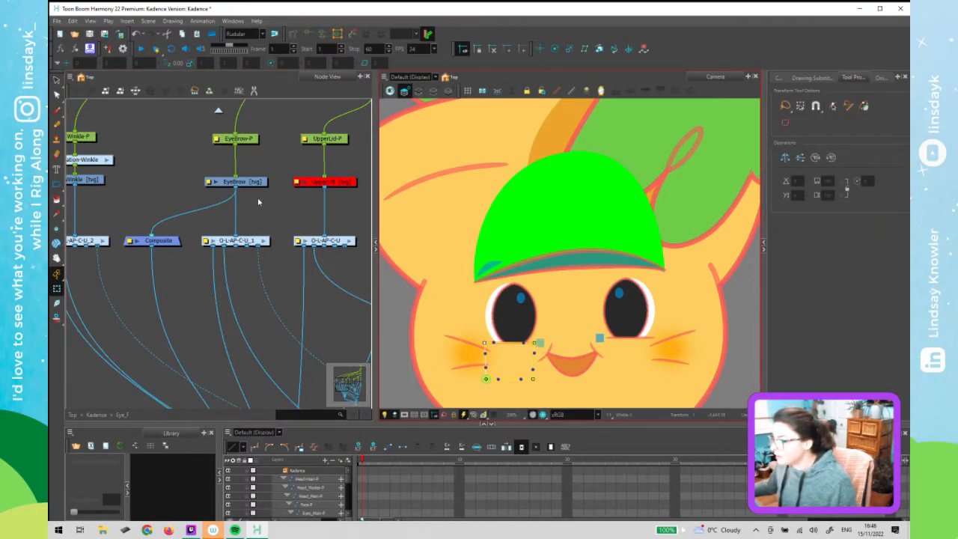
Select the EyeBrow drawing and set the Rigging tool to Automatic mode
left_click(249, 184)
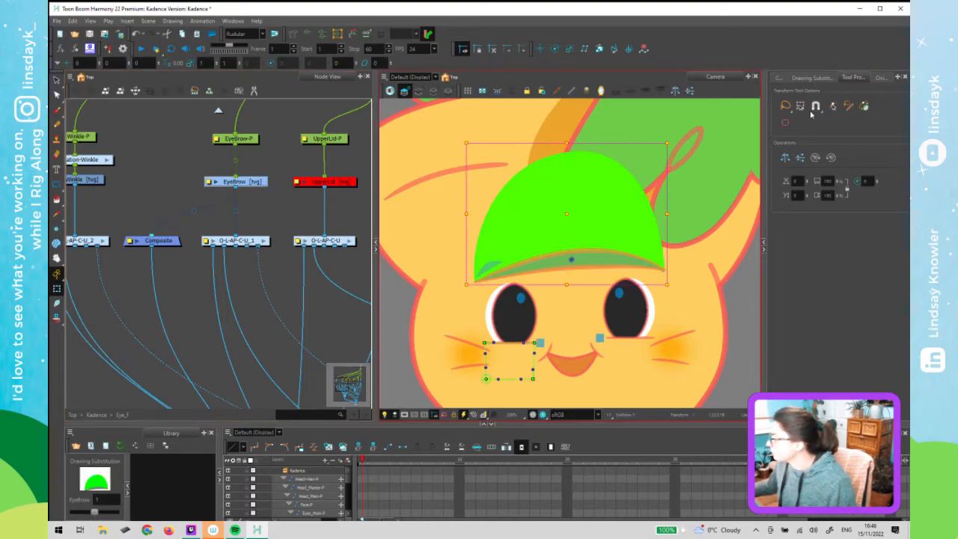
key("alt+4")
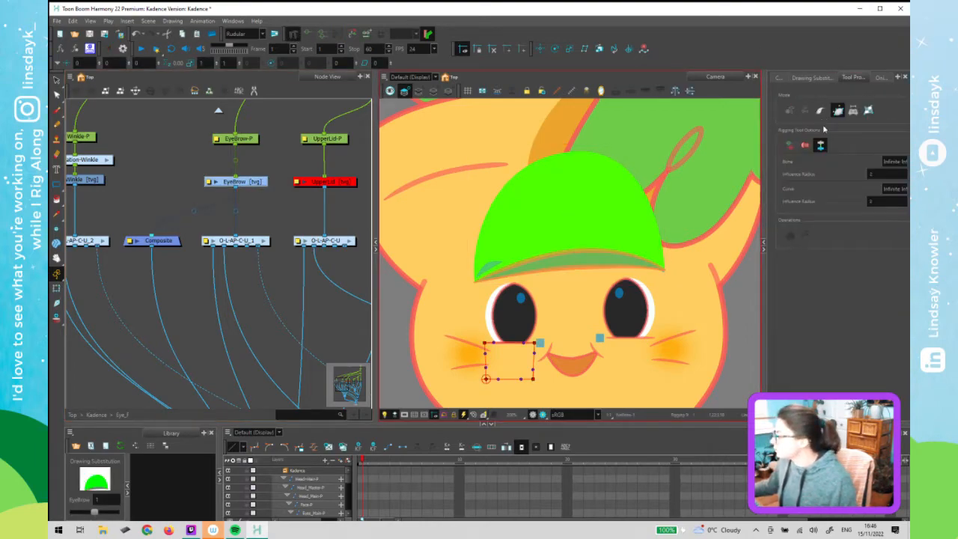
left_click(838, 113)
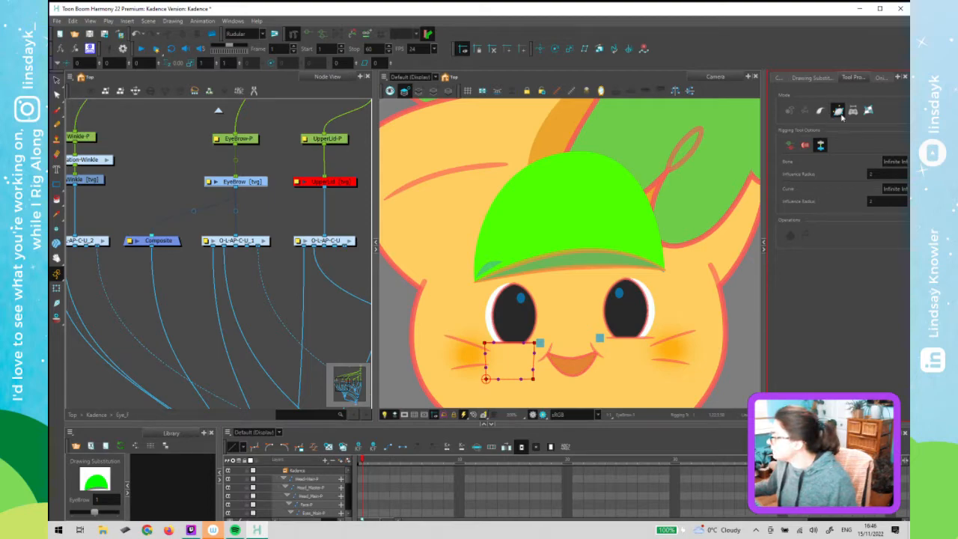
left_click(790, 111)
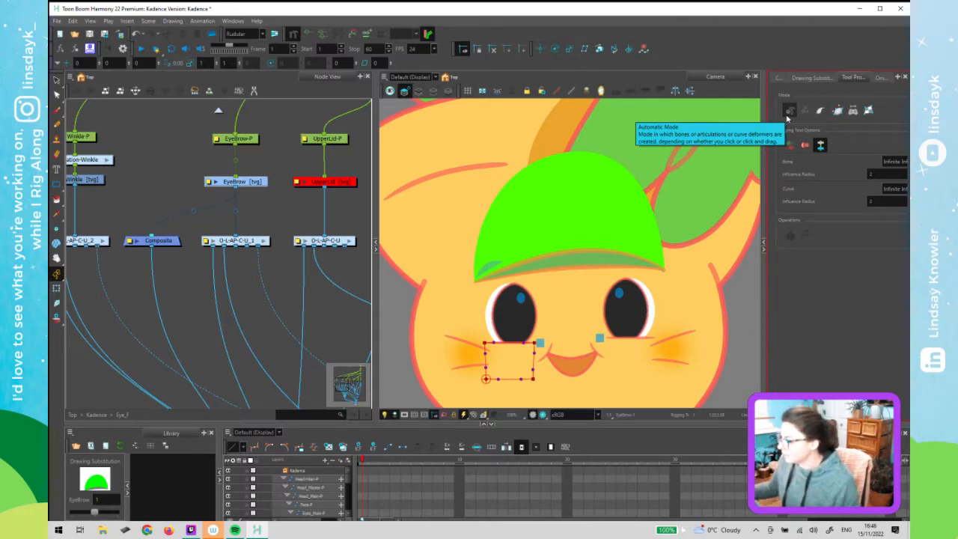
left_click(787, 116)
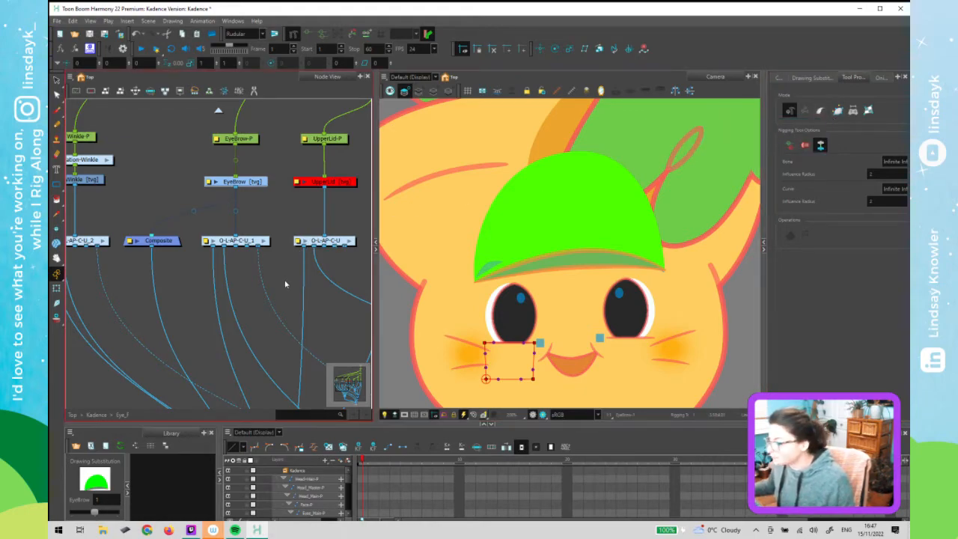
Draw a curve deformer along the EyeBrow's lower edge with the Rigging tool in Curve mode, and return to the Transform tool
key("shift+t")
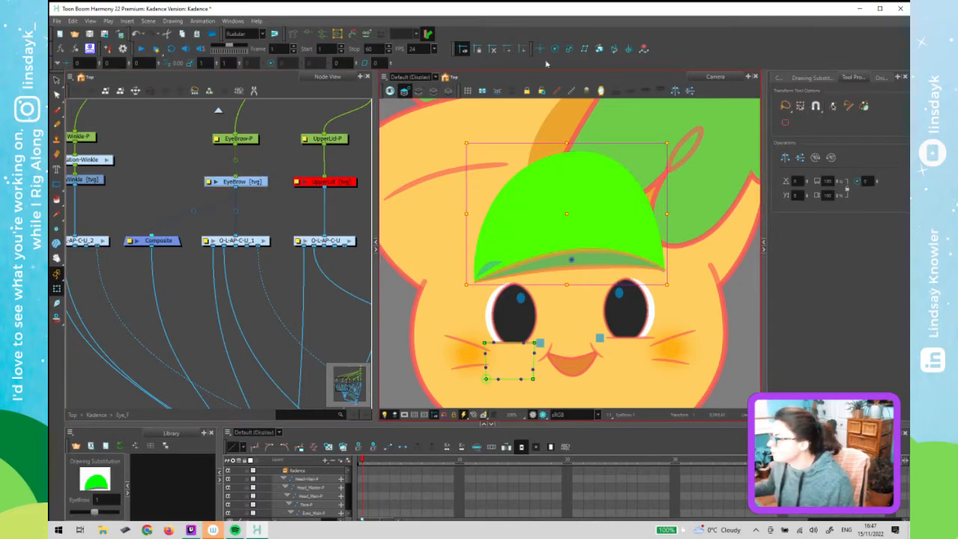
left_click(293, 34)
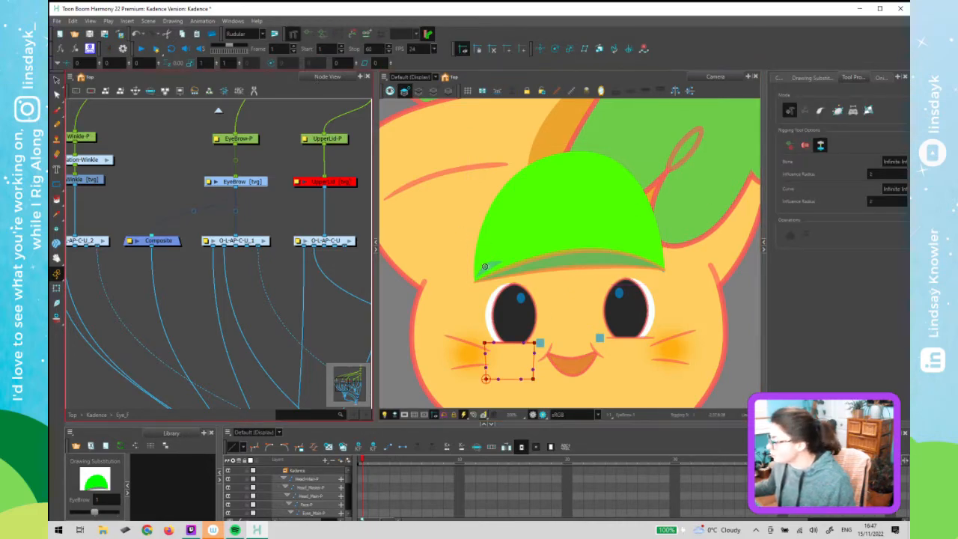
left_click(837, 111)
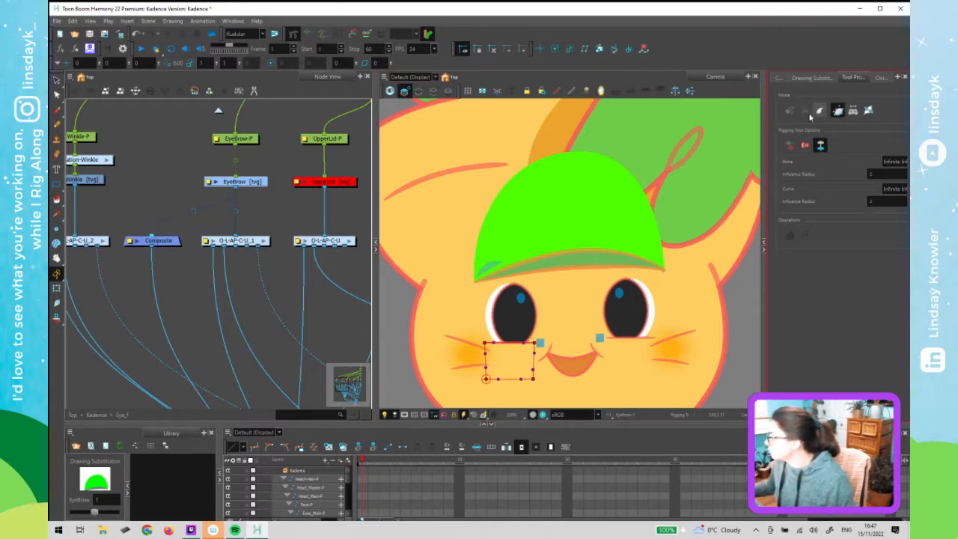
left_click(820, 111)
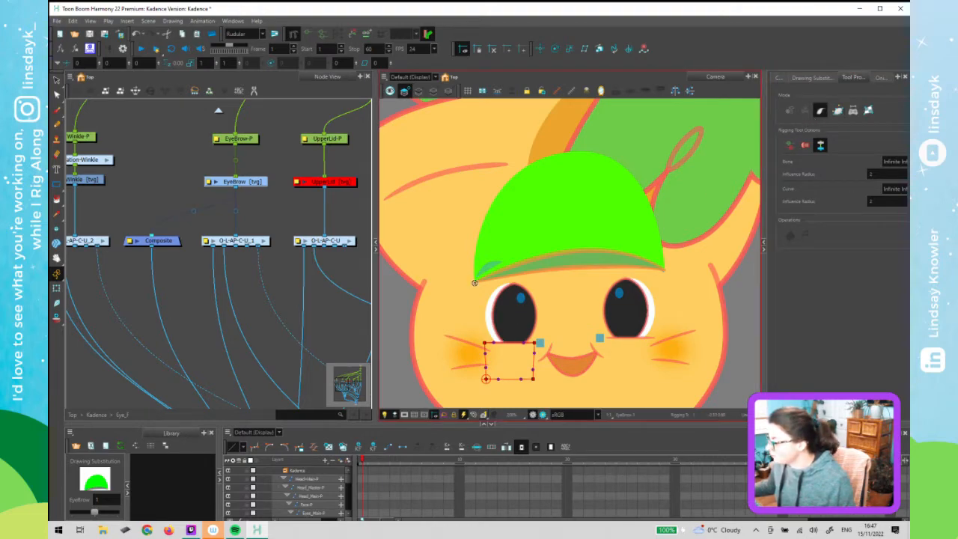
left_click_drag(471, 282, 516, 266)
left_click_drag(665, 269, 594, 255)
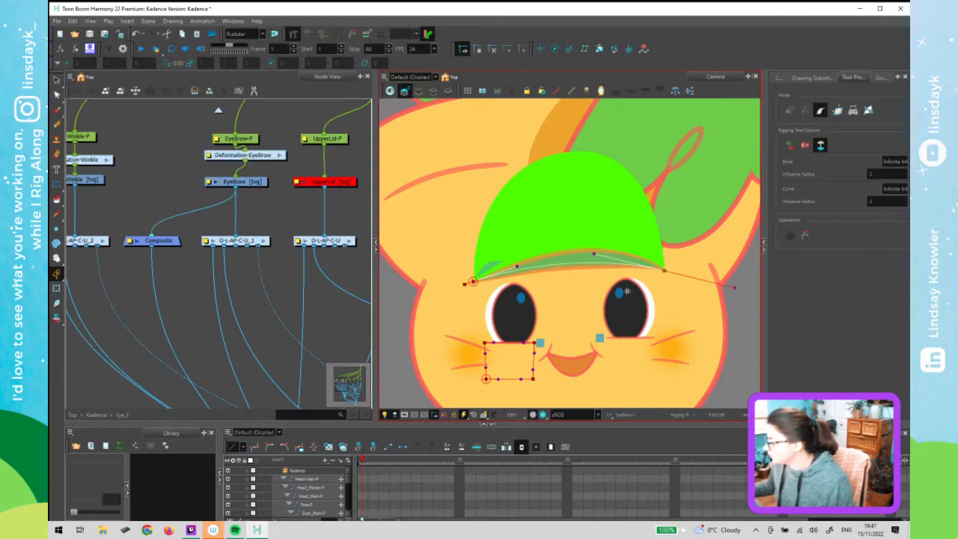
key("shift+t")
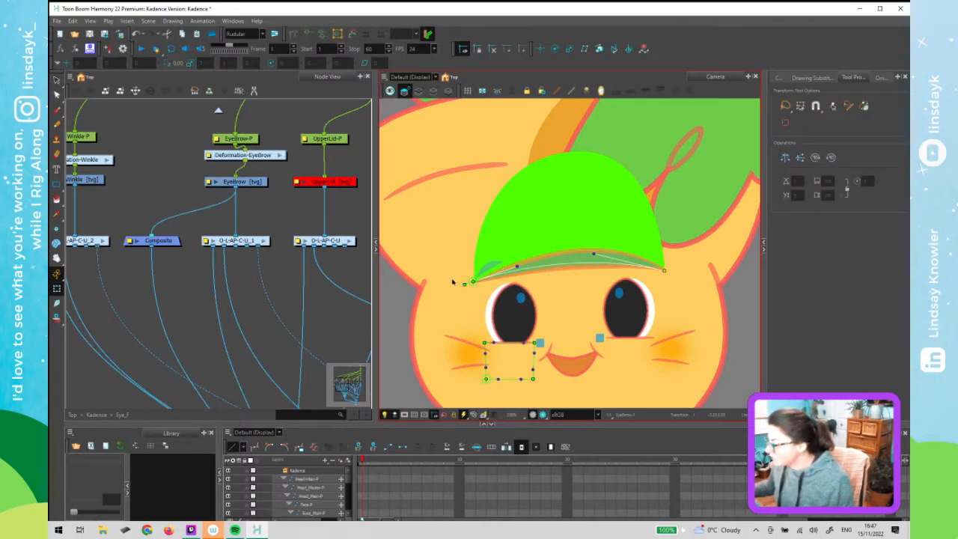
Test the EyeBrow curve deformer by moving its starting control, and delete the Deformation-EyeBrow group
scroll(464, 281, "up", 5)
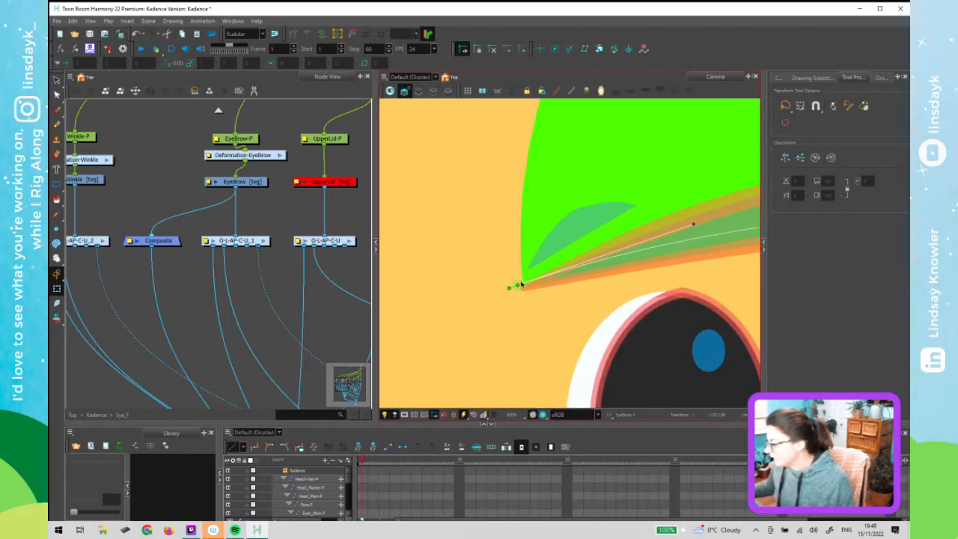
scroll(504, 291, "down", 3)
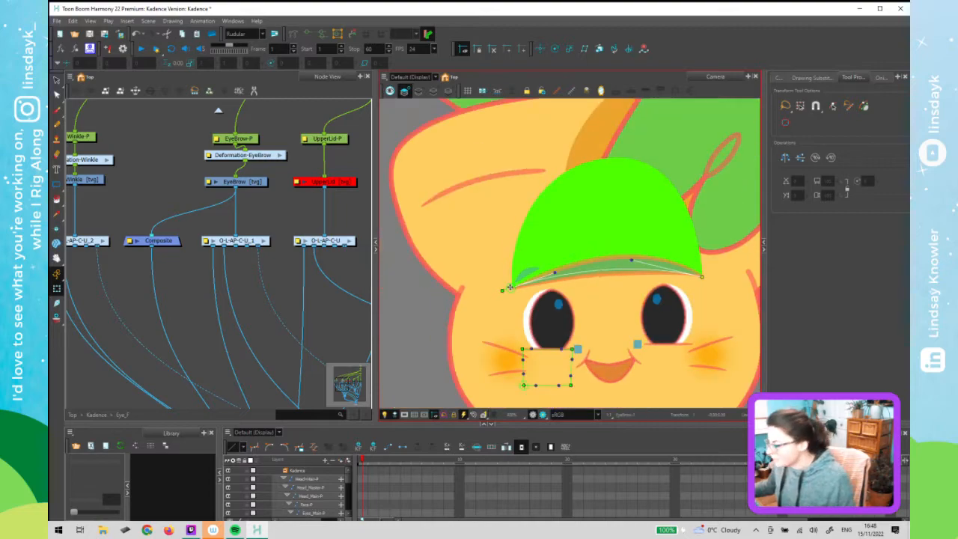
mouse_move(501, 291)
left_mouse_down()
mouse_move(503, 298)
mouse_move(504, 288)
left_mouse_up()
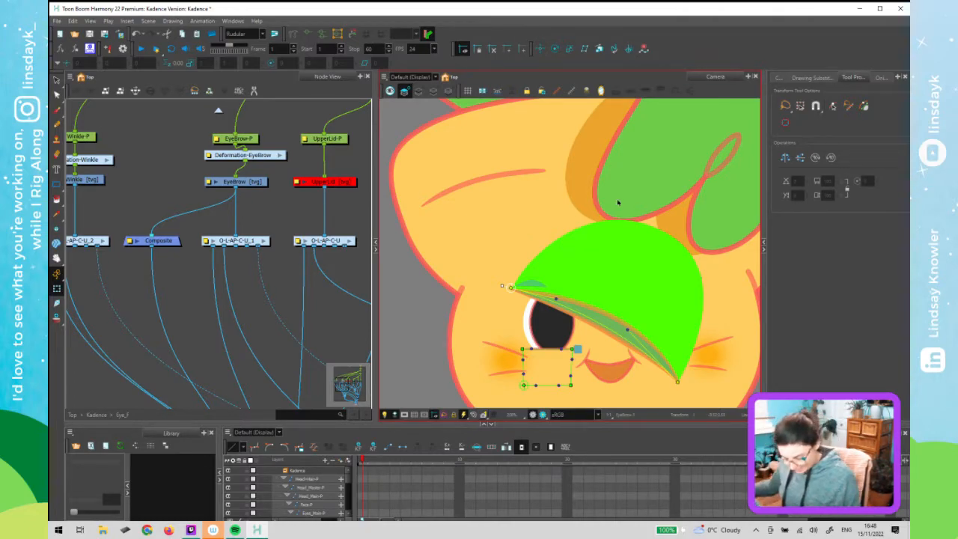
key("ctrl+z")
left_click(279, 154)
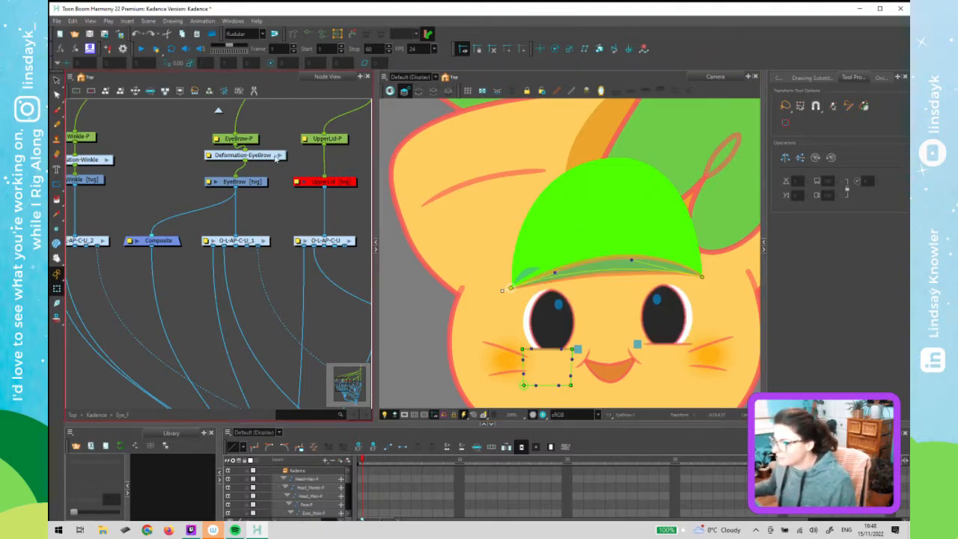
key("Delete")
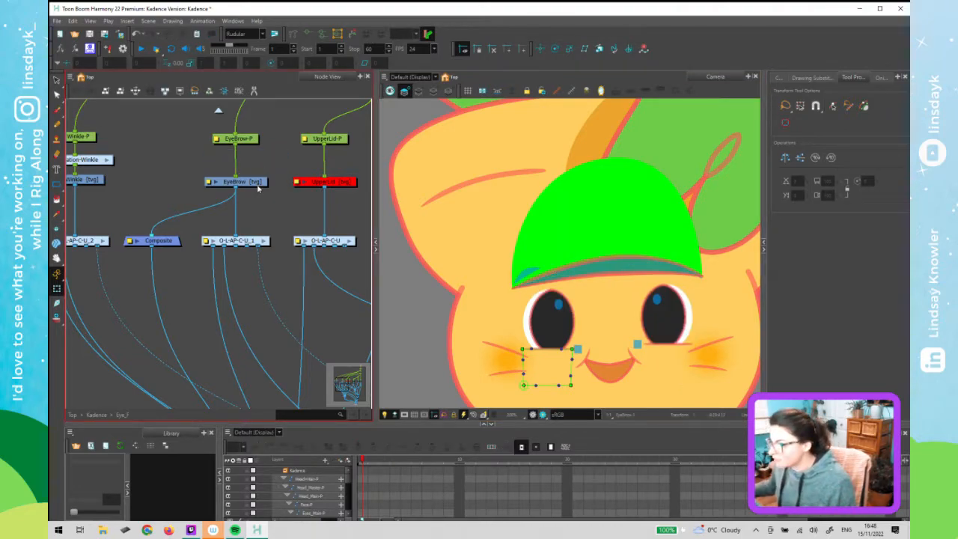
Select the EyeBrow drawing and set the Rigging tool to Envelope mode with automatic group creation for new deformation rigs
left_click(259, 182)
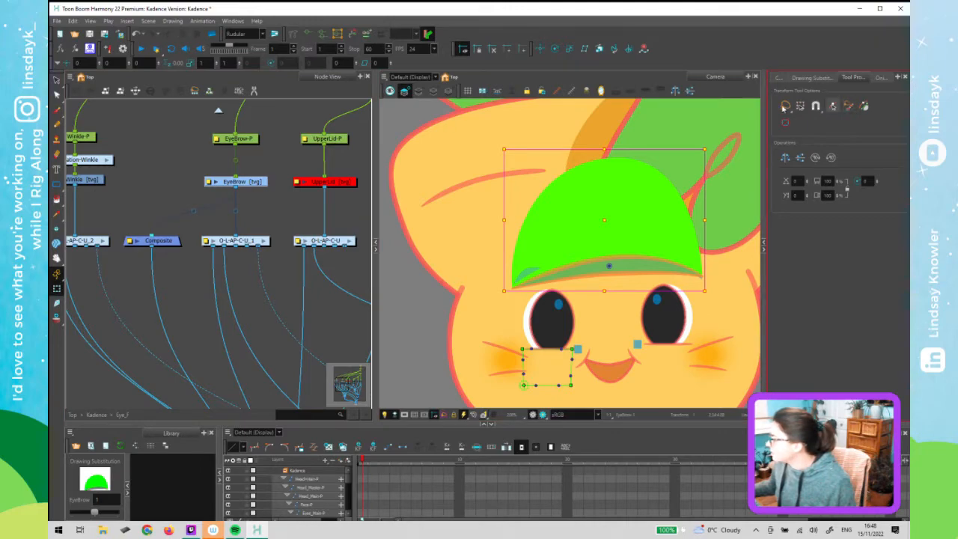
left_click(293, 34)
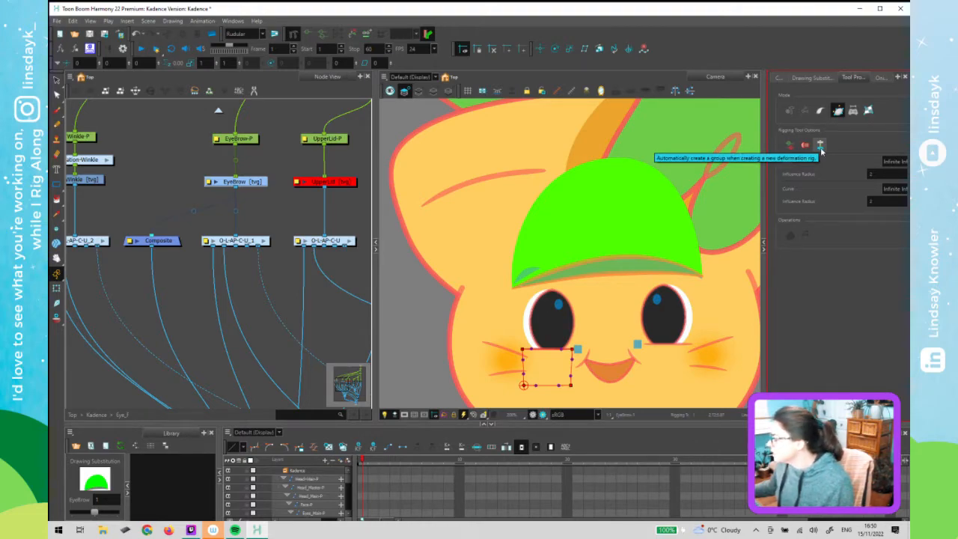
left_click(820, 146)
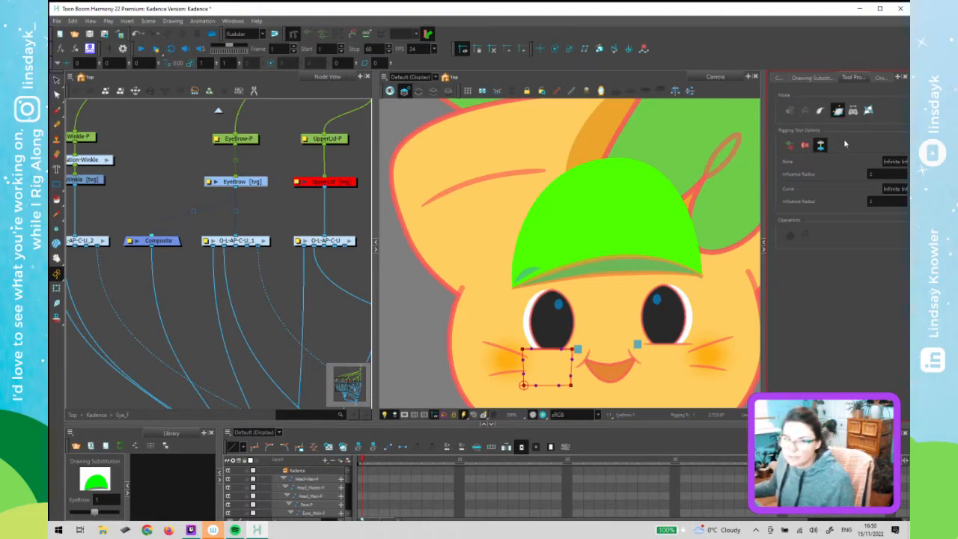
left_click(232, 179)
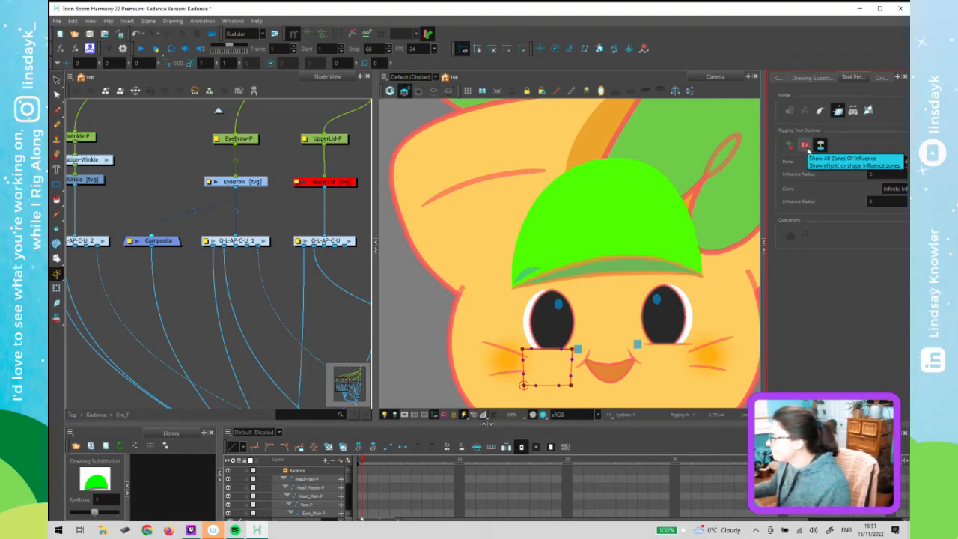
left_click(806, 148)
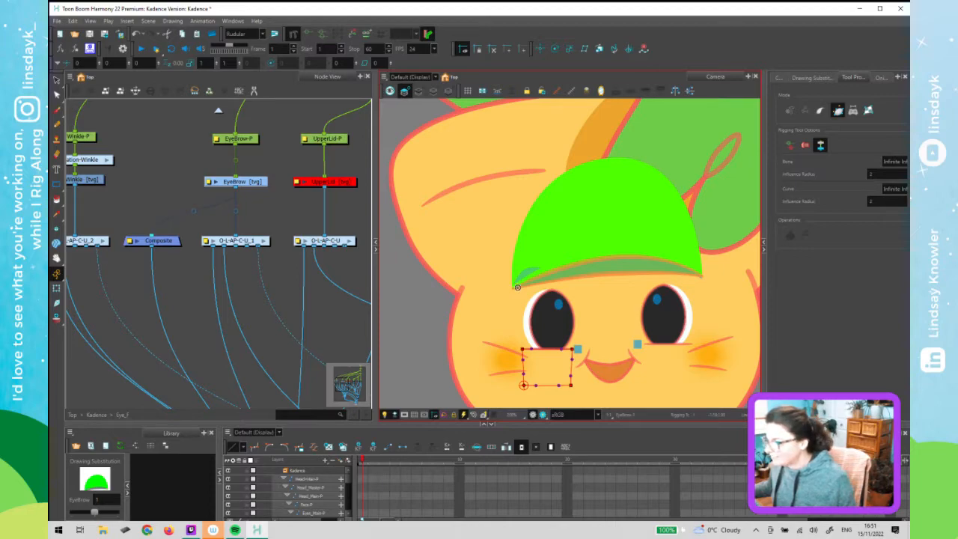
Draw a closed four-point envelope deformer around the EyeBrow shape through its left corner, lower-edge middle, right corner and dome top
left_click_drag(517, 287, 560, 272)
key("ctrl+z")
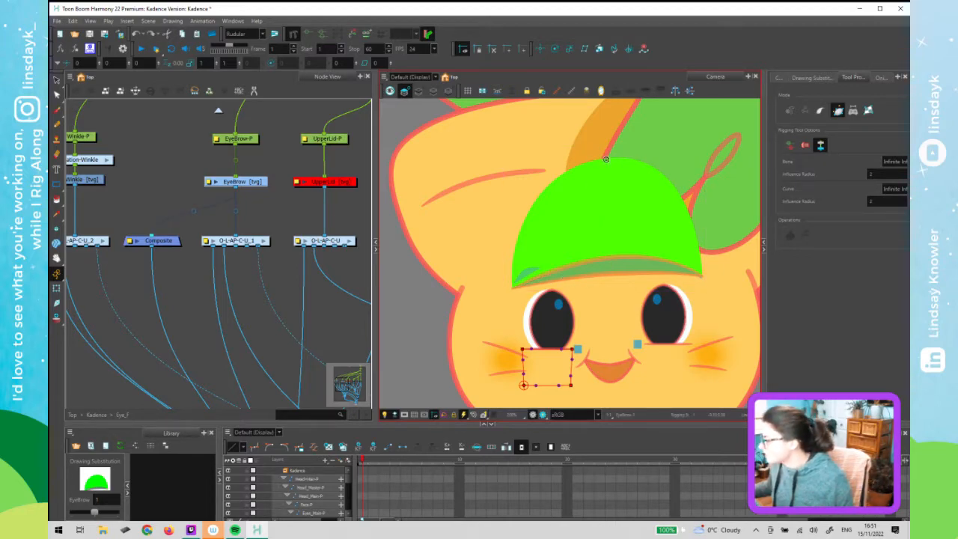
left_click_drag(562, 161, 606, 159)
left_click_drag(512, 288, 505, 259)
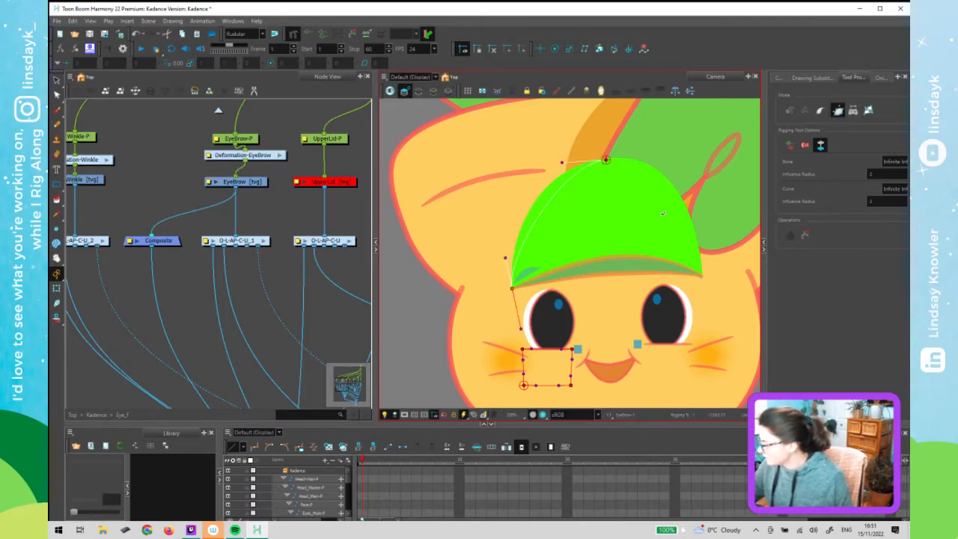
left_click_drag(610, 267, 584, 270)
left_click_drag(702, 276, 721, 287)
left_click_drag(606, 159, 688, 140)
Reposition the envelope's top point and adjust its two Bezier handles so the curve follows the green dome's outline
left_click_drag(563, 162, 545, 166)
left_click_drag(606, 159, 600, 153)
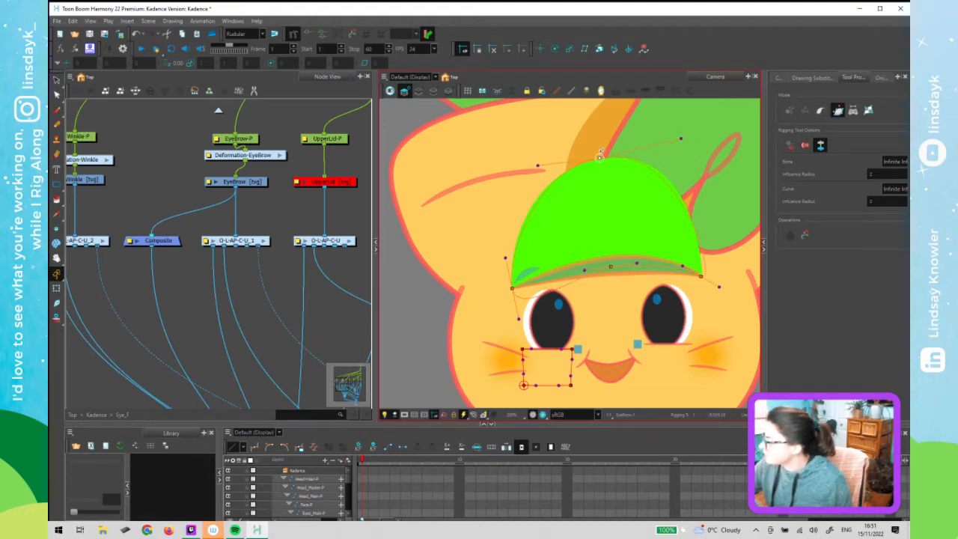
left_click_drag(537, 166, 527, 170)
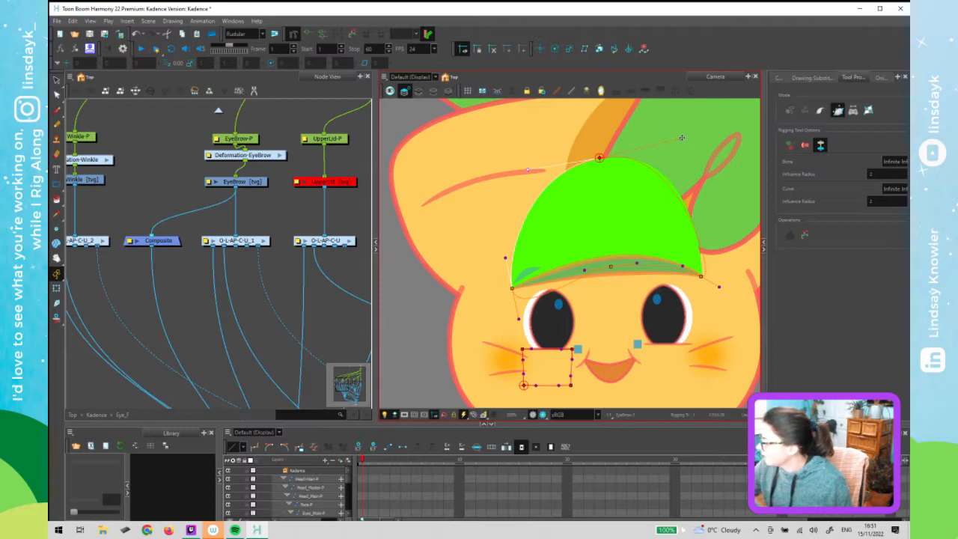
left_click_drag(680, 139, 698, 144)
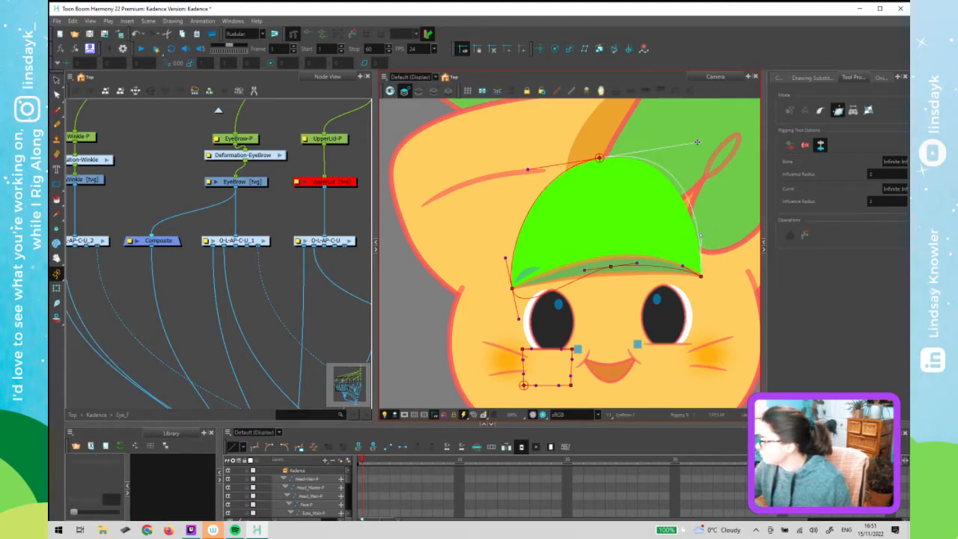
left_click_drag(683, 150, 680, 150)
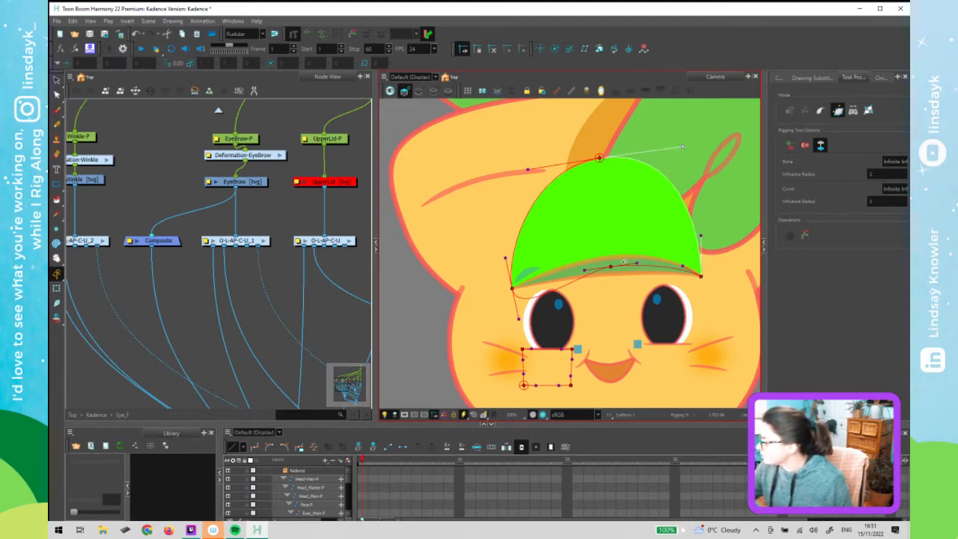
Align the lower handle of the envelope's left corner with the brow's curve and place the corner point on the brow's tip
left_click_drag(520, 318, 508, 291)
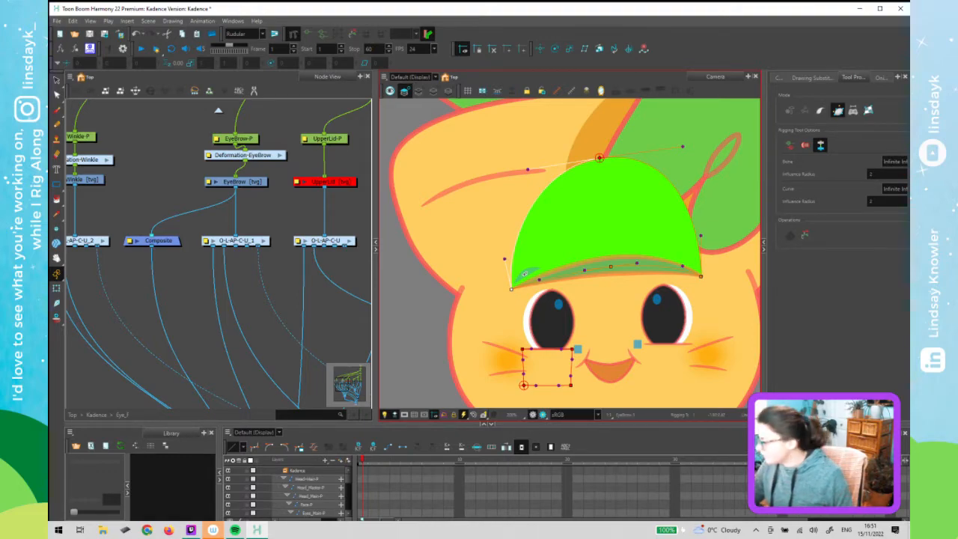
scroll(524, 273, "up", 3)
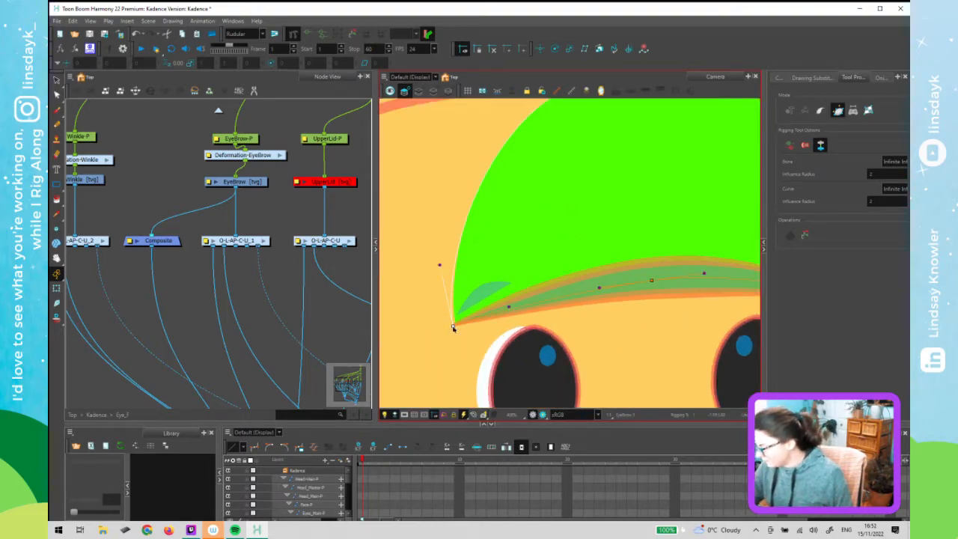
left_click_drag(453, 326, 452, 327)
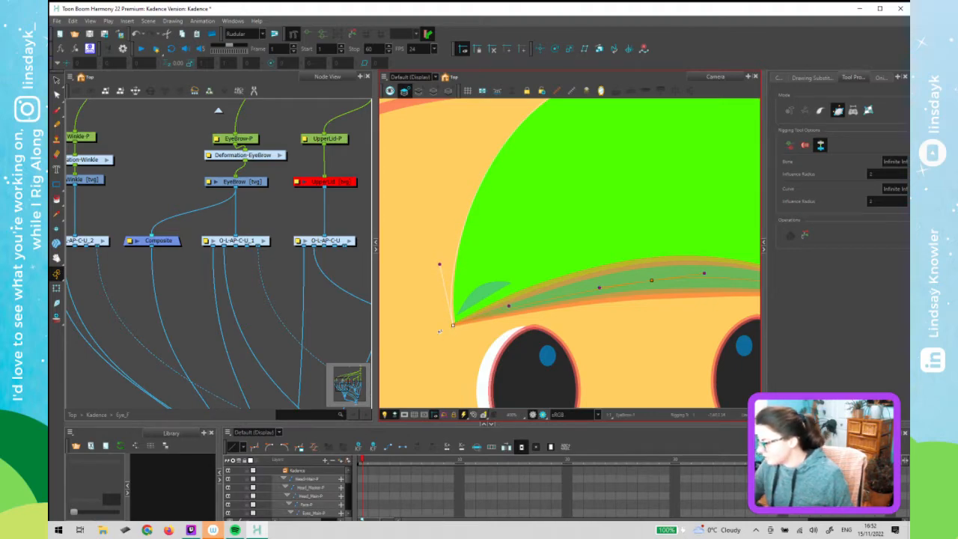
scroll(577, 264, "up", 4)
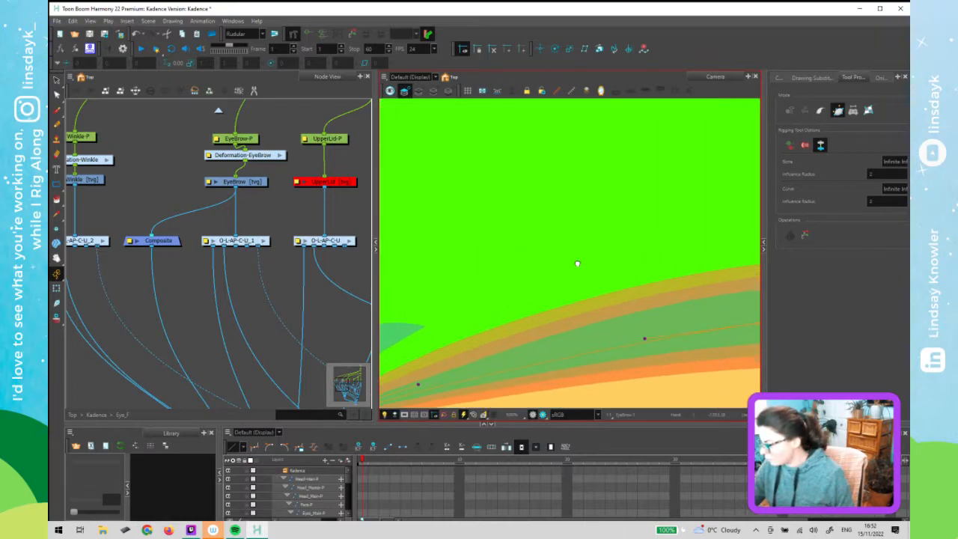
scroll(577, 264, "down", 4)
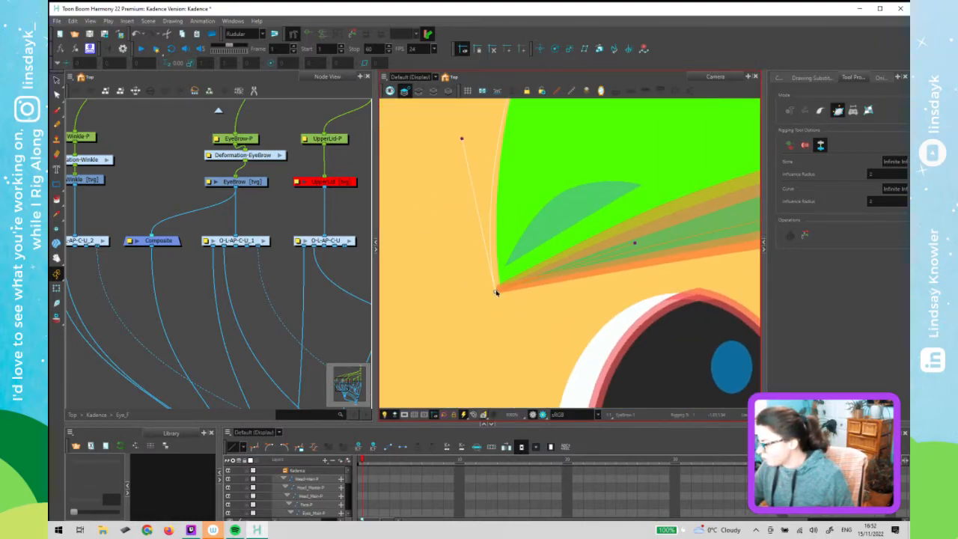
key("1")
key("1")
key("1")
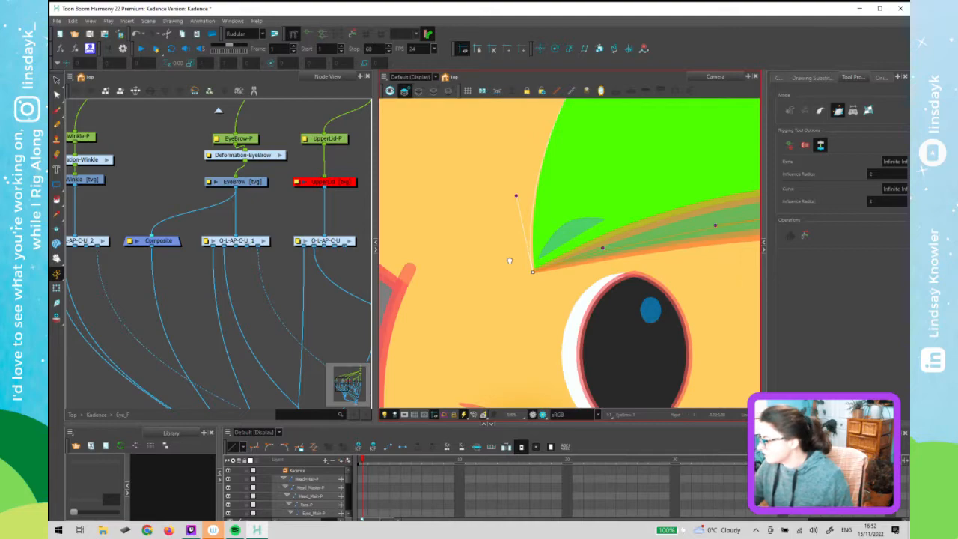
Move the envelope's right corner point outward onto the tip of the brow line
left_click_drag(715, 274, 450, 265)
left_click_drag(754, 198, 551, 193)
key("2")
key("2")
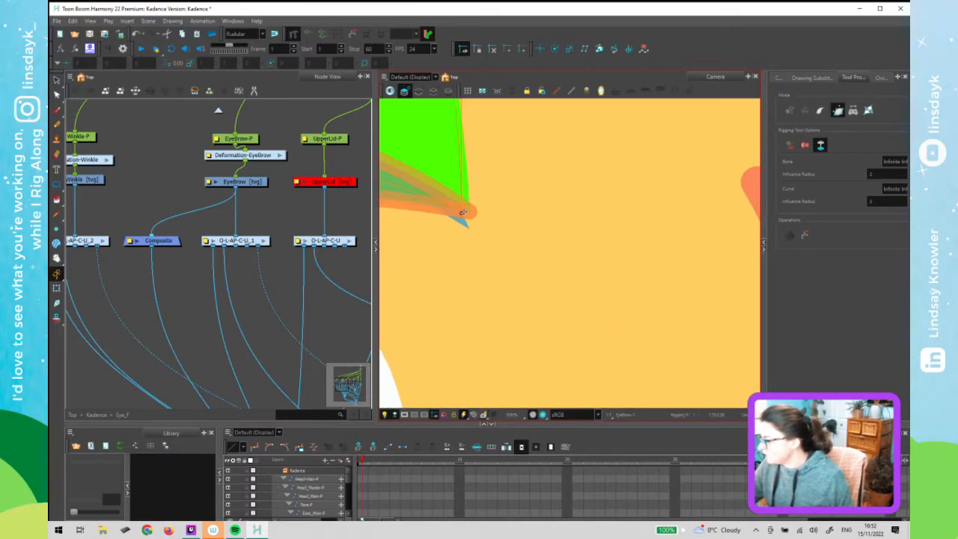
mouse_move(462, 215)
left_mouse_down()
mouse_move(416, 212)
mouse_move(479, 216)
left_mouse_up()
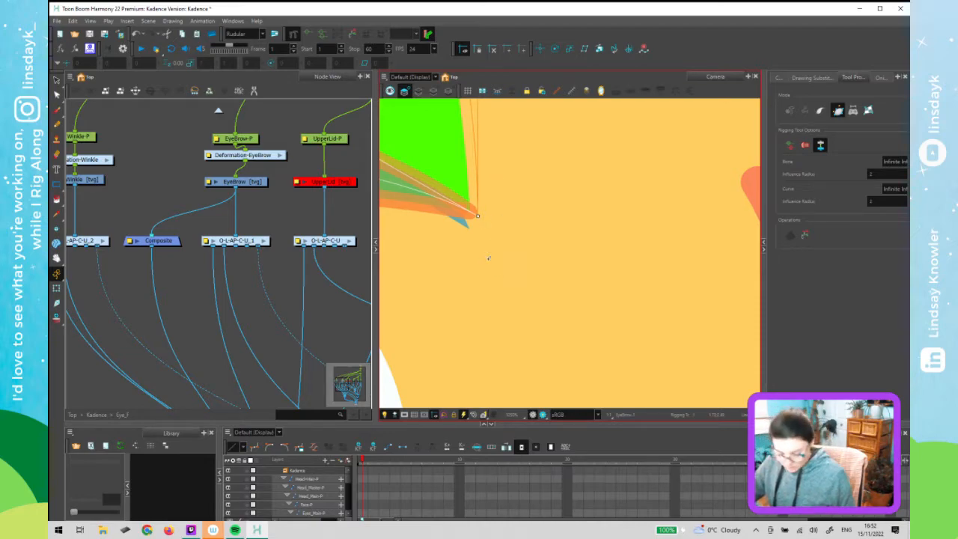
key("1")
key("1")
key("1")
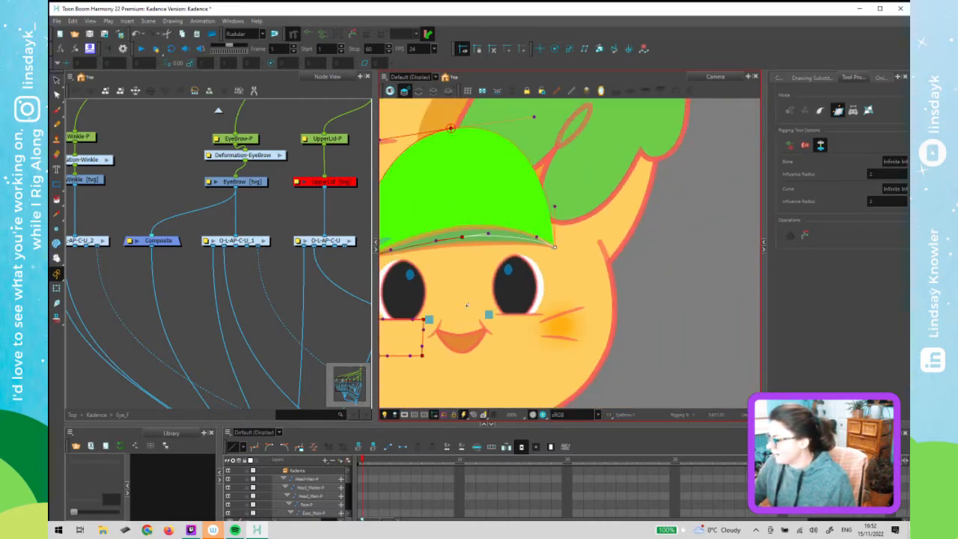
left_click_drag(511, 281, 570, 274)
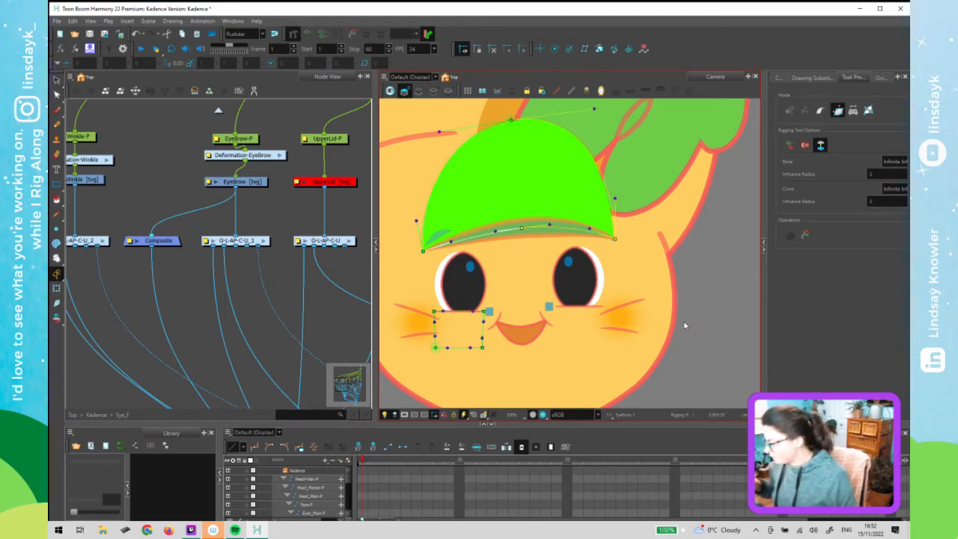
Activate the Transform tool and disconnect the EyeBrow drawing from the Composite node
key("shift+t")
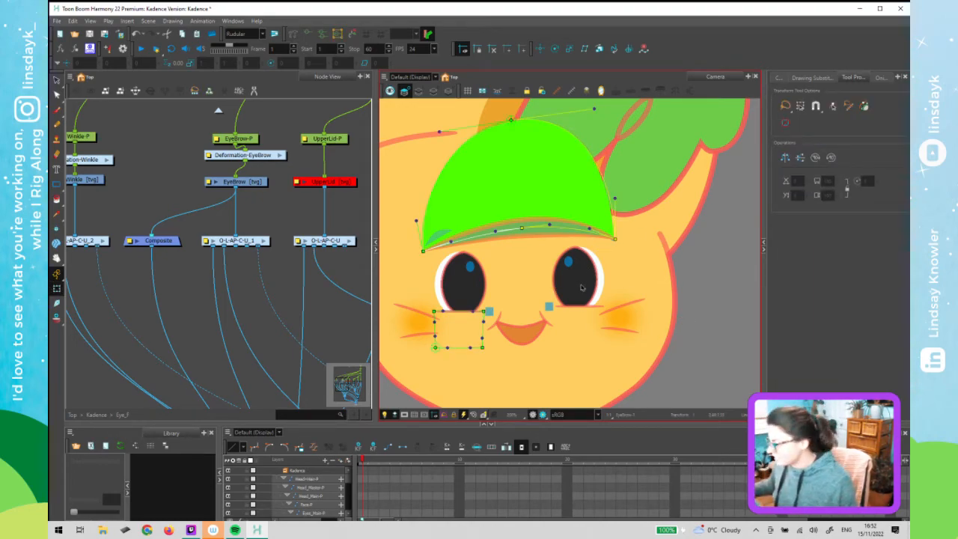
left_click(144, 242)
left_click_drag(151, 237, 159, 218)
Test the EyeBrow by moving it down over the eyes, inspect its left corner, and restore its position
left_click(508, 240)
mouse_move(529, 236)
left_mouse_down()
mouse_move(511, 267)
mouse_move(552, 266)
mouse_move(545, 269)
left_mouse_up()
left_click(719, 327)
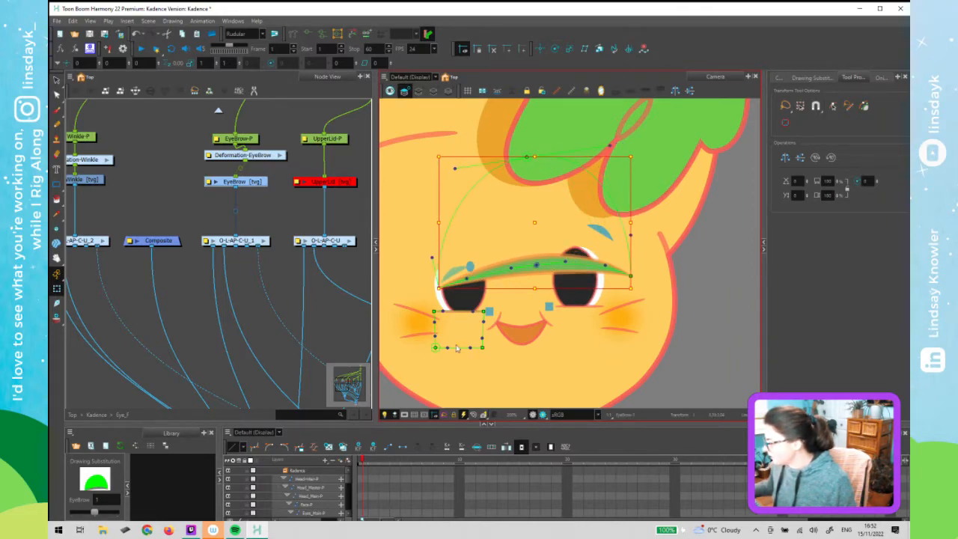
scroll(446, 315, "up", 2)
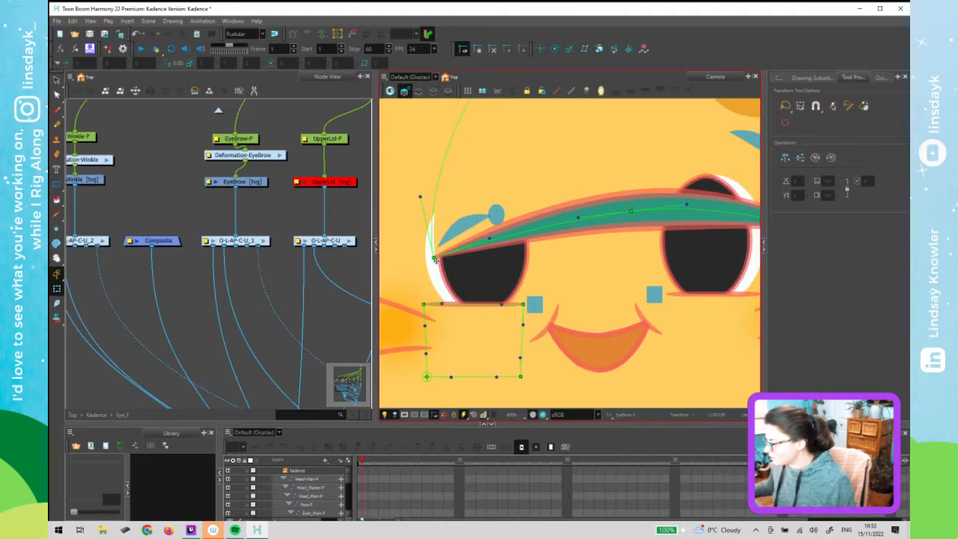
scroll(435, 259, "up", 1)
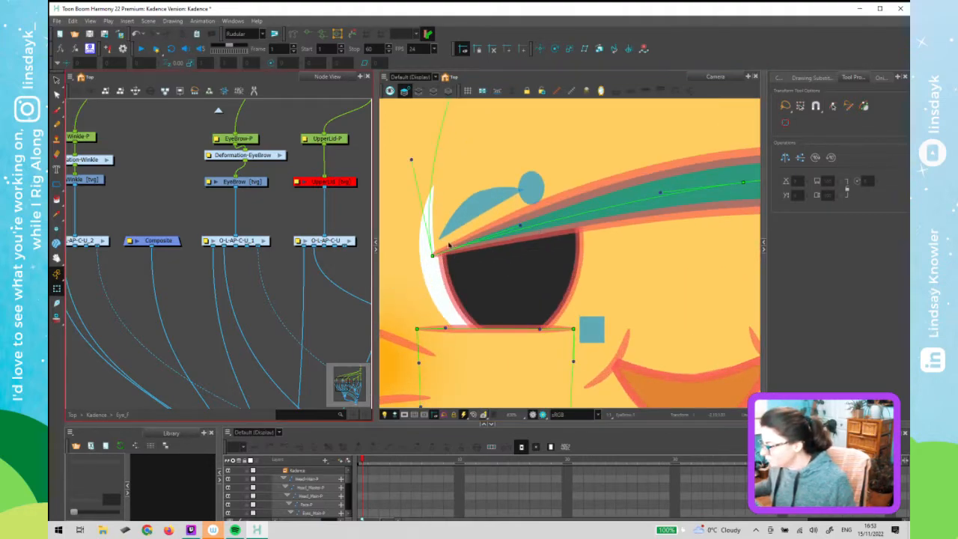
left_click(421, 210)
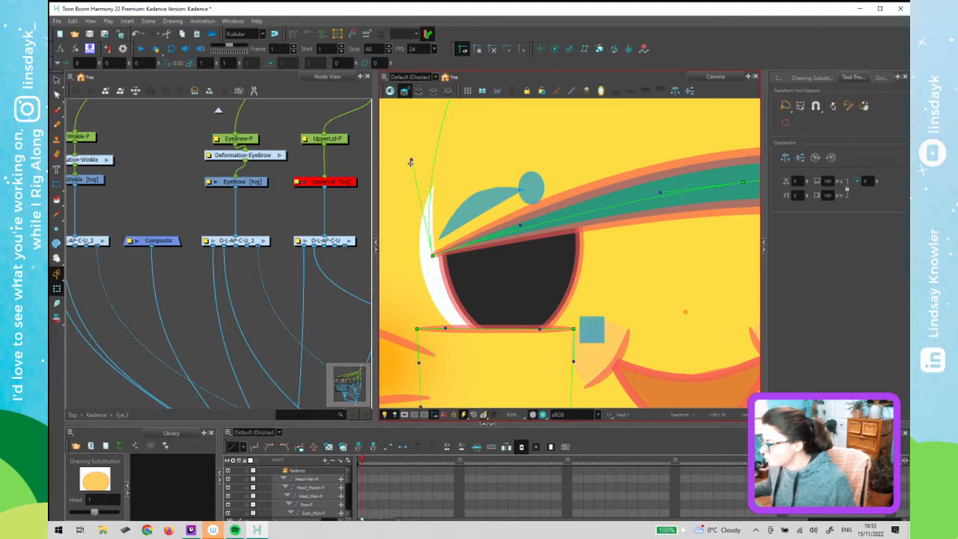
mouse_move(430, 255)
left_mouse_down()
mouse_move(407, 263)
mouse_move(440, 259)
left_mouse_up()
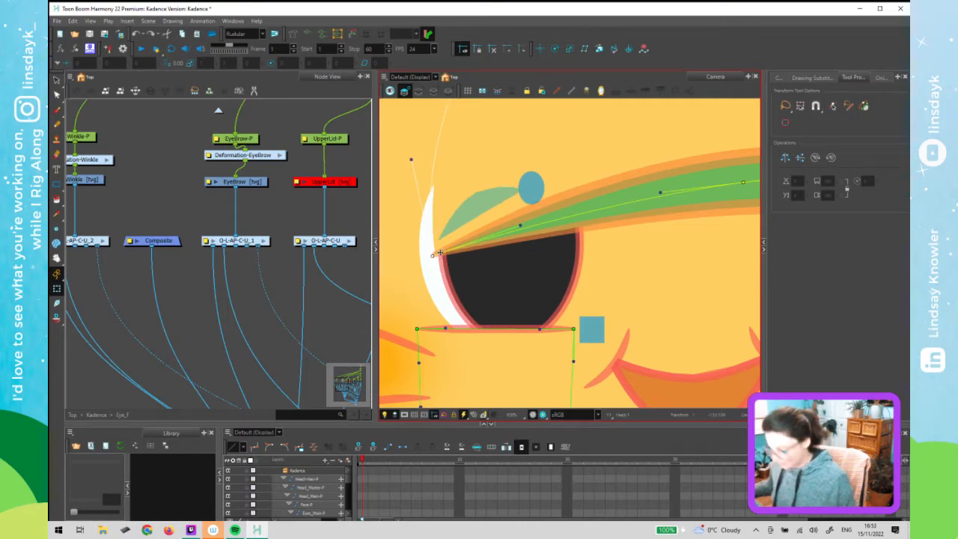
scroll(441, 253, "down", 5)
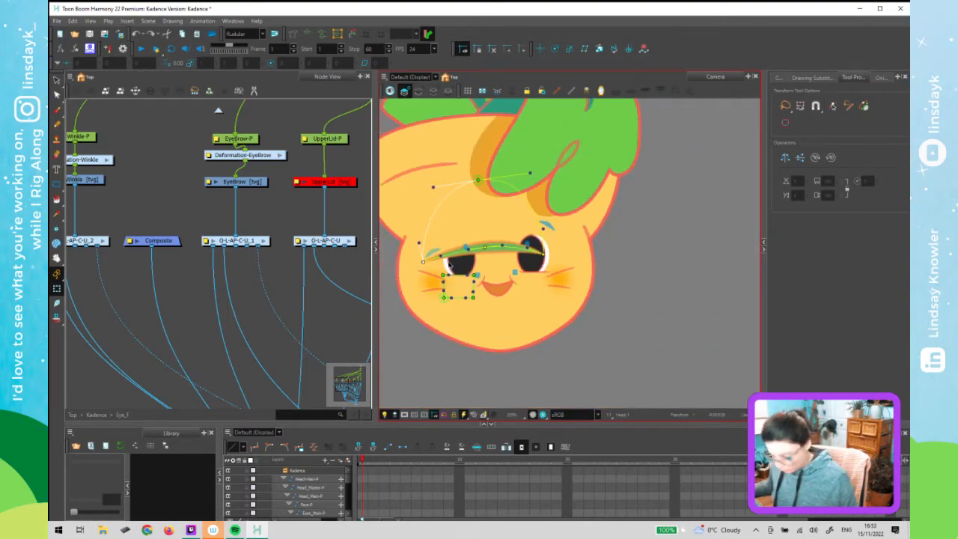
scroll(466, 230, "up", 2)
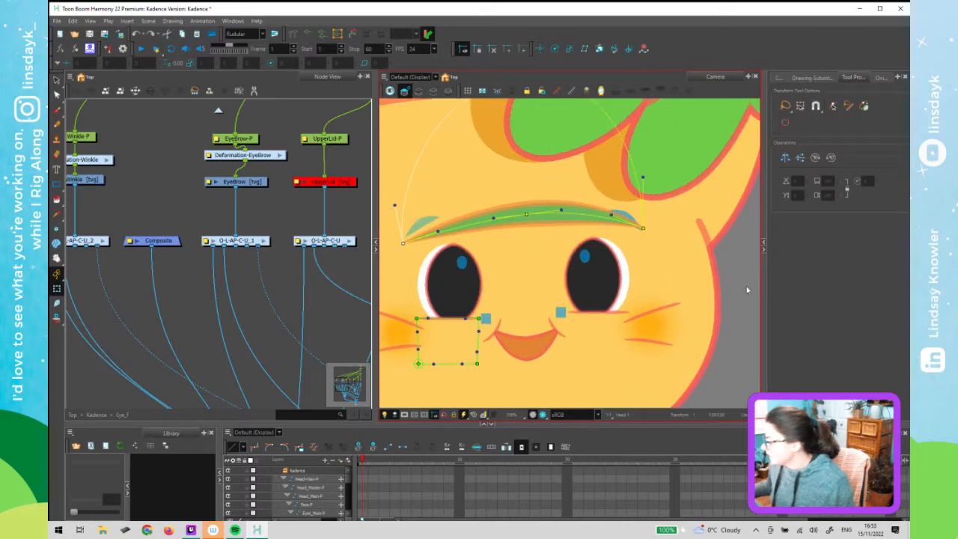
Select the EyeBrow drawing with the Select tool and switch to its Underlay art layer
left_click(476, 210)
key("alt+s")
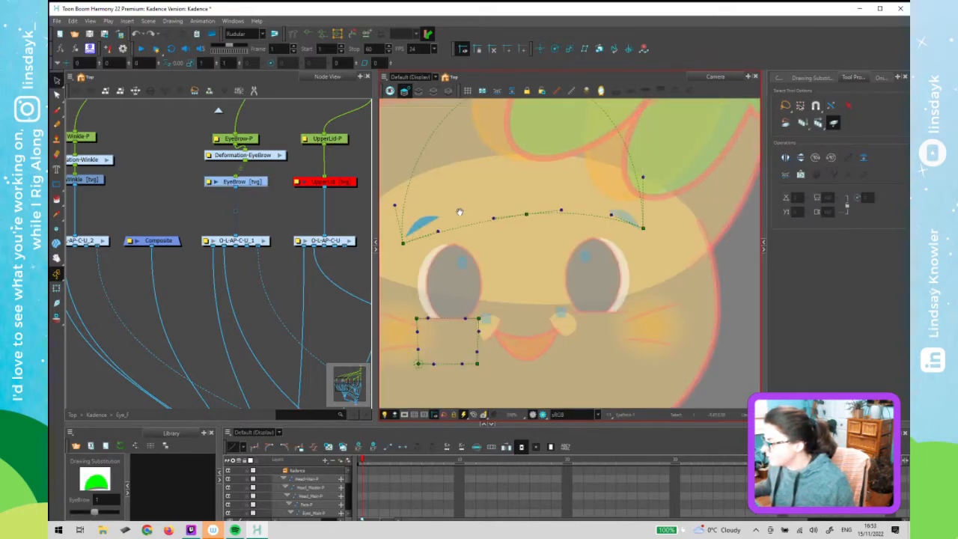
left_click_drag(459, 212, 481, 288)
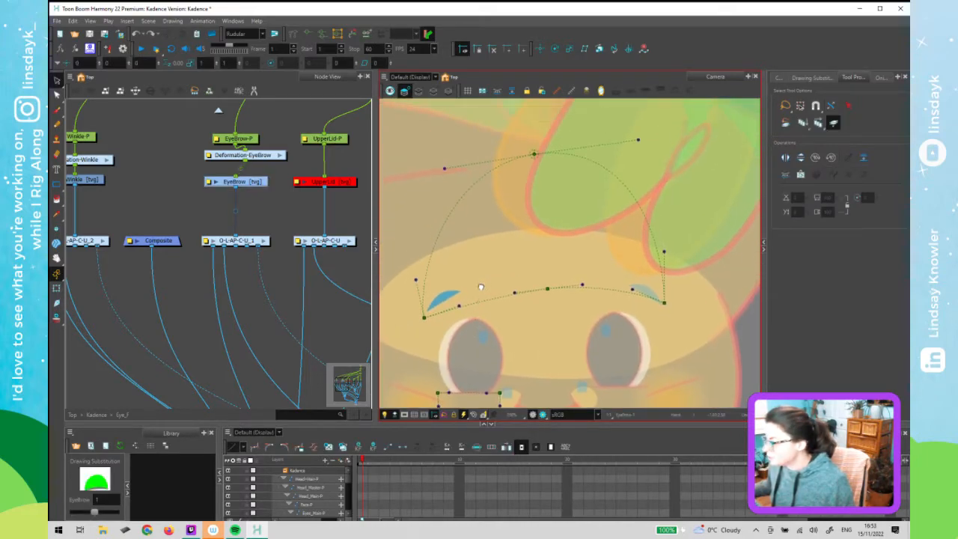
left_click(420, 92)
left_click(434, 93)
left_click(448, 92)
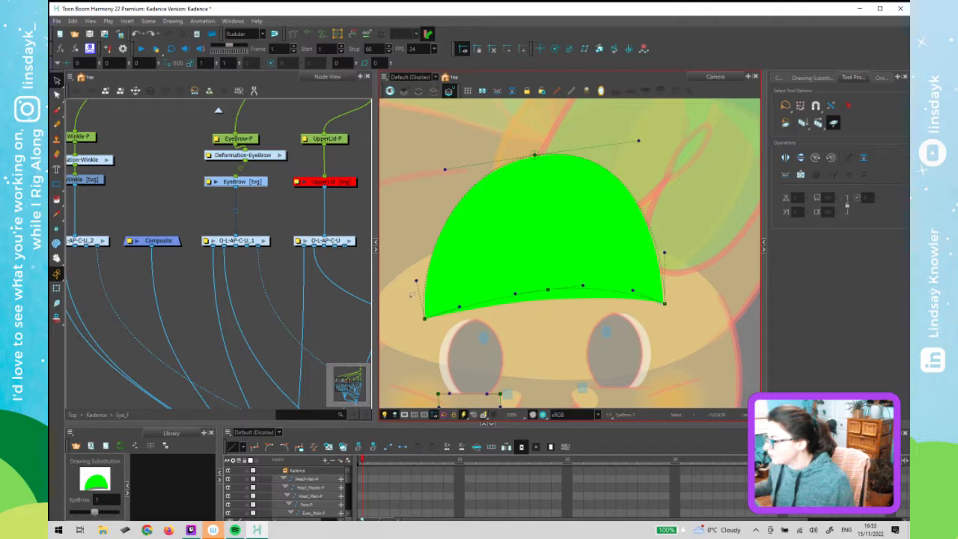
Preview all art layers and extend the green underlay's left corner point to the brow's tip with the Contour Editor
left_click(389, 91)
scroll(432, 345, "up", 7)
left_click_drag(419, 253, 579, 380)
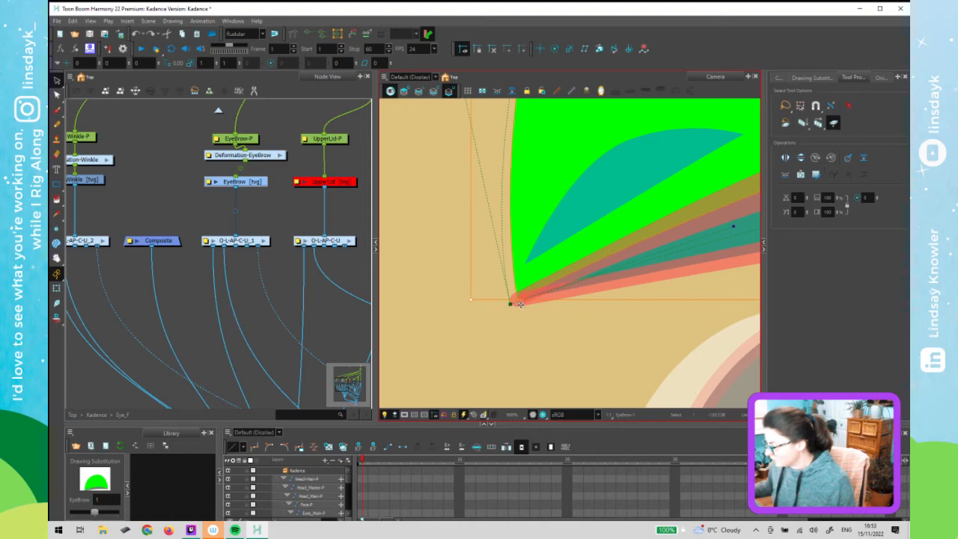
key("alt+q")
left_click_drag(518, 300, 510, 302)
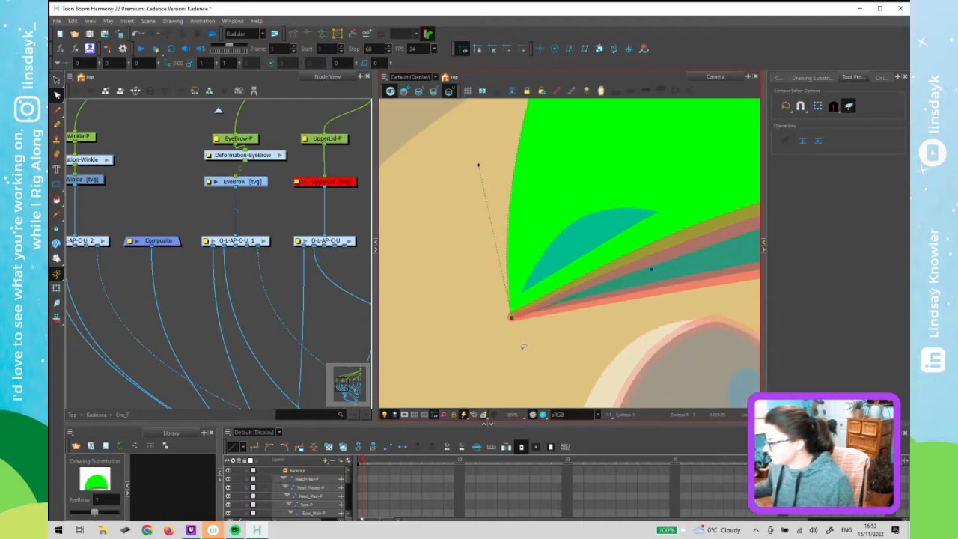
Test the envelope's left corner point by pulling it down over the eye with the Transform tool, and undo the move
key("shift+t")
scroll(525, 354, "down", 2)
left_click_drag(523, 361, 477, 272)
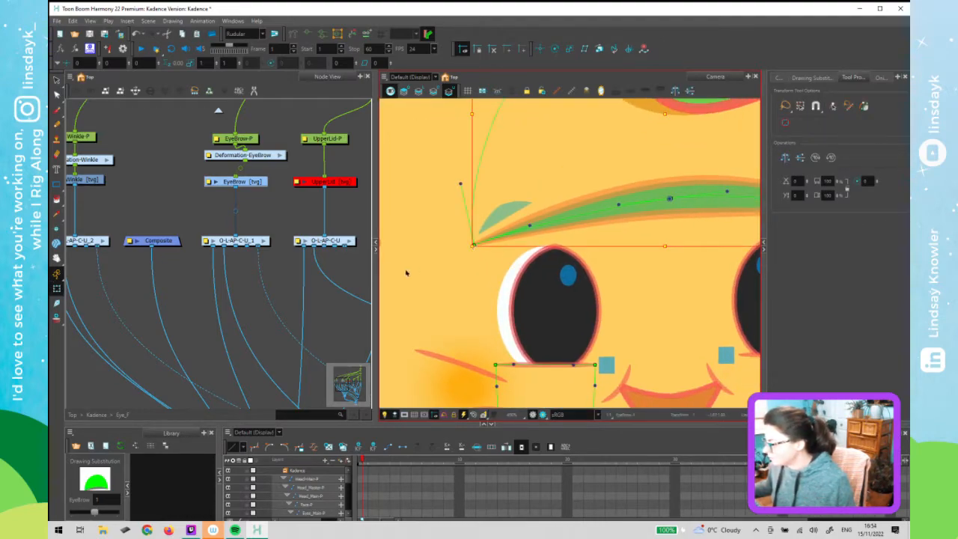
left_click(450, 253)
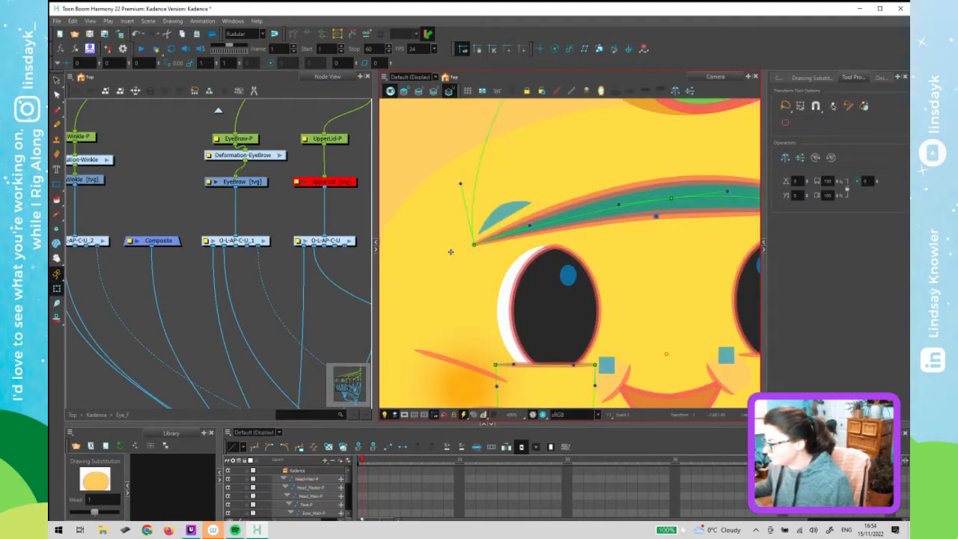
left_click_drag(473, 253, 504, 306)
left_click(454, 287)
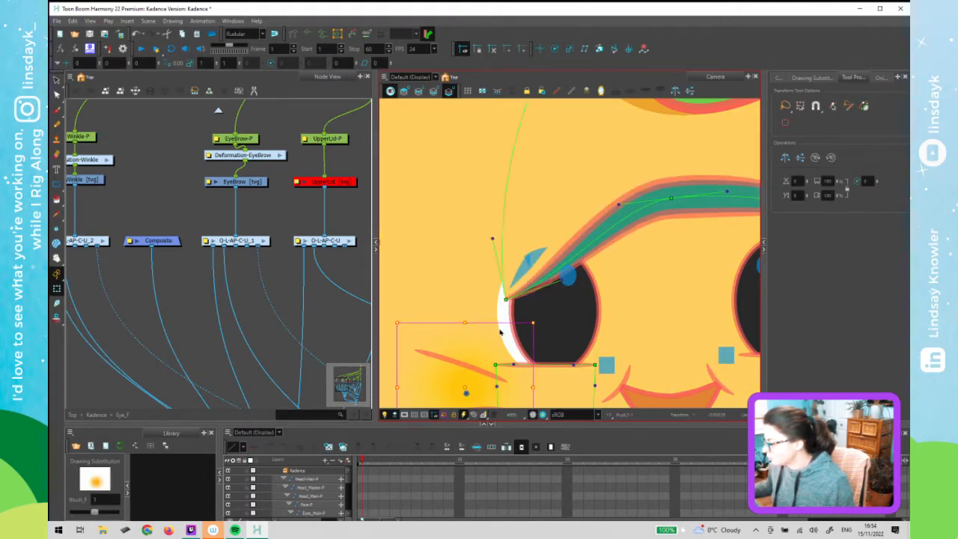
left_click(454, 286)
key("ctrl+z")
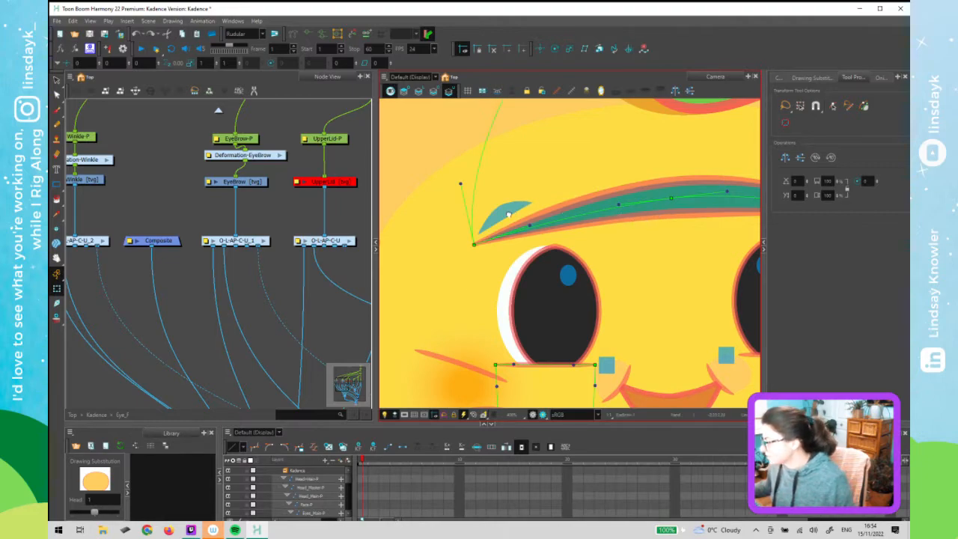
Extend the green EyeBrow underlay's right corner point to the envelope's right corner with the Contour Editor
left_click_drag(576, 247, 434, 244)
left_click_drag(674, 194, 546, 223)
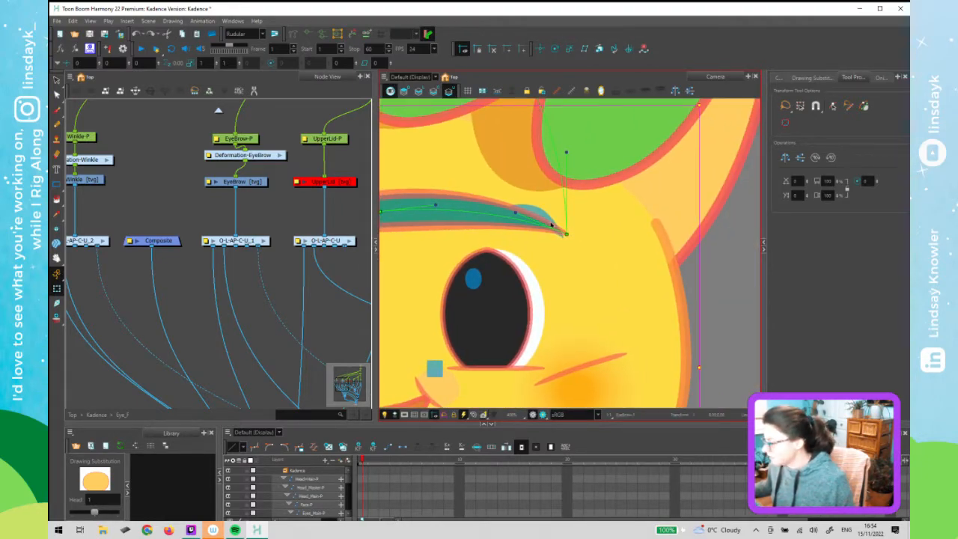
left_click(553, 226)
key("alt+s")
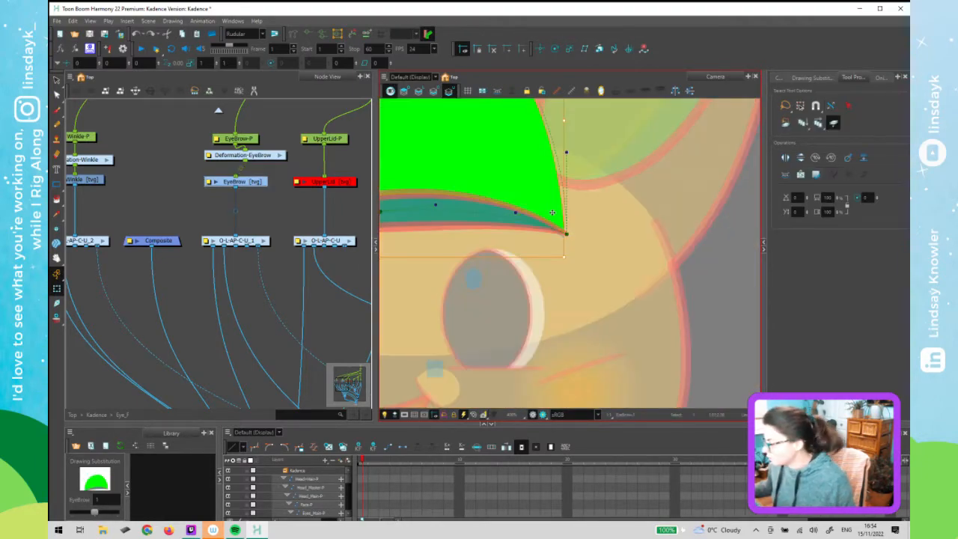
scroll(562, 226, "up", 4)
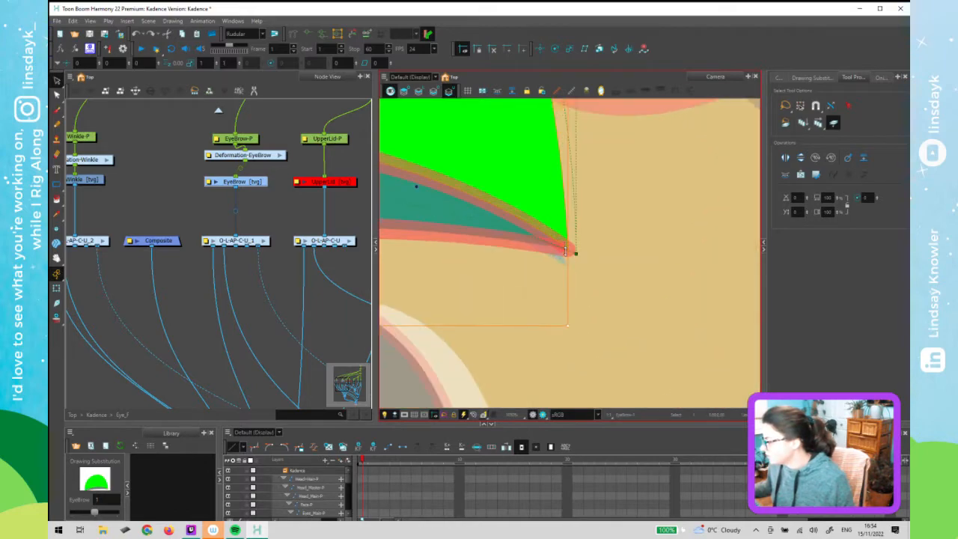
key("alt+q")
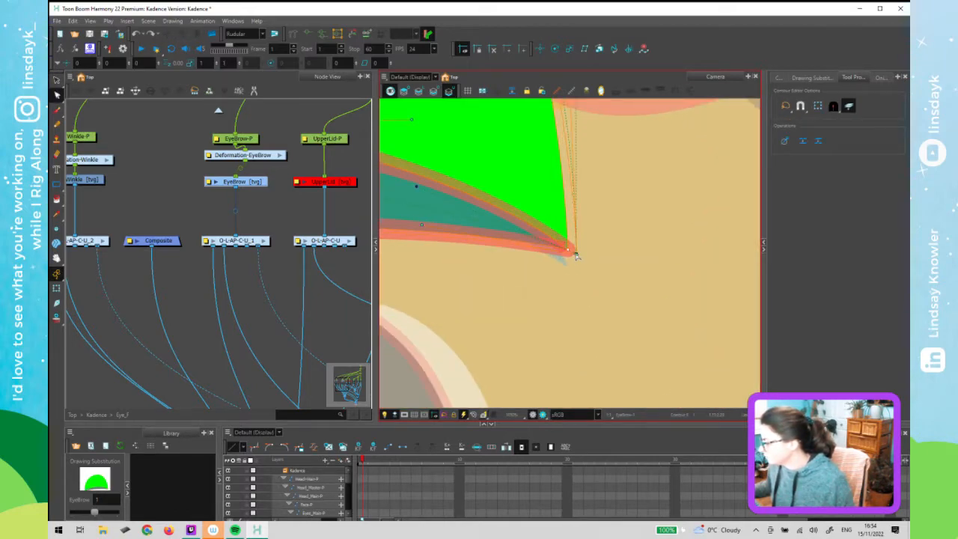
left_click(577, 259)
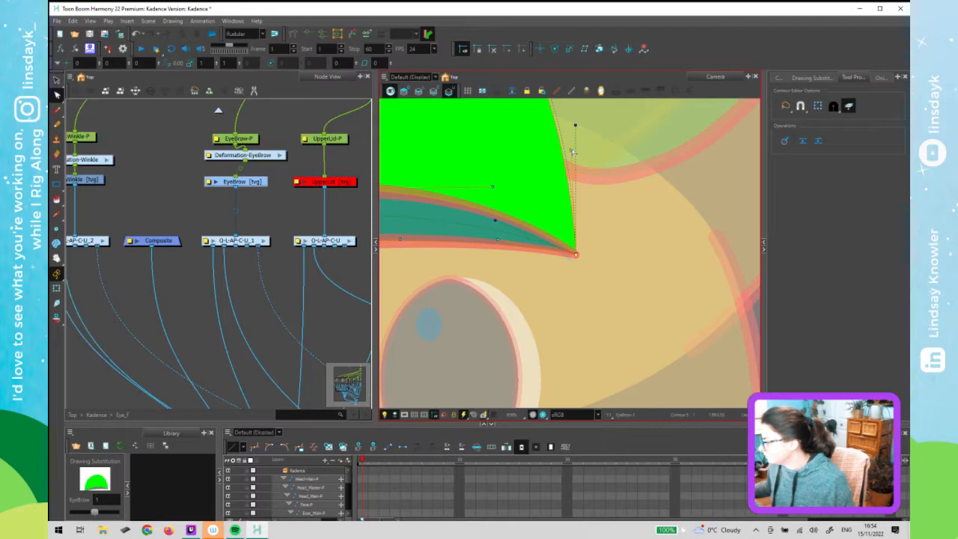
key("1")
key("1")
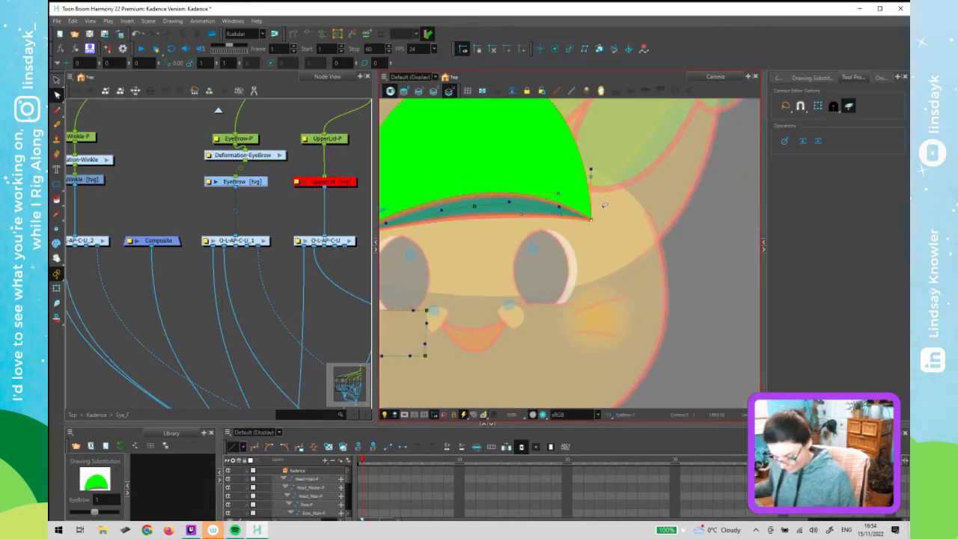
Return to the Transform tool and center the Deformation-EyeBrow group between the EyeBrow peg and drawing in the node network
key("shift+t")
key("1")
left_click(262, 159)
left_click(252, 141)
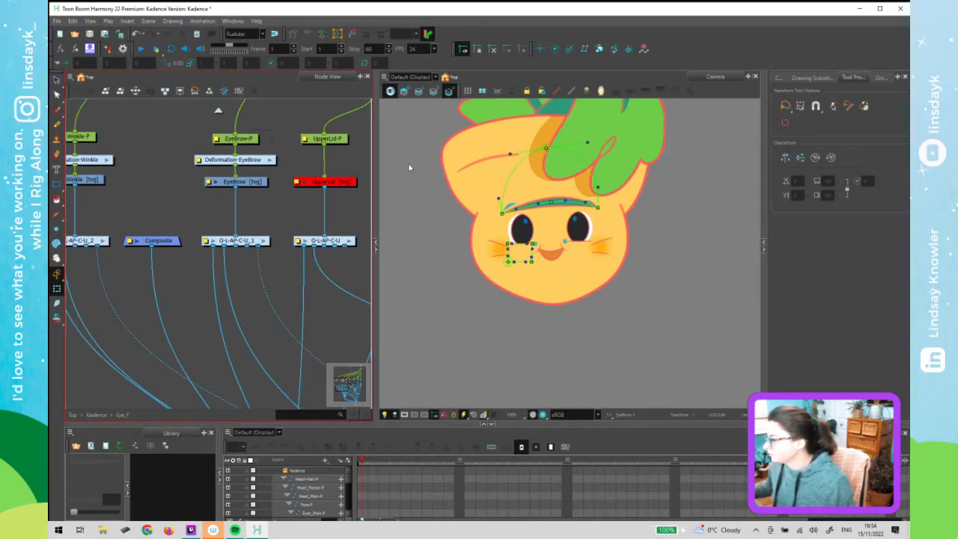
left_click(258, 161)
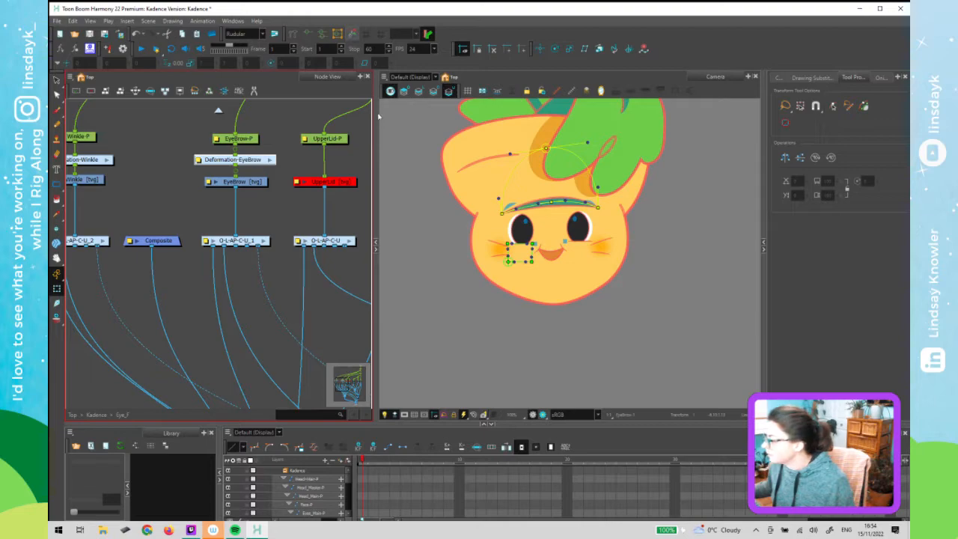
left_click(426, 253)
left_click(267, 169)
Enable the disabled UpperLid and LowerLid drawing nodes
left_click_drag(324, 198, 228, 200)
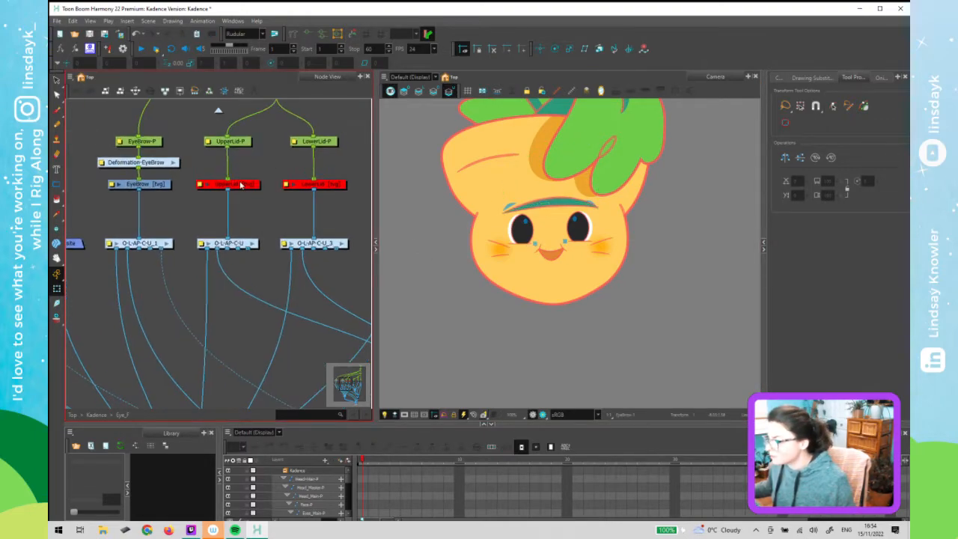
left_click(244, 185)
key("a")
left_click_drag(295, 171, 331, 204)
key("a")
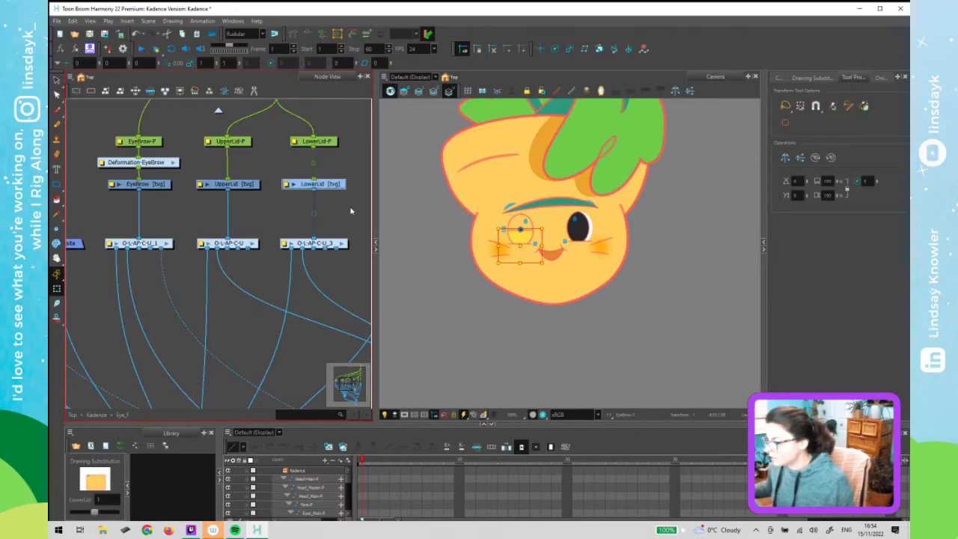
left_click(336, 209)
left_click(248, 187)
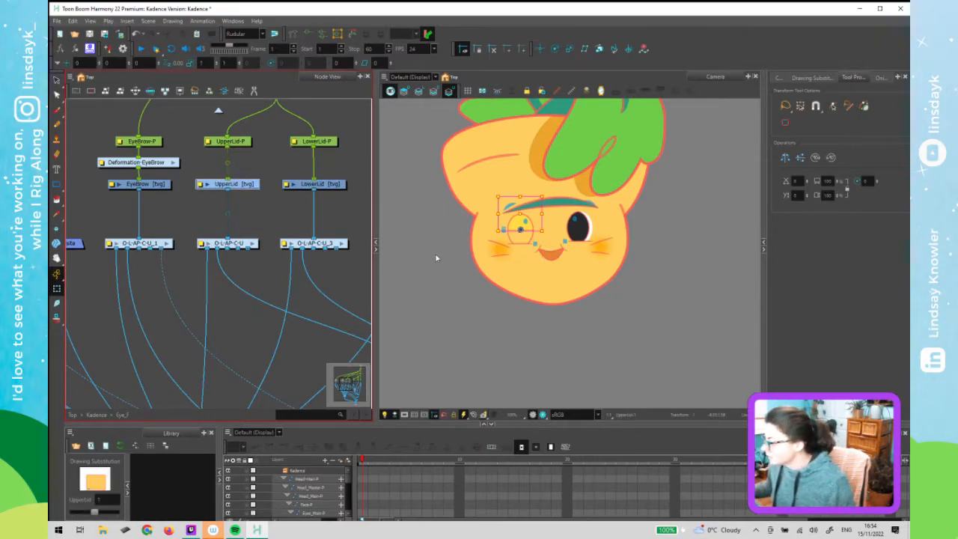
Connect the UpperLid drawing directly to the Composite node so the whole lid shape displays
left_click_drag(198, 224, 244, 208)
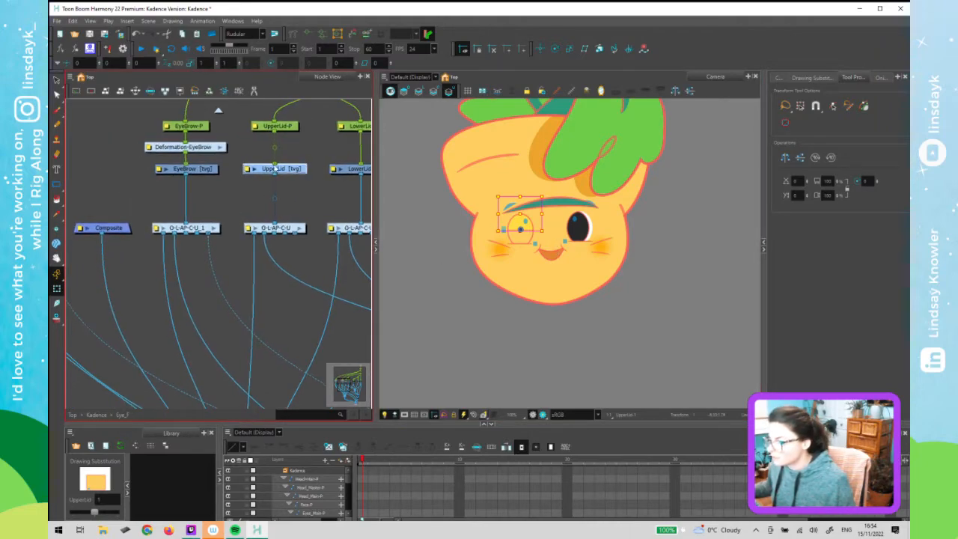
left_click_drag(137, 213, 111, 228)
left_click(262, 215)
scroll(516, 223, "up", 5)
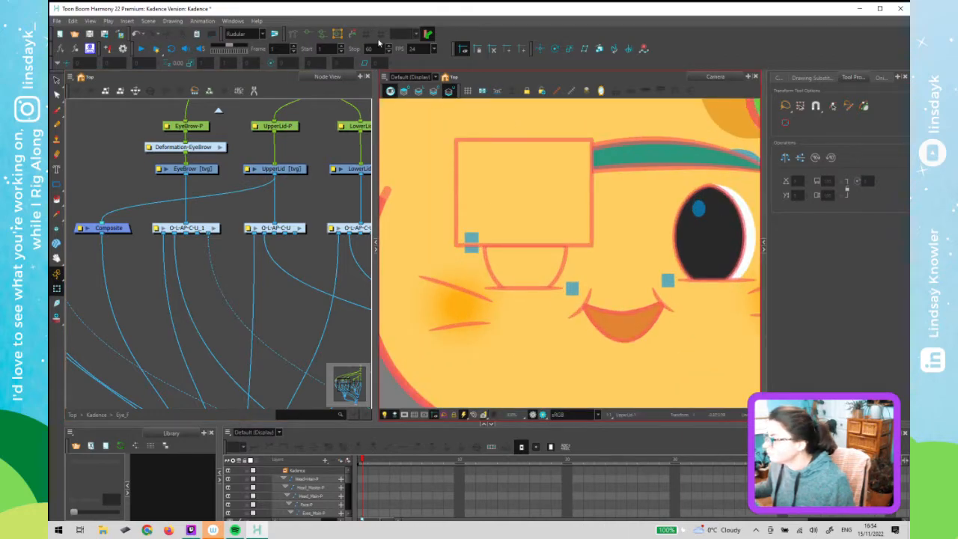
Build a closed four-corner envelope deformer around the UpperLid rectangle with the Rigging tool
left_click(293, 34)
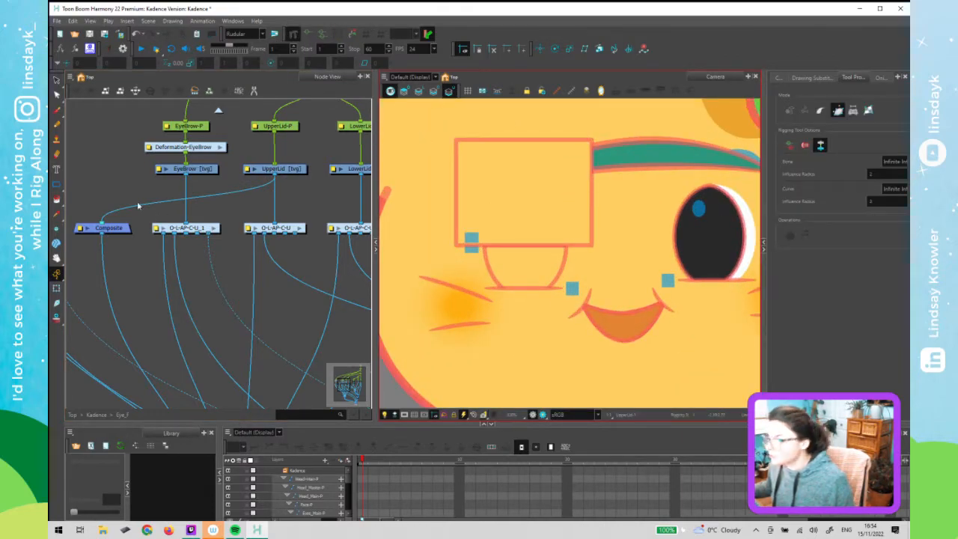
left_click(295, 170)
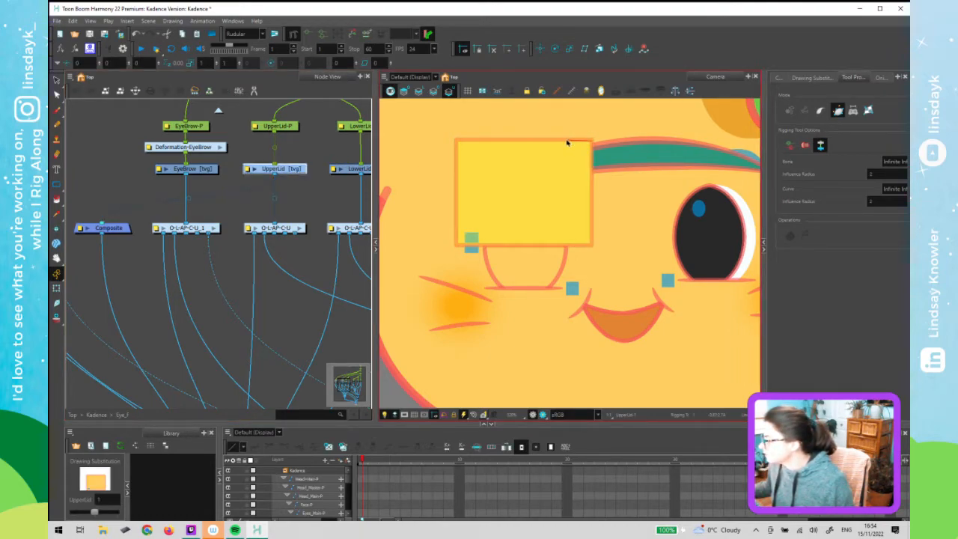
left_click_drag(455, 140, 482, 139)
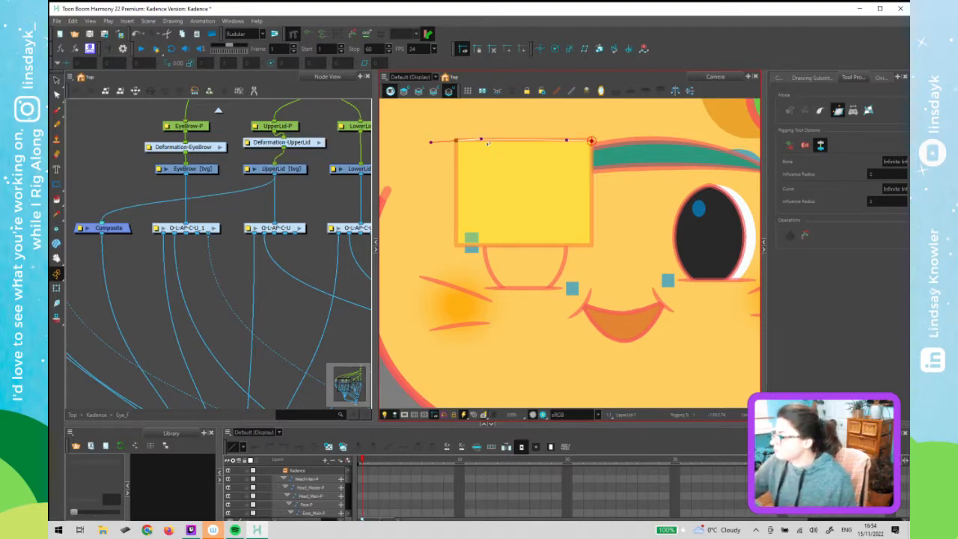
left_click_drag(455, 244, 459, 211)
left_click_drag(591, 244, 630, 246)
left_click_drag(592, 140, 590, 175)
left_click_drag(630, 245, 592, 213)
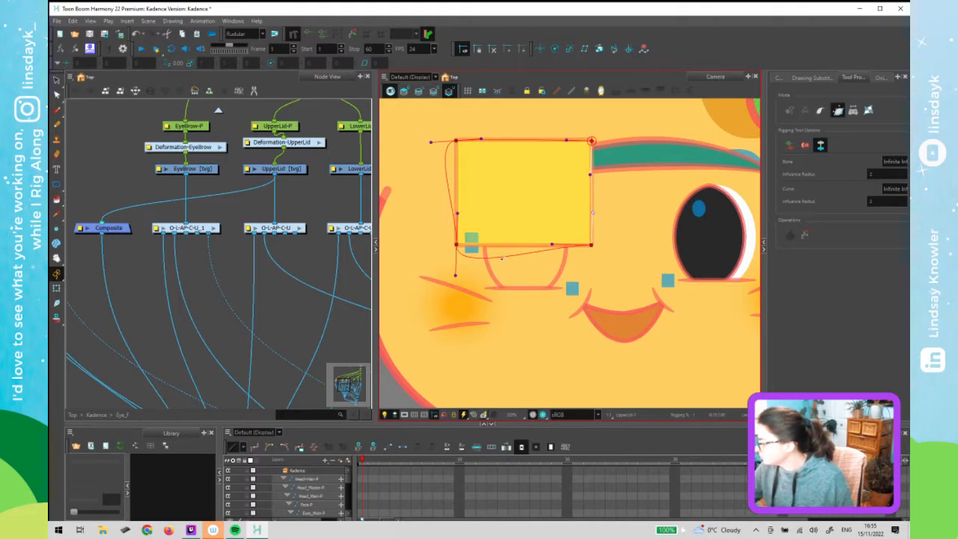
Straighten the UpperLid envelope's bottom, left and top curves by placing their handles along the rectangle's edges
left_click_drag(487, 253, 492, 245)
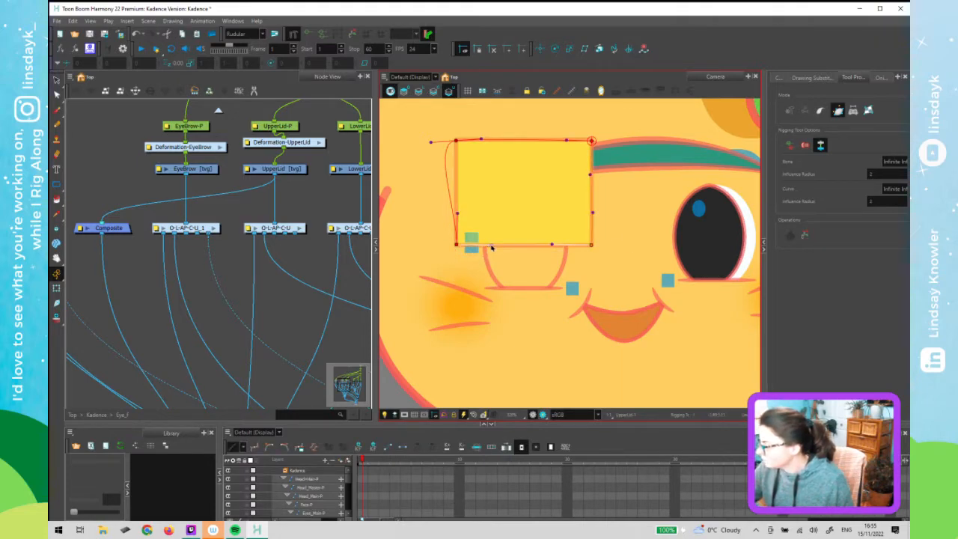
left_click_drag(450, 172, 457, 141)
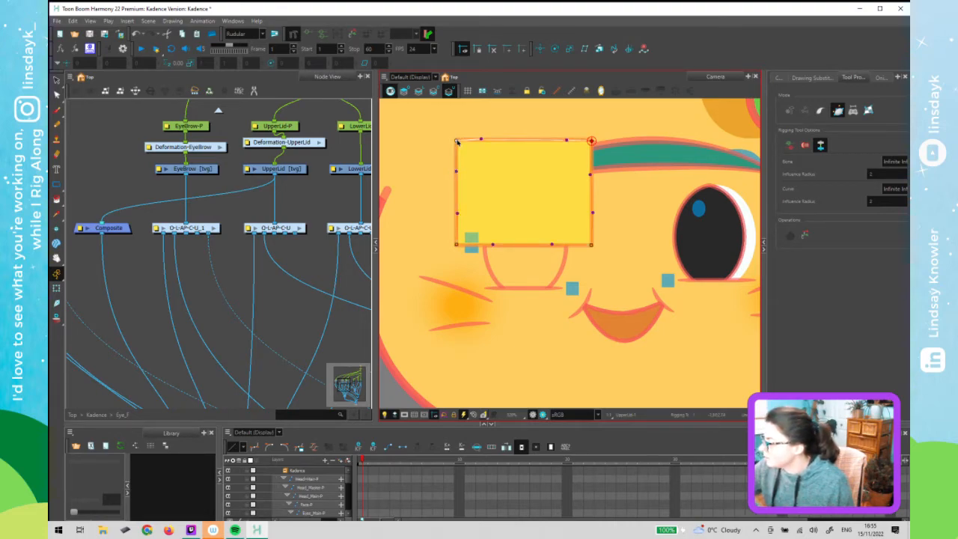
left_click(457, 172)
left_click_drag(483, 138, 491, 140)
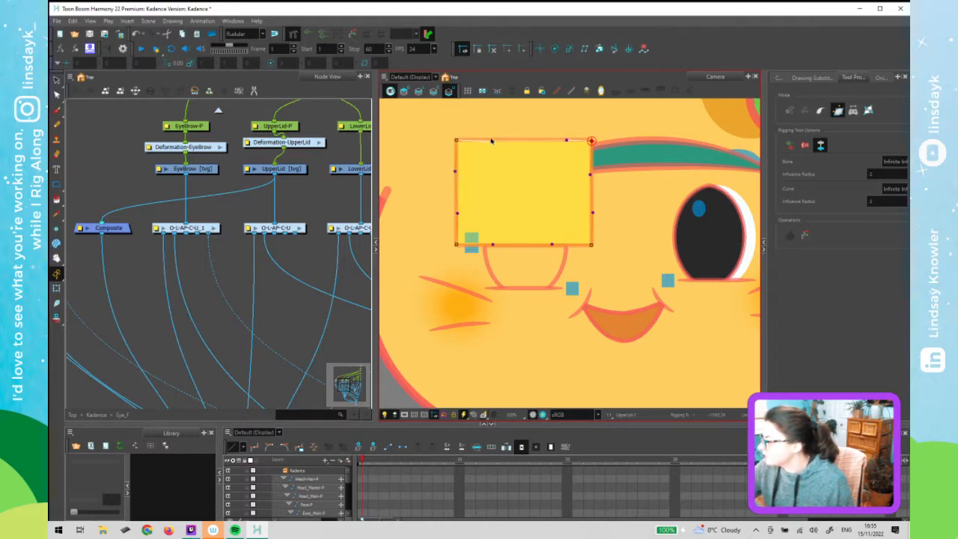
left_click(457, 245)
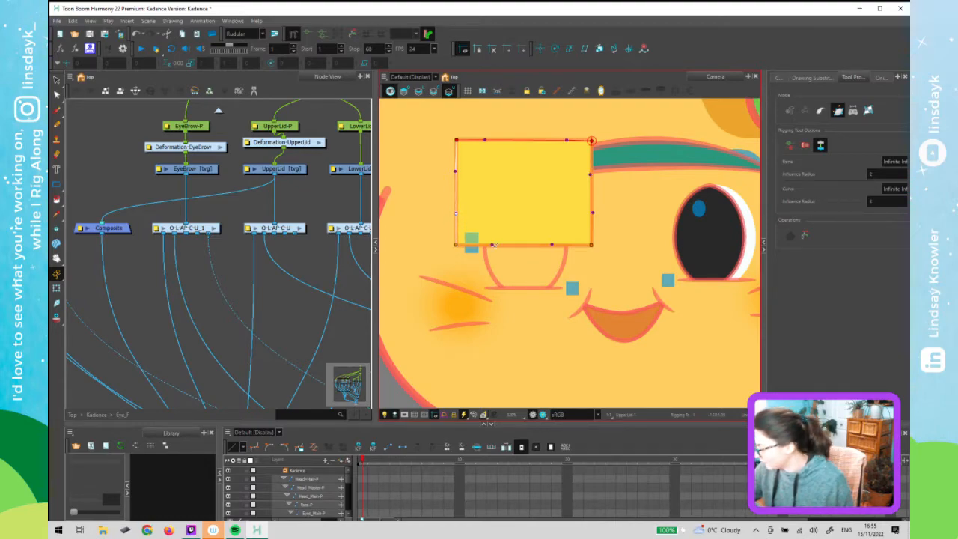
Refine the UpperLid envelope's bottom-left corner point and side handles so they sit exactly on the rectangle's outline
scroll(470, 256, "up", 4)
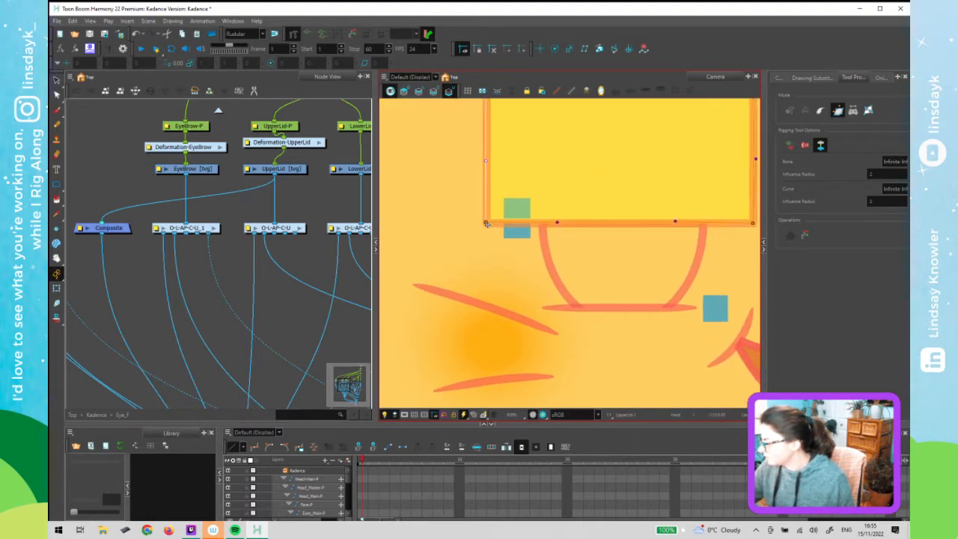
left_click_drag(486, 223, 487, 224)
key("2")
key("2")
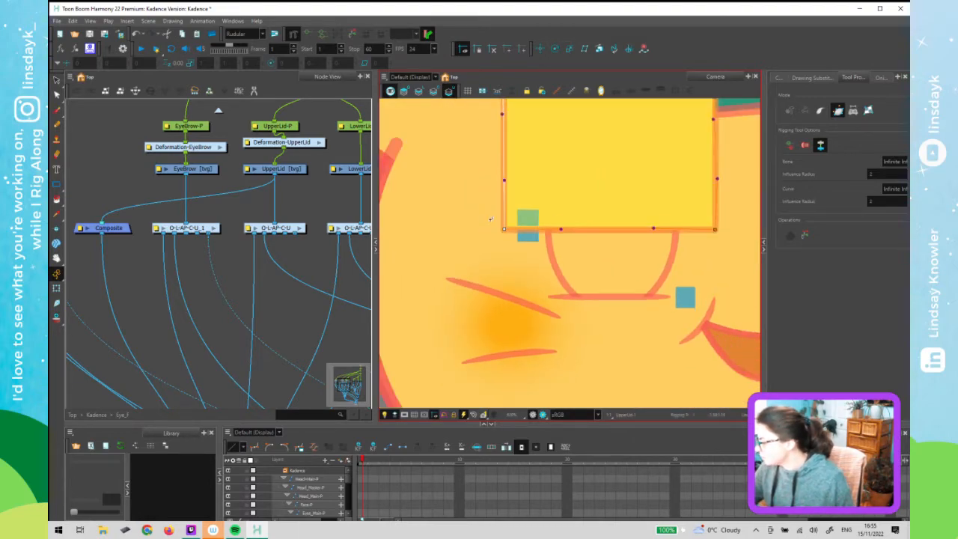
left_click_drag(642, 257, 560, 246)
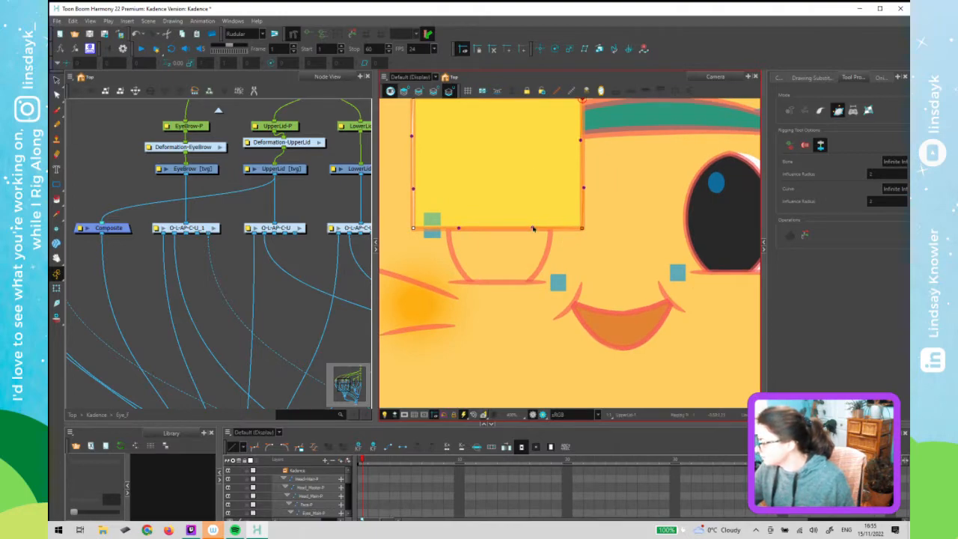
left_click_drag(590, 162, 563, 213)
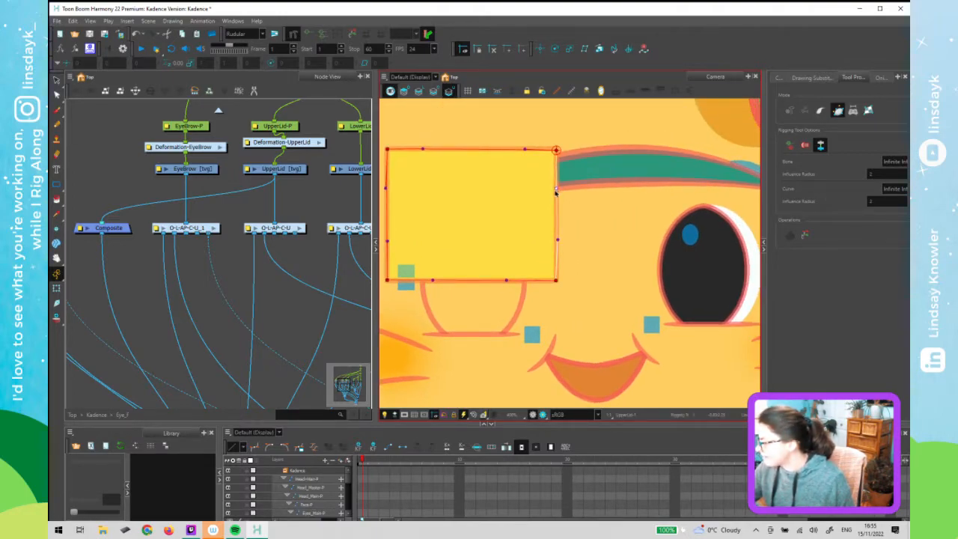
left_click_drag(423, 268, 477, 268)
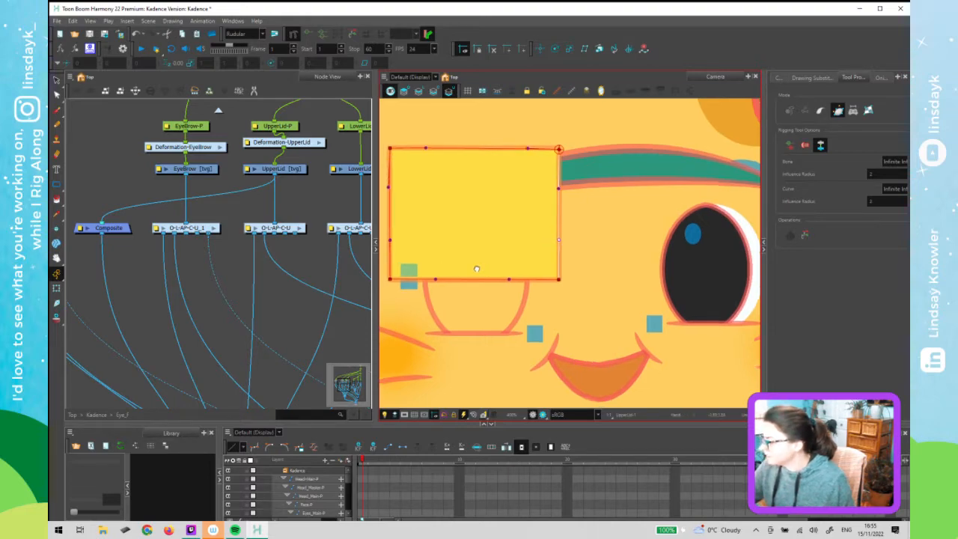
left_click_drag(438, 187, 440, 186)
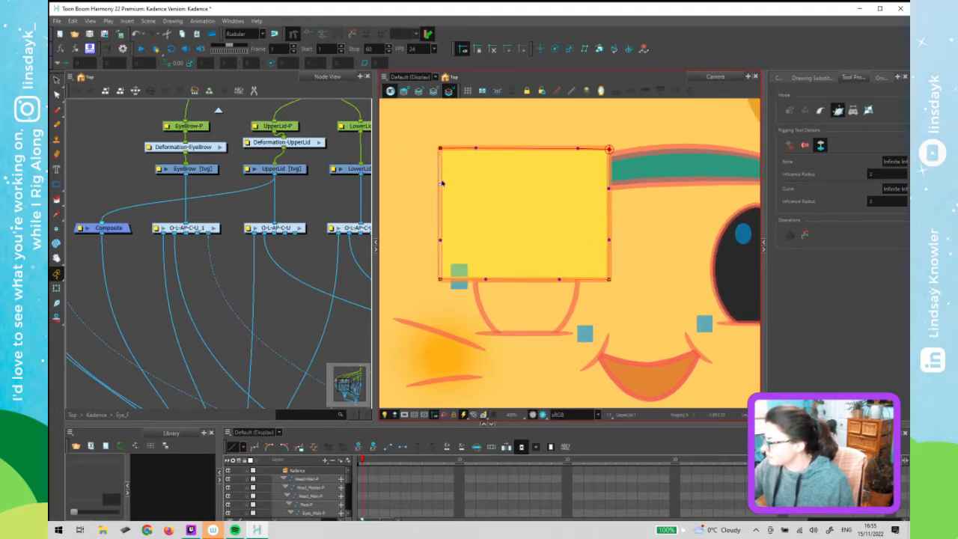
key("2")
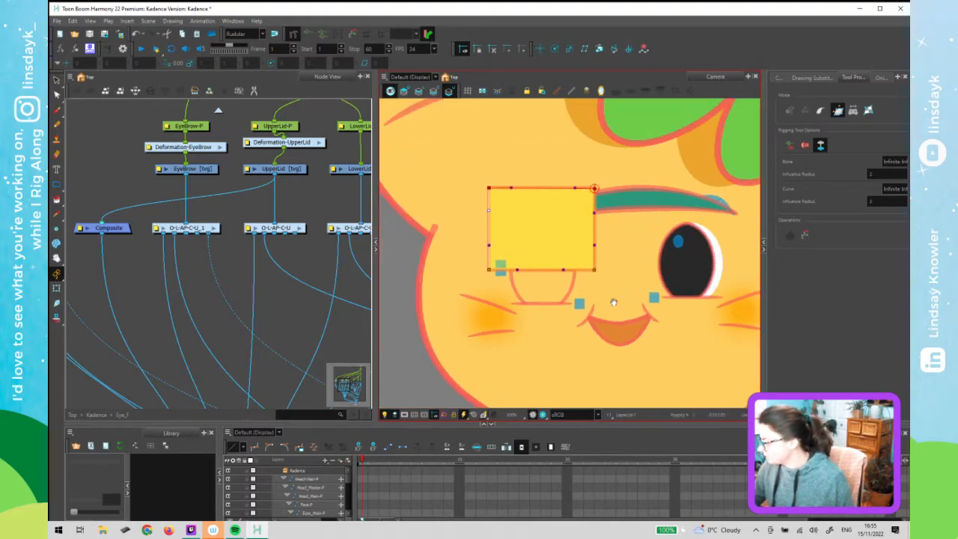
Disconnect the UpperLid drawing from the Composite node and connect the LowerLid drawing to it instead
left_click(298, 264)
key("shift+t")
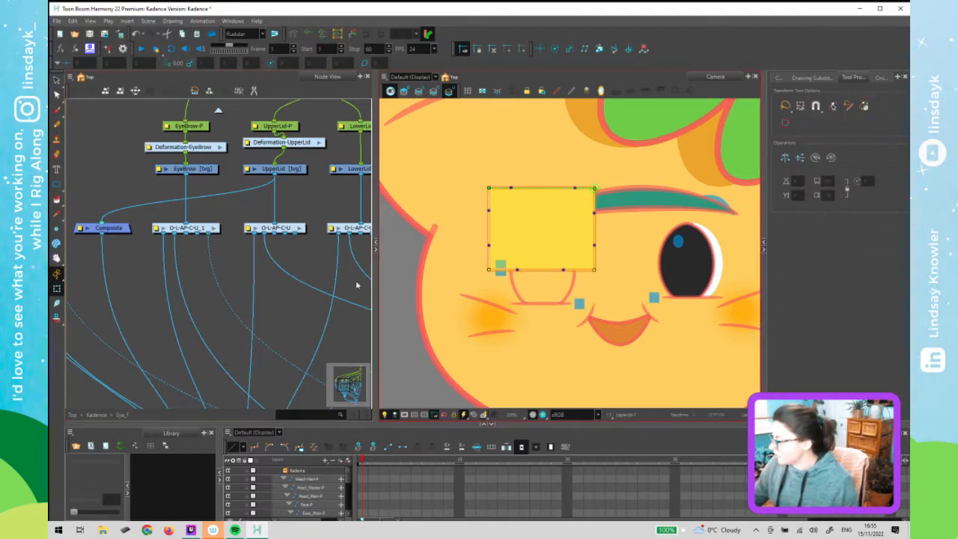
scroll(199, 265, "right", 4)
scroll(240, 179, "down", 2)
mouse_move(240, 178)
left_mouse_down()
mouse_move(289, 203)
mouse_move(284, 177)
mouse_move(266, 189)
mouse_move(95, 213)
mouse_move(84, 187)
left_mouse_up()
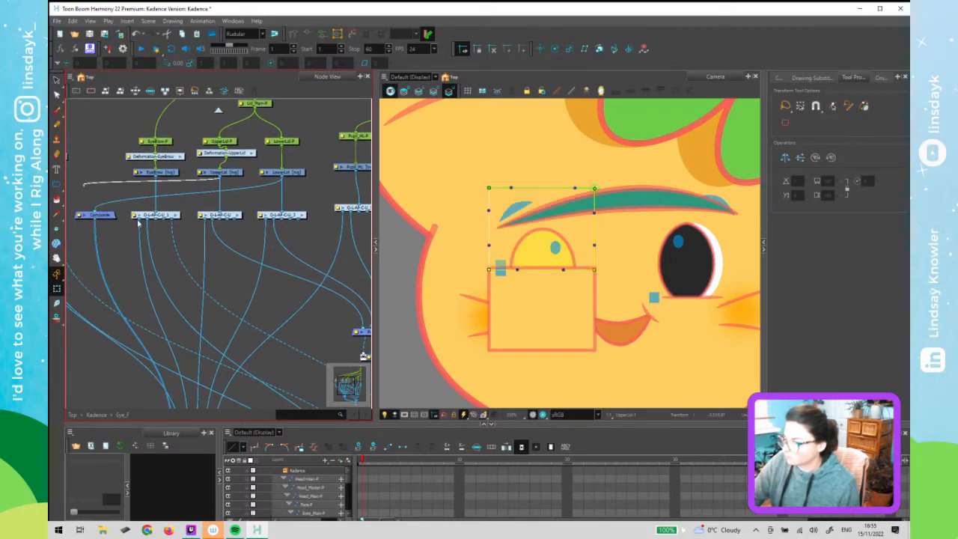
left_click_drag(568, 311, 583, 218)
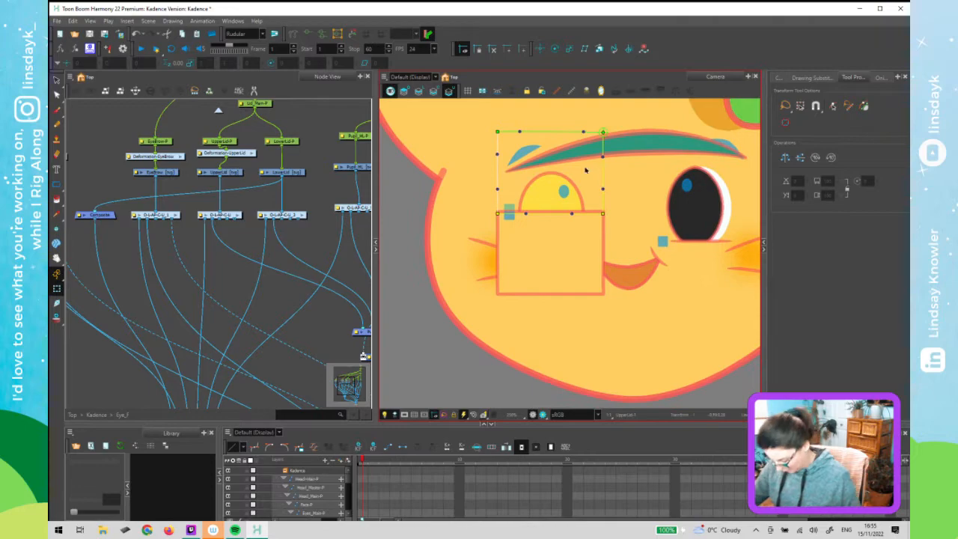
Build a closed four-corner envelope deformer around the LowerLid rectangle with the Rigging tool
left_click(597, 283)
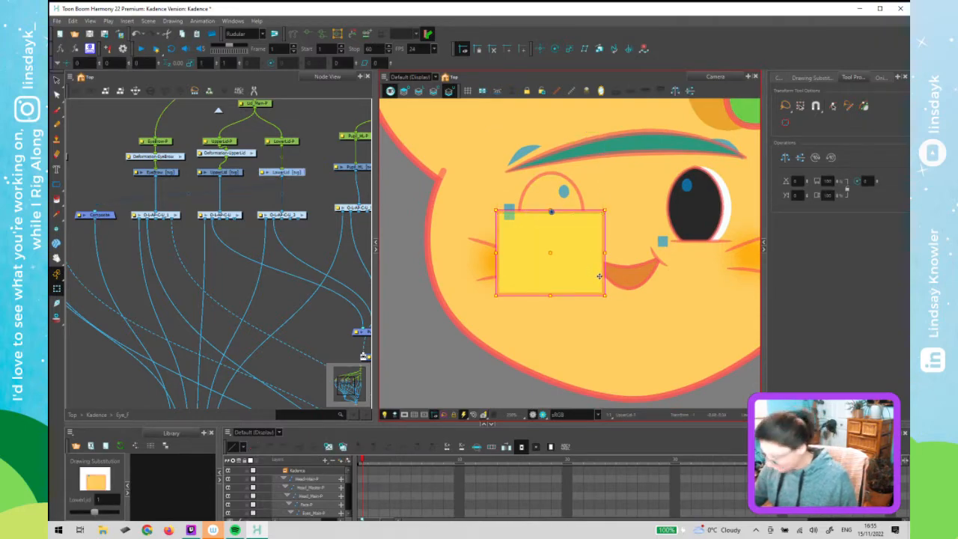
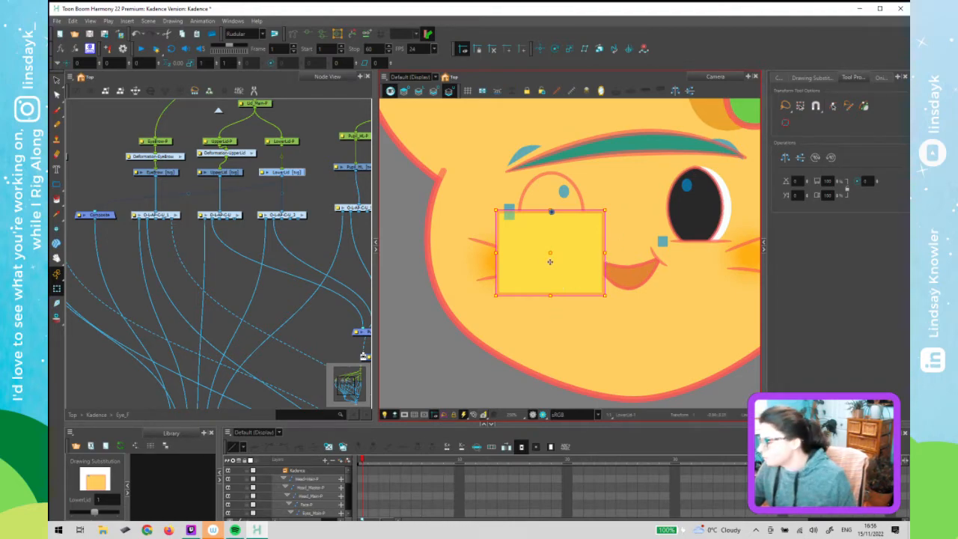
left_click(293, 34)
key("2")
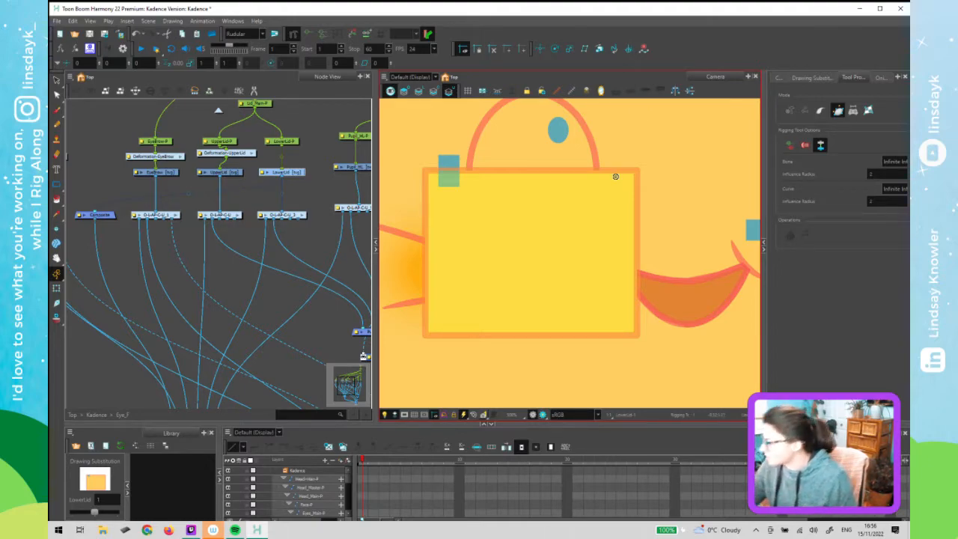
left_click_drag(425, 189, 425, 200)
key("ctrl+z")
left_click(280, 183)
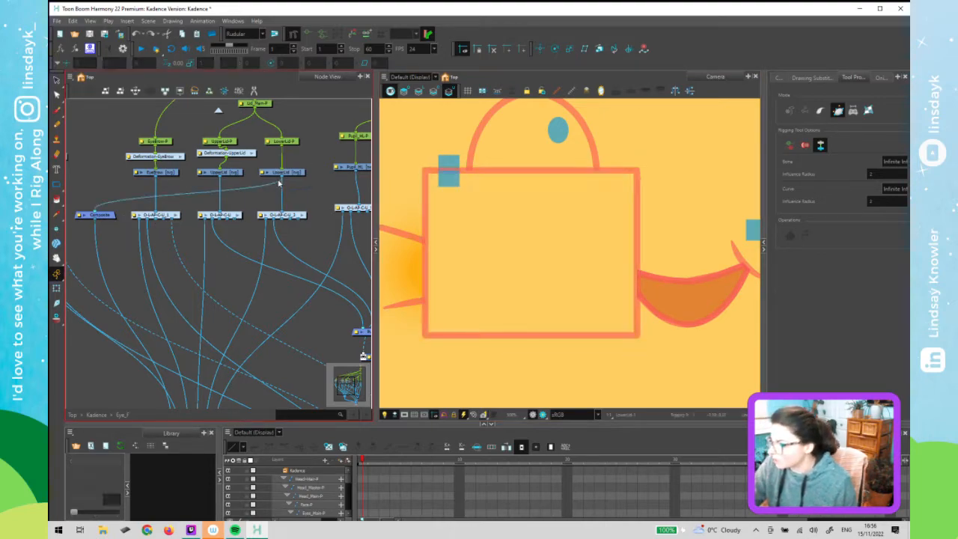
left_click(281, 173)
left_click_drag(426, 335, 425, 300)
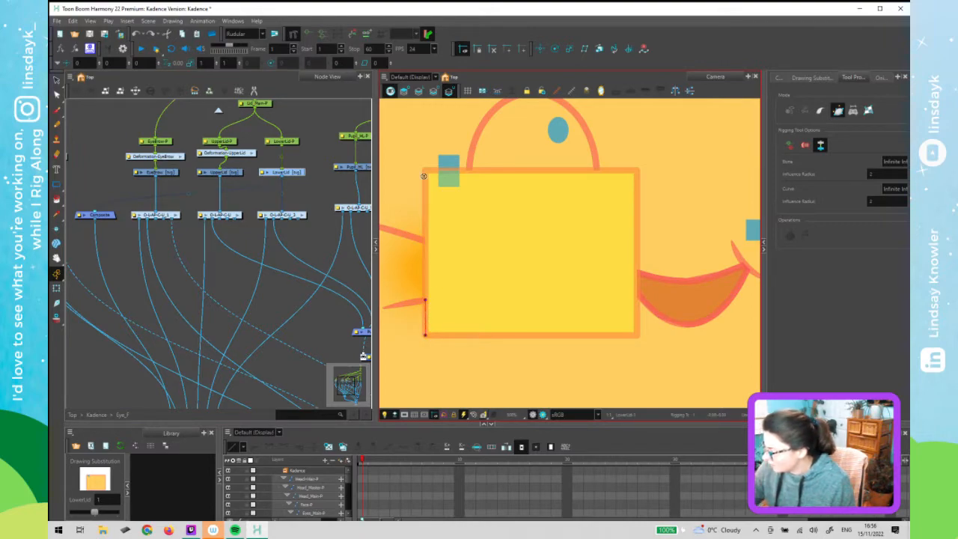
left_click_drag(425, 171, 425, 203)
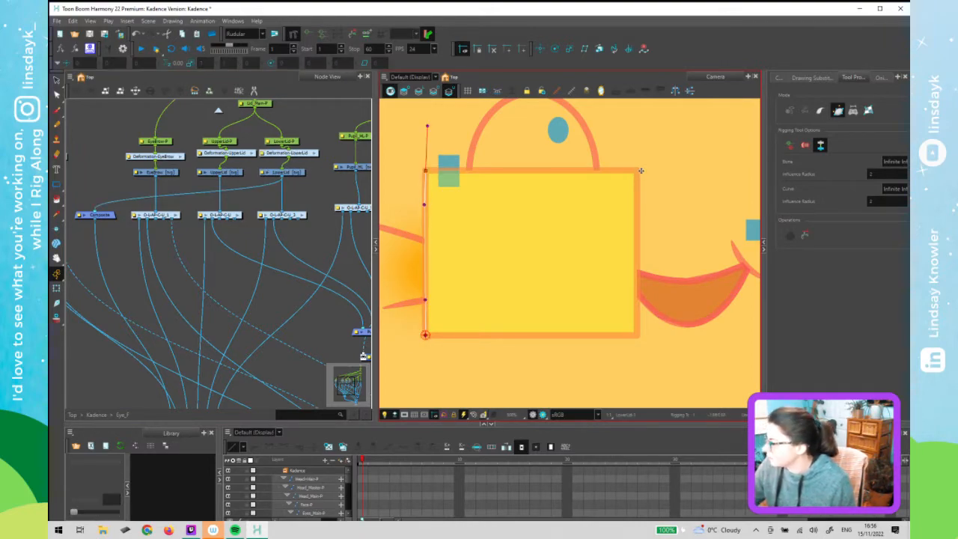
left_click_drag(637, 171, 669, 171)
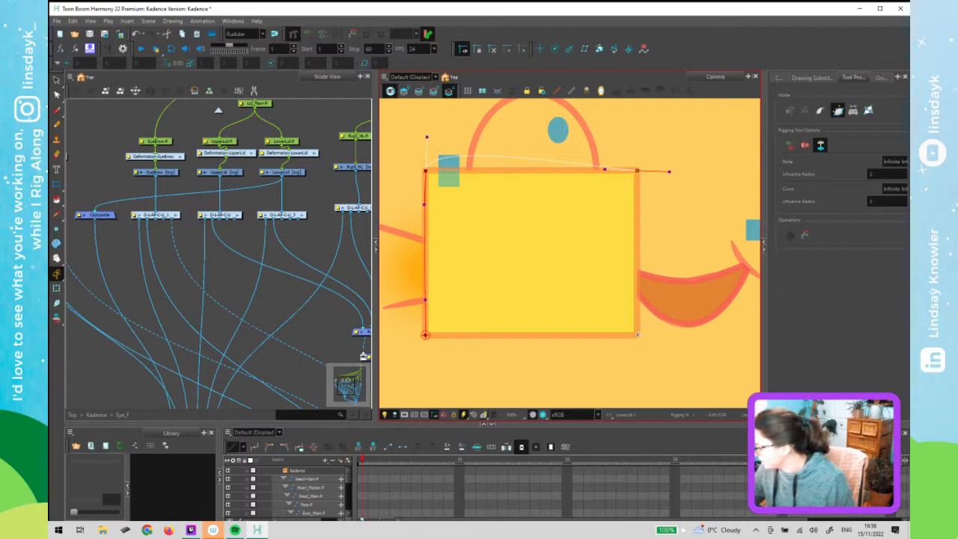
left_click_drag(637, 334, 636, 384)
left_click_drag(425, 335, 477, 333)
Straighten the LowerLid envelope's curves on all four sides by placing their handles along the rectangle's edges
left_click_drag(638, 372, 574, 337)
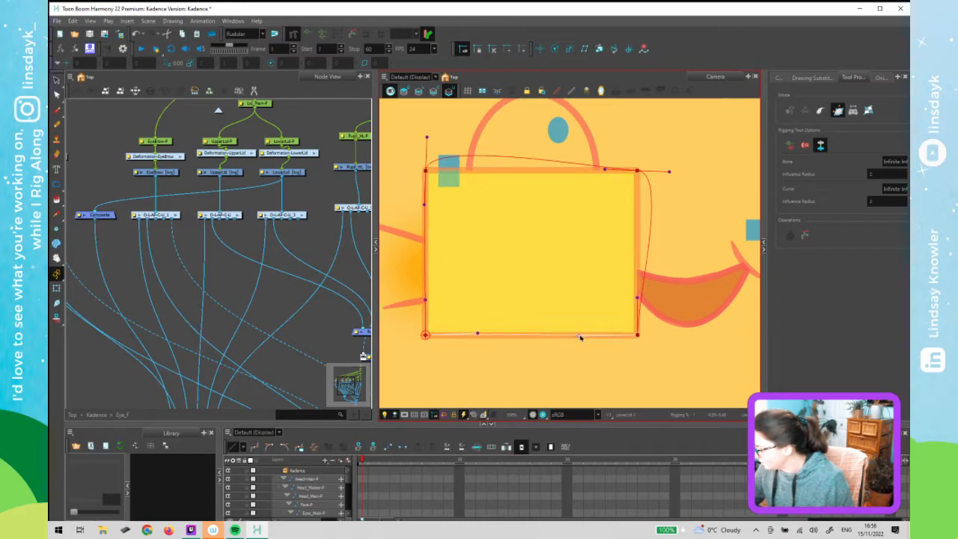
left_click_drag(669, 173, 640, 214)
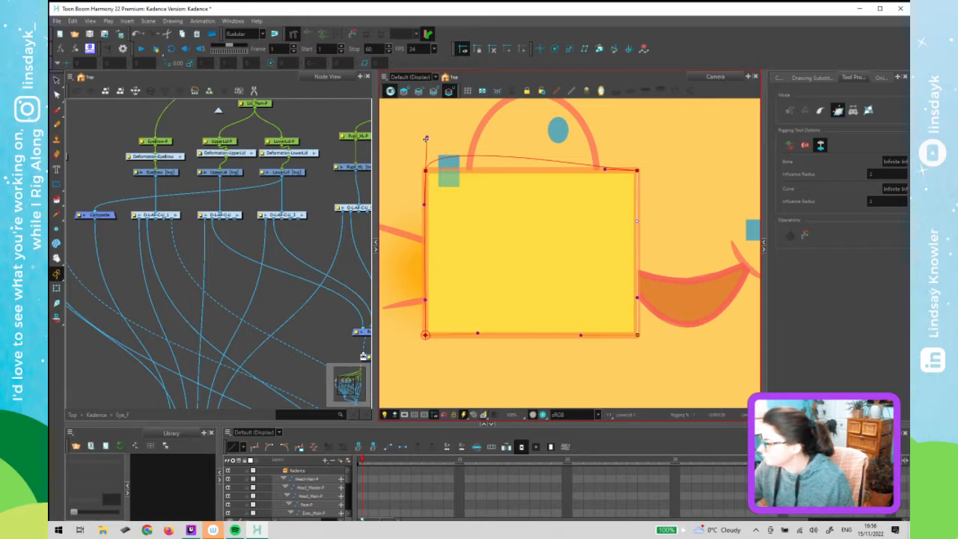
left_click_drag(456, 156, 475, 166)
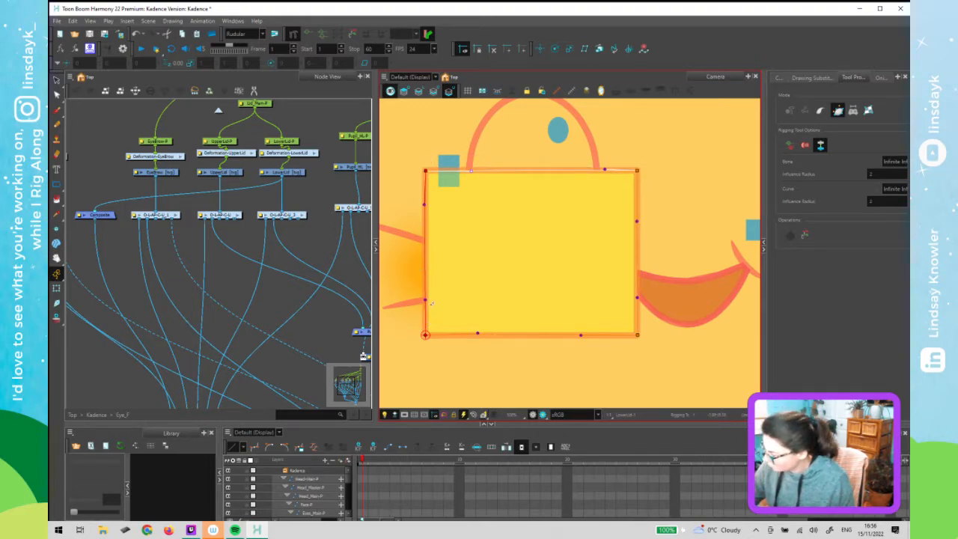
left_click_drag(424, 203, 426, 212)
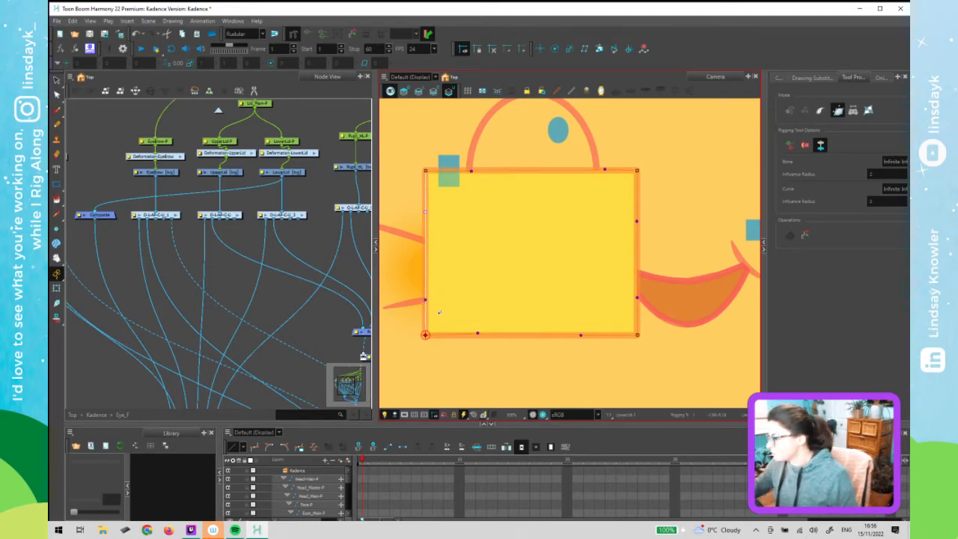
left_click_drag(425, 298, 426, 292)
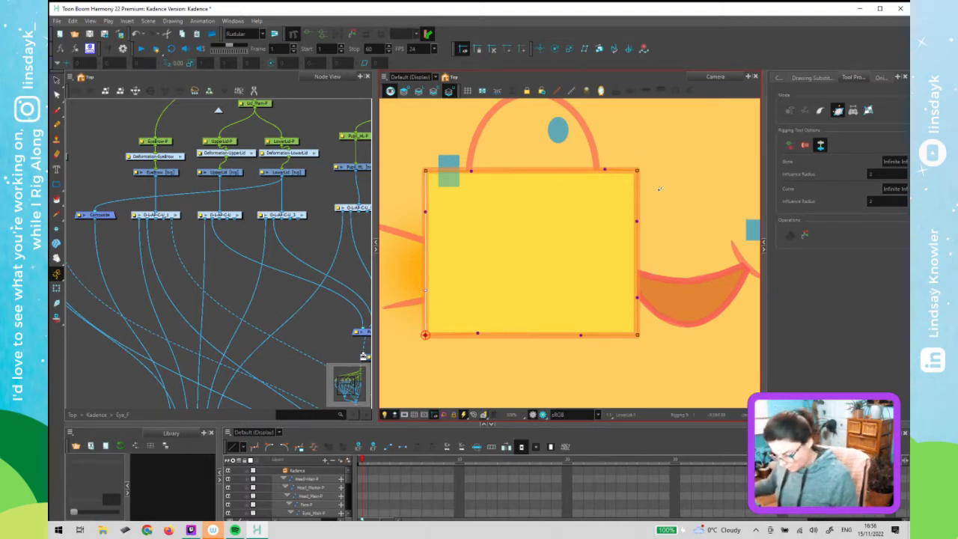
Disconnect the LowerLid drawing from the Composite node and align the UpperLid and LowerLid deformation groups beneath their pegs
key("shift+t")
left_click(256, 246)
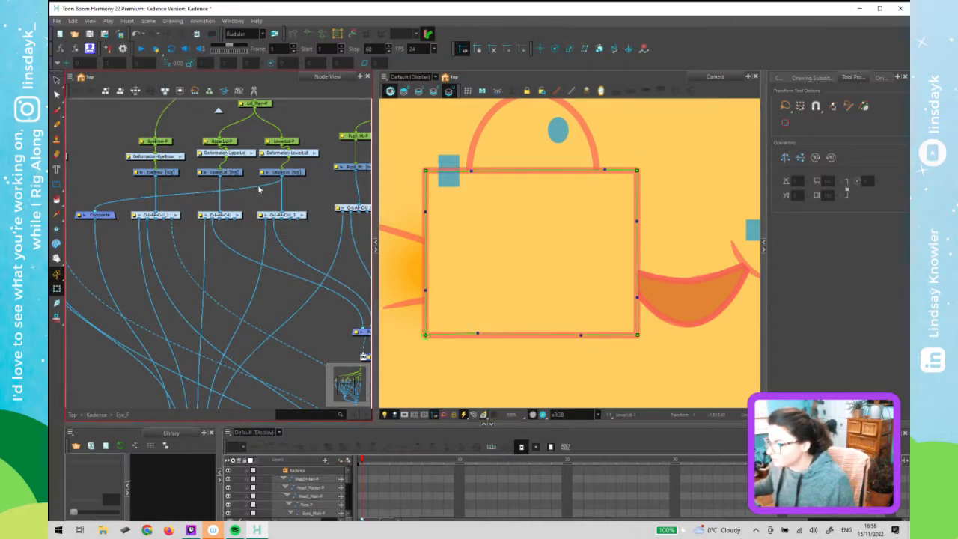
left_click_drag(261, 187, 283, 173)
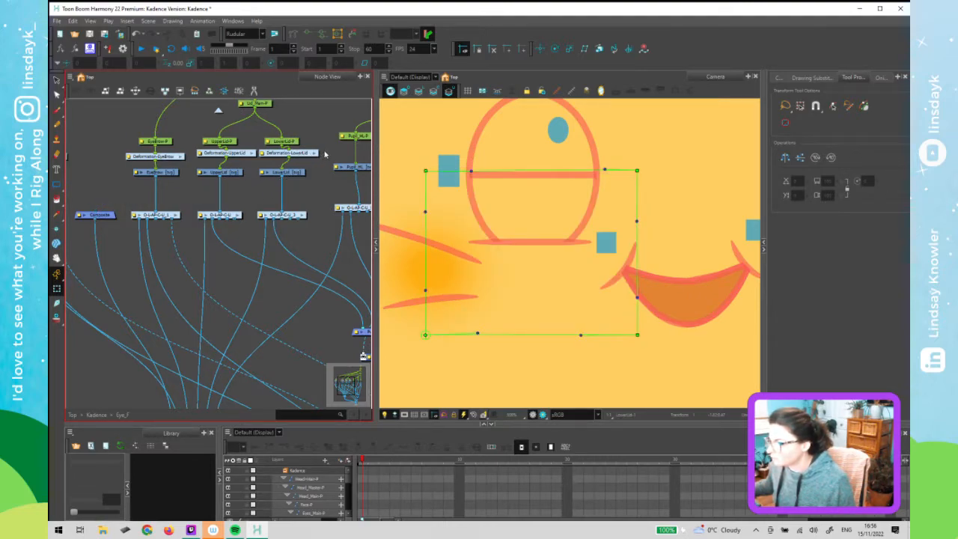
left_click(236, 159)
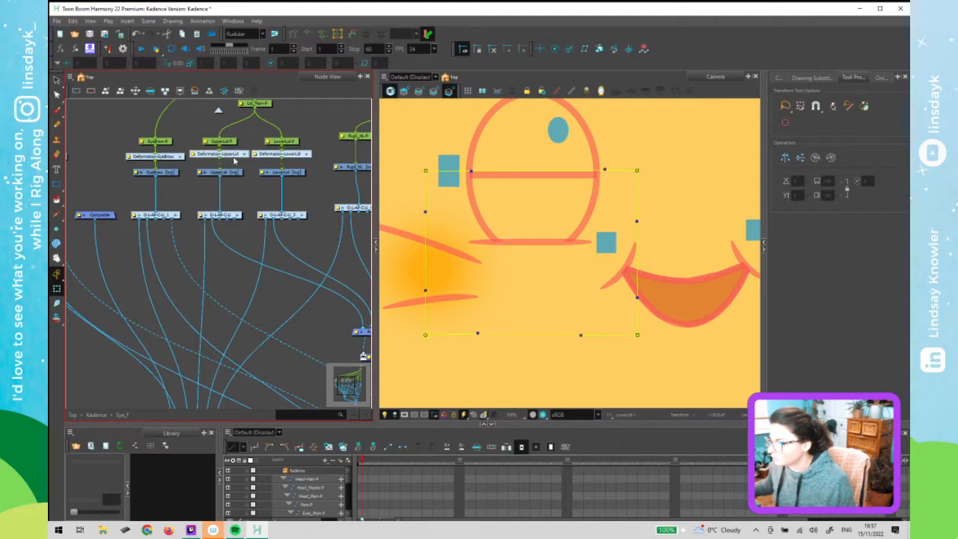
Open the eye by moving the LowerLid down and the UpperLid up until both clear the pupil
left_click(292, 142)
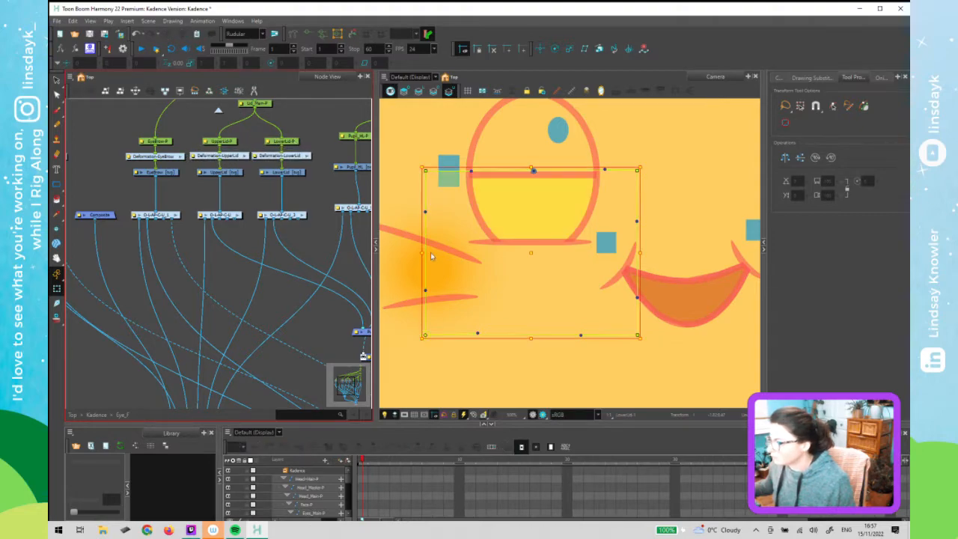
left_click(533, 195)
left_click_drag(533, 194, 532, 300)
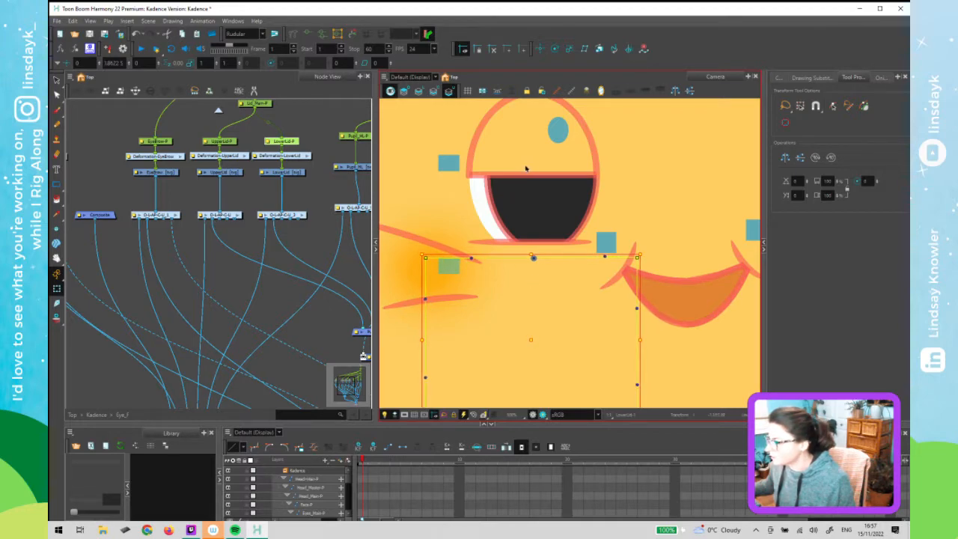
left_click(532, 170)
left_click_drag(533, 171, 534, 79)
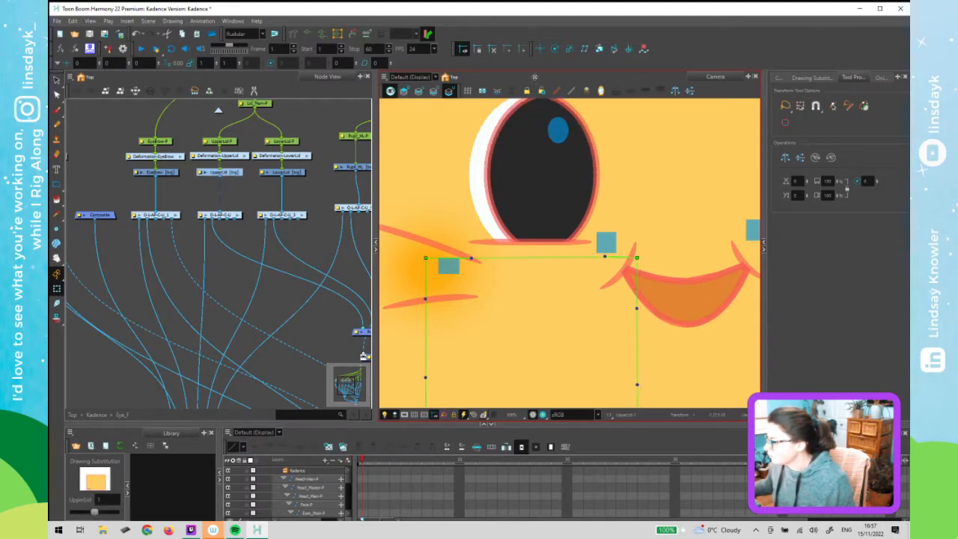
scroll(508, 337, "down", 1)
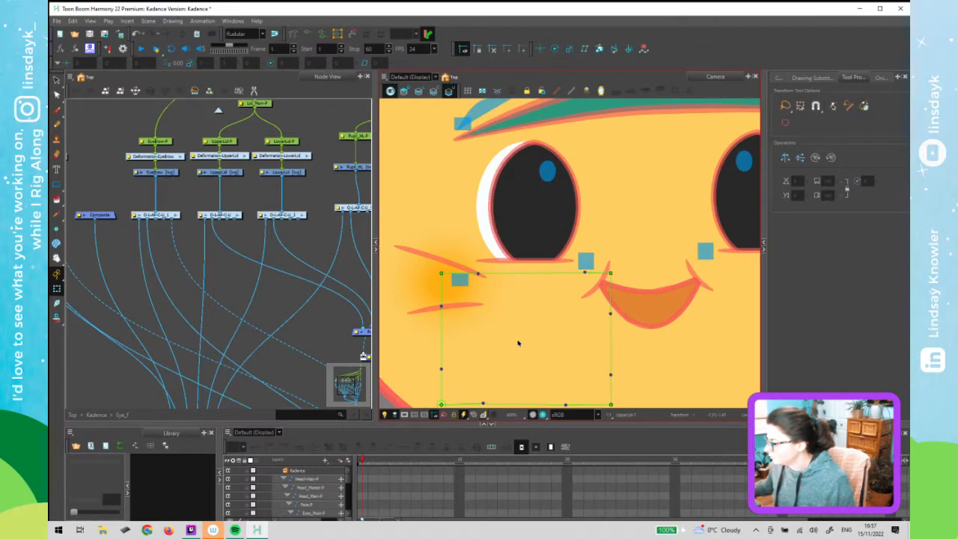
scroll(518, 343, "down", 1)
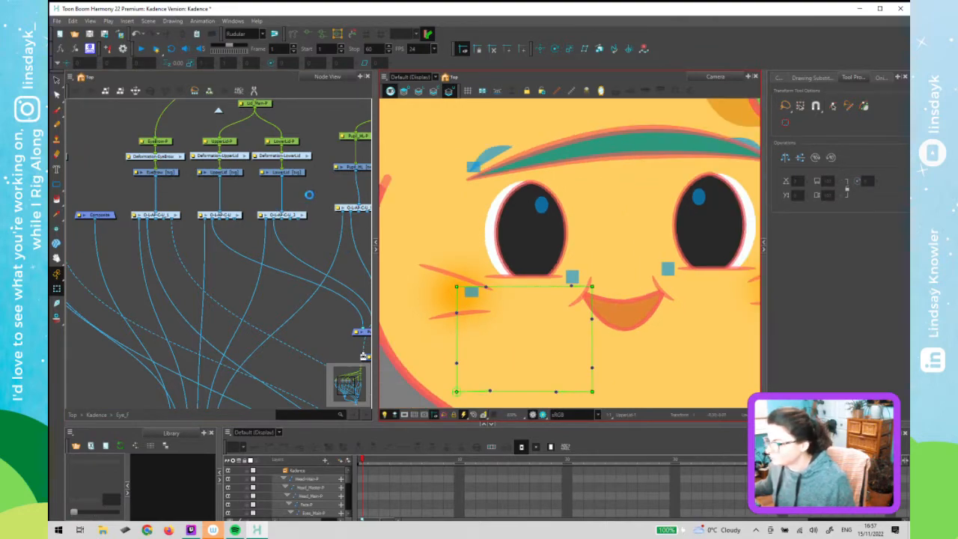
Test the EyeBrow envelope by bending its lower curve and right end down into an angry frown
left_click(637, 155)
scroll(598, 227, "down", 2)
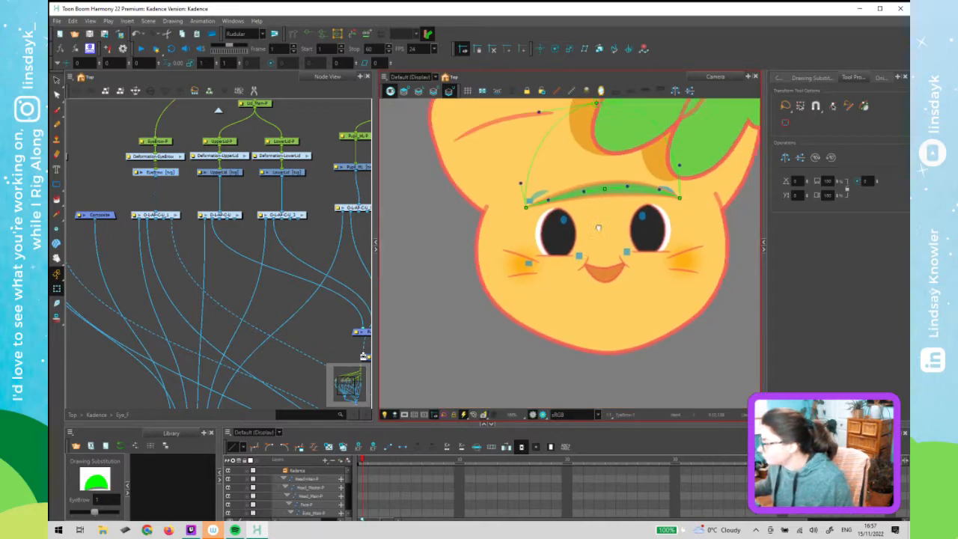
left_click_drag(598, 228, 575, 267)
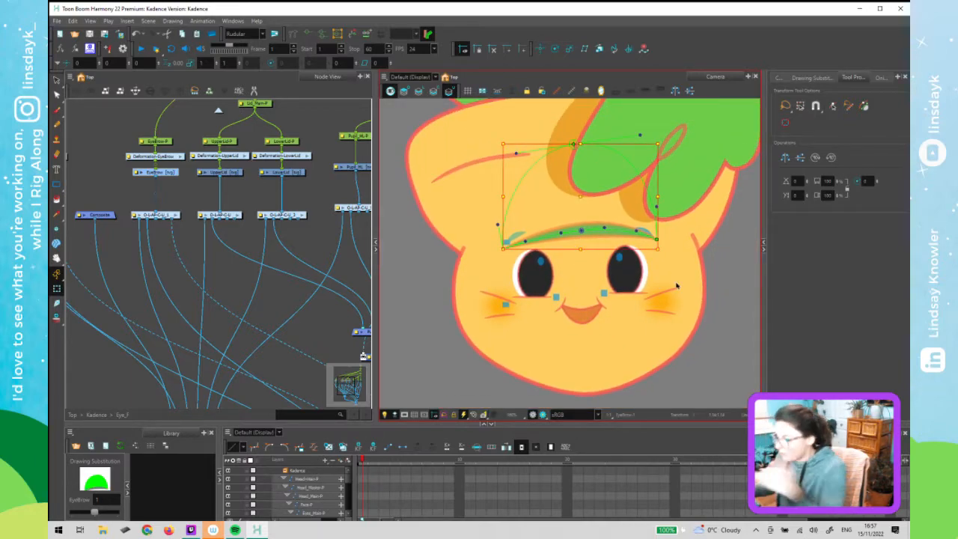
left_click(726, 276)
left_click_drag(582, 232, 594, 251)
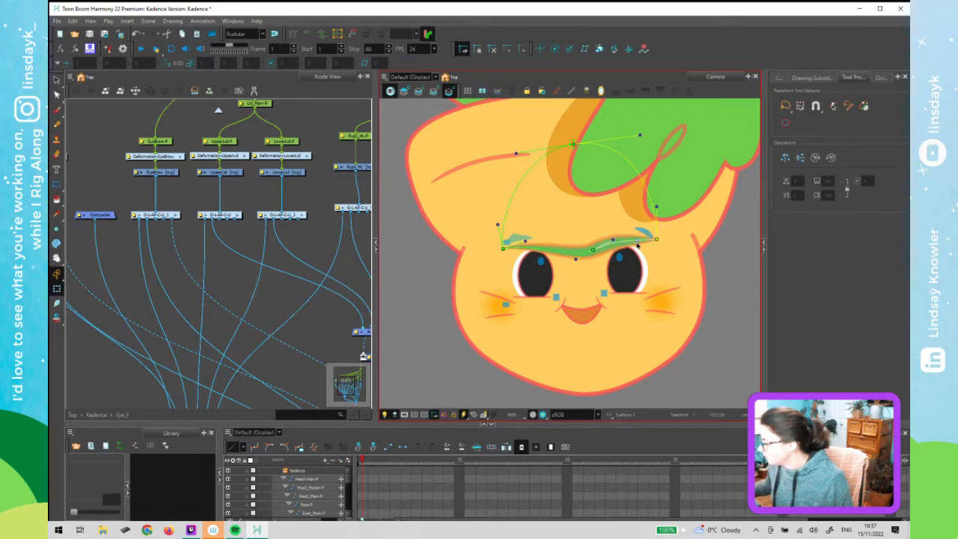
left_click_drag(656, 240, 637, 246)
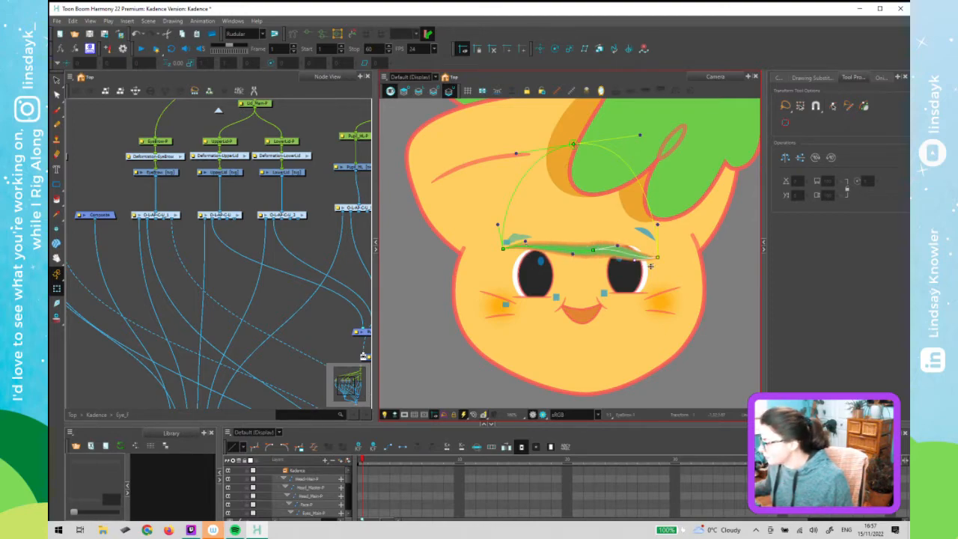
left_click_drag(526, 241, 531, 270)
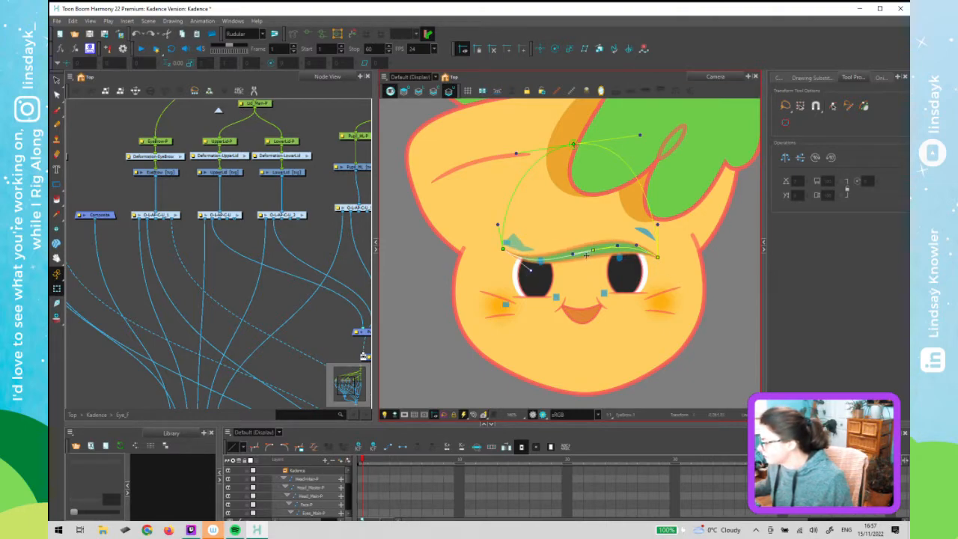
left_click_drag(593, 250, 590, 261)
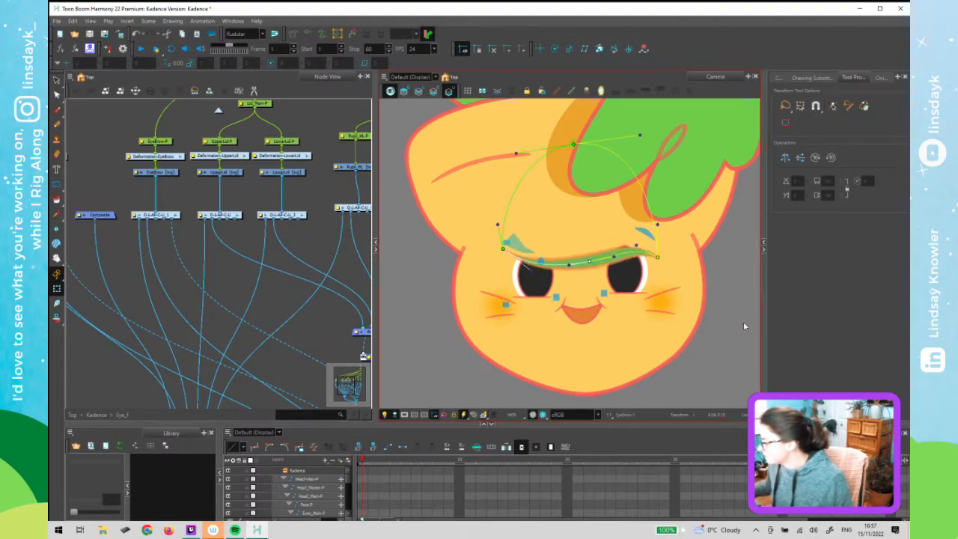
key("Escape")
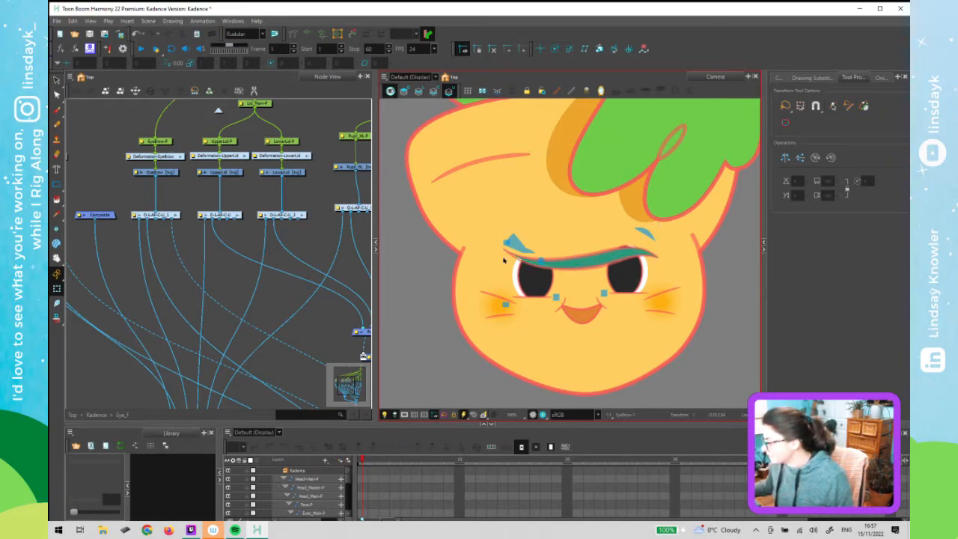
scroll(504, 260, "up", 2)
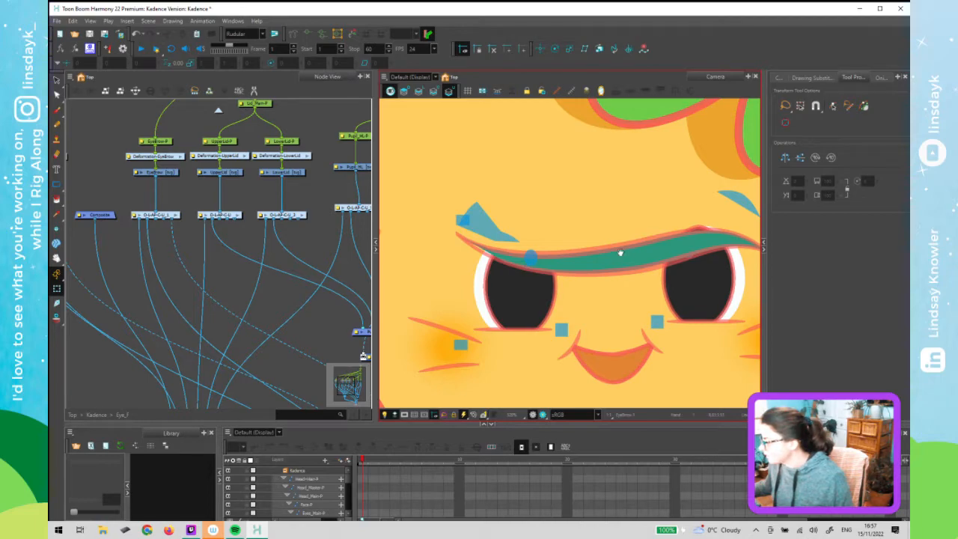
scroll(613, 252, "down", 1)
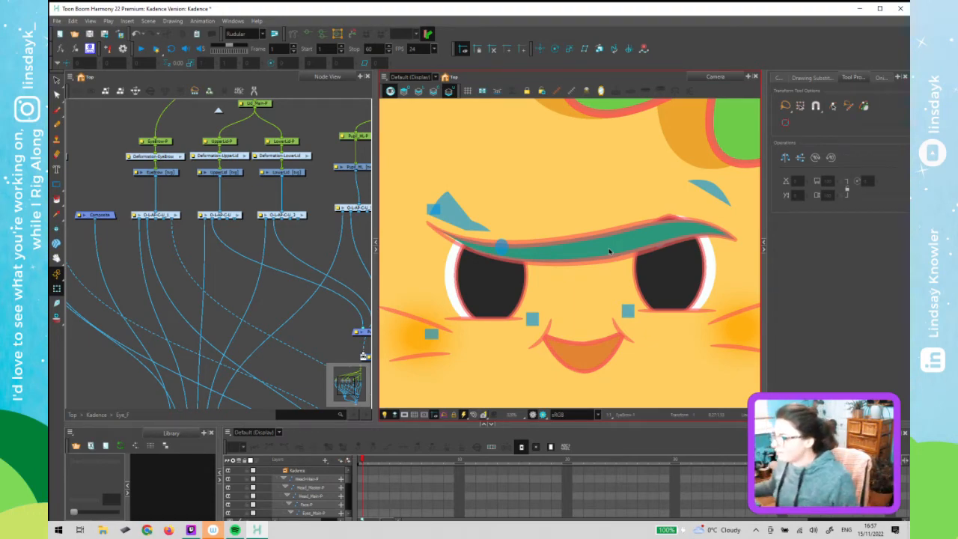
Reset the EyeBrow deformation to its resting position
left_click(611, 245)
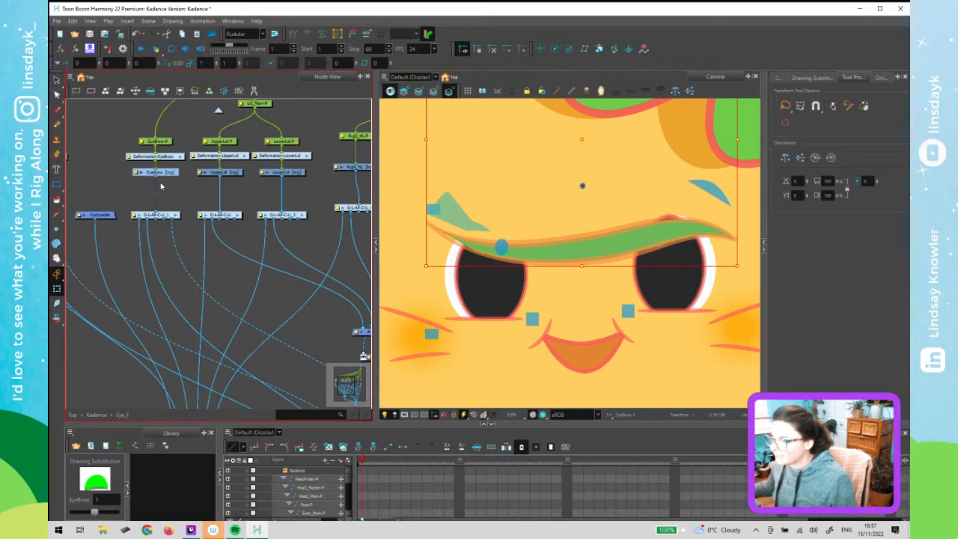
left_click(168, 155)
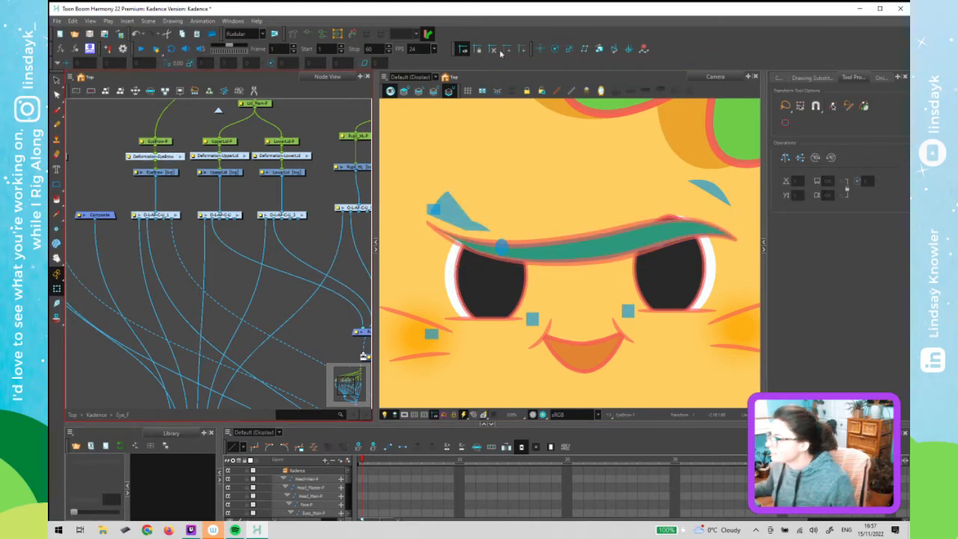
left_click(353, 35)
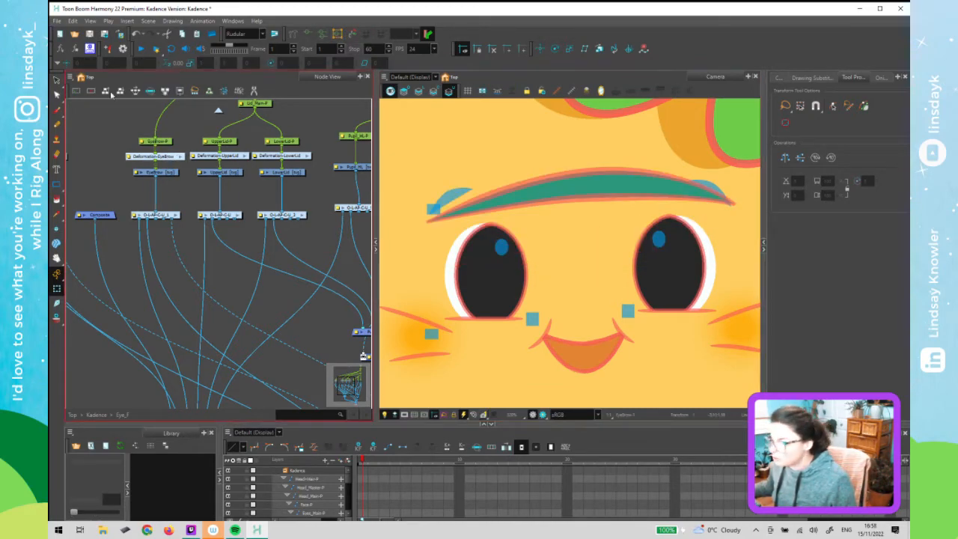
Detach the Deformation-EyeBrow group from the node chain, set it aside, and connect the EyeBrow drawing to the Composite node
left_click_drag(162, 156, 102, 128)
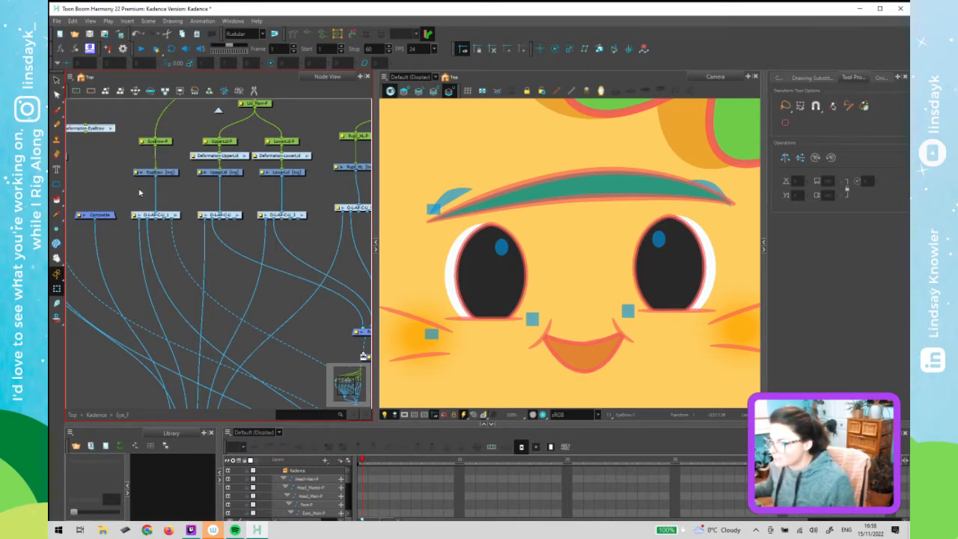
left_click_drag(156, 178, 84, 217)
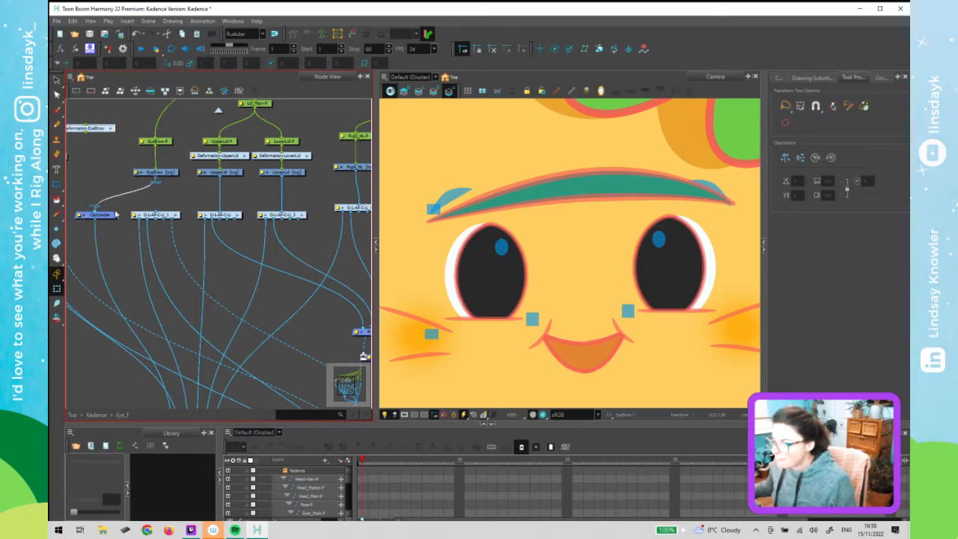
key("space")
left_click_drag(555, 227, 552, 322)
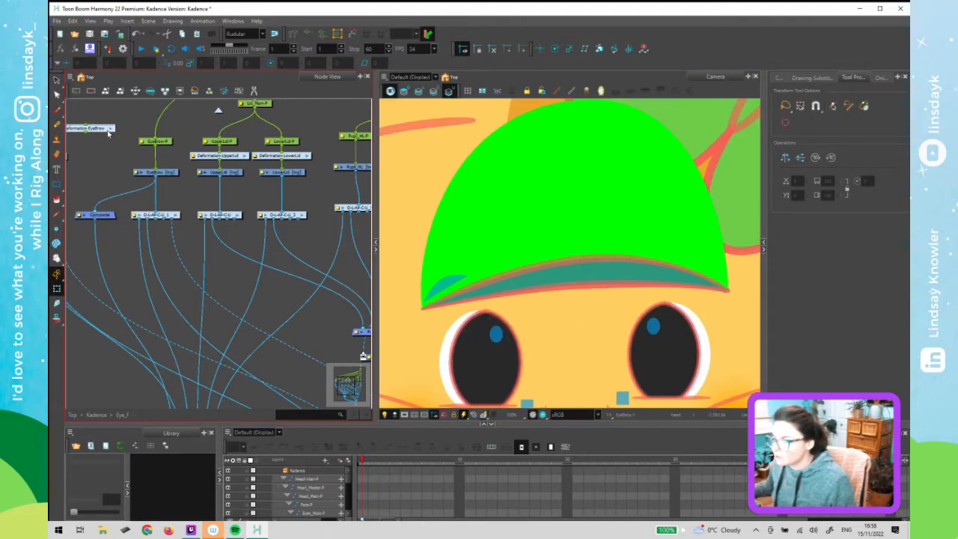
left_click_drag(107, 131, 116, 127)
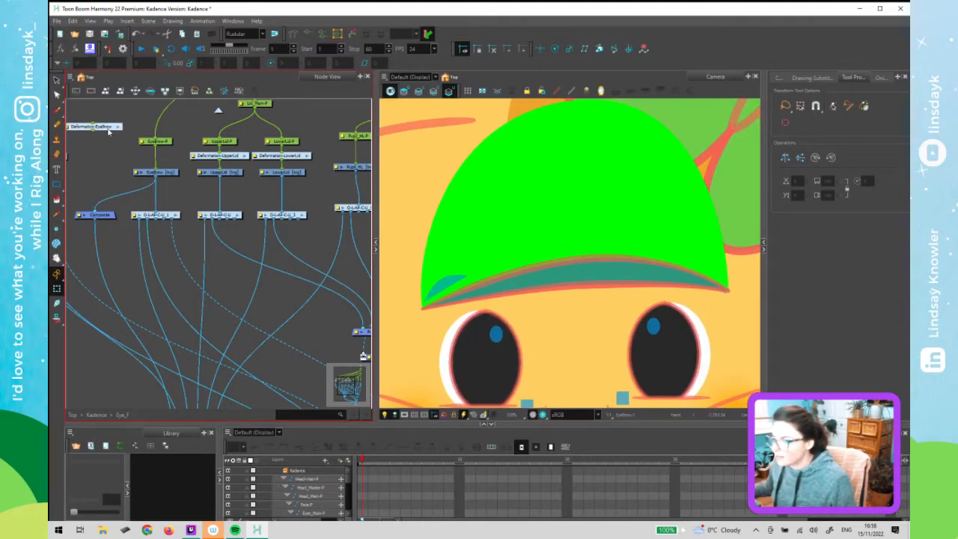
Start a new envelope deformer on the EyeBrow drawing with the Rigging tool
left_click(173, 174)
left_click(573, 90)
key("space")
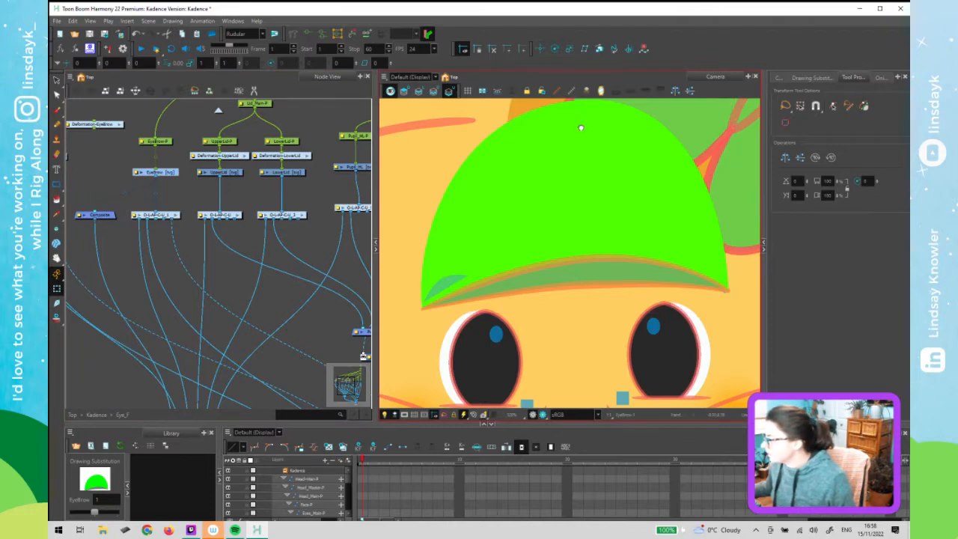
left_click_drag(579, 128, 577, 141)
left_click(292, 34)
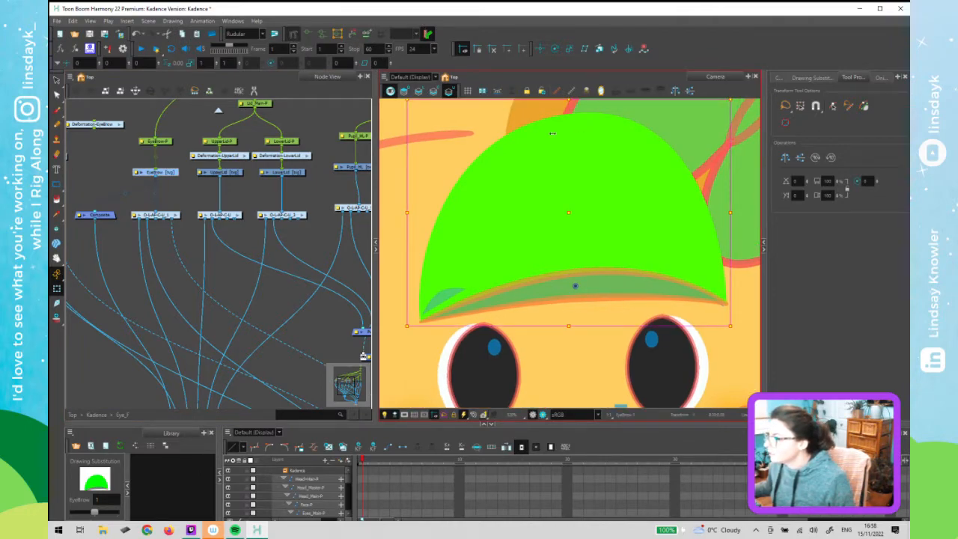
Draw an envelope deformer around the green eyebrow shape, from the peak through its left corner, lower middle and right corner, closing at the peak
left_click_drag(536, 119, 575, 113)
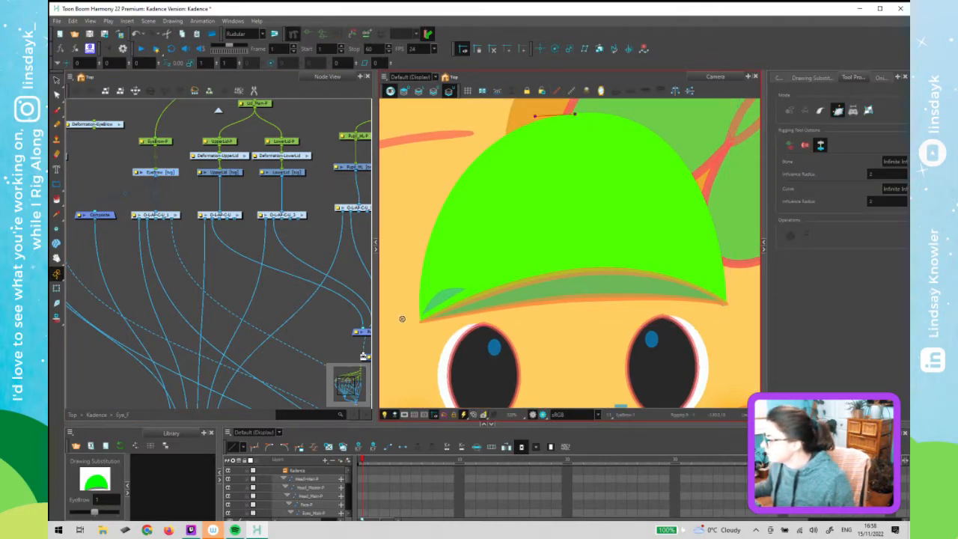
left_click_drag(419, 320, 411, 216)
left_click_drag(580, 299, 517, 298)
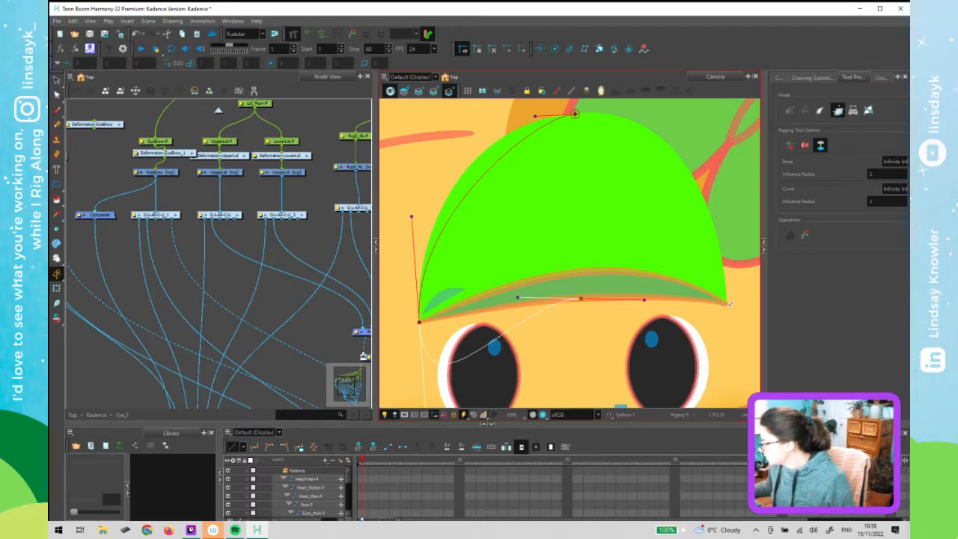
left_click_drag(729, 304, 696, 299)
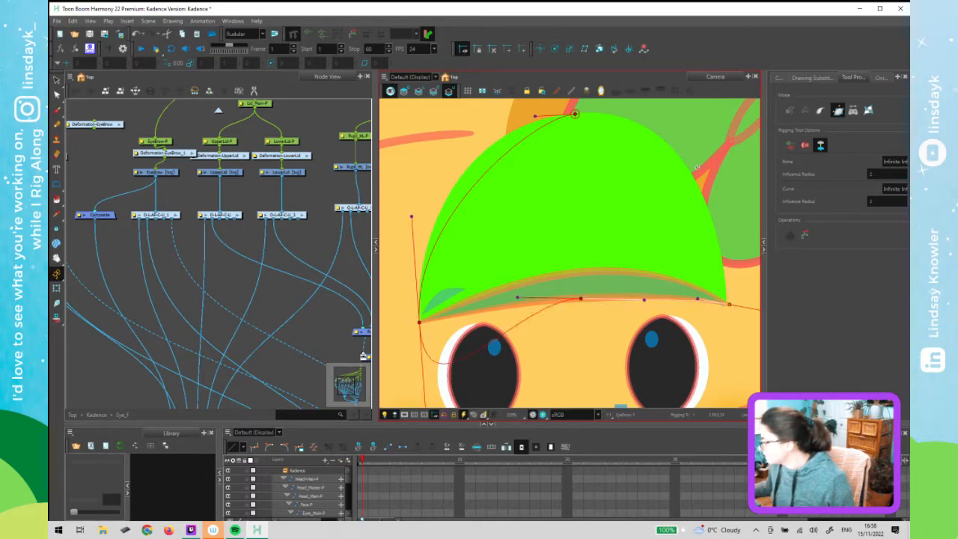
left_click_drag(574, 114, 683, 111)
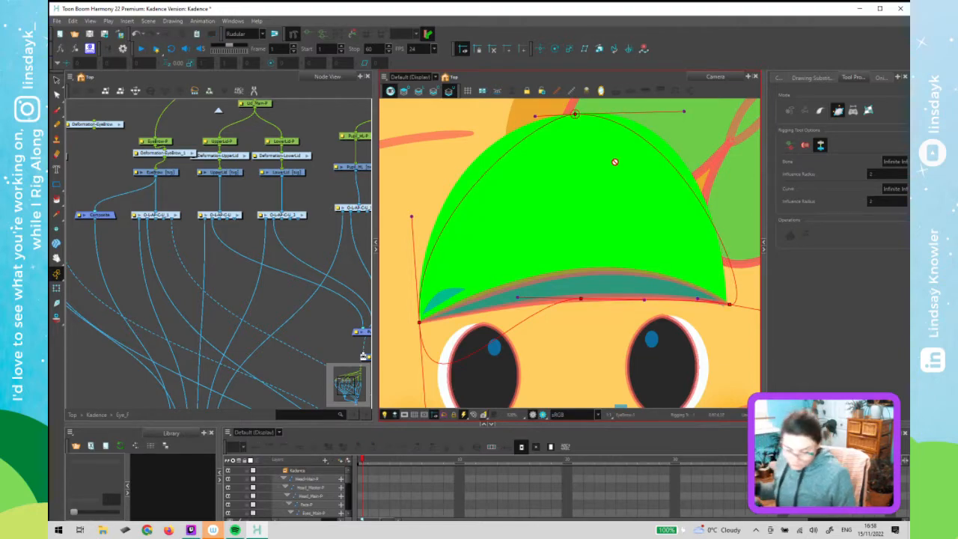
Adjust the handles at the envelope's peak and right corner to fit the left and right sides of the green dome
left_click_drag(535, 116, 475, 117)
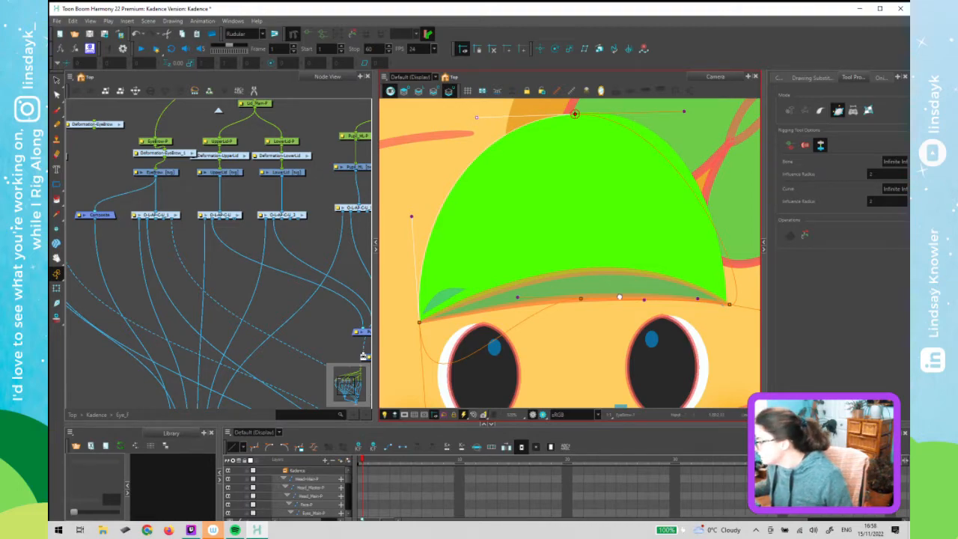
left_click_drag(741, 298, 637, 283)
left_click(658, 296)
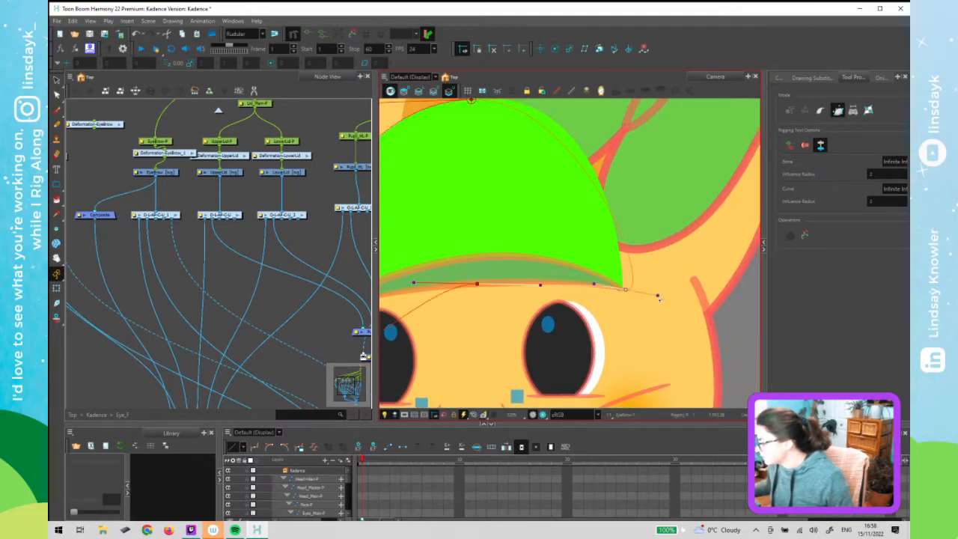
left_click_drag(624, 237, 616, 210)
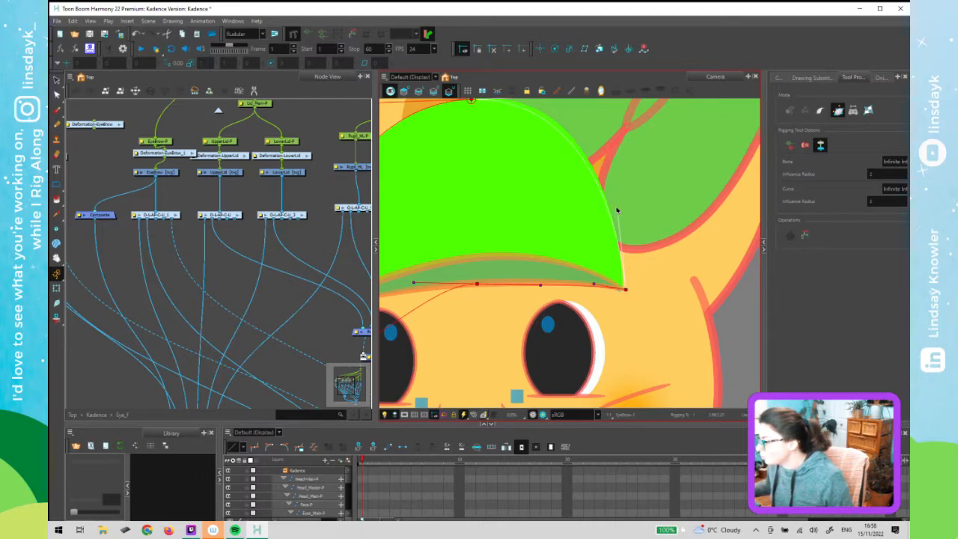
Move the envelope's right corner point onto the brow tip and reshape the lower curve between that corner and the middle point
scroll(628, 292, "up", 5)
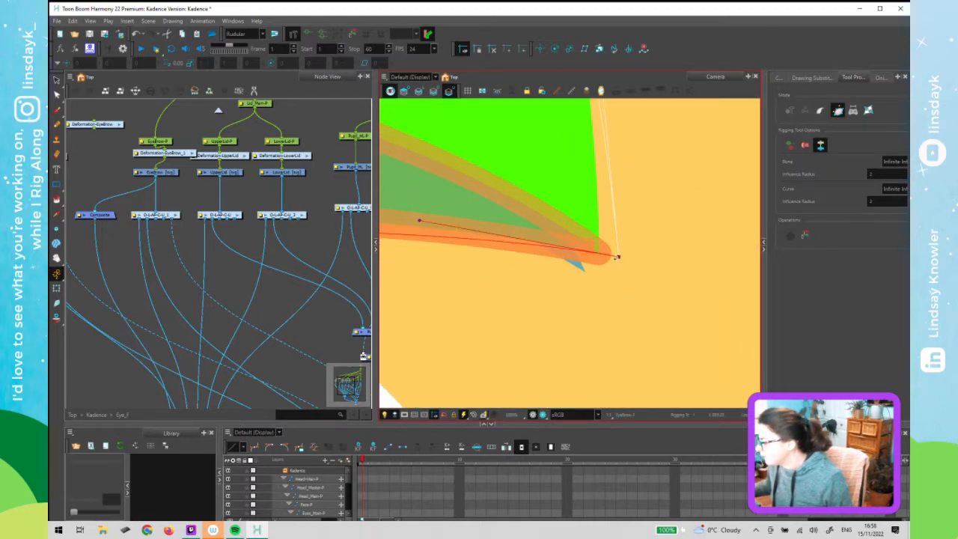
left_click_drag(618, 256, 612, 259)
scroll(612, 259, "down", 3)
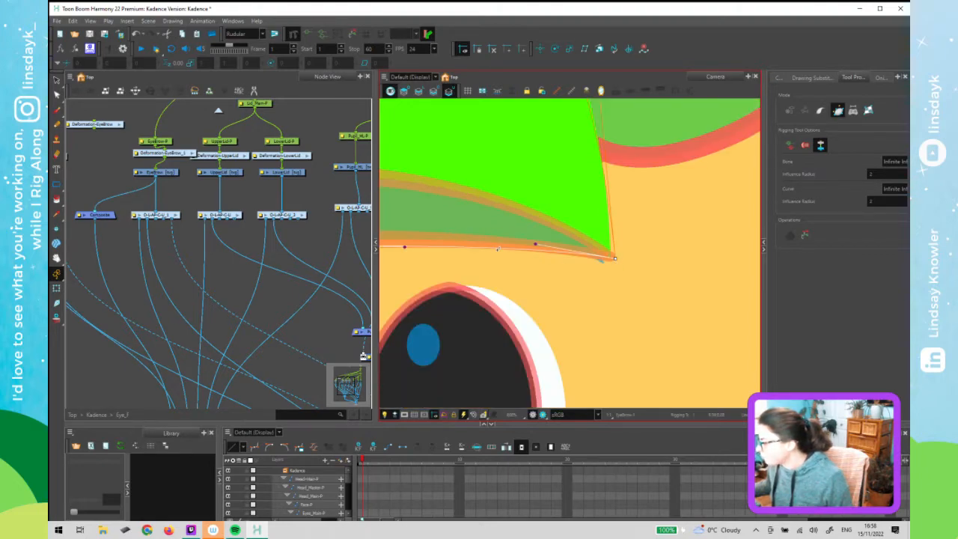
left_click_drag(423, 266, 600, 237)
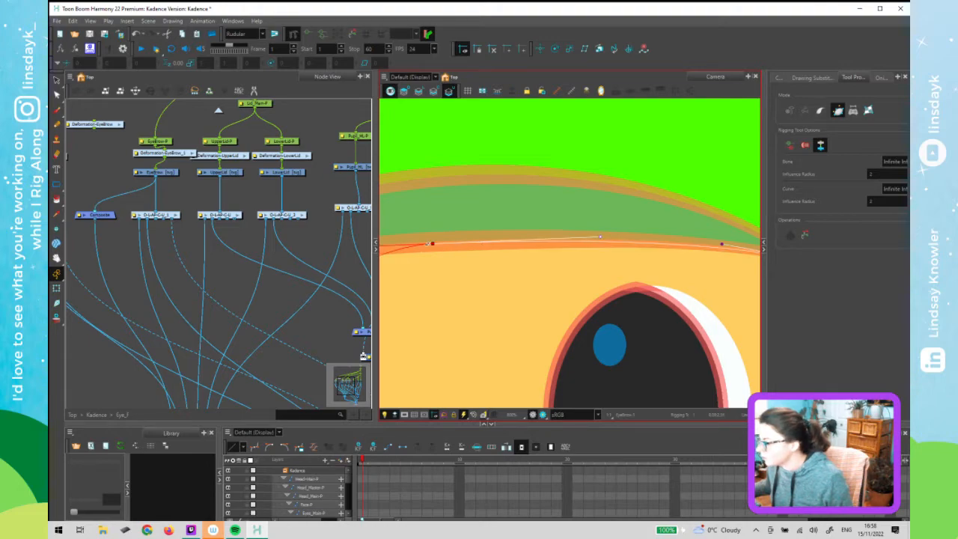
Reshape the envelope's lower-left curve along the brow's lower edge and fine-tune the left side handle
scroll(457, 244, "down", 3)
left_click_drag(459, 278, 668, 272)
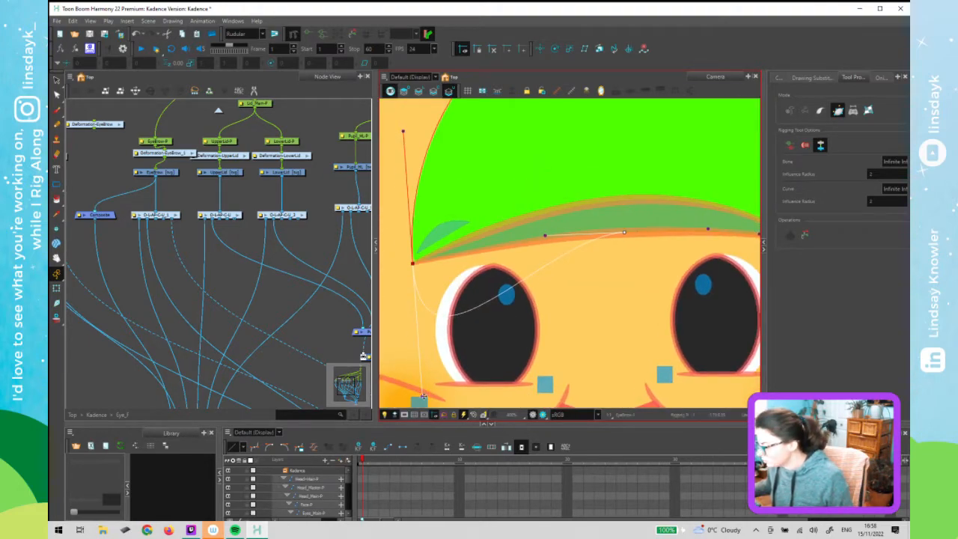
left_click_drag(469, 246, 484, 252)
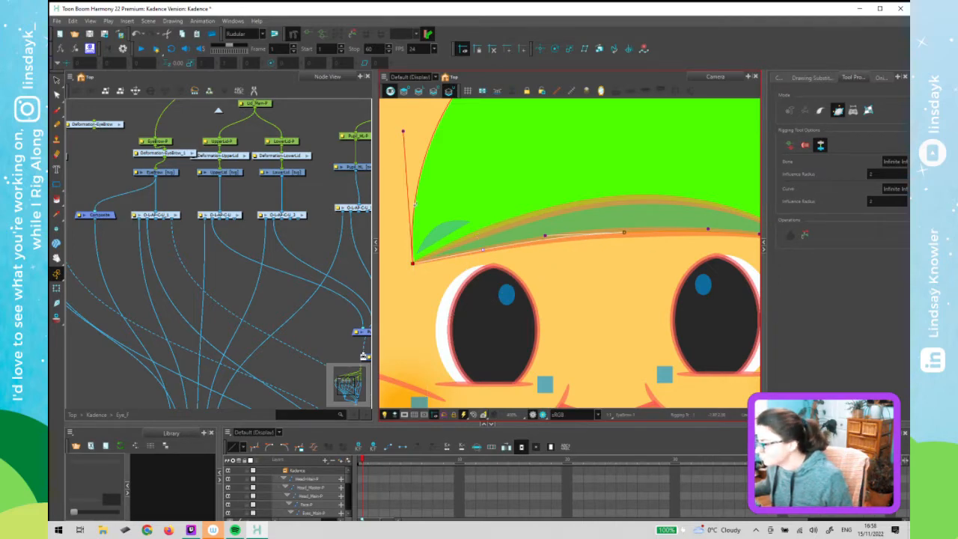
left_click_drag(404, 129, 406, 129)
Refine the handles at the peak and right side so the envelope follows the dome's right edge
scroll(555, 199, "down", 2)
left_click_drag(592, 242, 571, 332)
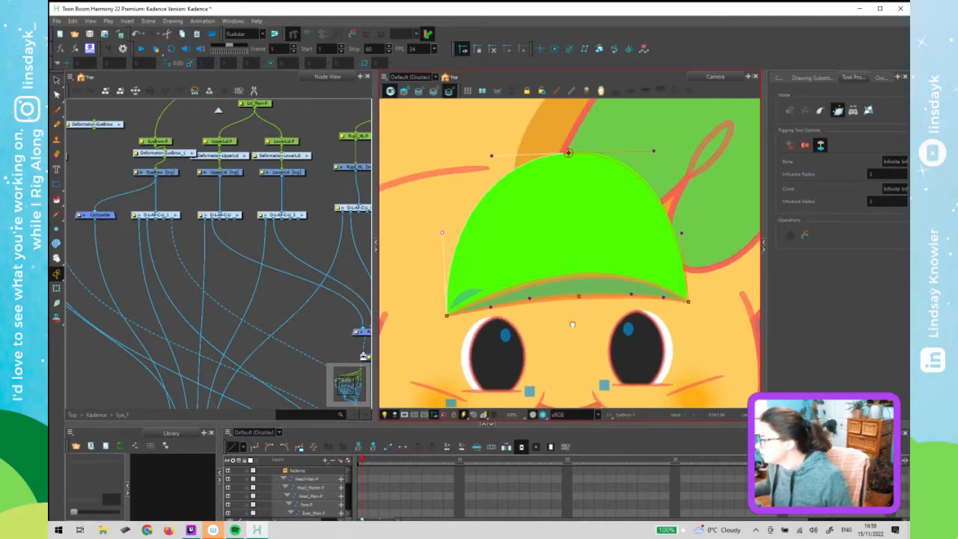
left_click(654, 158)
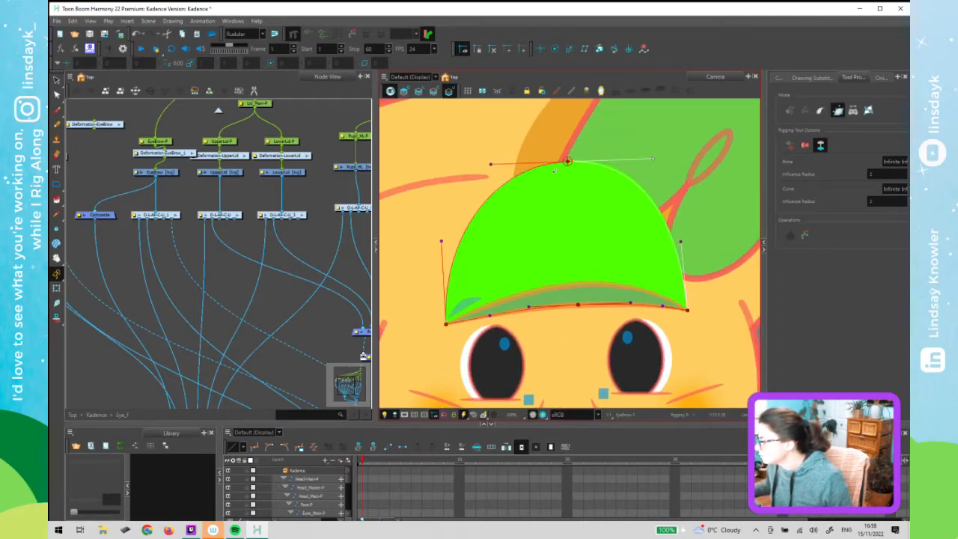
left_click_drag(681, 243, 682, 238)
Try to add an inner envelope curve from the right corner along the brow's upper edge, linking its middle point to the existing outline
left_click(688, 310)
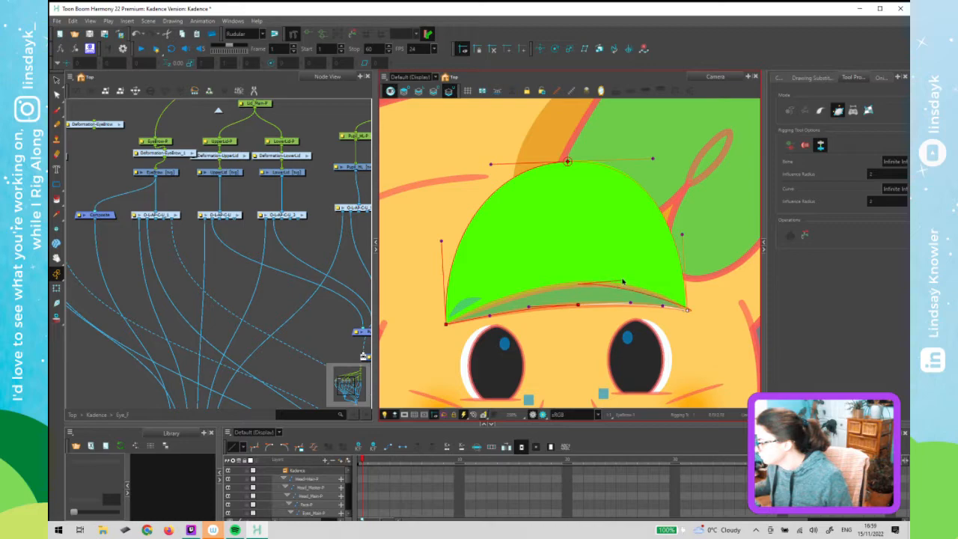
left_click(577, 284)
left_click_drag(712, 314, 668, 297)
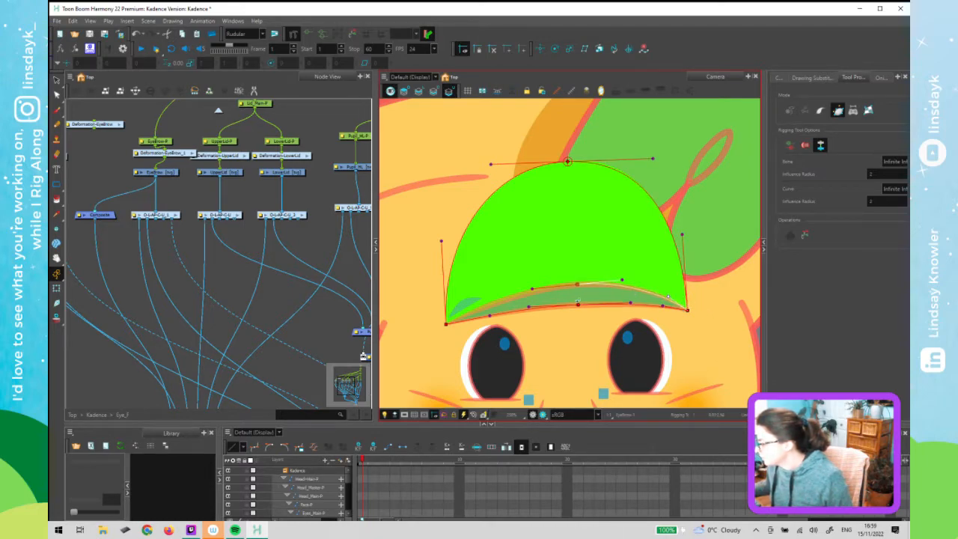
left_click(446, 323)
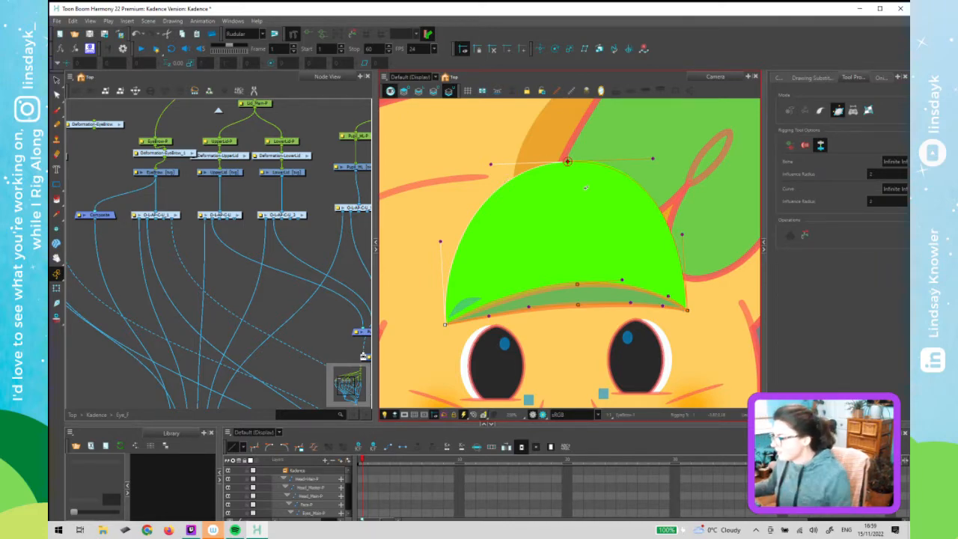
left_click(578, 284)
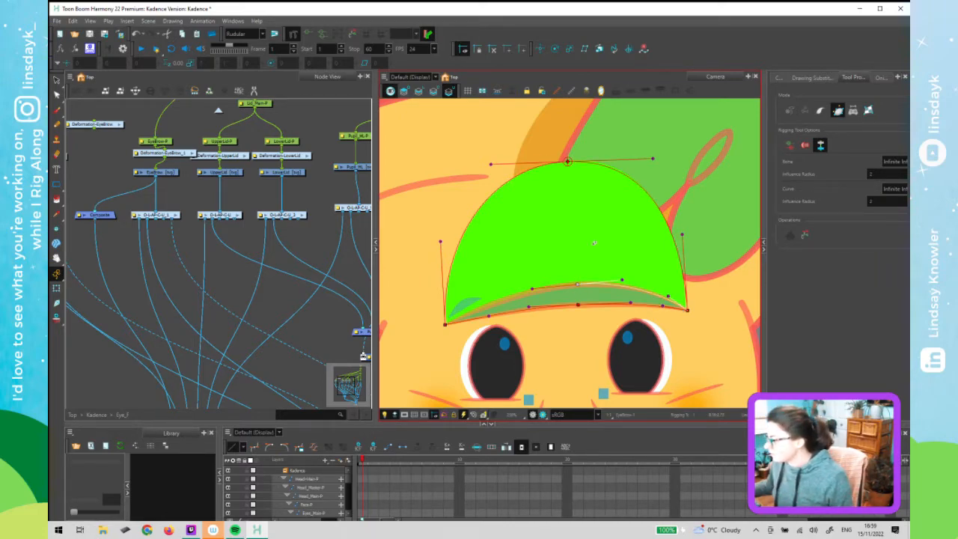
left_click(568, 161)
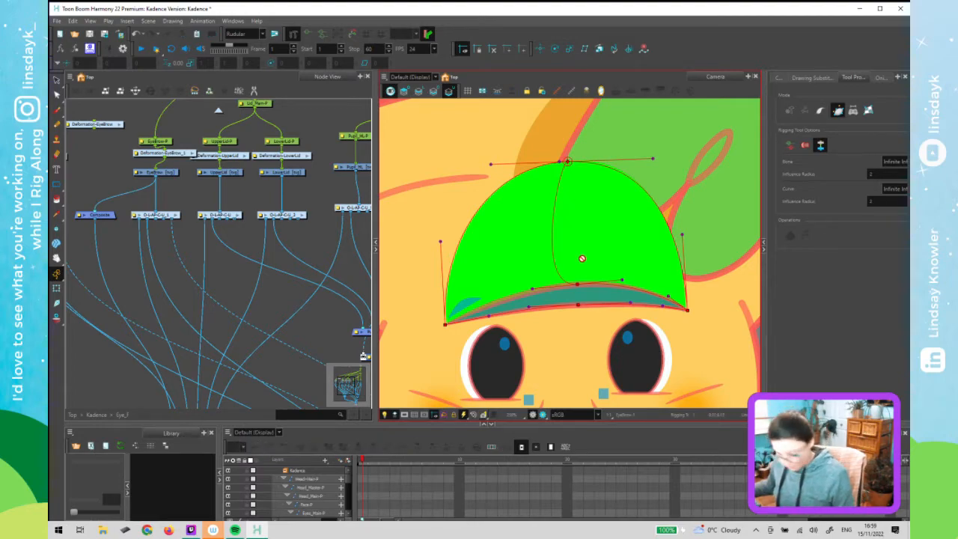
Delete the new Deformation-EyeBrow_1 group from the node network
left_click(180, 155)
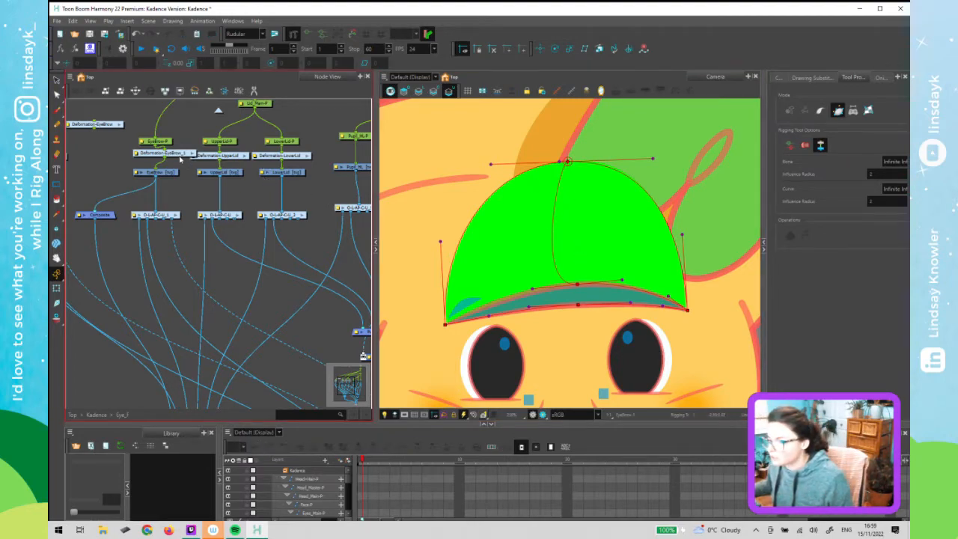
key("Delete")
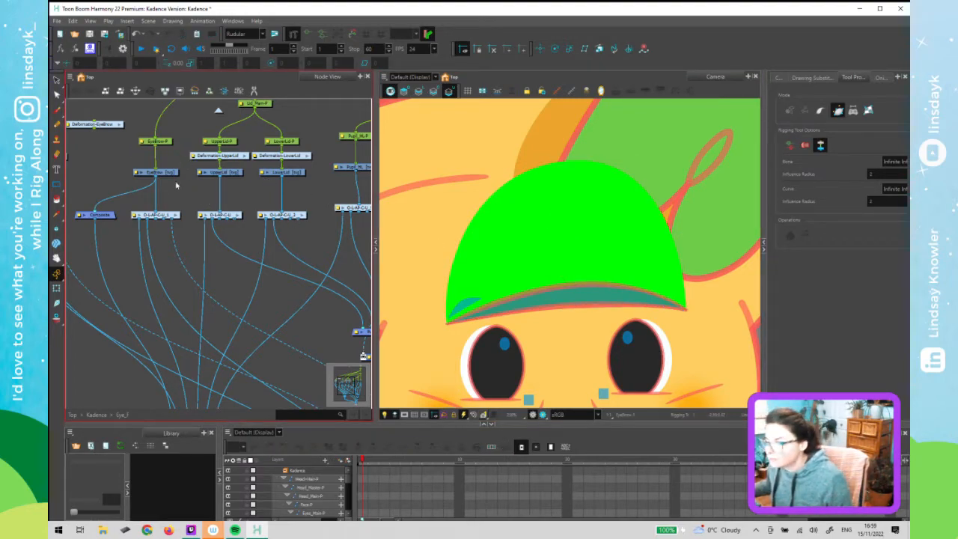
Draw a new envelope deformer on the EyeBrow drawing, from the left corner along the lower edge to the right corner, over the peak and back
left_click(170, 176)
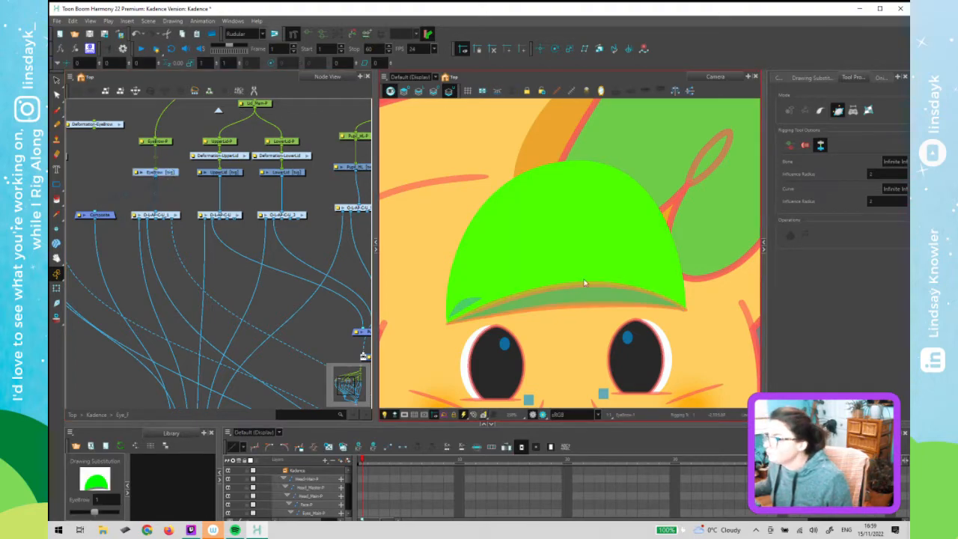
left_click(468, 299)
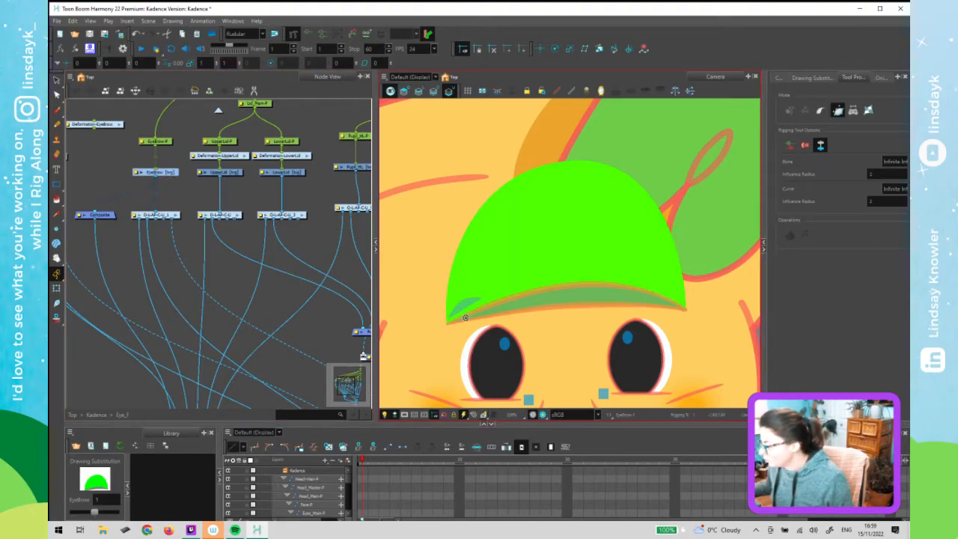
left_click(465, 318)
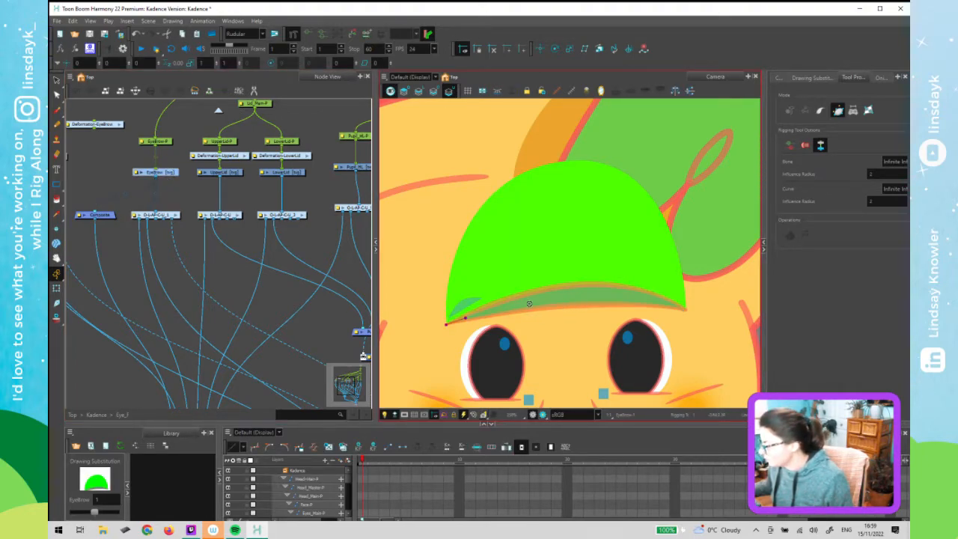
left_click(577, 305)
left_click(683, 307)
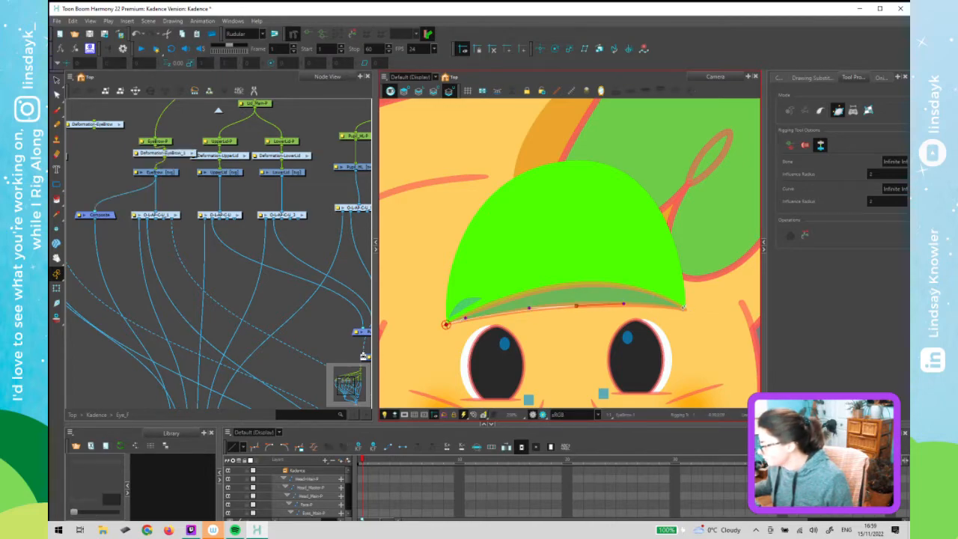
left_click_drag(669, 310, 660, 308)
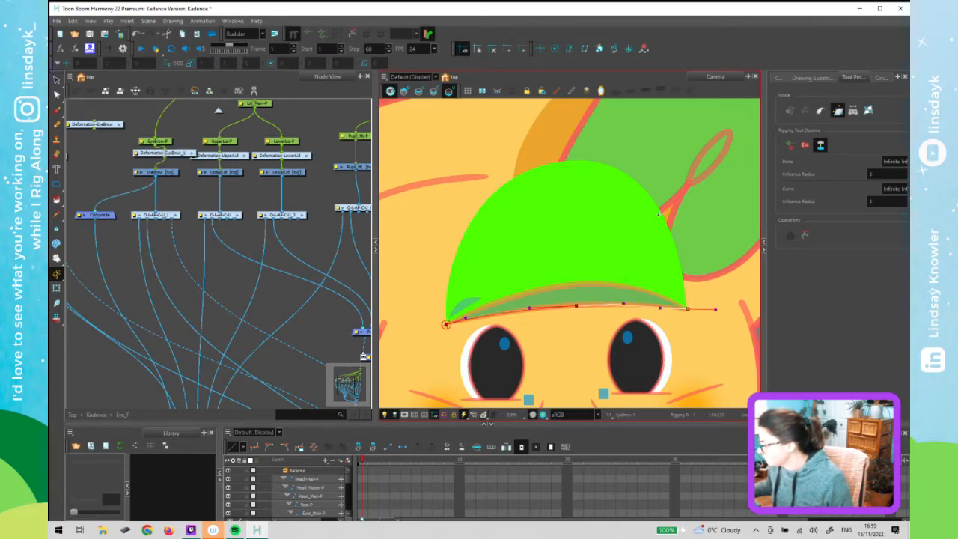
left_click_drag(569, 161, 664, 152)
left_click_drag(446, 324, 443, 268)
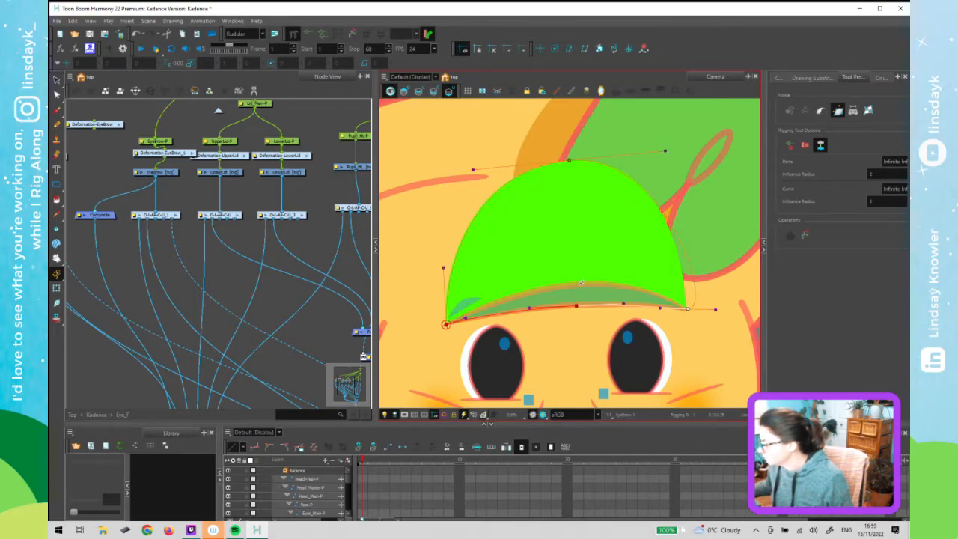
Add an inner envelope curve between the right and left corners through the brow's upper middle, and shape its handles along the upper edge
left_click(621, 286)
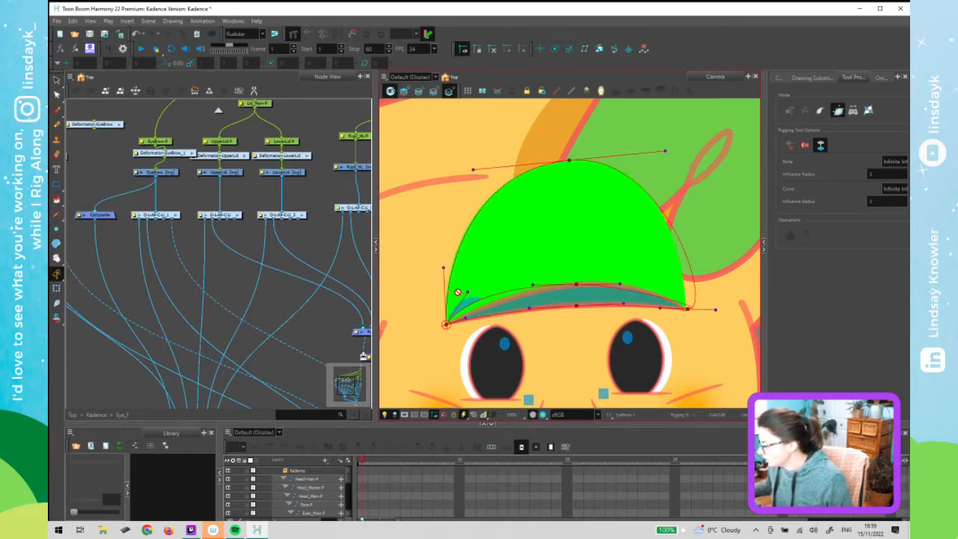
left_click_drag(469, 291, 479, 303)
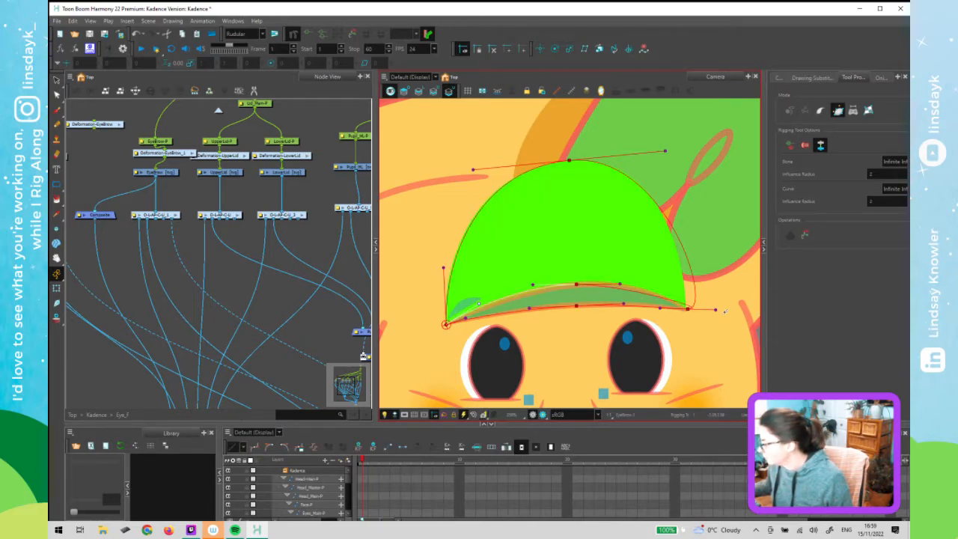
left_click_drag(660, 291, 642, 291)
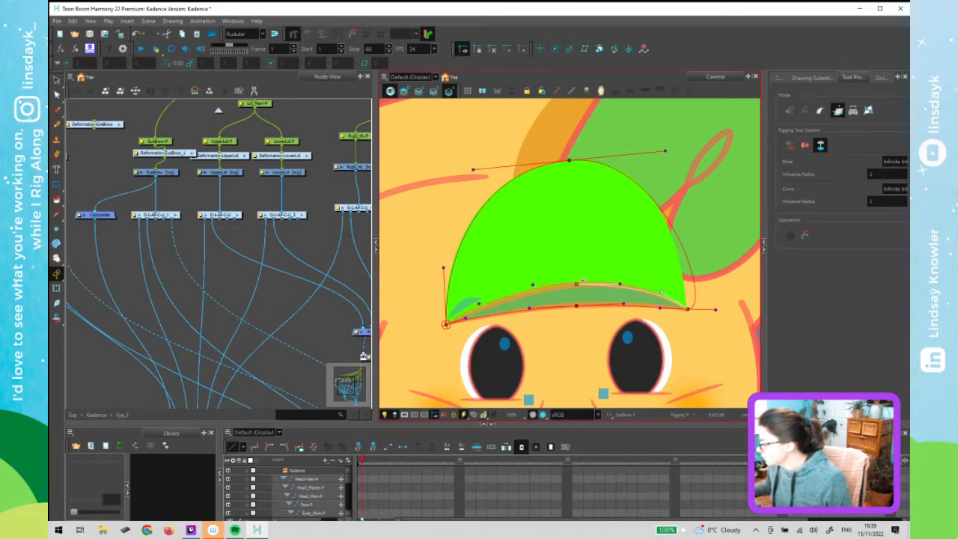
left_click(534, 288)
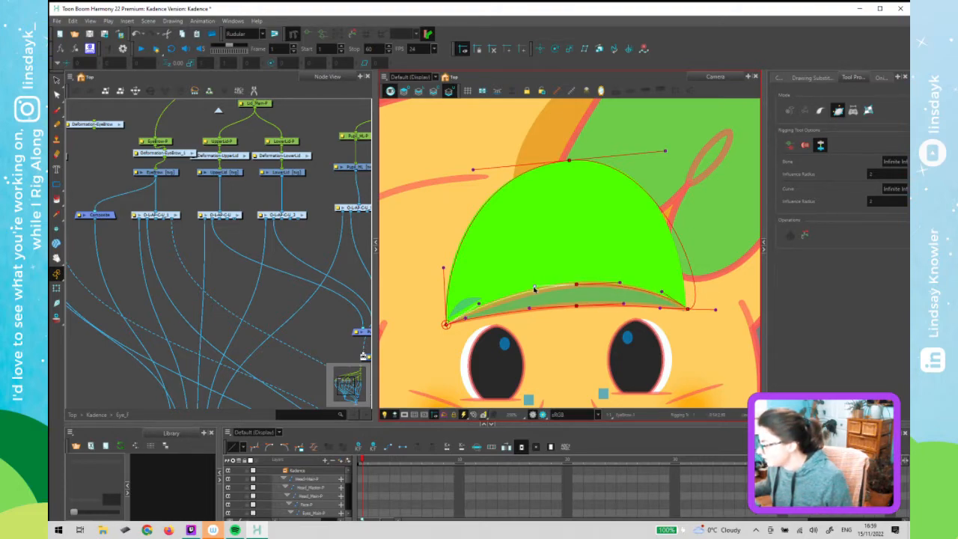
Fit the envelope's right side to the dome, moving the right corner point to the brow tip and angling its lower-edge handle upward
left_click(682, 286)
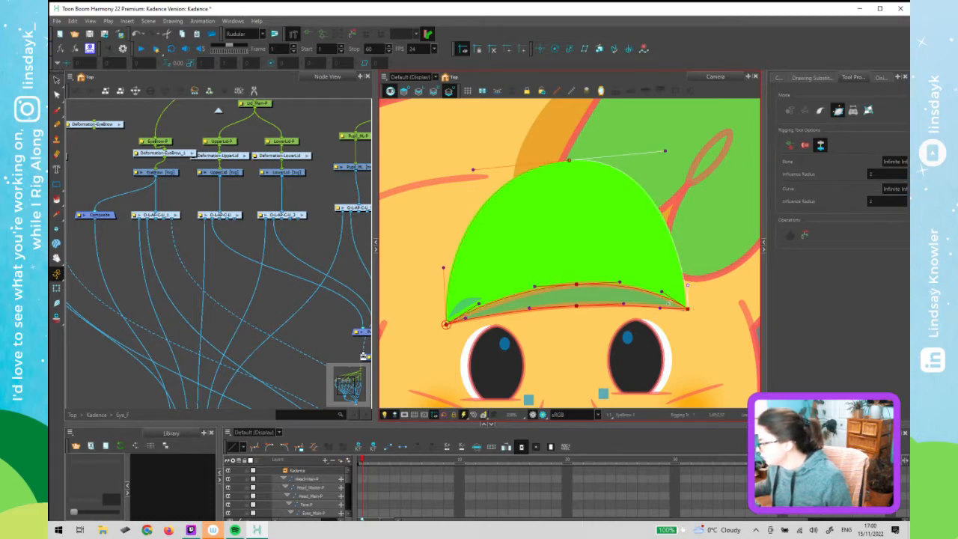
scroll(694, 313, "up", 5)
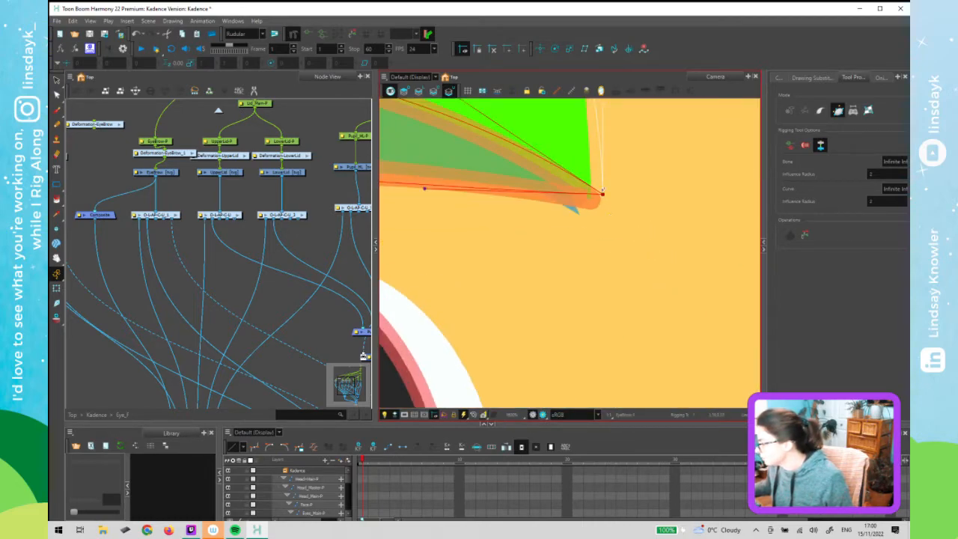
left_click_drag(603, 194, 603, 205)
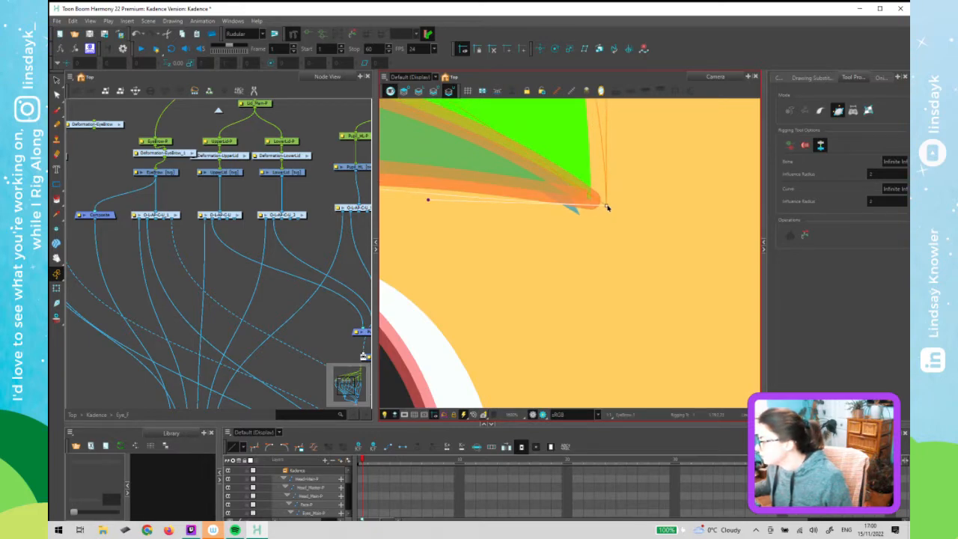
left_click_drag(427, 186, 426, 173)
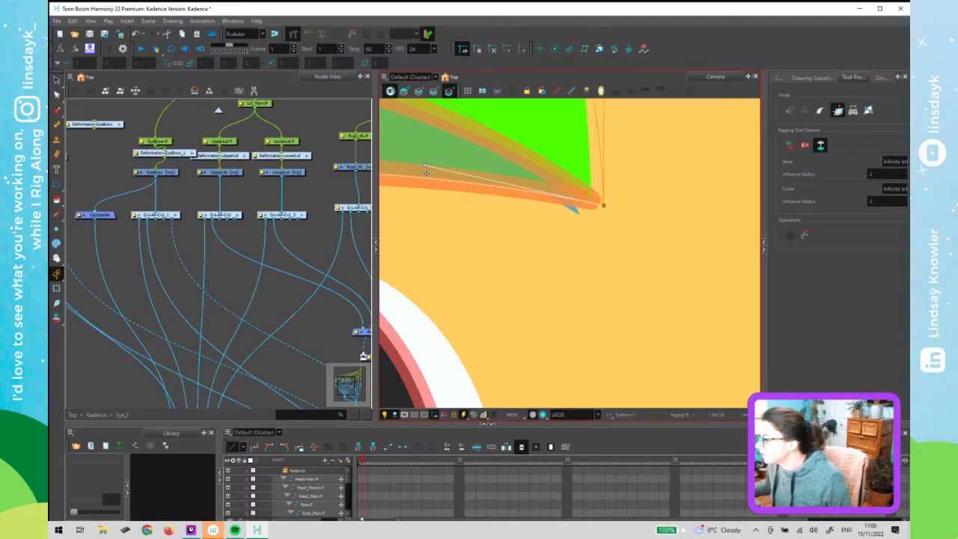
Move the envelope's left corner point slightly outward, past the brow's left tip
scroll(426, 173, "down", 5)
left_click_drag(506, 203, 682, 255)
left_click_drag(493, 234, 647, 231)
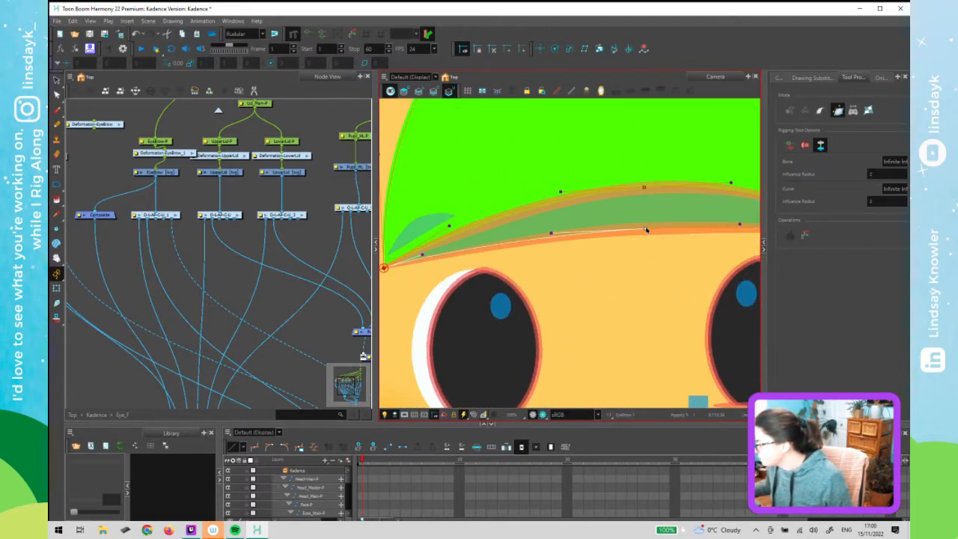
left_click_drag(397, 266, 479, 255)
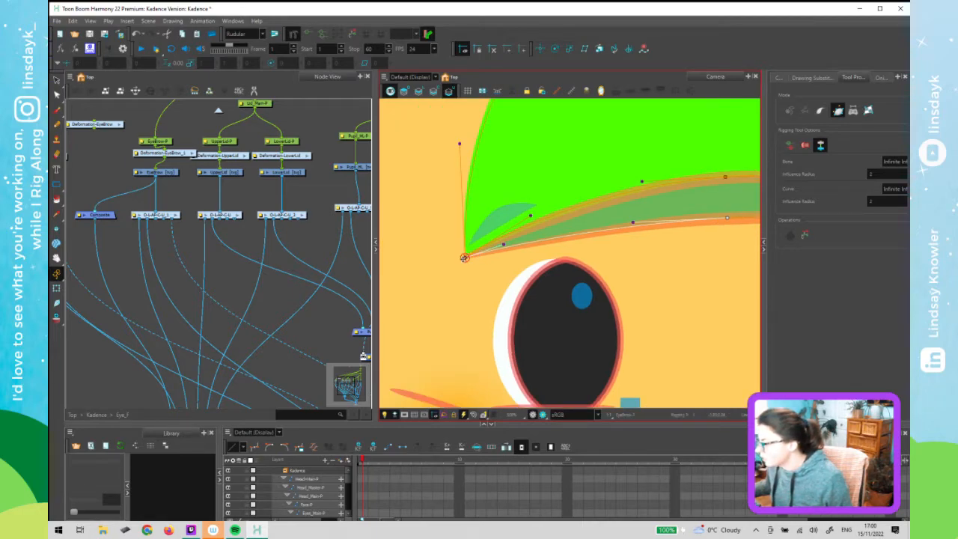
scroll(464, 257, "up", 4)
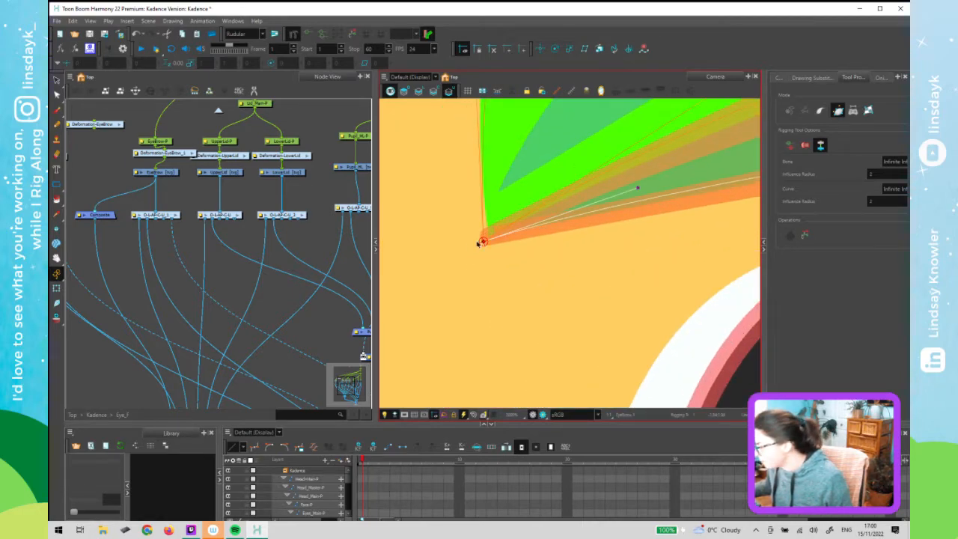
left_click_drag(479, 243, 474, 244)
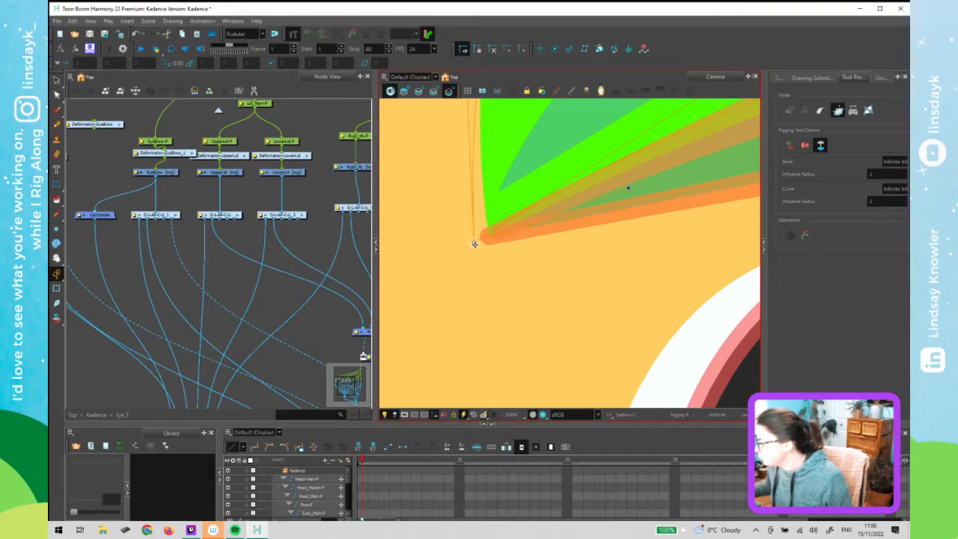
scroll(475, 244, "down", 5)
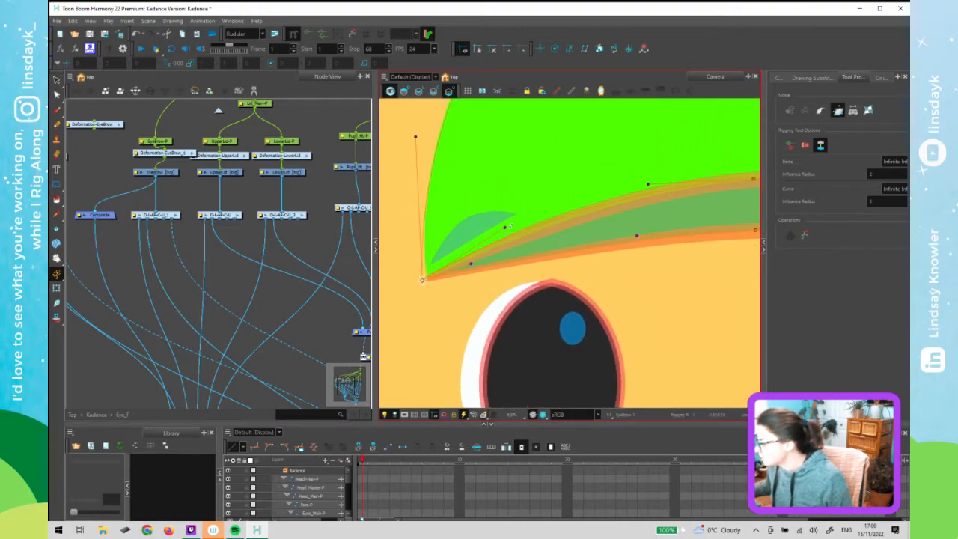
Shift the inner curve's middle point slightly right, then refit the dome's right side with a longer corner handle and a shorter peak handle
scroll(572, 234, "down", 4)
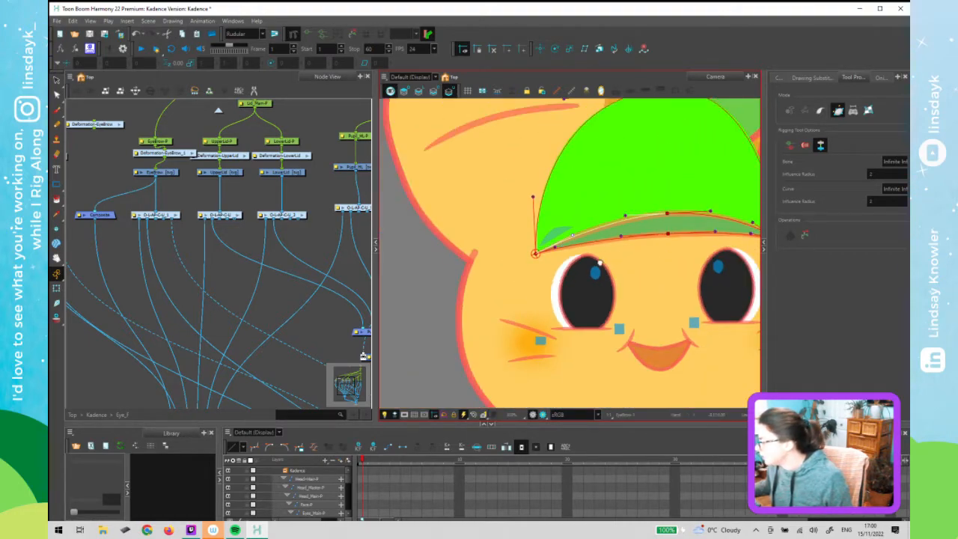
left_click_drag(680, 251, 582, 287)
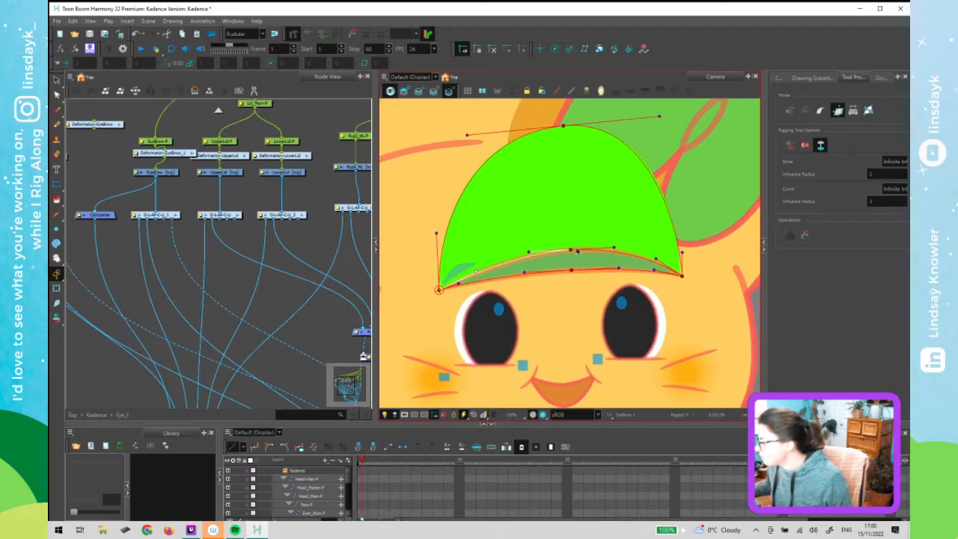
left_click_drag(571, 250, 575, 250)
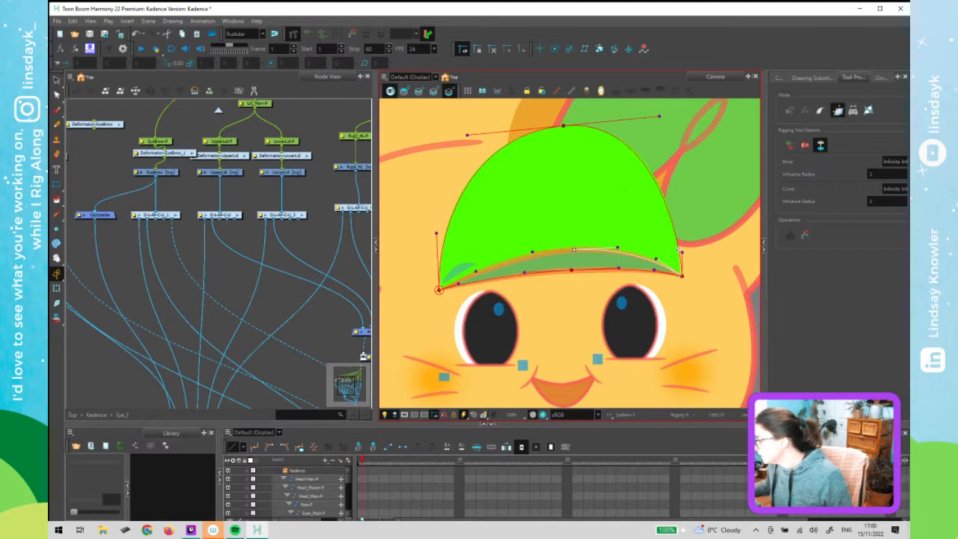
left_click(678, 219)
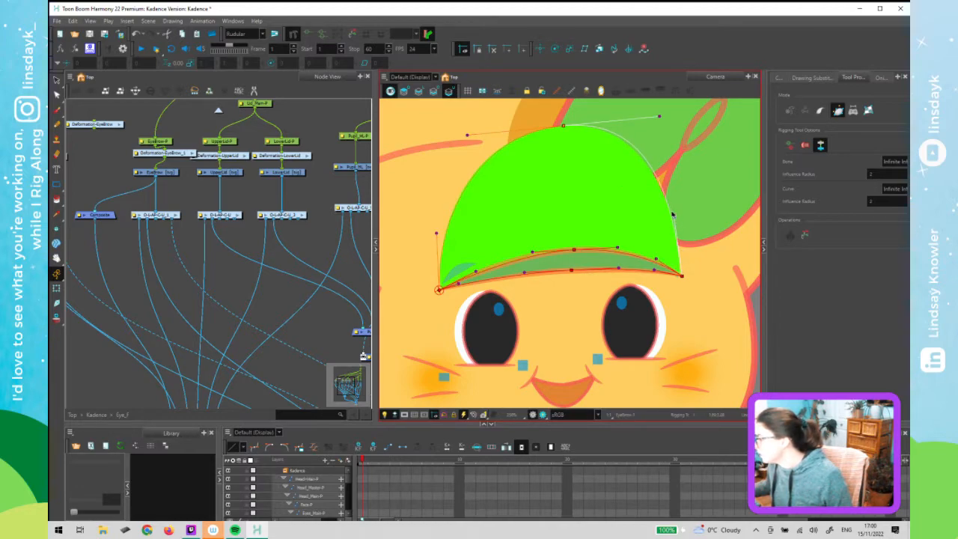
left_click_drag(658, 117, 653, 119)
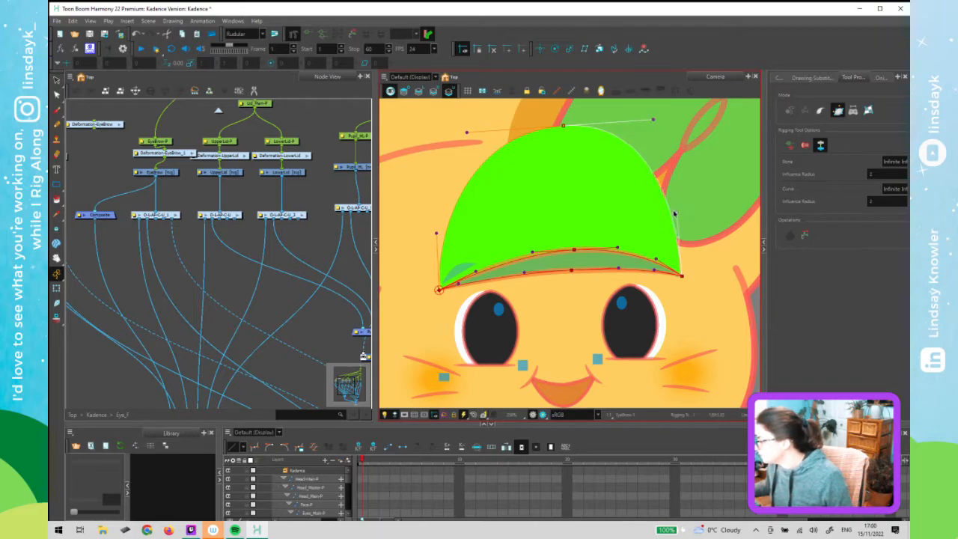
scroll(673, 212, "down", 2)
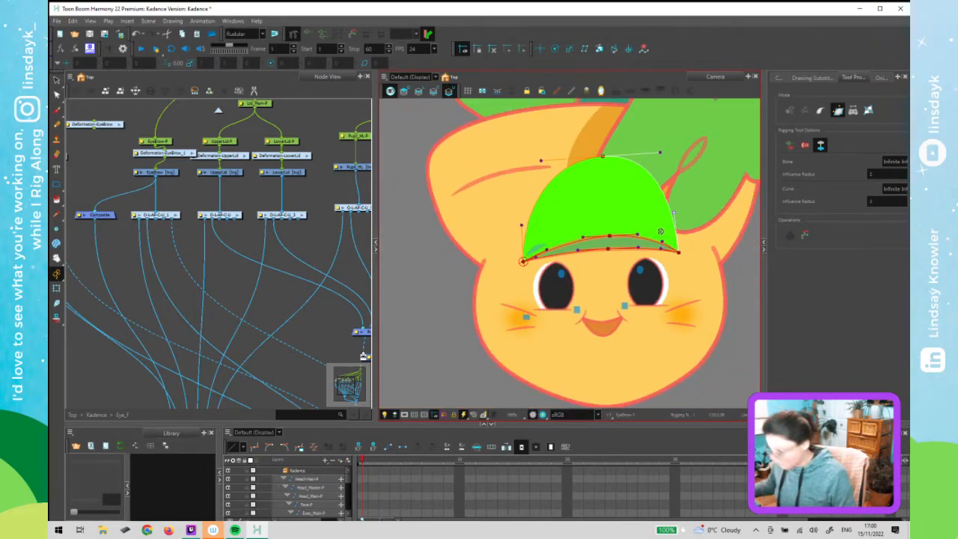
Test the deformer with the Transform tool by pulling the lower edge's middle point down and the inner curve's middle point up
key("shift+t")
scroll(591, 275, "up", 3)
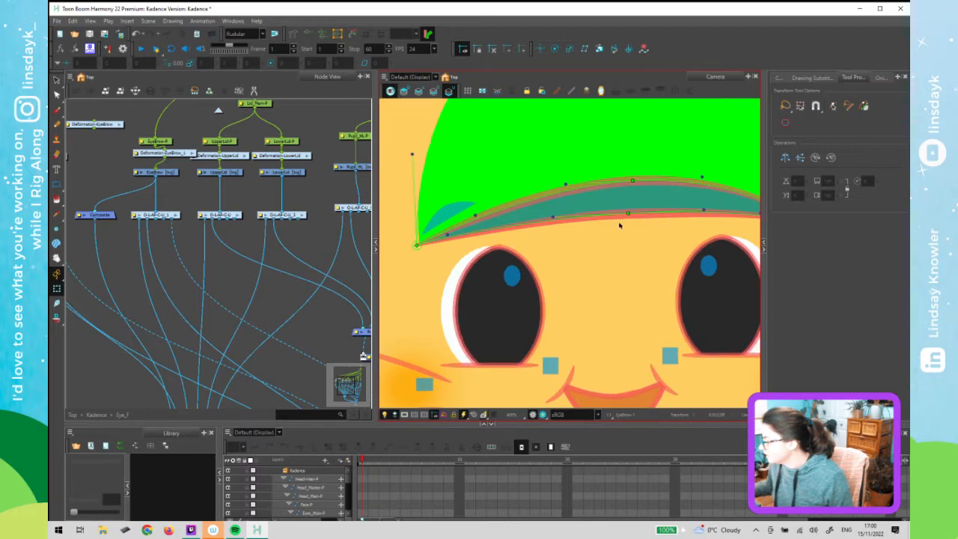
left_click_drag(628, 214, 638, 284)
left_click_drag(632, 179, 629, 140)
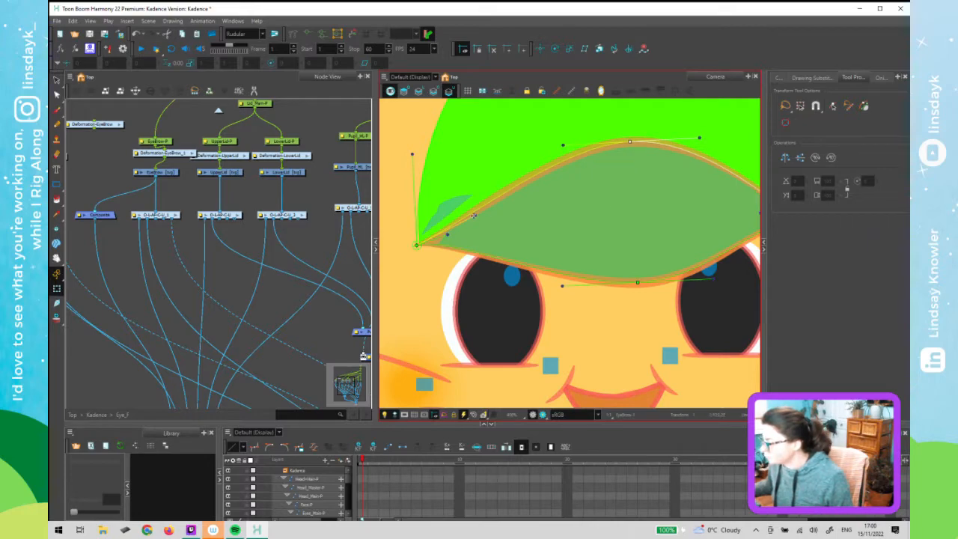
Round the posed brow's ends by angling the left corner's upper and lower handles apart and raising the right corner's inner-curve handle
left_click_drag(476, 214, 443, 196)
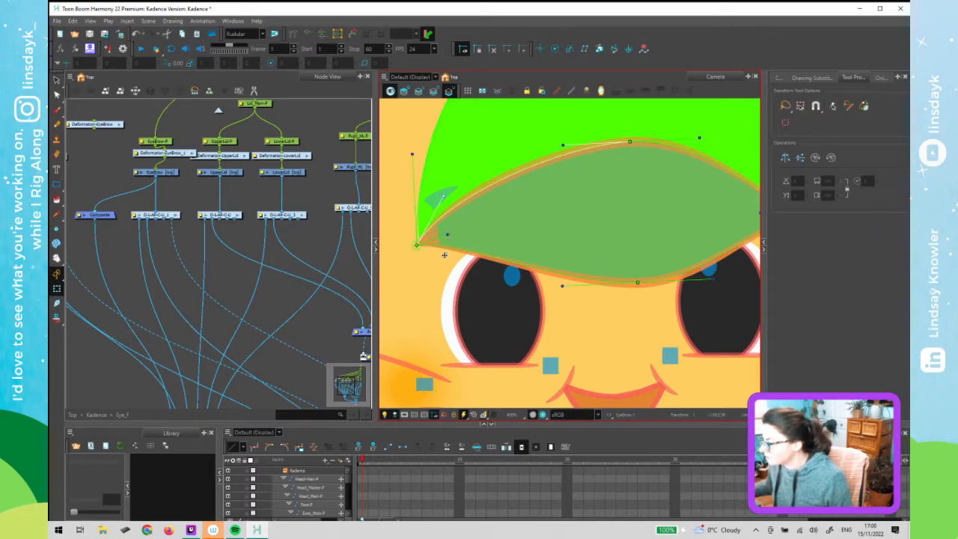
scroll(438, 253, "up", 3)
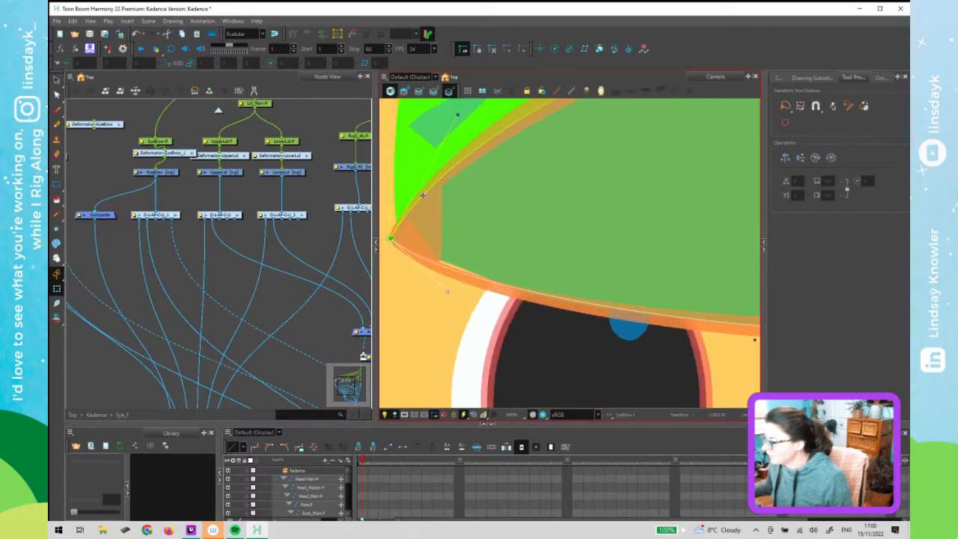
scroll(443, 205, "down", 5)
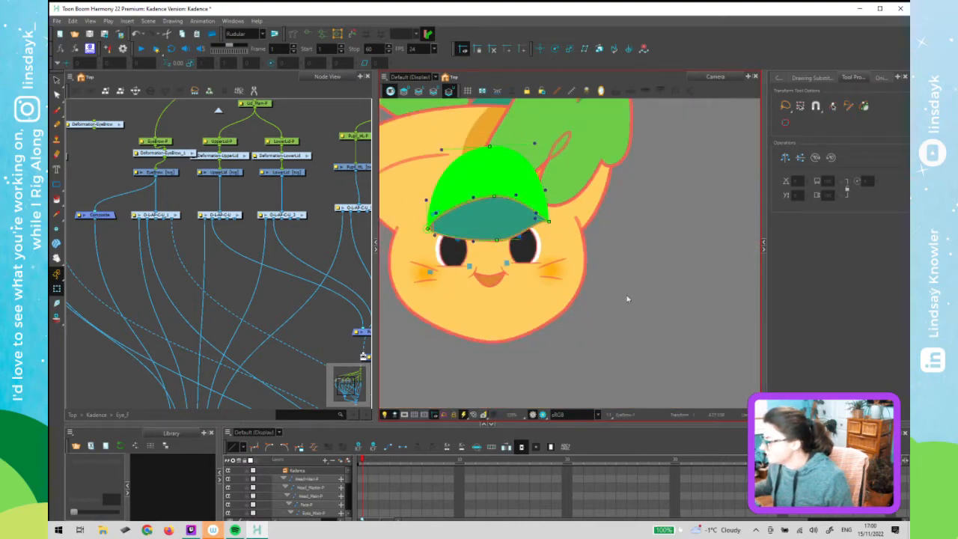
mouse_move(536, 218)
left_mouse_down()
mouse_move(536, 239)
mouse_move(537, 207)
left_mouse_up()
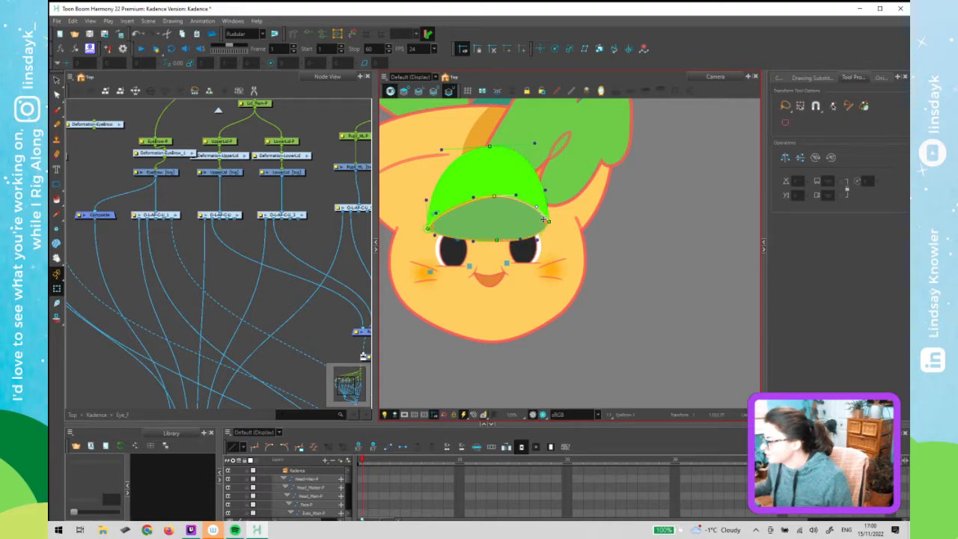
Show the rendered view of the face and centre it on the deformed eyebrow
scroll(540, 218, "up", 4)
scroll(591, 273, "down", 2)
key("space")
left_click_drag(491, 280, 539, 254)
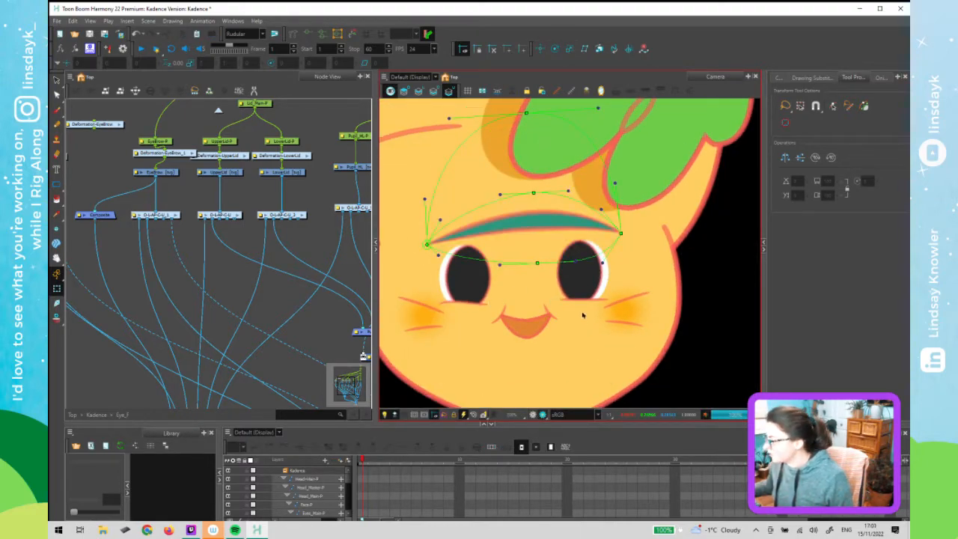
Disconnect the EyeBrow drawing from the Composite node to inspect the rendered brow, and reconnect it
left_click(97, 213)
left_click_drag(95, 208, 83, 180)
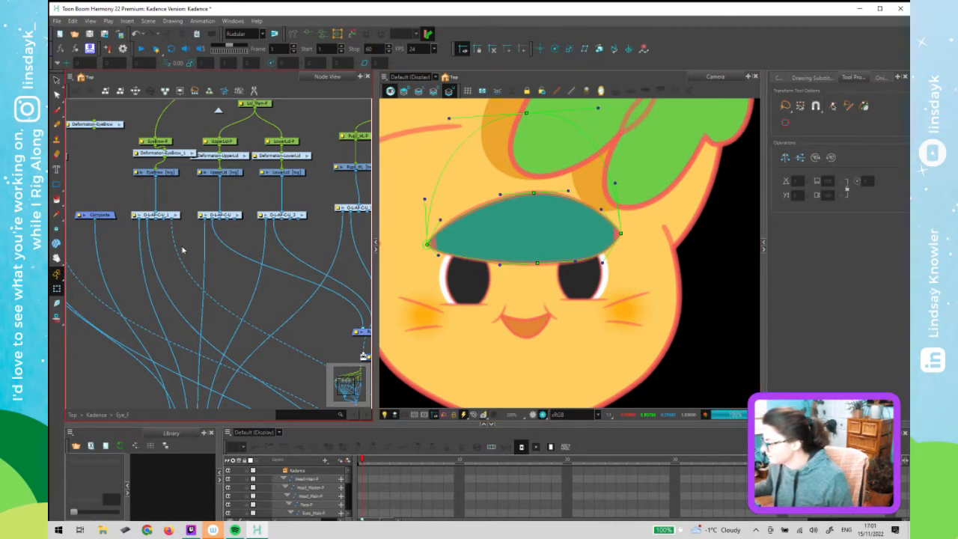
left_click(665, 245)
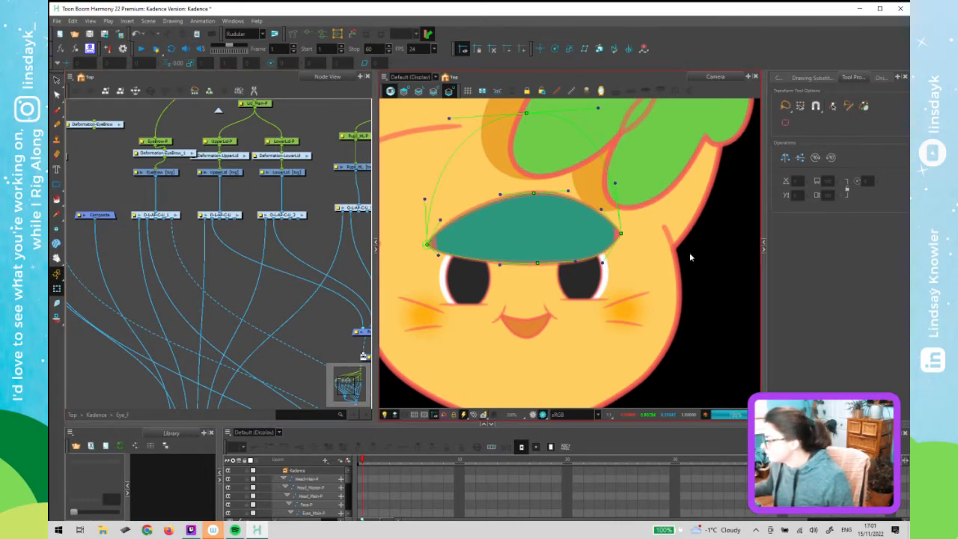
left_click(622, 241)
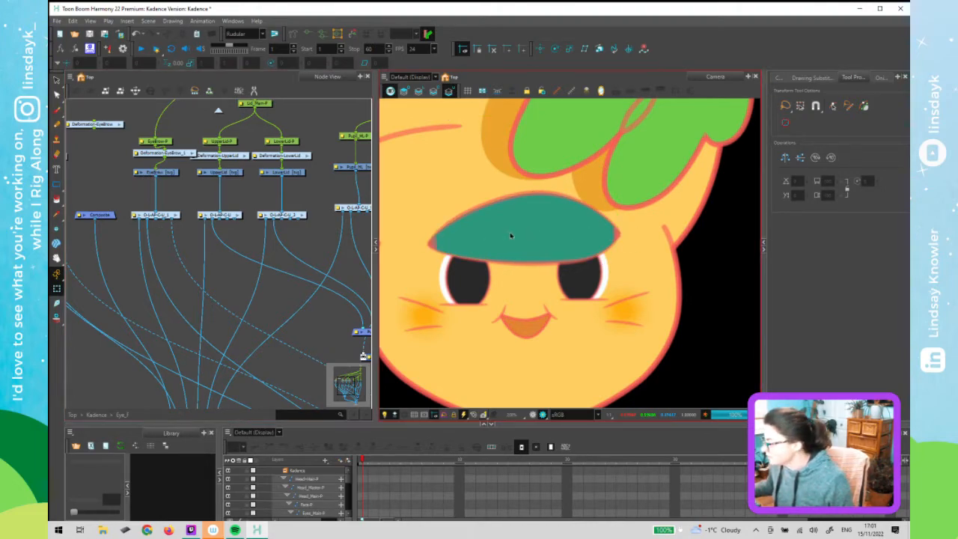
left_click_drag(156, 176, 95, 212)
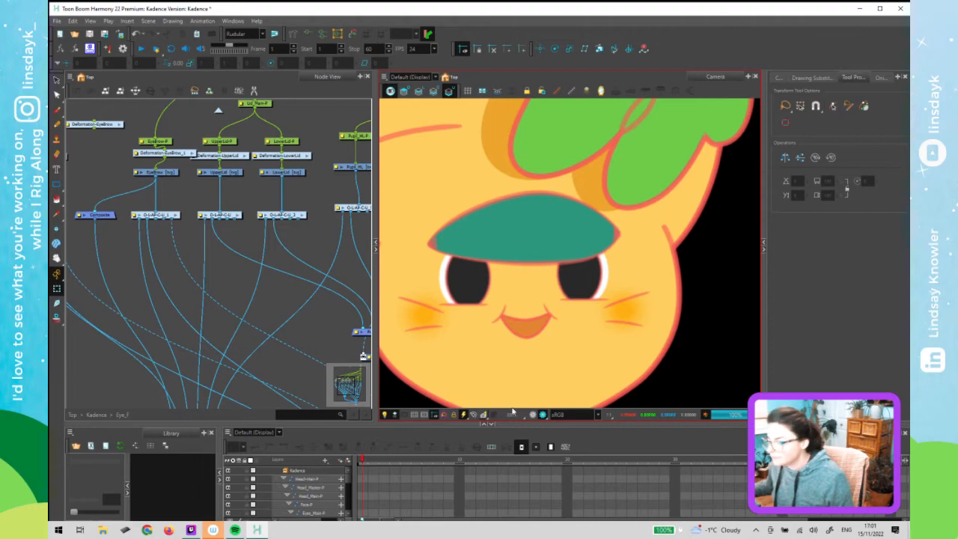
Return to the working view and, with the Rigging tool, move the EyeBrow envelope's left corner inside the stroke tip, aligning its lower-edge handle
left_click(441, 233)
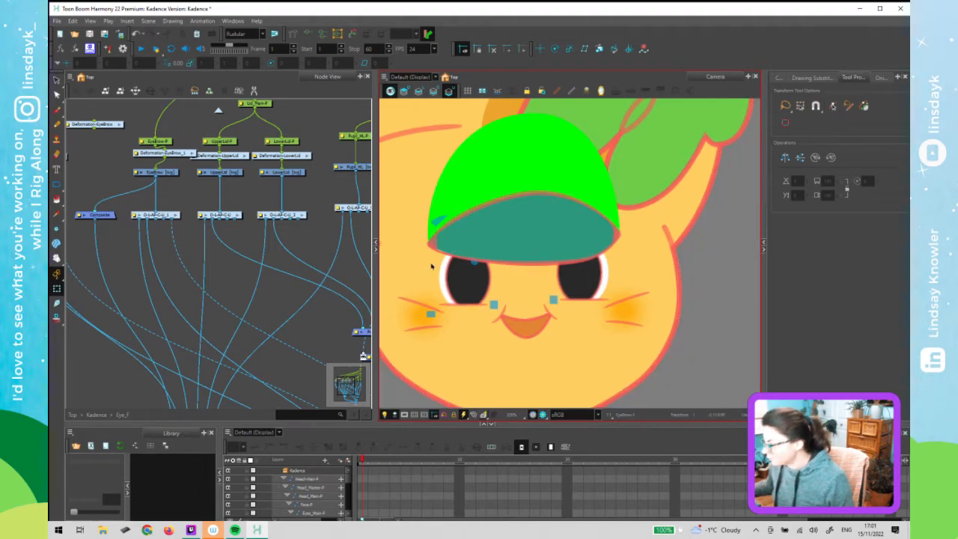
left_click(447, 210)
scroll(434, 239, "up", 2)
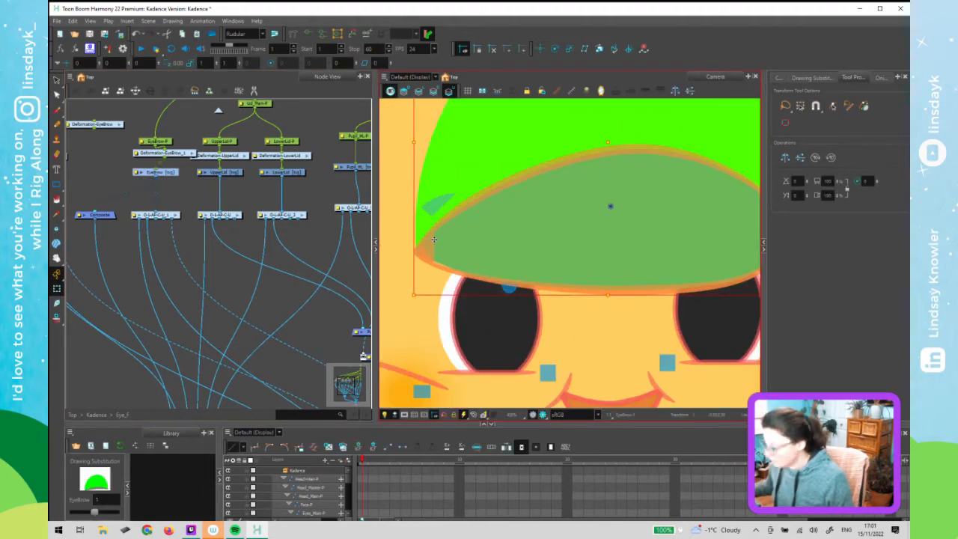
key("F11")
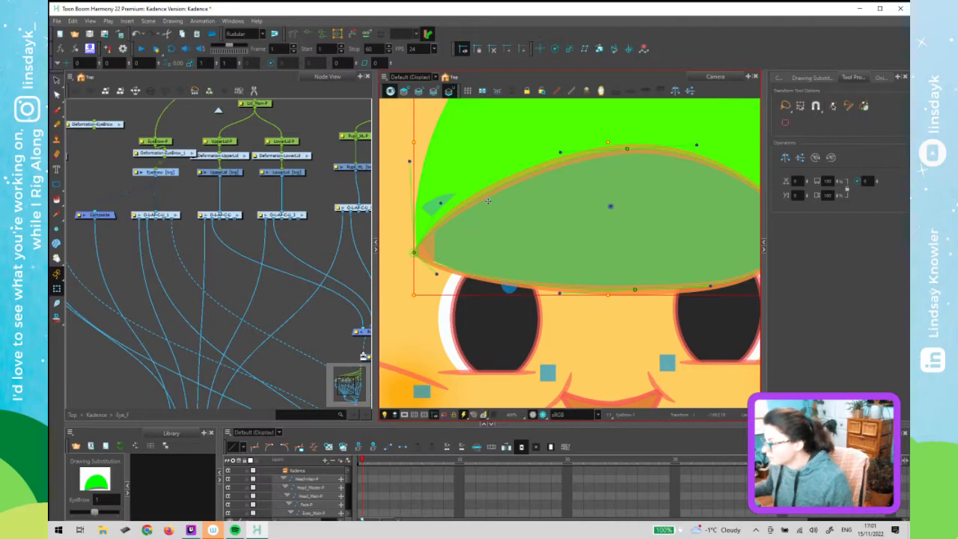
left_click(293, 35)
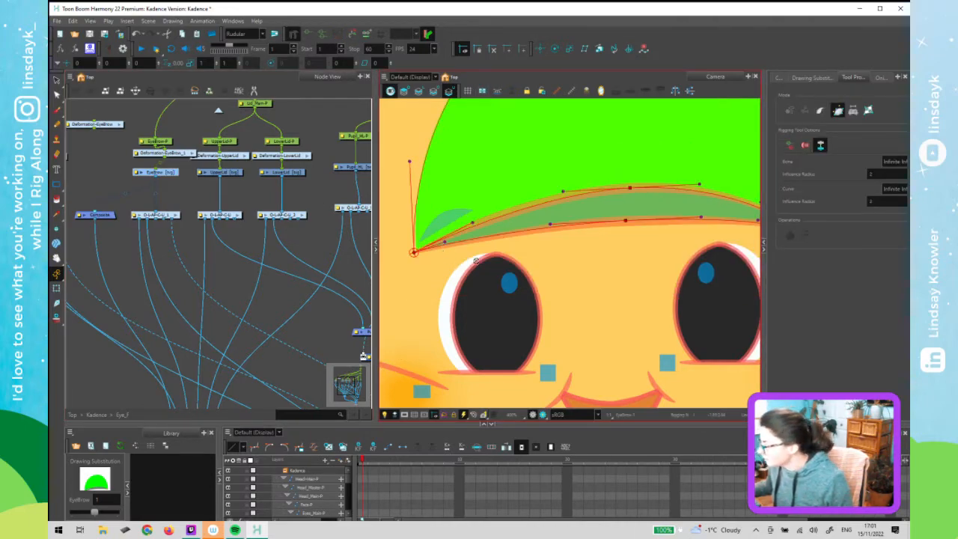
scroll(433, 244, "up", 4)
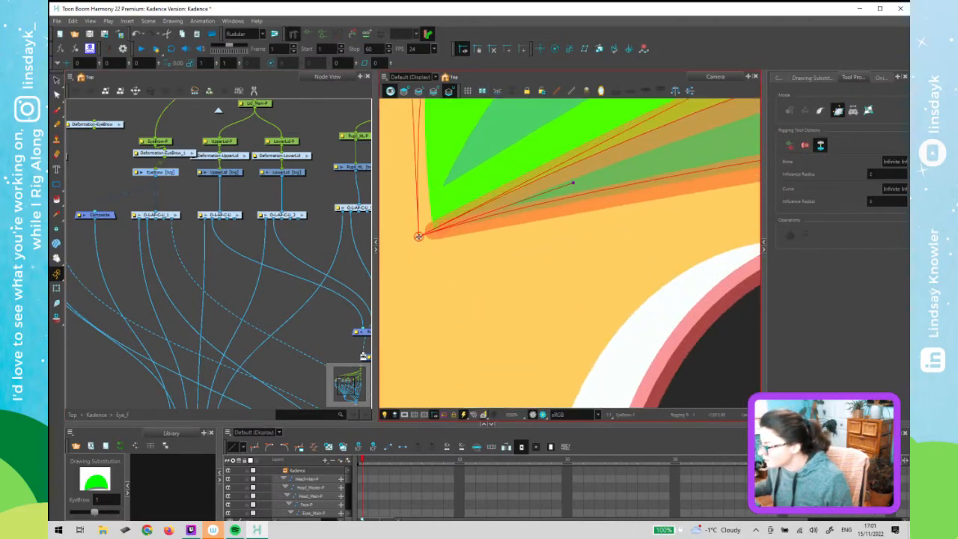
left_click_drag(421, 235, 440, 227)
left_click(607, 198)
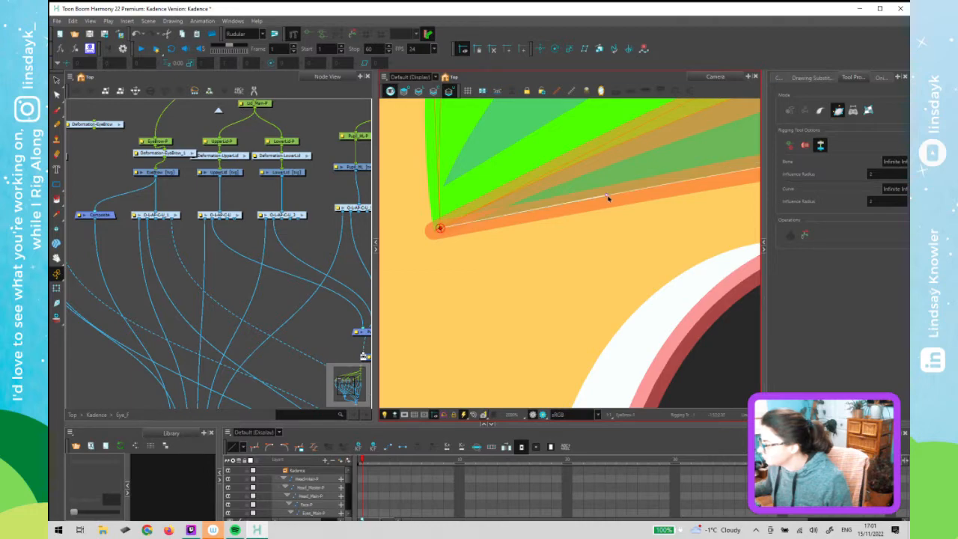
Move the envelope's right corner inward to the stroke's centre and realign its lower-edge and inner-curve handles with the brow lines
key("1")
left_click_drag(641, 192, 68, 280)
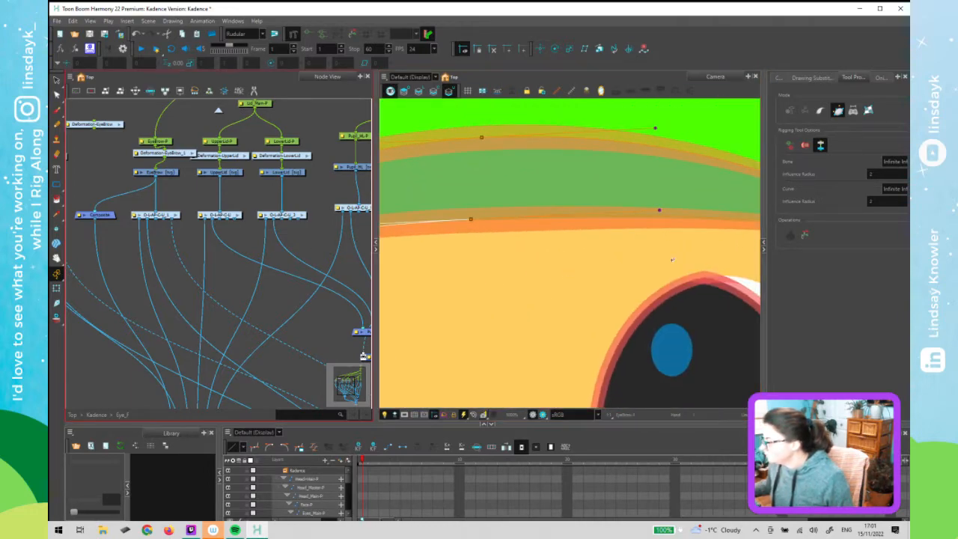
left_click_drag(671, 259, 402, 270)
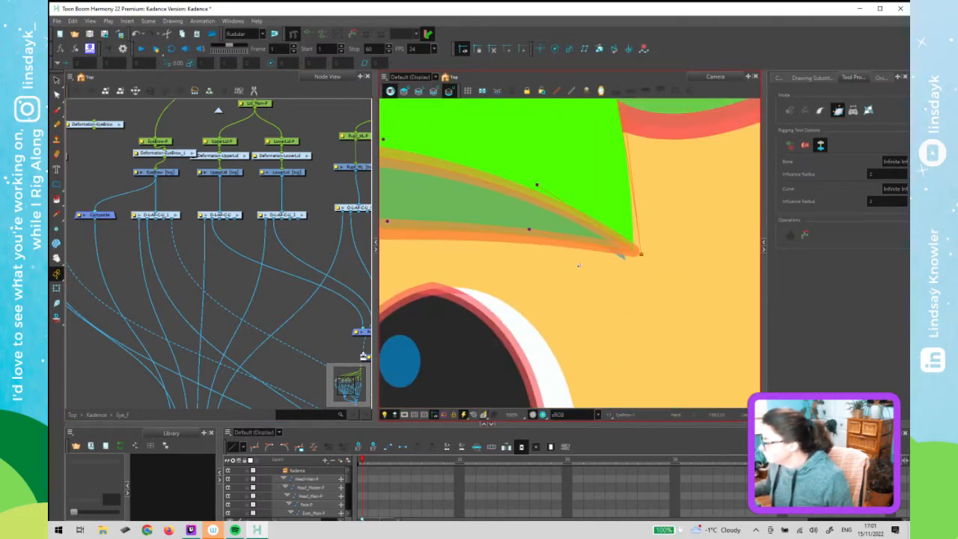
left_click_drag(639, 254, 632, 251)
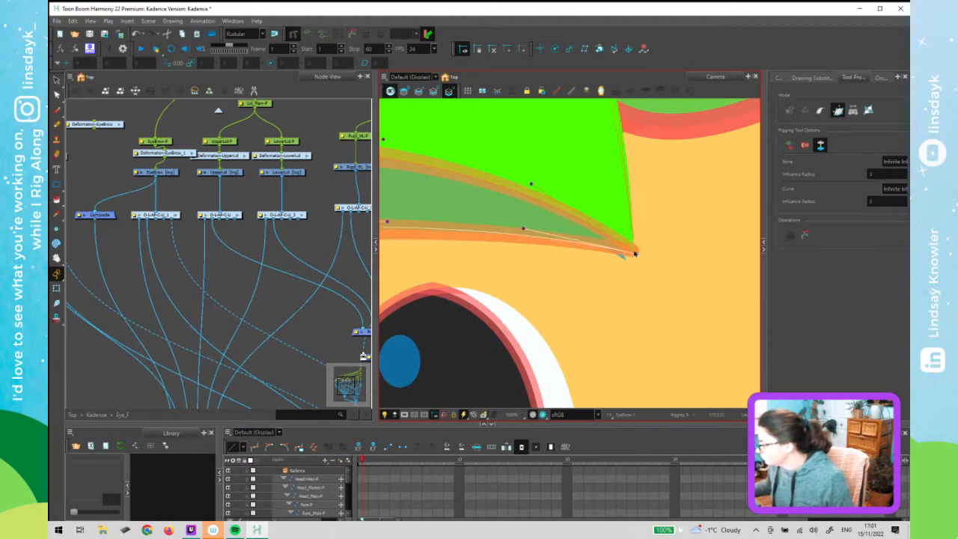
left_click_drag(520, 224, 520, 230)
left_click_drag(530, 180, 534, 184)
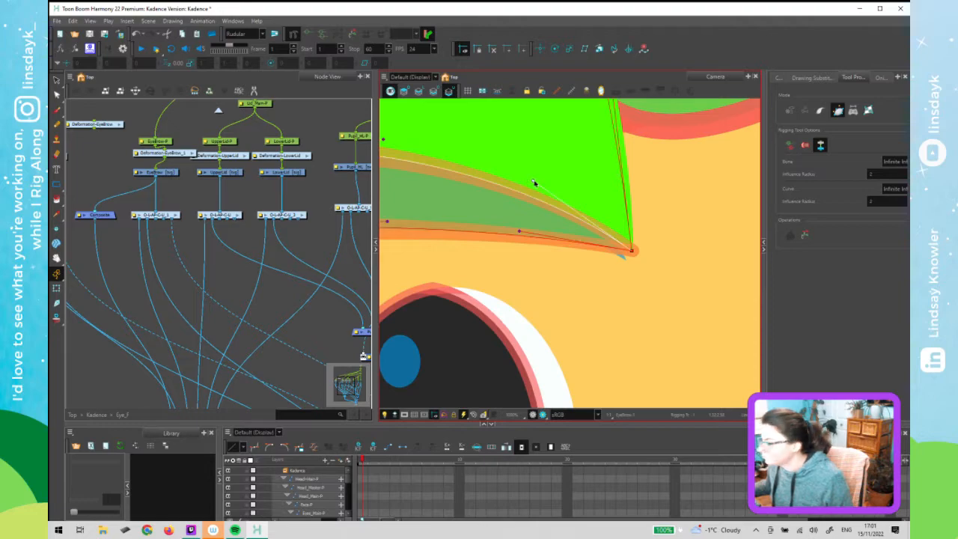
scroll(519, 274, "down", 3)
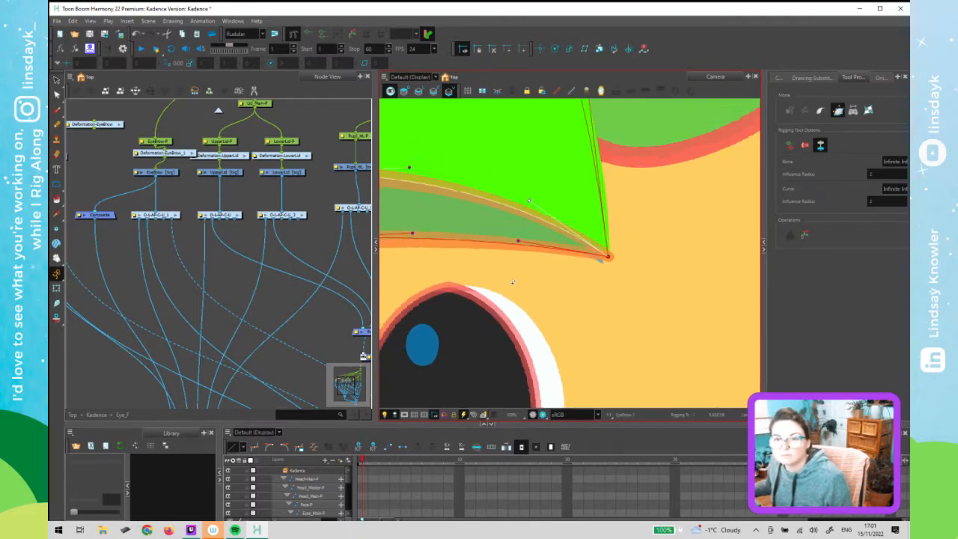
left_click_drag(484, 276, 633, 272)
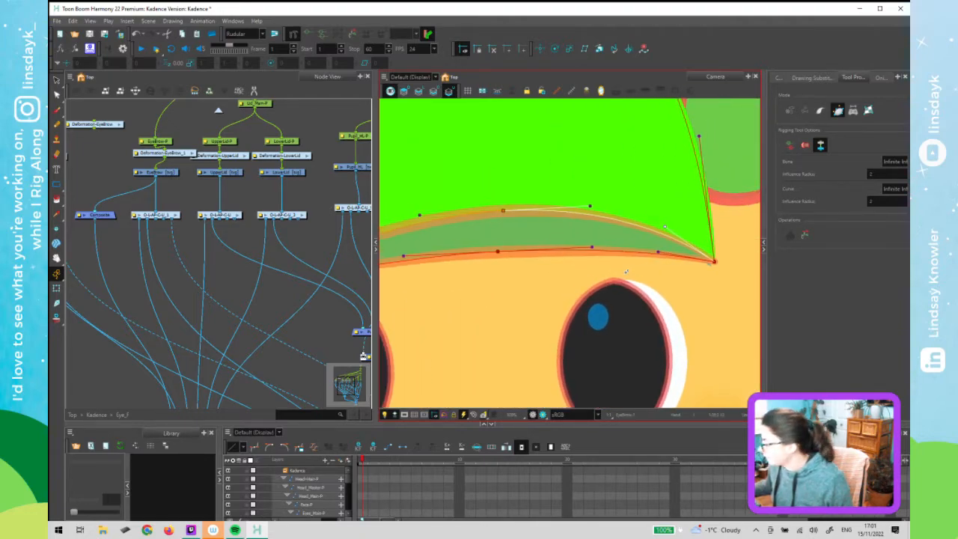
scroll(613, 265, "down", 3)
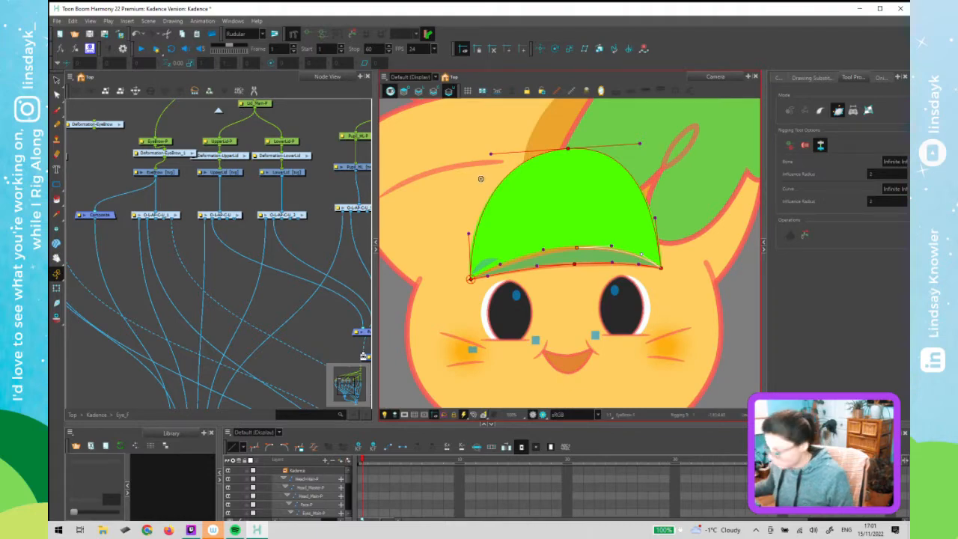
Check both deformed tips of the EyeBrow, and with the Rigging tool move the envelope's left corner further inside the stroke tip
key("shift+t")
scroll(688, 299, "up", 4)
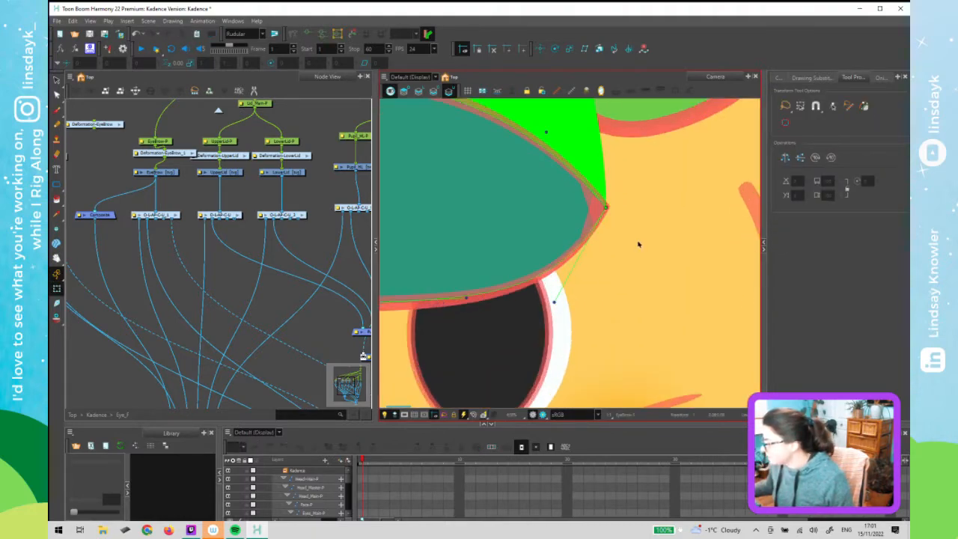
left_click_drag(583, 217, 677, 225)
scroll(678, 225, "down", 4)
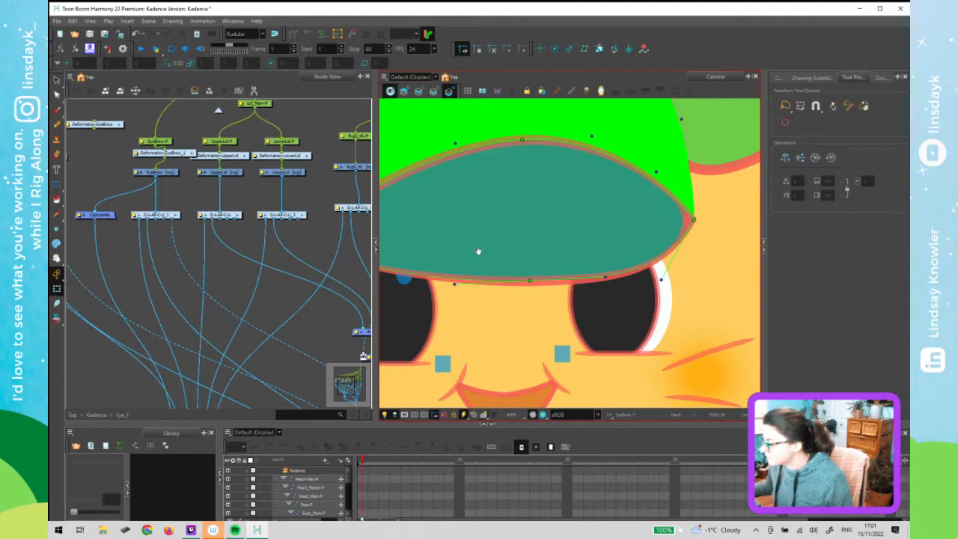
scroll(411, 248, "up", 4)
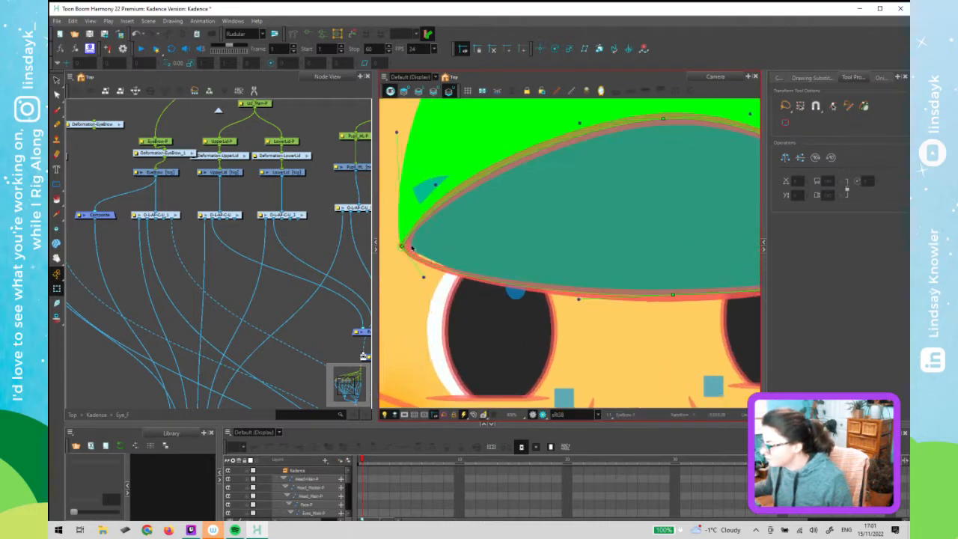
scroll(412, 247, "up", 2)
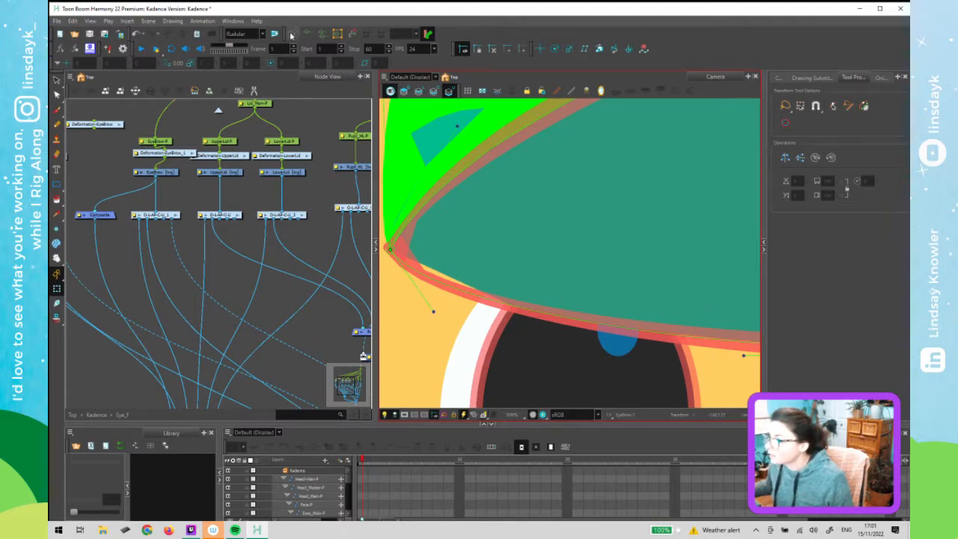
key("alt+4")
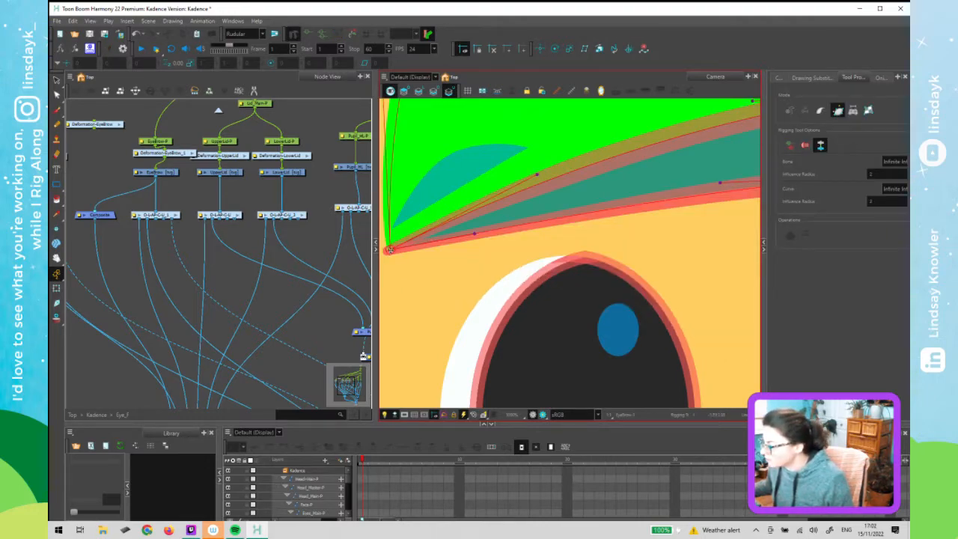
left_click(397, 250)
left_click_drag(397, 250, 402, 247)
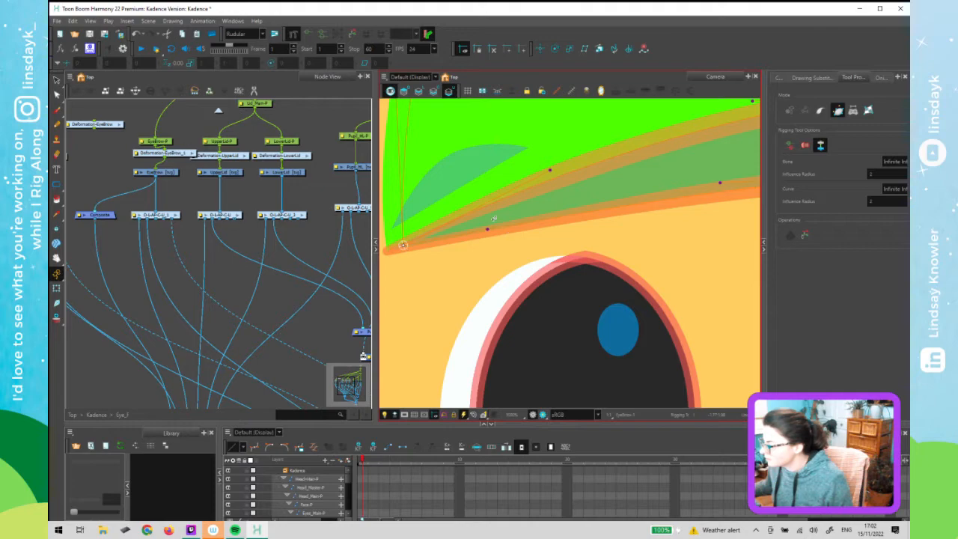
Refine the left corner and realign its lower and upper curve handles with the brow lines, checking the deformed tip with the Transform tool
left_click(488, 232)
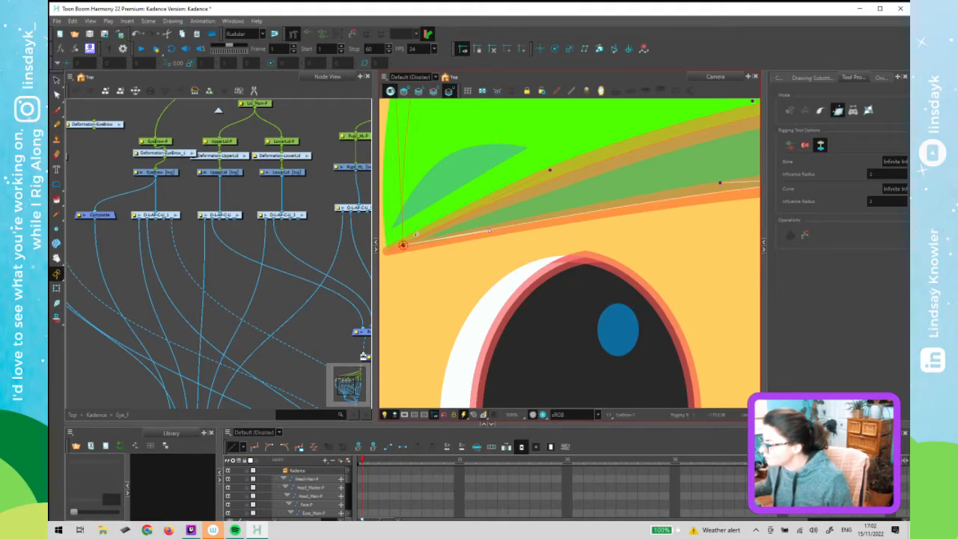
left_click_drag(405, 246, 410, 246)
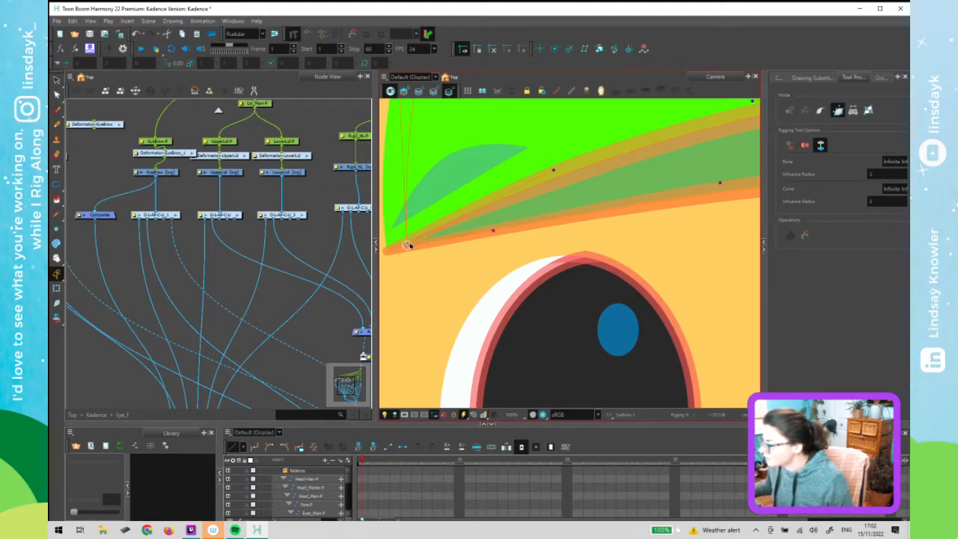
left_click(547, 173)
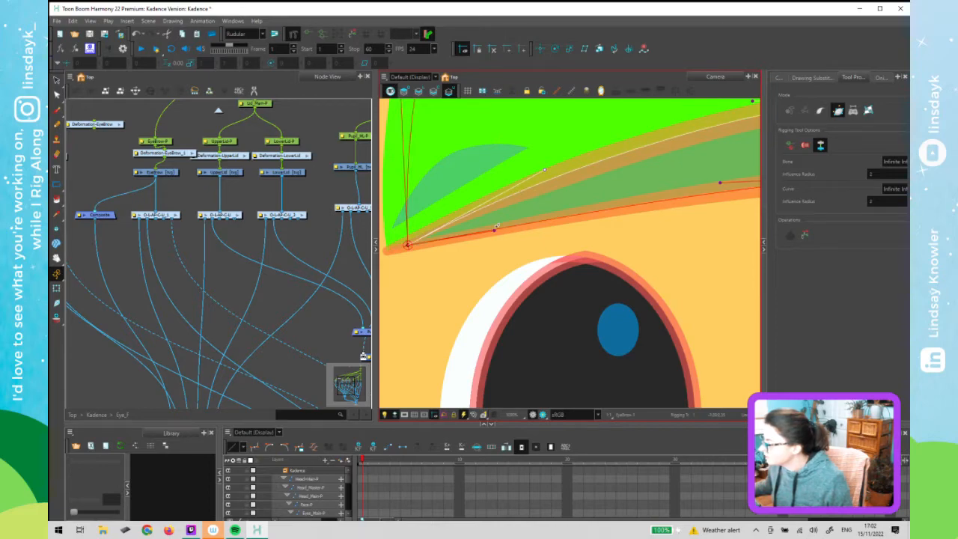
left_click(512, 229)
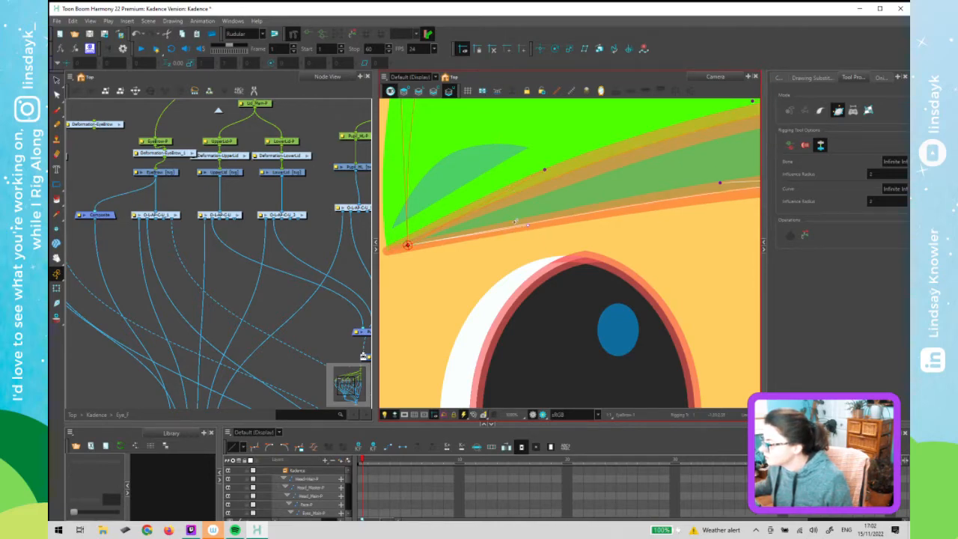
key("shift+t")
left_click(416, 304)
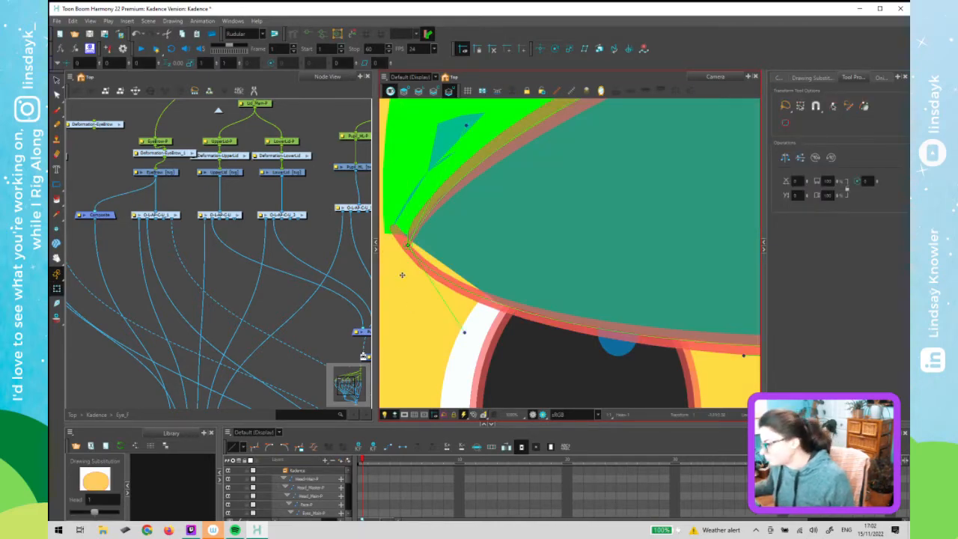
scroll(402, 288, "down", 2)
scroll(402, 287, "down", 3)
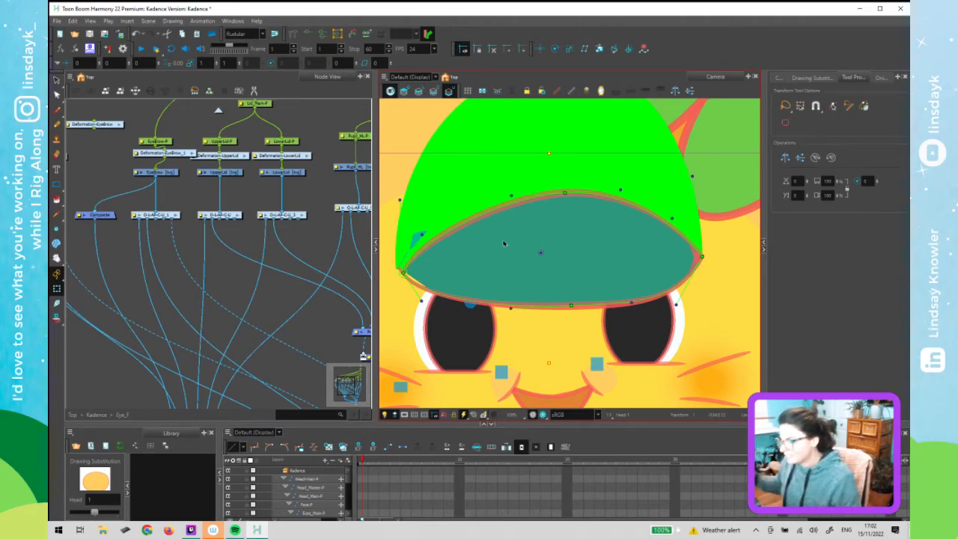
Delete the Deformation-EyeBrow_1 group and insert the original Deformation-EyeBrow group between the EyeBrow-P peg and the EyeBrow drawing
left_click(116, 240)
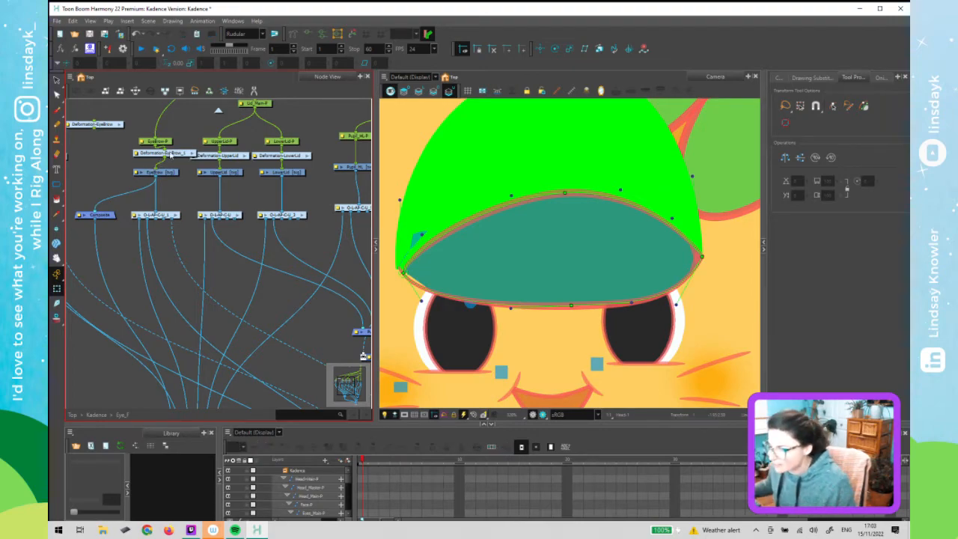
left_click(171, 154)
key("Delete")
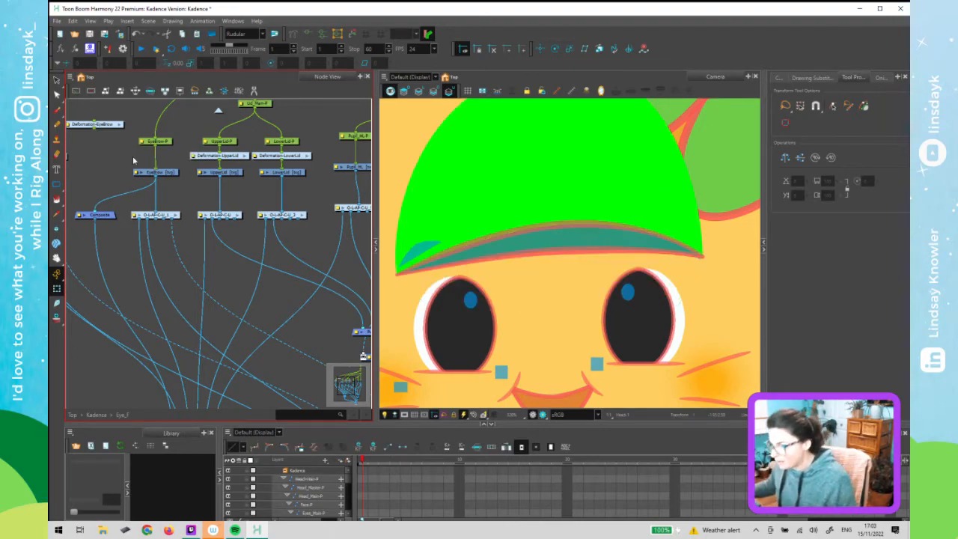
left_click_drag(119, 126, 181, 161)
left_click(179, 188)
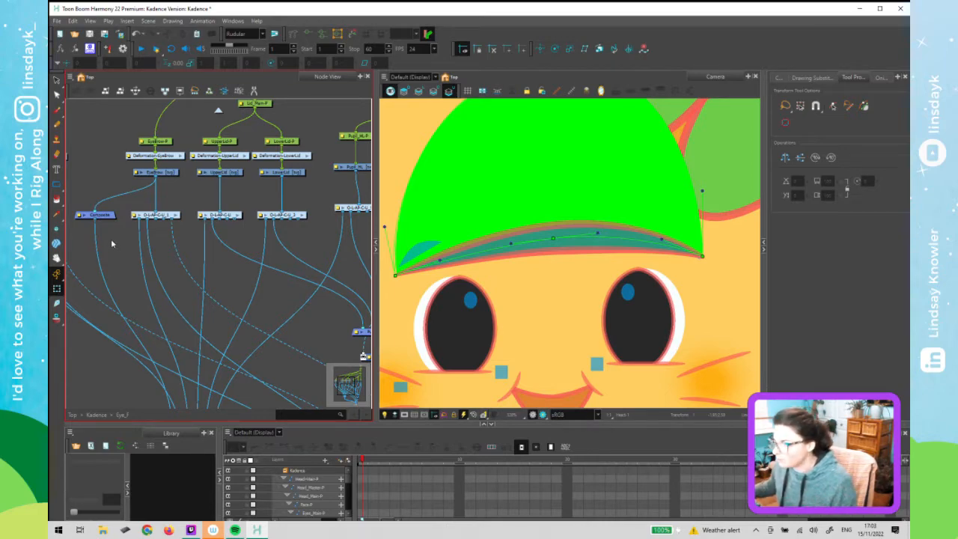
Detach the Composite node from the EyeBrow branch and insert it beneath the Pupil_HL drawing in the node network
scroll(112, 240, "down", 2)
scroll(485, 228, "down", 3)
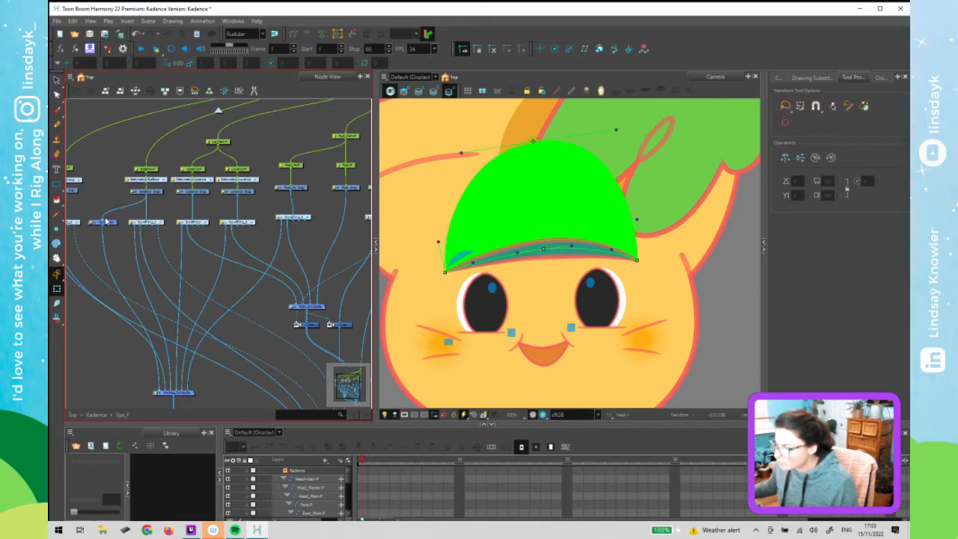
left_click_drag(110, 223, 277, 245)
left_click_drag(146, 194, 160, 389)
left_click_drag(275, 242, 280, 208)
Set the Pupil_HL layer's drawing substitution to 1
left_click(298, 192)
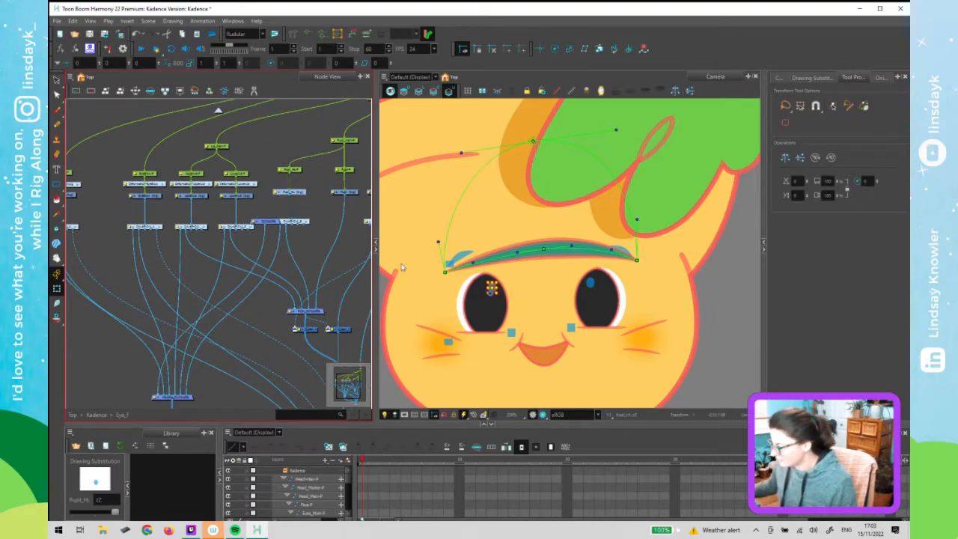
left_click(97, 513)
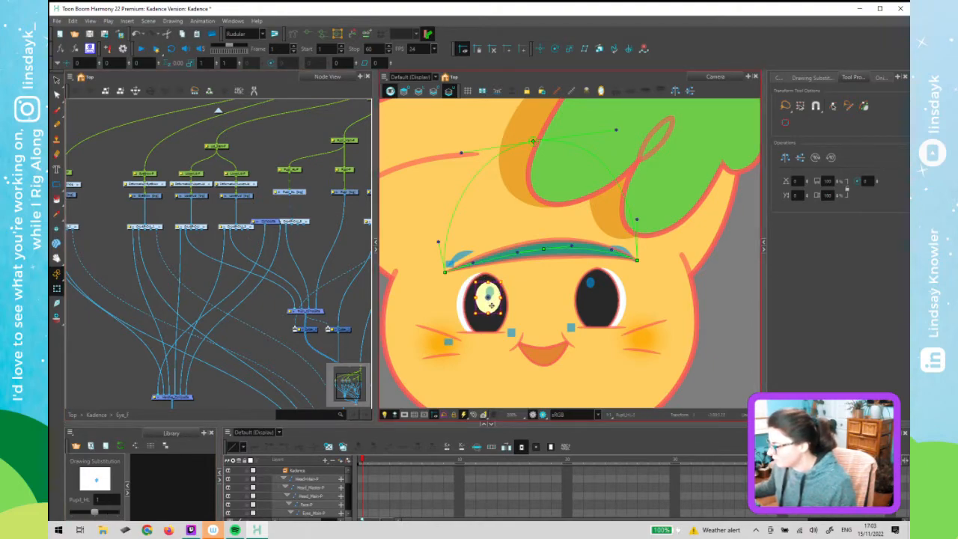
left_click(281, 201)
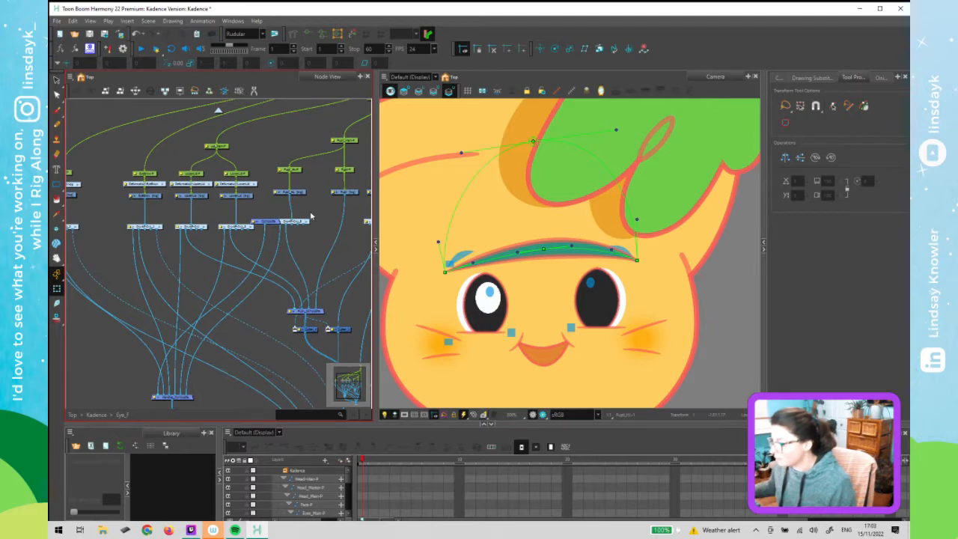
With the Rigging tool, build a four-point envelope deformer around the oval pupil highlight
left_click(293, 34)
scroll(524, 296, "up", 2)
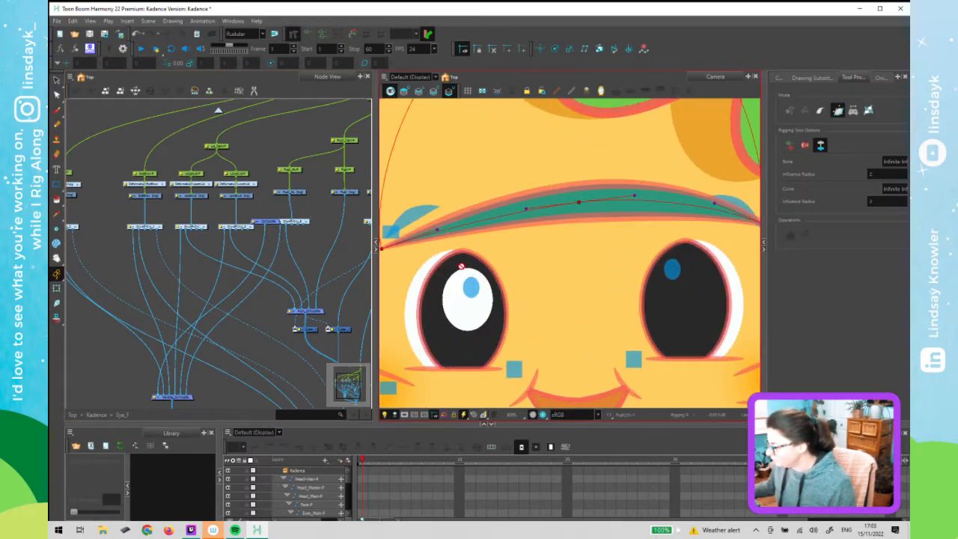
left_click(471, 299)
scroll(486, 336, "up", 3)
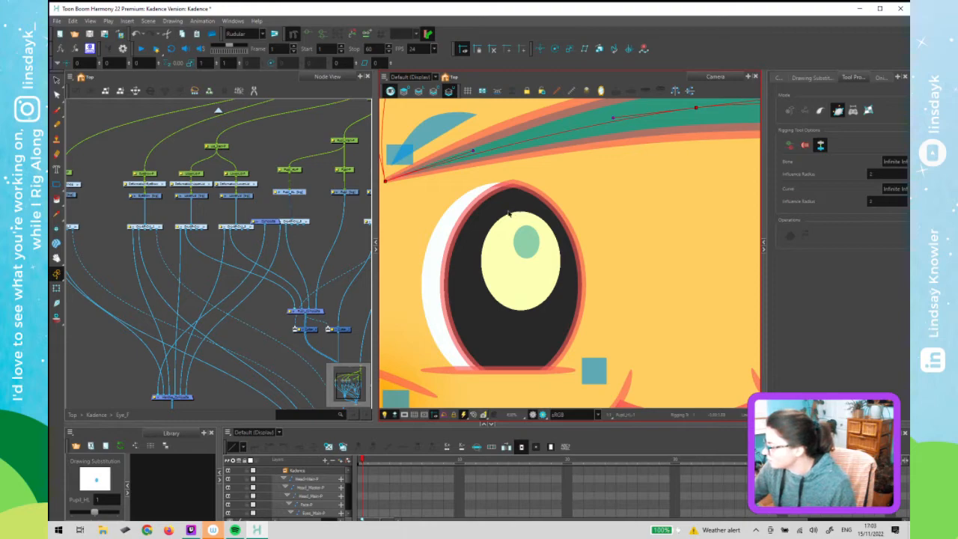
left_click_drag(480, 254, 481, 231)
left_click_drag(522, 309, 500, 310)
left_click_drag(560, 263, 558, 286)
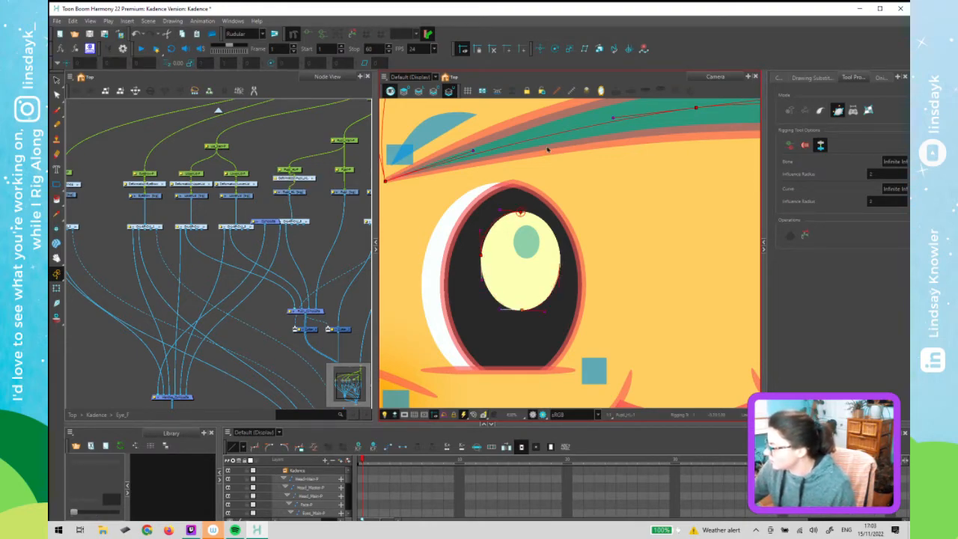
Fine-tune the left, bottom and right points of the pupil highlight envelope to fit the oval's outline
left_click_drag(521, 213, 480, 261)
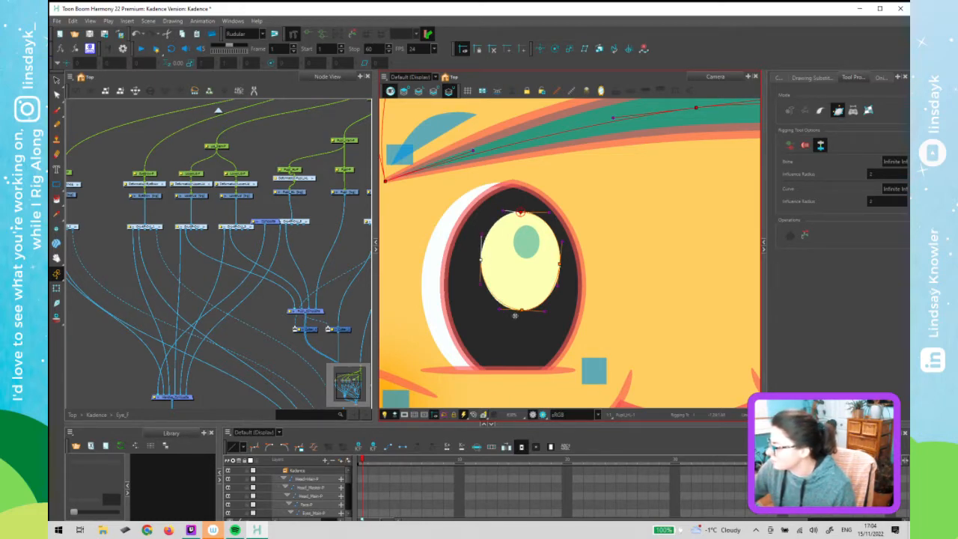
left_click_drag(522, 311, 520, 311)
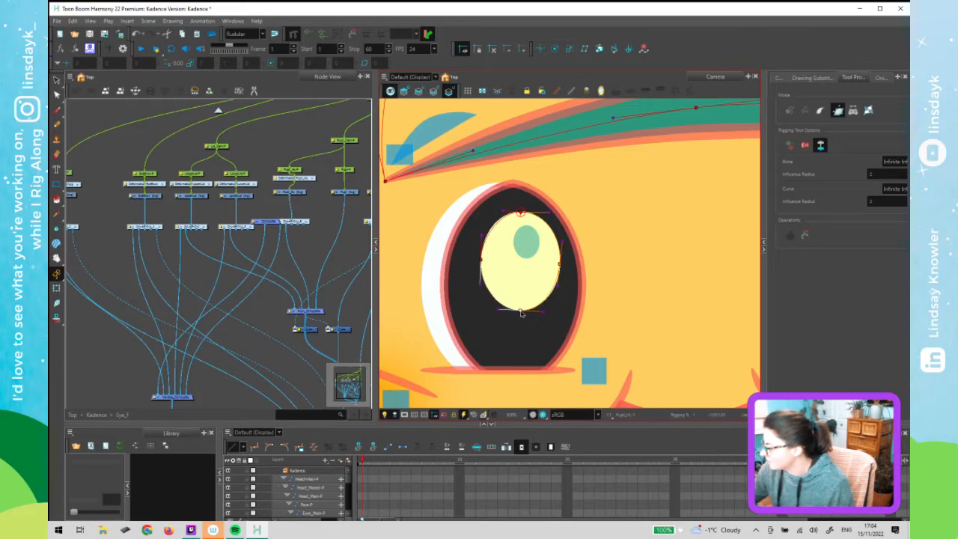
left_click_drag(557, 286, 560, 264)
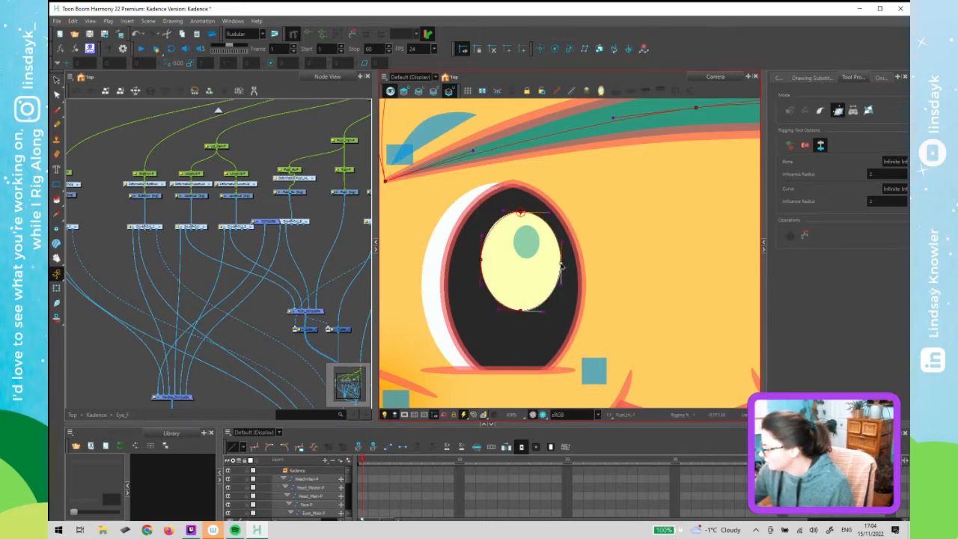
Test the pupil highlight envelope by moving its top handle and top point, undoing each change
key("shift+t")
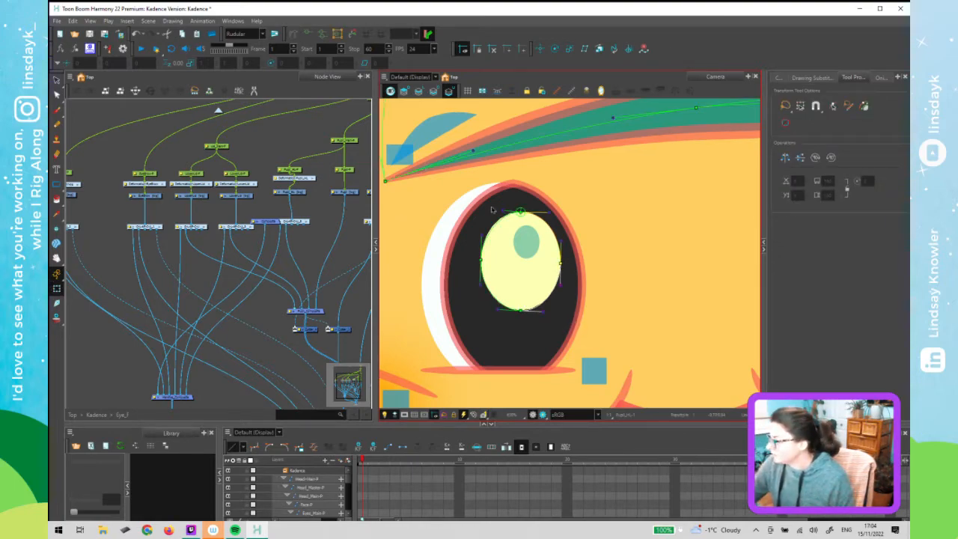
left_click_drag(549, 212, 501, 211)
key("ctrl+z")
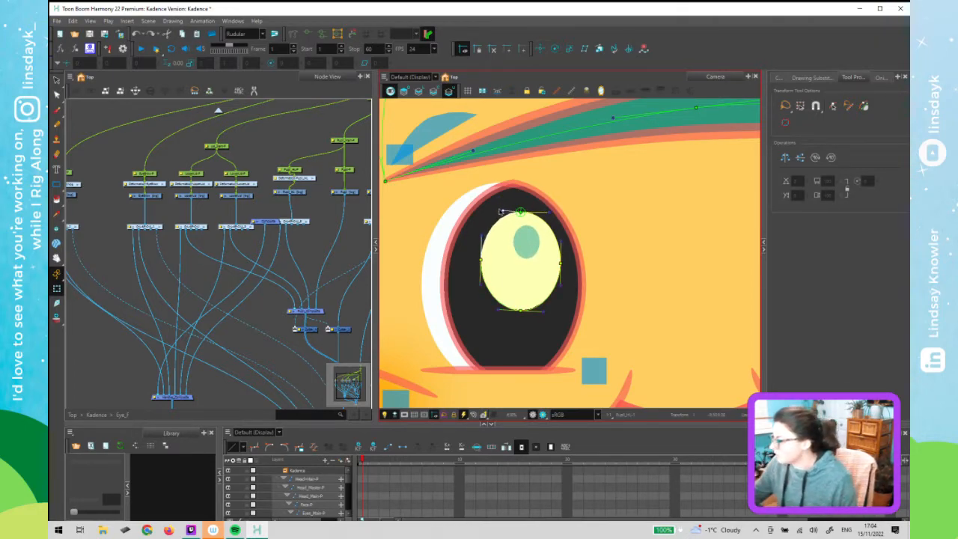
left_click_drag(521, 212, 524, 205)
key("ctrl+z")
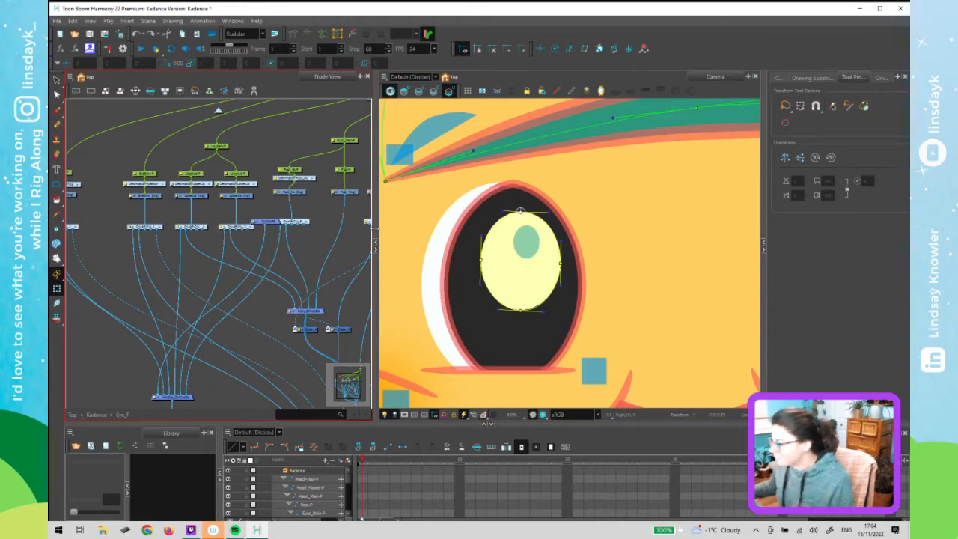
Move the Composite node clear of the Pupil_HL branch
left_click(262, 222)
left_click_drag(267, 222, 330, 241)
Switch the Pupil_HL layer to its small highlight drawing and create a new deformation chain for it
left_click(500, 267)
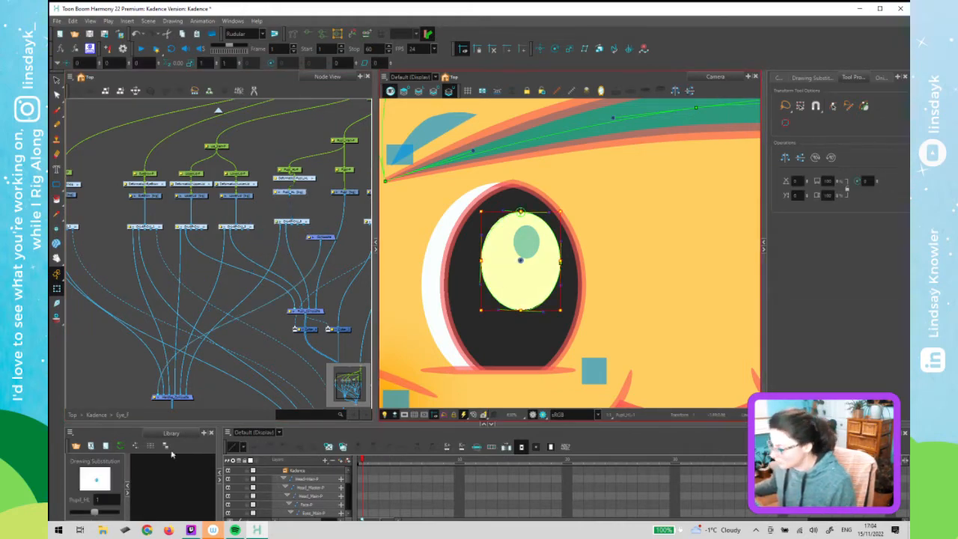
left_click(117, 512)
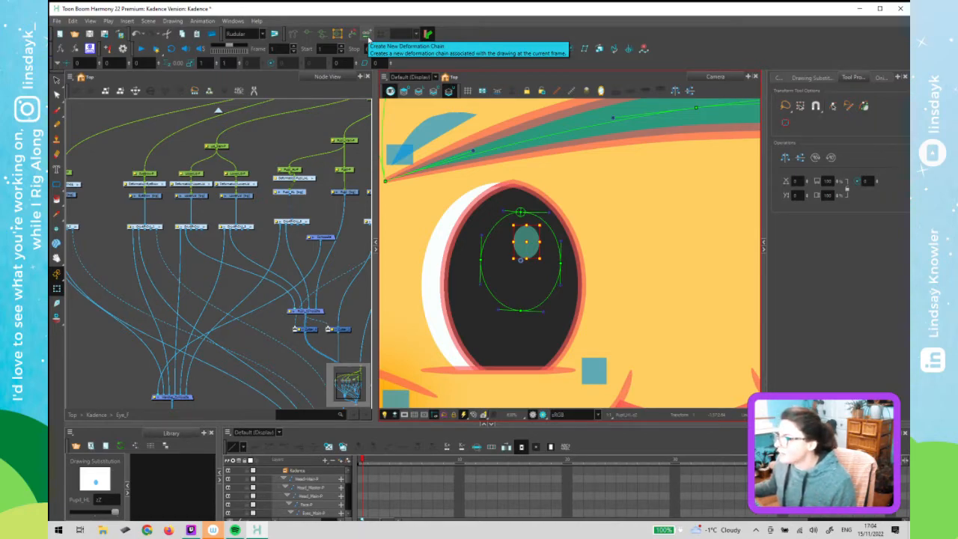
left_click(368, 35)
left_click(287, 206)
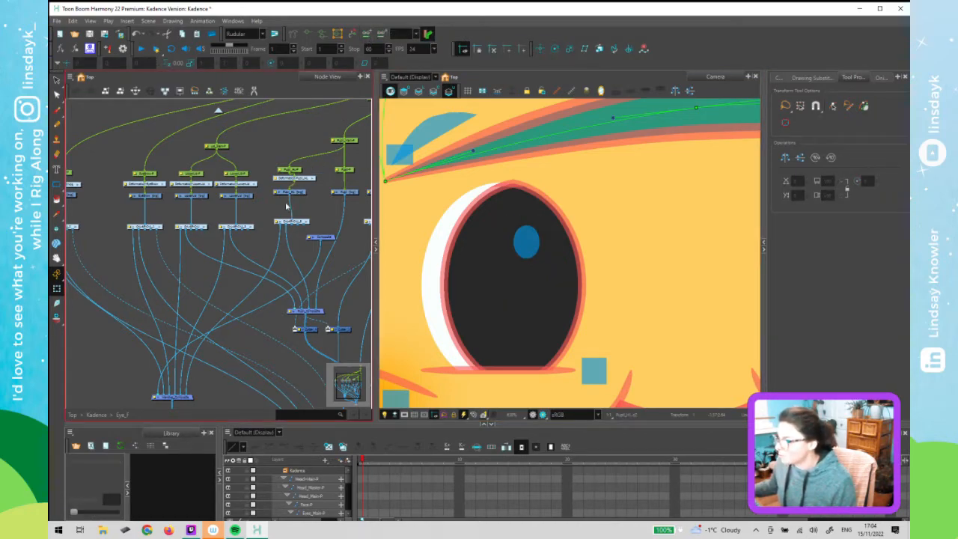
Set the Pupil_HL drawing substitution back to 1 and align the highlight's deformation group node above the Pupil_HL drawing
left_click(556, 238)
left_click(528, 249)
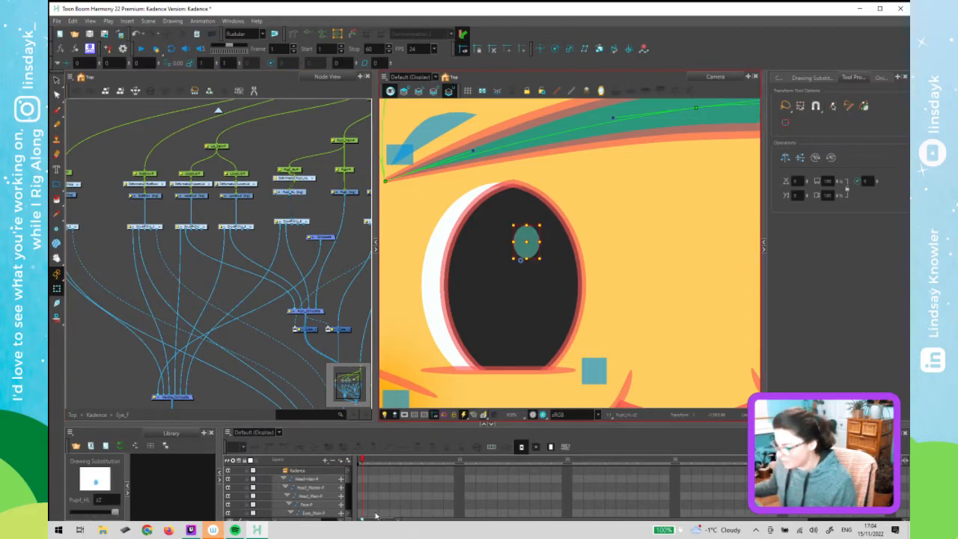
left_click(98, 513)
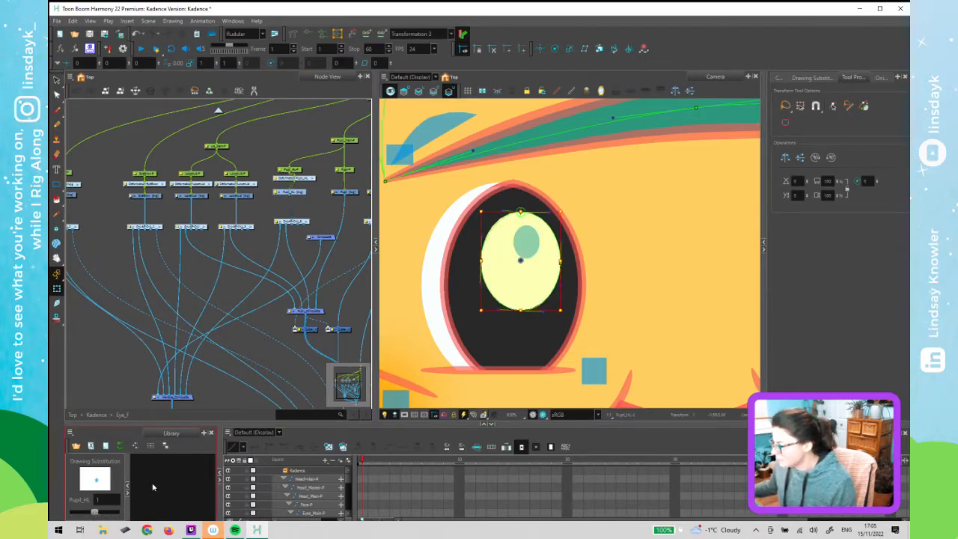
left_click(221, 377)
left_click(511, 295)
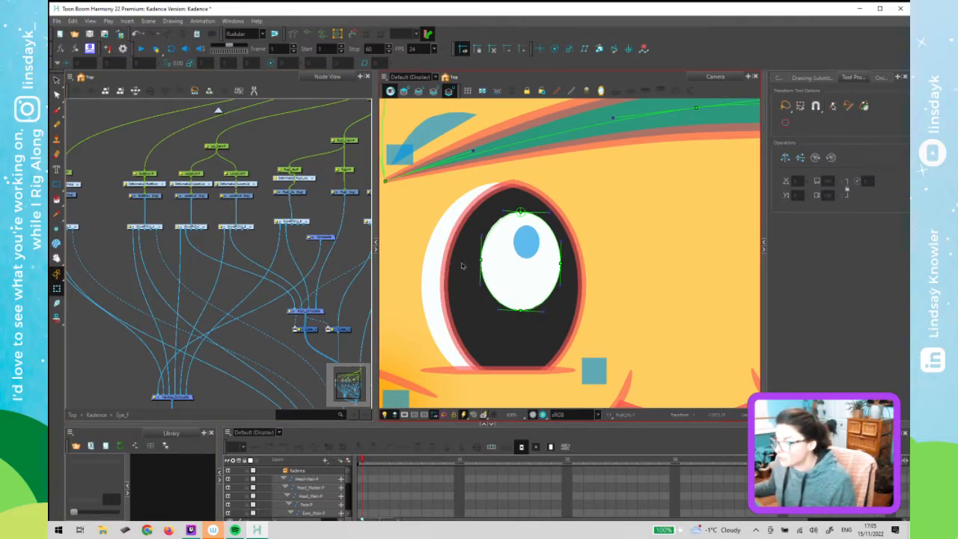
left_click(299, 181)
left_click_drag(298, 181, 296, 183)
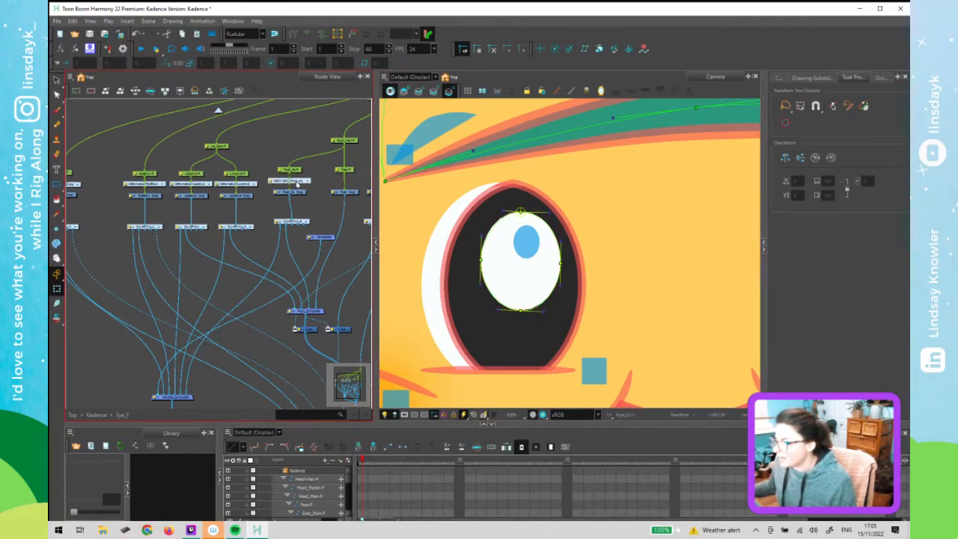
Space the Pupil_HL drawing node below its deformation group and switch its substitution to a drawing without the large white highlight
left_click(298, 193)
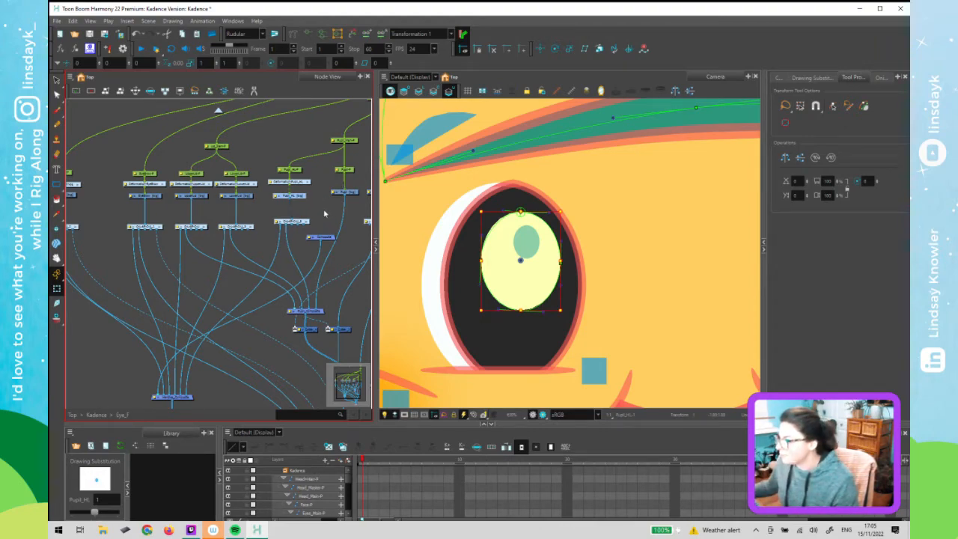
left_click(320, 204)
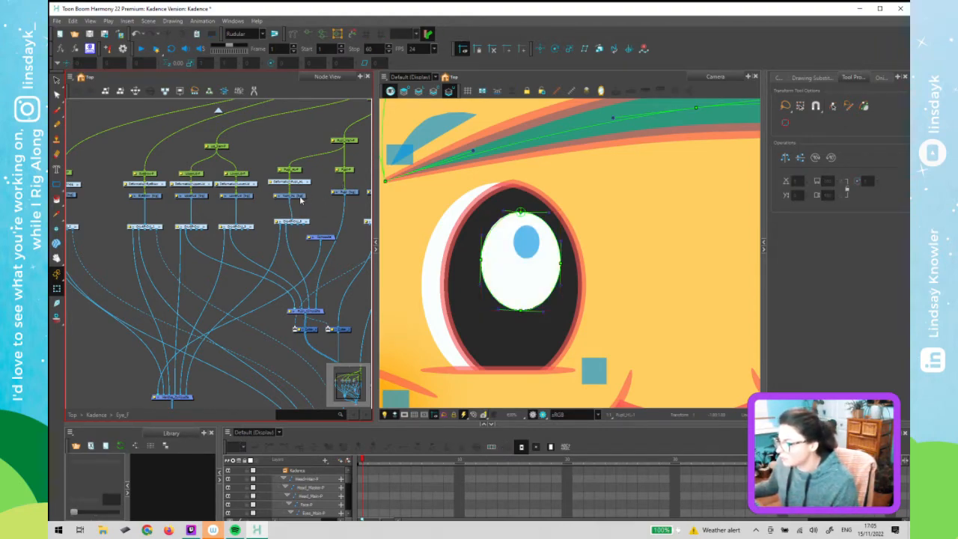
left_click(300, 196)
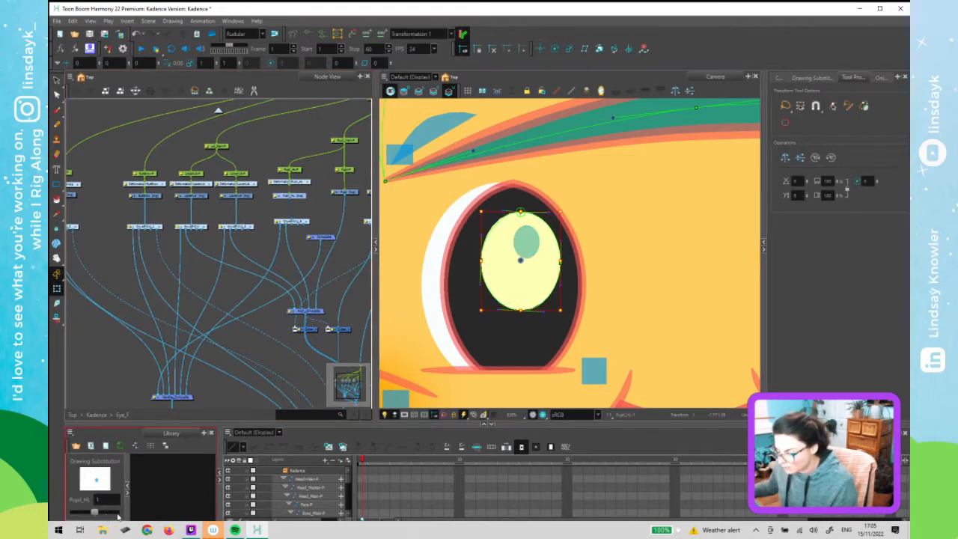
left_click_drag(99, 511, 115, 512)
left_click(325, 205)
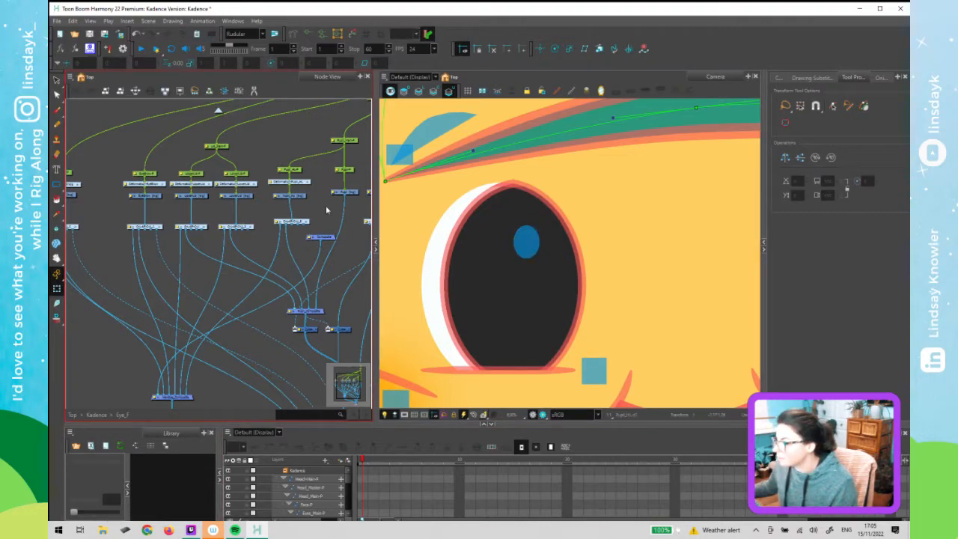
Create a closed four-point envelope deformation around the outline of the pupil drawing with the Rigging tool
mouse_move(310, 203)
left_mouse_down()
mouse_move(280, 205)
mouse_move(271, 228)
left_mouse_up()
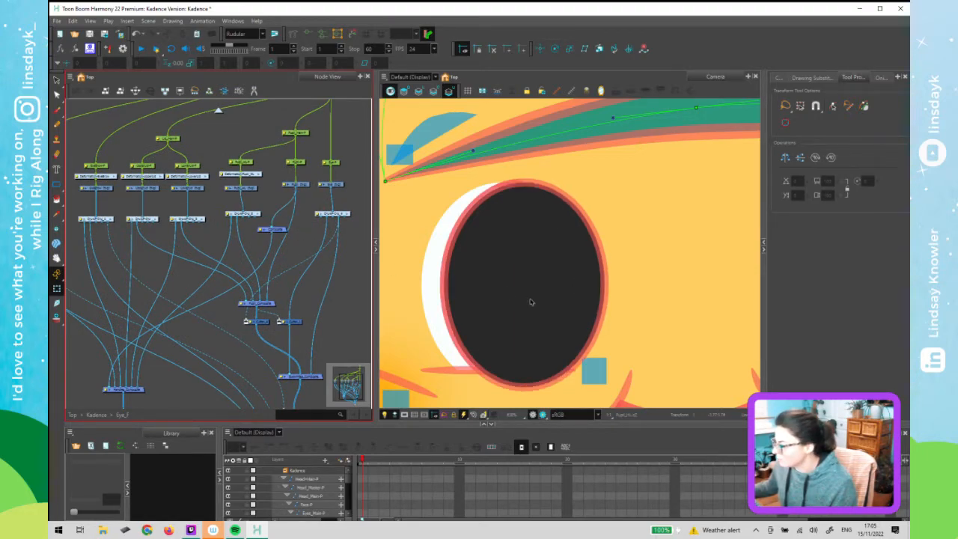
left_click(293, 33)
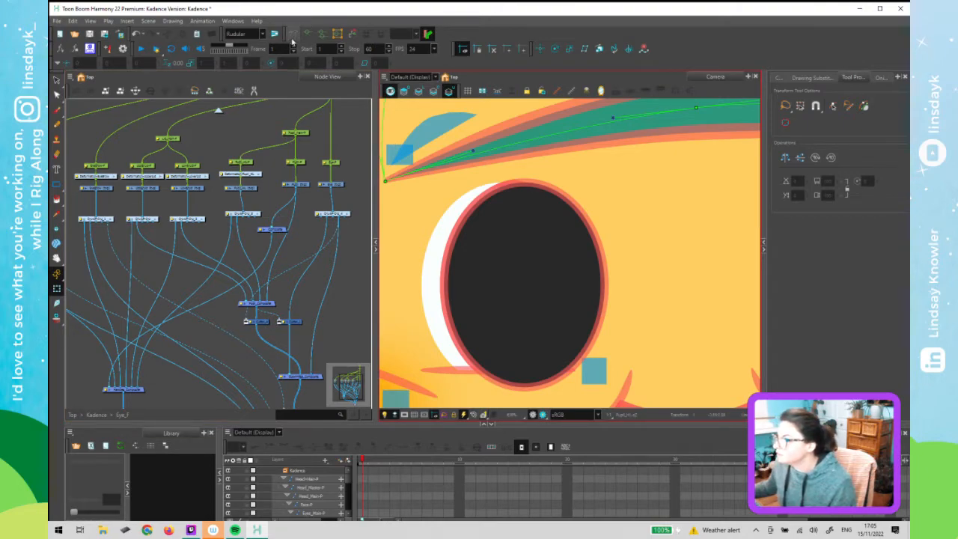
left_click(301, 185)
left_click_drag(524, 182, 483, 183)
left_click_drag(445, 292, 450, 363)
left_click_drag(527, 387, 569, 394)
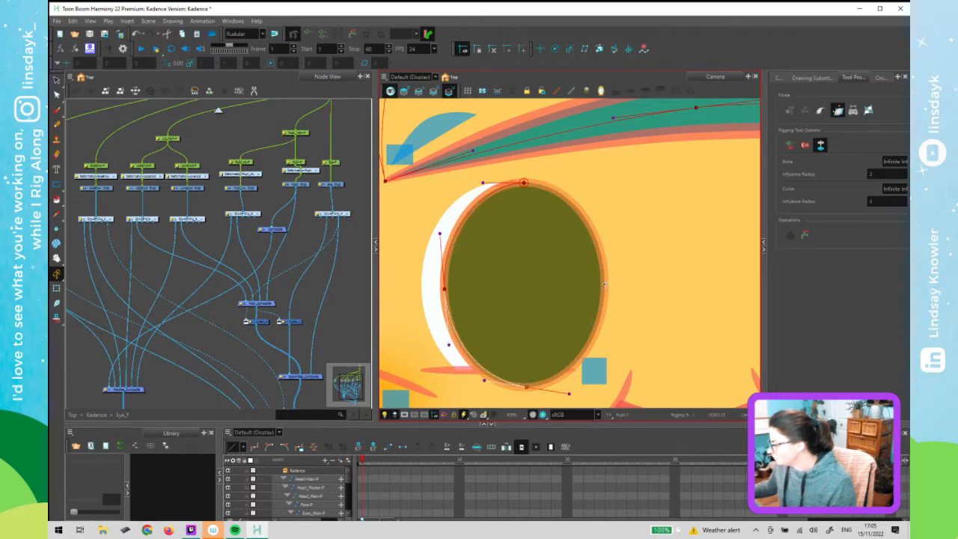
left_click_drag(604, 284, 604, 225)
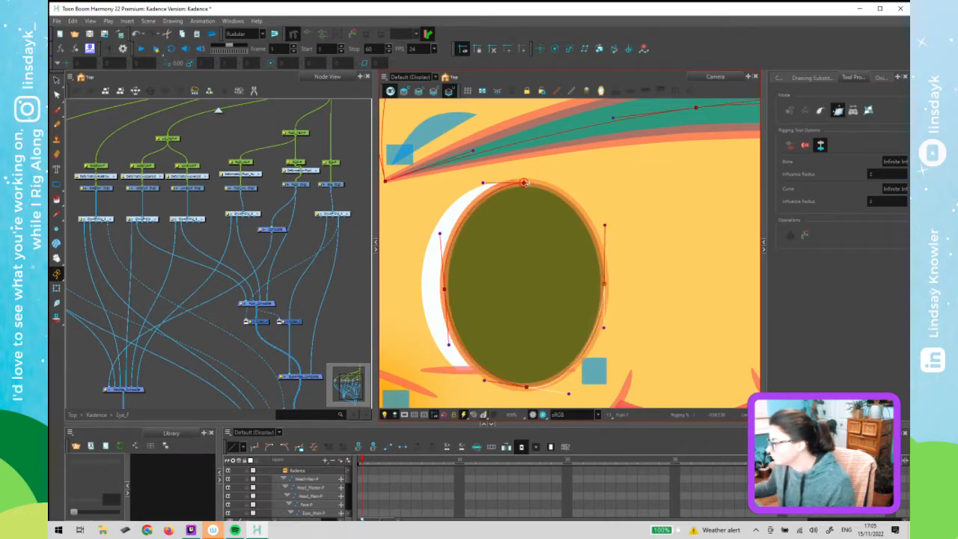
left_click_drag(524, 182, 570, 183)
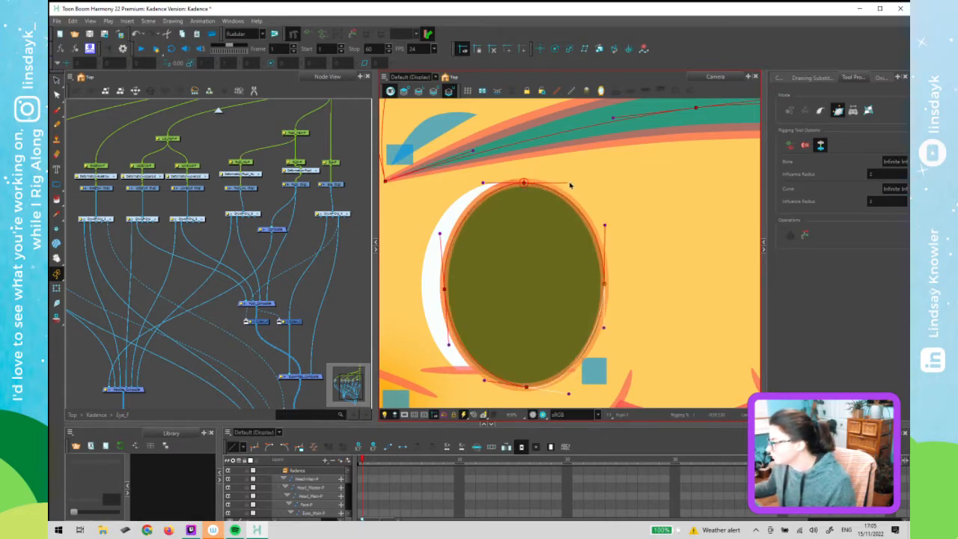
Refine the pupil envelope's points and curve handles so the curve follows the pupil's oval outline
left_click(606, 284)
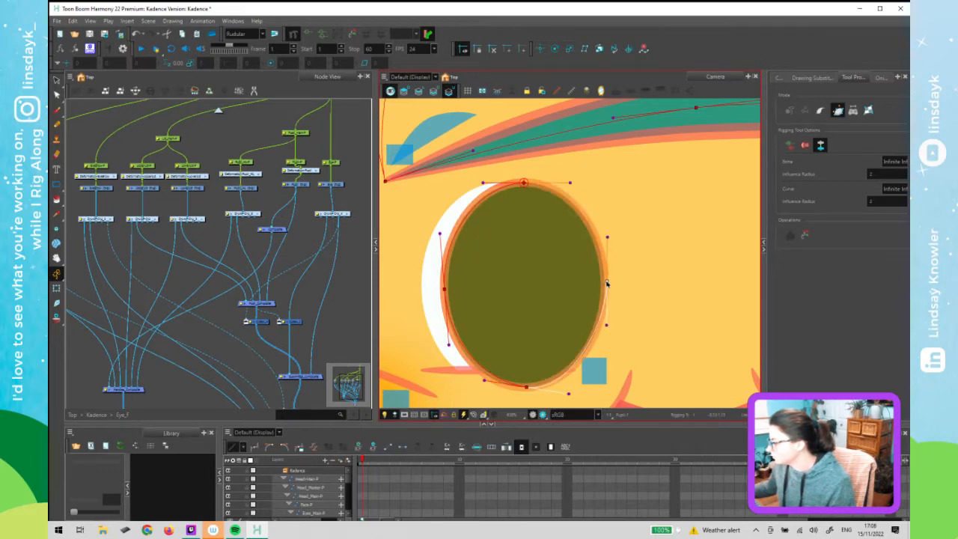
left_click_drag(605, 324, 604, 341)
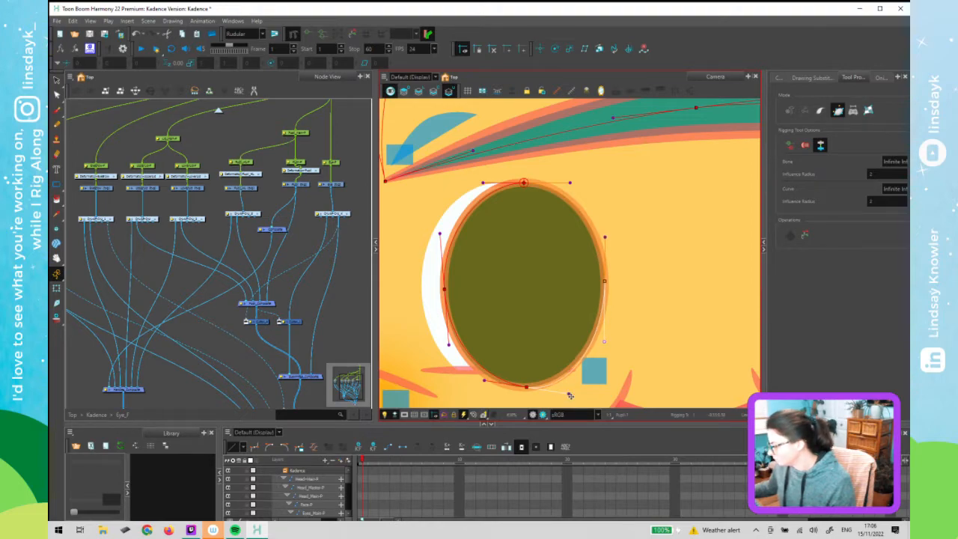
left_click_drag(569, 387, 571, 383)
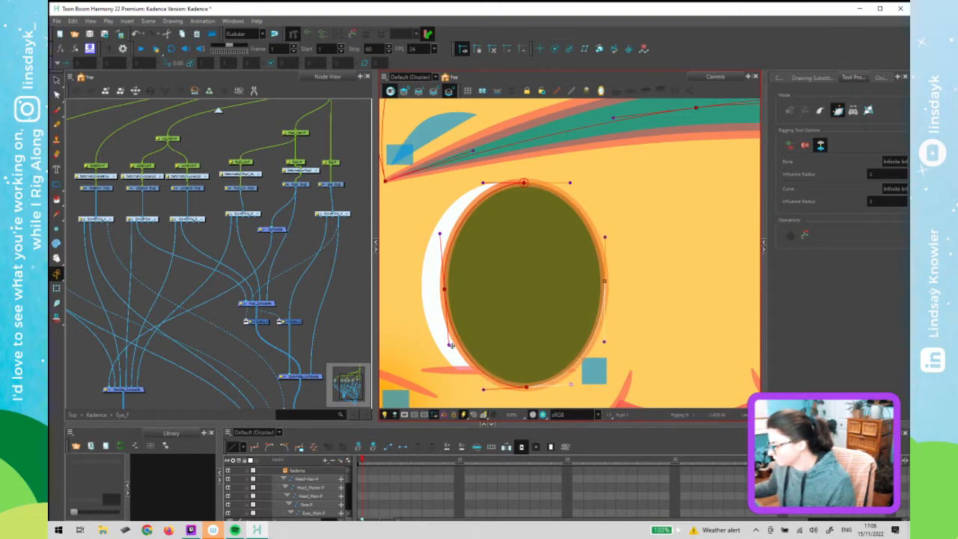
left_click_drag(448, 348, 445, 345)
left_click_drag(524, 183, 571, 182)
left_click_drag(604, 237, 603, 234)
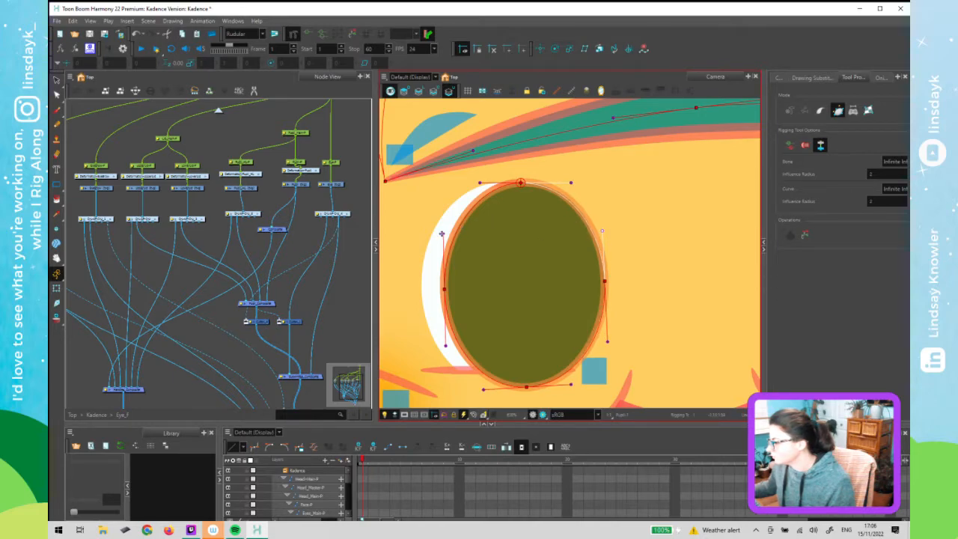
left_click_drag(443, 232, 444, 231)
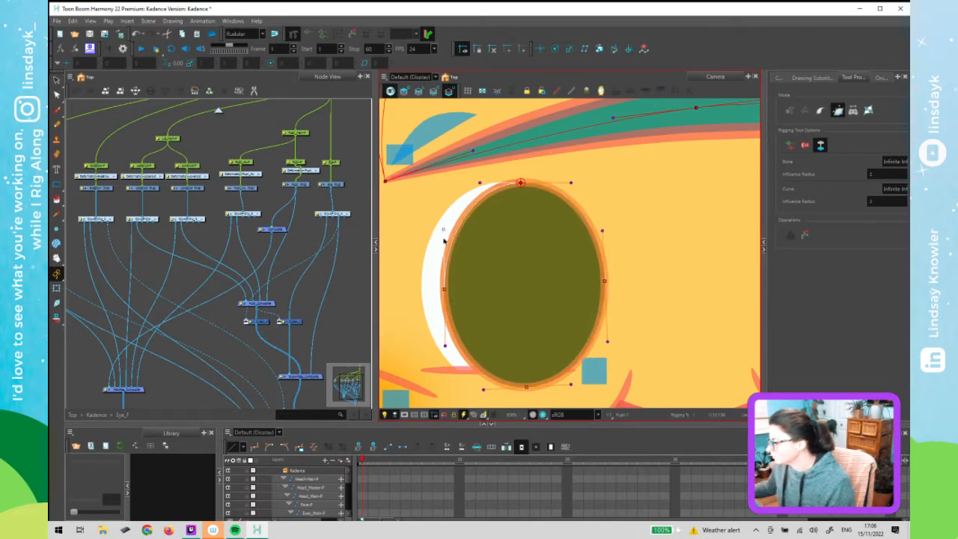
Align the pupil's deformation group node above the pupil drawing and move the Composite node clear of its branch
key("shift+t")
left_click(307, 216)
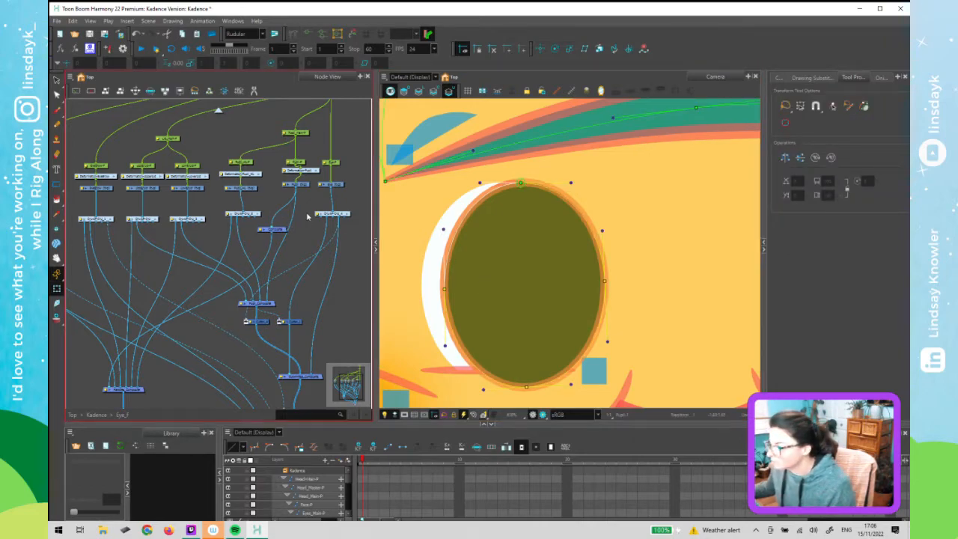
left_click(307, 176)
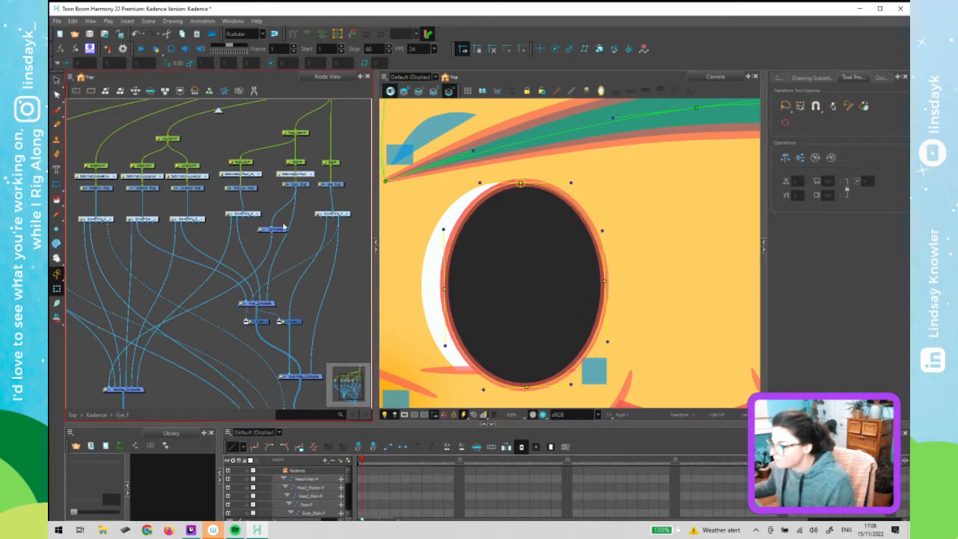
left_click_drag(280, 230, 303, 231)
Select the Eye drawing and activate the Rigging tool for it
left_click(335, 186)
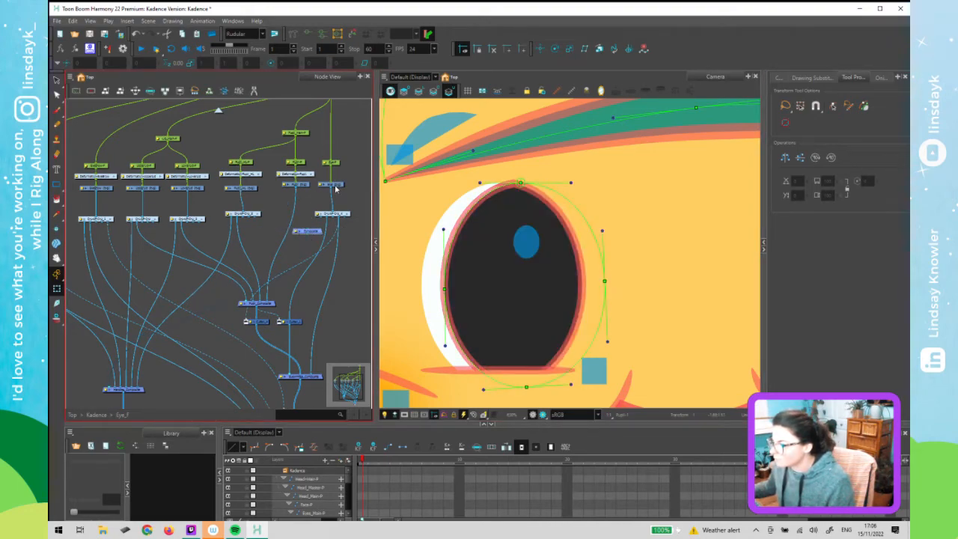
left_click_drag(333, 189, 307, 231)
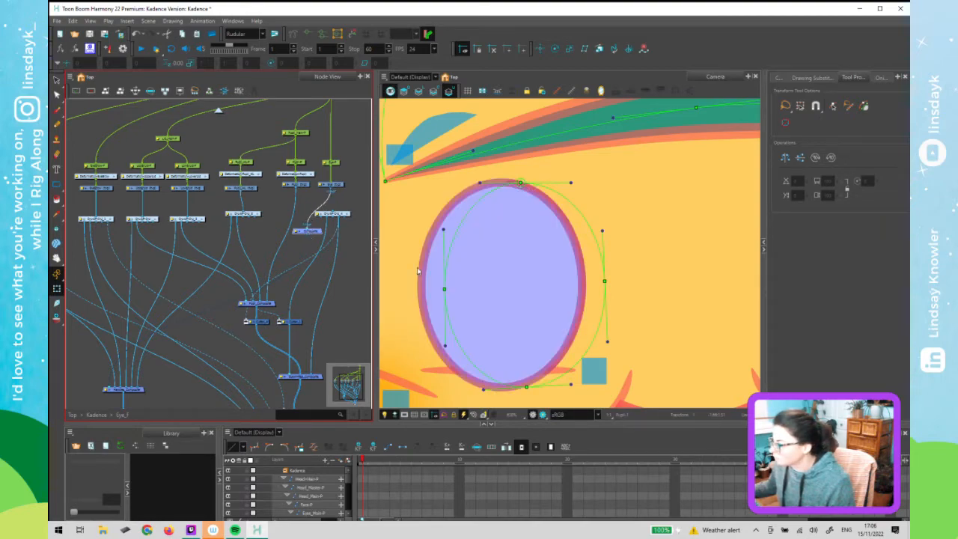
left_click_drag(531, 293, 541, 276)
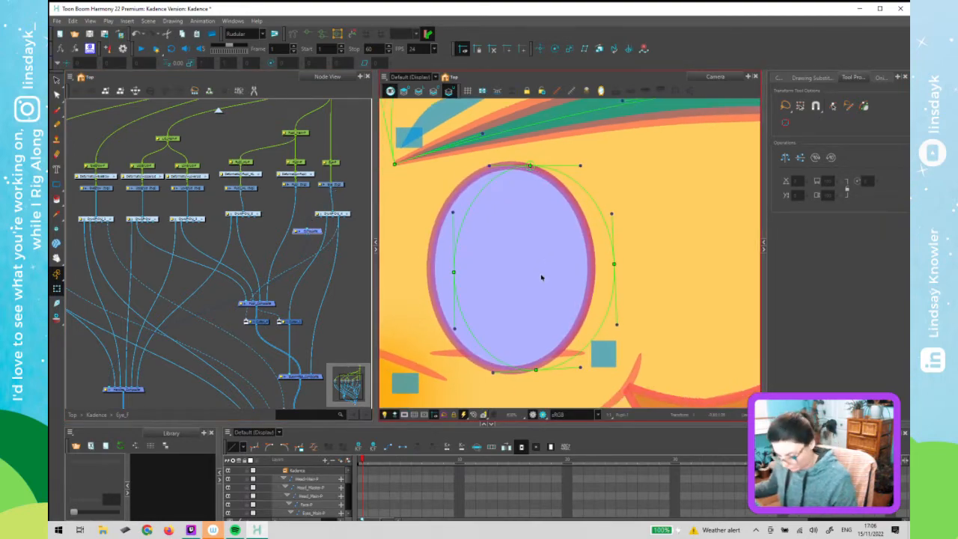
left_click(306, 209)
left_click(508, 198)
left_click(508, 199)
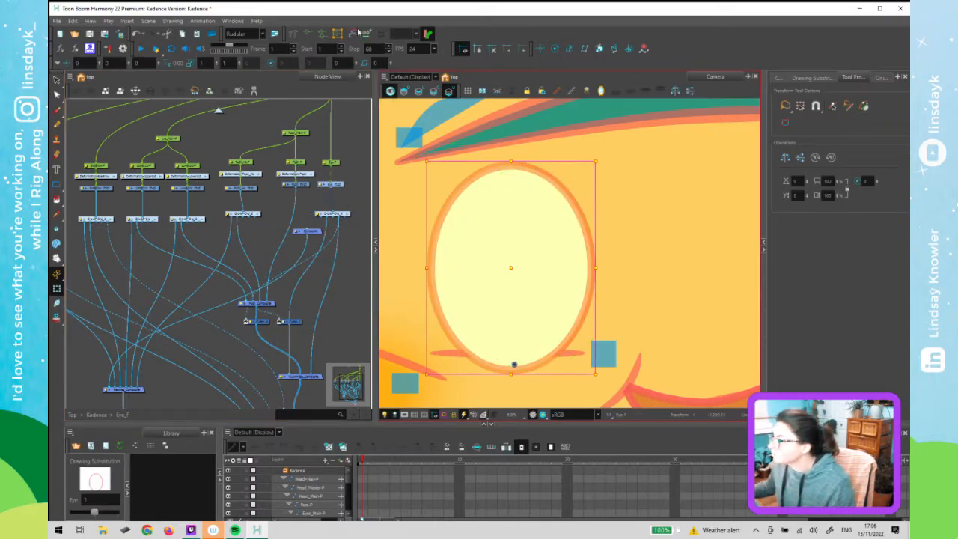
left_click(295, 34)
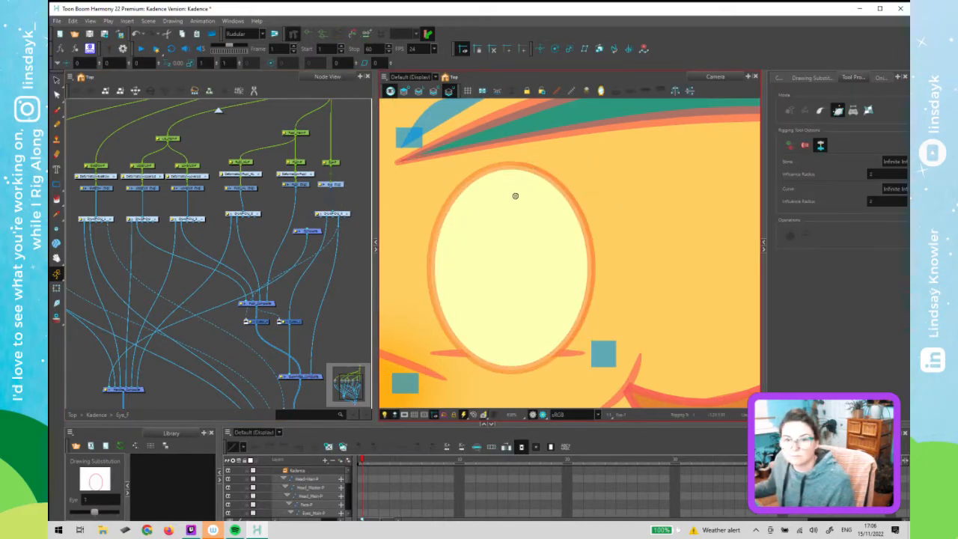
left_click_drag(508, 164, 460, 165)
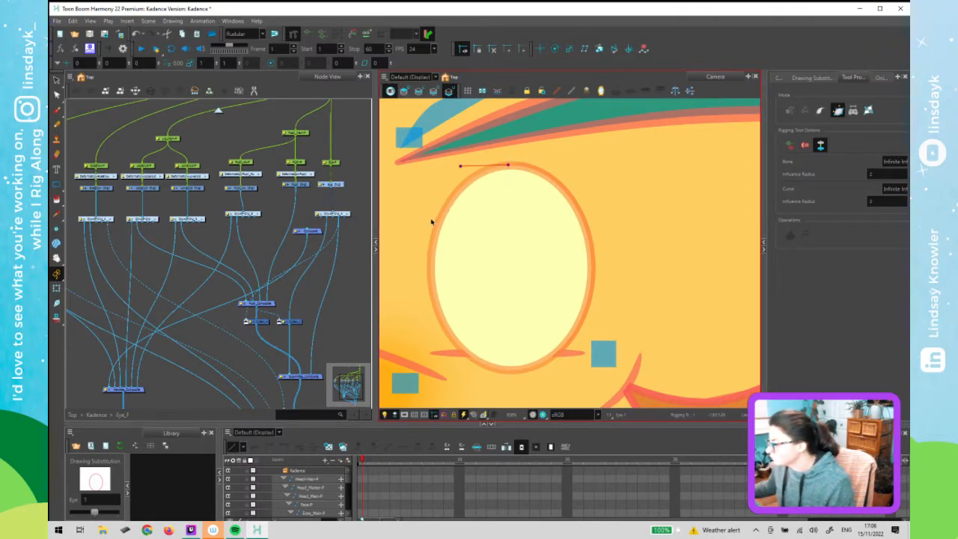
left_click_drag(432, 221, 431, 323)
left_click_drag(515, 369, 467, 371)
left_click_drag(591, 266, 592, 306)
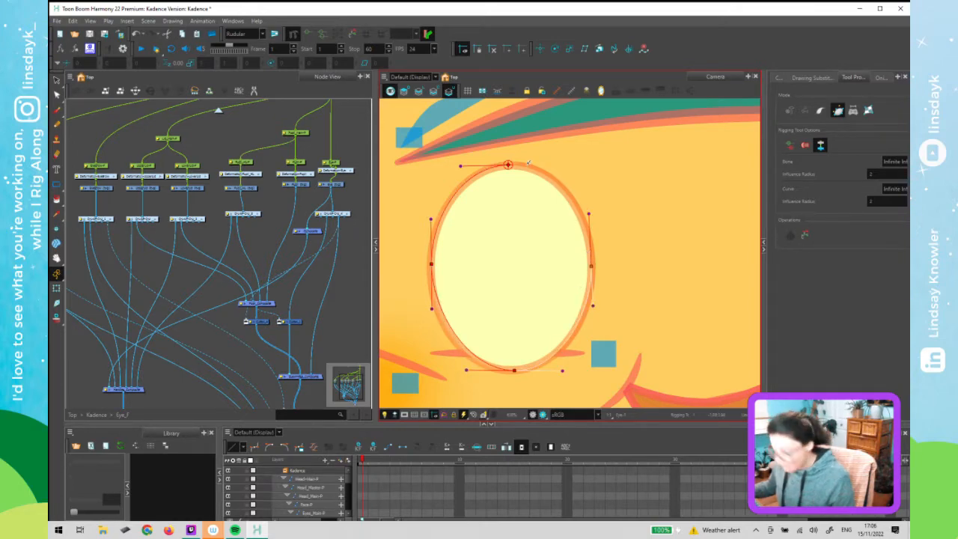
key("ctrl+z")
key("ctrl+z")
key("ctrl+z")
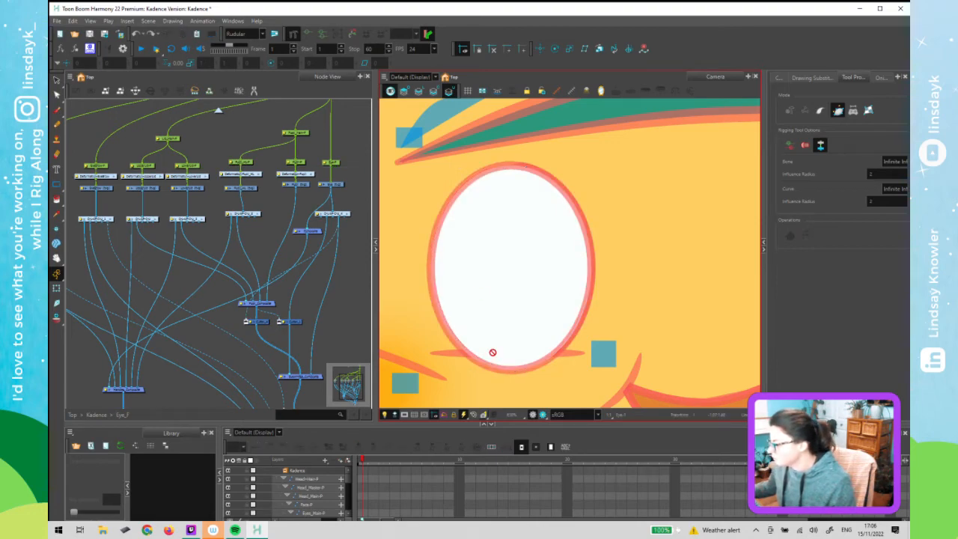
Create a closed four-point envelope deformation around the Eye drawing, starting and ending at the eye's lowest point
left_click(288, 198)
left_click(332, 188)
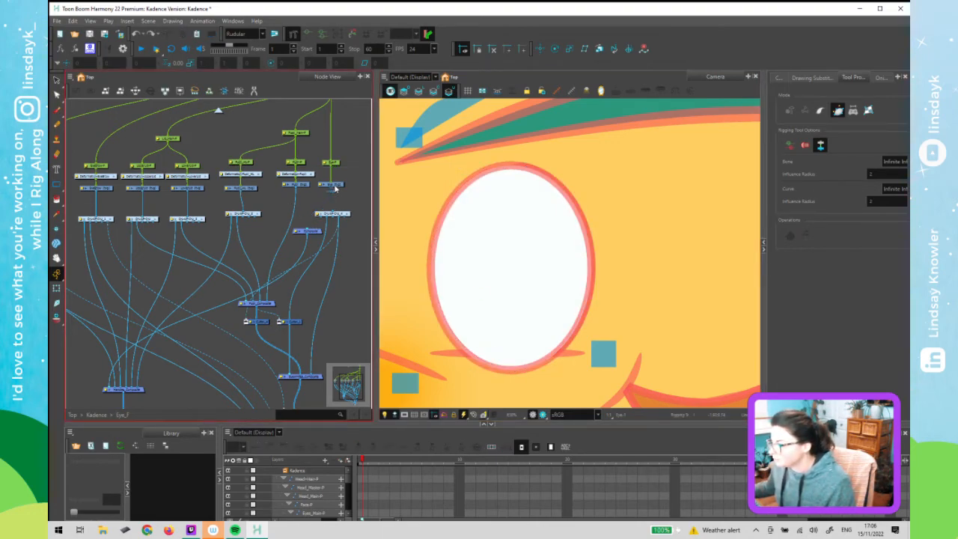
left_click(511, 307)
left_click(512, 371)
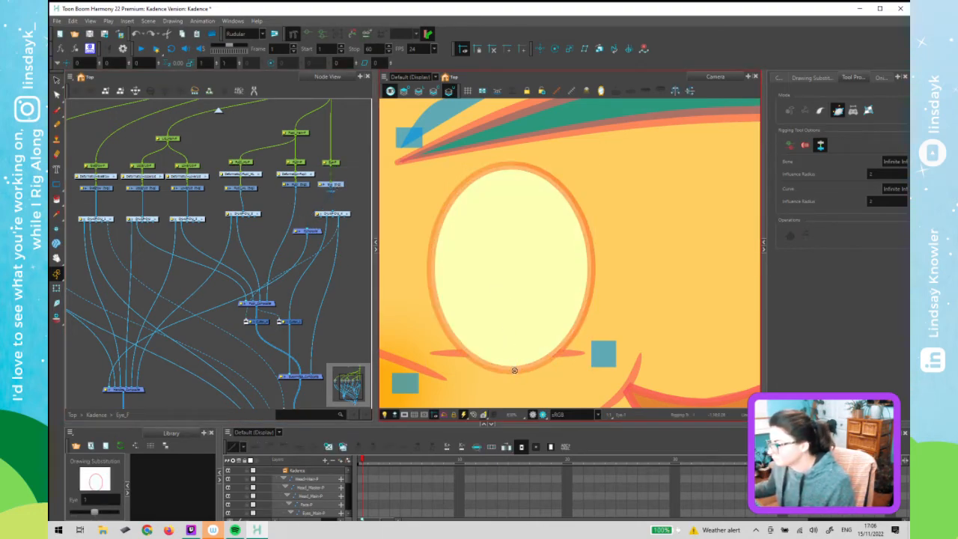
left_click(459, 367)
left_click_drag(429, 270, 431, 297)
left_click_drag(507, 164, 459, 165)
left_click_drag(591, 260, 589, 207)
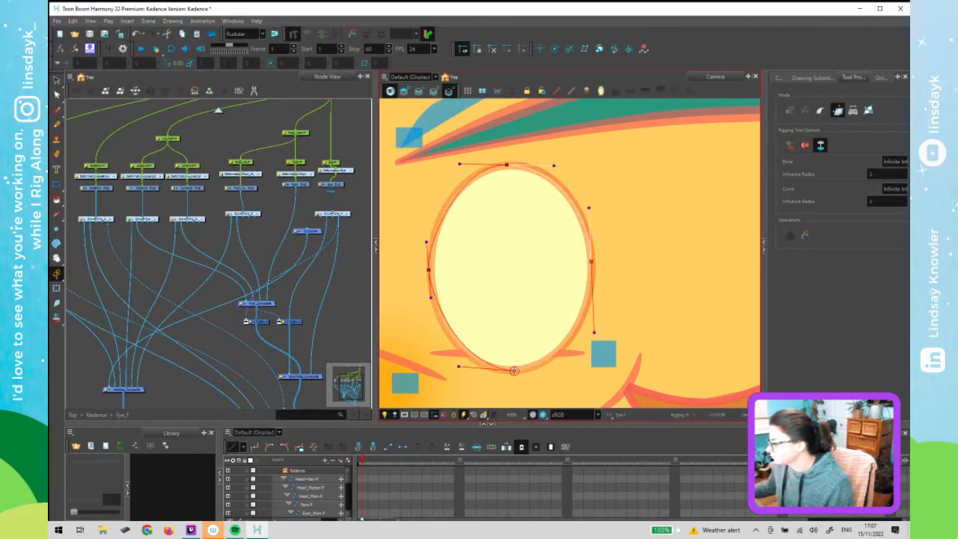
left_click_drag(514, 370, 551, 368)
Adjust the eye envelope's bottom and left points and the handles along the lower curve to follow the outline
mouse_move(594, 331)
left_mouse_down()
mouse_move(594, 313)
mouse_move(592, 331)
left_mouse_up()
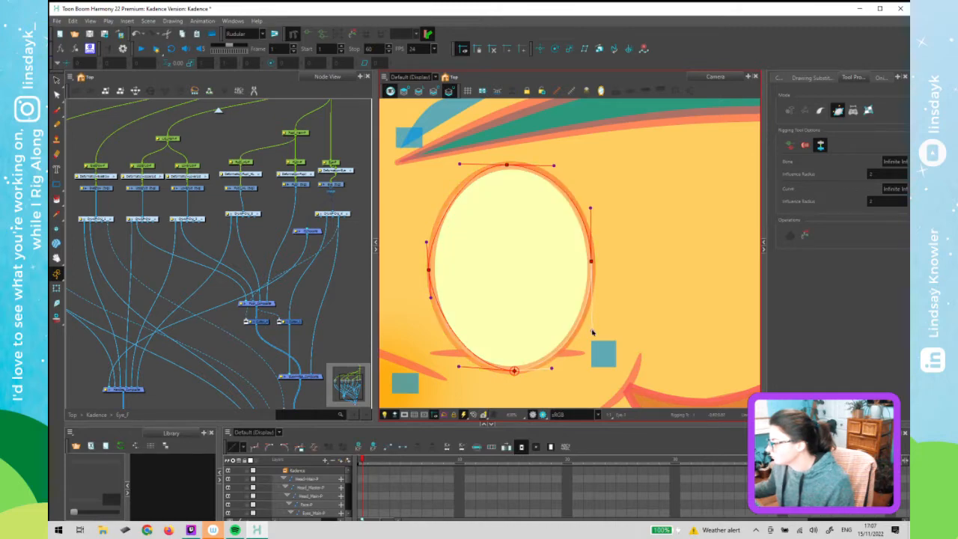
left_click_drag(553, 368, 550, 368)
left_click_drag(513, 372, 511, 371)
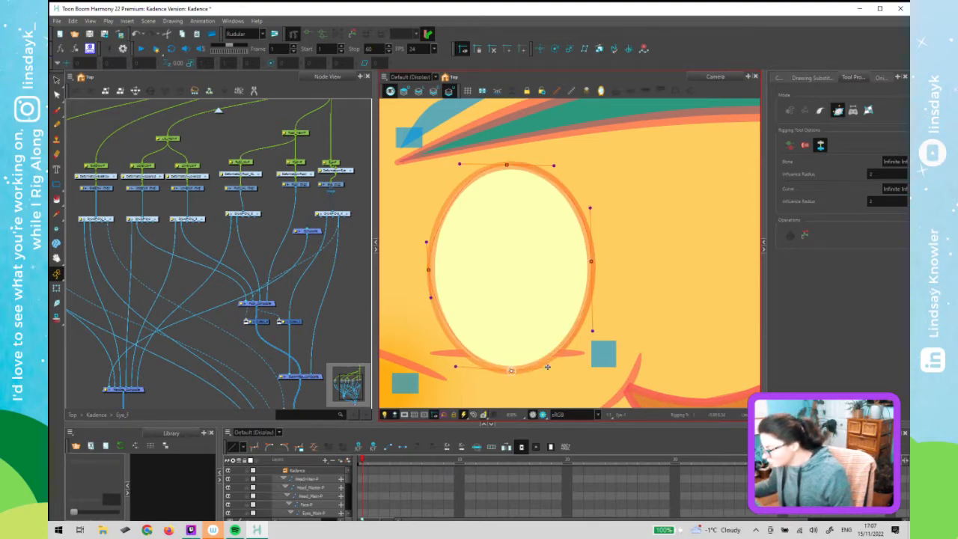
left_click_drag(548, 367, 553, 368)
left_click_drag(457, 367, 450, 370)
left_click_drag(428, 312, 427, 315)
left_click_drag(428, 270, 432, 266)
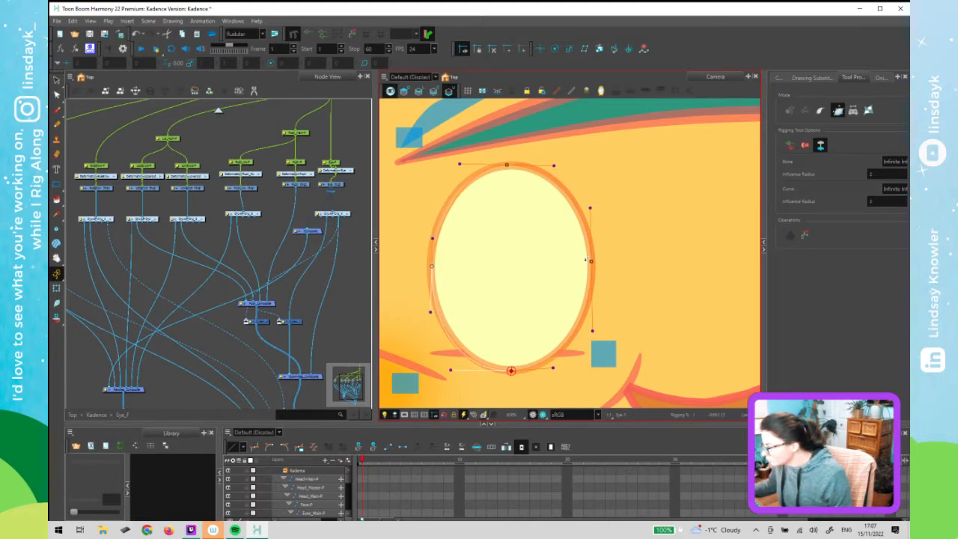
Fine-tune the eye envelope's right and left points and its top, upper-left and bottom handles to match the eye outline
left_click_drag(591, 263, 592, 267)
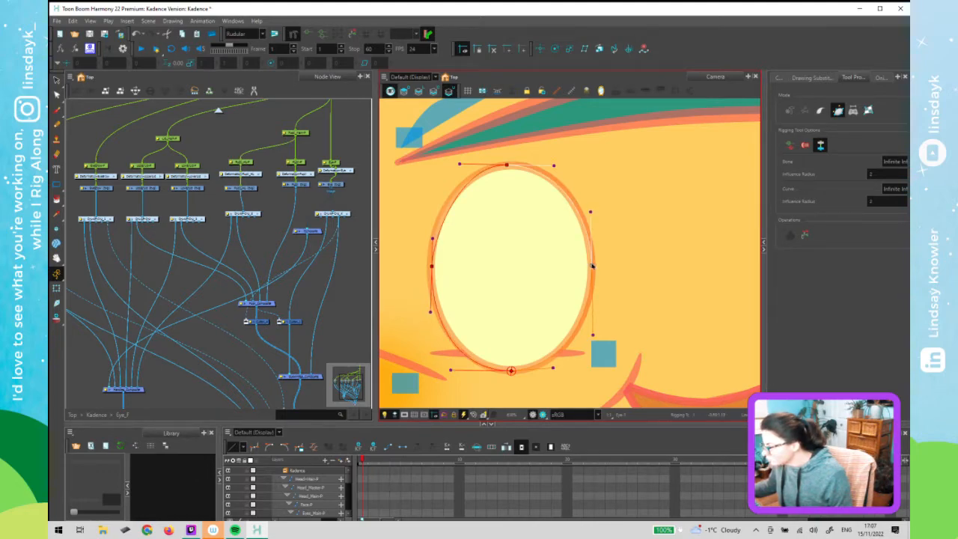
left_click_drag(554, 166, 555, 165)
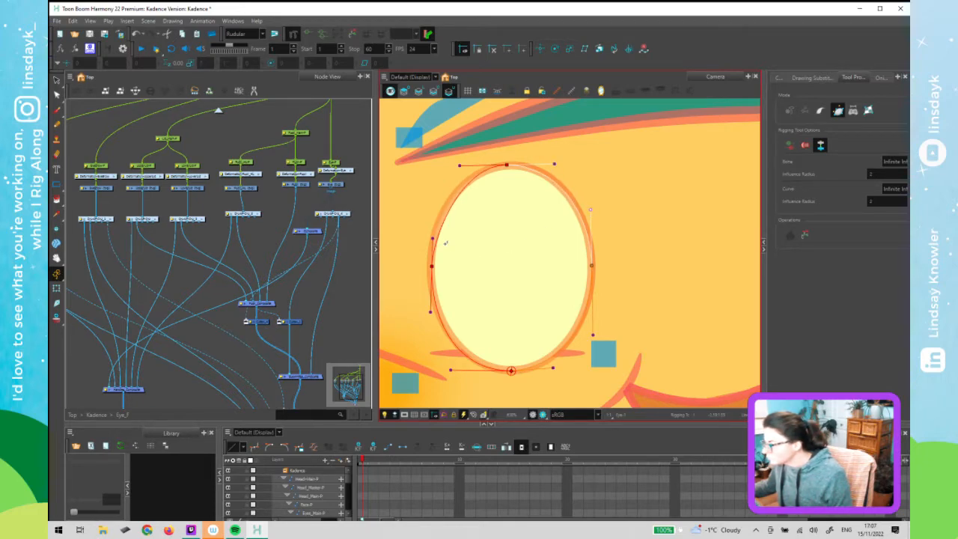
left_click(432, 213)
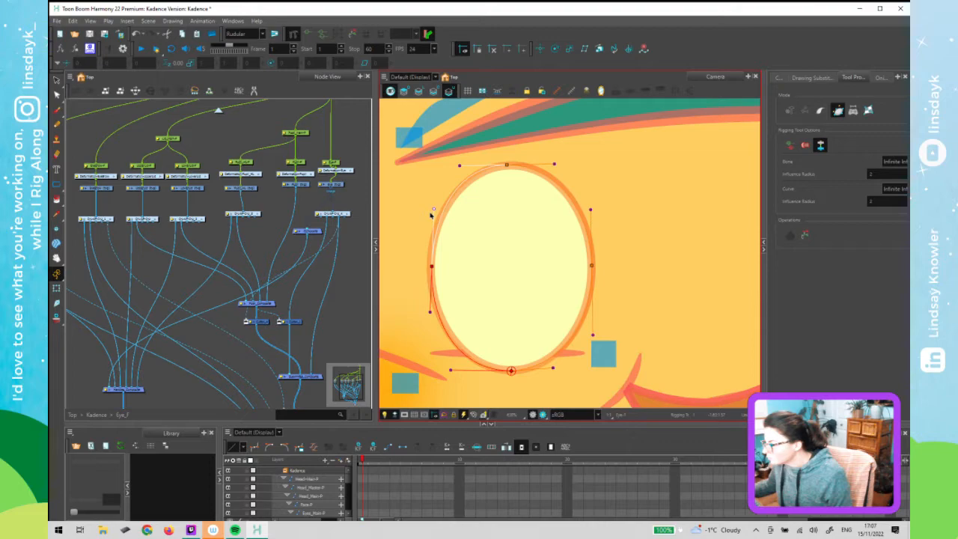
left_click(458, 370)
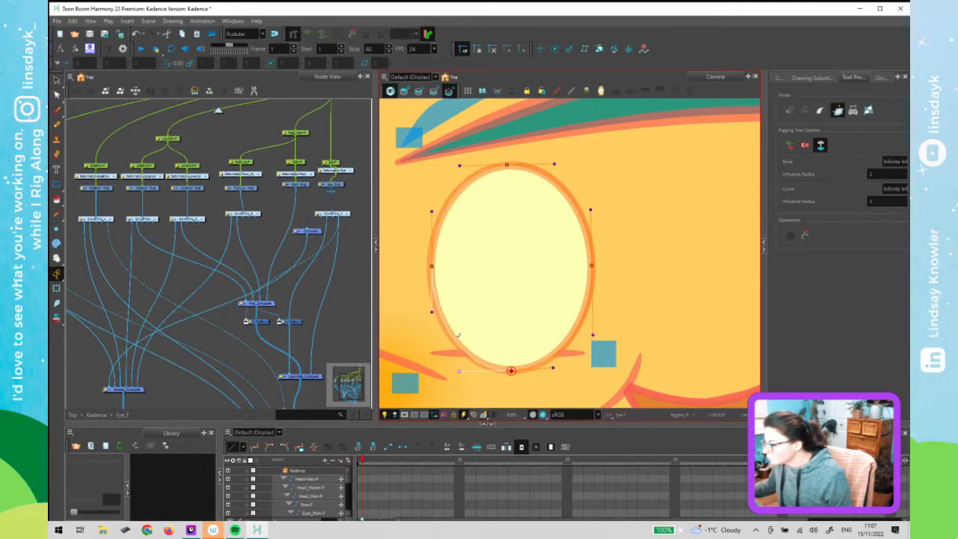
left_click(432, 266)
left_click_drag(461, 166, 470, 166)
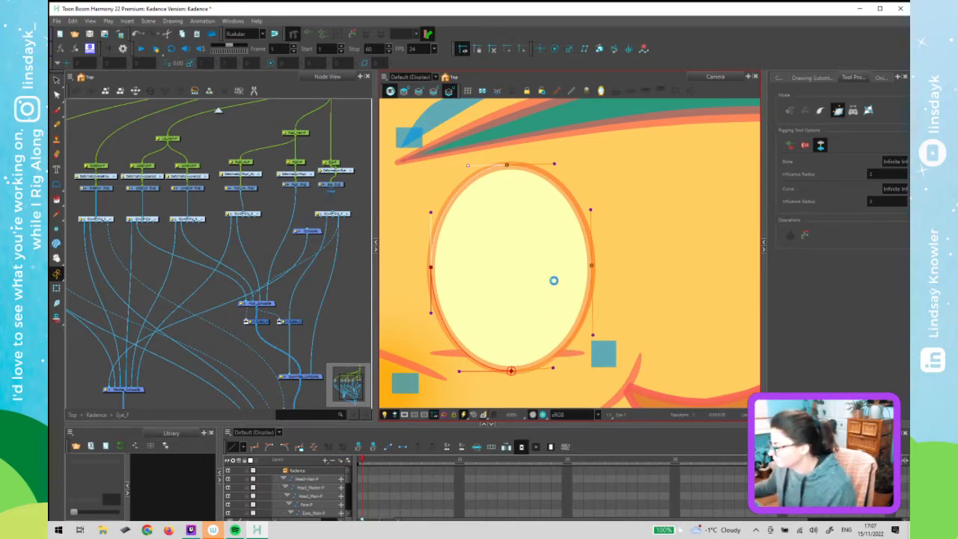
Review the front eye group's node network together with the eye's envelope deformation controls
left_click(358, 282)
key("ctrl+z")
key("ctrl+z")
key("ctrl+z")
key("ctrl+z")
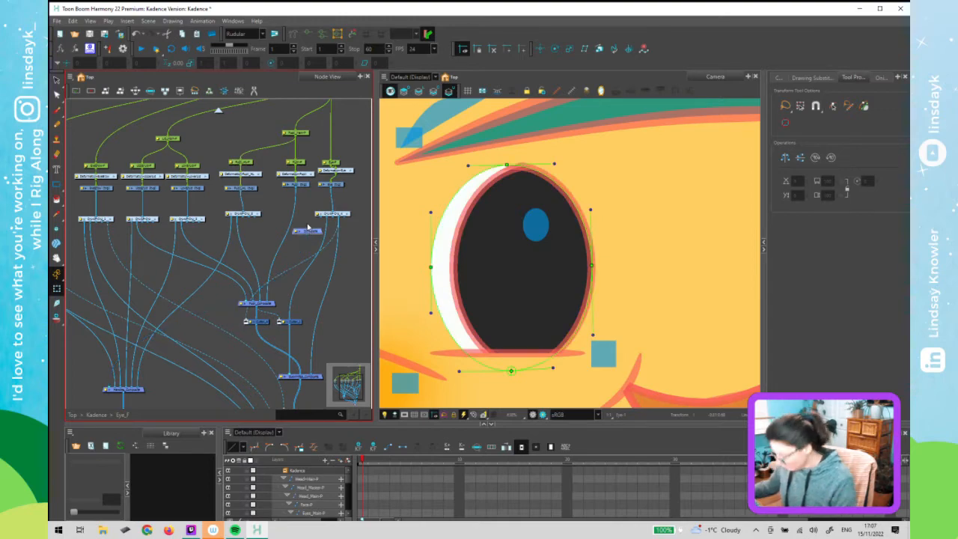
key("ctrl+z")
scroll(304, 225, "down", 3)
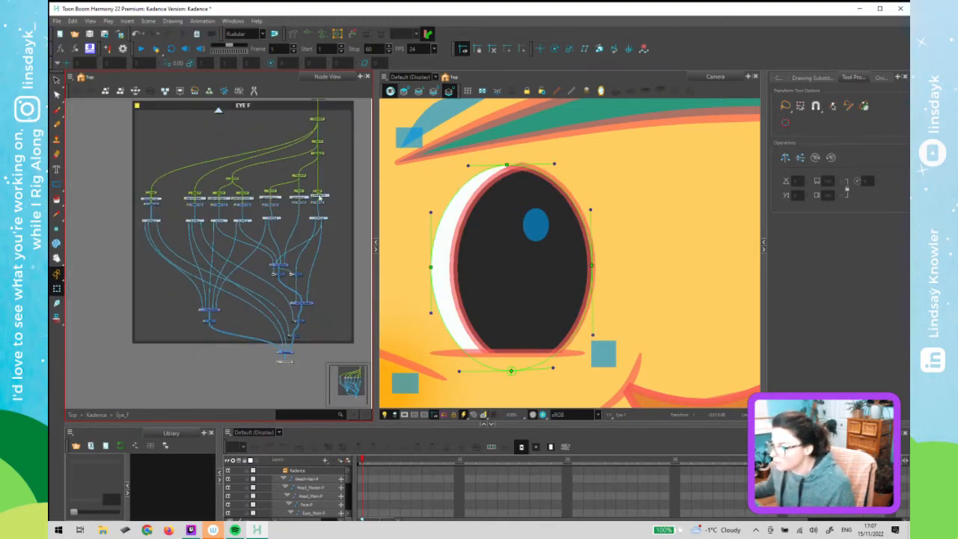
scroll(338, 240, "down", 2)
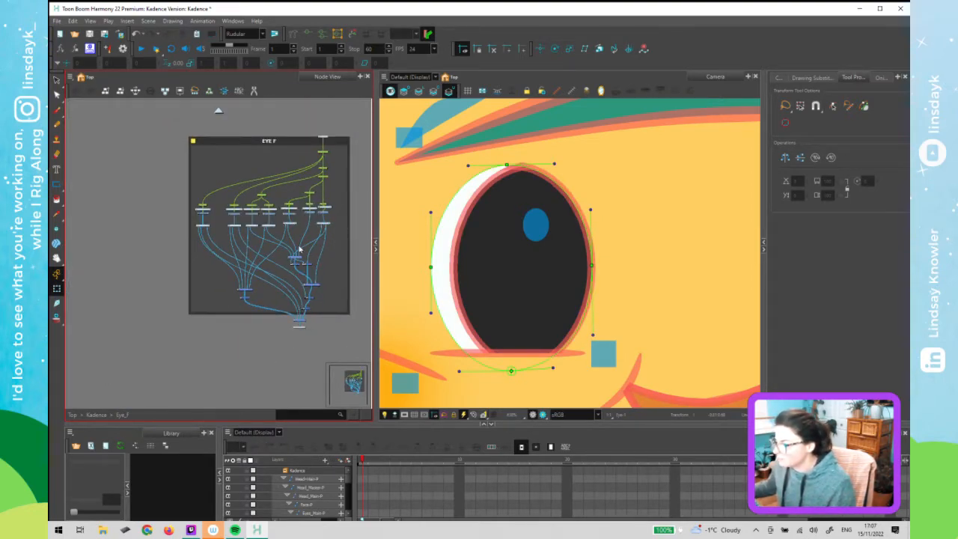
scroll(299, 249, "up", 3)
scroll(291, 198, "up", 2)
left_click(289, 200)
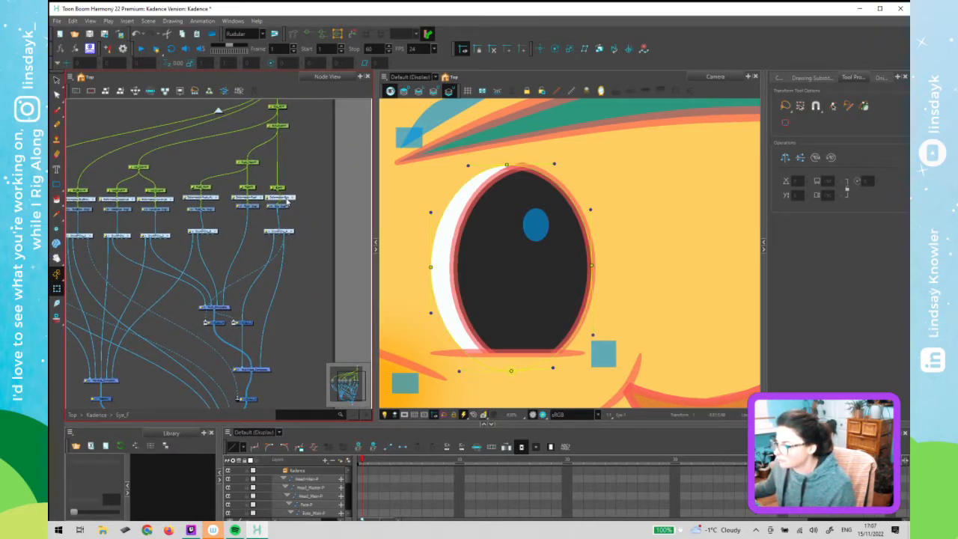
scroll(304, 215, "down", 3)
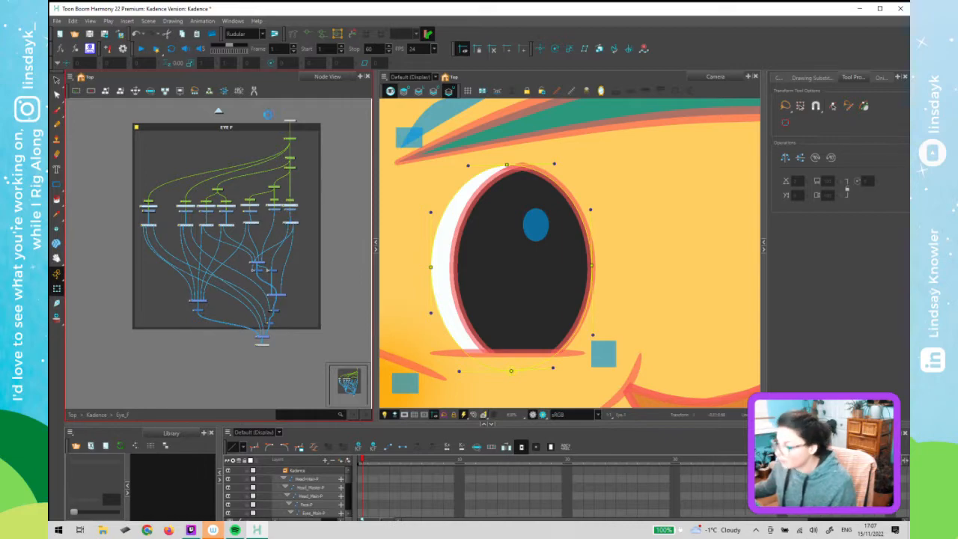
Replace the Eye_B group in the Kadence group with a drawings-only clone of Eye_F, connected between Static-Transformation and Face_Composite
left_click(219, 114)
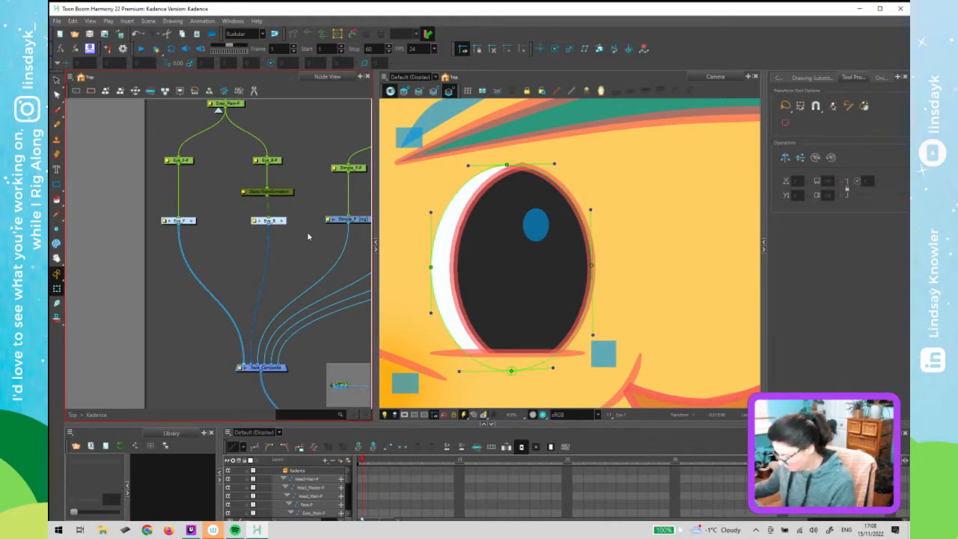
key("Delete")
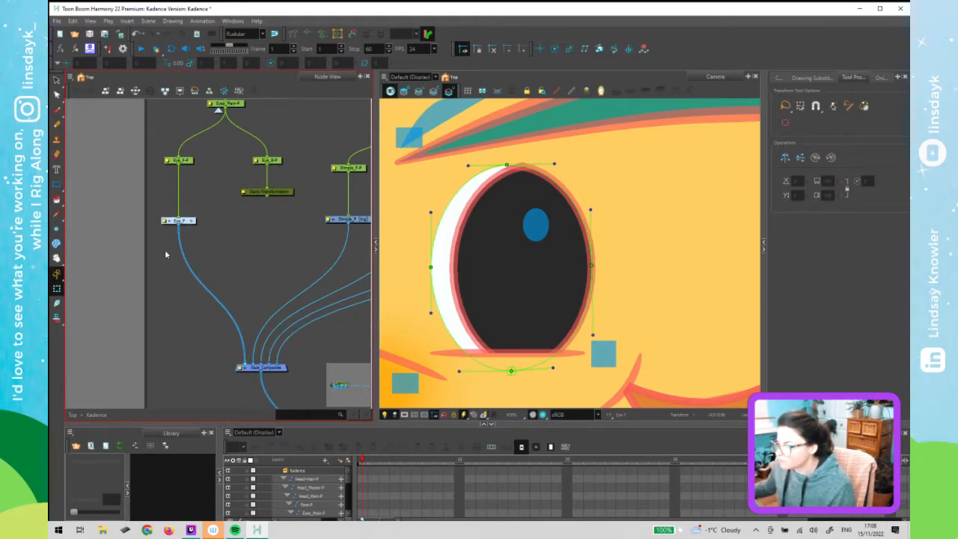
left_click(69, 78)
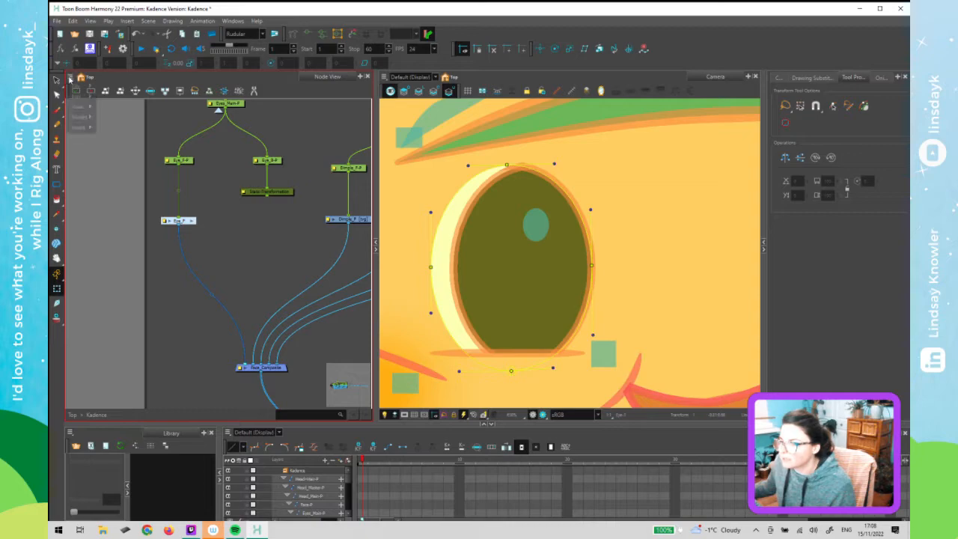
mouse_move(80, 117)
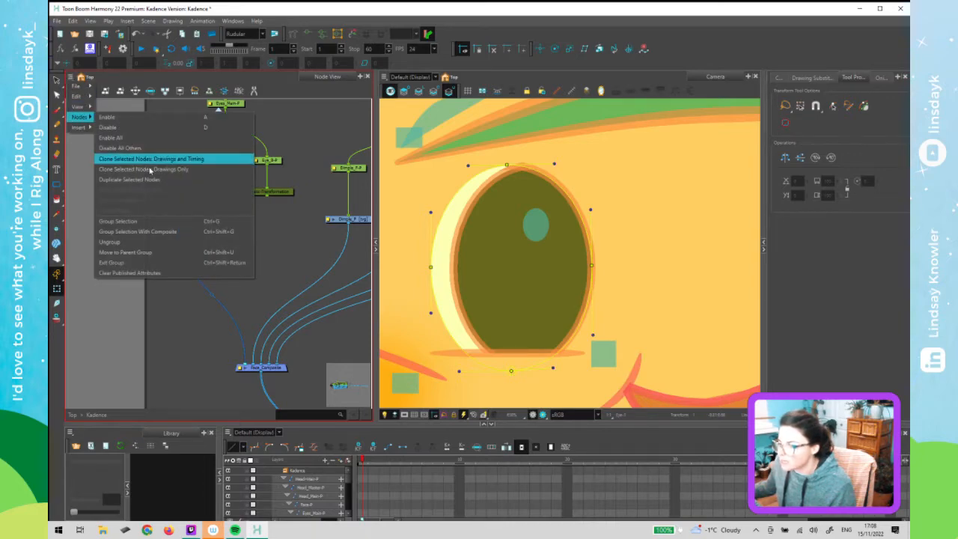
left_click(149, 169)
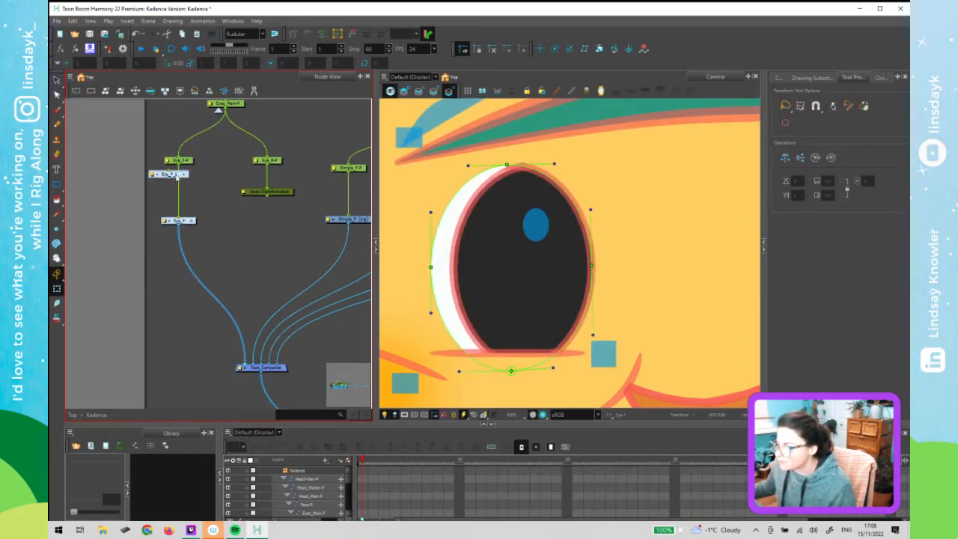
mouse_move(281, 219)
left_mouse_down()
mouse_move(267, 219)
mouse_move(253, 365)
left_mouse_up()
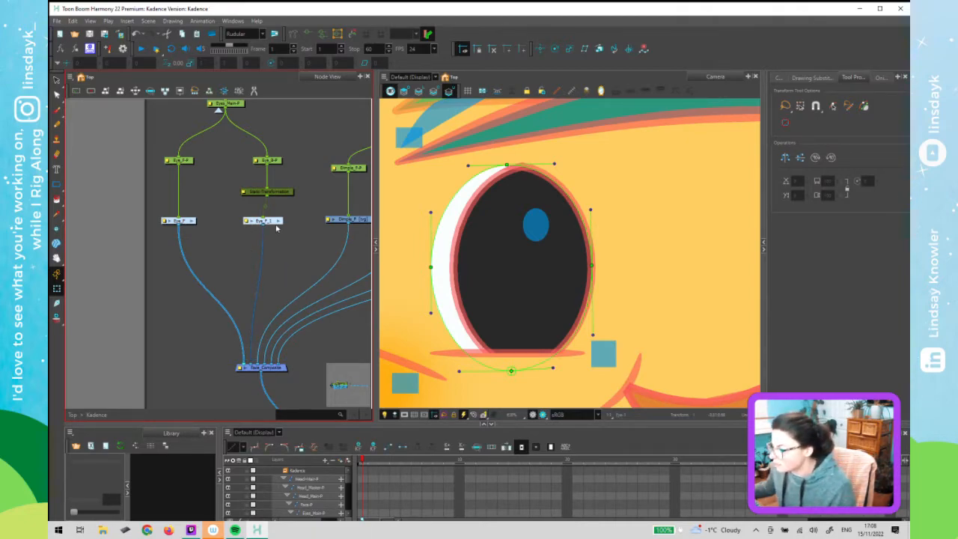
Rename the cloned eye group as Eye_B
double_click(247, 222)
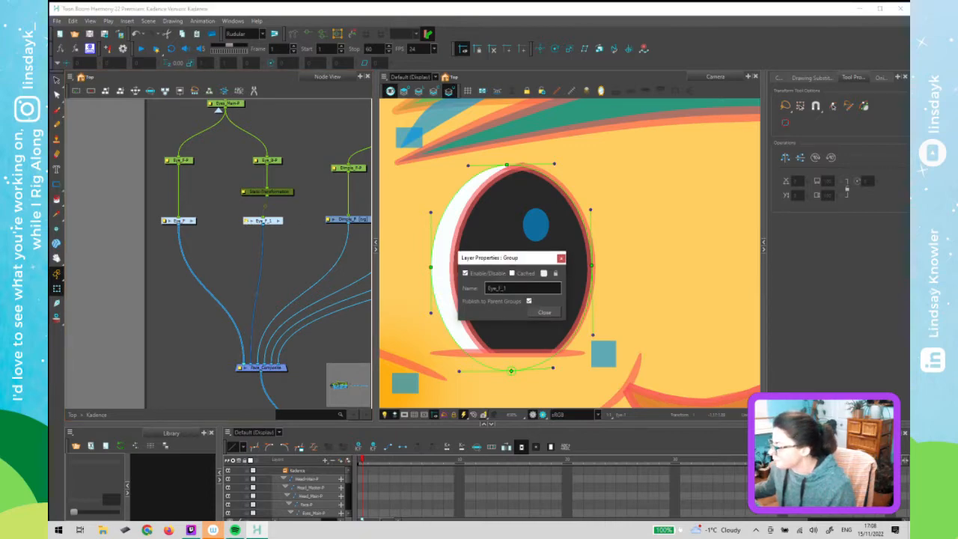
key("BackSpace")
key("BackSpace")
key("BackSpace")
type("B")
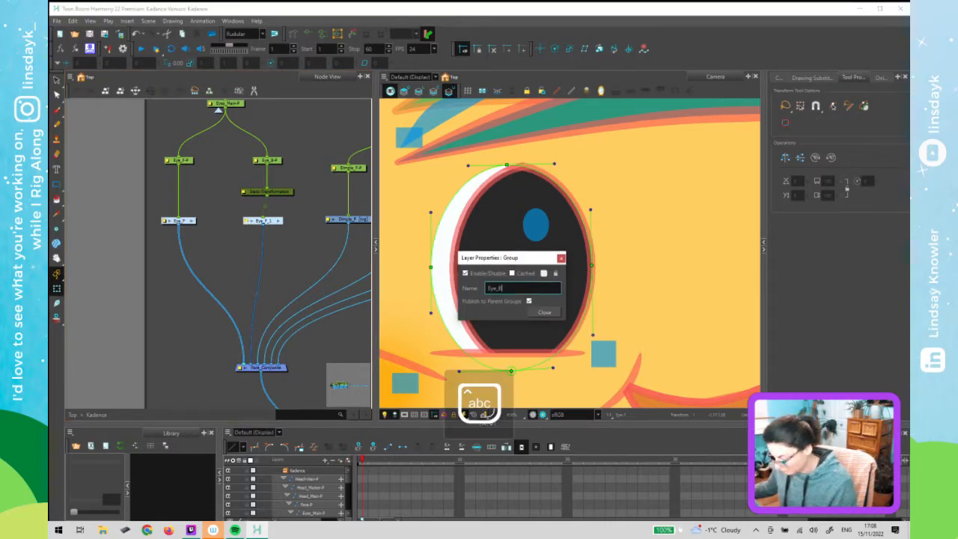
type("B")
key("Return")
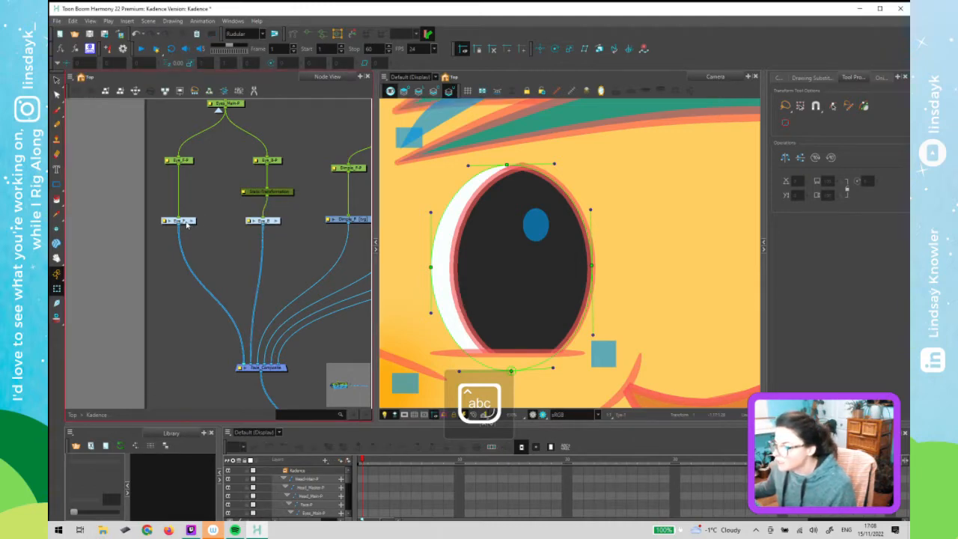
Save the scene and switch the rear eyebrow layer's drawing substitution to LC
scroll(432, 277, "down", 2)
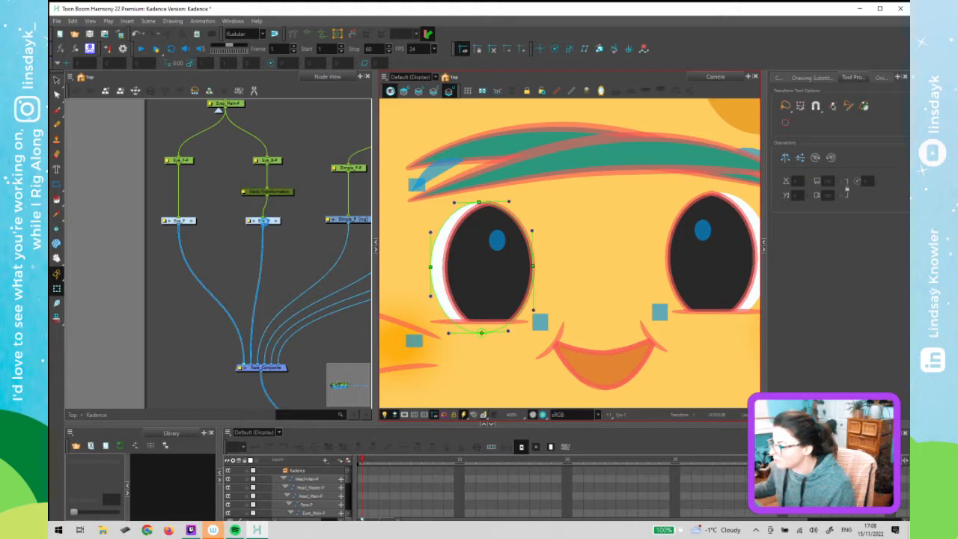
key("ctrl+s")
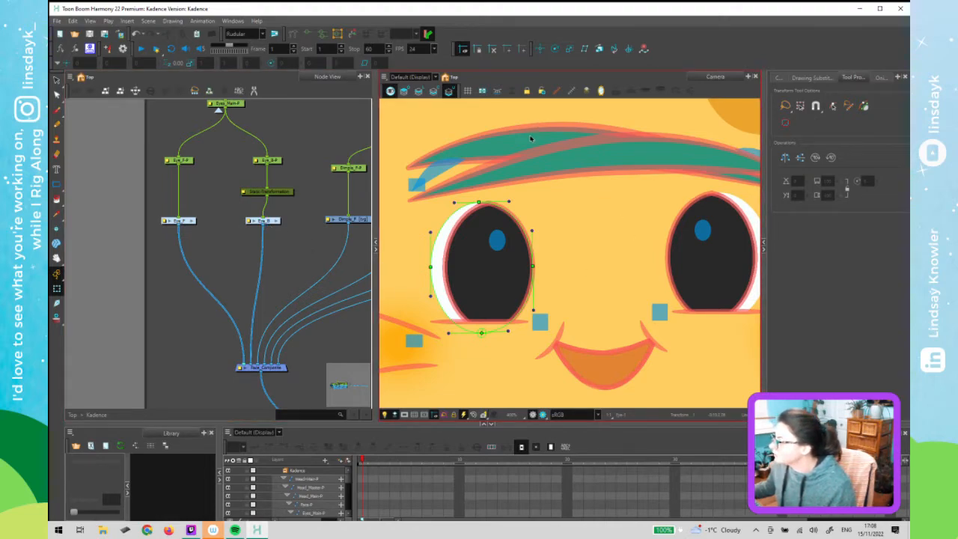
left_click(531, 139)
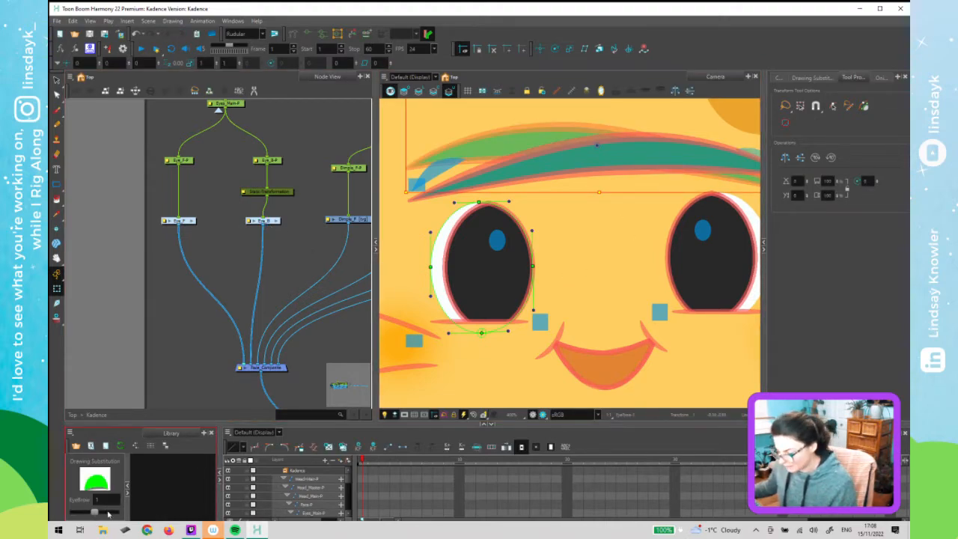
left_click(116, 513)
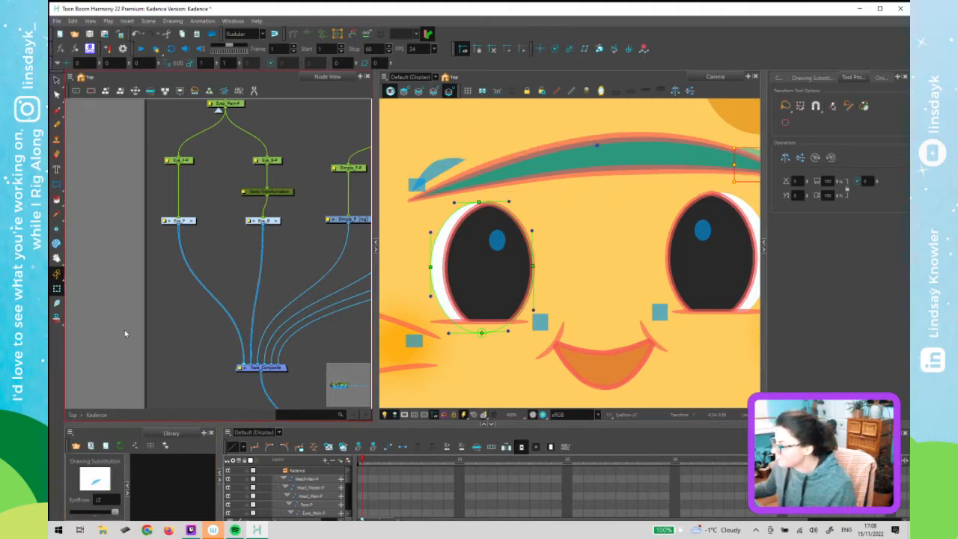
left_click(125, 335)
left_click_drag(289, 276, 154, 268)
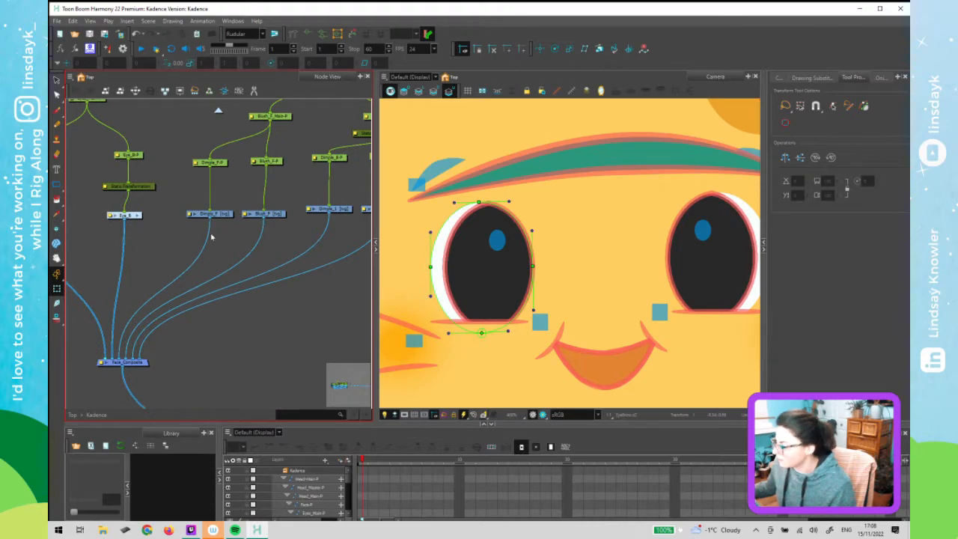
left_click(220, 216)
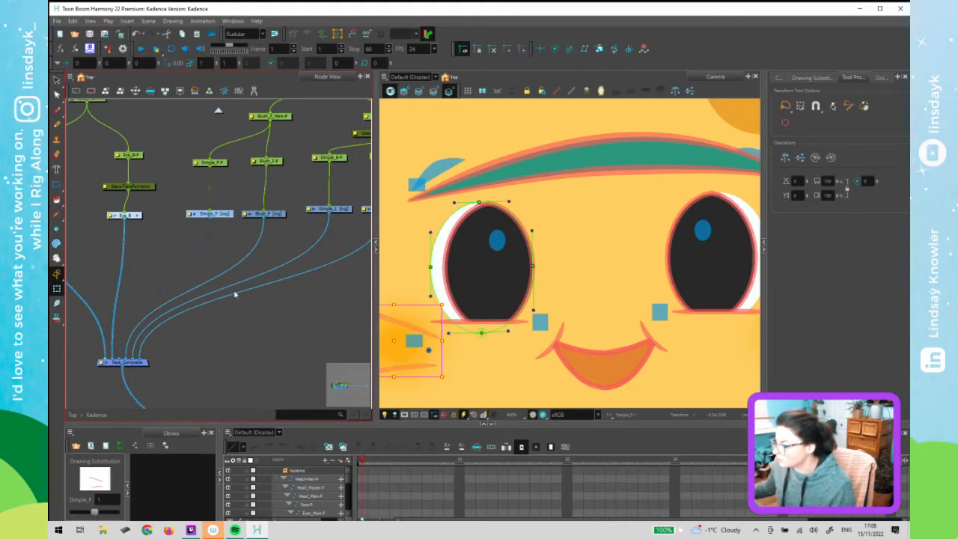
left_click_drag(158, 244, 226, 241)
left_click(106, 247)
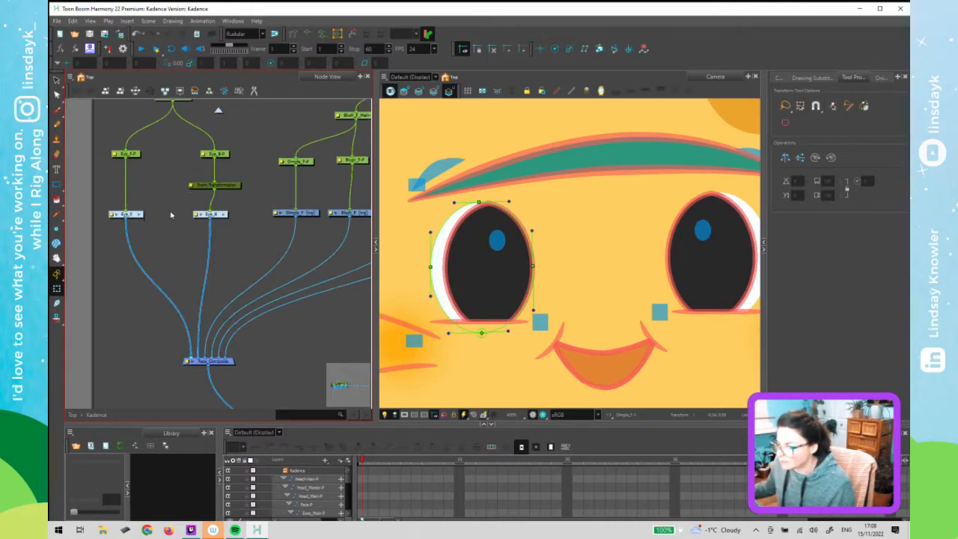
Create a backdrop around the Eye_F and Eye_B node branches and colour it purple
scroll(171, 213, "down", 2)
left_click_drag(228, 230, 118, 155)
left_click(124, 157)
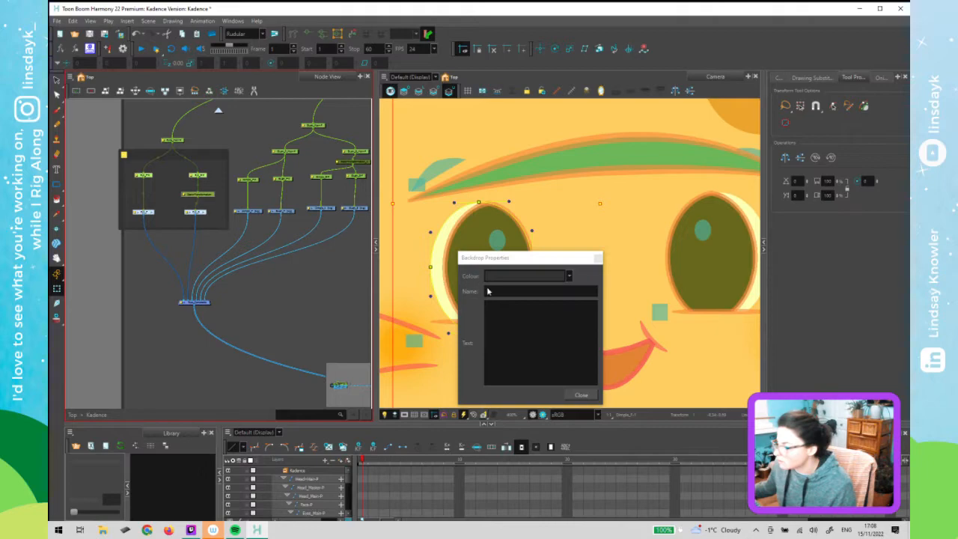
left_click(502, 278)
left_click(527, 384)
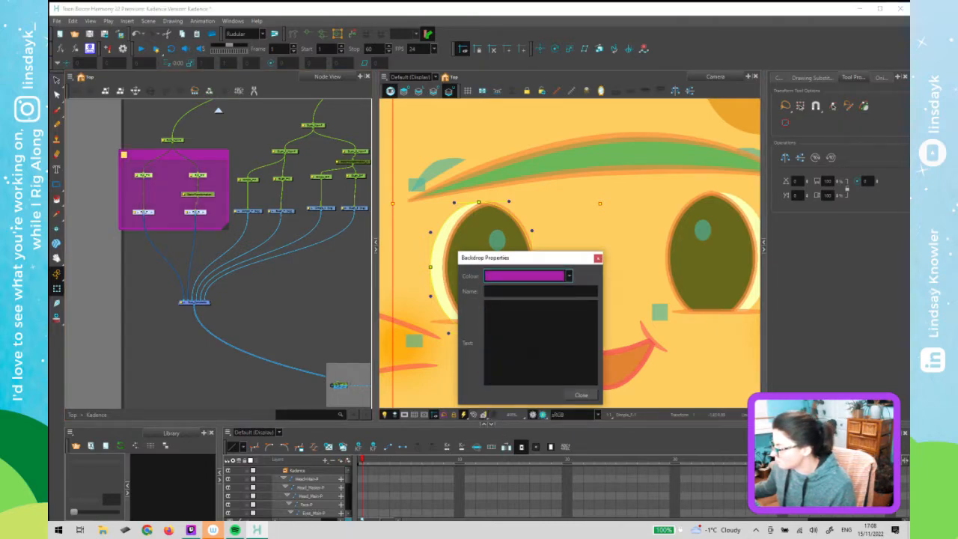
Name the purple backdrop CUT OTHER EYE
key("Caps_Lock")
type("CUTT")
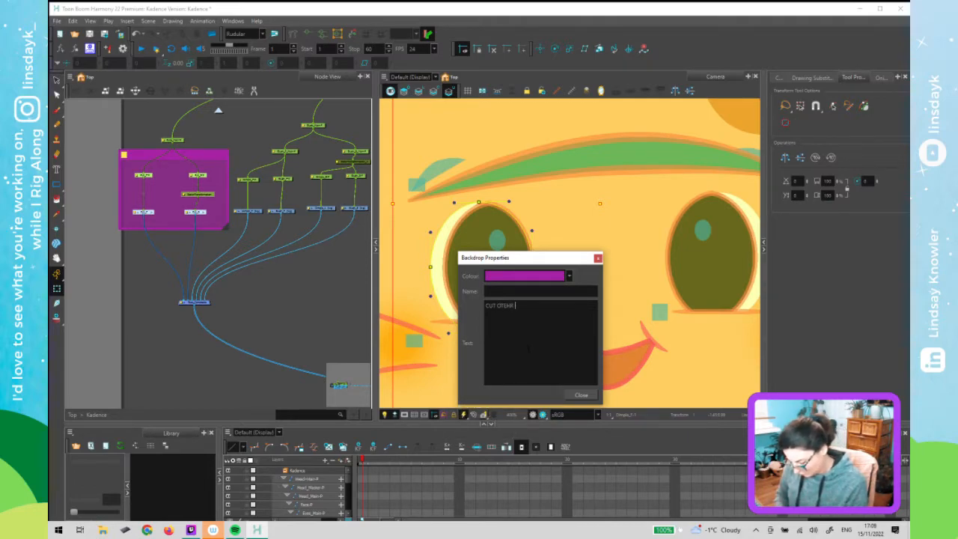
key("ctrl+a")
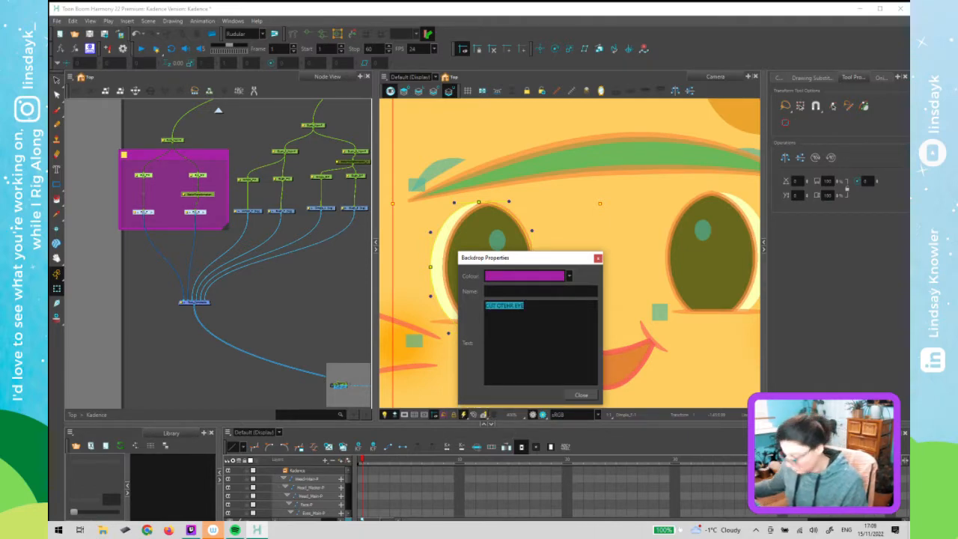
key("ctrl+x")
left_click(535, 291)
key("ctrl+v")
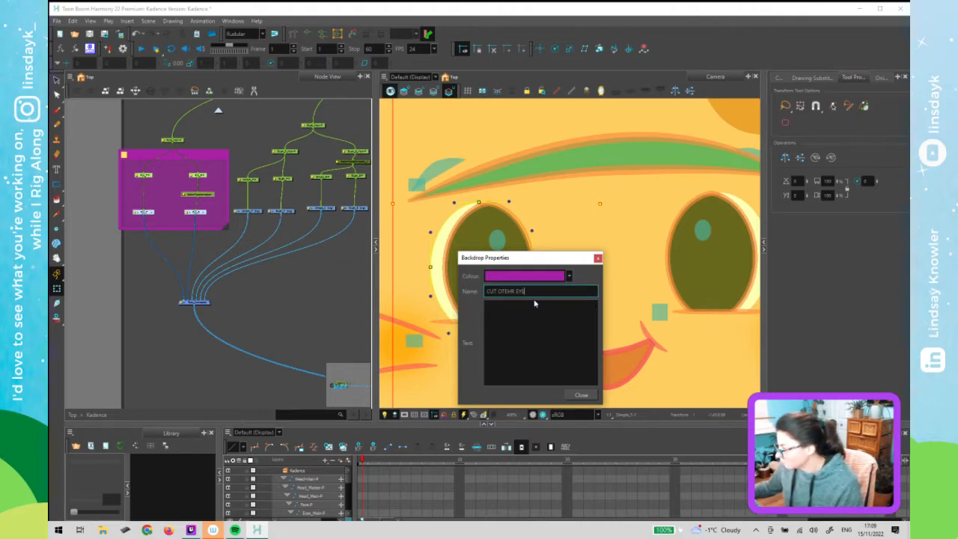
left_click(511, 291)
key("BackSpace")
key("BackSpace")
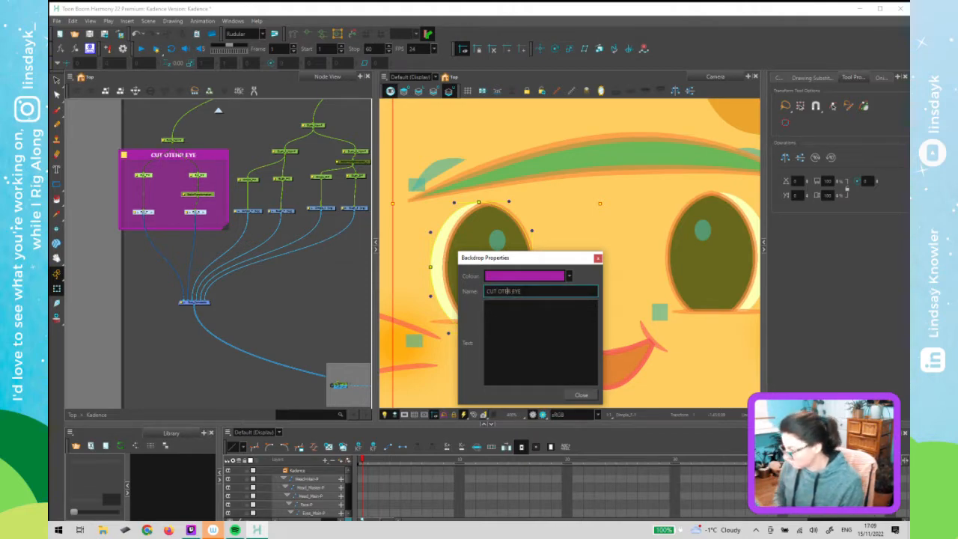
type("HER")
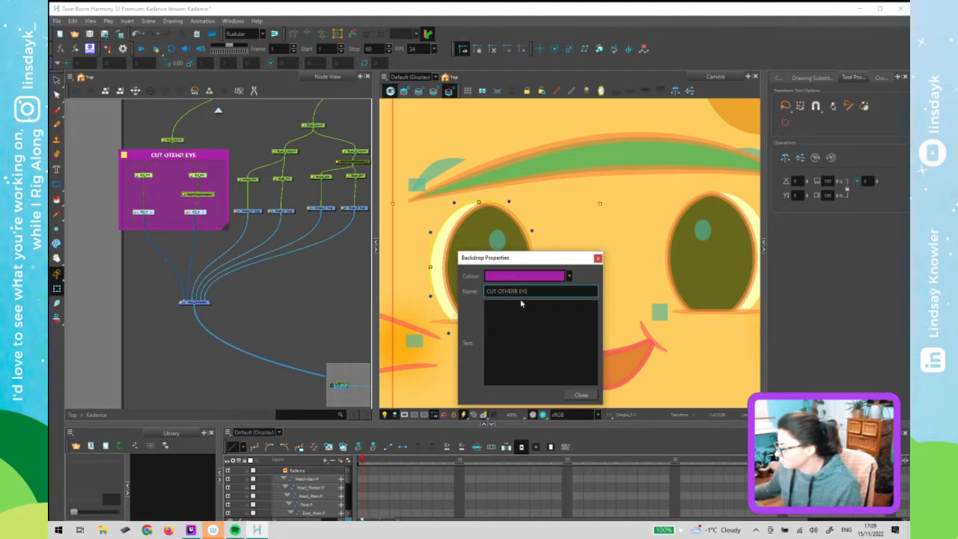
key("BackSpace")
key("Return")
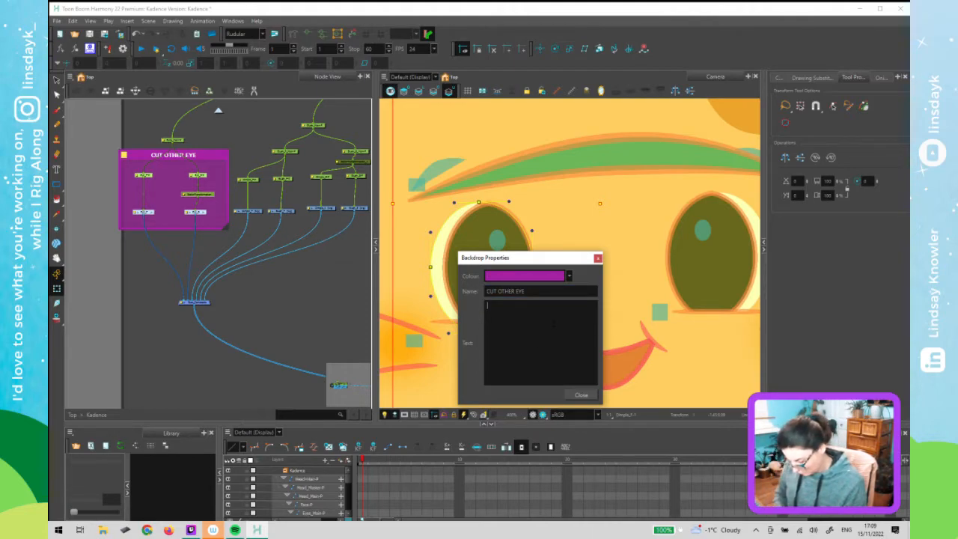
Add the text BY THE BROW to the backdrop and close its properties
type("BROW")
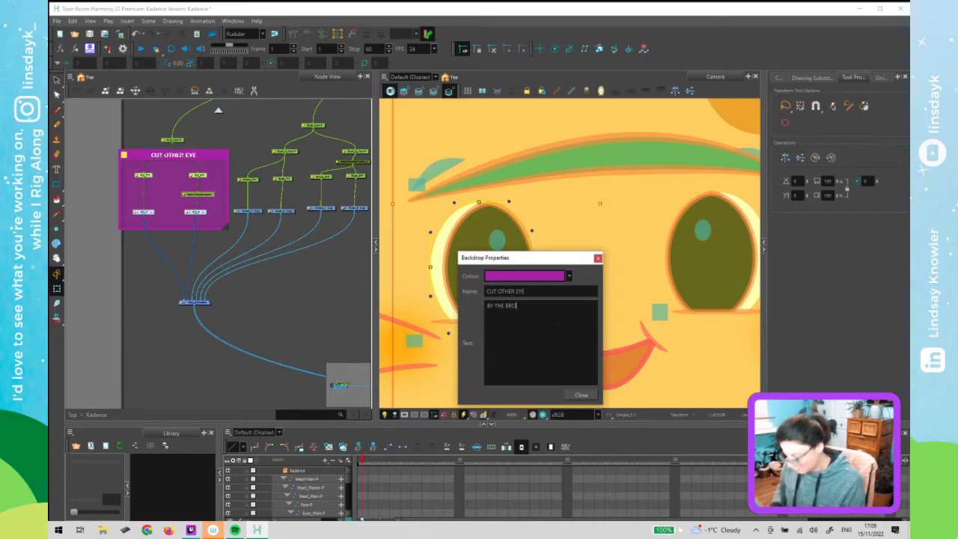
key("Caps_Lock")
left_click(580, 395)
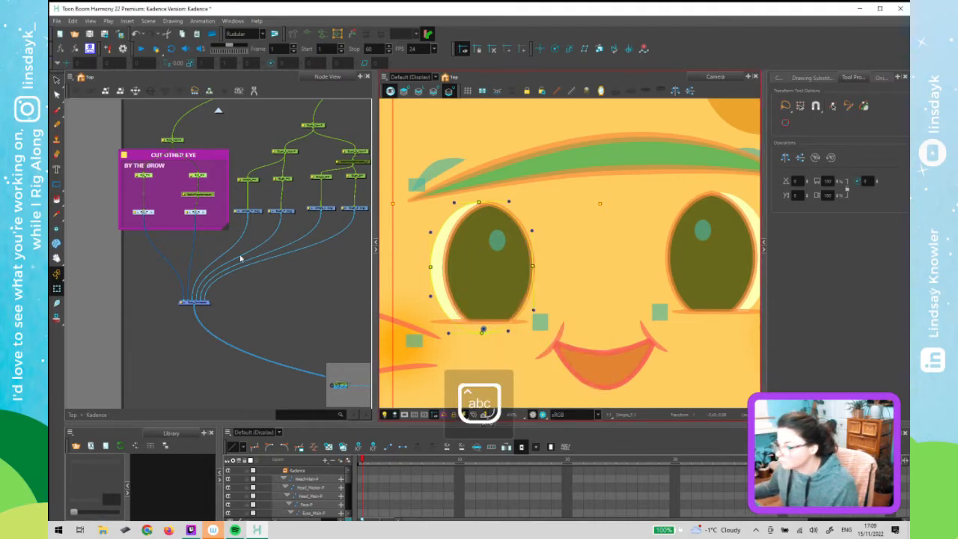
left_click(283, 311)
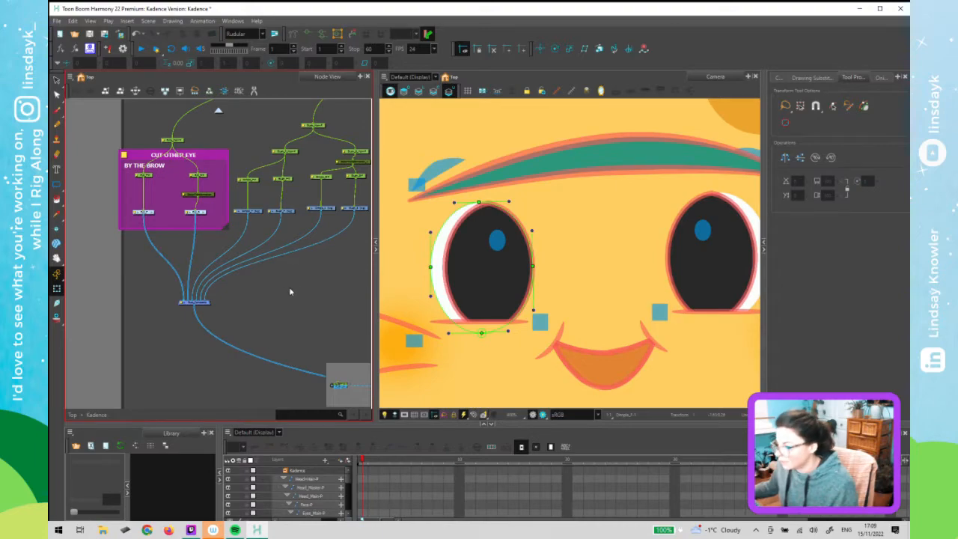
Reveal all deformation controls under the Eyes_Main-P peg and hide every control in the Camera view
scroll(595, 278, "down", 1)
scroll(595, 279, "down", 1)
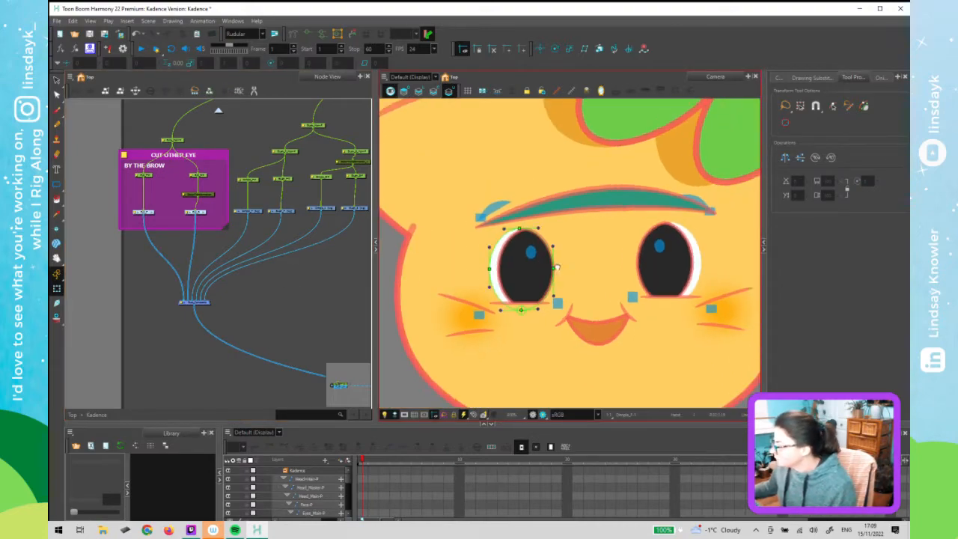
scroll(577, 275, "down", 1)
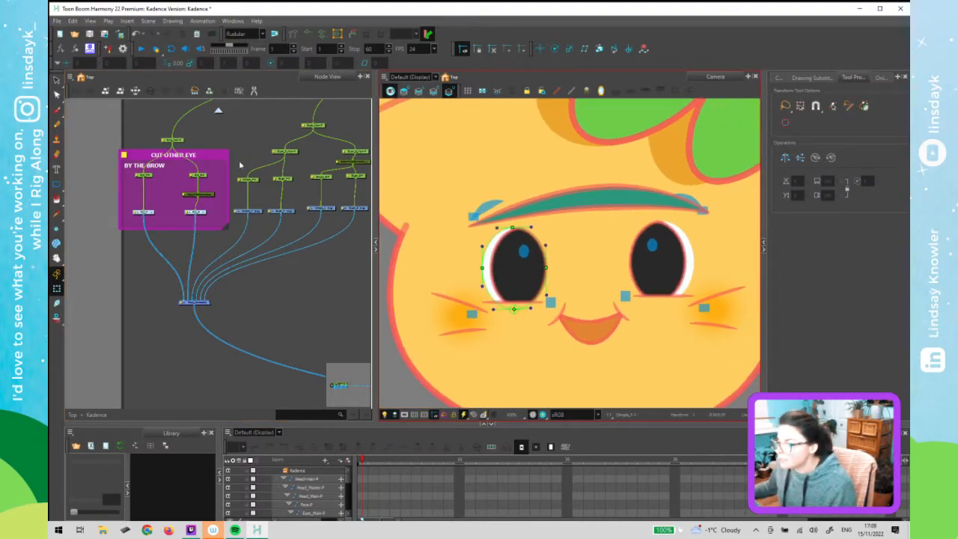
left_click(172, 141)
right_click(170, 146)
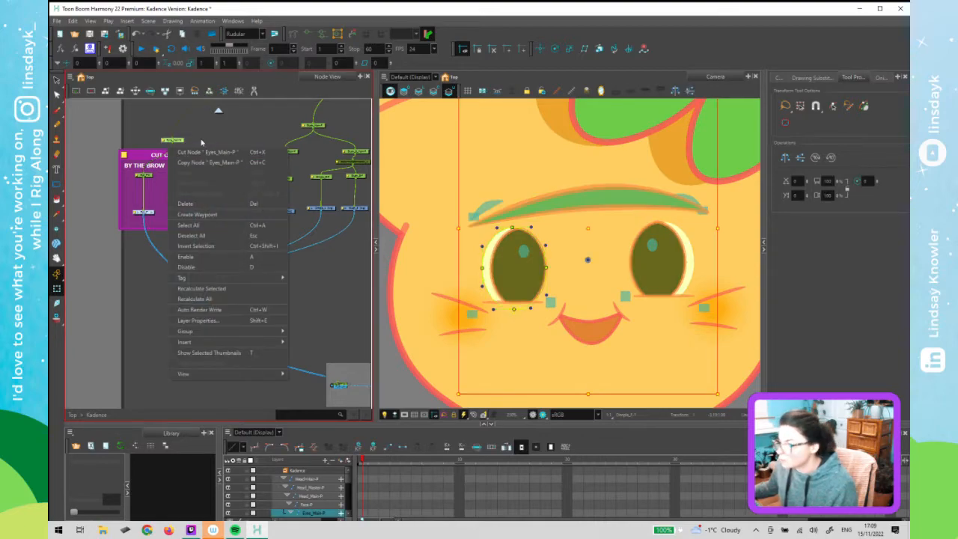
left_click(201, 142)
left_click(172, 141)
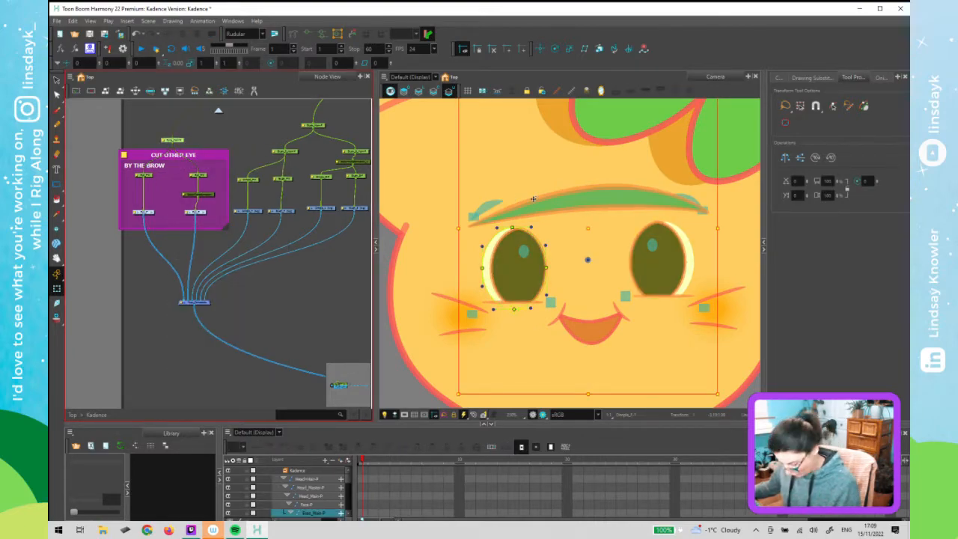
key("F11")
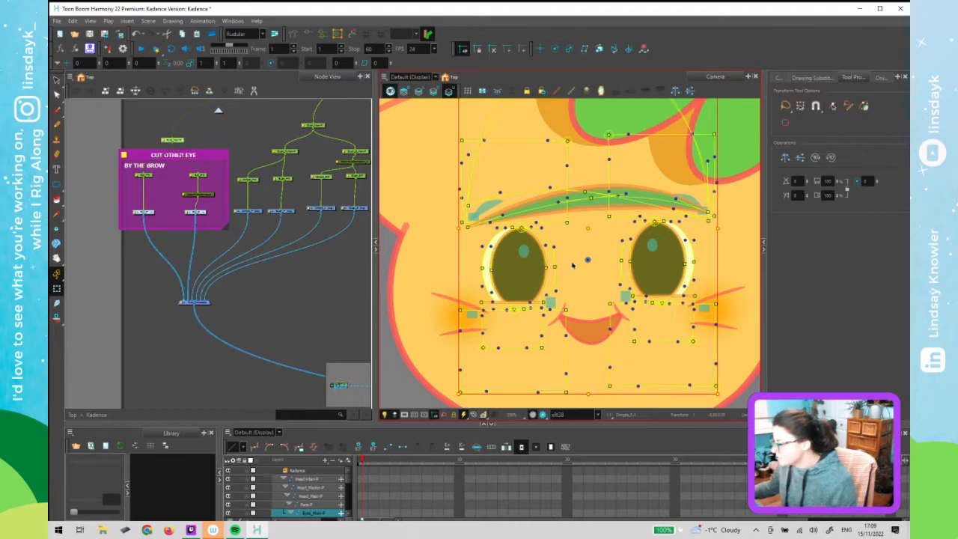
scroll(562, 256, "down", 2)
left_click(725, 356)
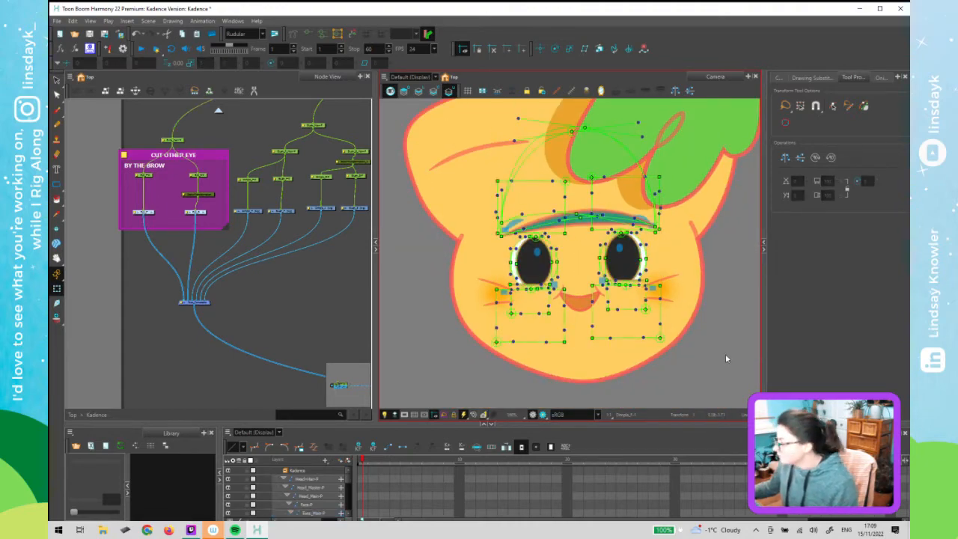
key("shift+c")
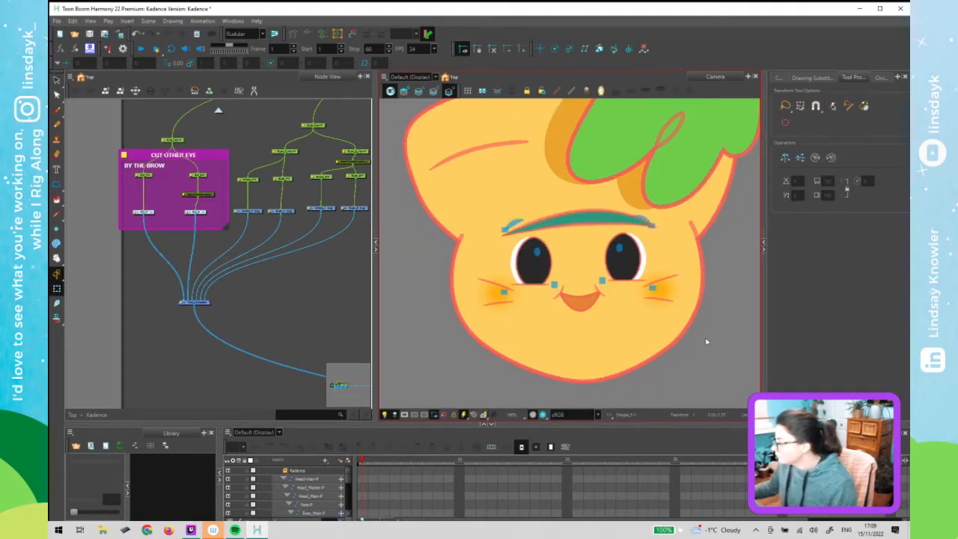
left_click_drag(291, 244, 246, 263)
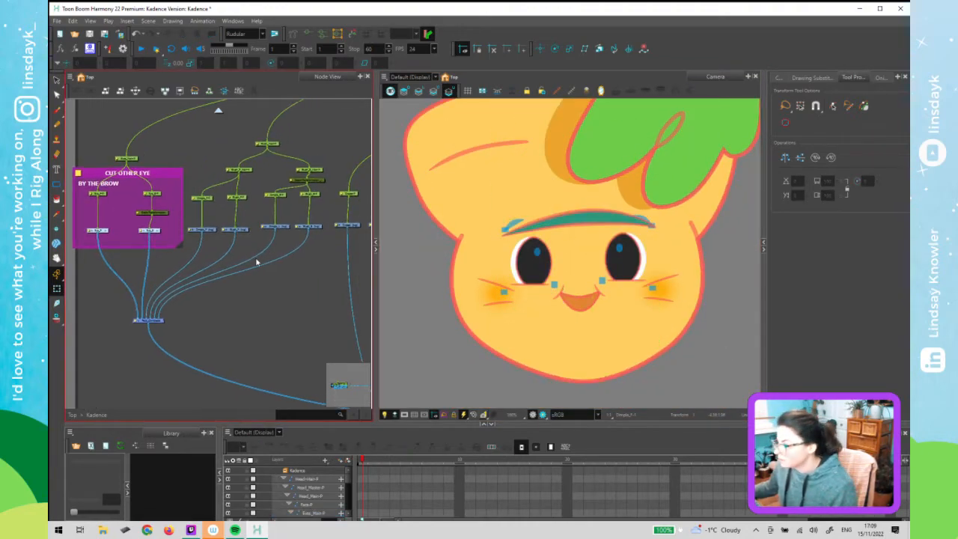
left_click(506, 227)
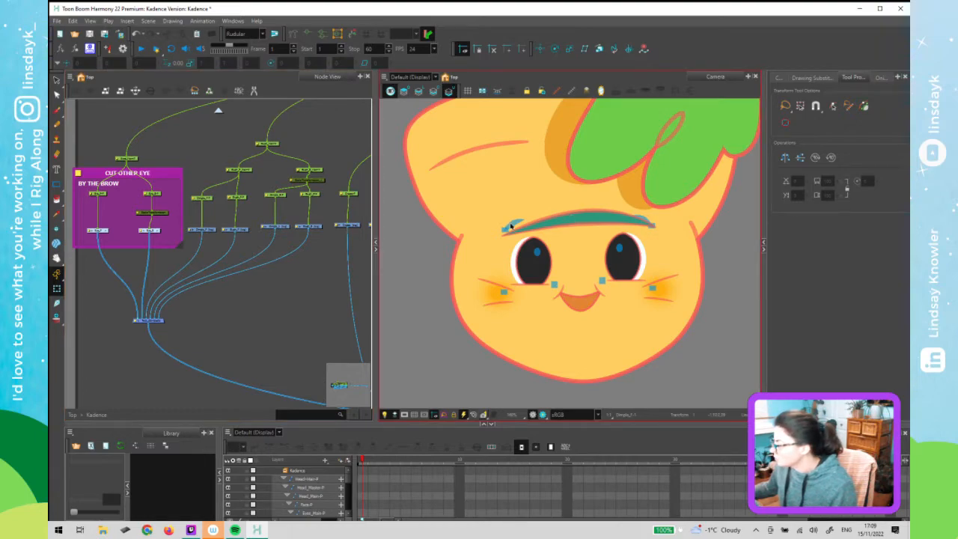
left_click(511, 226)
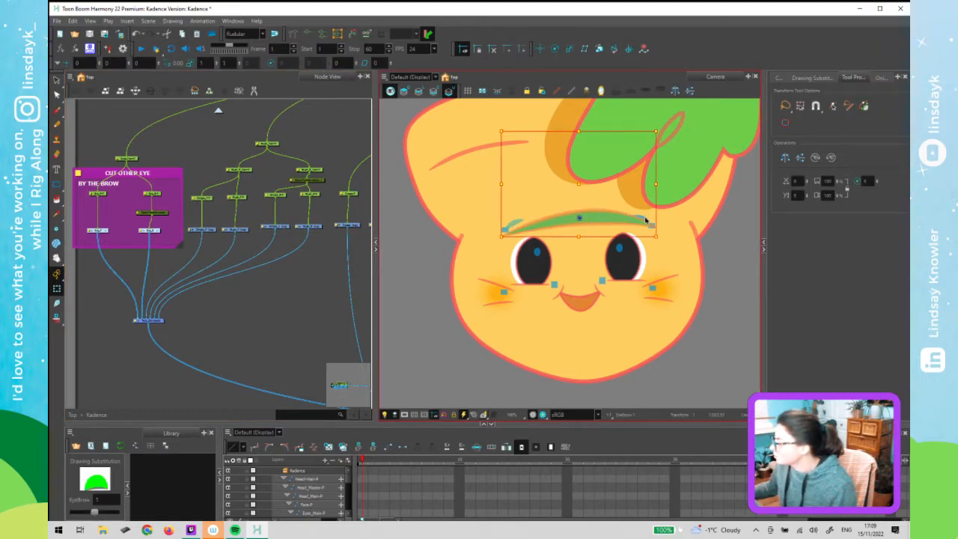
left_click(646, 220)
right_click(645, 219)
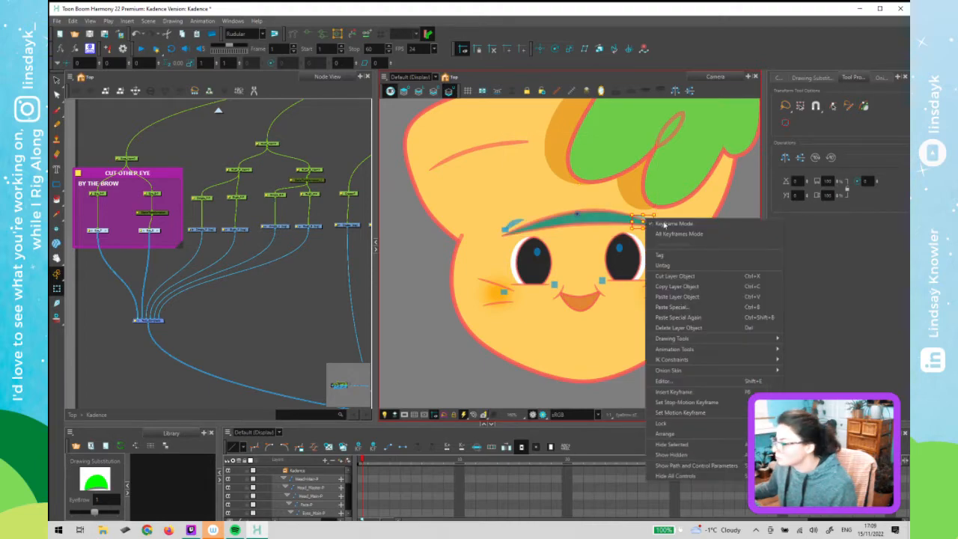
left_click(749, 209)
left_click(249, 208)
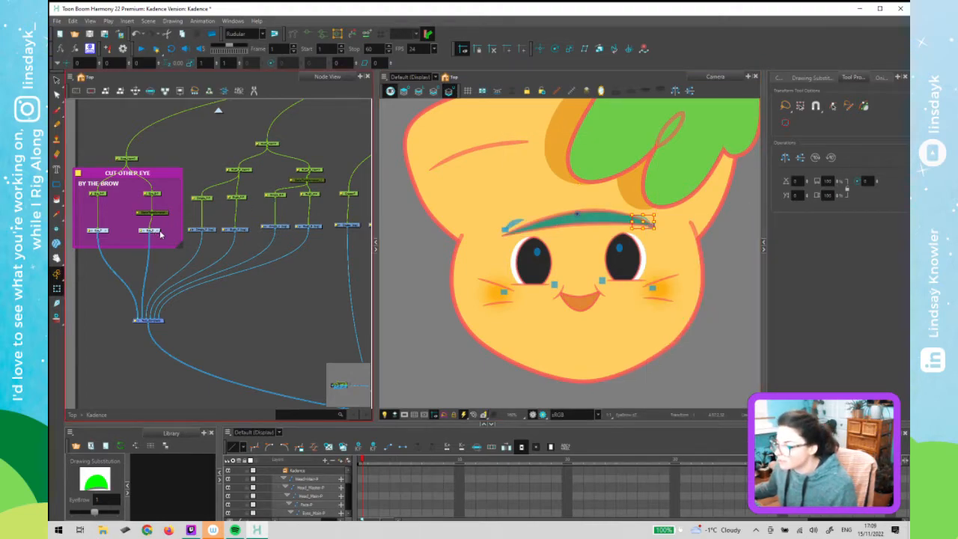
Try moving the front eyebrow from the Eye_F group, undo the move and return to the Kadence group
double_click(107, 232)
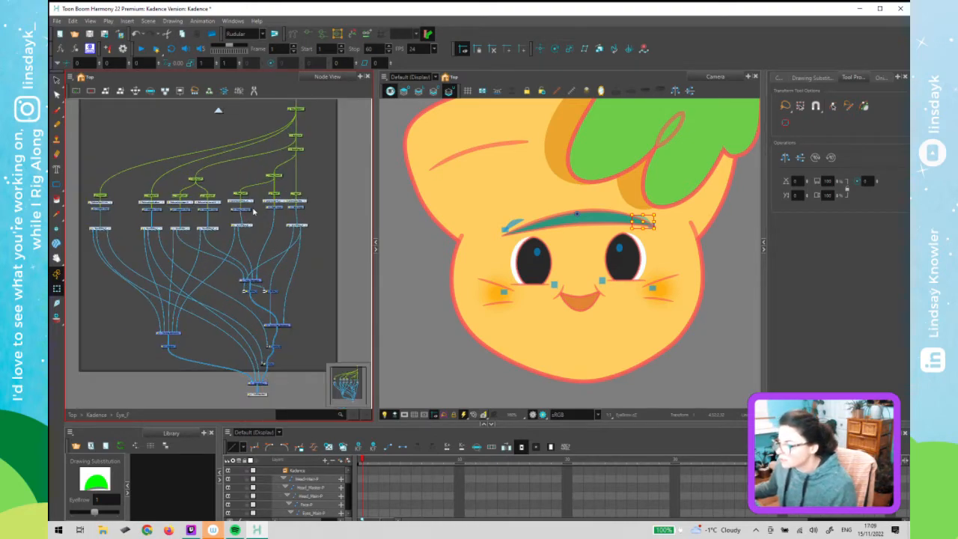
left_click_drag(125, 222, 331, 227)
left_click(274, 215)
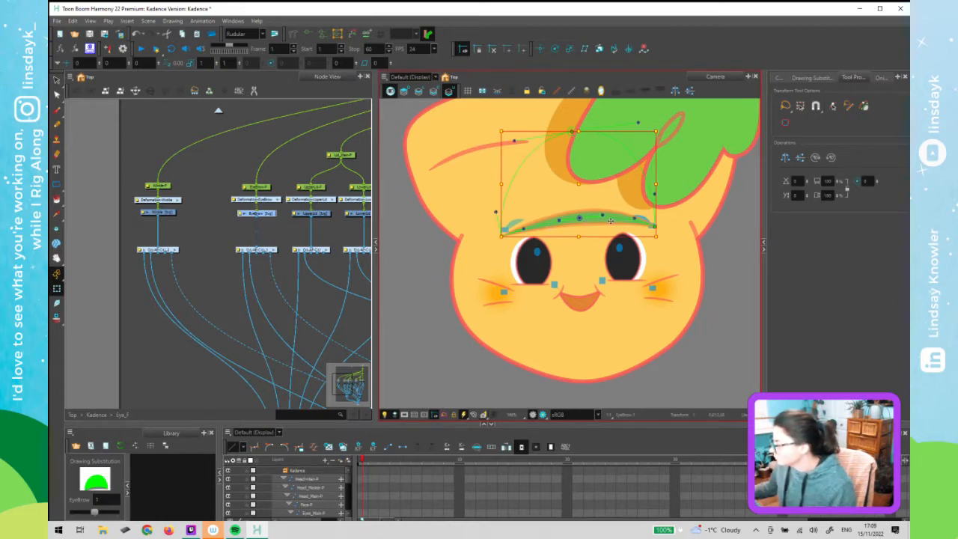
left_click_drag(611, 233, 610, 269)
key("ctrl+z")
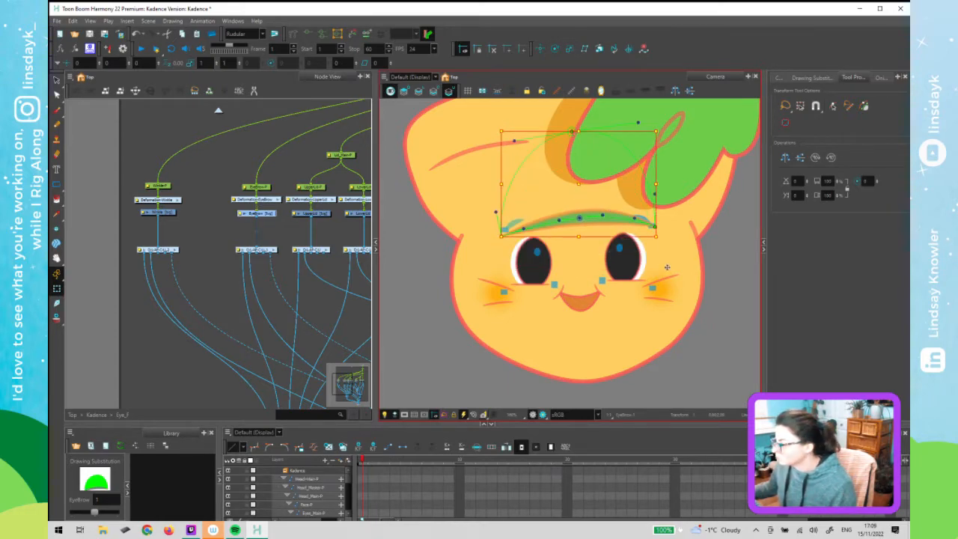
left_click(736, 298)
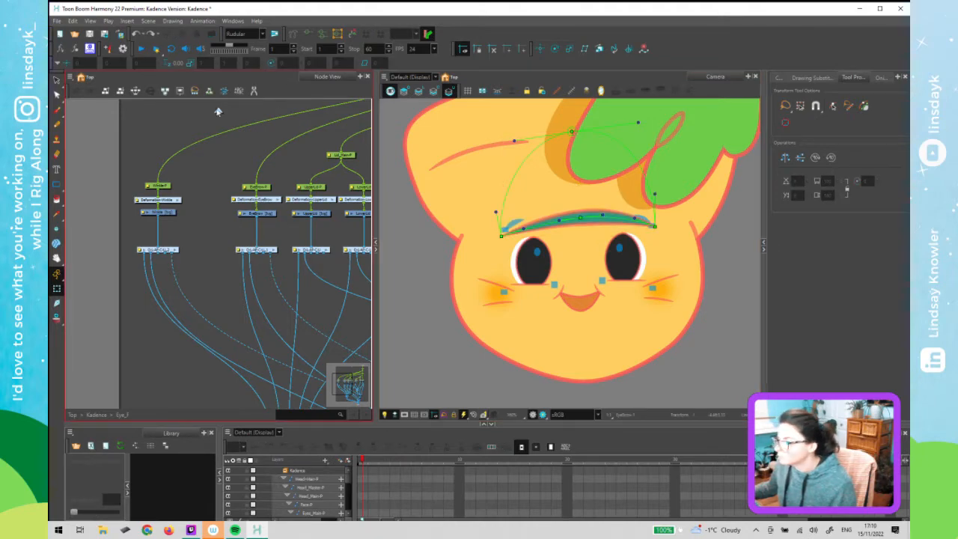
left_click(217, 111)
right_click(274, 261)
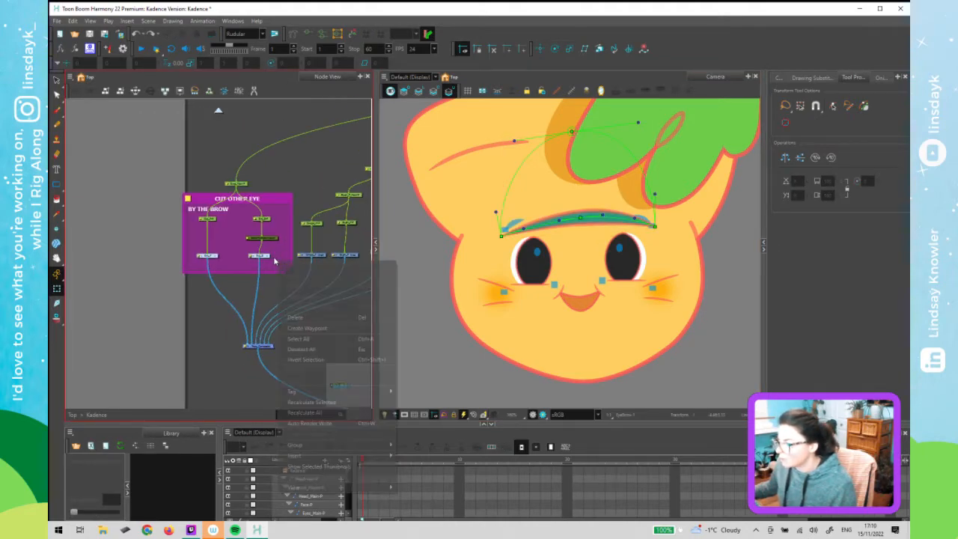
left_click(95, 295)
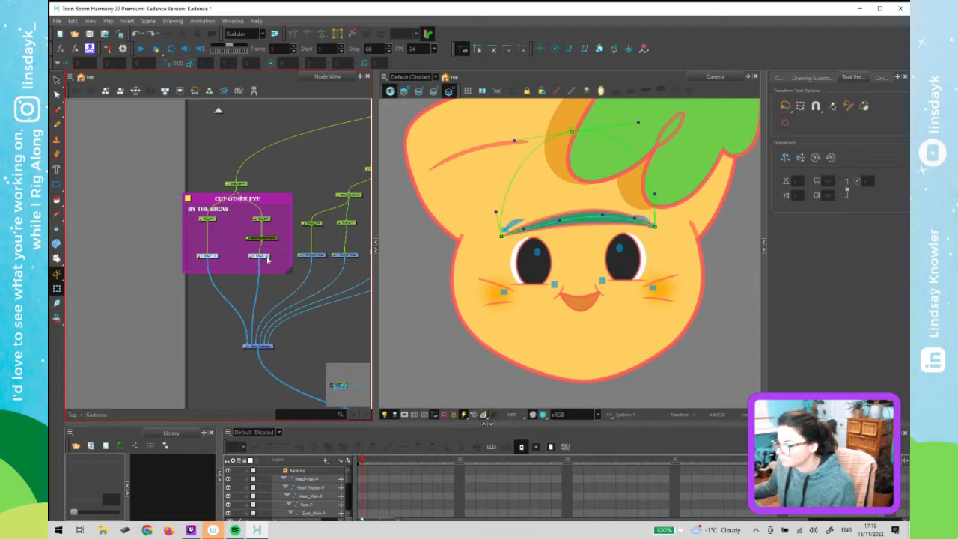
Create a separate deformation chain for the LC eyebrow drawing in Eye_F and switch back to the green brow drawing
left_click(215, 258)
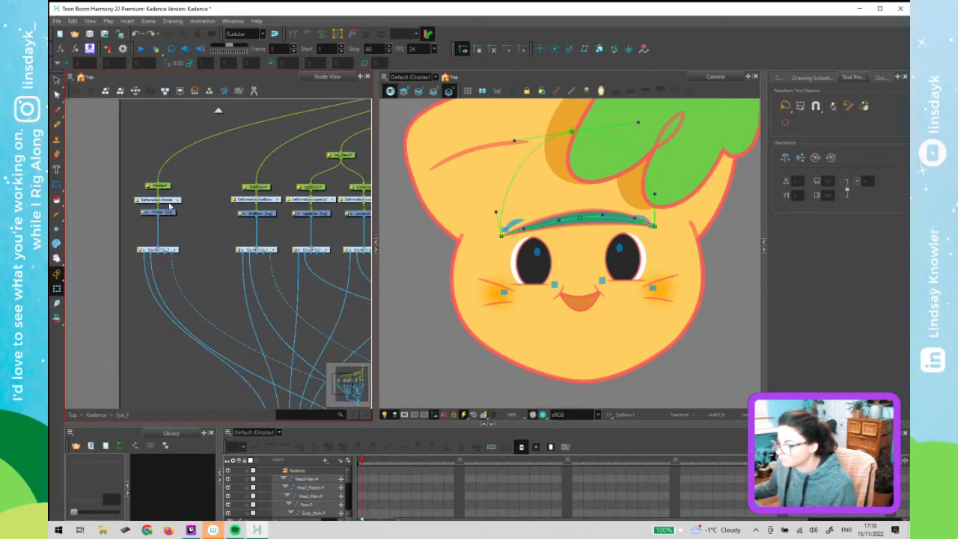
left_click(575, 220)
left_click(117, 512)
left_click(117, 513)
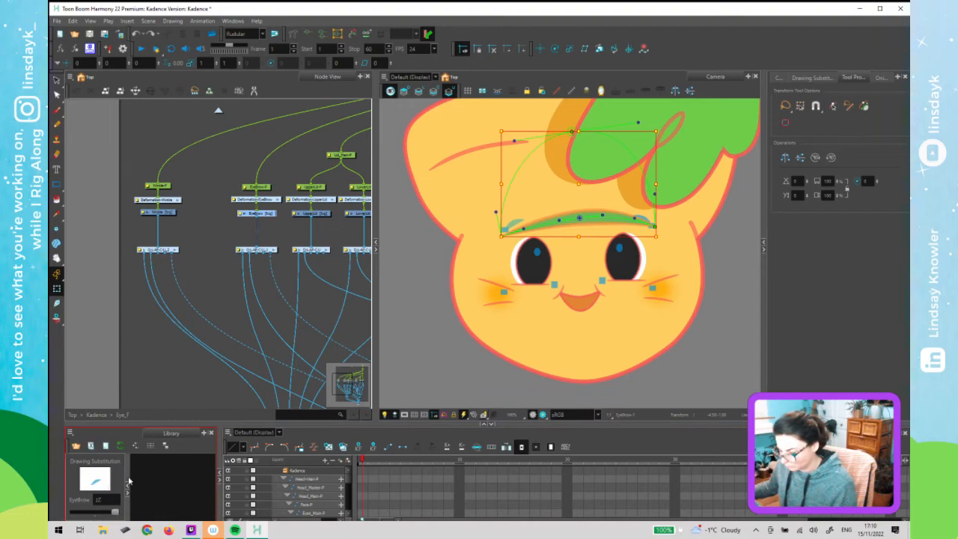
left_click(366, 35)
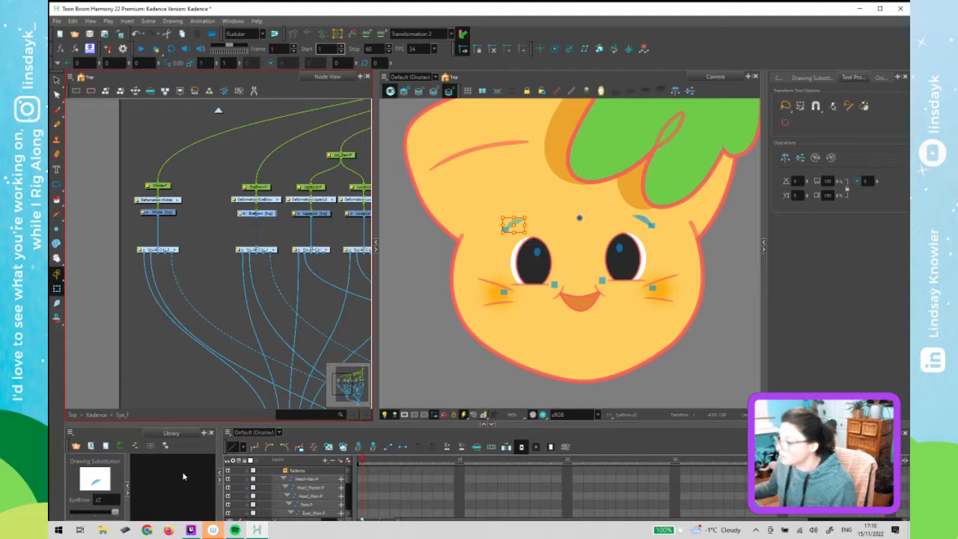
left_click(93, 512)
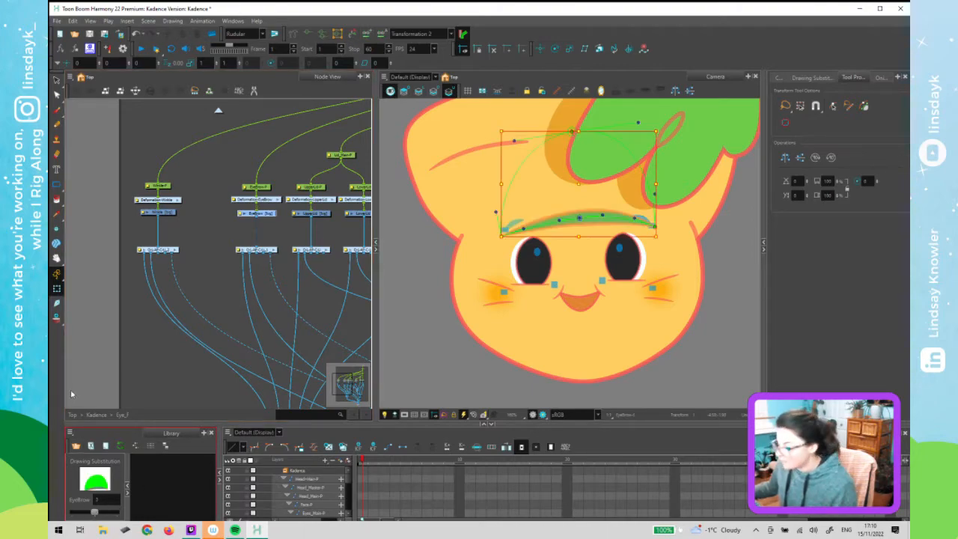
In the Eye_B group, select the EyeBrow drawing and create a separate deformation chain for its LC substitution
left_click(589, 221)
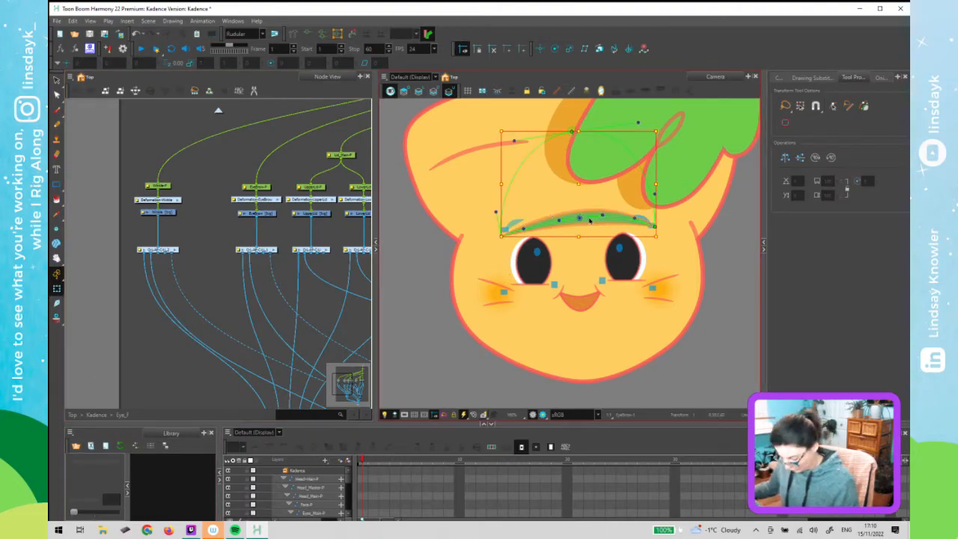
left_click(590, 220)
left_click(632, 276)
left_click_drag(178, 315, 466, 280)
left_click_drag(132, 271, 174, 274)
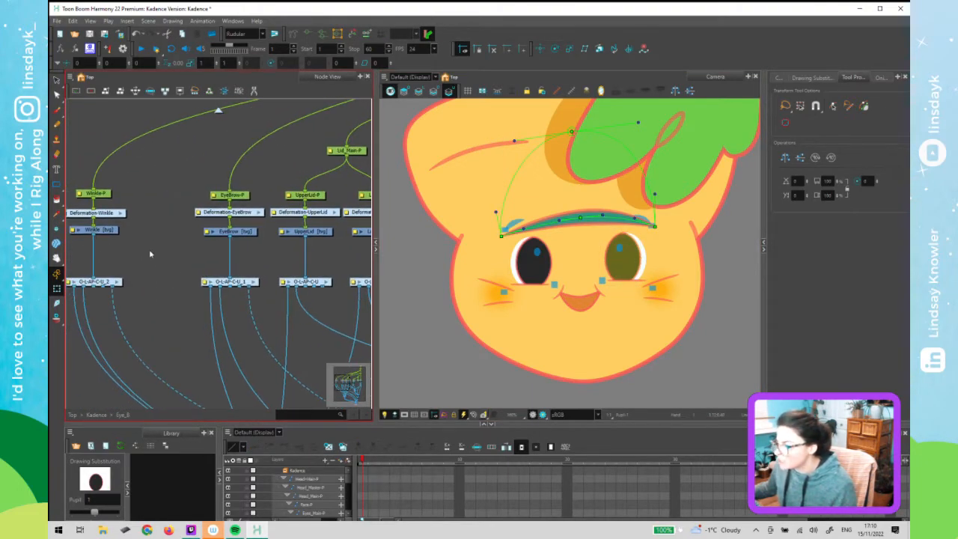
scroll(152, 261, "down", 2)
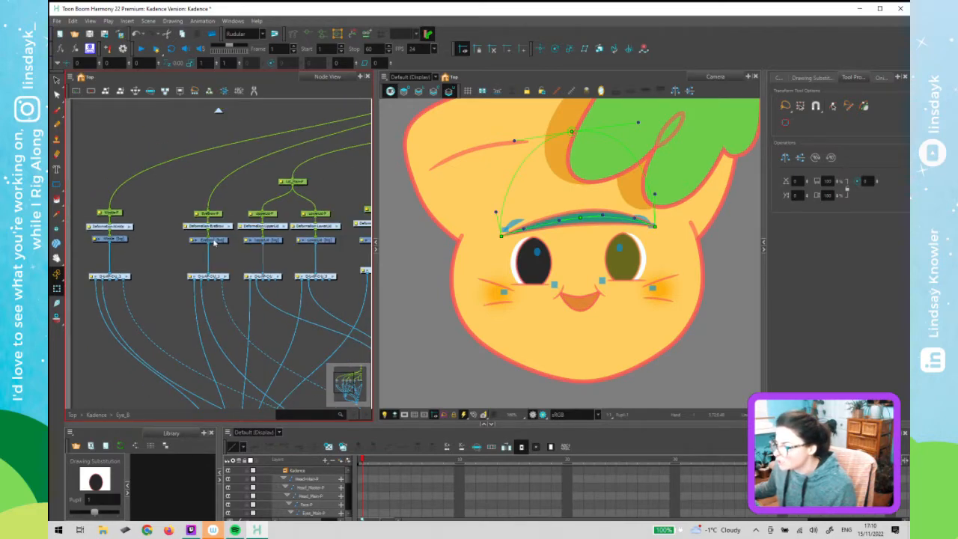
left_click(215, 241)
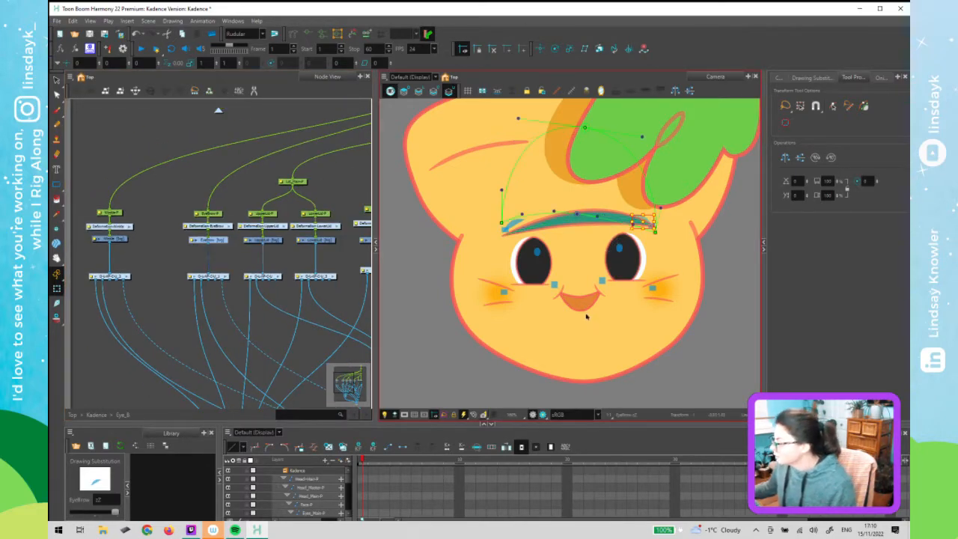
left_click(367, 36)
Deselect the back eyebrow, return to the Kadence group level and save the scene
left_click(408, 323)
left_click(220, 289)
left_click_drag(222, 292, 182, 287)
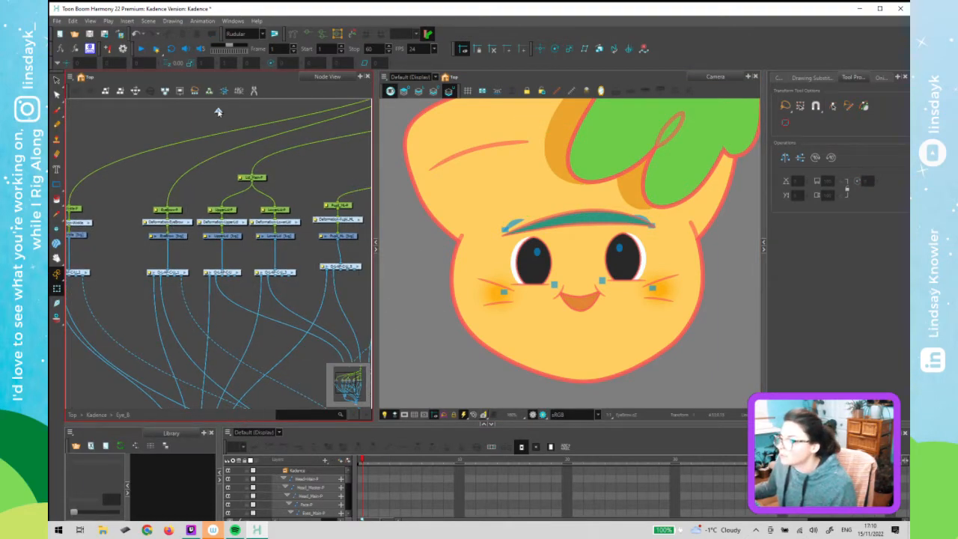
left_click(218, 112)
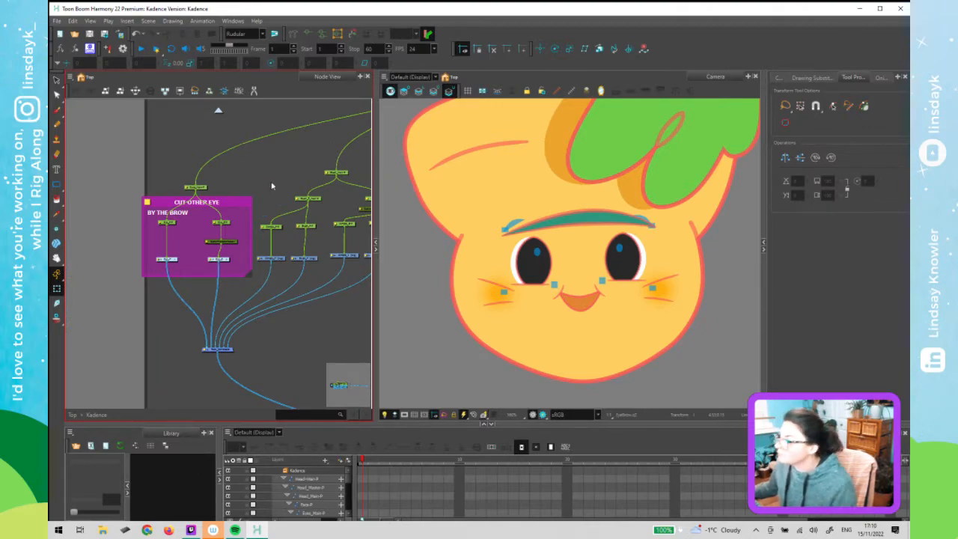
Rig the upper line of the Dimple_F drawing with a two-point curve deformer running from its inner to its outer end
left_click_drag(275, 187, 175, 175)
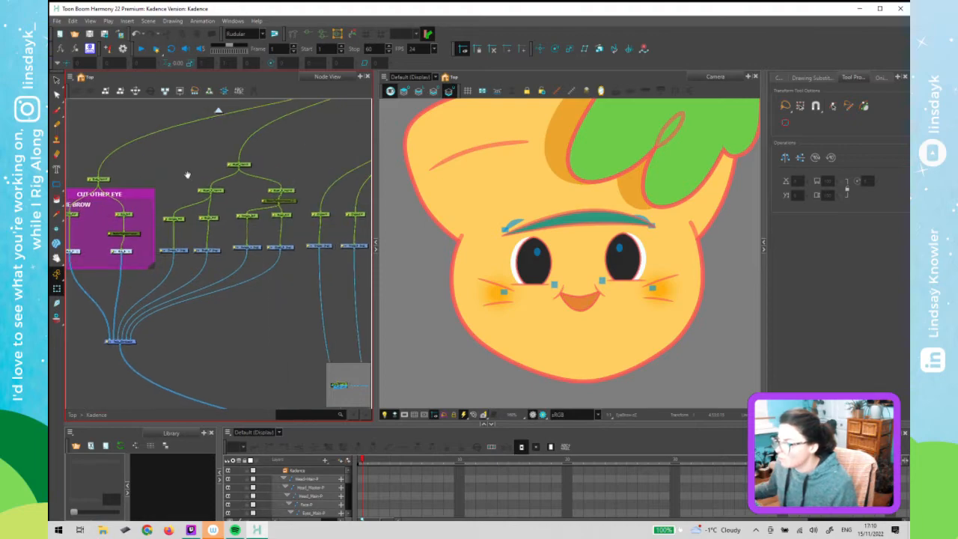
left_click(210, 190)
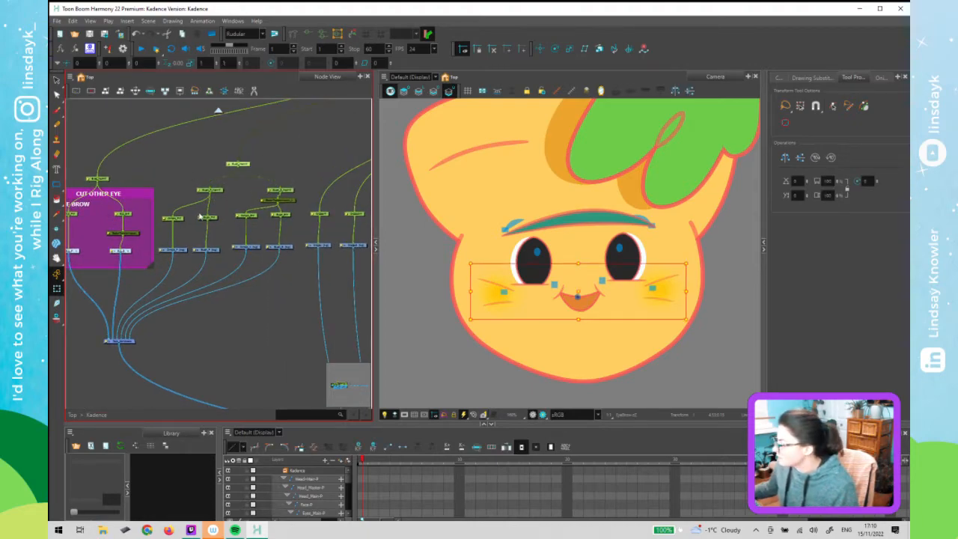
scroll(187, 230, "up", 3)
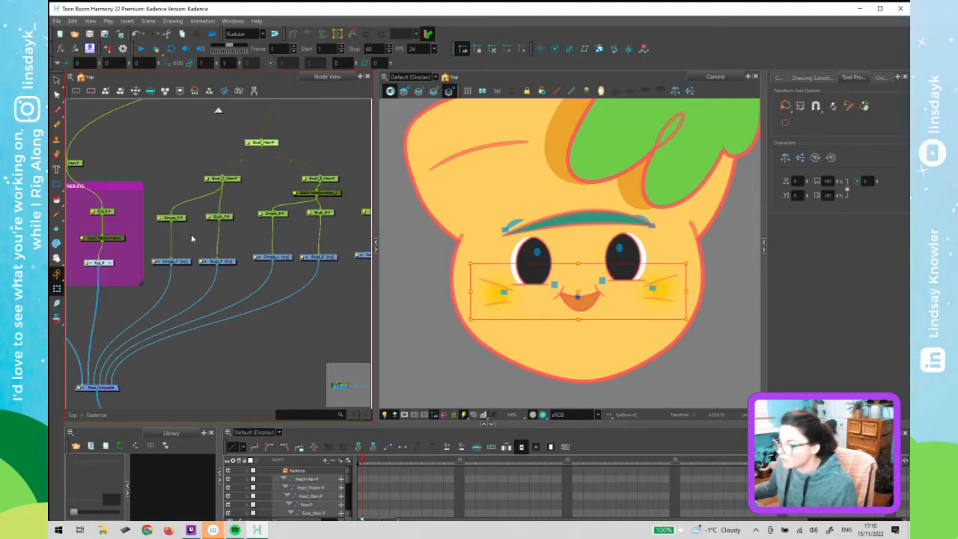
left_click_drag(185, 232, 198, 203)
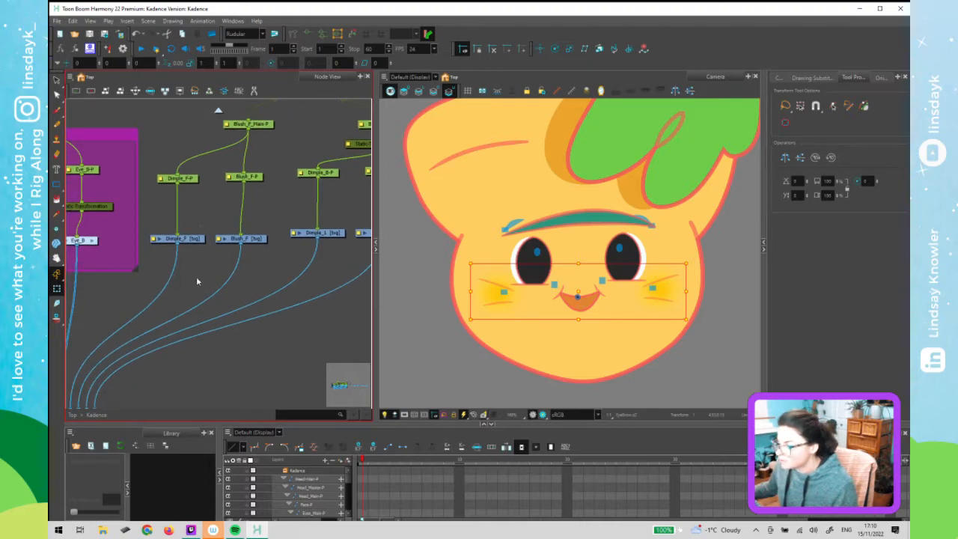
left_click(183, 258)
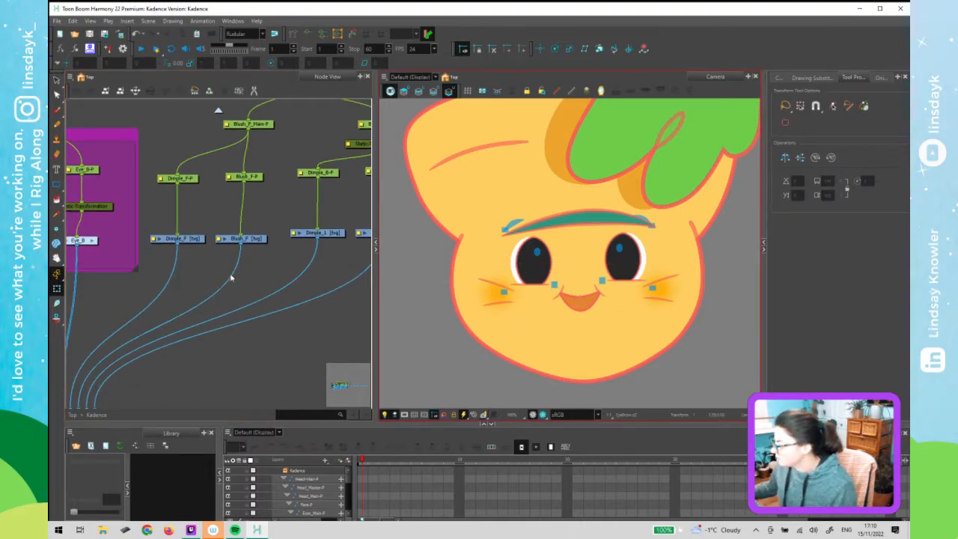
left_click(198, 242)
scroll(497, 303, "up", 3)
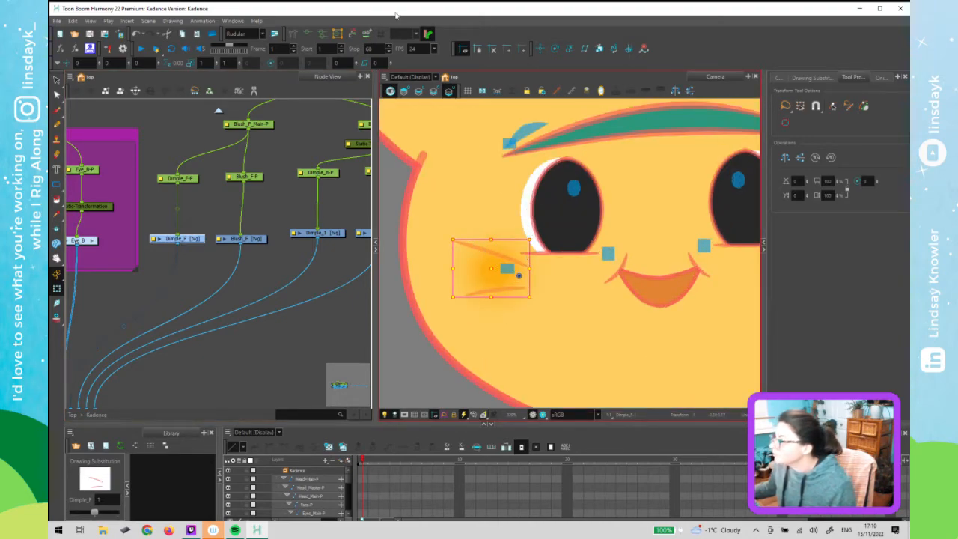
left_click(293, 34)
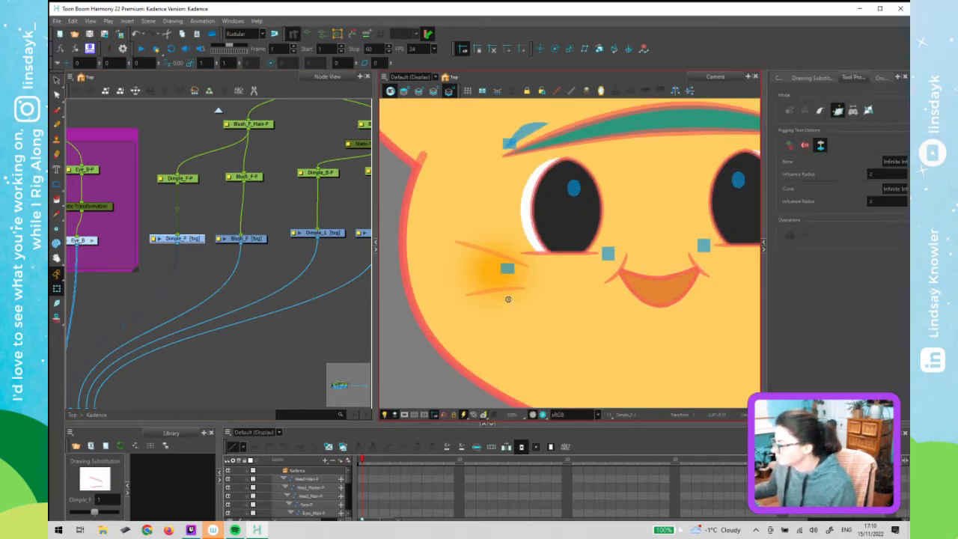
scroll(508, 298, "up", 3)
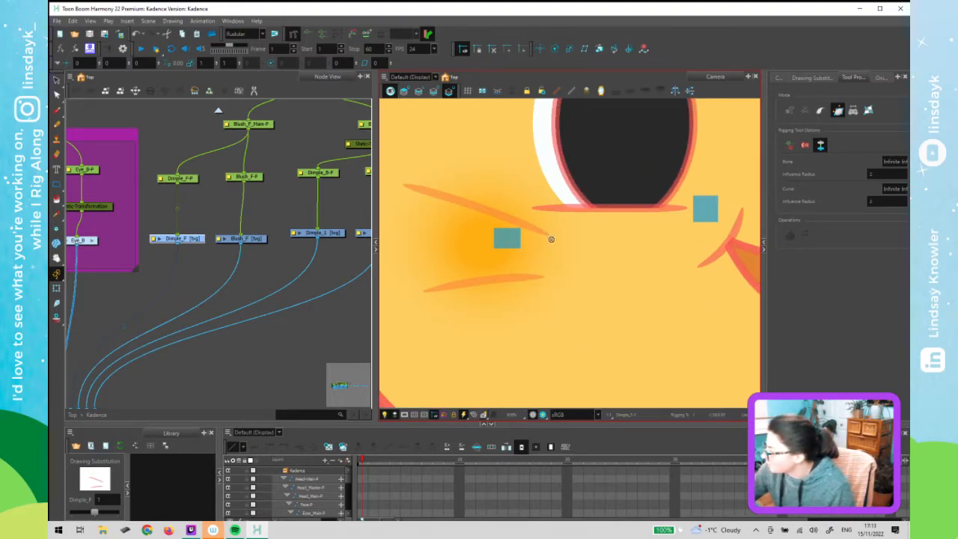
left_click_drag(529, 226, 547, 233)
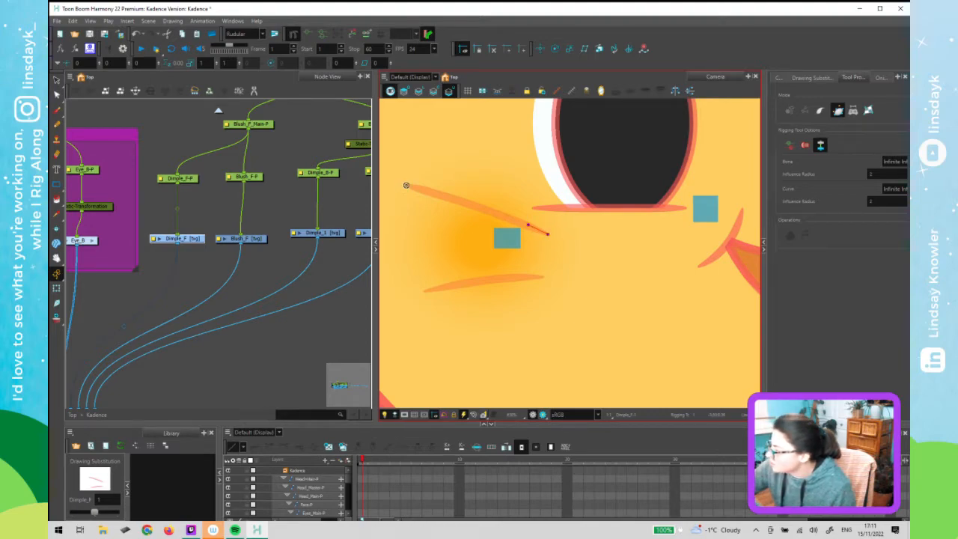
left_click_drag(405, 187, 429, 190)
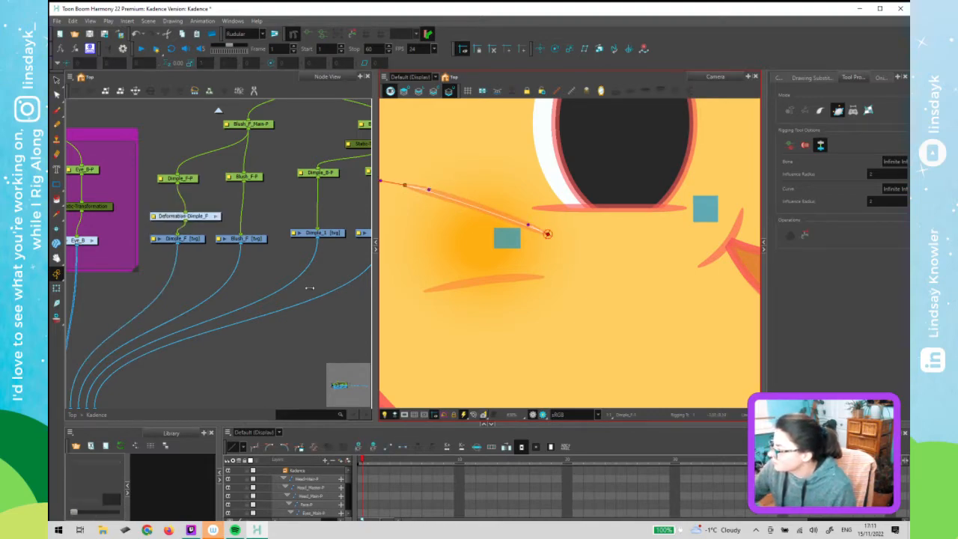
left_click(196, 321)
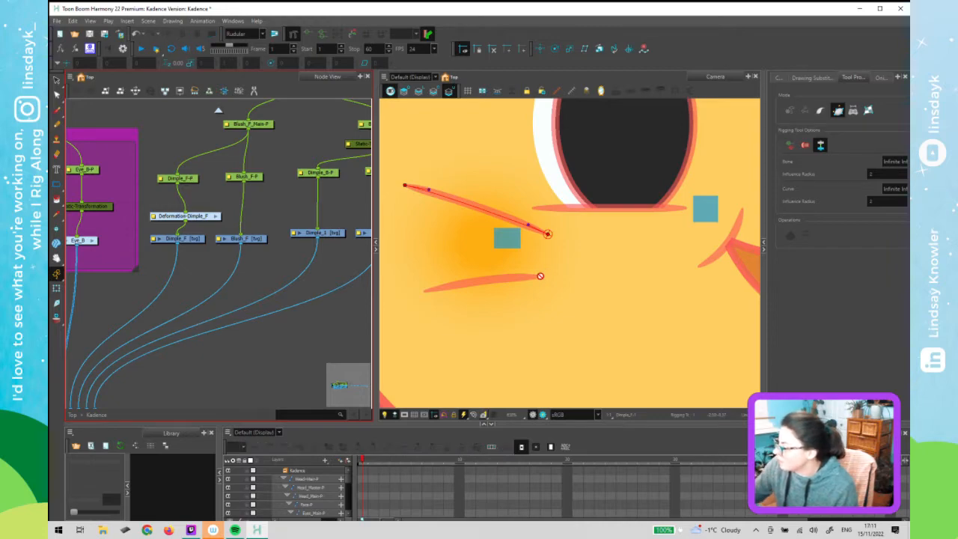
Add a second two-point curve deformer along the lower line of the Dimple_F drawing
left_click(199, 238)
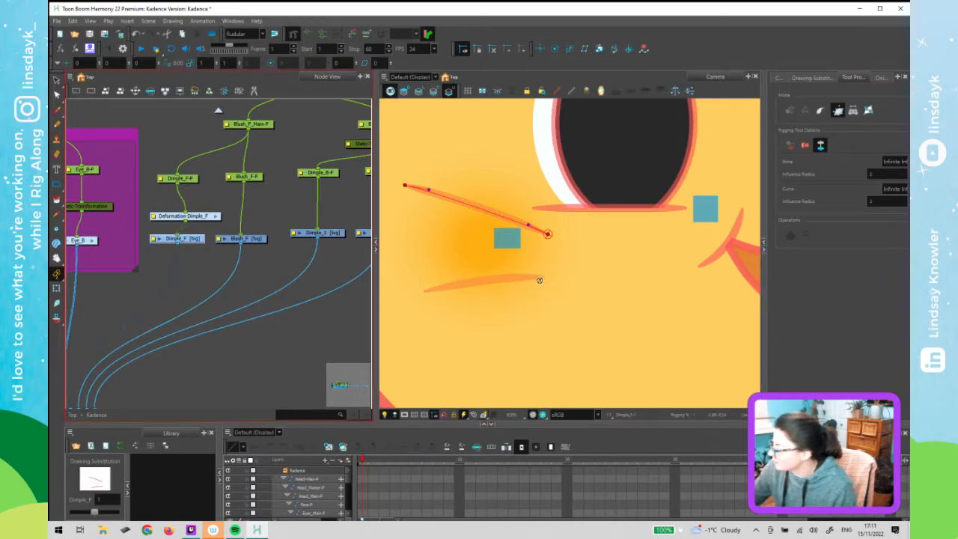
left_click_drag(517, 278, 518, 276)
left_click_drag(423, 291, 448, 286)
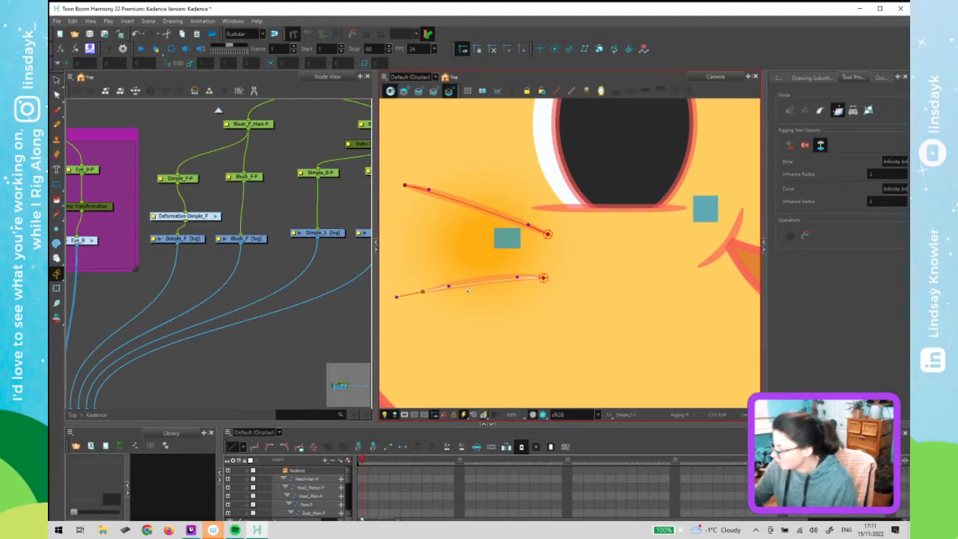
Adjust the handles of both front dimple curves to follow their lines, and align the Deformation-Dimple_F group between its peg and drawing
left_click_drag(454, 286, 456, 284)
left_click(428, 188)
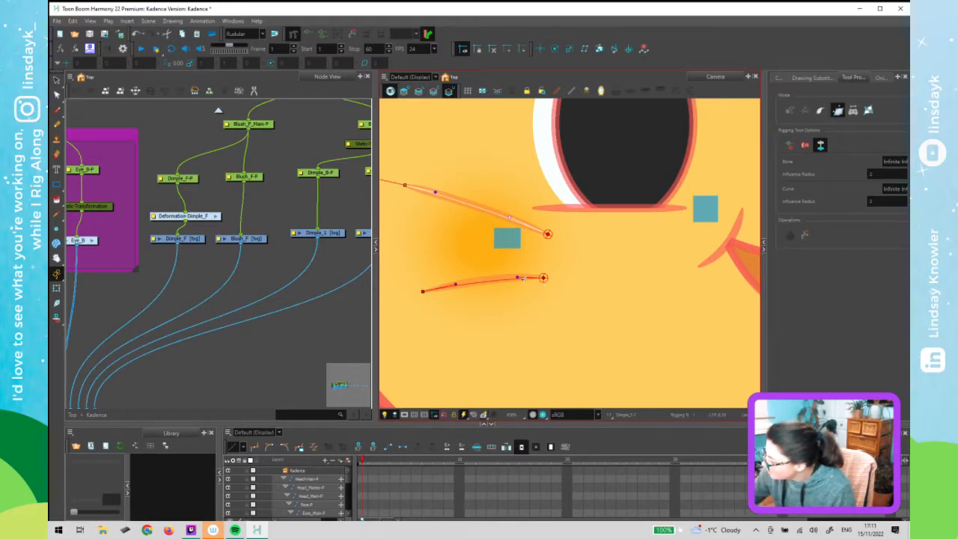
left_click(511, 279)
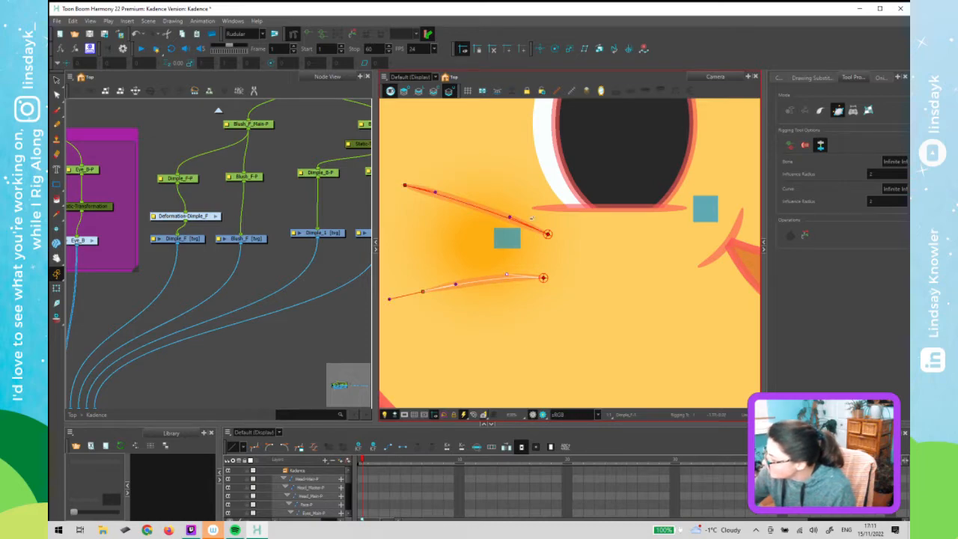
key("shift+t")
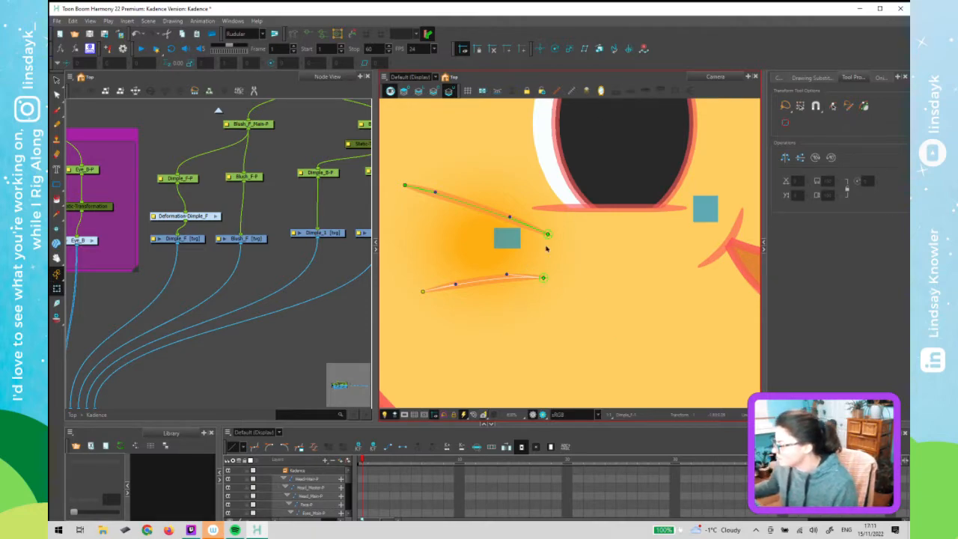
left_click(347, 327)
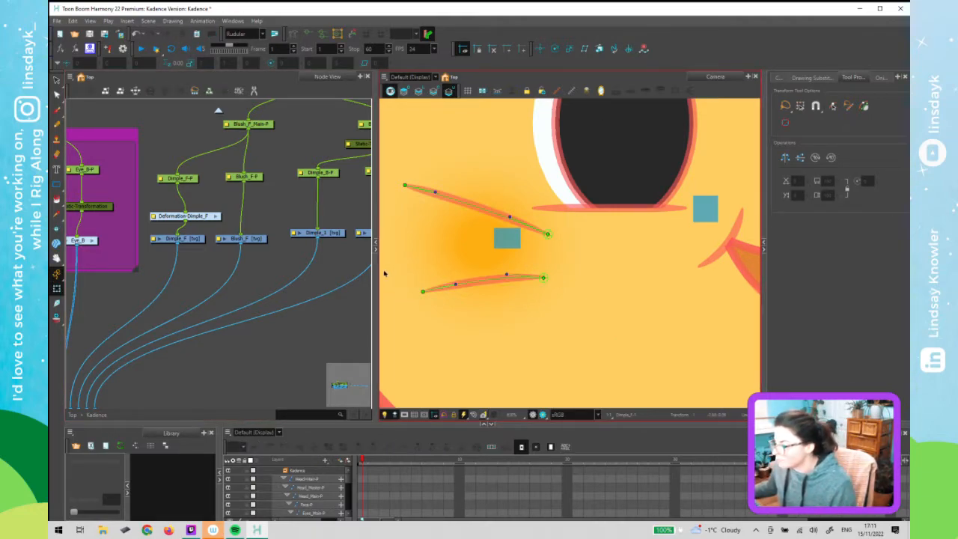
left_click_drag(200, 215, 193, 209)
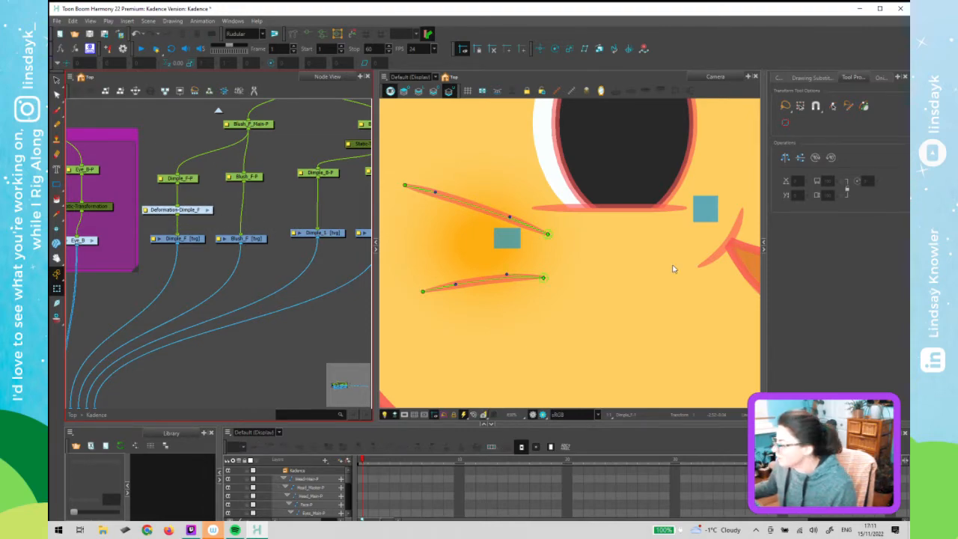
Rig the upper line of the Dimple_1 drawing on the other cheek with a two-point curve deformer from inner to outer end
mouse_move(721, 292)
left_mouse_down()
mouse_move(494, 285)
mouse_move(259, 292)
mouse_move(189, 305)
mouse_move(134, 342)
left_mouse_up()
left_click(474, 293)
left_click(326, 213)
left_click(441, 217)
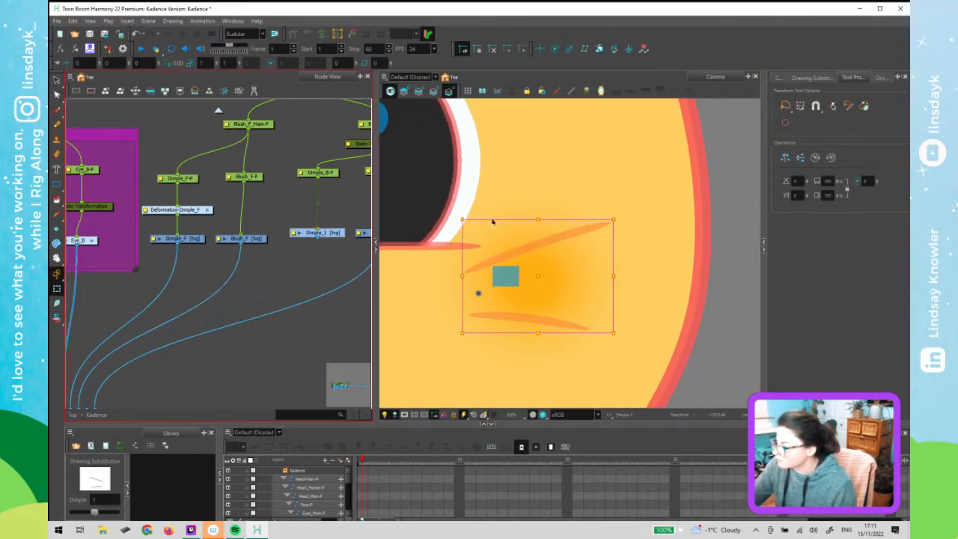
left_click(295, 35)
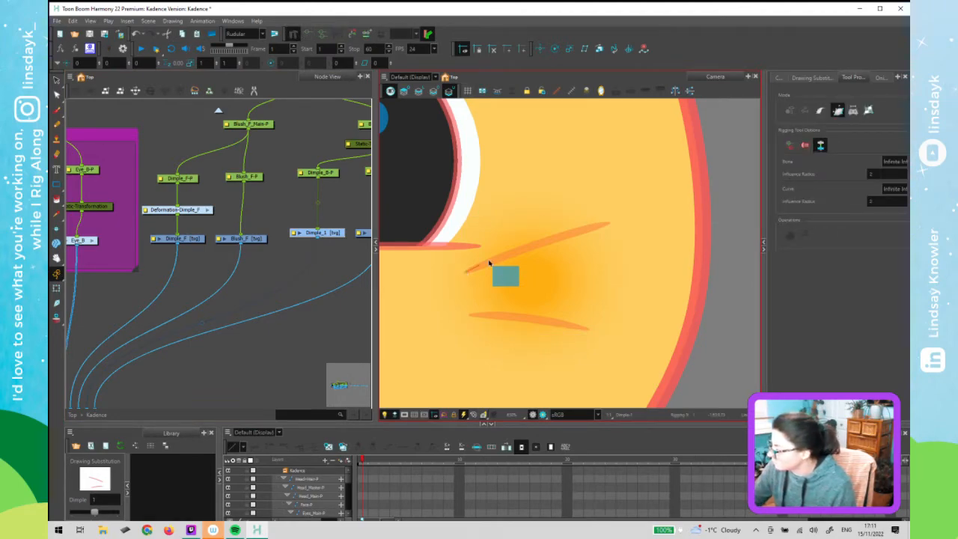
left_click(492, 263)
left_click(609, 222)
left_click(641, 214)
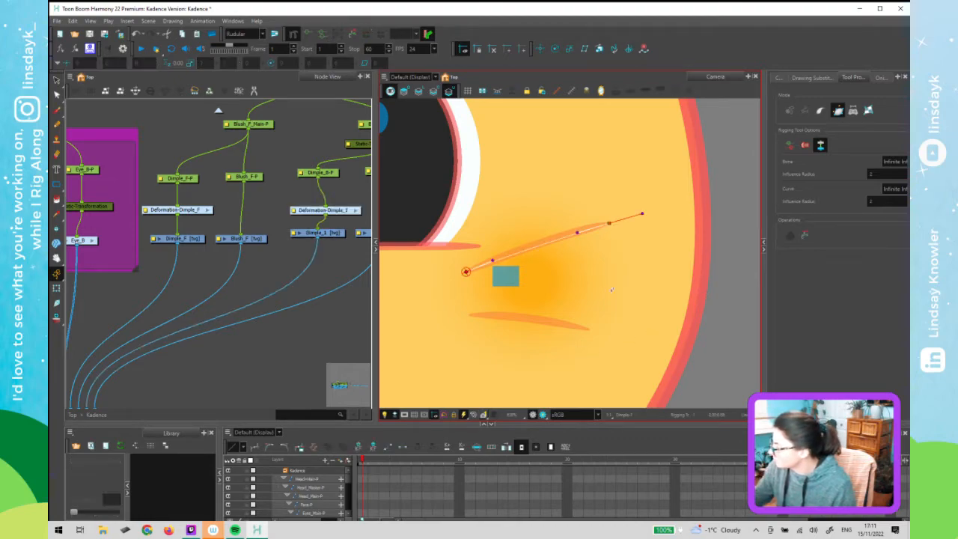
key("ctrl+z")
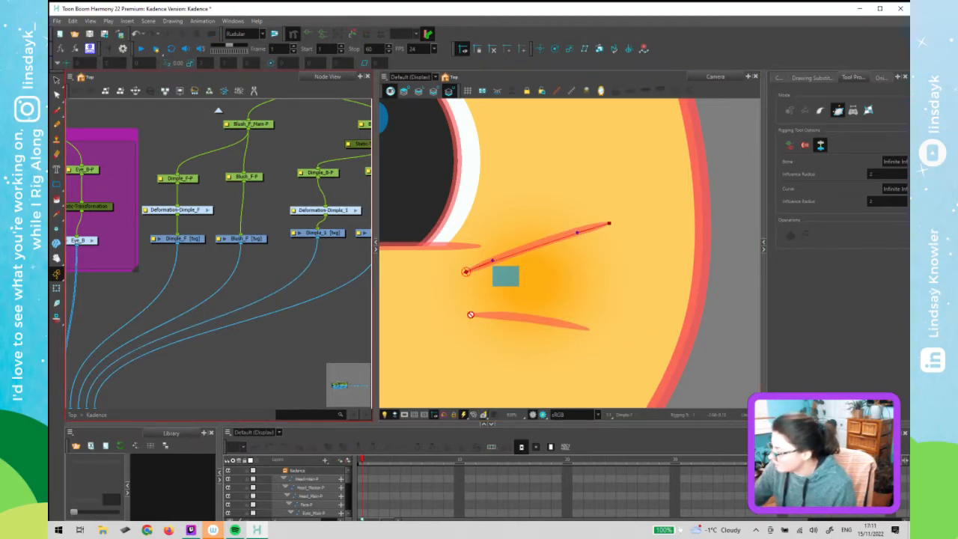
Add a second curve deformer along the lower line of Dimple_1 and shape its handle to follow the line's bend
left_click(316, 233)
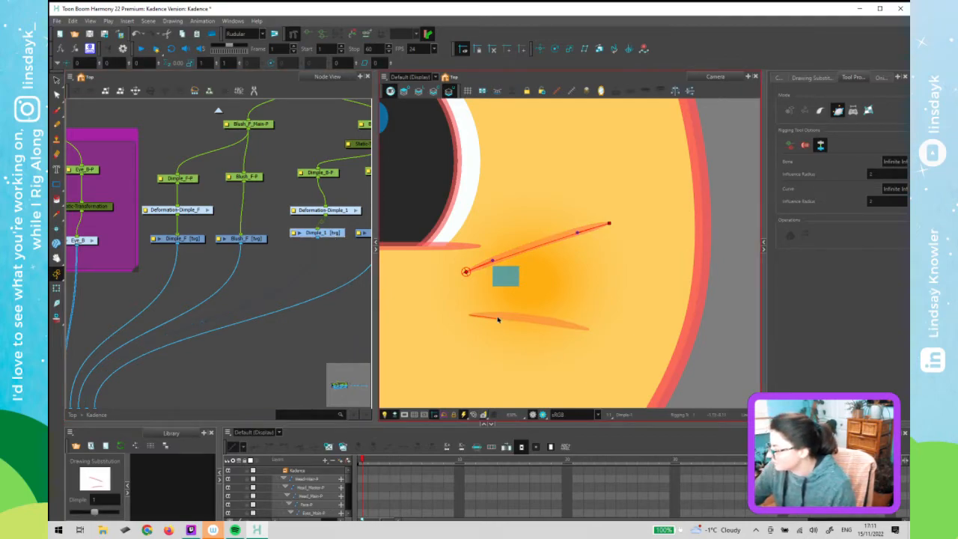
left_click_drag(589, 330, 554, 324)
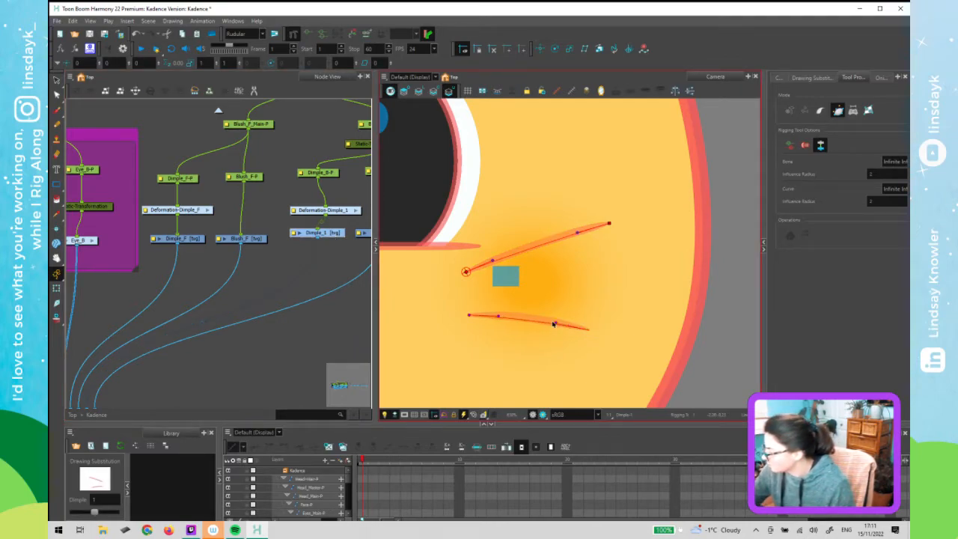
left_click(469, 314)
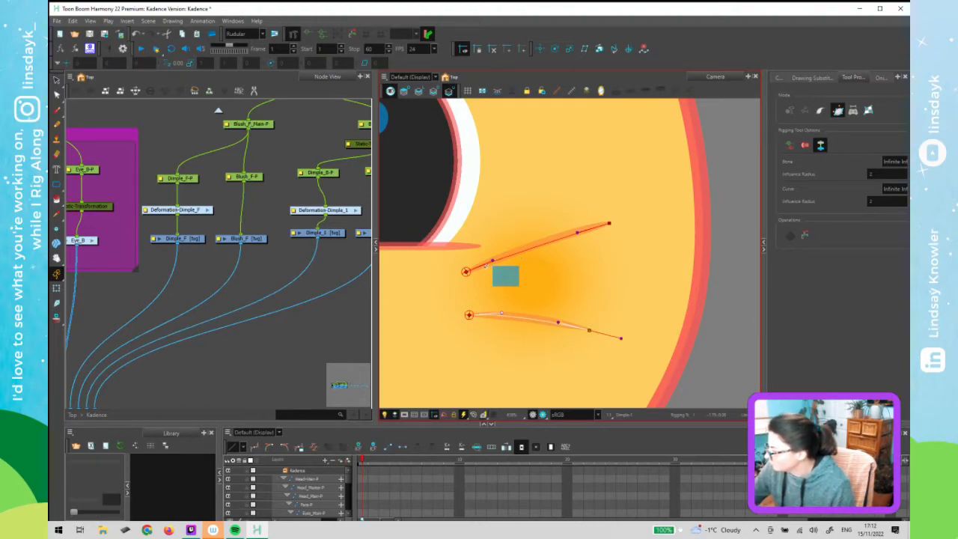
Fit the start point and handles of the upper Dimple_1 curve to its line, and save the scene
left_click(466, 272)
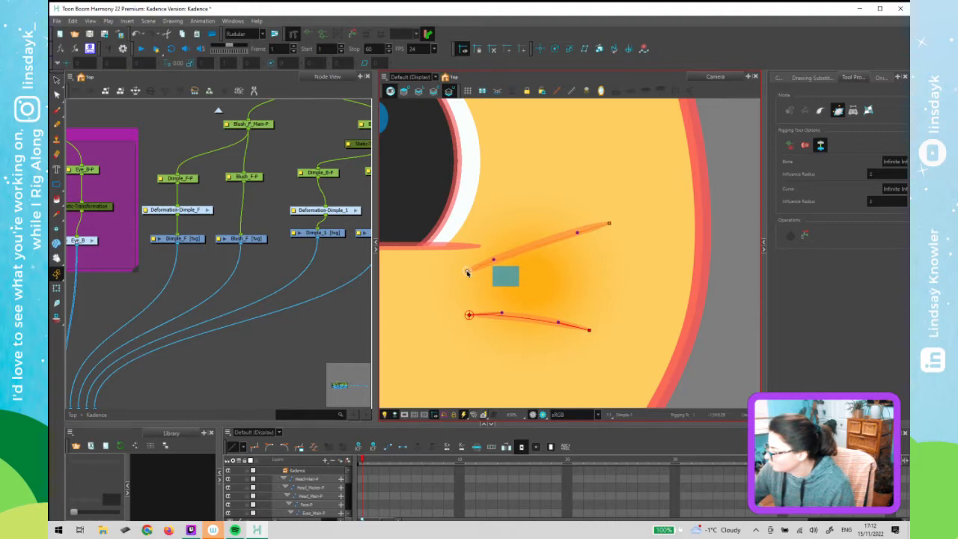
left_click(494, 259)
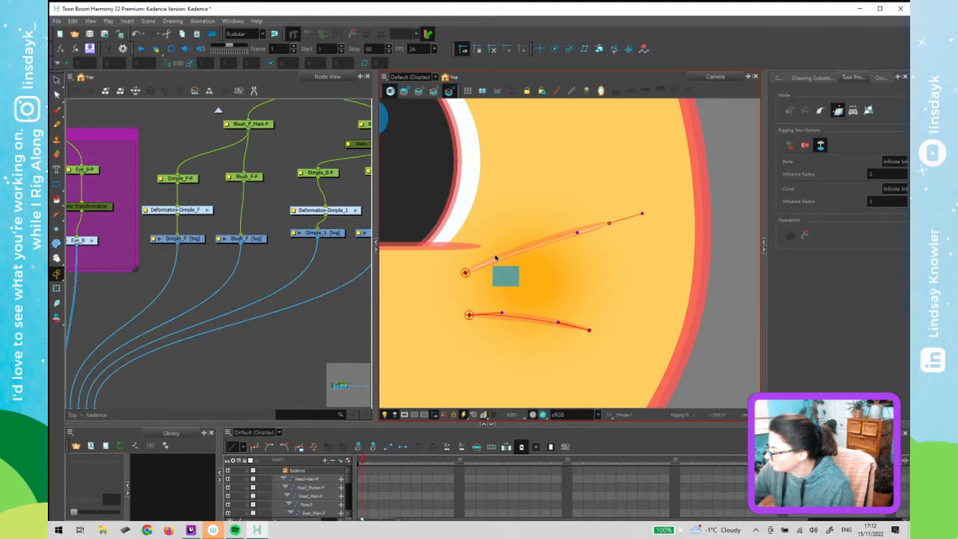
left_click_drag(577, 233, 576, 231)
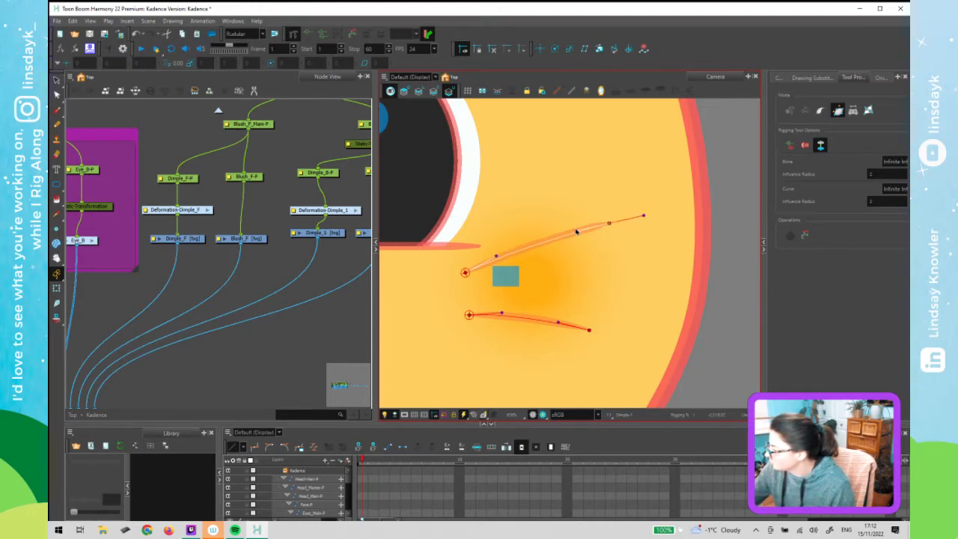
left_click(594, 351)
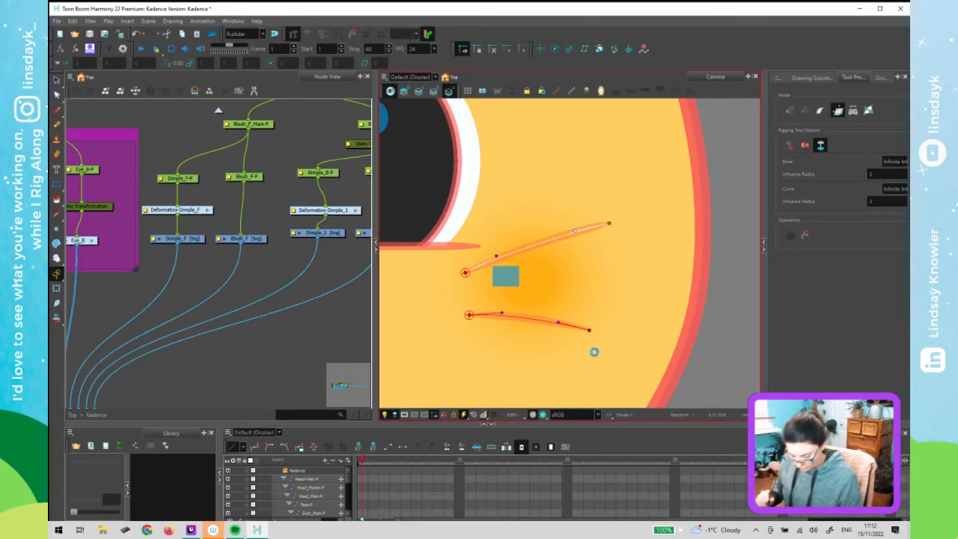
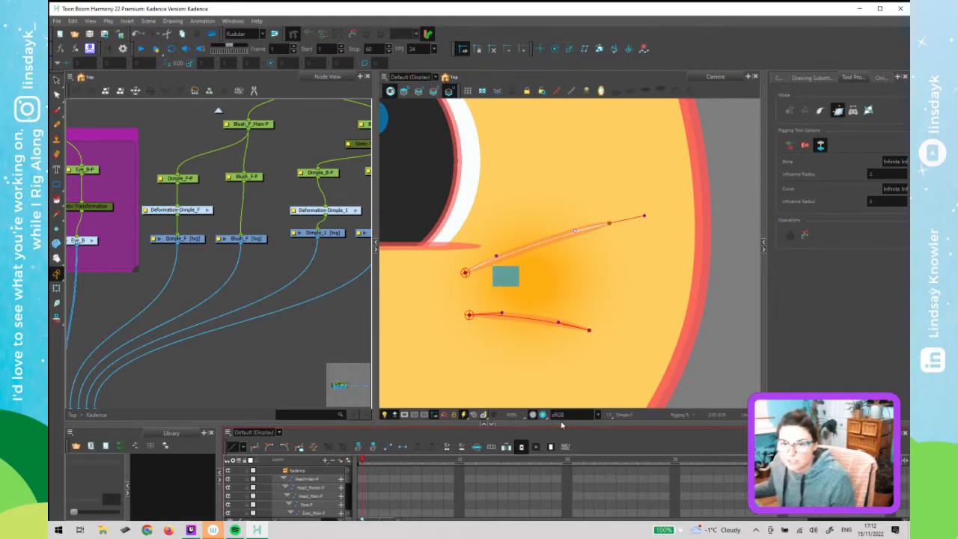
left_click(553, 350)
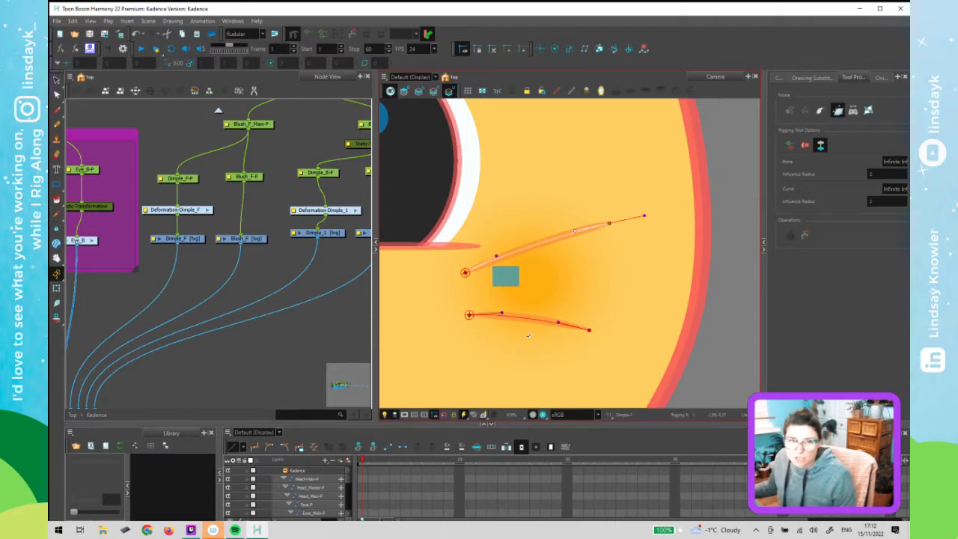
Switch to the Transform tool and nudge the inner end point of the lower Dimple_1 curve slightly along the line
key("shift+t")
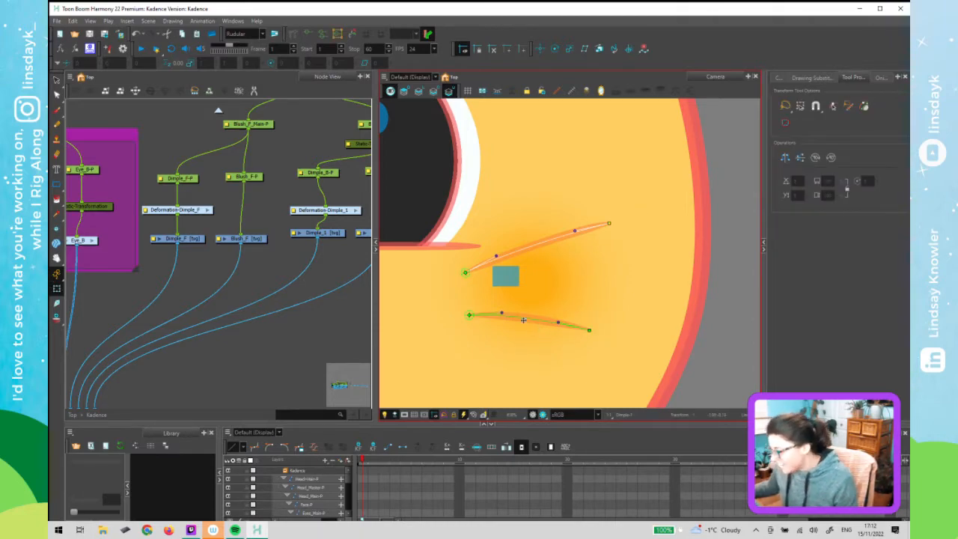
scroll(523, 319, "up", 2)
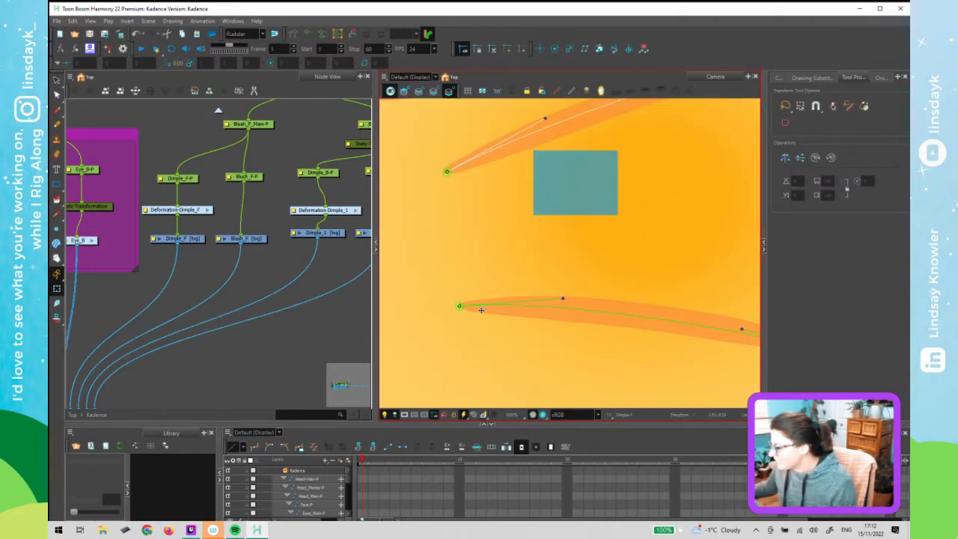
scroll(481, 309, "up", 4)
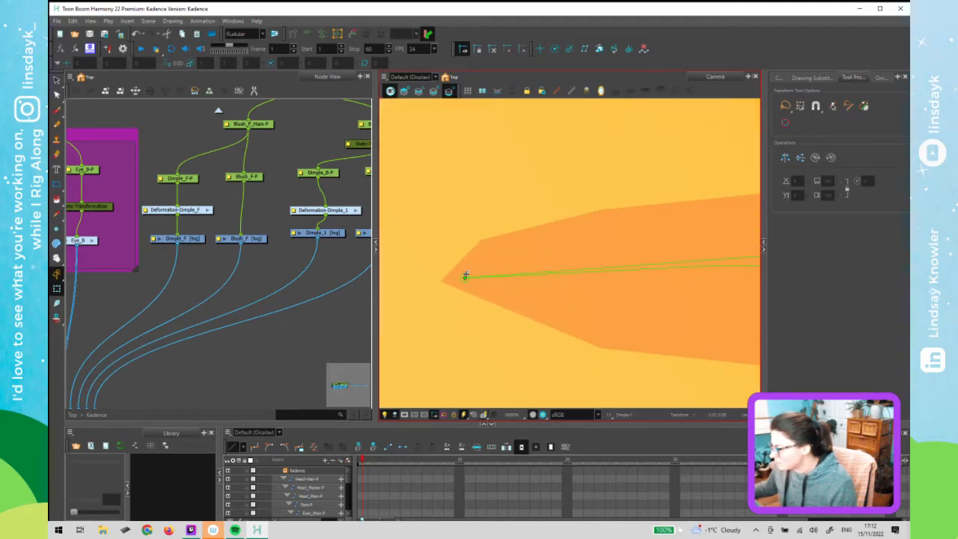
left_click_drag(465, 278, 480, 275)
scroll(539, 280, "down", 4)
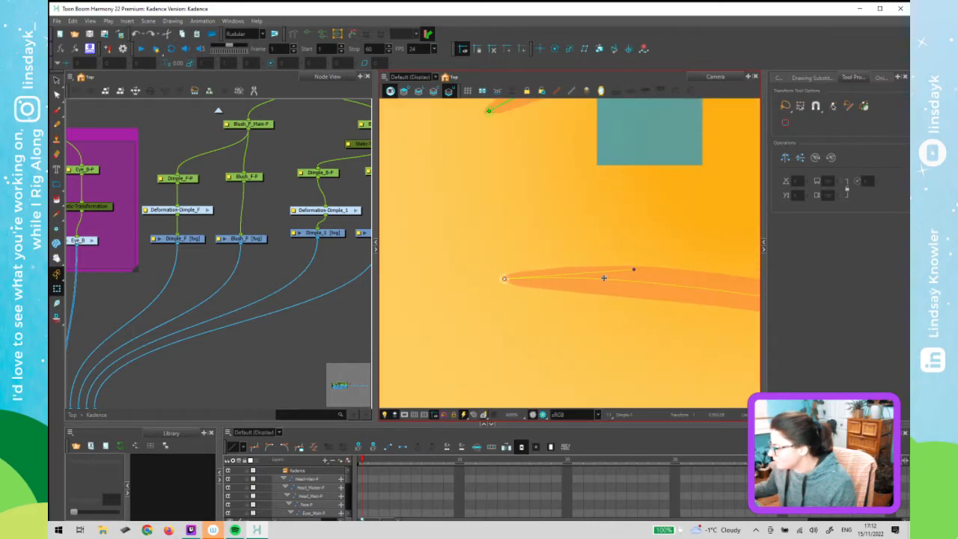
Test the lower and upper Dimple_1 curves by pulling their inner handles, undoing each change
mouse_move(616, 280)
left_mouse_down()
mouse_move(607, 319)
mouse_move(594, 220)
mouse_move(607, 294)
left_mouse_up()
key("ctrl+z")
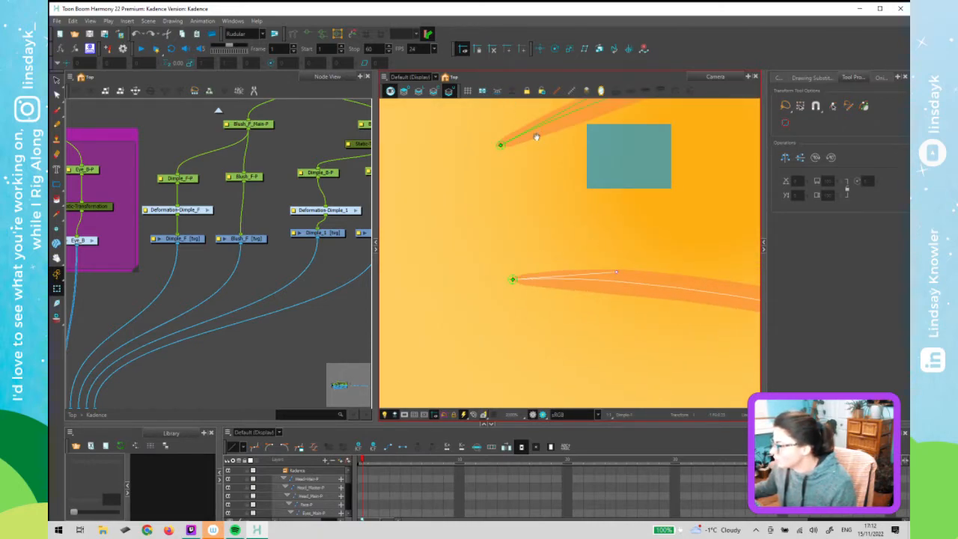
left_click_drag(536, 137, 509, 235)
left_click_drag(571, 193, 589, 214)
key("ctrl+z")
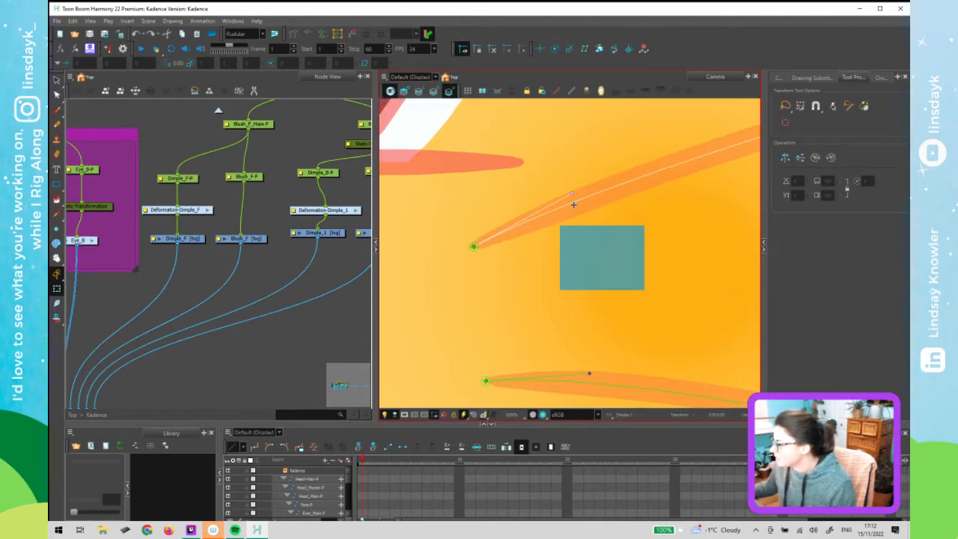
scroll(659, 234, "down", 3)
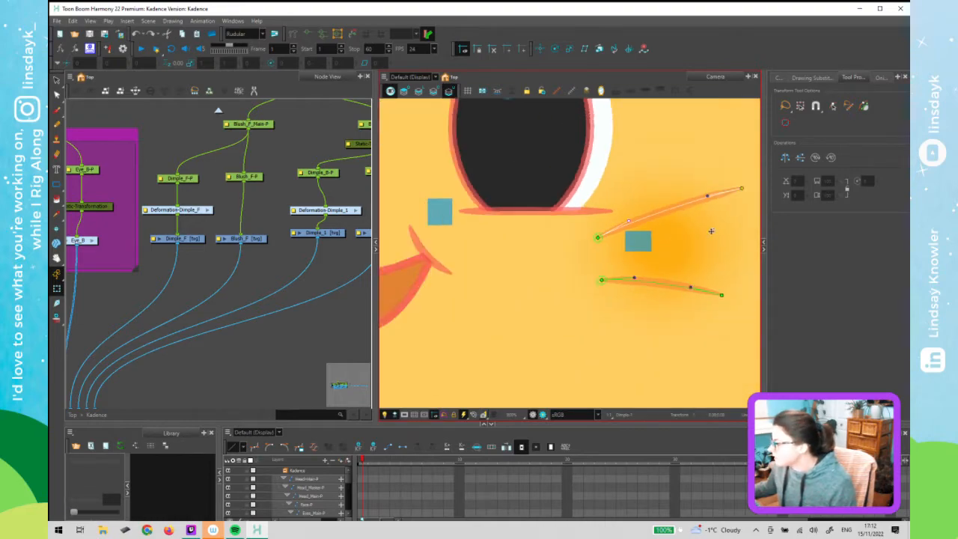
scroll(671, 214, "down", 2)
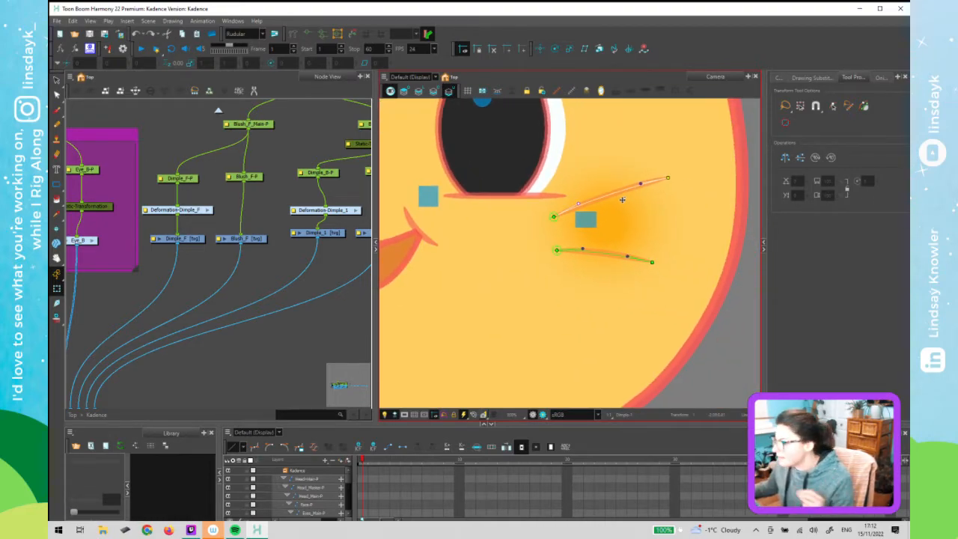
Line up the Deformation-Dimple_1 node directly between Dimple_B-P and the Dimple_1 drawing node
left_click(329, 241)
left_click_drag(343, 212, 334, 212)
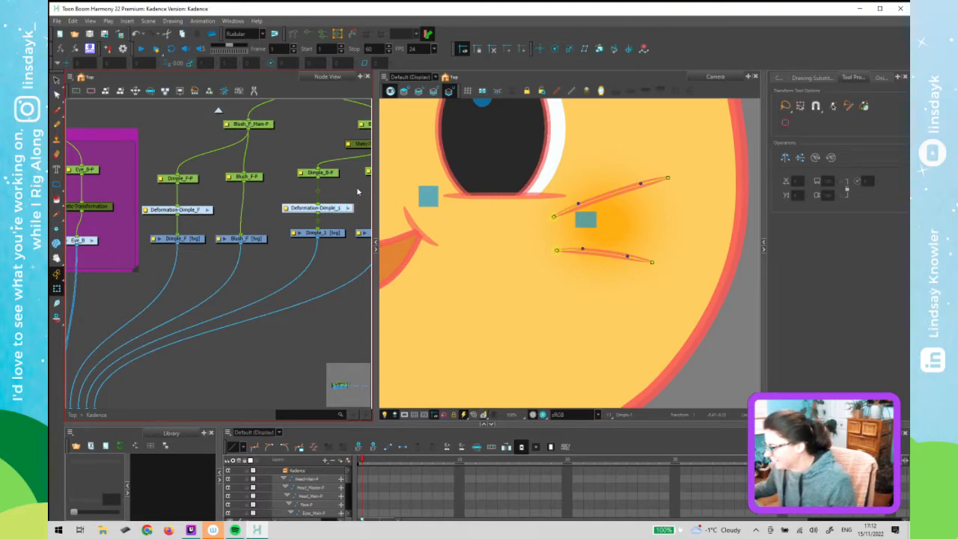
Draw a closed three-point curve deformer around the Crease drawing at the mouth corner with the Rigging tool, starting at its upper outer edge
scroll(126, 199, "right", 5)
scroll(179, 215, "down", 4)
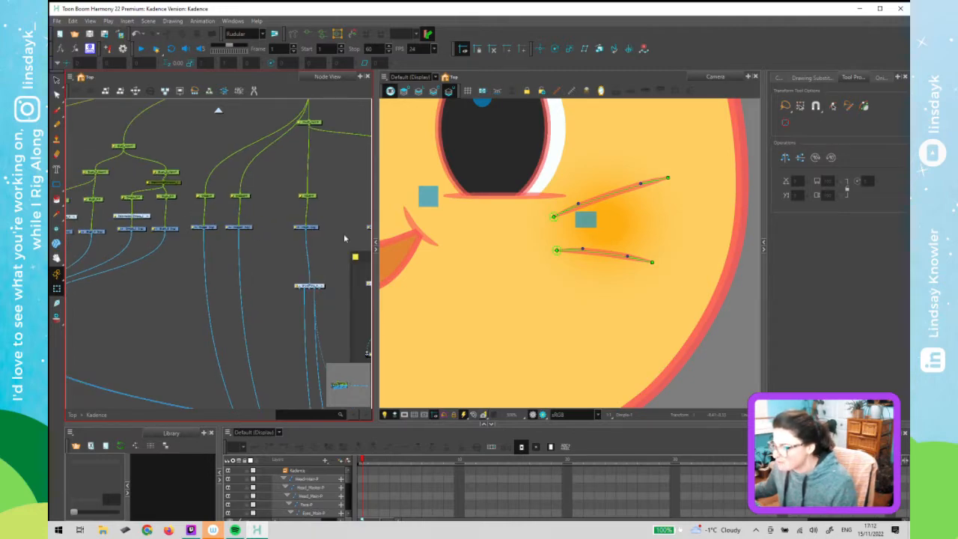
scroll(507, 269, "down", 4)
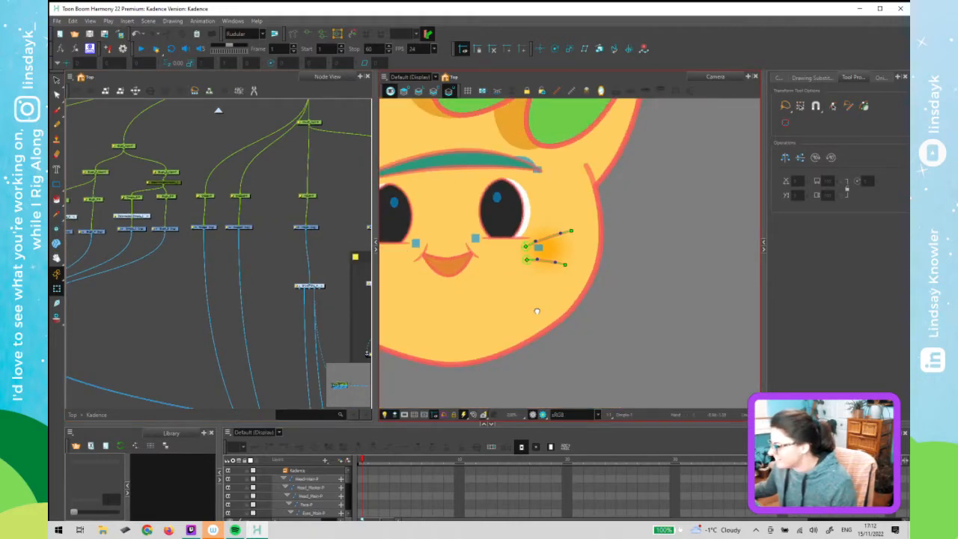
left_click_drag(537, 311, 594, 310)
scroll(222, 220, "up", 2)
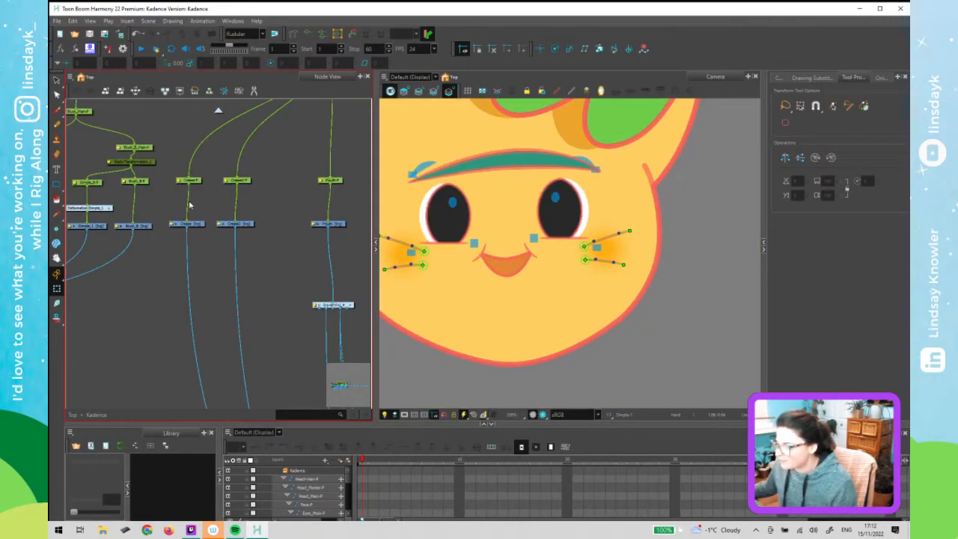
scroll(189, 204, "up", 3)
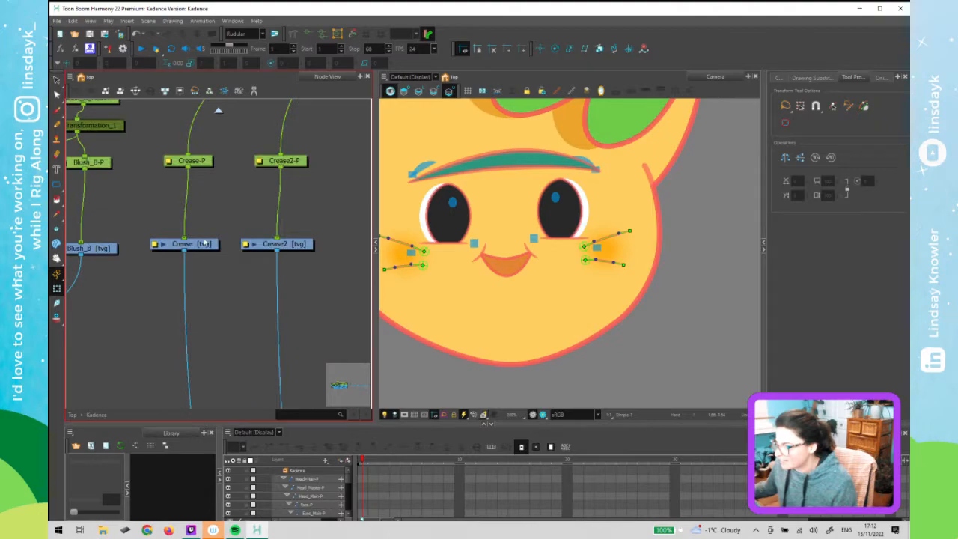
left_click(187, 252)
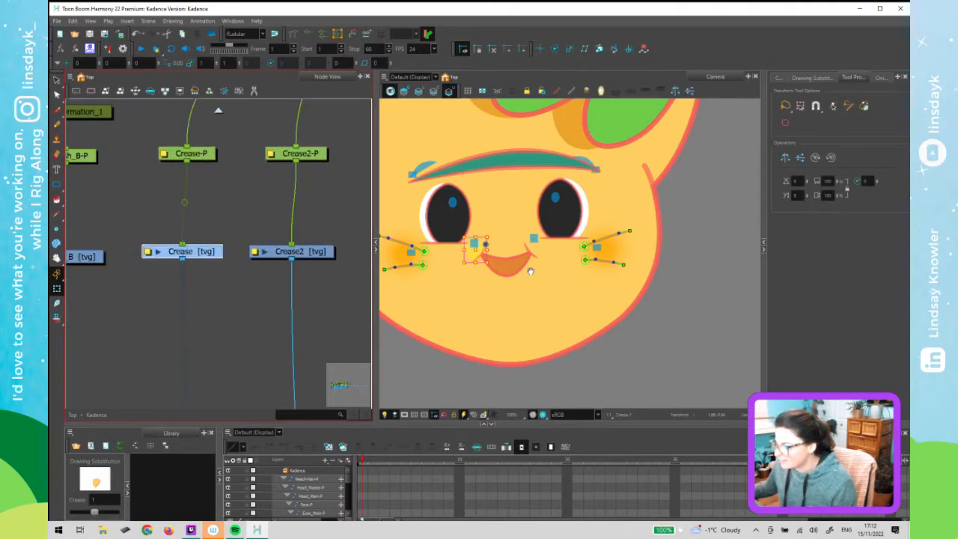
scroll(451, 280, "up", 4)
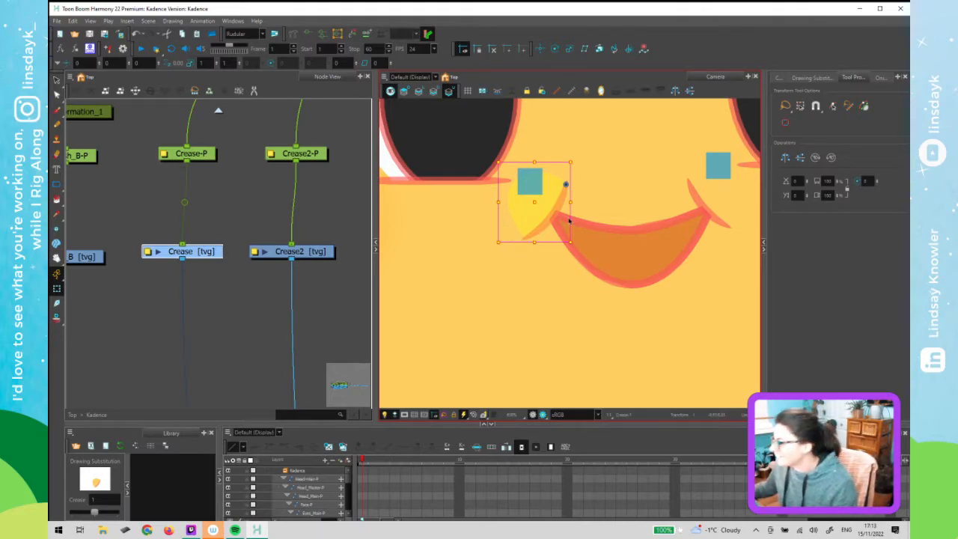
scroll(567, 186, "up", 2)
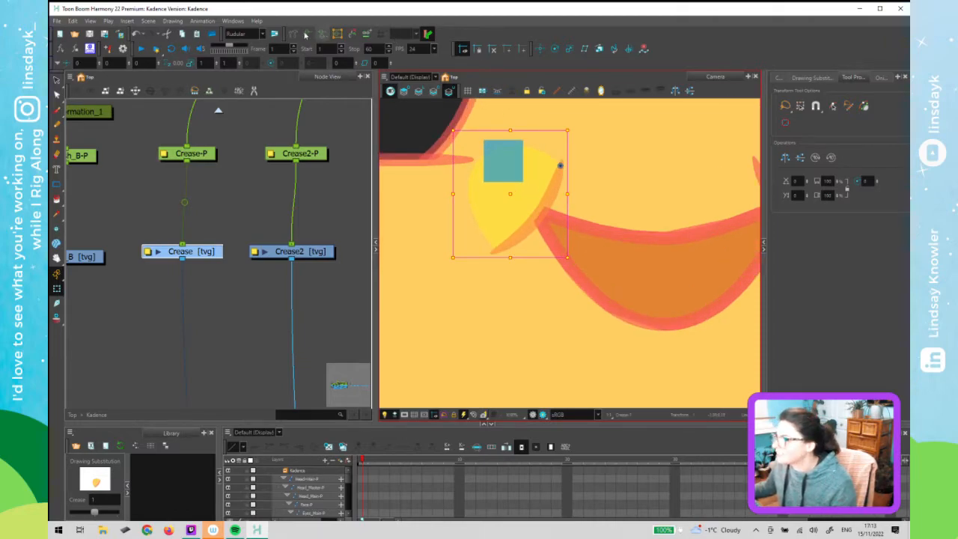
left_click(275, 34)
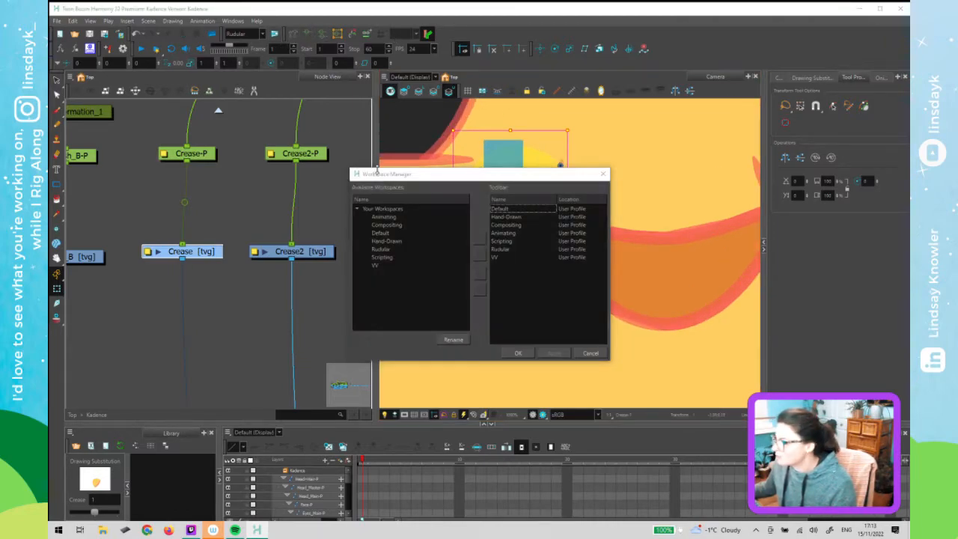
left_click(601, 175)
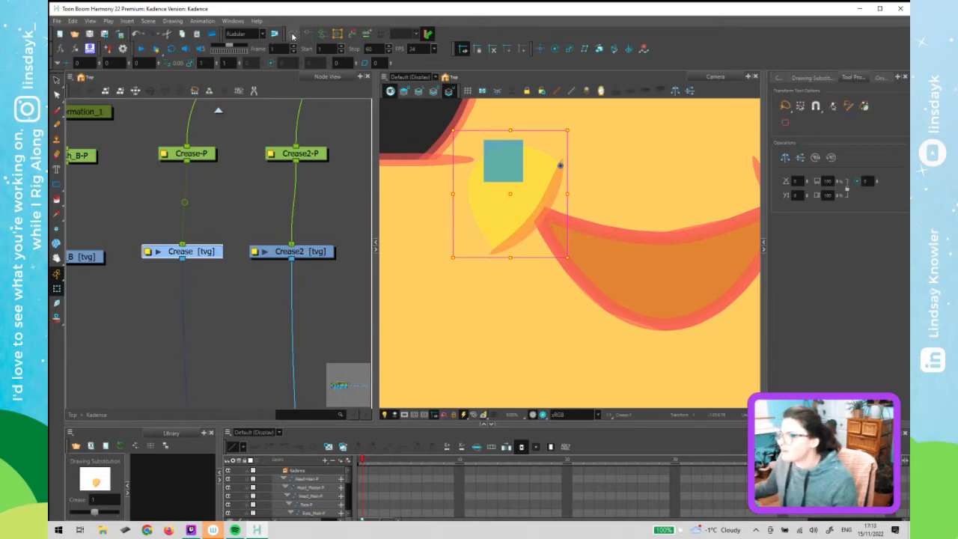
left_click(294, 34)
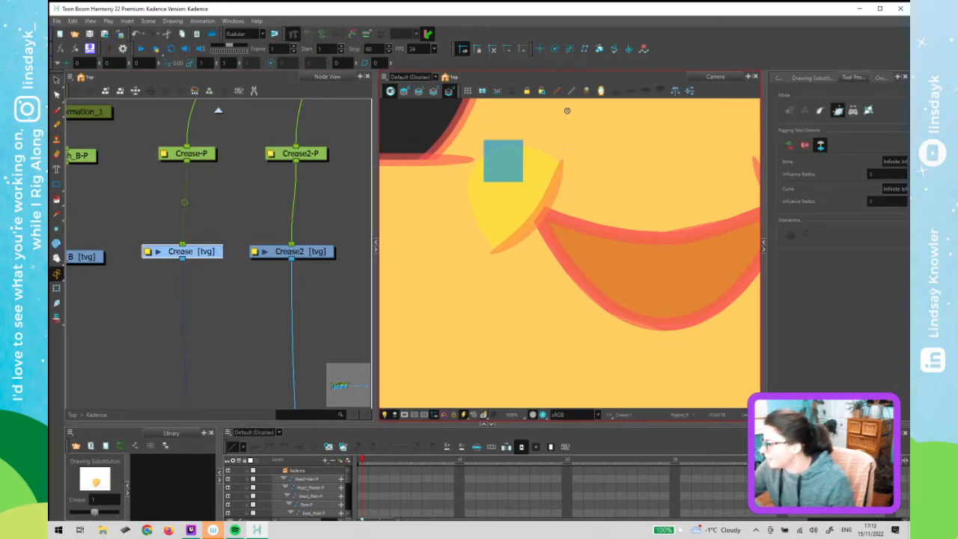
key("2")
key("2")
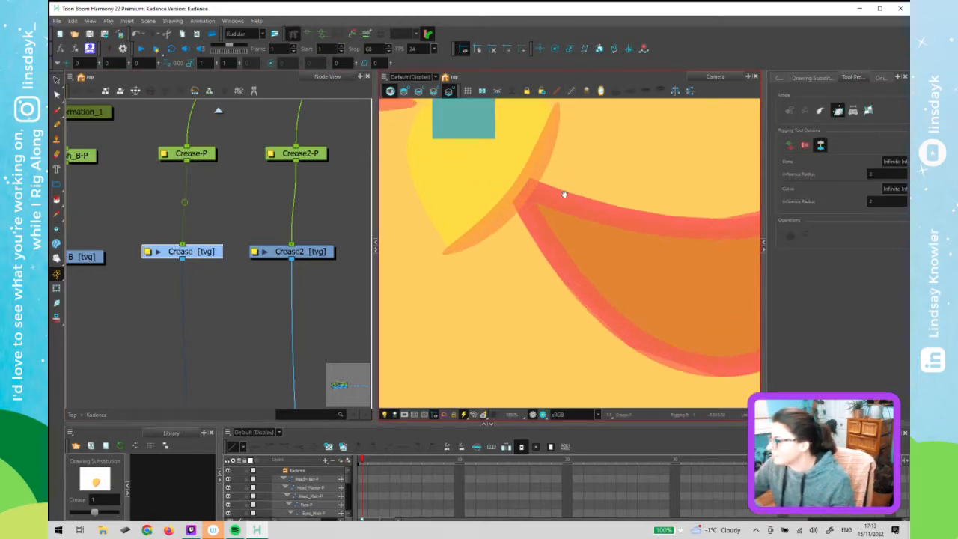
left_click_drag(565, 194, 566, 289)
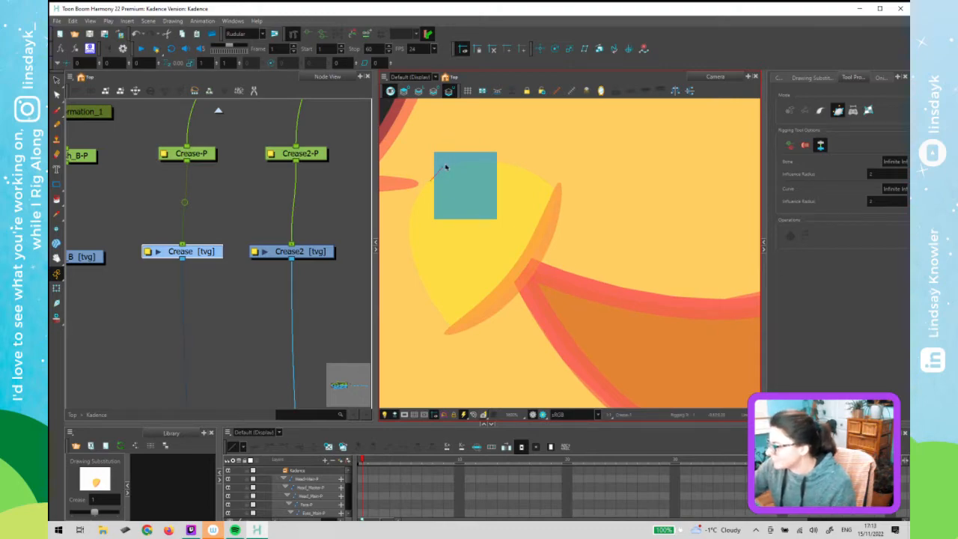
left_click_drag(445, 166, 448, 162)
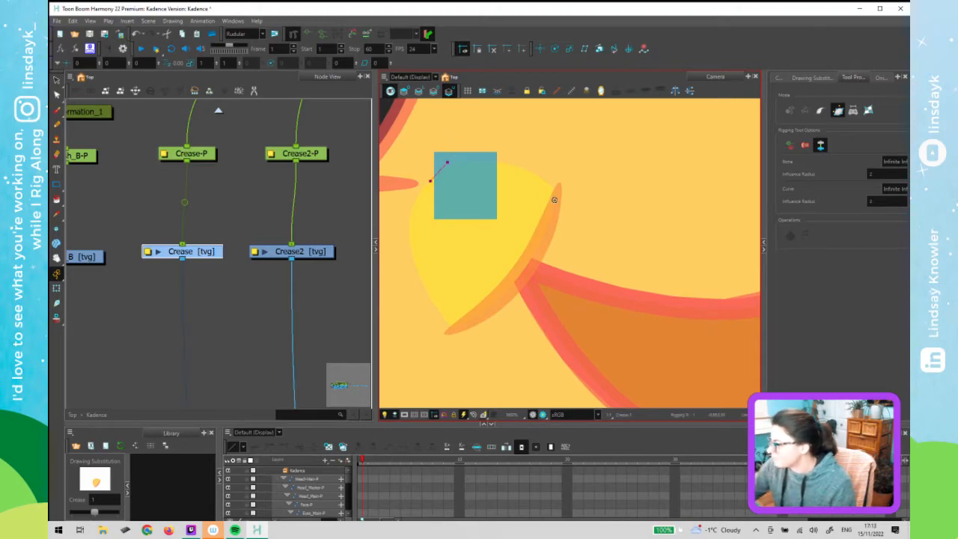
left_click_drag(560, 182, 518, 157)
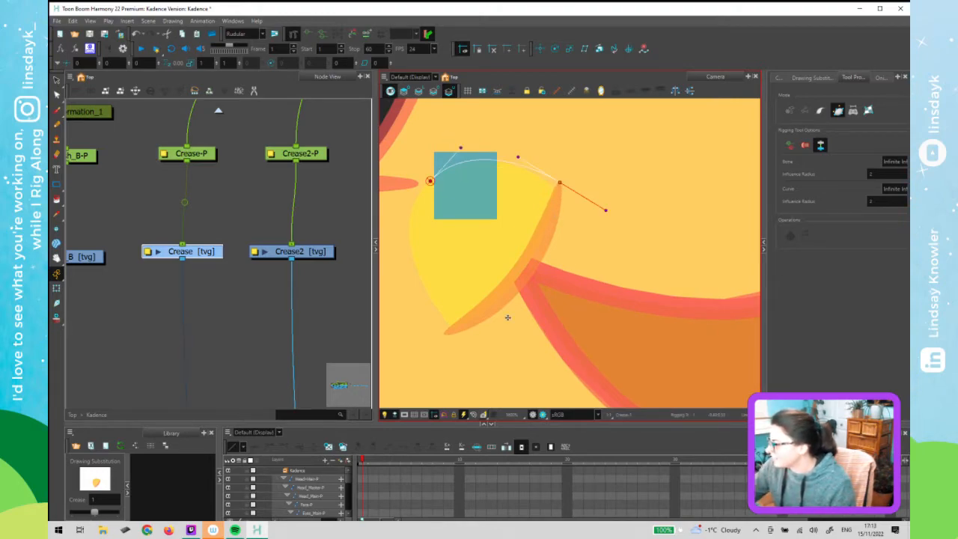
left_click_drag(446, 333, 485, 316)
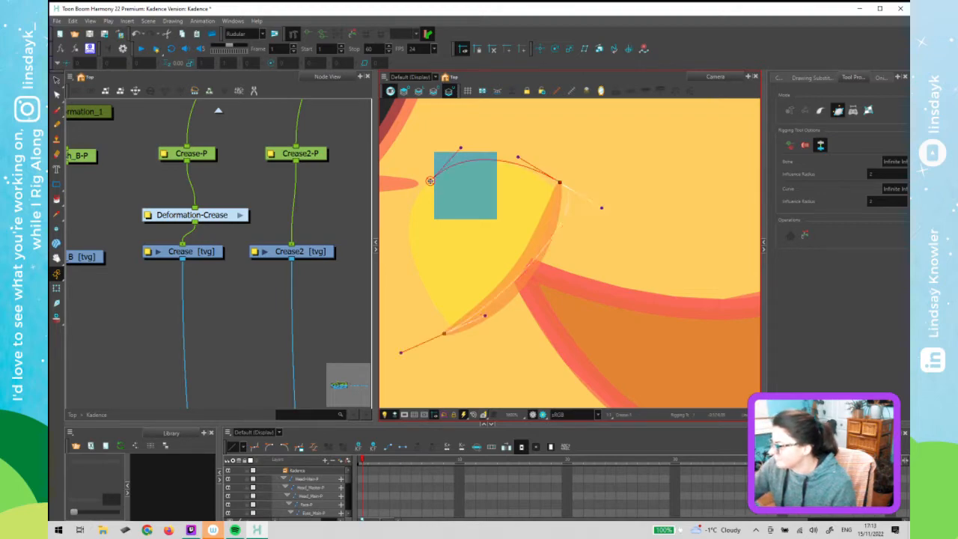
left_click_drag(408, 206, 396, 202)
Adjust the Crease curve's lower and inner points and their handles to follow the crease line and the fill's outer edge
left_click_drag(401, 354, 417, 298)
left_click_drag(445, 333, 446, 334)
left_click_drag(561, 185, 560, 183)
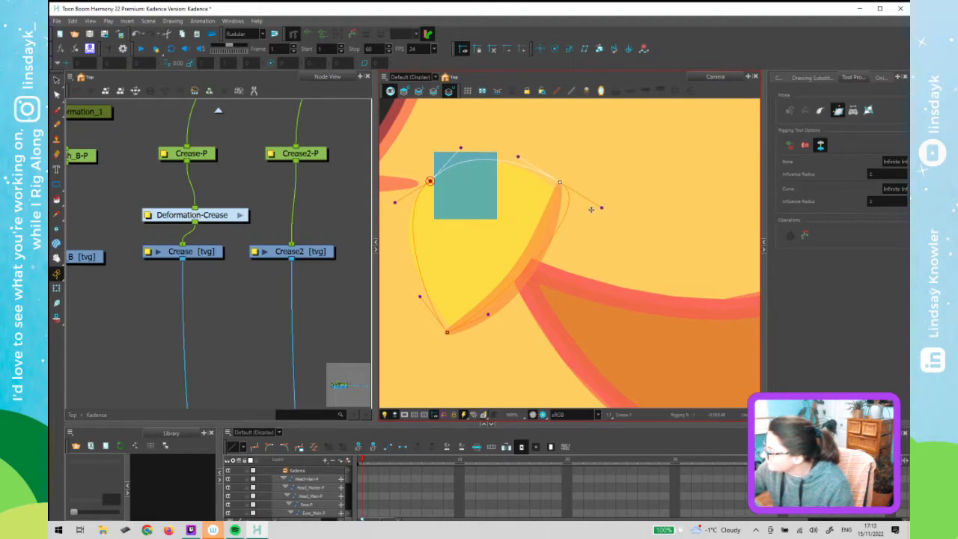
left_click_drag(600, 209, 550, 243)
left_click_drag(507, 305, 504, 307)
left_click_drag(420, 297, 417, 289)
Refine the start point of the Crease curve and its two handles to match the fill's rounded upper outer edge
left_click_drag(428, 181, 395, 221)
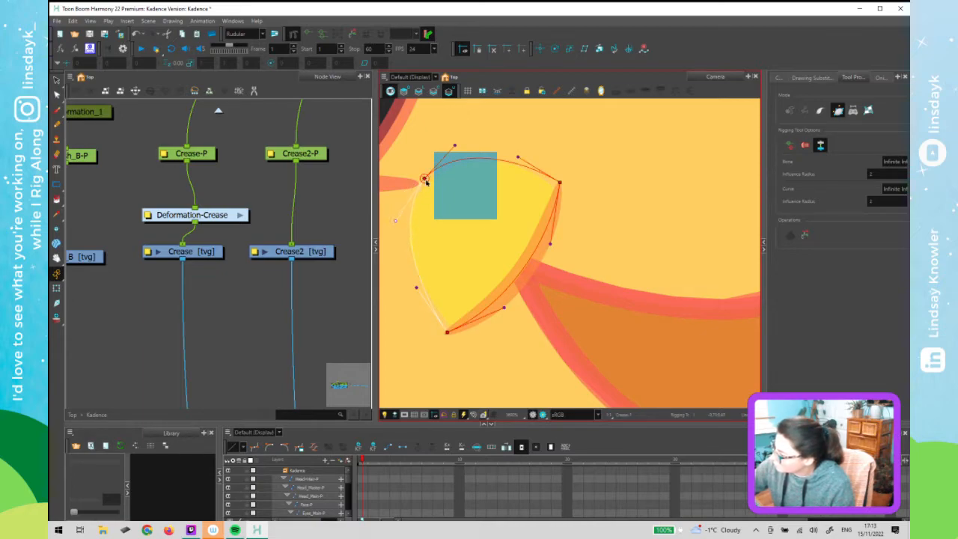
left_click_drag(424, 179, 429, 184)
left_click_drag(459, 149, 458, 147)
left_click_drag(398, 226, 391, 228)
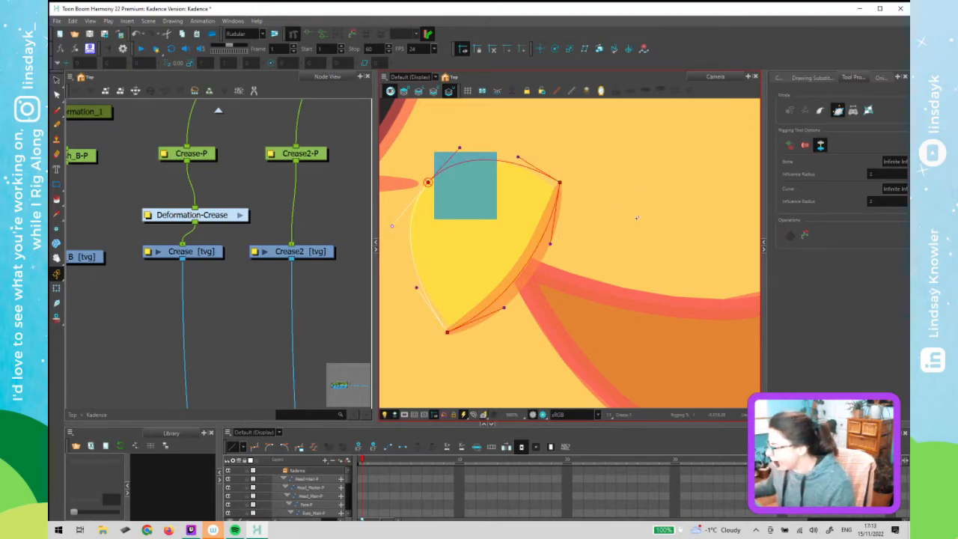
Line up the Deformation-Crease node directly above the Crease drawing node
scroll(637, 218, "down", 5)
left_click_drag(688, 235, 503, 241)
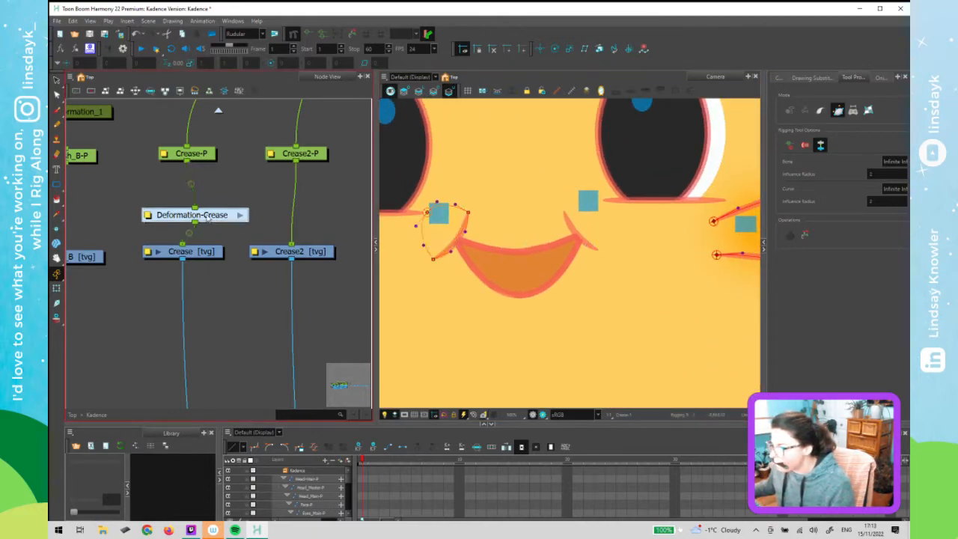
left_click_drag(211, 220, 204, 217)
Draw a closed three-point curve deformer around the Crease2 drawing at the other mouth corner, starting at its upper outer edge
left_click(303, 252)
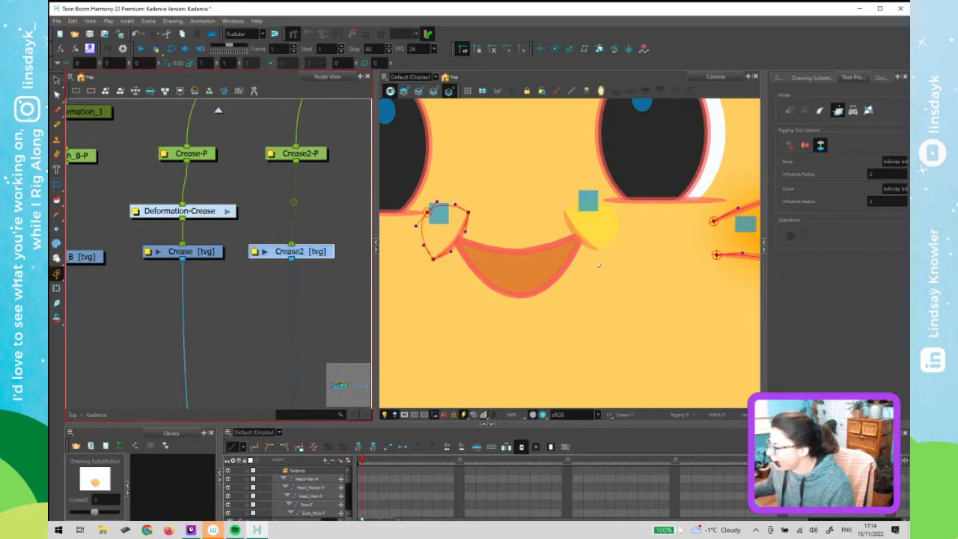
scroll(580, 217, "up", 3)
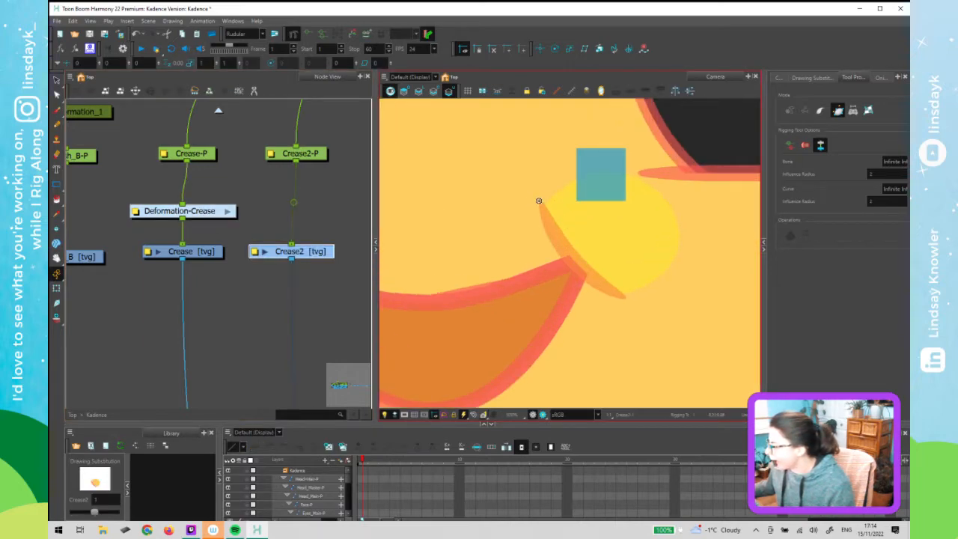
scroll(537, 236, "down", 2)
mouse_move(489, 249)
left_mouse_down()
mouse_move(546, 246)
mouse_move(411, 250)
left_mouse_up()
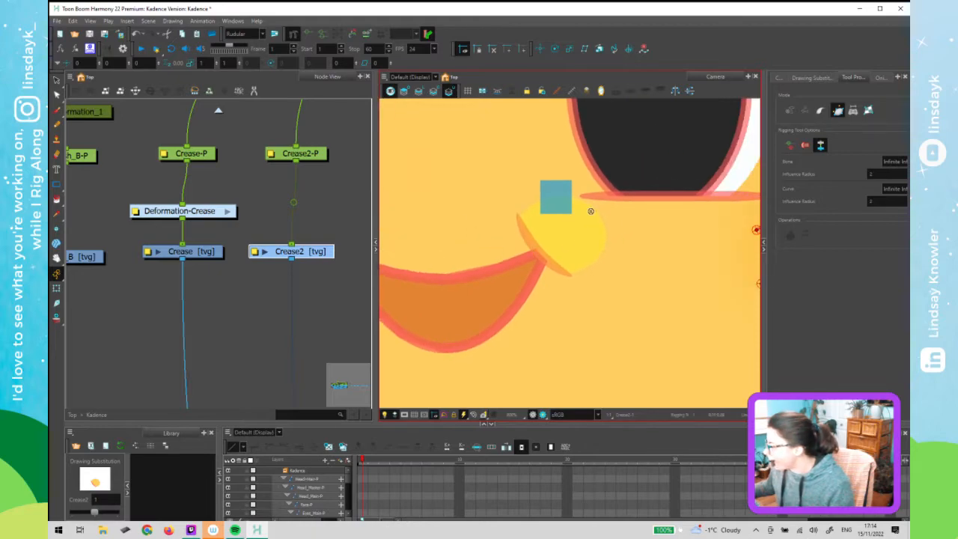
left_click(569, 188)
left_click_drag(515, 215, 493, 229)
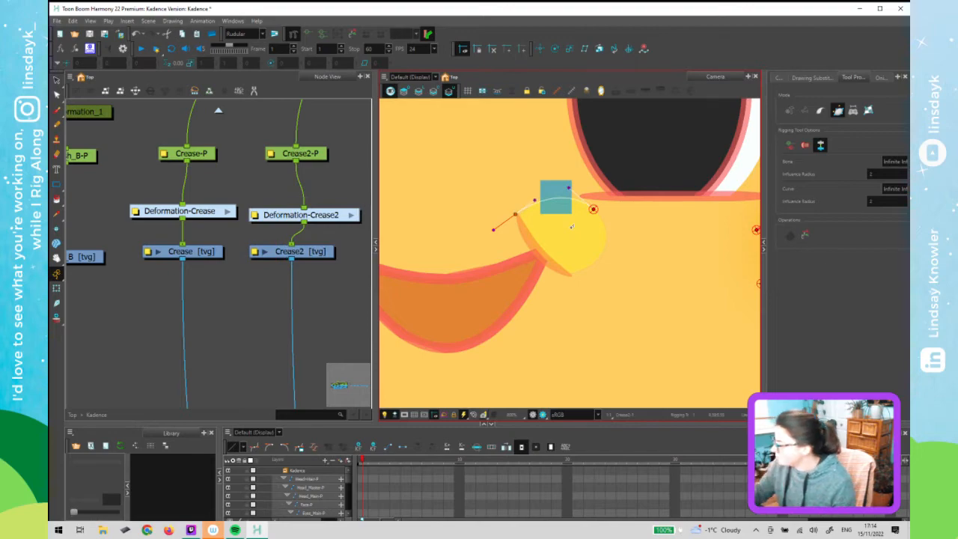
left_click_drag(571, 277, 594, 291)
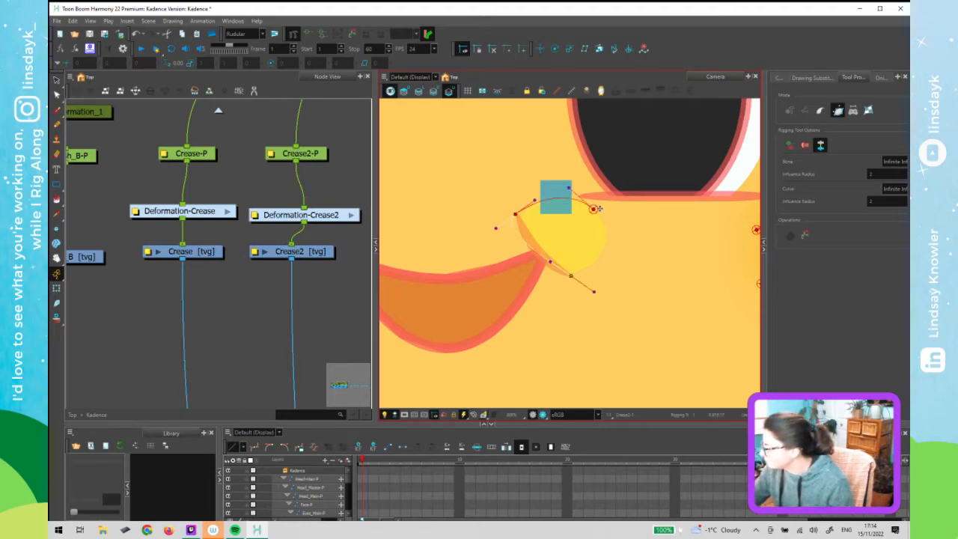
left_click_drag(606, 225, 608, 225)
Fit the Crease2 curve's points and handles to the crease line and the fill's rounded outer edge
left_click_drag(593, 291, 603, 262)
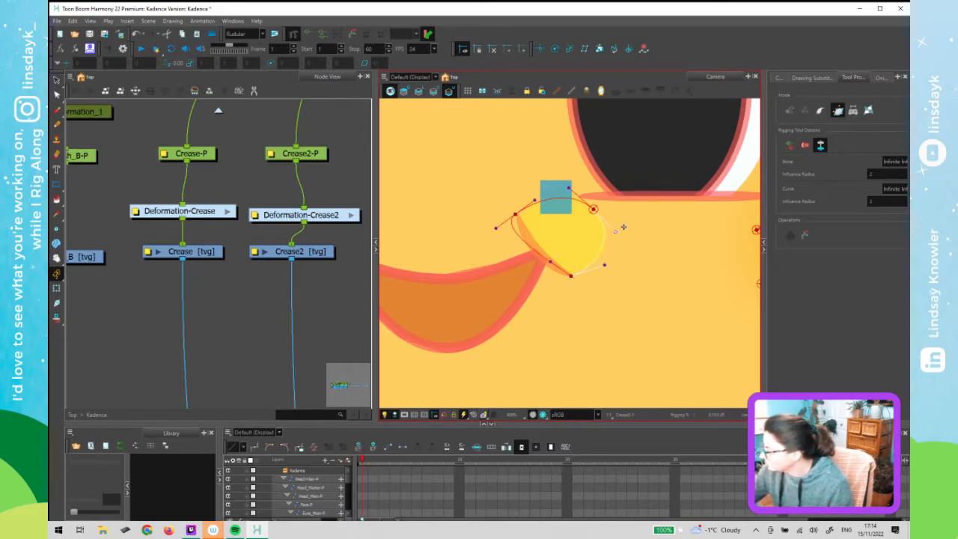
left_click_drag(497, 228, 528, 244)
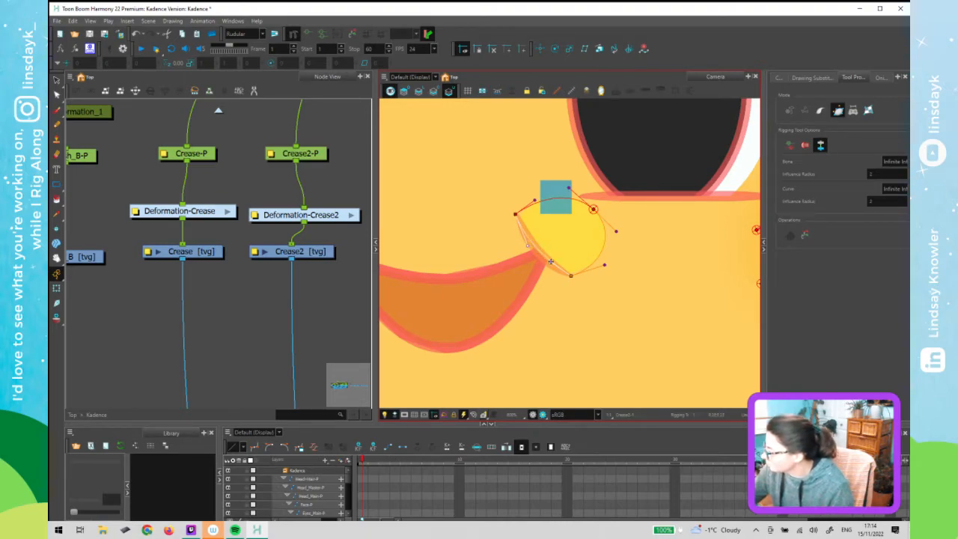
left_click_drag(549, 265, 548, 261)
left_click_drag(517, 214, 529, 240)
left_click_drag(594, 209, 594, 211)
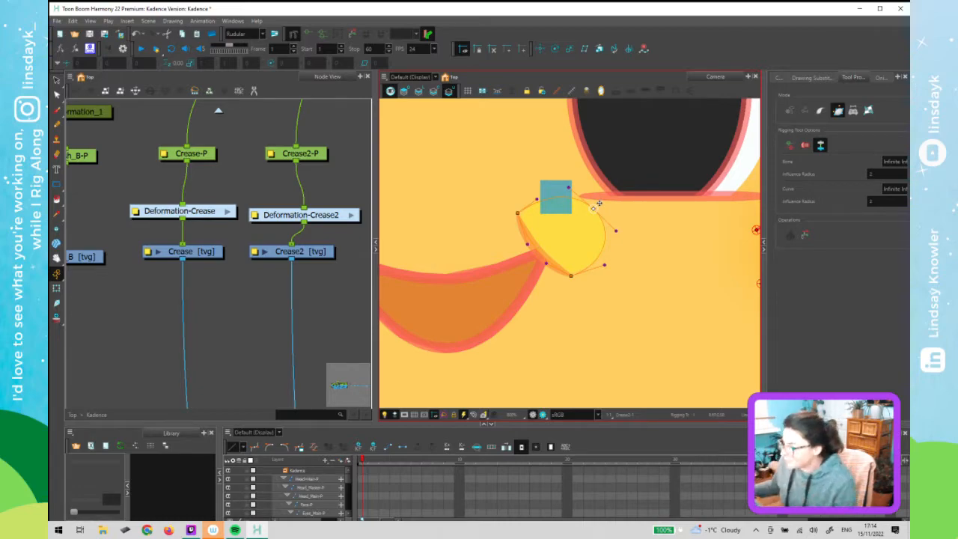
Switch to the Transform tool and line up the Deformation-Crease2 and Crease2 drawing nodes beneath Crease2-P
scroll(599, 204, "down", 2)
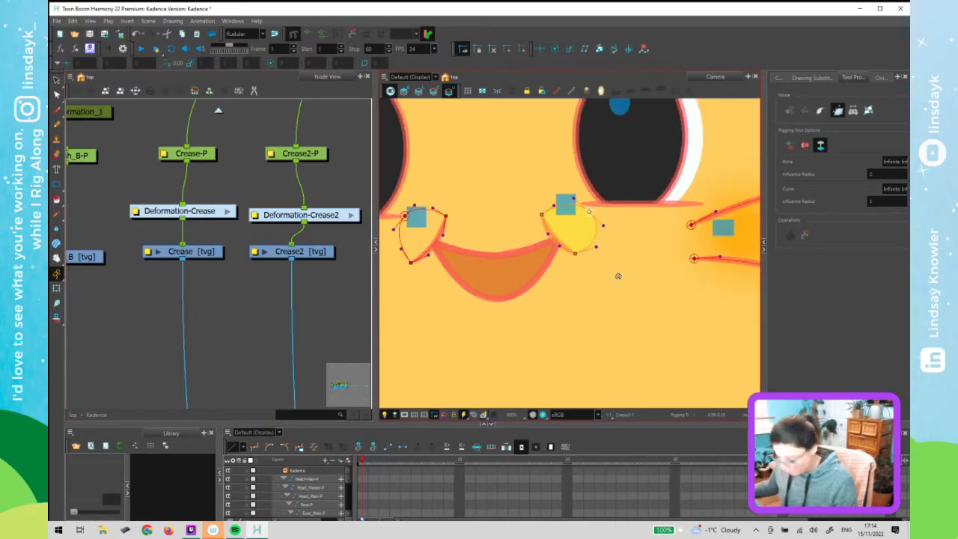
key("shift+t")
left_click_drag(331, 218, 323, 215)
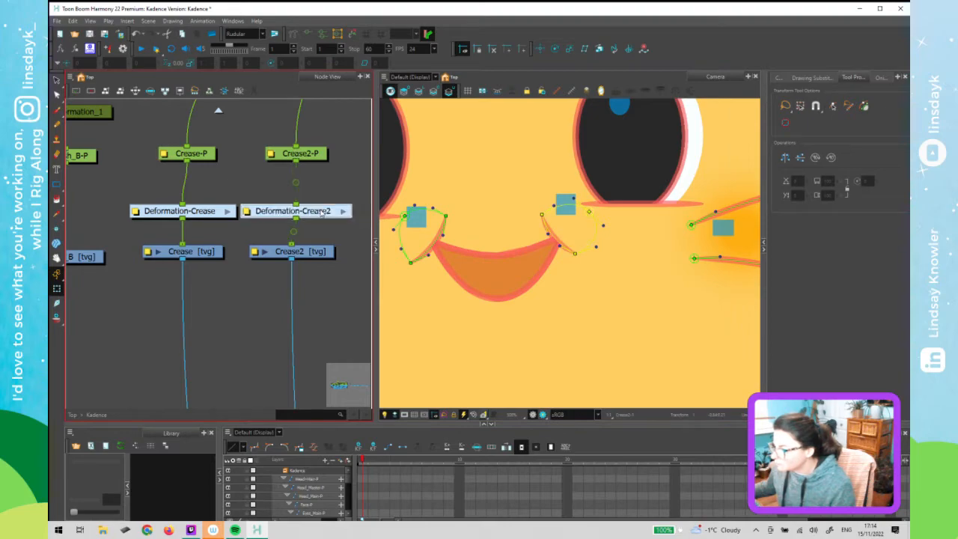
left_click_drag(321, 255, 323, 254)
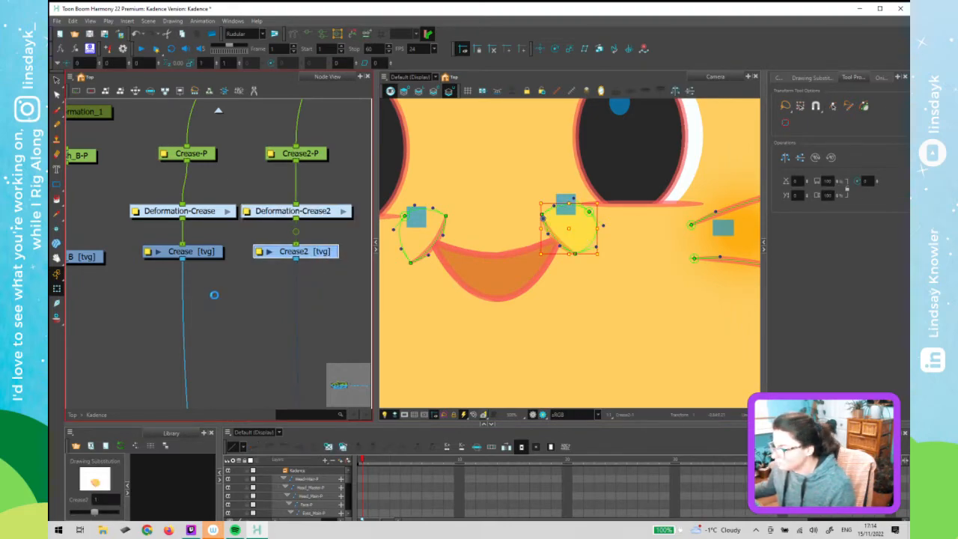
Locate the Mouth drawing node beside the crease nodes and check the drawing at the start of the timeline
scroll(225, 307, "down", 3)
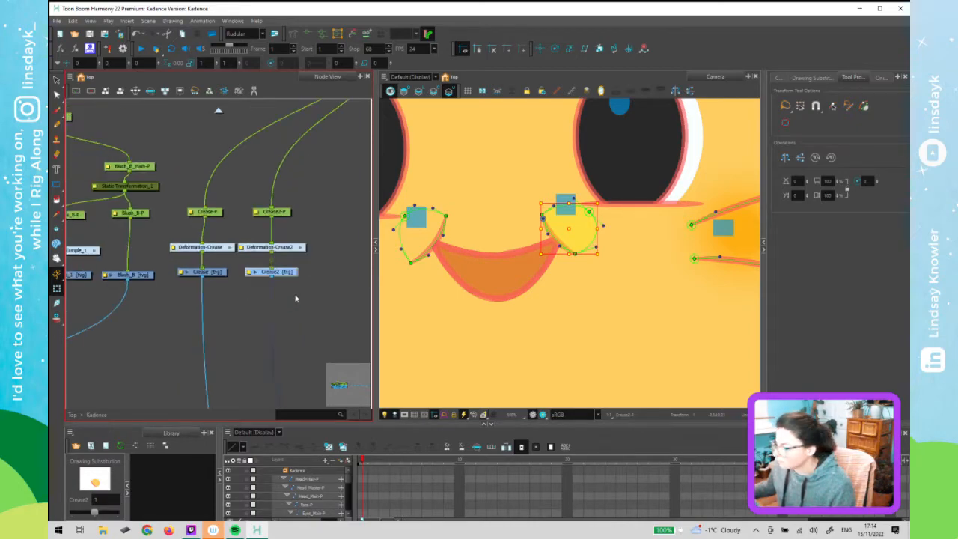
left_click_drag(325, 286, 157, 283)
scroll(192, 283, "down", 1)
left_click(190, 284)
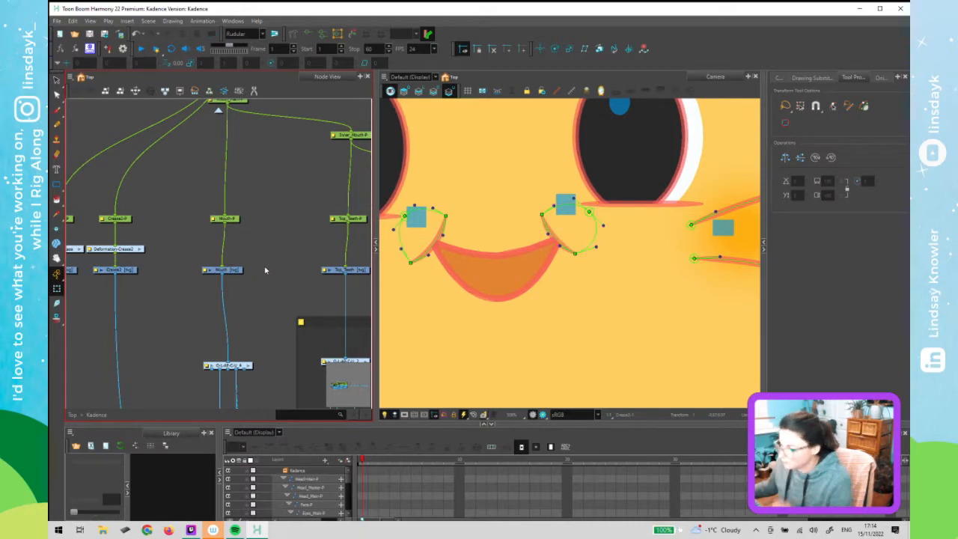
scroll(266, 270, "down", 1)
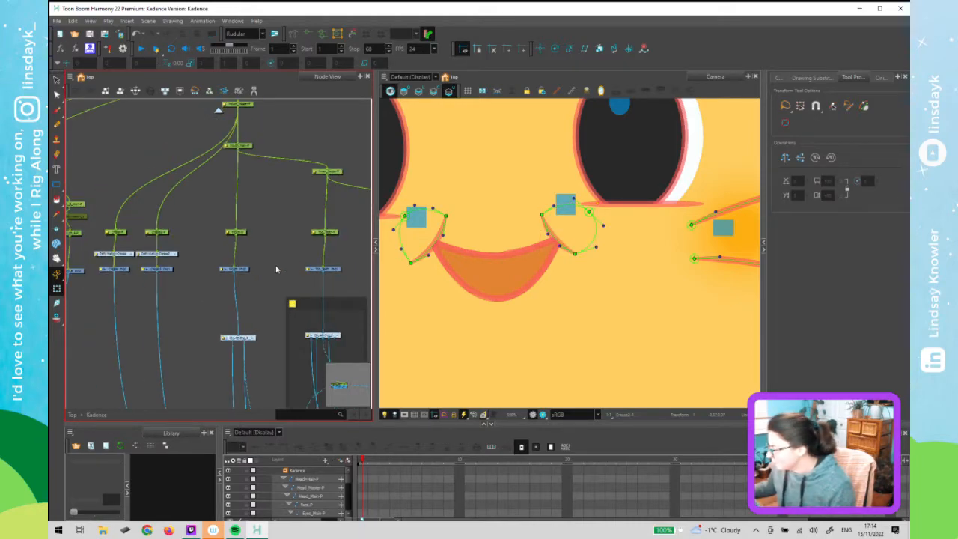
left_click(234, 269)
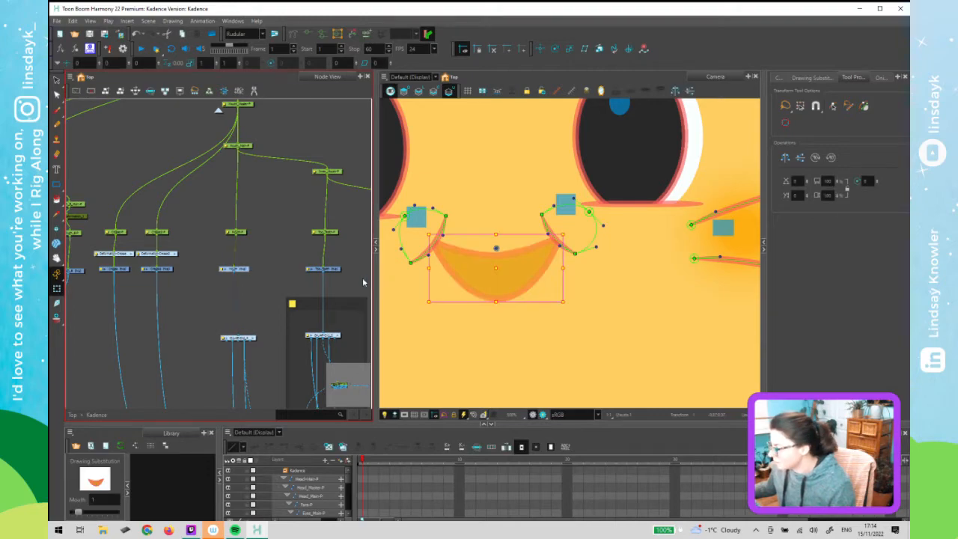
left_click(363, 466)
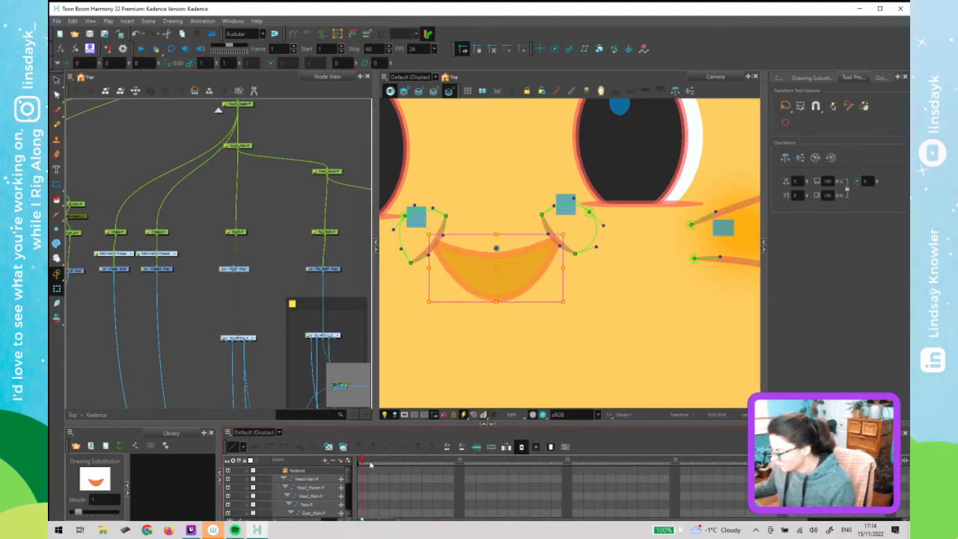
left_click(377, 463)
left_click(364, 462)
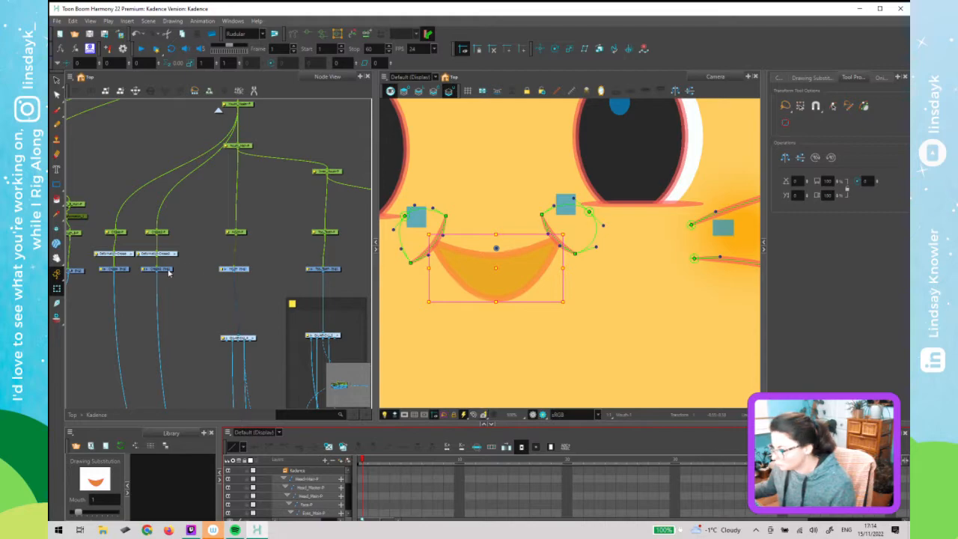
Disable the Crease and Crease2 drawing nodes and select the Mouth drawing
left_click(121, 279)
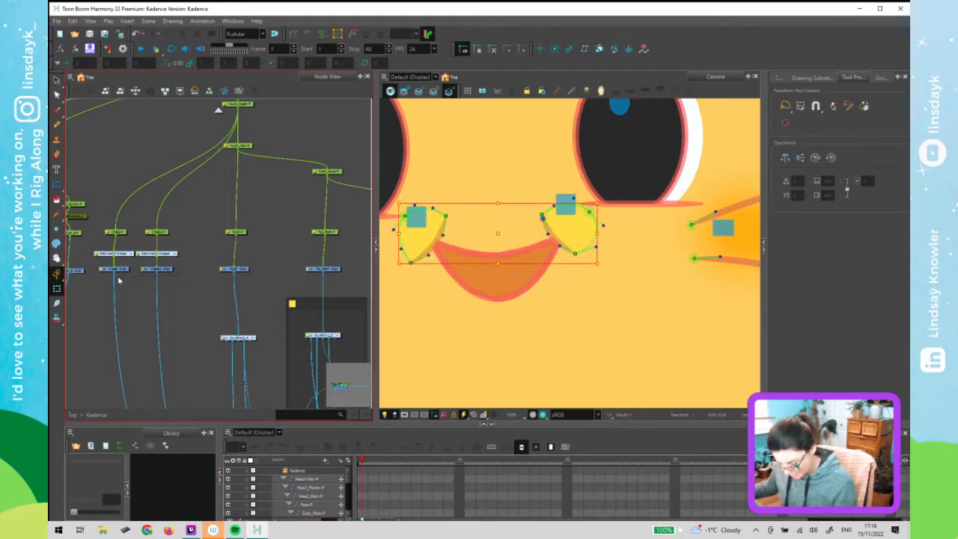
key("d")
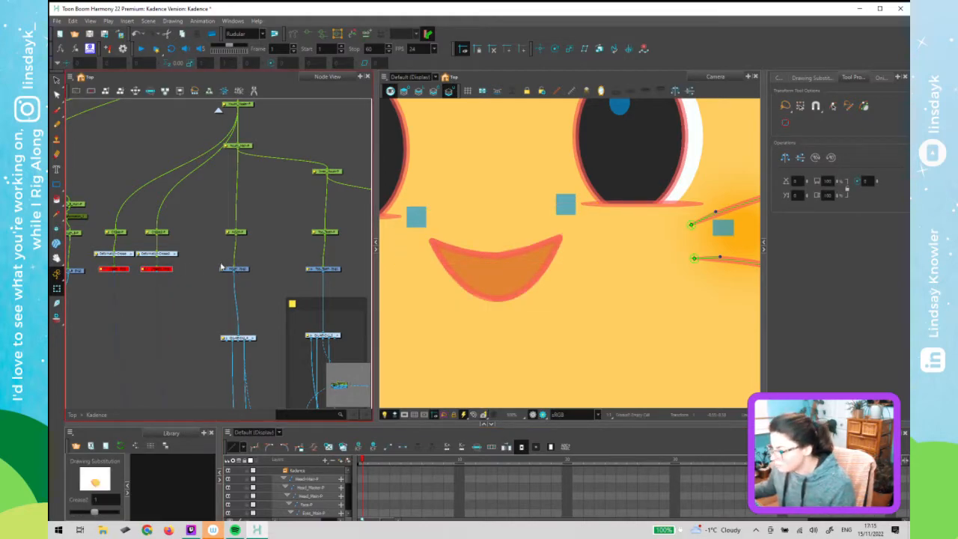
left_click(438, 245)
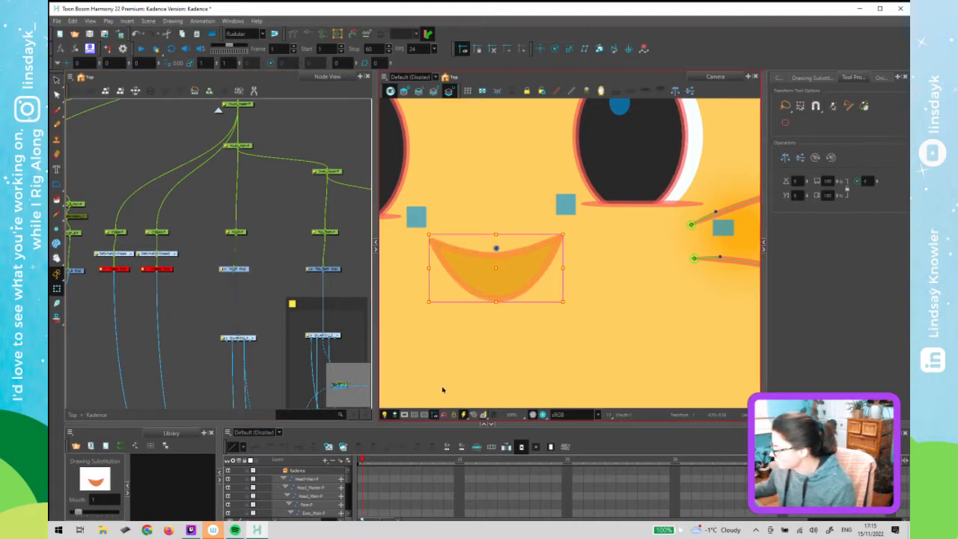
key("2")
key("2")
left_click_drag(488, 298, 570, 282)
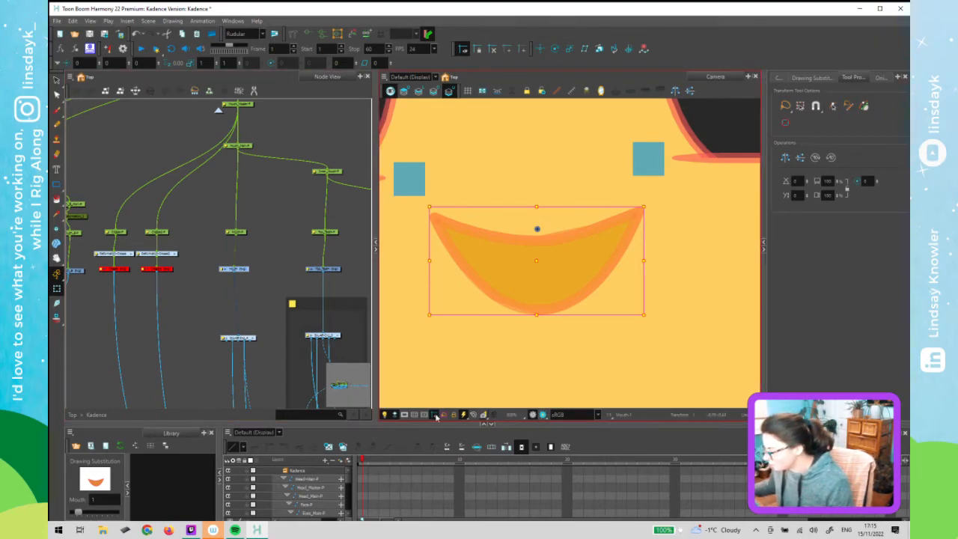
left_click(229, 309)
left_click(535, 264)
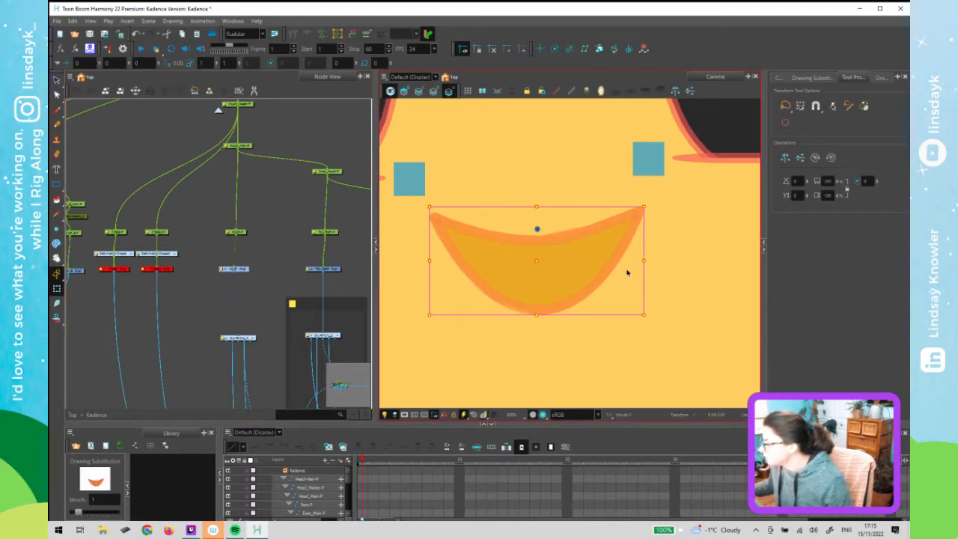
Switch to the Select tool and examine what the first mouth drawing holds on its line art, colour art and underlay layers
key("alt+s")
left_click_drag(549, 212, 565, 261)
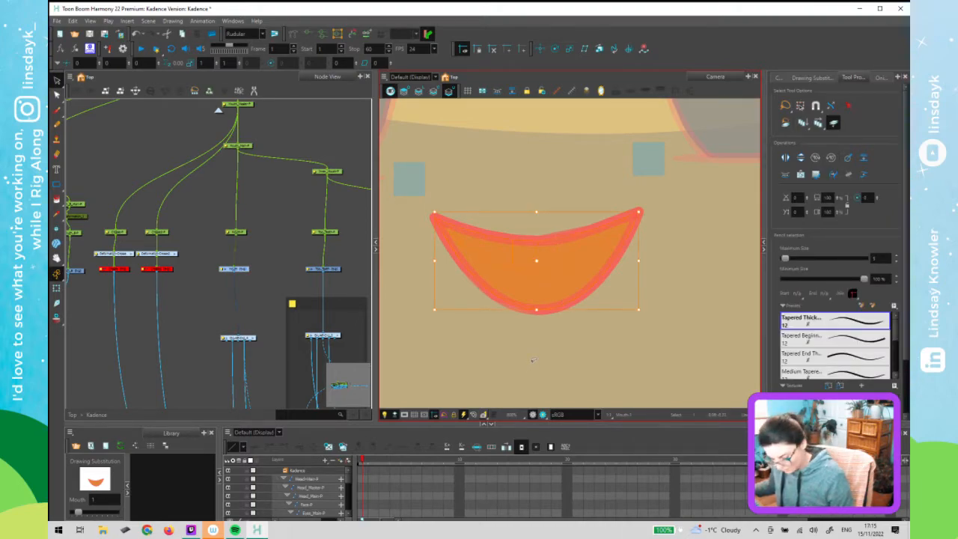
left_click(532, 360)
left_click(544, 287)
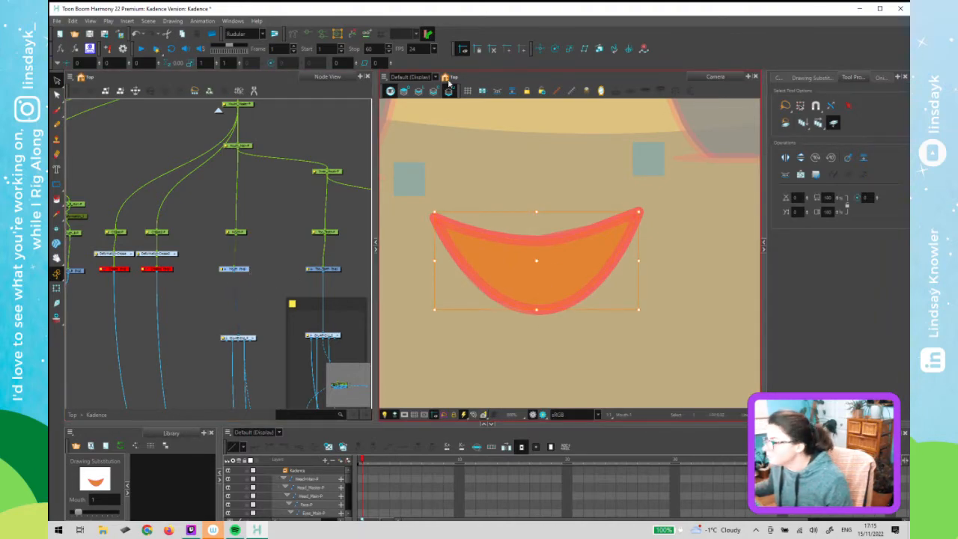
left_click(390, 90)
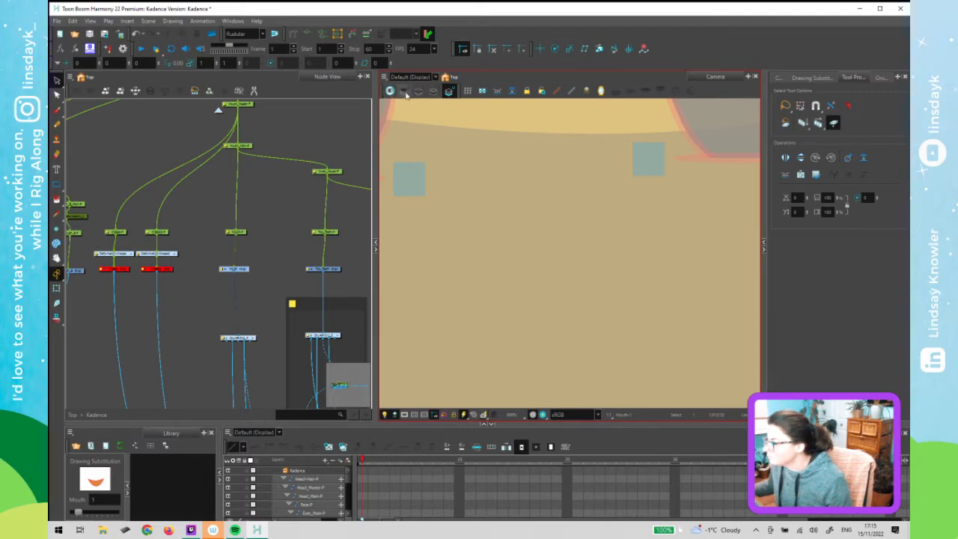
left_click(420, 90)
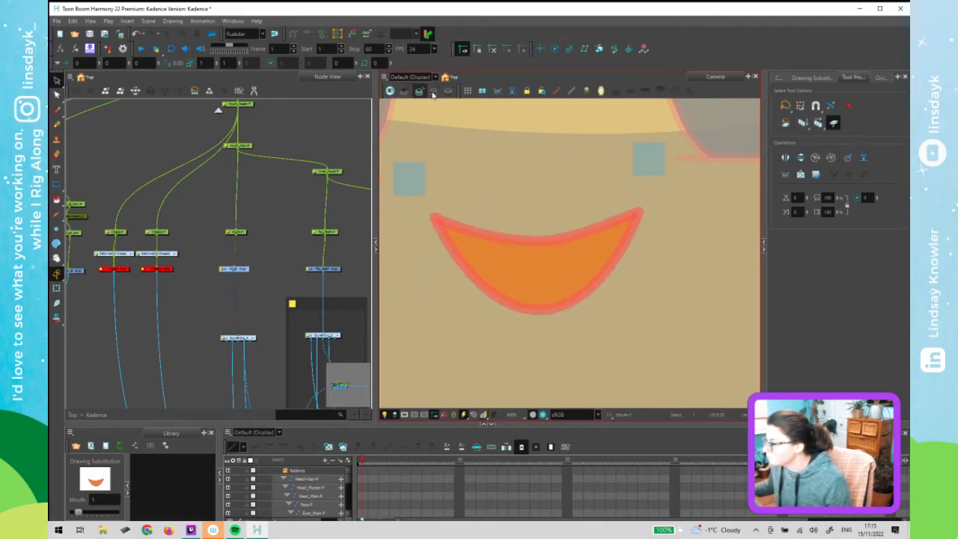
left_click(433, 91)
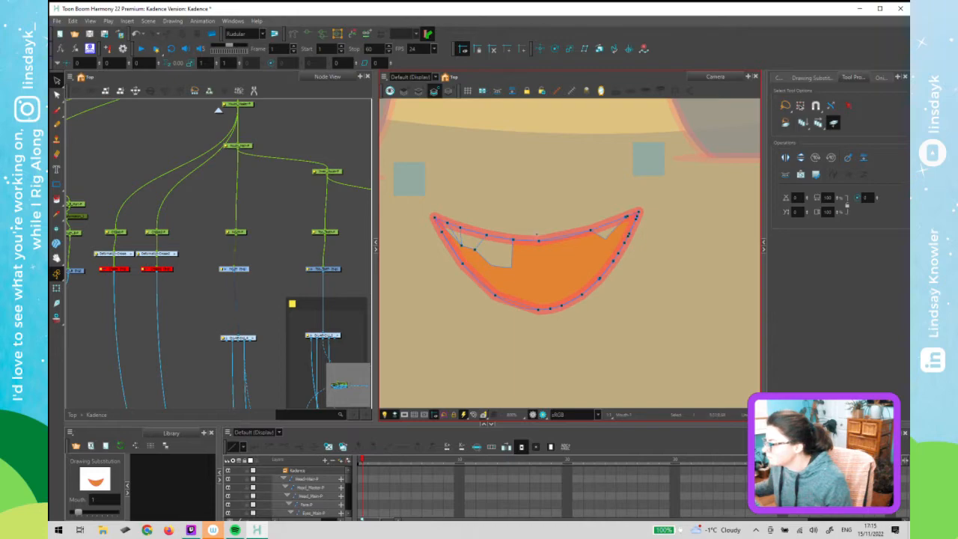
left_click(536, 235)
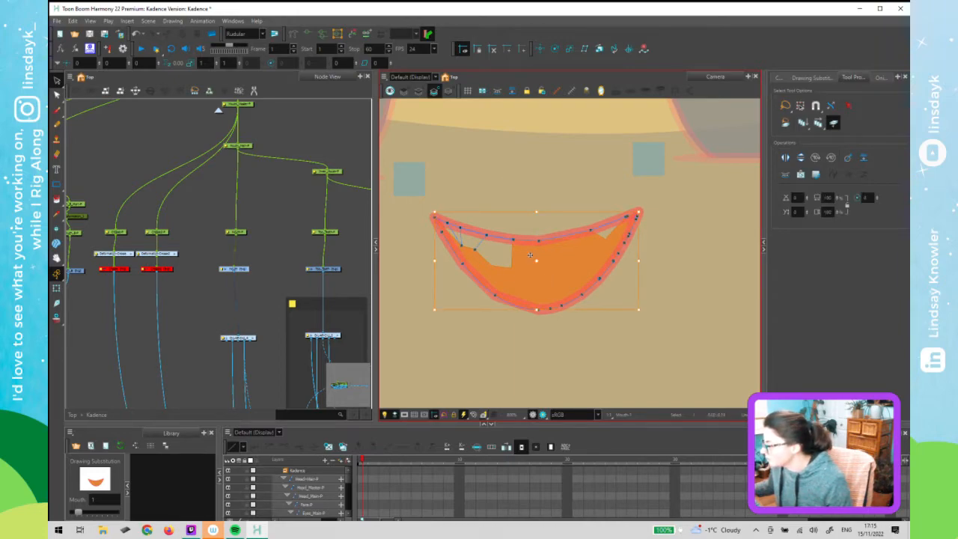
left_click(450, 92)
left_click(435, 91)
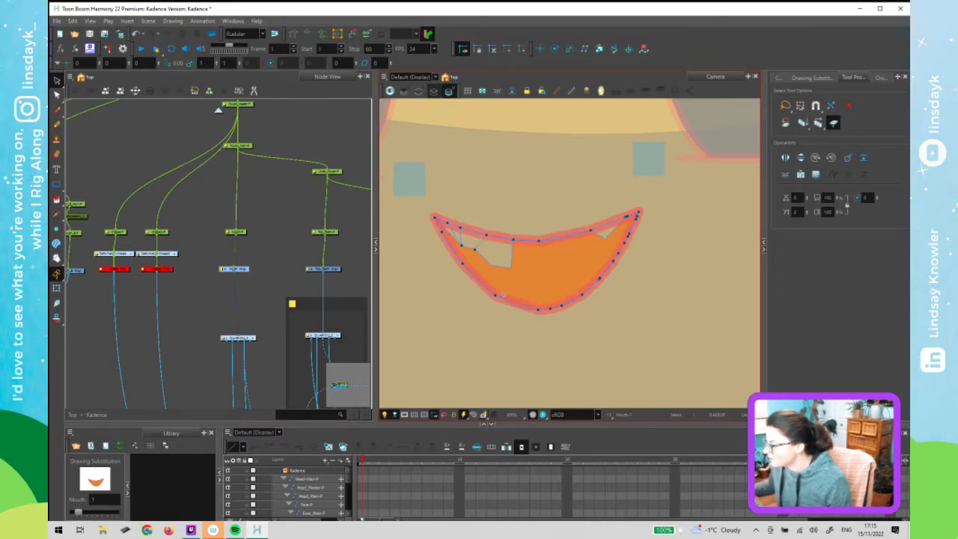
Step through the other mouth drawings on the colour art layer and return to the first frame
left_click(483, 346)
key("period")
key("period")
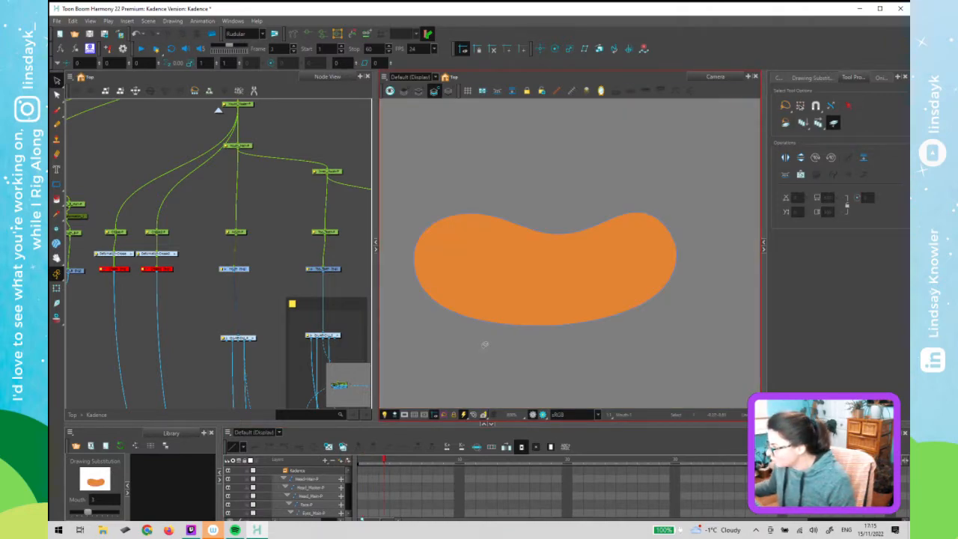
key("period")
key("period")
key("period")
key("period")
key("comma")
key("comma")
key("comma")
key("comma")
key("comma")
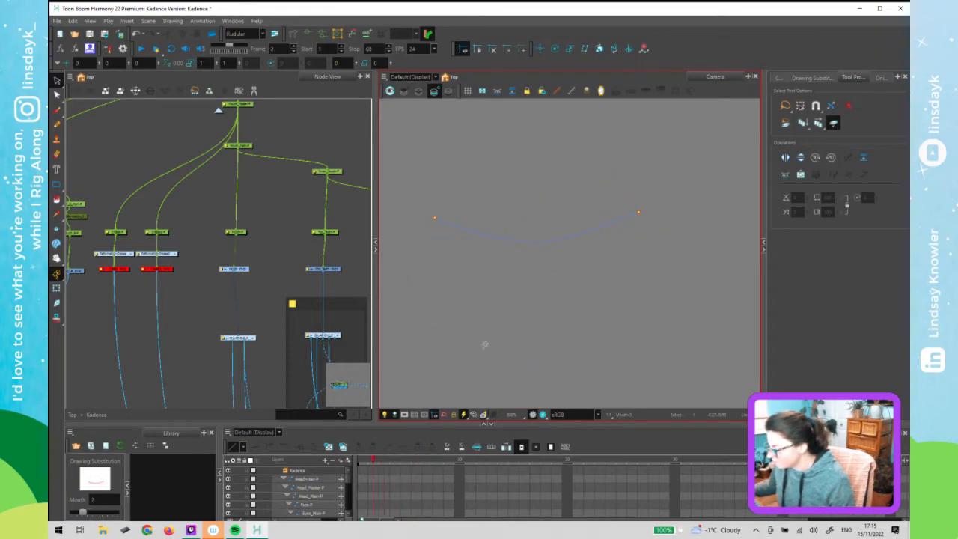
key("comma")
left_click(516, 289)
key("Delete")
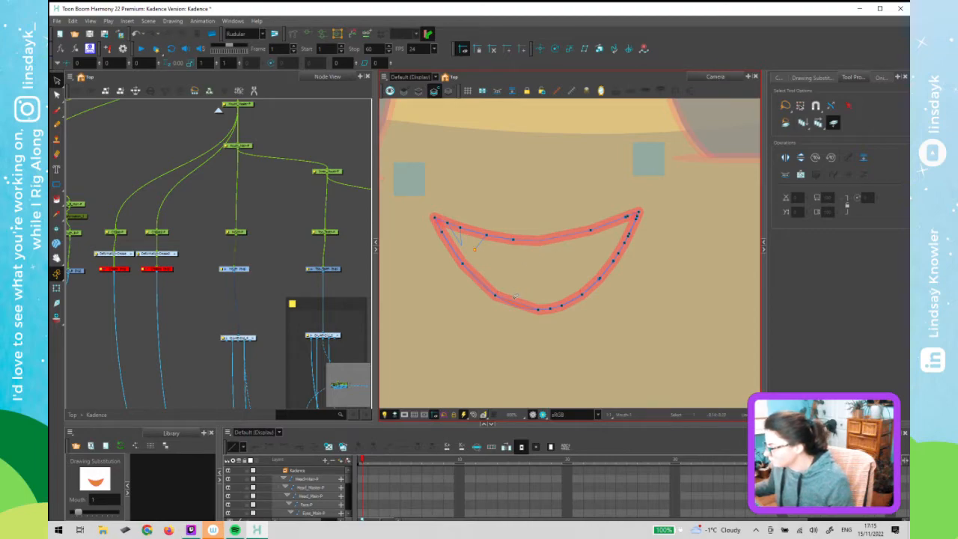
left_click(520, 302)
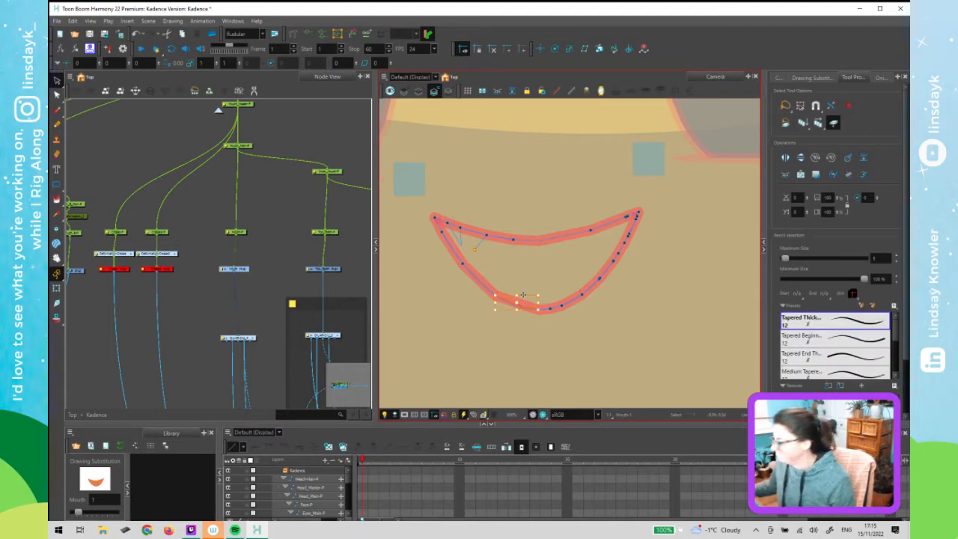
left_click(547, 273)
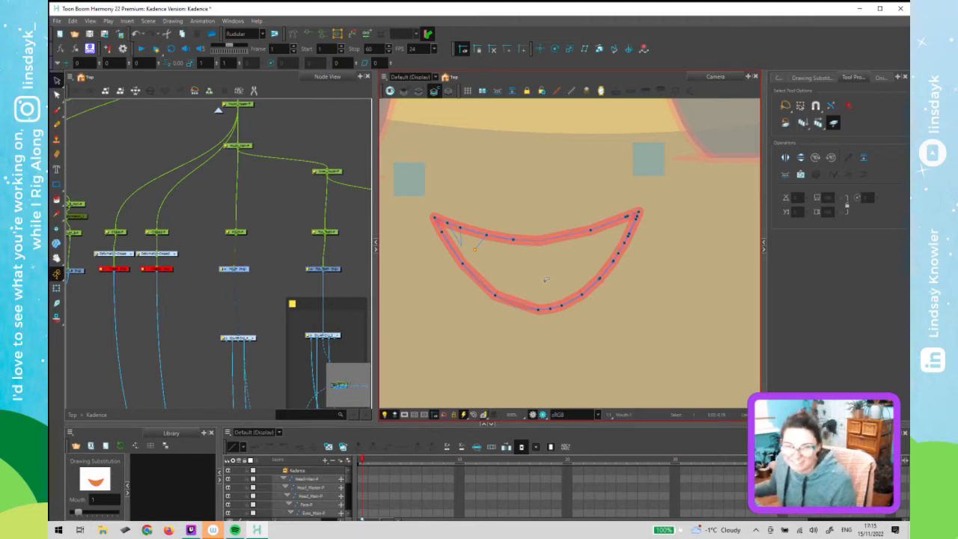
left_click(547, 283)
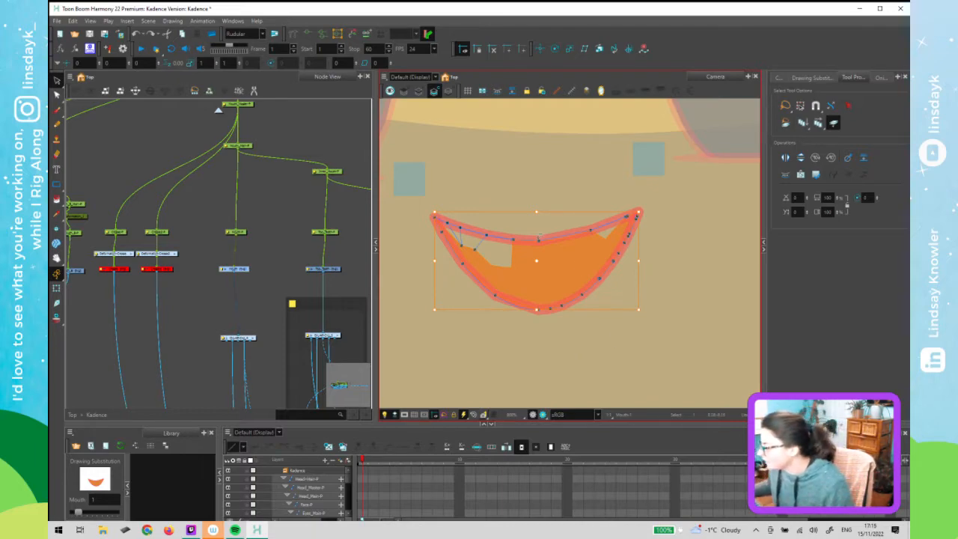
Delete the incomplete orange fill from the mouth's colour art layer and cut the complete orange fill from its line art layer
left_click(531, 220)
left_click(531, 262)
key("Delete")
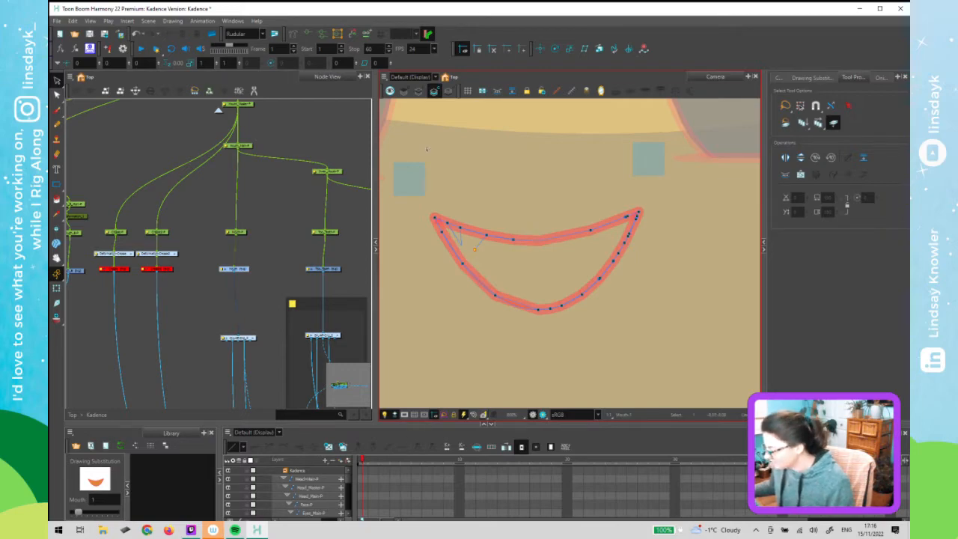
left_click(418, 91)
left_click(516, 267)
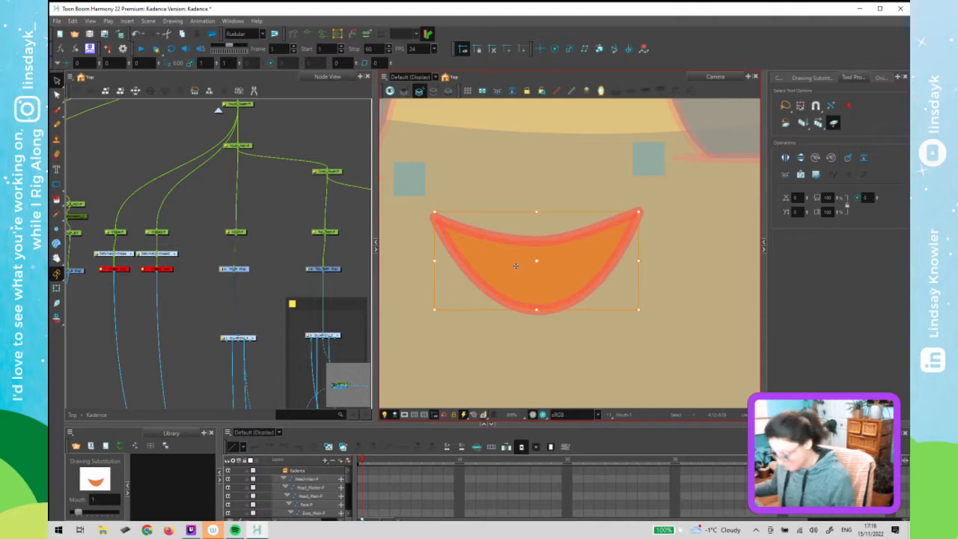
key("Delete")
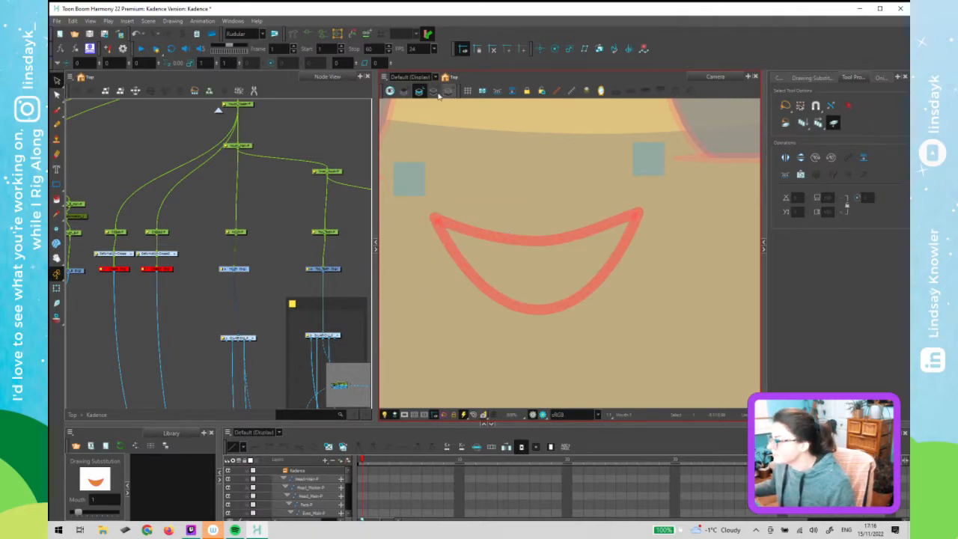
Replace the leftover strokes on the mouth's colour art layer with the cut orange fill, and return to the Transform tool
left_click(487, 237)
key("ctrl+a")
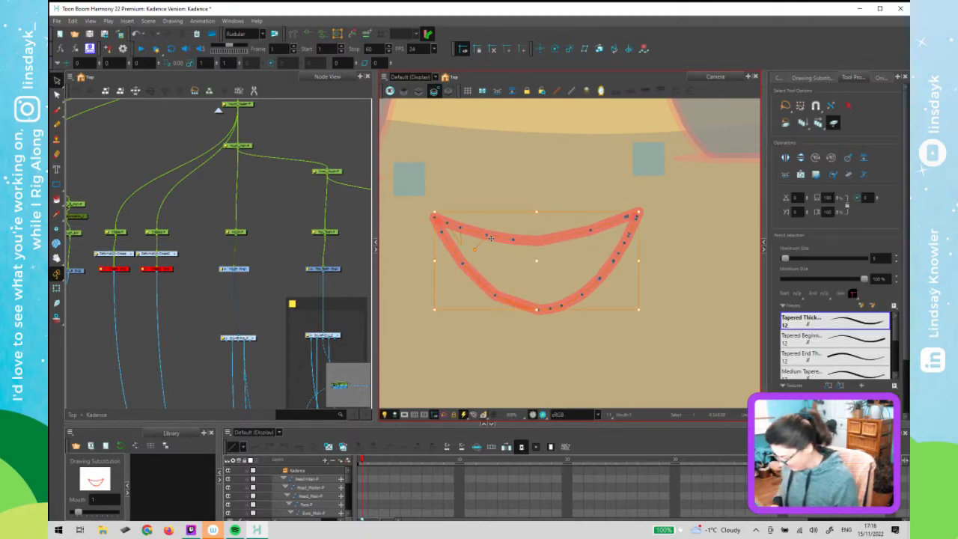
key("Delete")
key("ctrl+v")
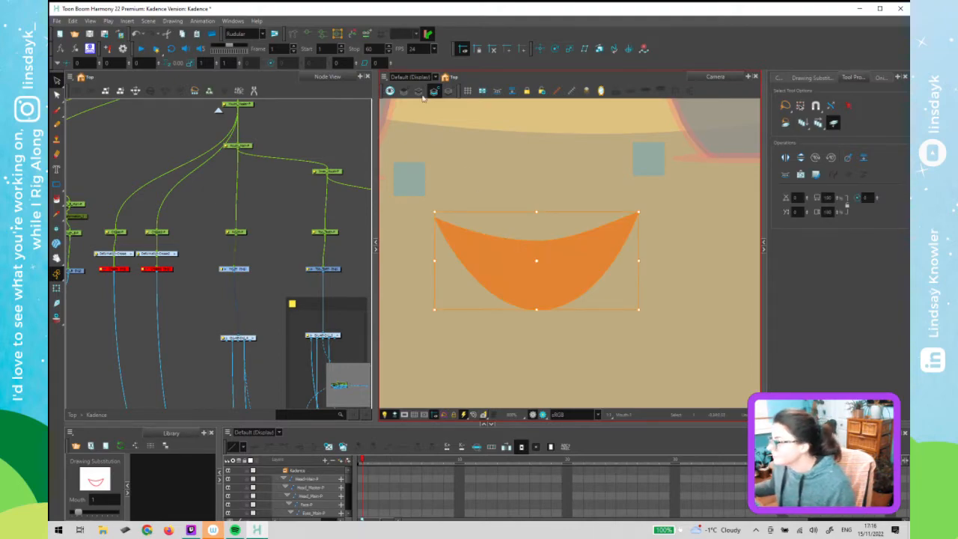
left_click(419, 90)
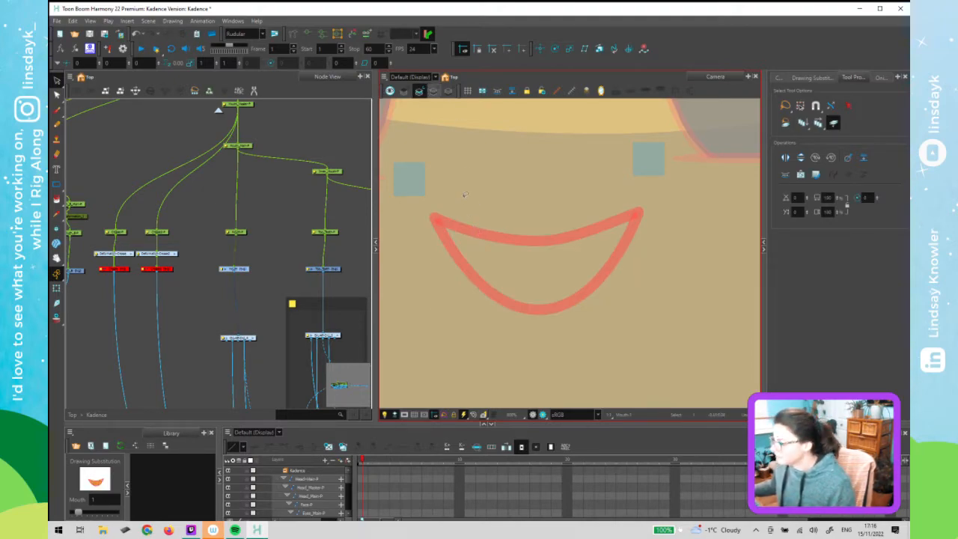
key("shift+t")
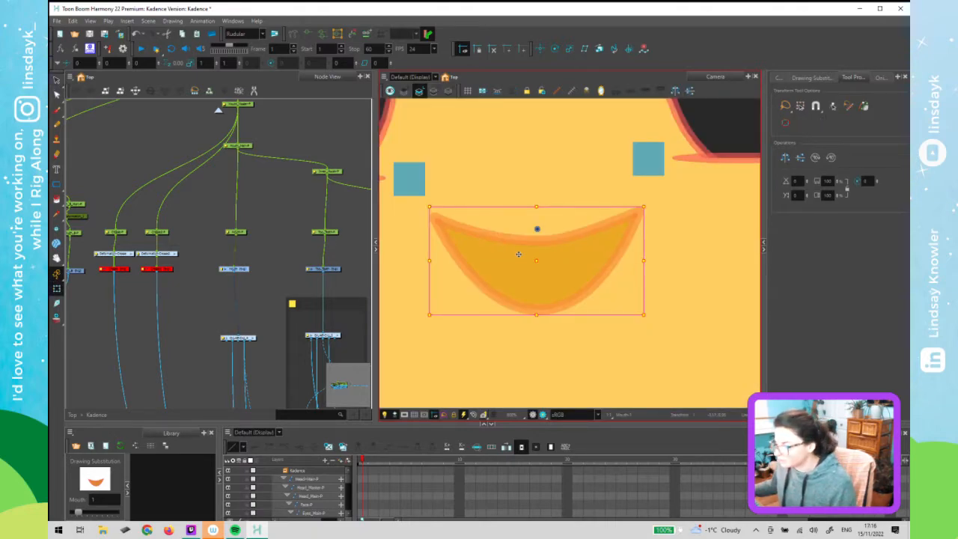
Examine the mouth drawings on the first frames of the timeline, comparing the open and closed smiles
key("alt+s")
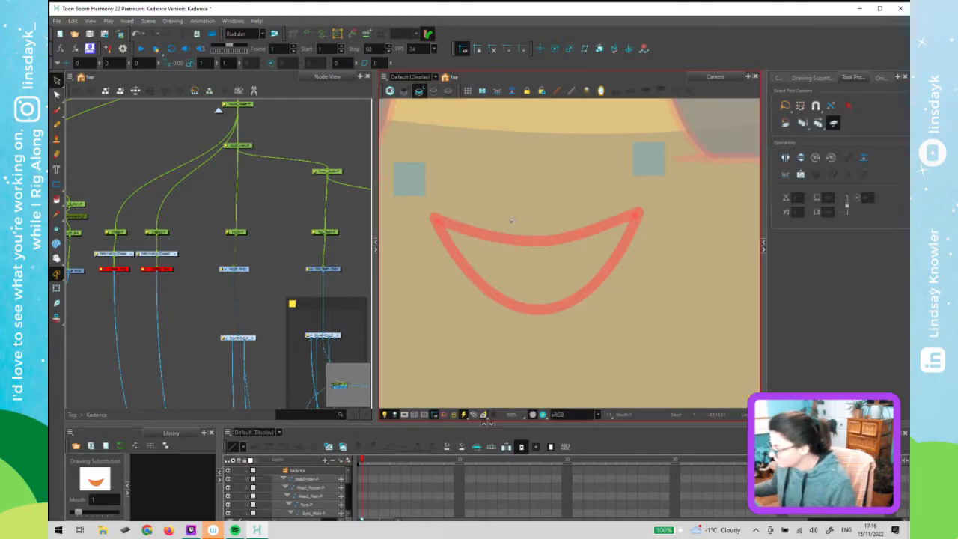
key("period")
key("period")
key("comma")
key("comma")
key("comma")
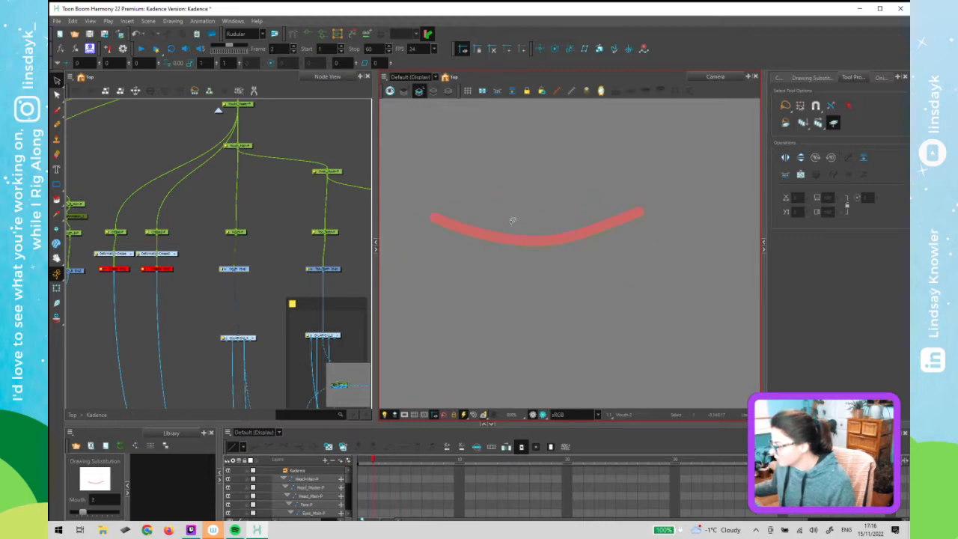
Build a closed curve deformer around the open smile on frame 1, with points at both corners, the bottom centre and the upper lip centre
left_click(229, 251)
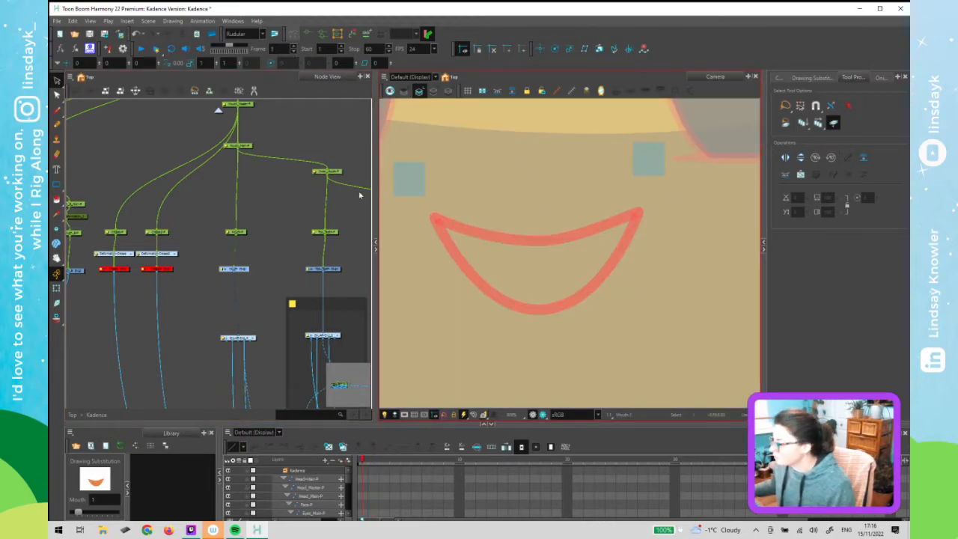
left_click(293, 34)
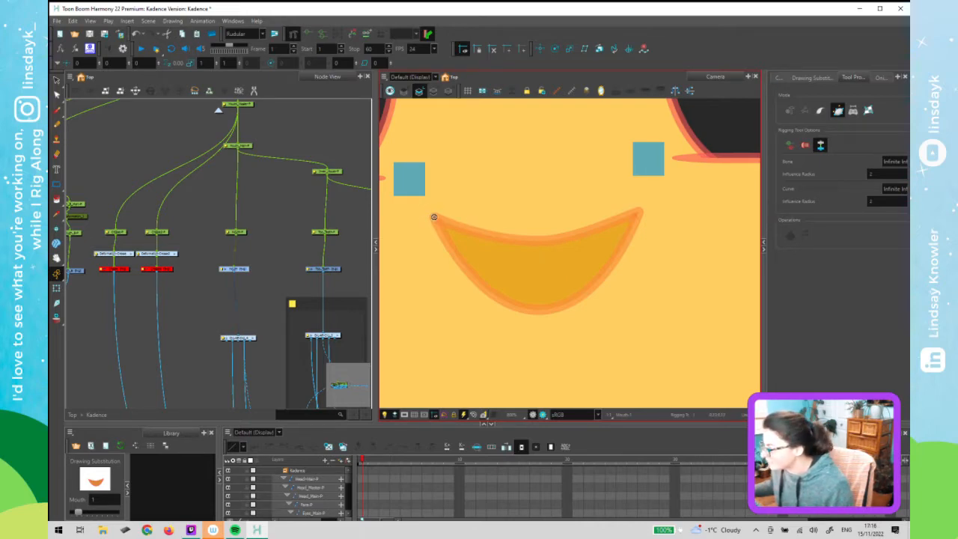
left_click_drag(439, 229, 444, 239)
left_click_drag(514, 306, 487, 304)
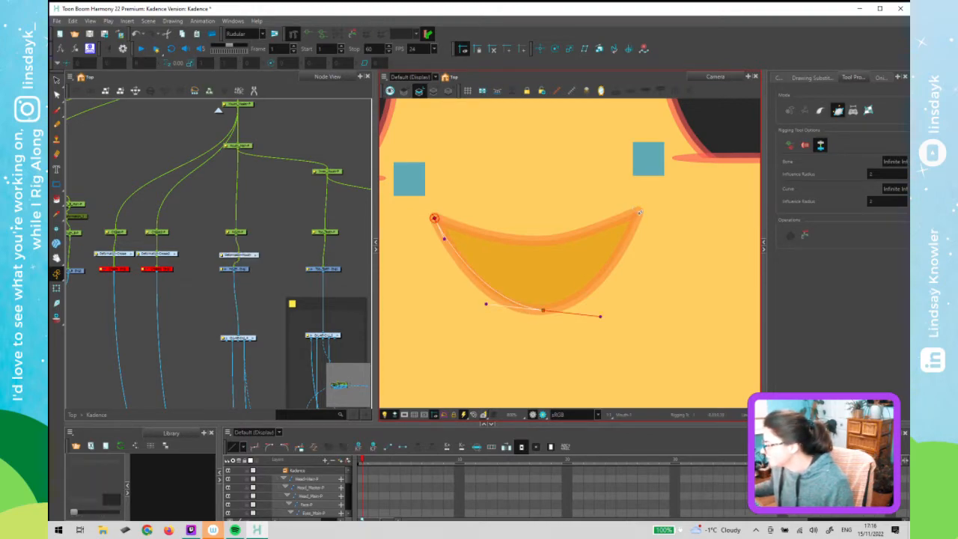
left_click_drag(637, 212, 627, 243)
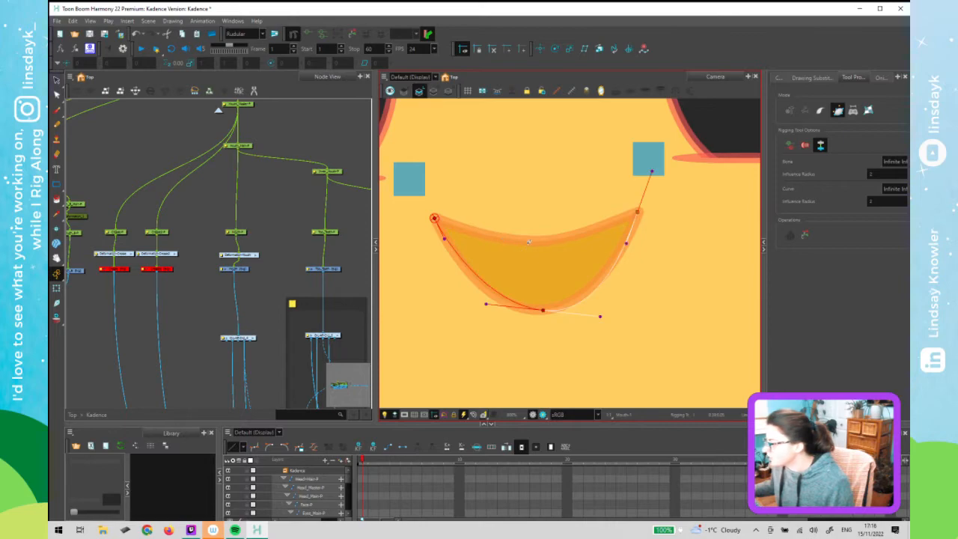
left_click_drag(539, 240, 578, 241)
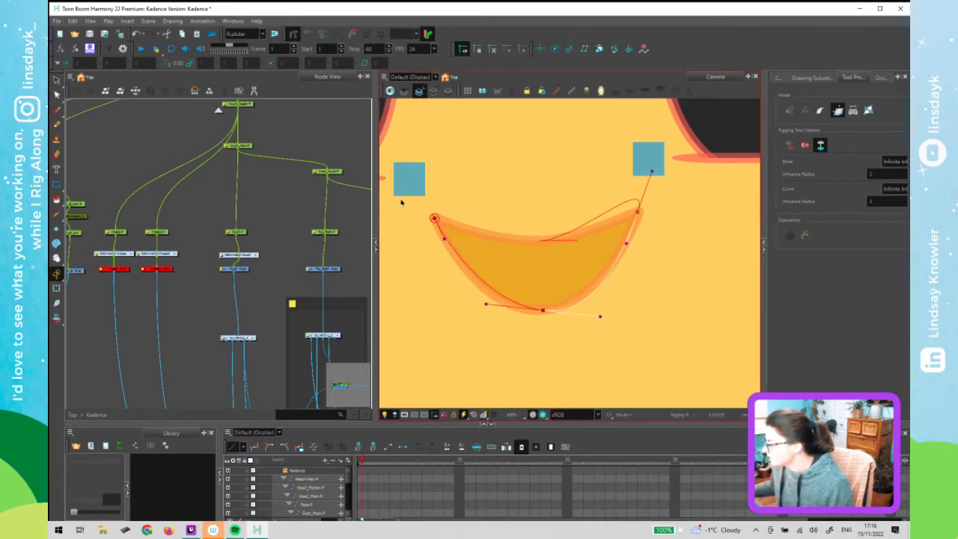
left_click(434, 218)
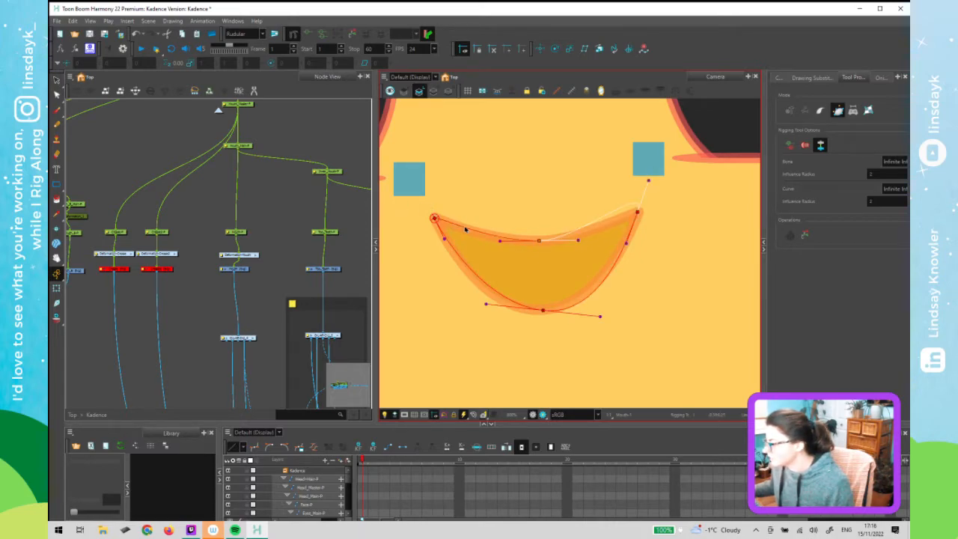
Adjust the deformer's Bezier handles at both corners and the bottom centre to follow the open smile's outline
left_click_drag(648, 180, 610, 235)
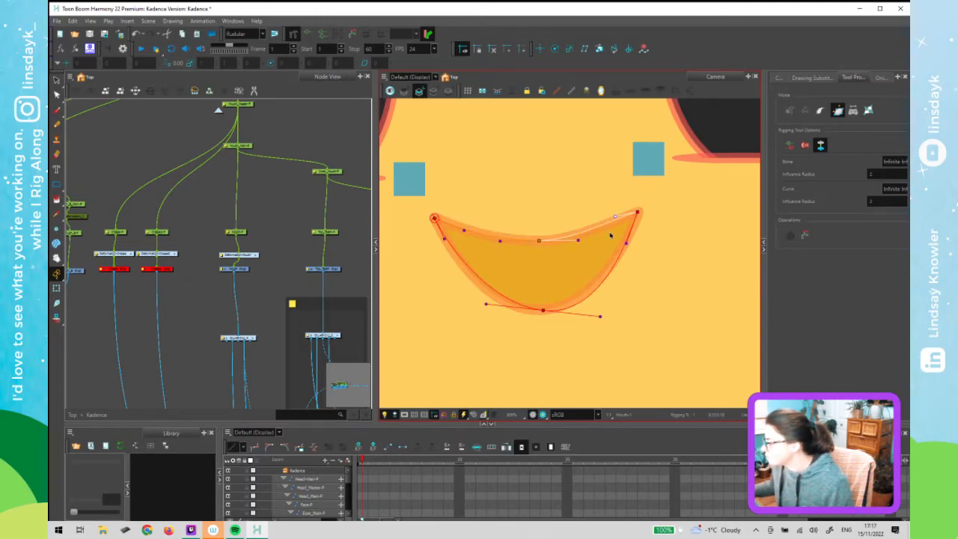
left_click(638, 213)
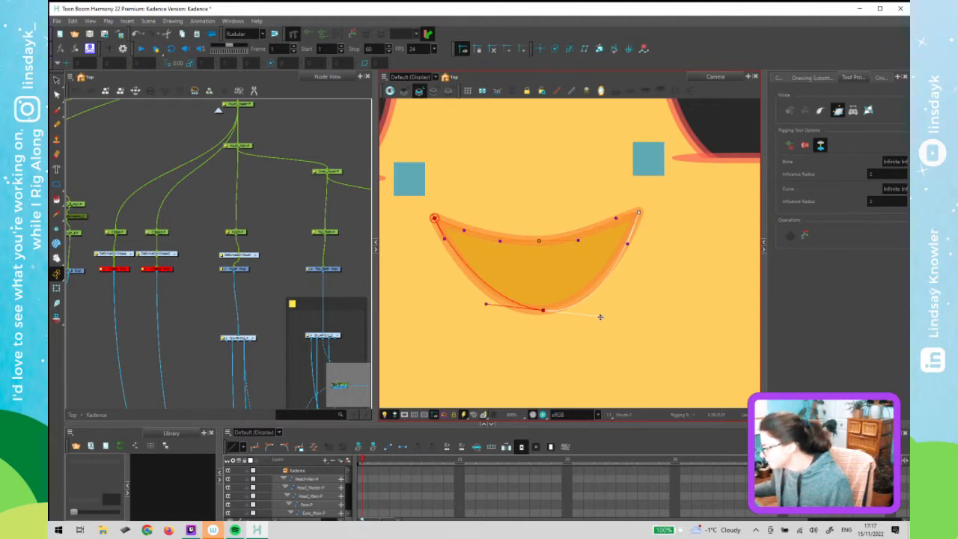
left_click_drag(599, 316, 596, 309)
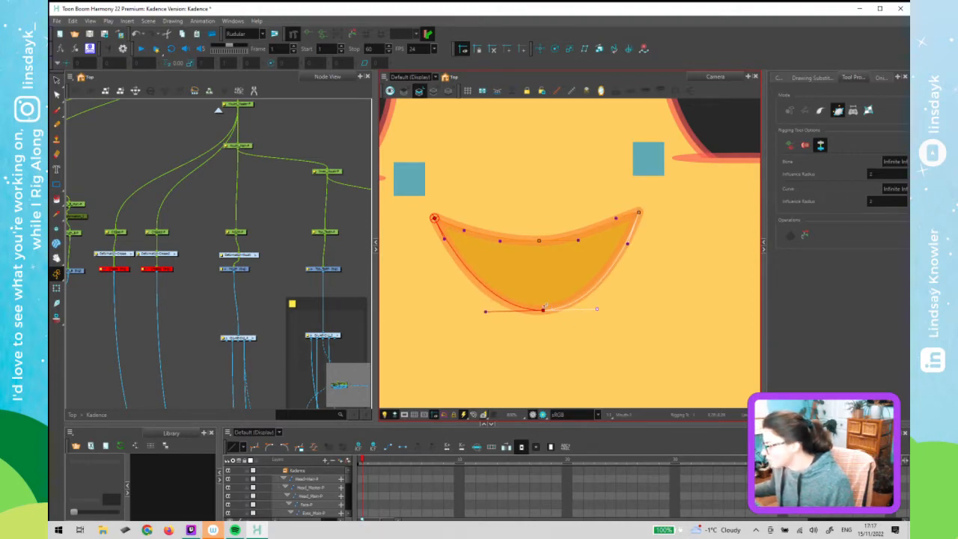
left_click(542, 310)
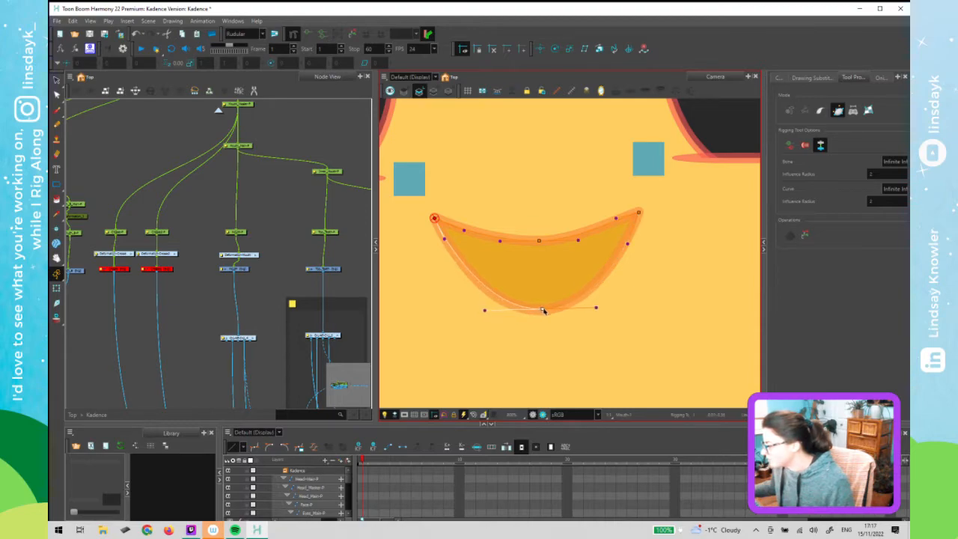
left_click_drag(485, 310, 485, 313)
left_click(449, 250)
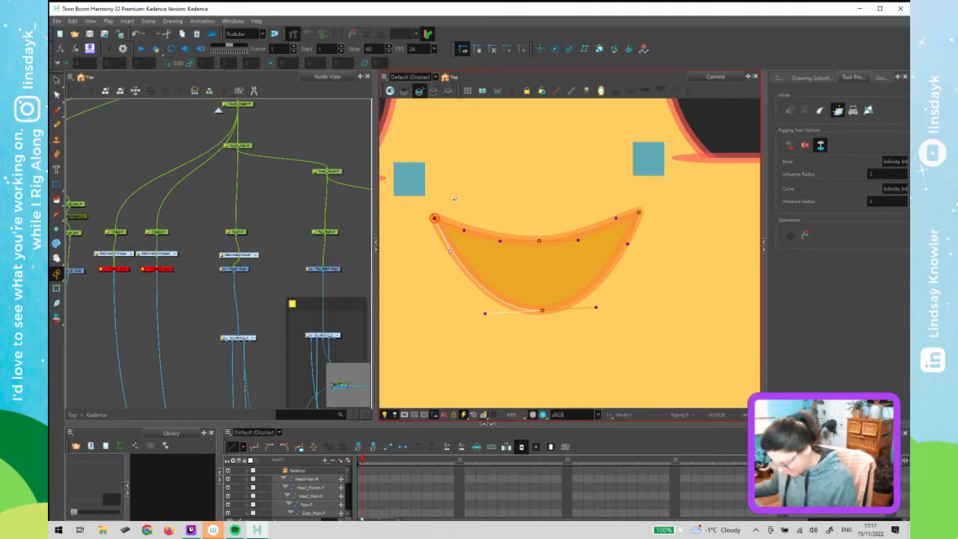
Line up the mouth's deformation group above its drawing node and create a new deformation chain for the closed smile on frame 2
key("period")
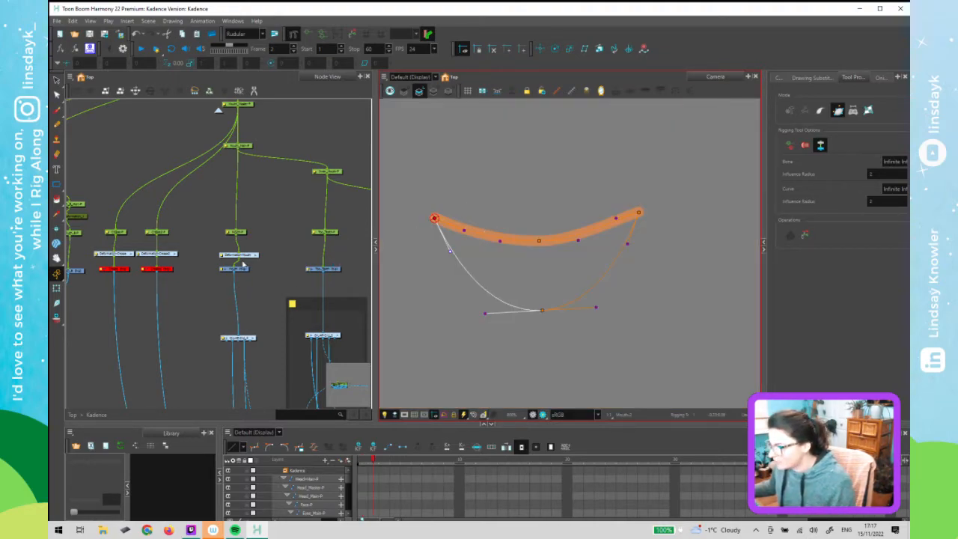
mouse_move(248, 257)
left_mouse_down()
mouse_move(239, 256)
mouse_move(251, 252)
left_mouse_up()
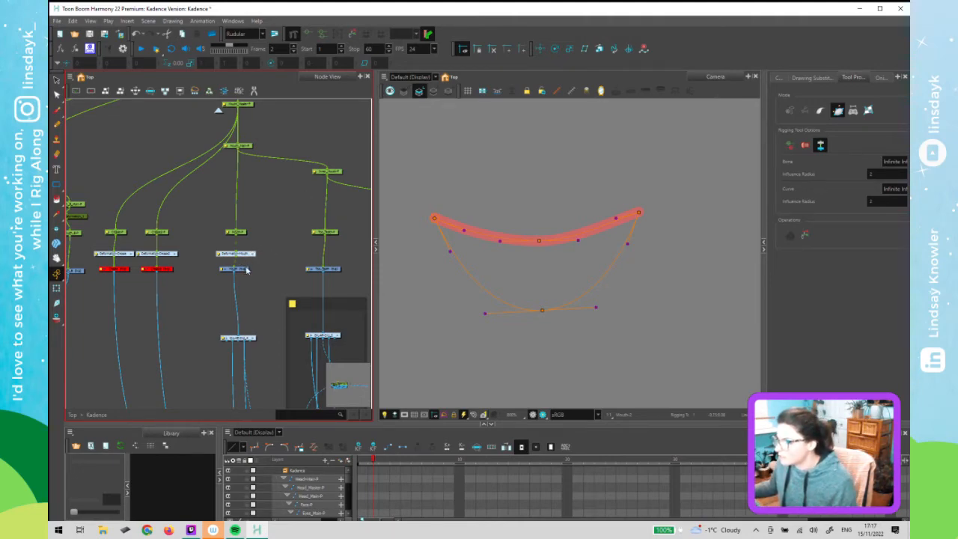
left_click(247, 271)
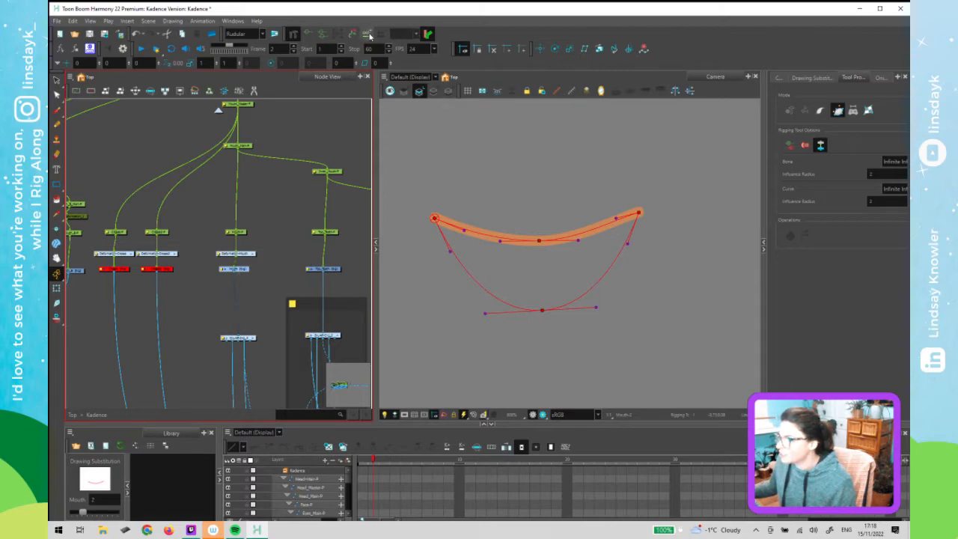
left_click(367, 36)
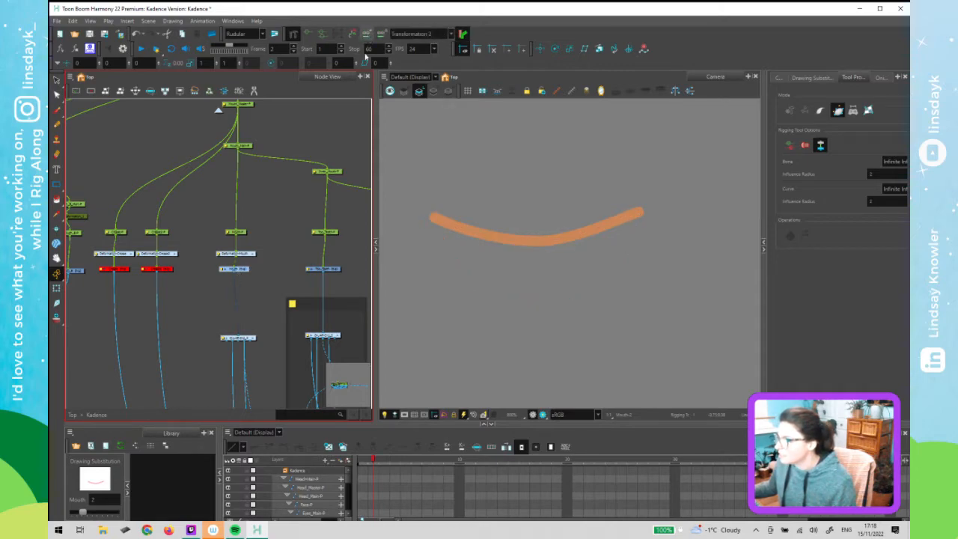
Draw a three-point curve deformer along the closed smile line from its left corner through the centre to the right corner
left_click(433, 216)
left_click_drag(434, 217, 462, 228)
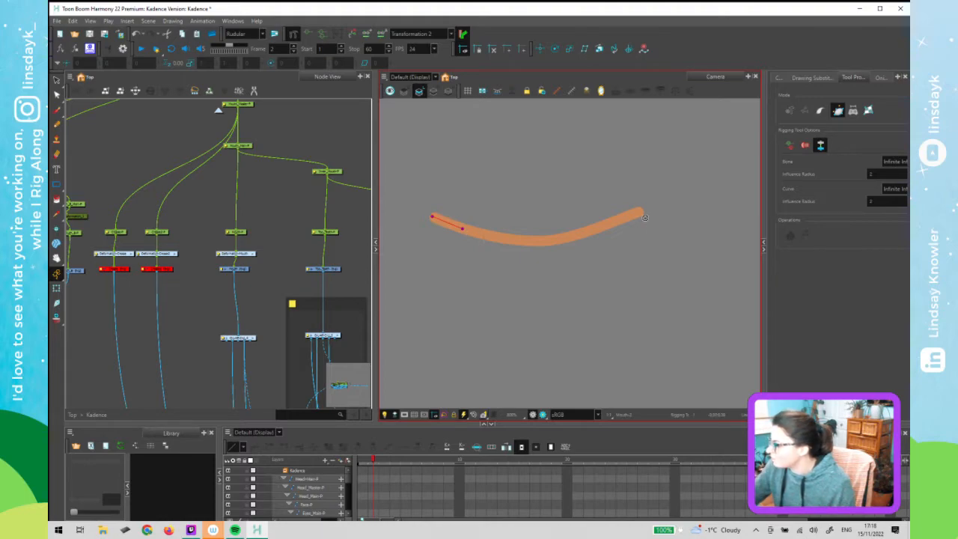
left_click_drag(539, 241, 510, 242)
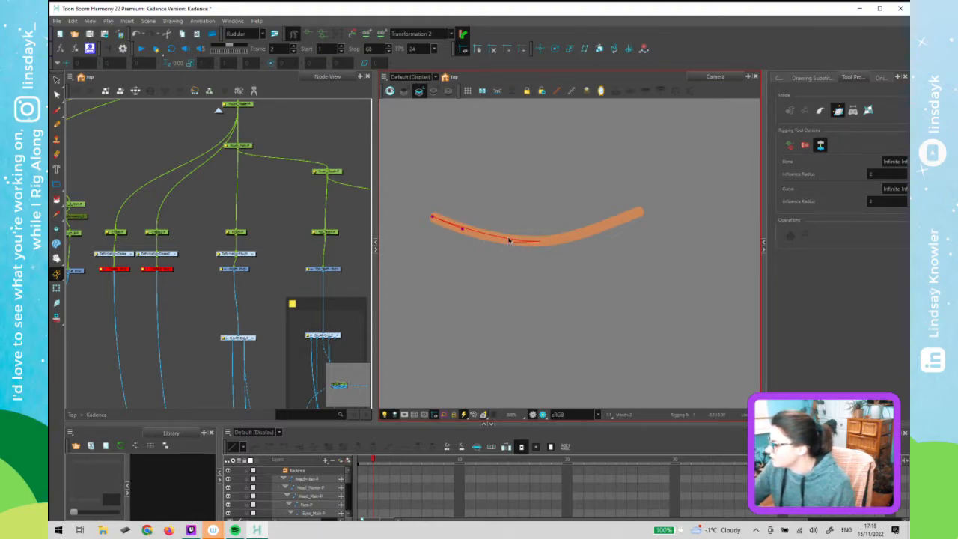
left_click_drag(640, 211, 618, 220)
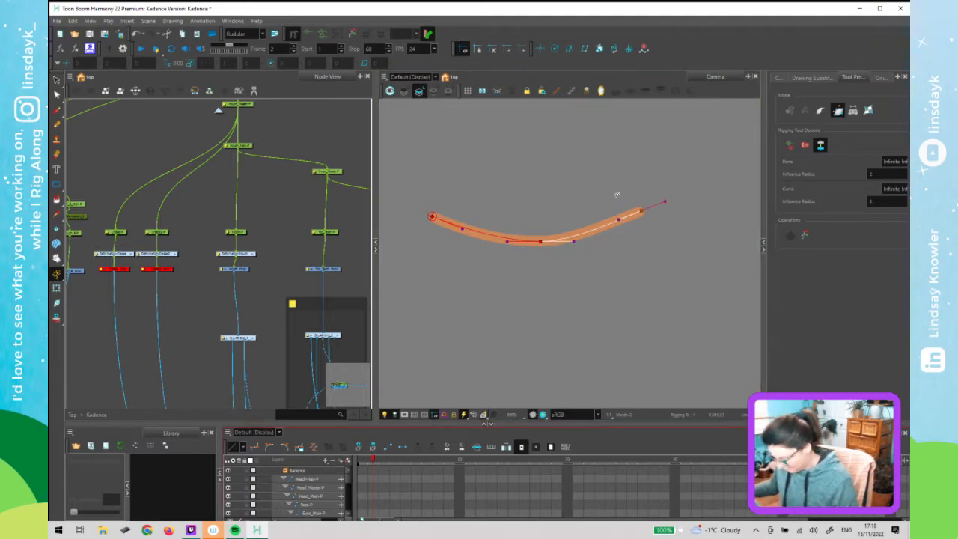
Compare the deformers on frames 1 and 2 and nudge the upper lip's centre point slightly left on the open smile
key("comma")
key("period")
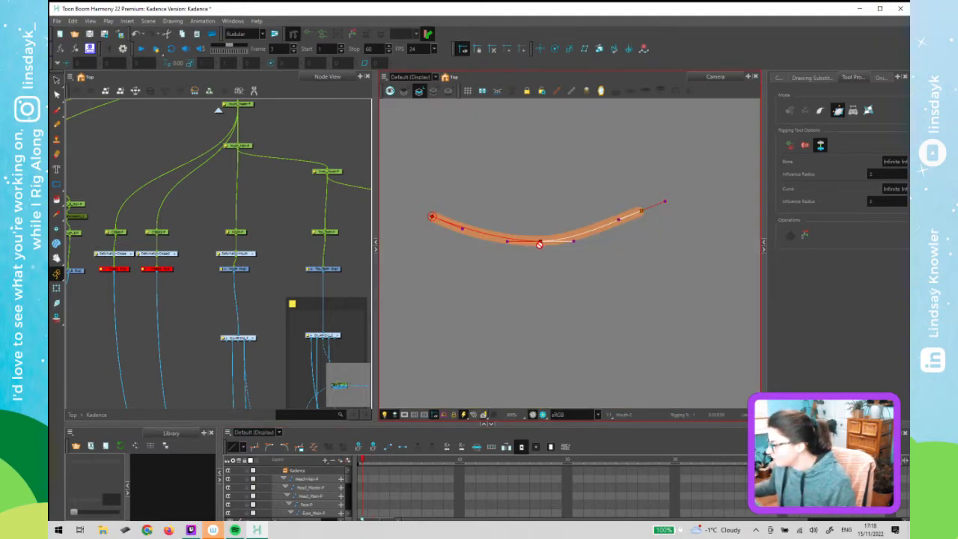
key("comma")
key("period")
key("comma")
key("period")
key("comma")
key("period")
key("period")
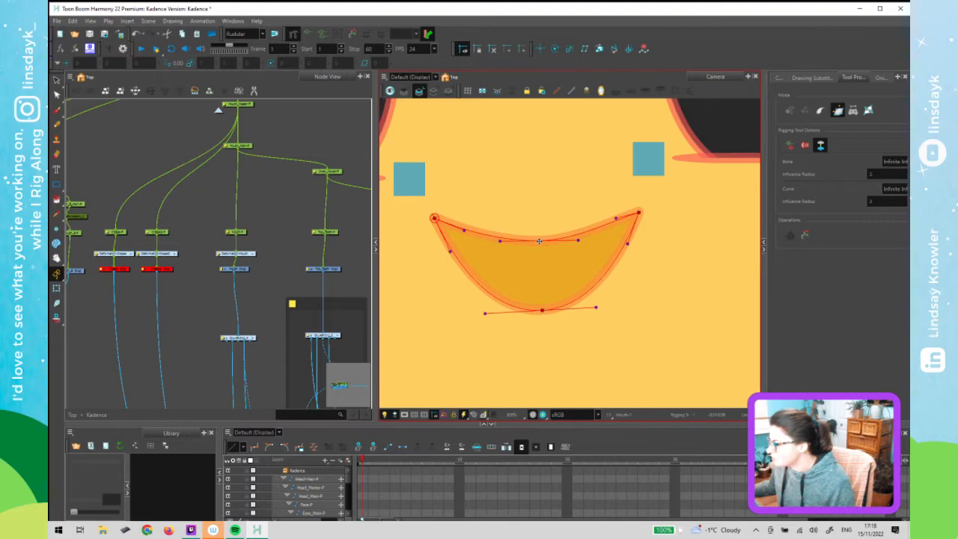
left_click_drag(539, 243, 535, 244)
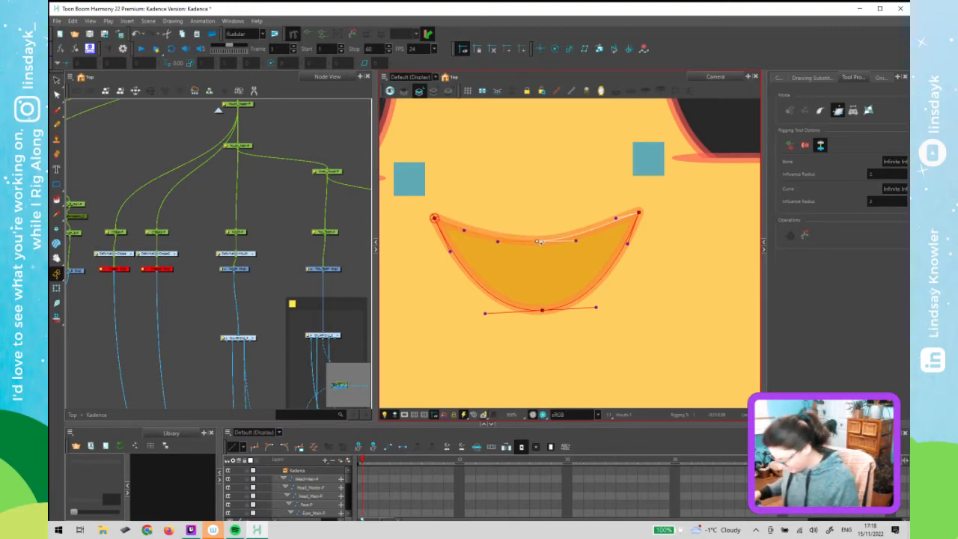
Nudge the centre point of the closed smile's curve on frame 2 slightly left to match the open smile's upper lip point
key("period")
key("period")
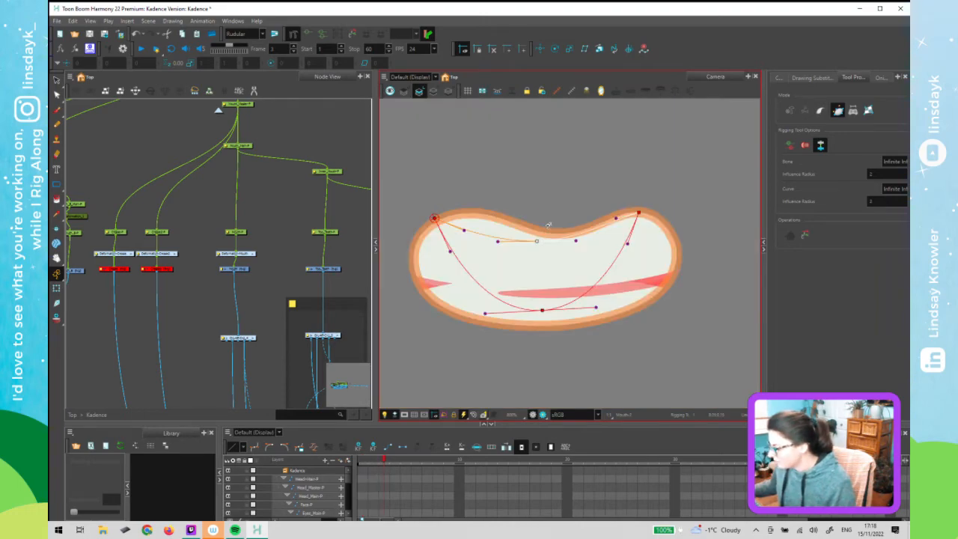
key("comma")
key("comma")
key("period")
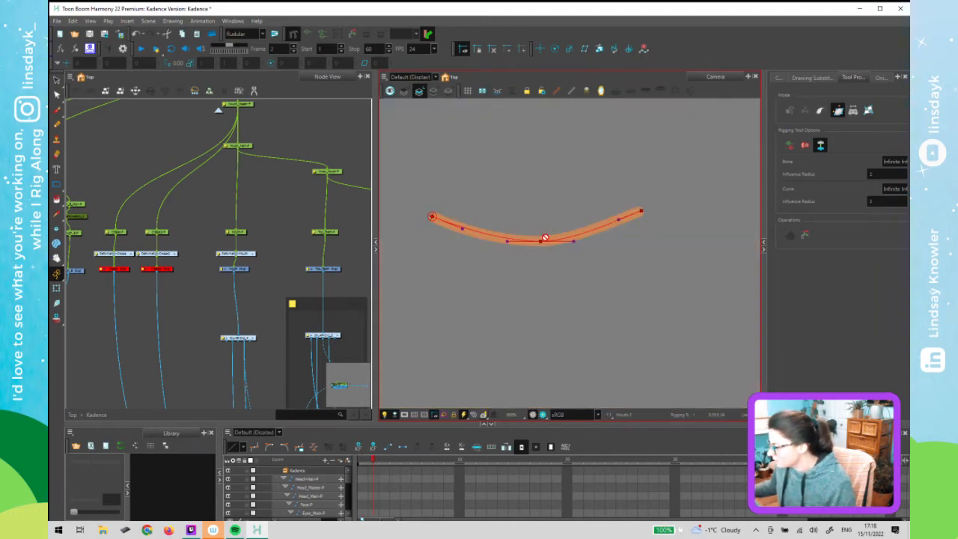
key("period")
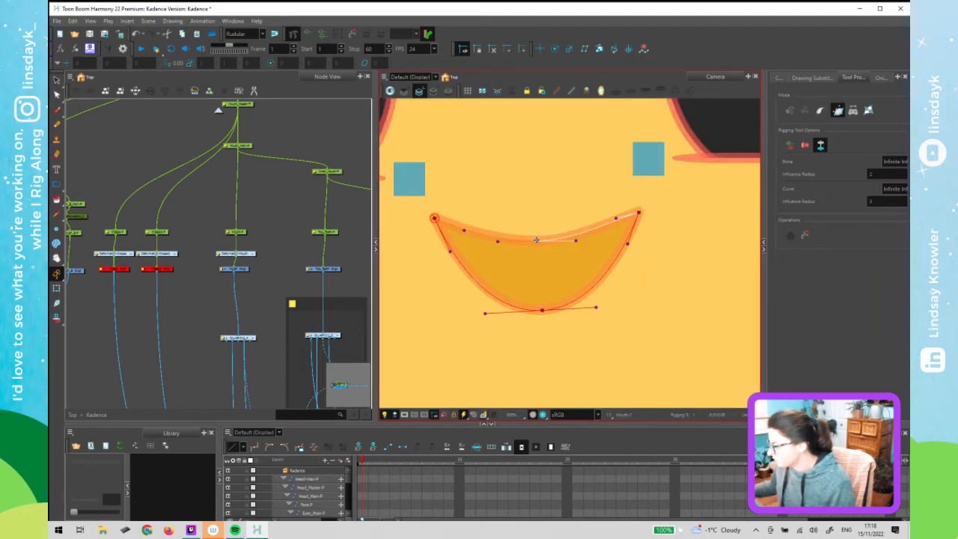
key("period")
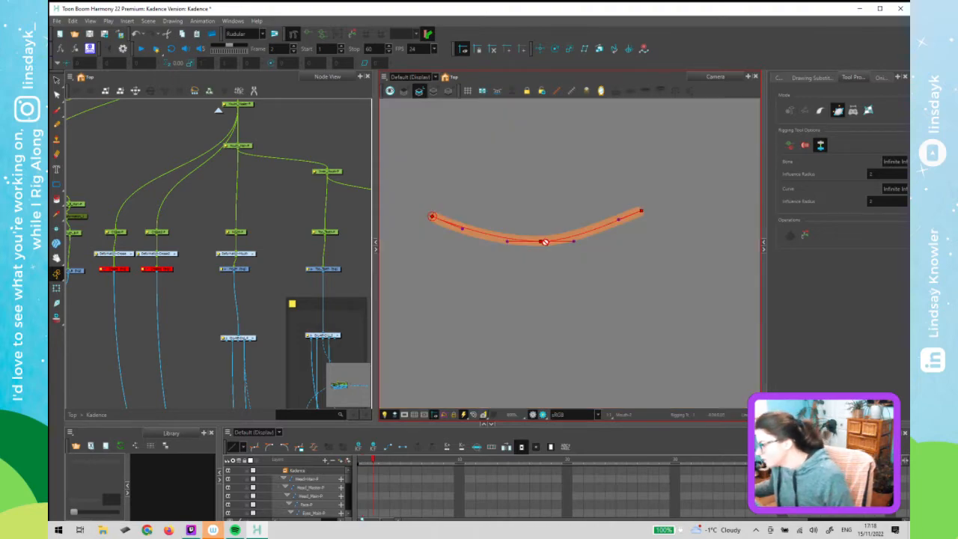
left_click_drag(540, 243, 538, 244)
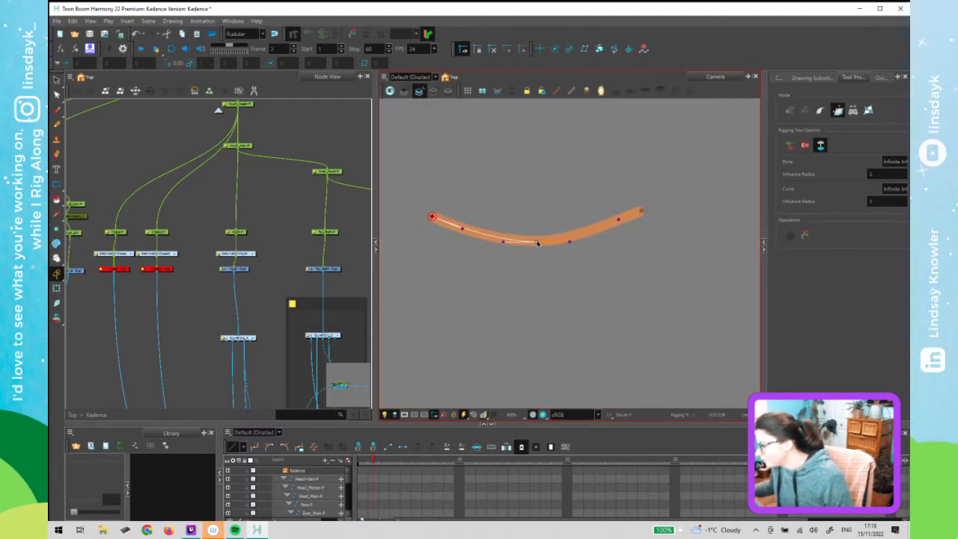
Create a new deformation chain for the wide toothy mouth drawing on frame 3
key("period")
key("comma")
key("period")
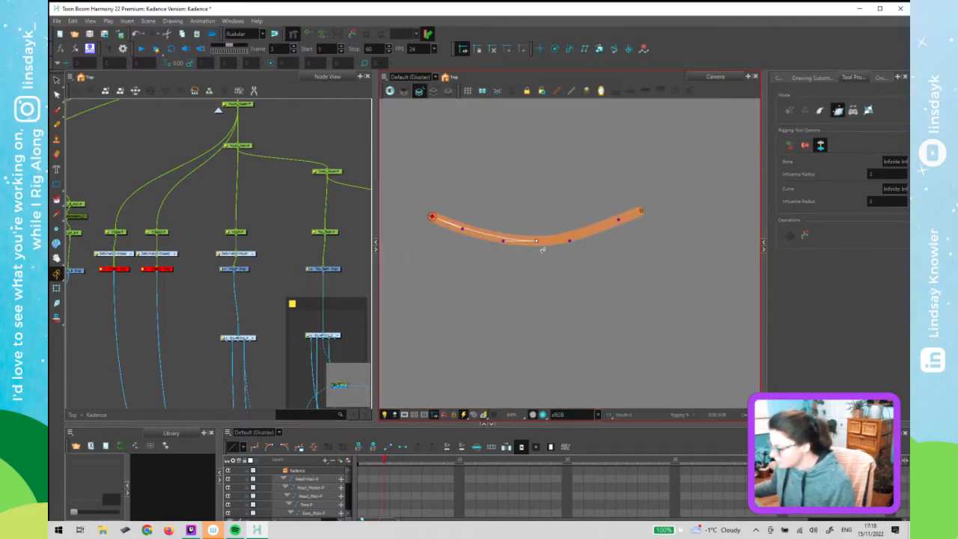
key("period")
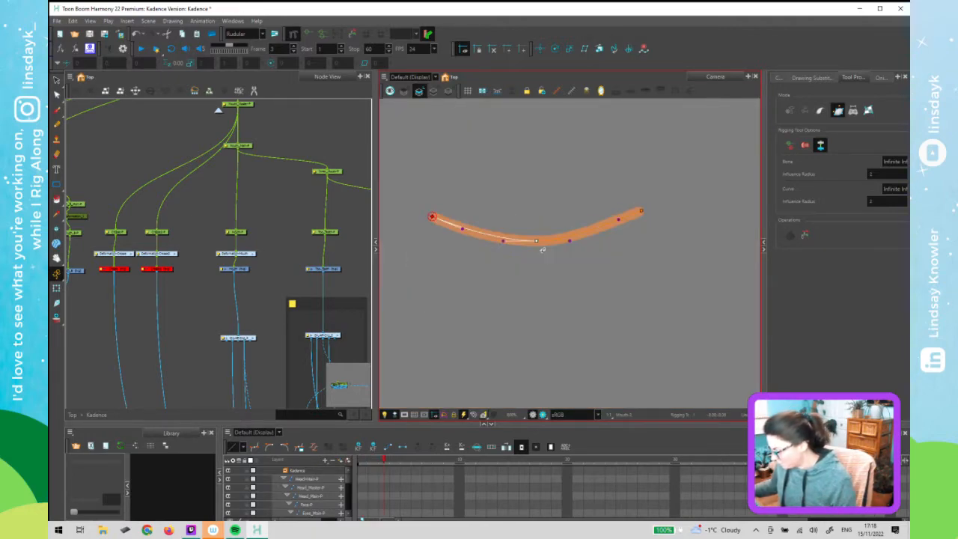
left_click(242, 271)
left_click(368, 35)
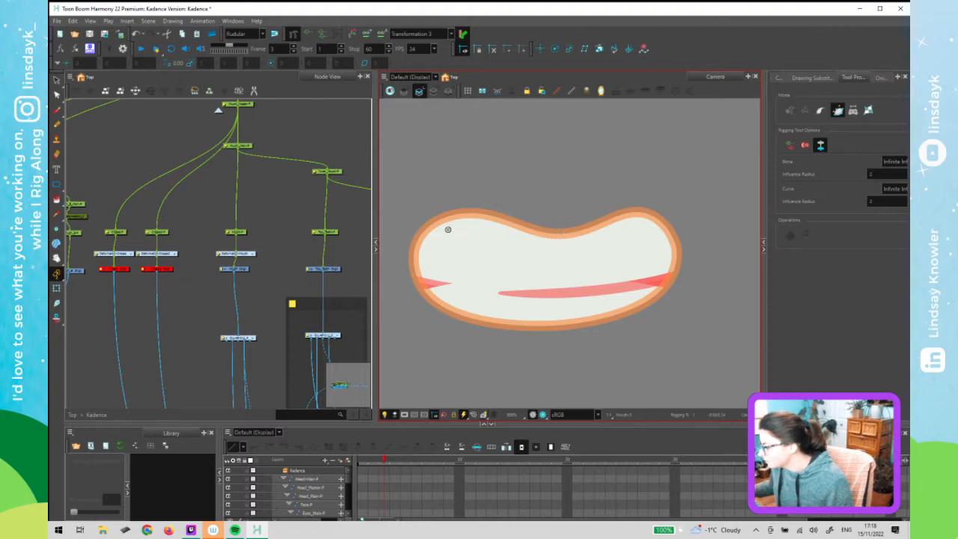
Draw a closed four-point curve deformer around the frame 3 toothy mouth, from the left corner through upper centre, right peak and lower centre
left_click_drag(421, 235, 438, 213)
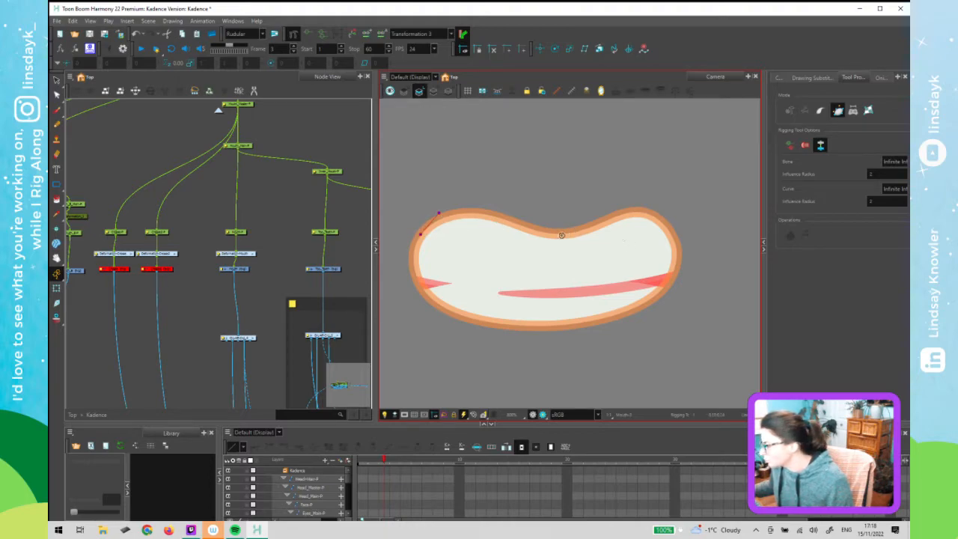
left_click_drag(554, 233, 512, 224)
left_click_drag(643, 212, 670, 212)
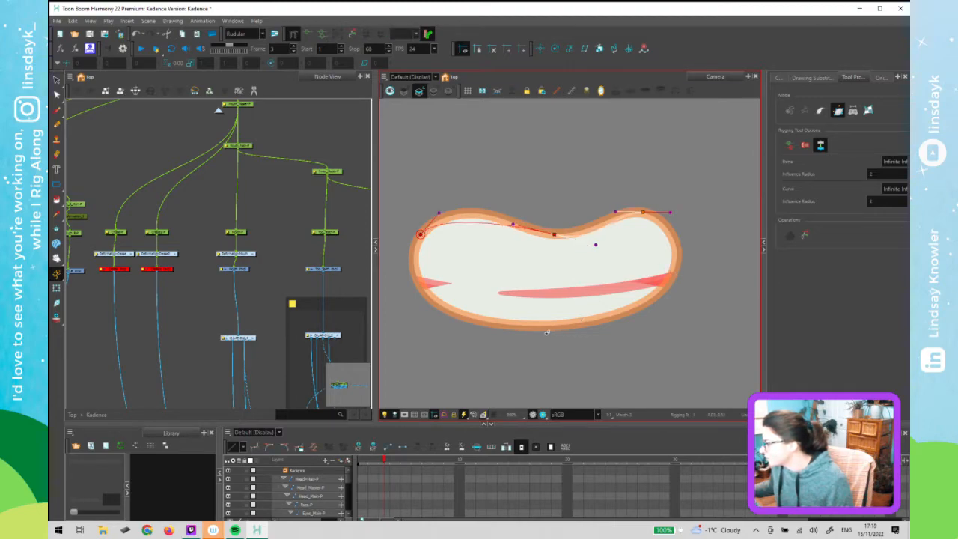
left_click_drag(649, 297, 670, 284)
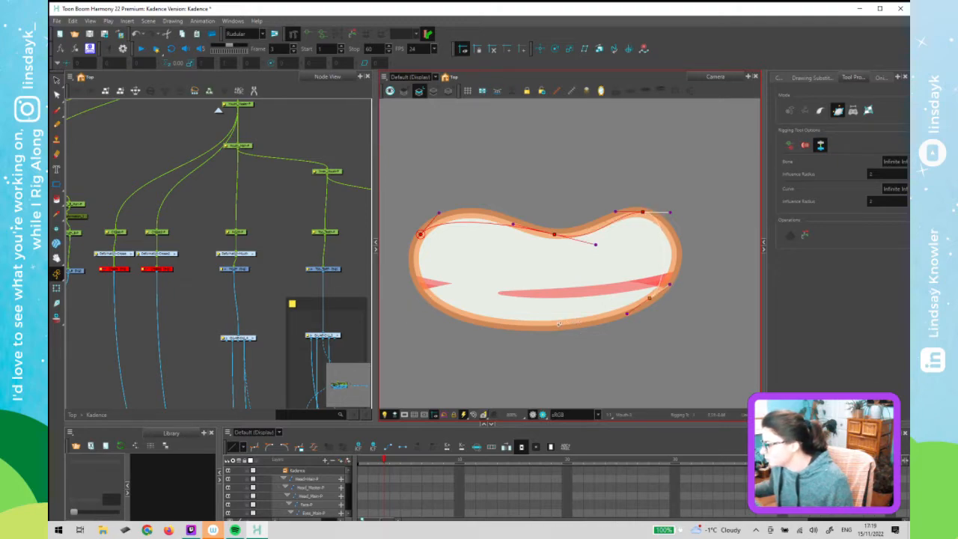
key("ctrl+z")
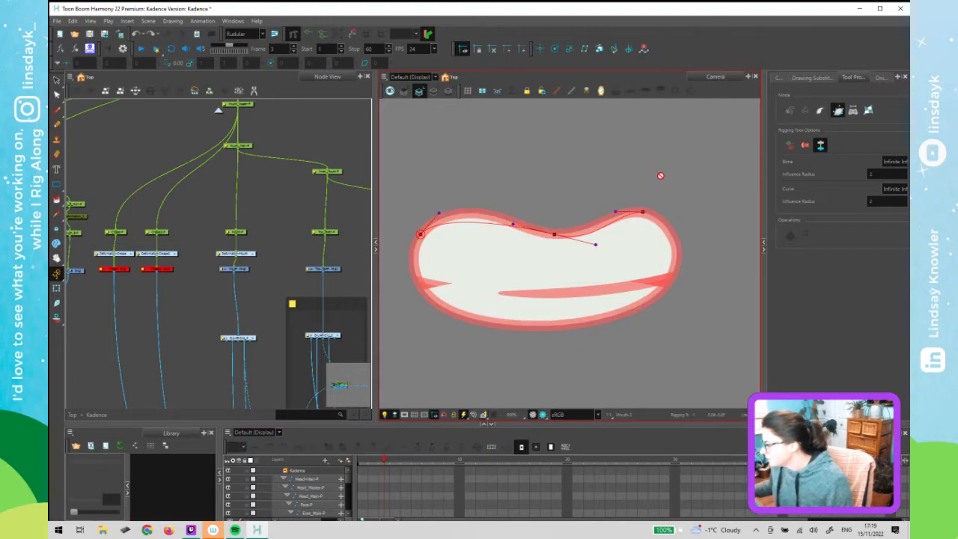
left_click(548, 329)
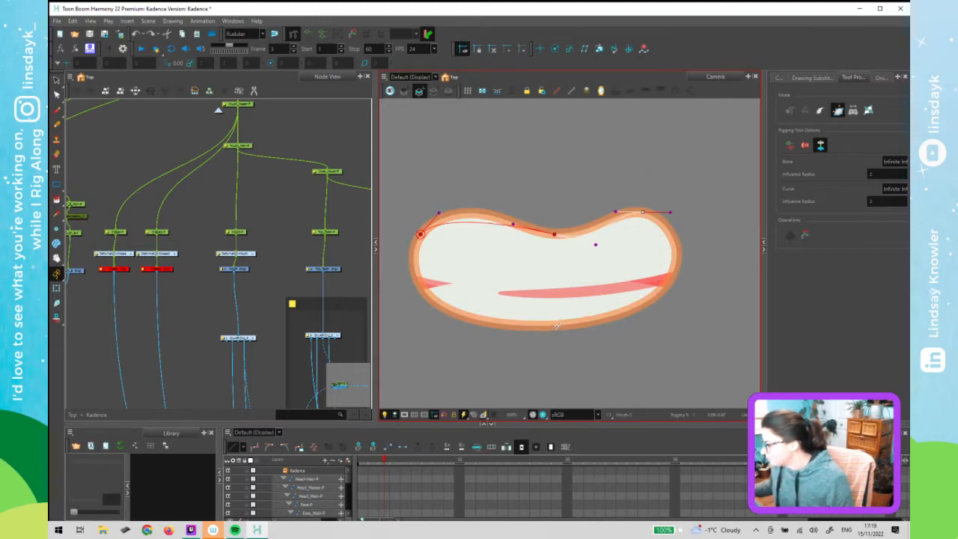
left_click_drag(621, 318, 626, 315)
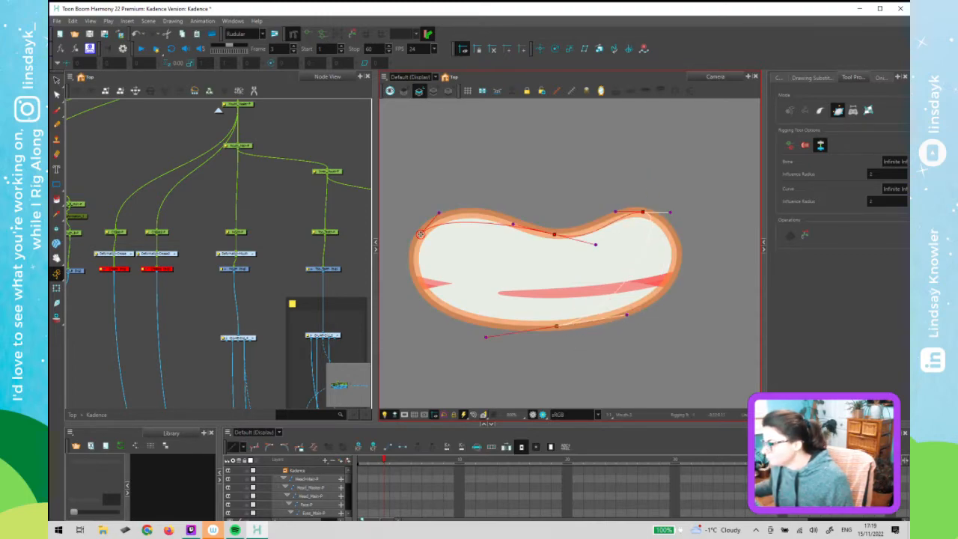
left_click_drag(419, 235, 386, 297)
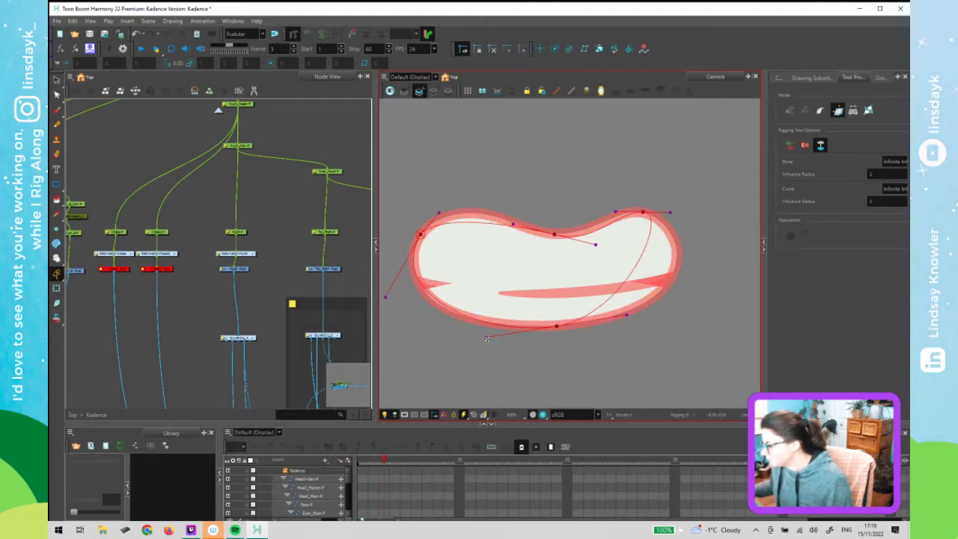
Adjust the curve handles at the lower lip centre, upper lip centre and left corner to follow the frame 3 mouth outline
left_click_drag(487, 338, 472, 337)
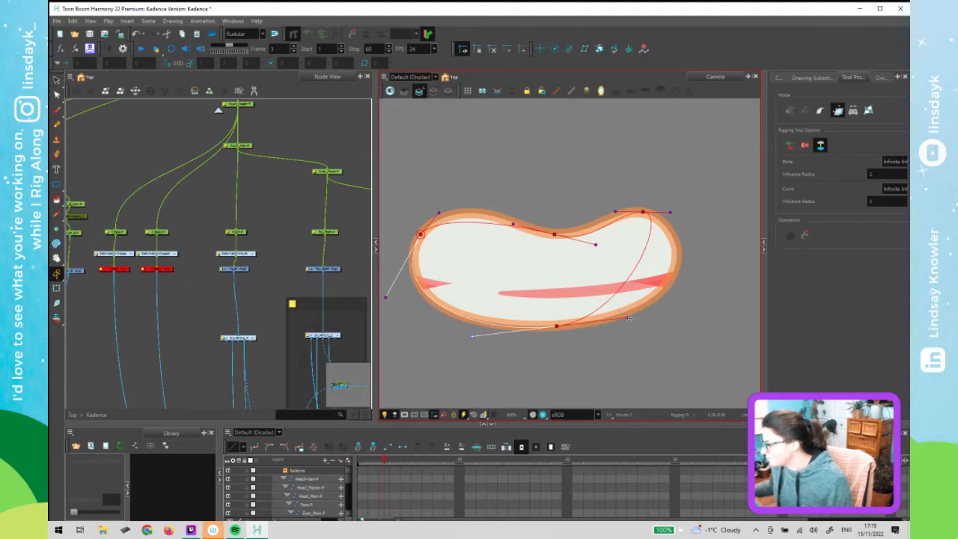
left_click_drag(642, 314, 667, 318)
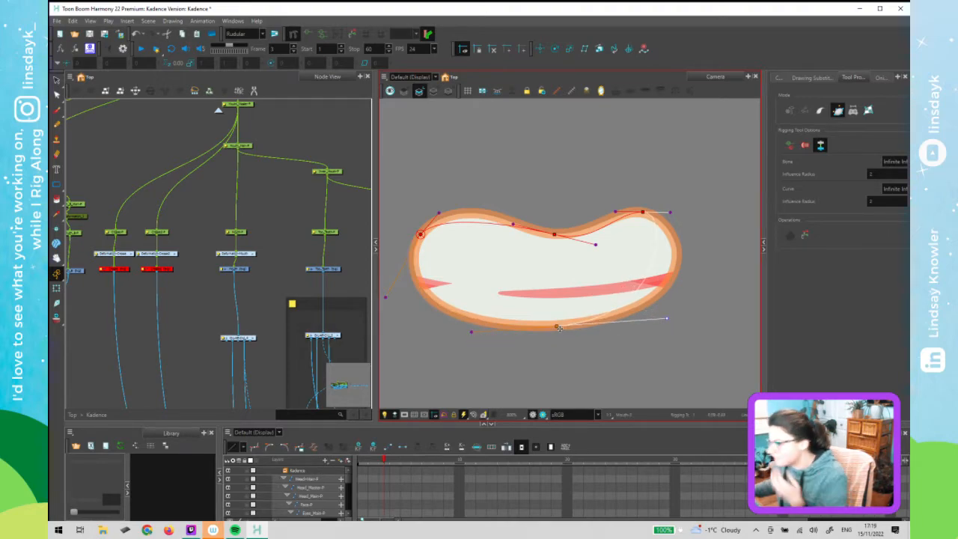
left_click_drag(598, 242, 601, 231)
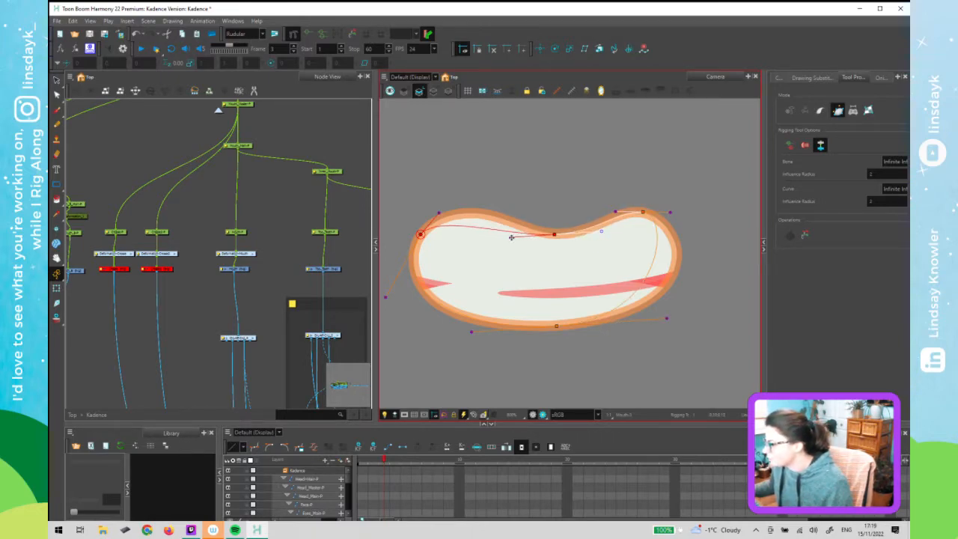
left_click_drag(518, 238, 518, 237)
left_click_drag(446, 203, 468, 184)
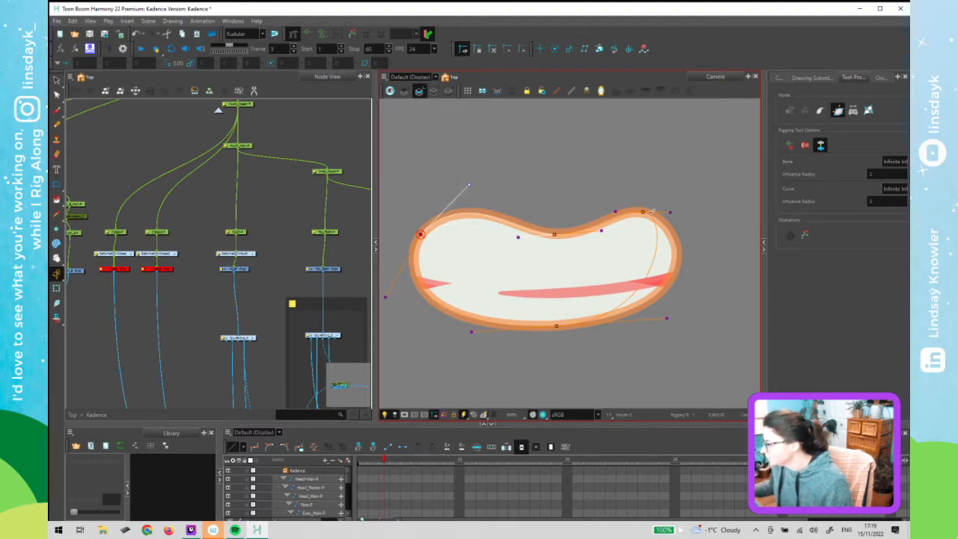
Fit the deformer's right side to the outline with the right corner and lower lip handles, and tweak the left corner's lower handle
left_click_drag(667, 318, 710, 314)
left_click_drag(670, 212, 688, 229)
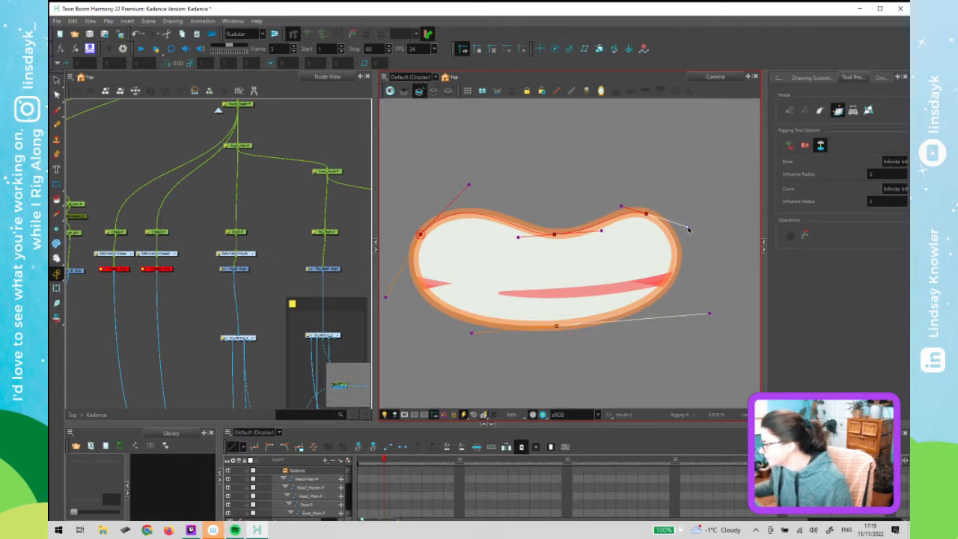
left_click_drag(706, 316, 695, 318)
left_click_drag(686, 227, 698, 235)
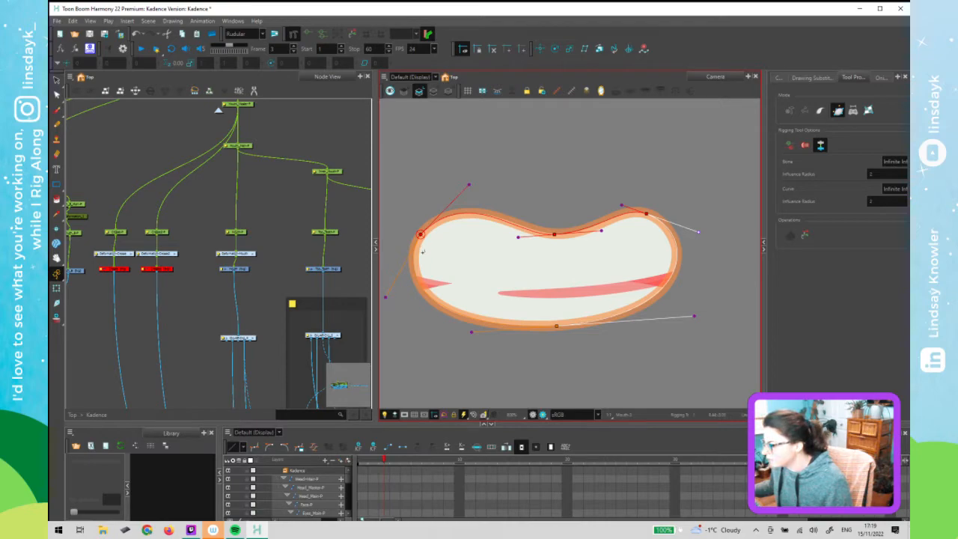
left_click(391, 301)
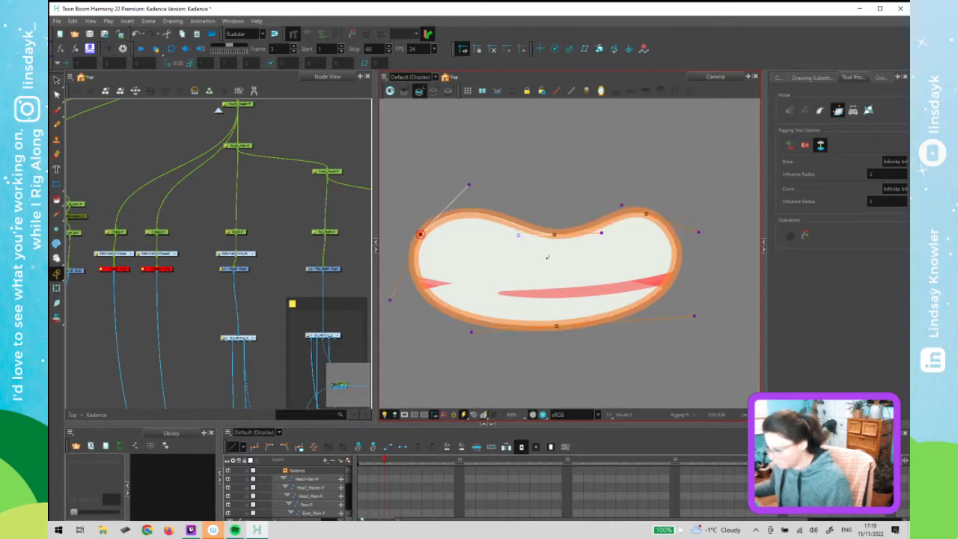
Try moving the lower lip's centre point up with the Transform tool, undo the move and deselect the point
key("shift+t")
mouse_move(556, 327)
left_mouse_down()
mouse_move(556, 355)
mouse_move(563, 336)
mouse_move(509, 339)
mouse_move(564, 307)
mouse_move(565, 362)
mouse_move(538, 350)
mouse_move(559, 288)
mouse_move(586, 366)
mouse_move(568, 347)
mouse_move(493, 331)
mouse_move(494, 357)
mouse_move(473, 349)
mouse_move(535, 347)
mouse_move(558, 320)
left_mouse_up()
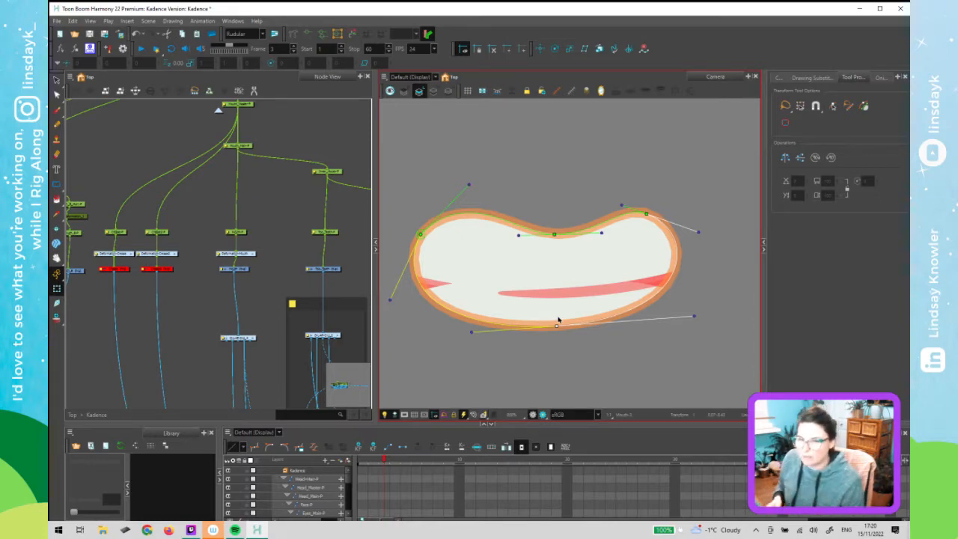
key("ctrl+z")
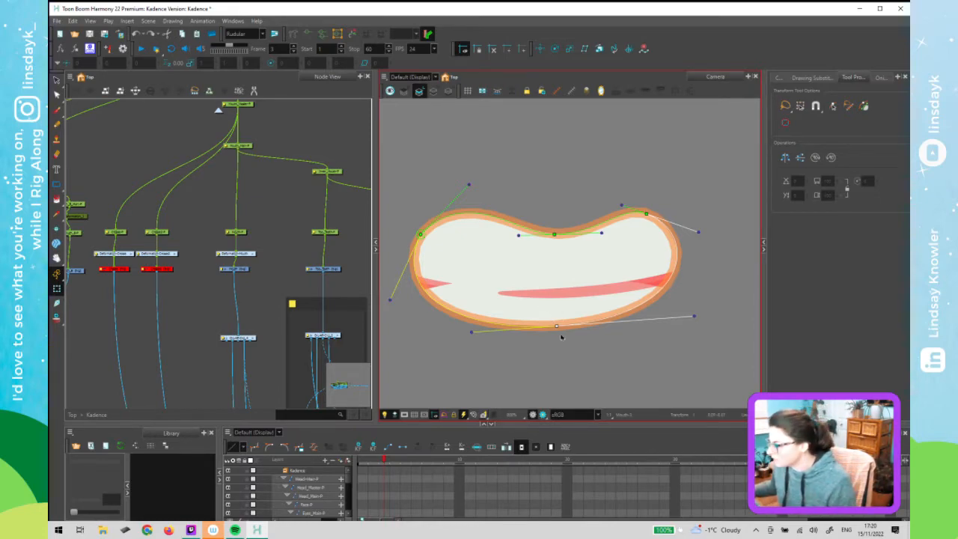
left_click(564, 342)
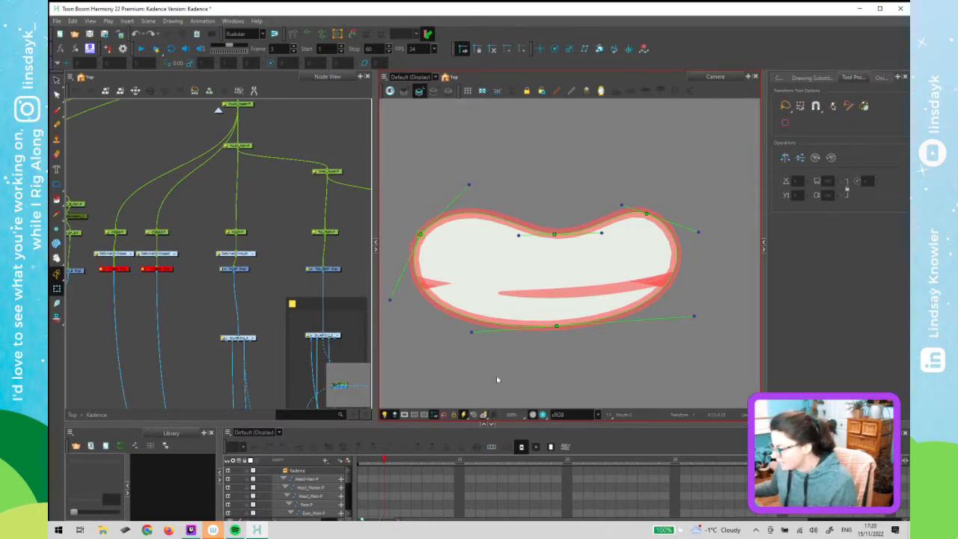
Go to frame 4 and select the mouth drawing node to check its deformer
left_click(381, 465)
left_click_drag(374, 464, 396, 464)
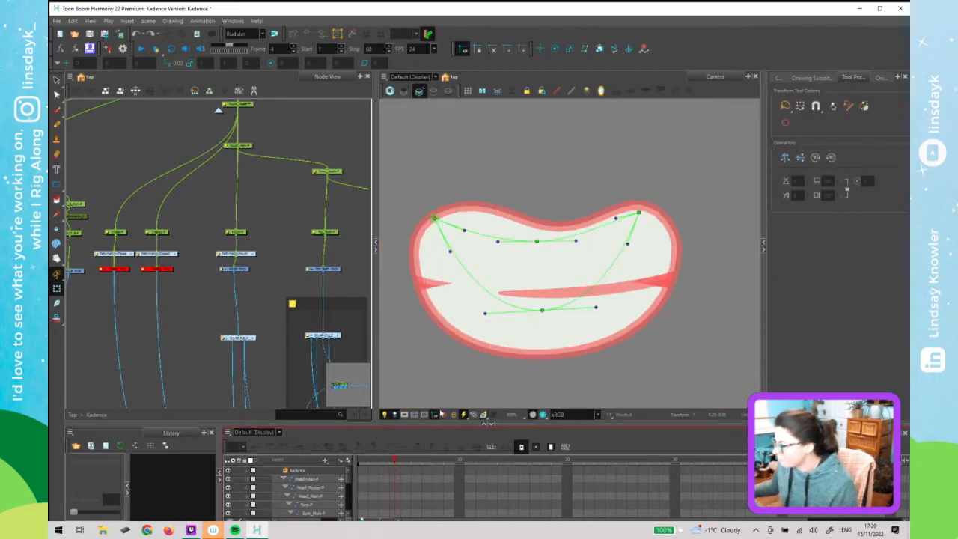
left_click(242, 271)
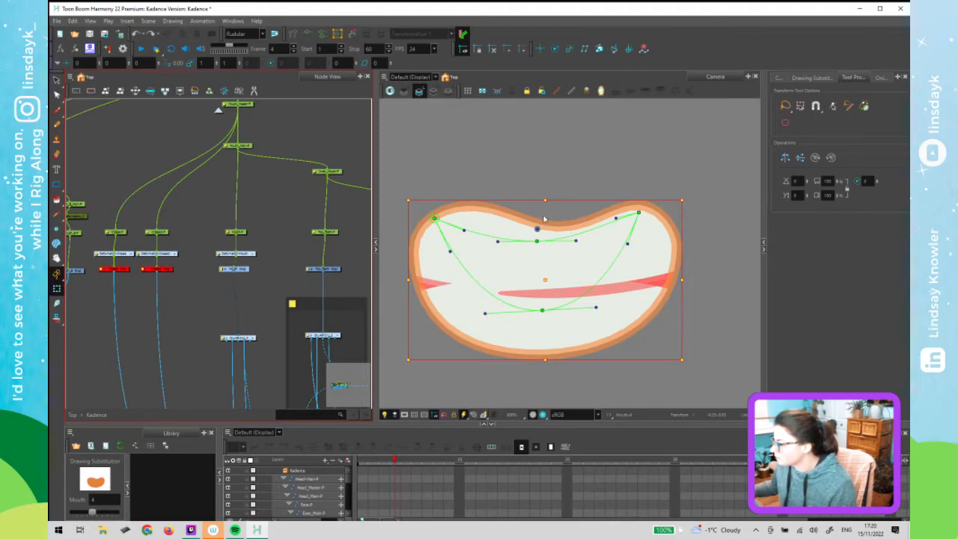
key("Escape")
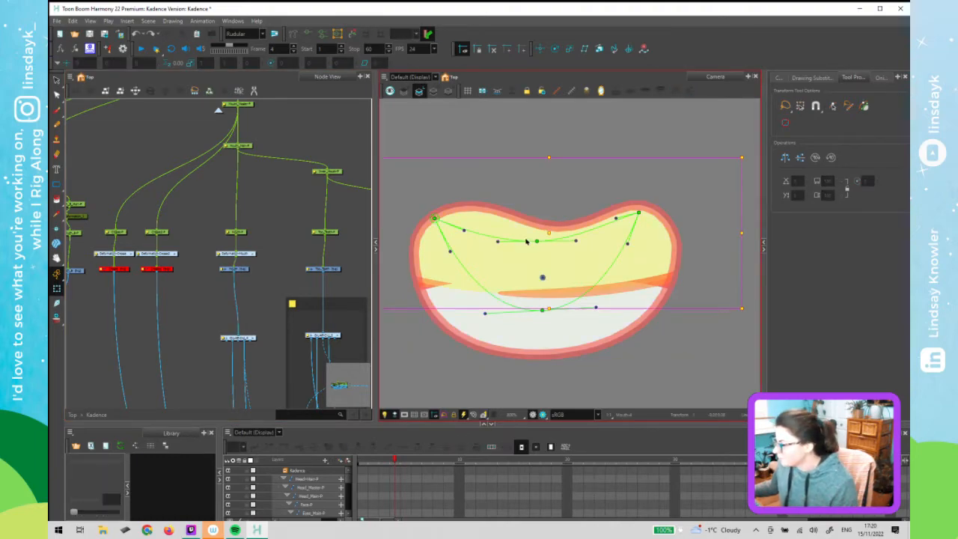
Examine the chains inside groups 1, 2 and 3 of the Deformation-Mouth group and how they connect to the Transformation-Switch
left_click(250, 254)
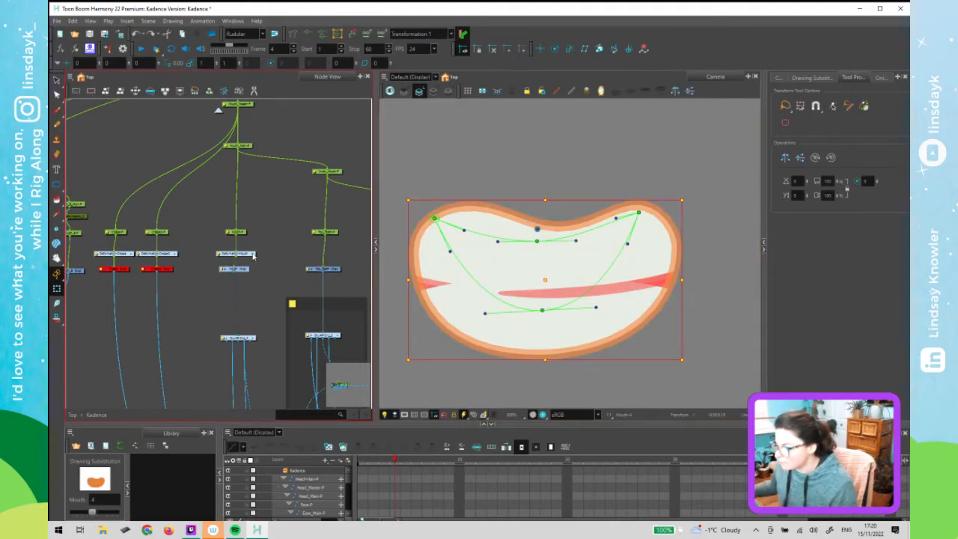
left_click(253, 255)
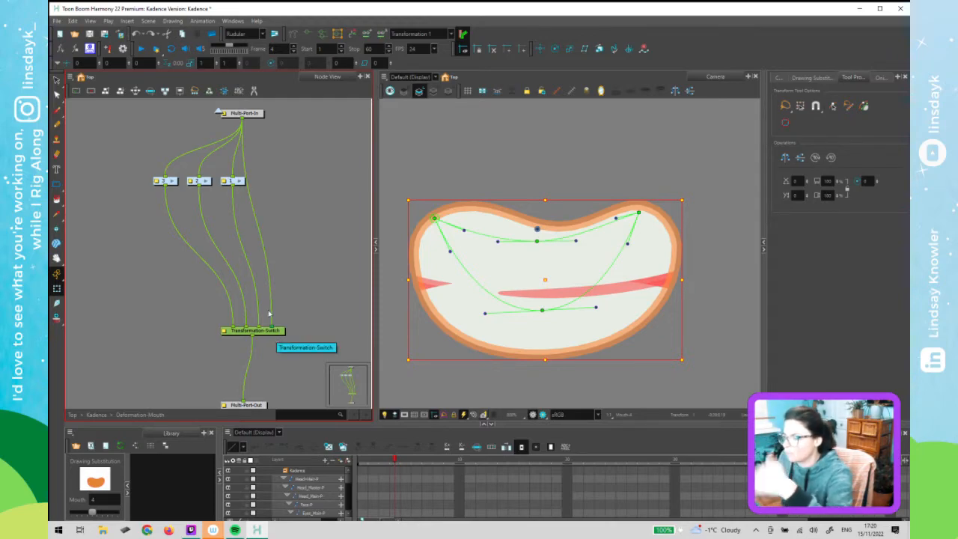
left_click(240, 180)
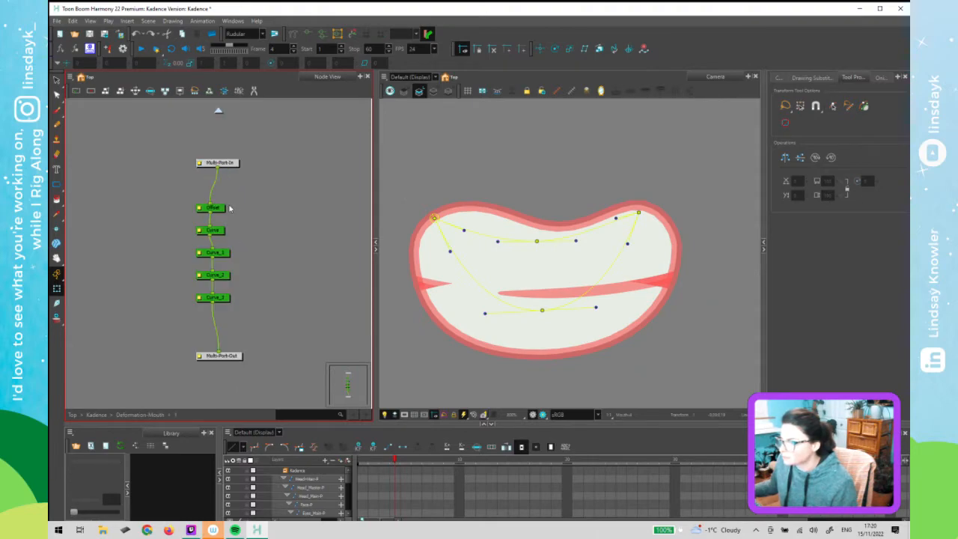
left_click(218, 111)
left_click(192, 260)
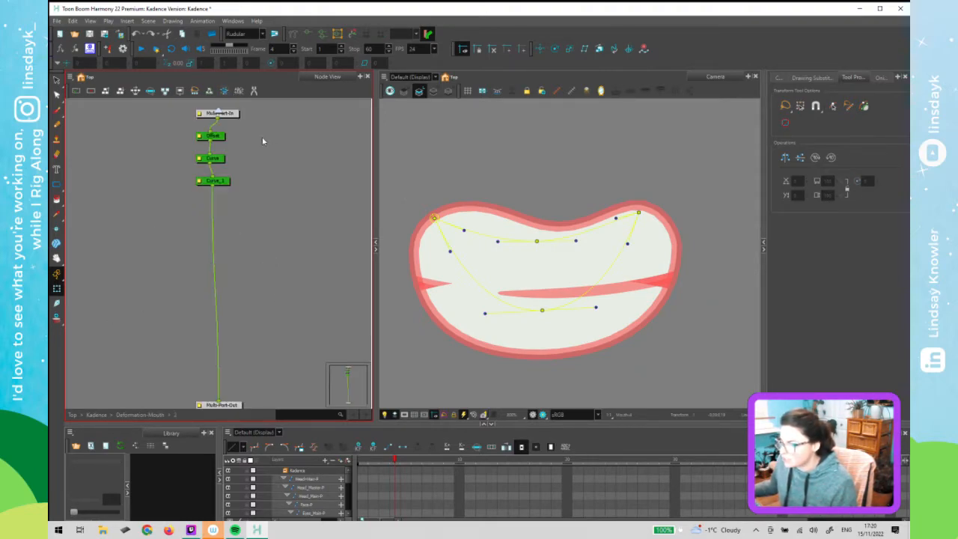
left_click(218, 112)
left_click(191, 260)
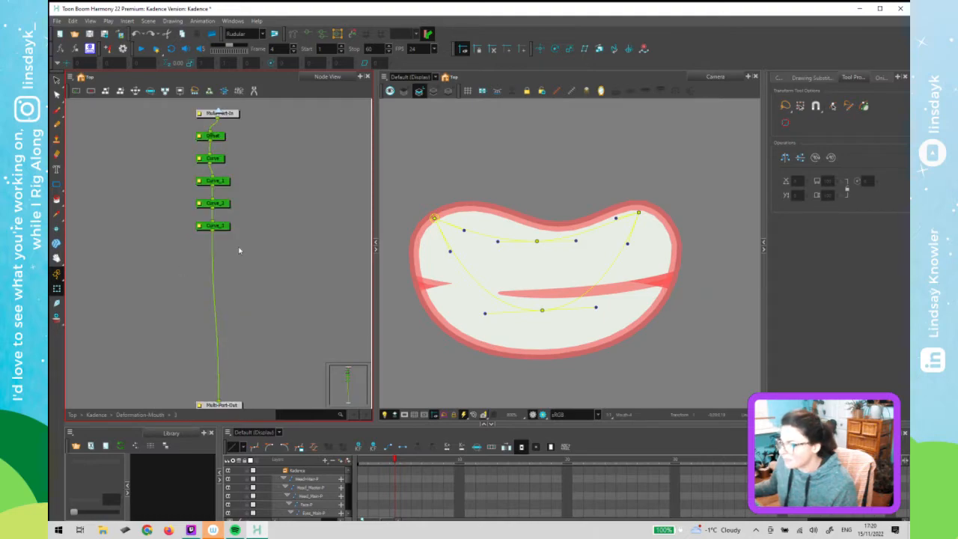
left_click(218, 111)
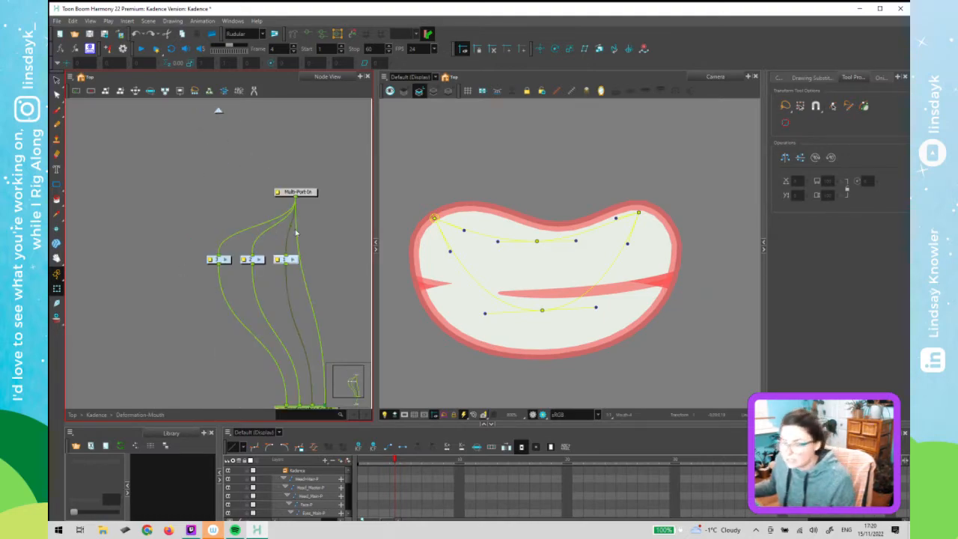
left_click(218, 111)
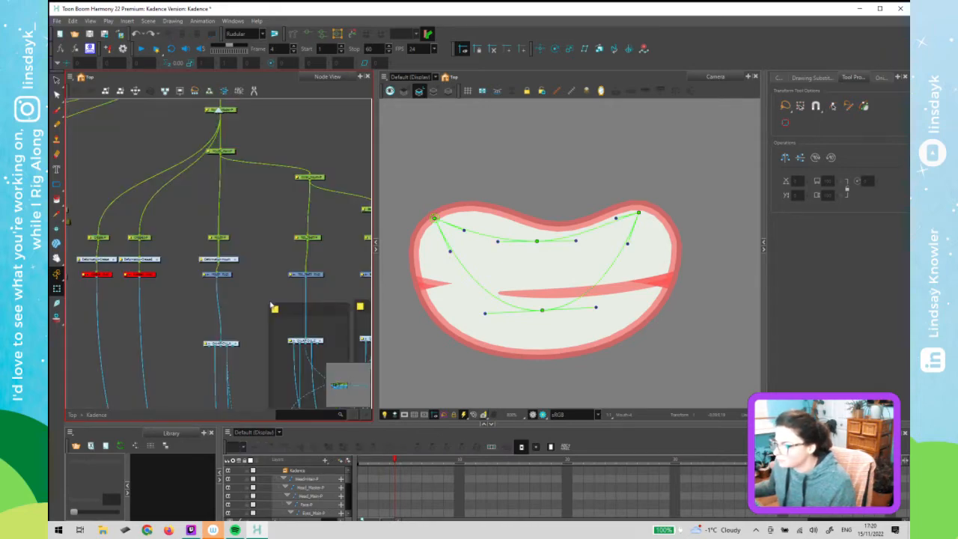
Create a new deformation chain for the mouth drawing on frame 4 and activate the Rigging tool
mouse_move(398, 463)
left_mouse_down()
mouse_move(374, 463)
mouse_move(394, 462)
left_mouse_up()
left_click(228, 274)
left_click(352, 32)
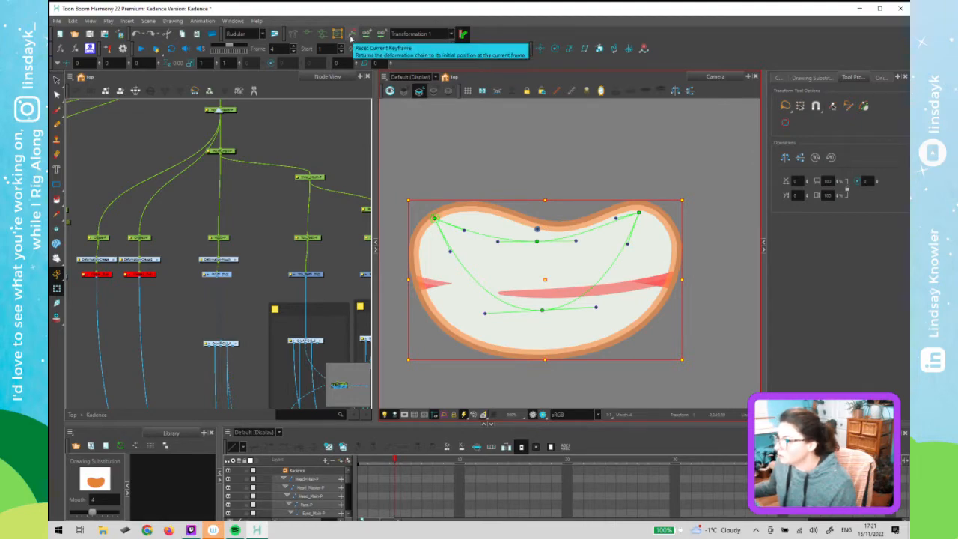
left_click(366, 37)
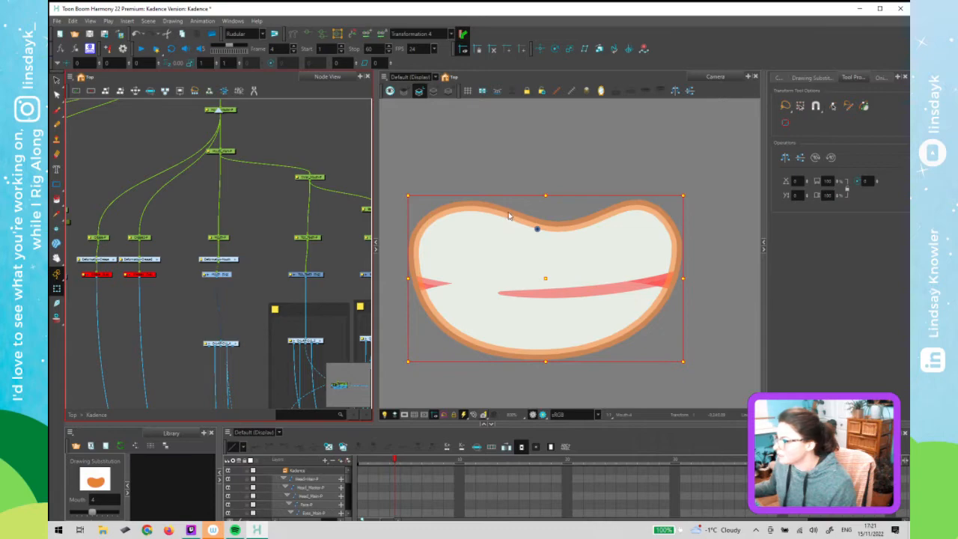
left_click(292, 36)
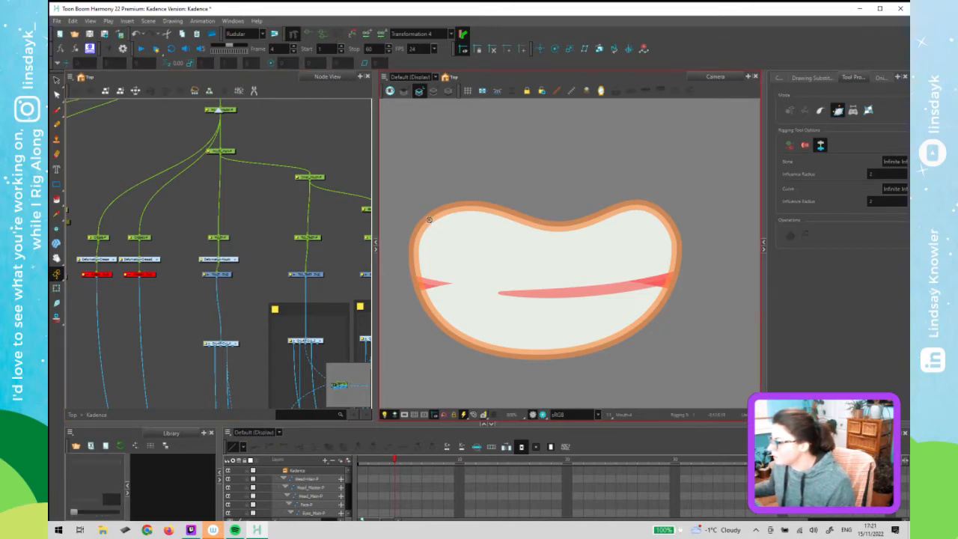
Draw a closed four-point curve deformer around the frame 4 mouth, from the left corner through upper centre, right peak and lower centre
left_click_drag(427, 218, 408, 244)
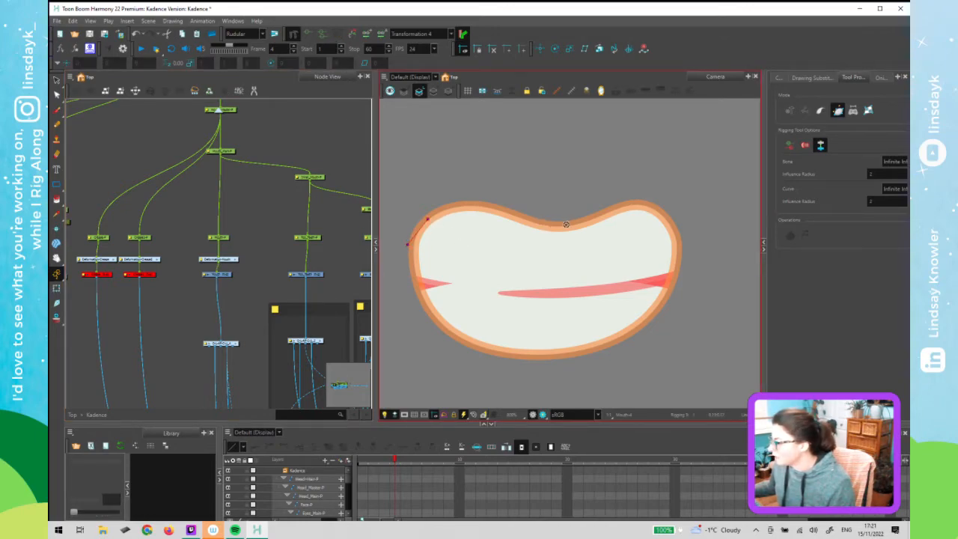
left_click_drag(560, 226, 610, 242)
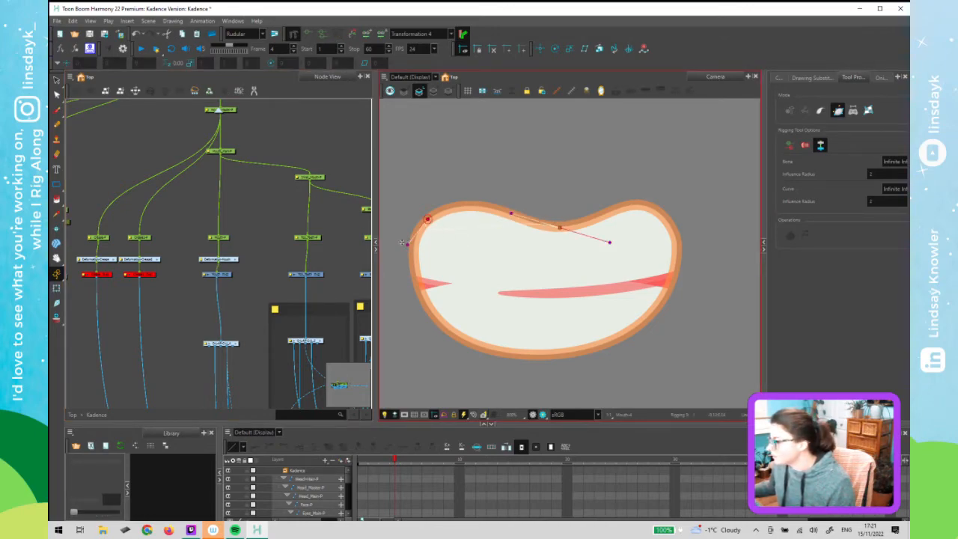
left_click_drag(409, 244, 461, 193)
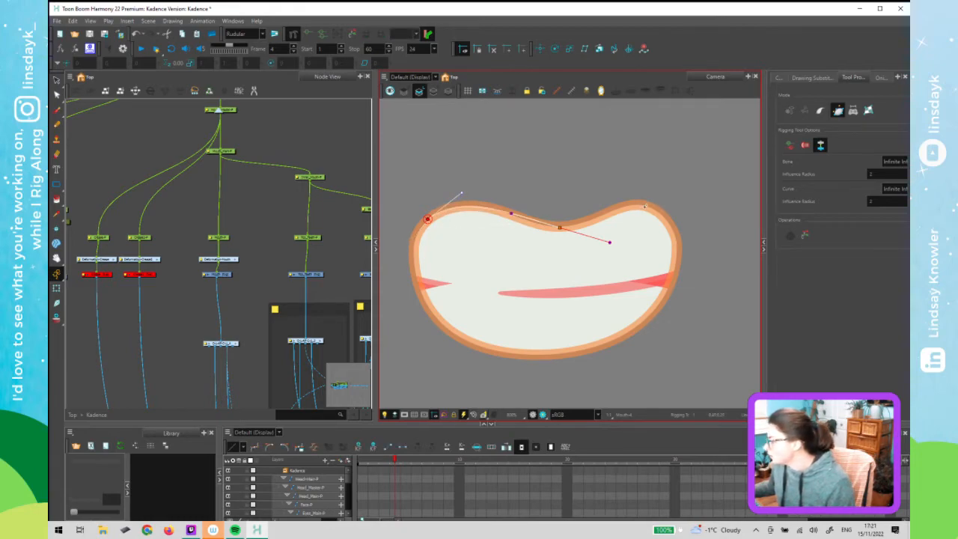
left_click_drag(645, 206, 615, 200)
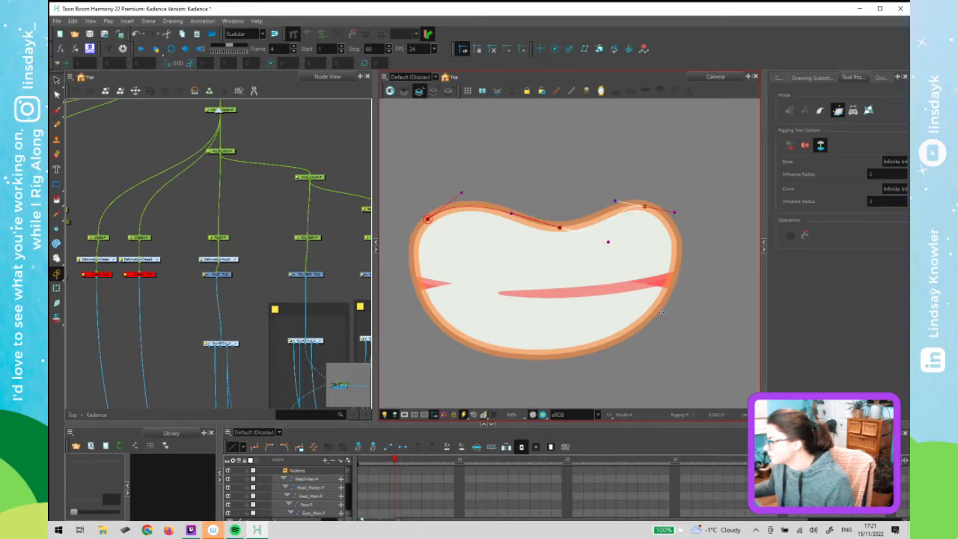
left_click_drag(561, 351, 686, 335)
left_click_drag(428, 218, 389, 257)
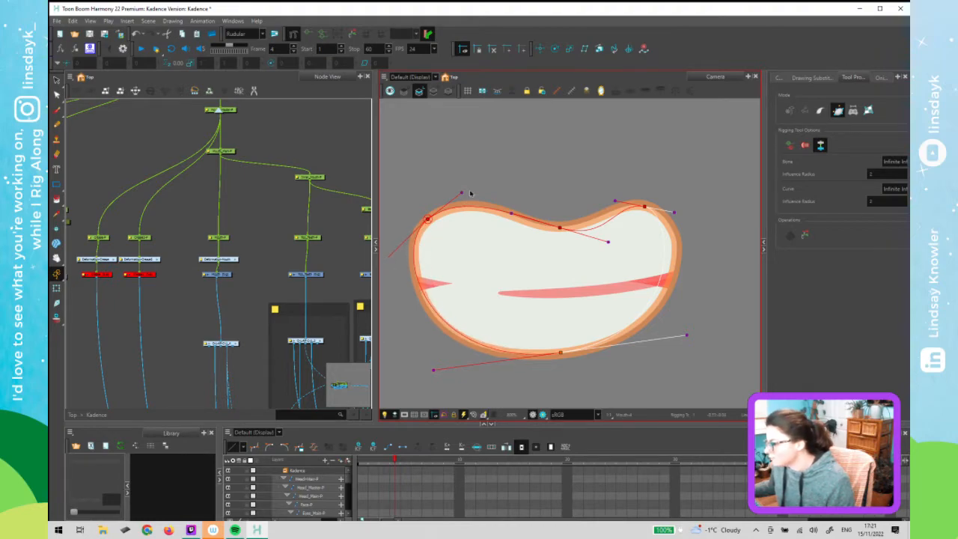
Adjust the upper centre, left corner and right peak points and handles of the frame 4 mouth deformer to follow the outline
left_click_drag(608, 240, 567, 228)
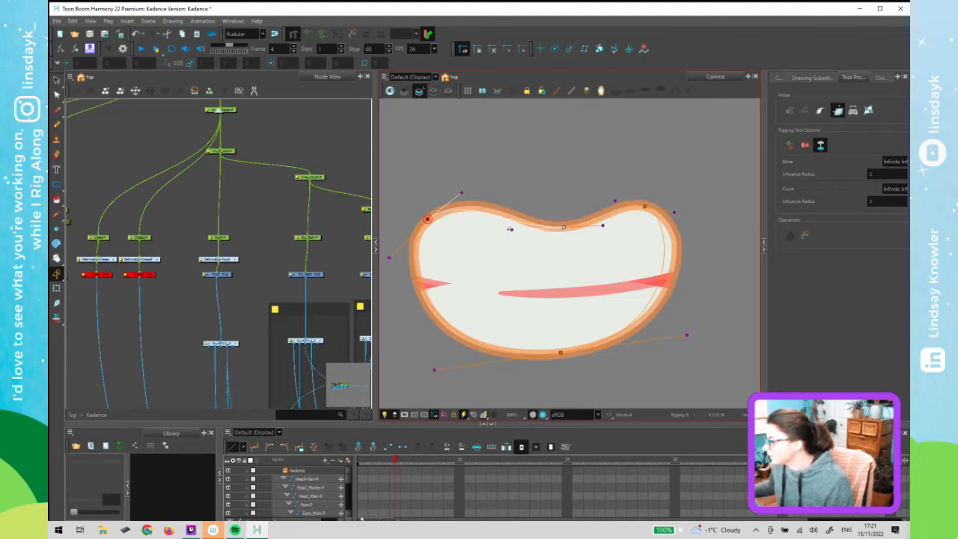
left_click_drag(513, 229, 528, 229)
left_click_drag(461, 192, 476, 183)
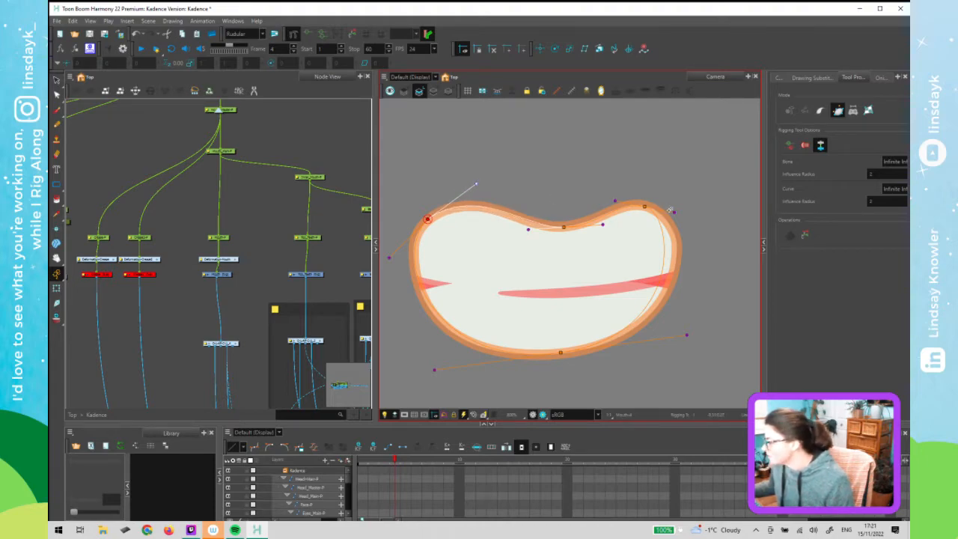
left_click_drag(675, 212, 694, 216)
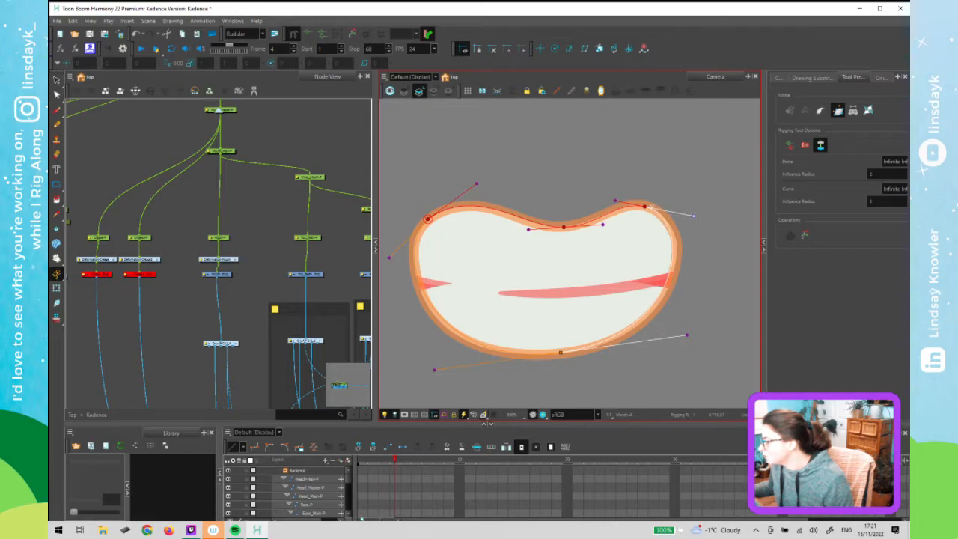
left_click(645, 207)
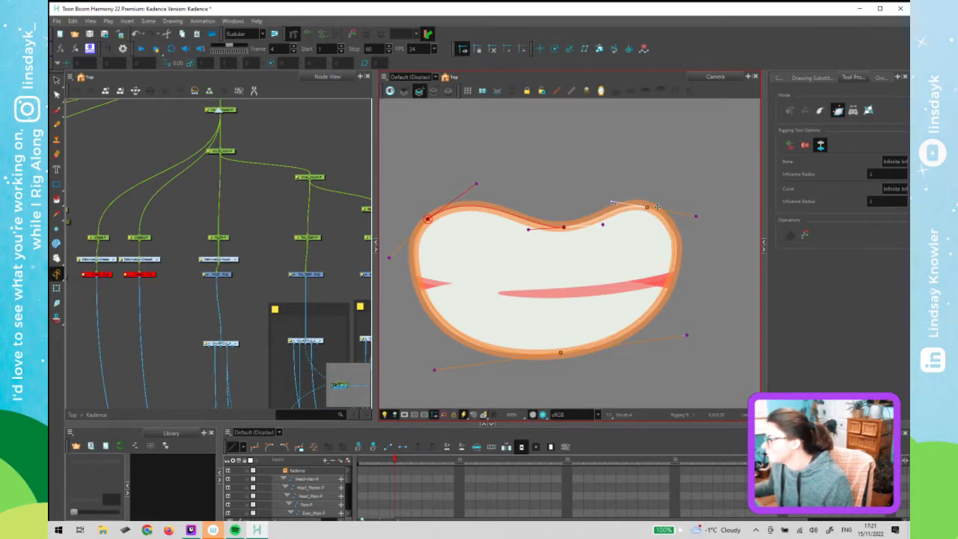
left_click_drag(697, 216, 697, 225)
left_click_drag(645, 207, 649, 208)
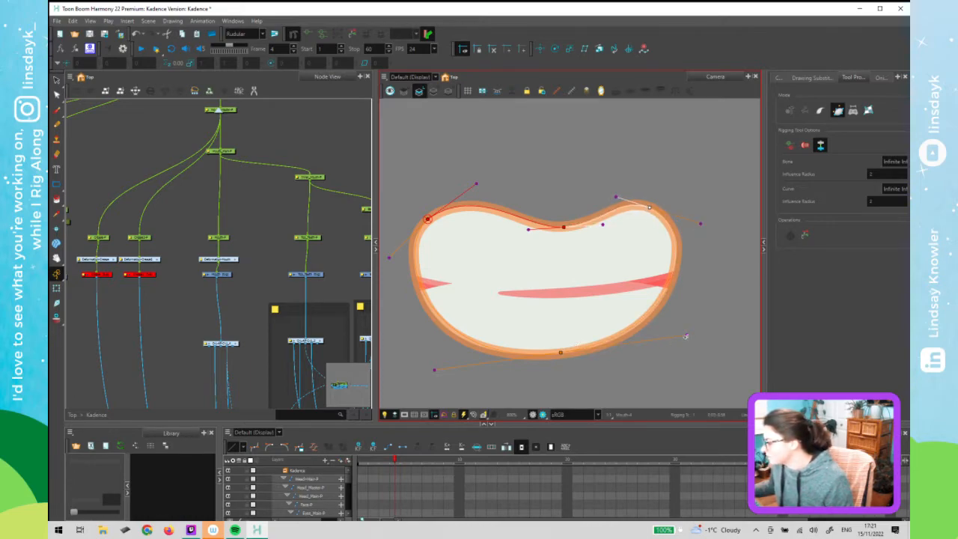
Reshape the lower centre point's handles and the left corner's lower handle to fit the bottom of the frame 4 mouth
left_click_drag(686, 336, 685, 345)
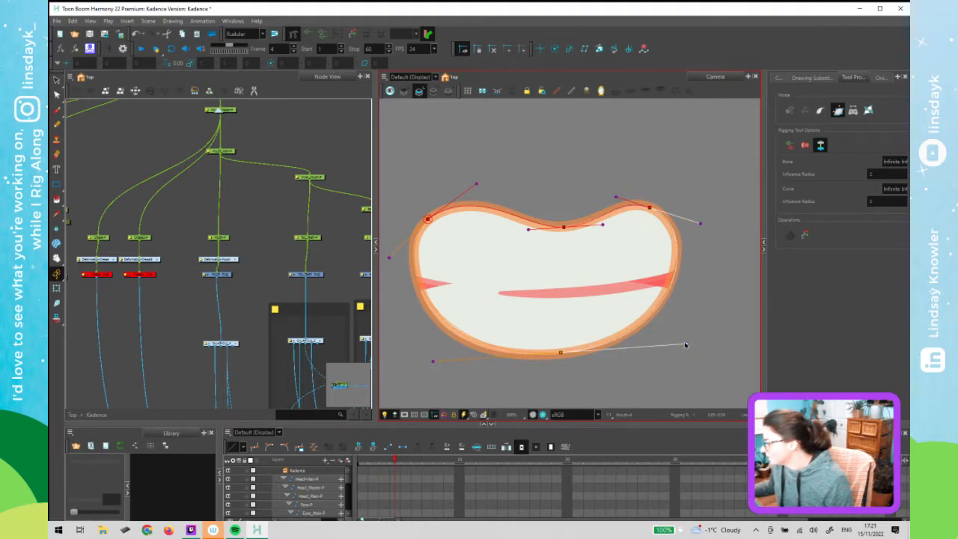
left_click_drag(562, 352, 559, 354)
left_click_drag(429, 363, 422, 365)
left_click_drag(389, 257, 393, 264)
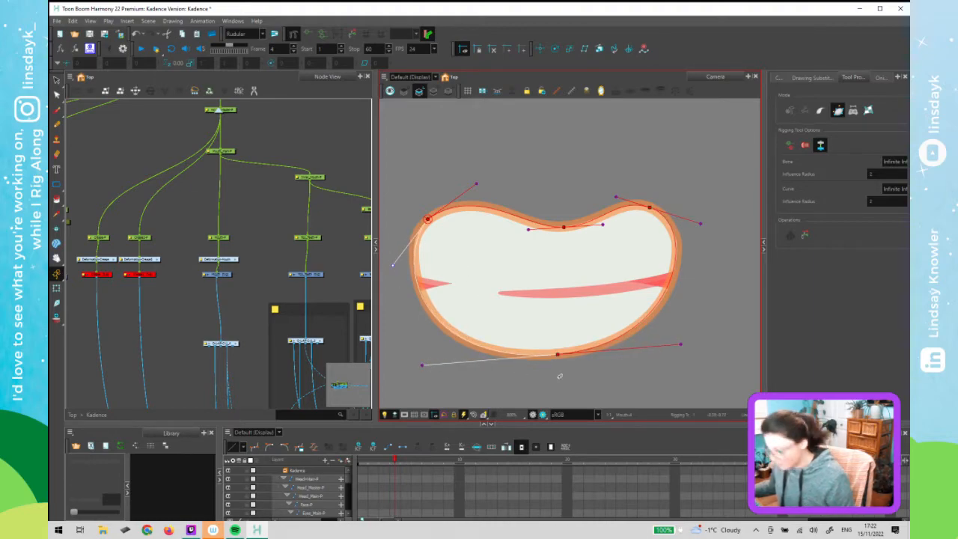
Create a new deformation chain for the mouth drawing on frame 5 and save the scene
key("shift+t")
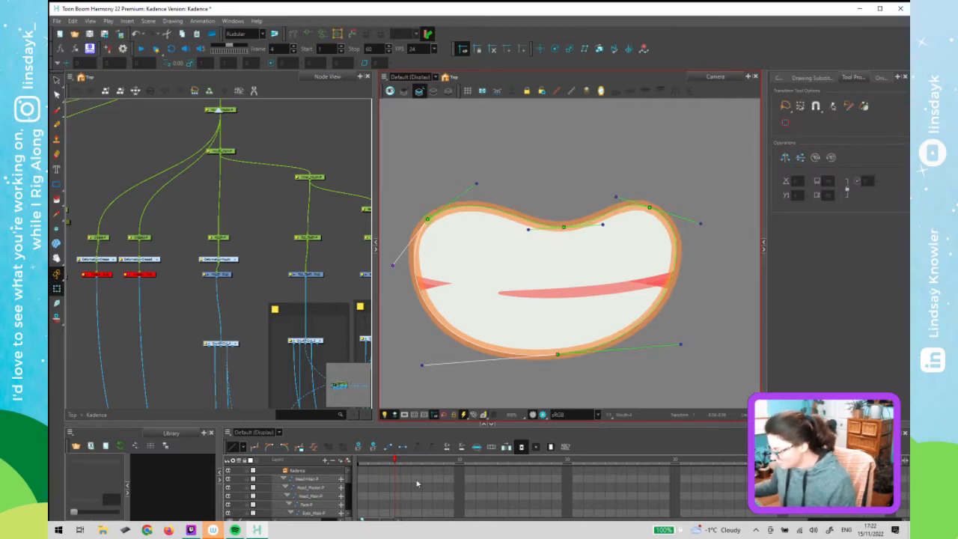
left_click(406, 460)
left_click(224, 275)
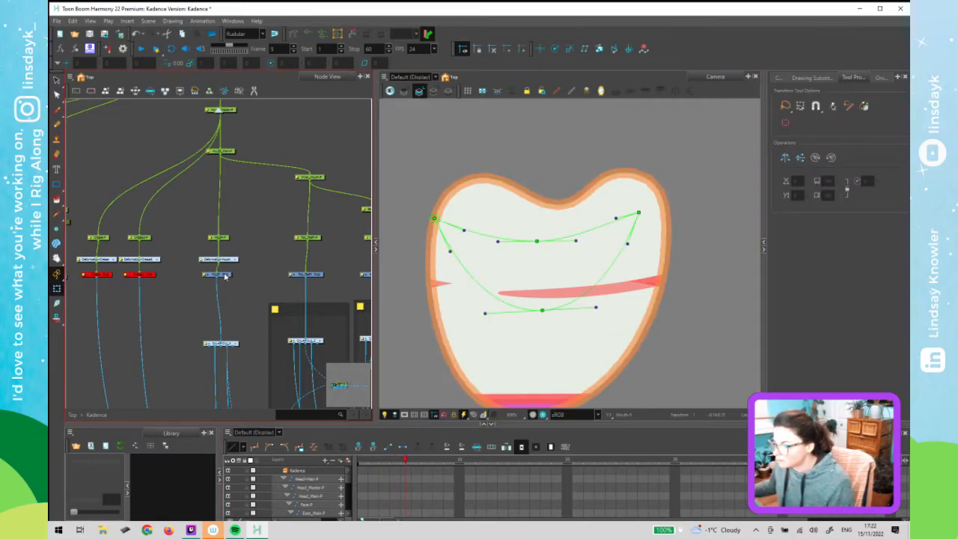
left_click(466, 178)
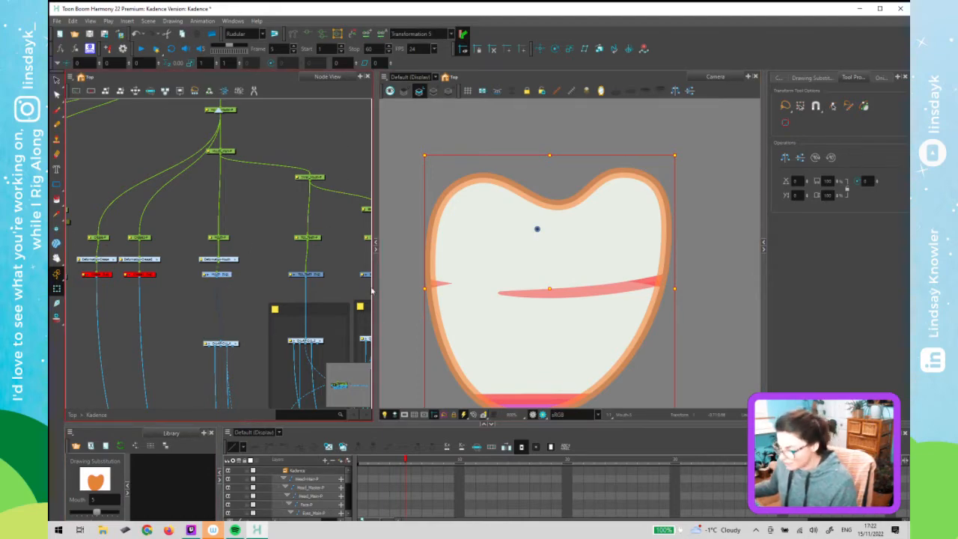
left_click(556, 151)
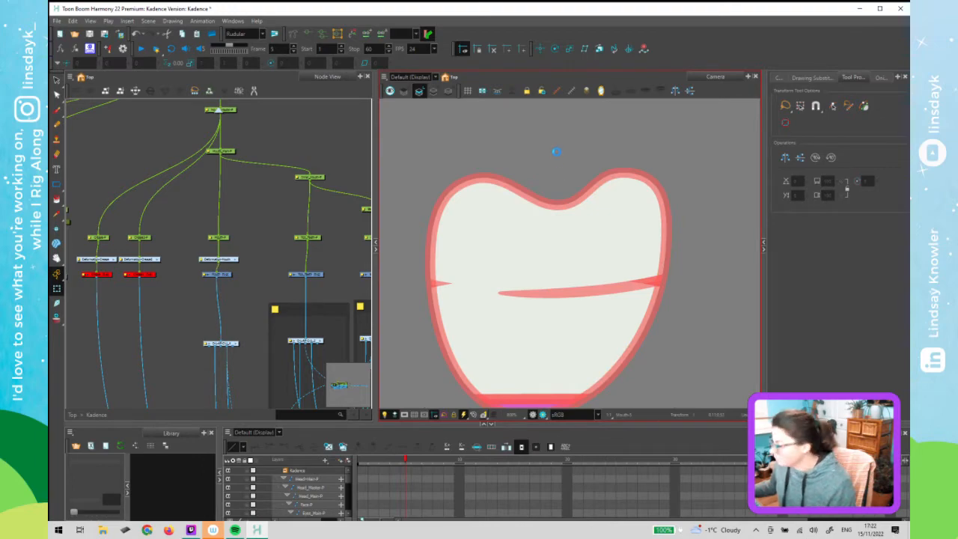
key("ctrl+s")
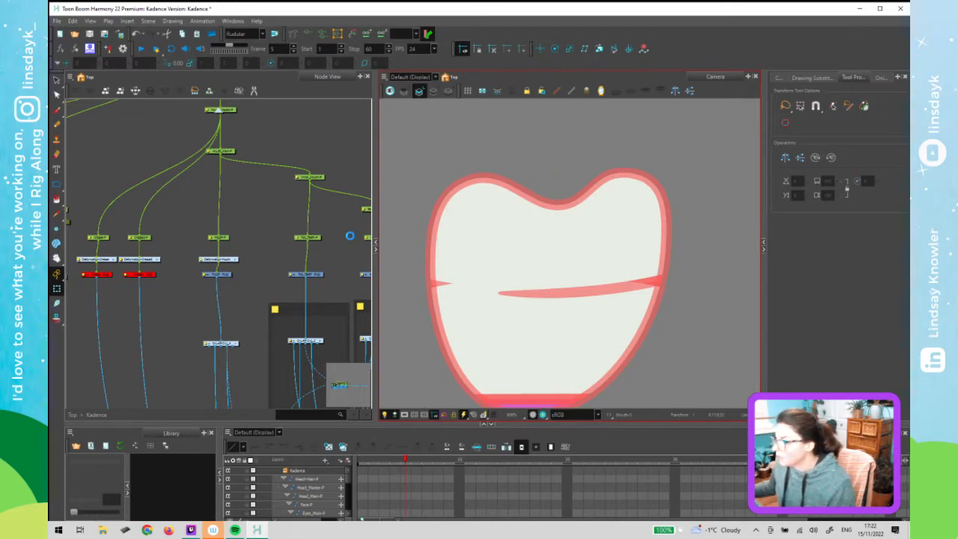
Select the mouth drawing node on frame 5 and activate the Rigging tool
left_click(226, 276)
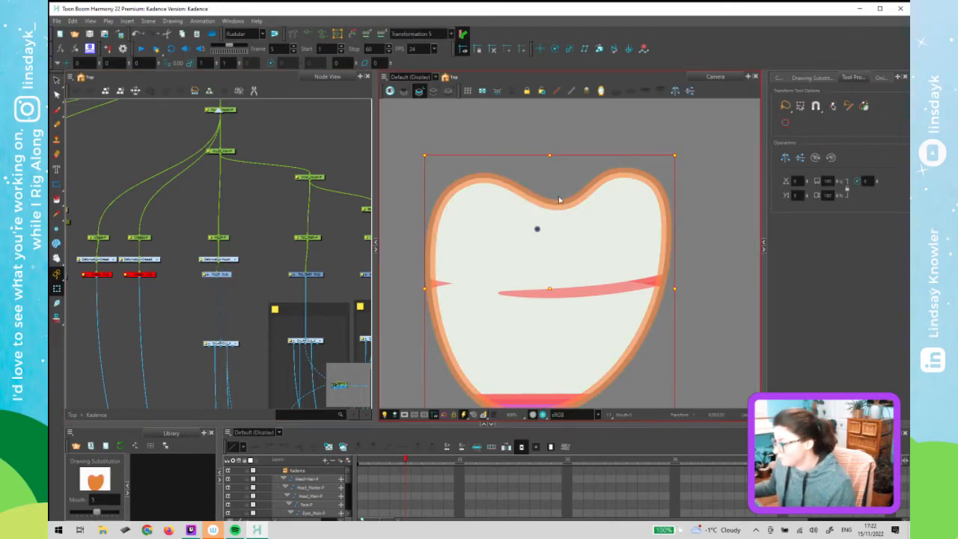
left_click(294, 35)
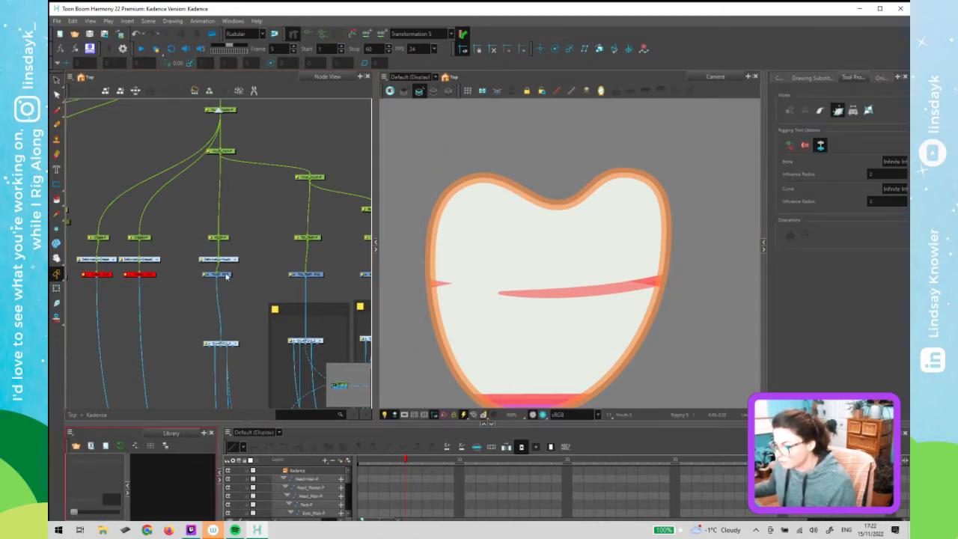
left_click(193, 390)
left_click(217, 275)
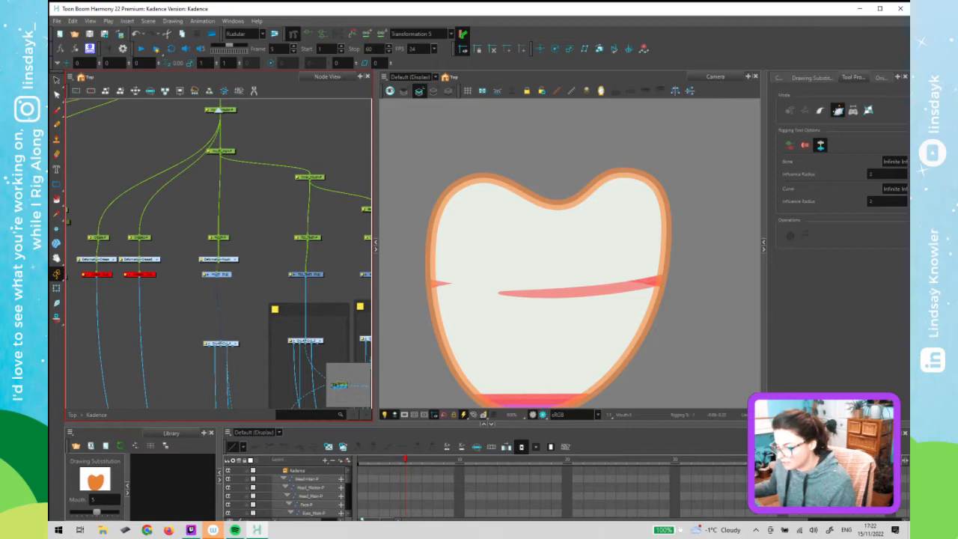
left_click(95, 512)
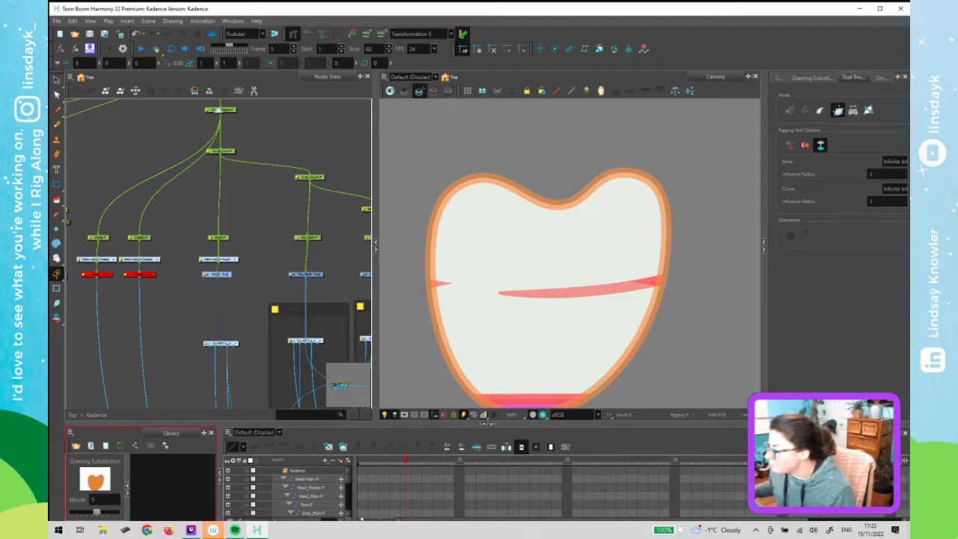
left_click(206, 294)
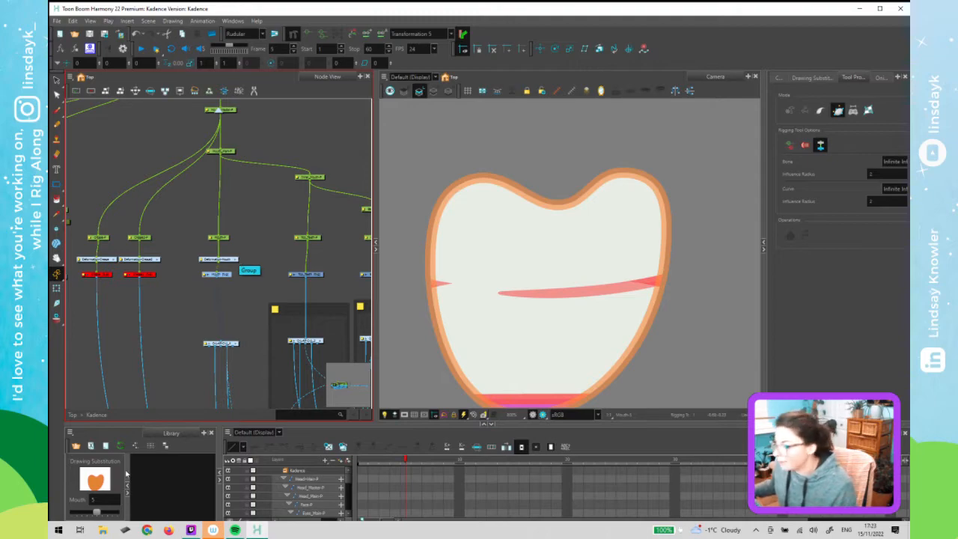
left_click(174, 310)
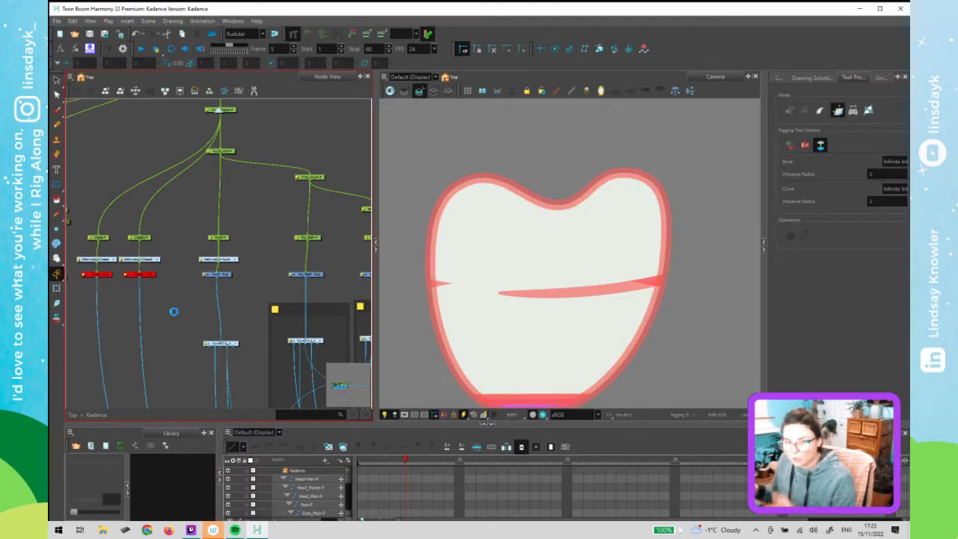
Reselect the mouth drawing node and try to start a curve deformer at the upper left of the frame 5 mouth
left_click(227, 276)
left_click_drag(228, 276, 229, 277)
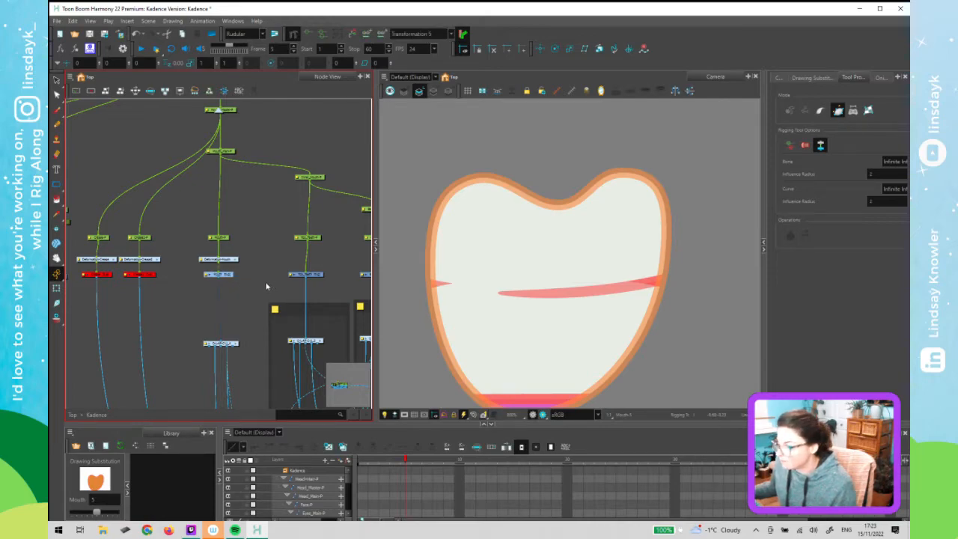
left_click(431, 330)
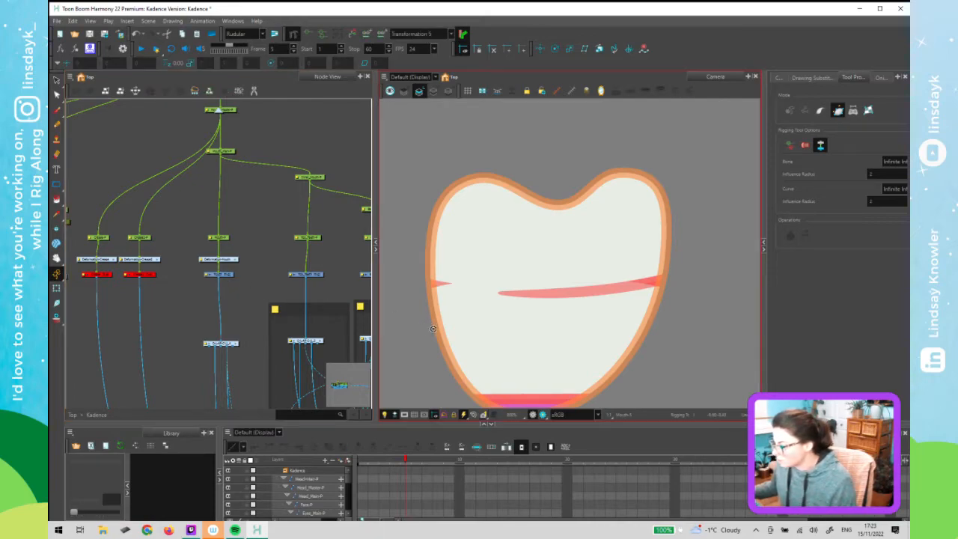
left_click(228, 280)
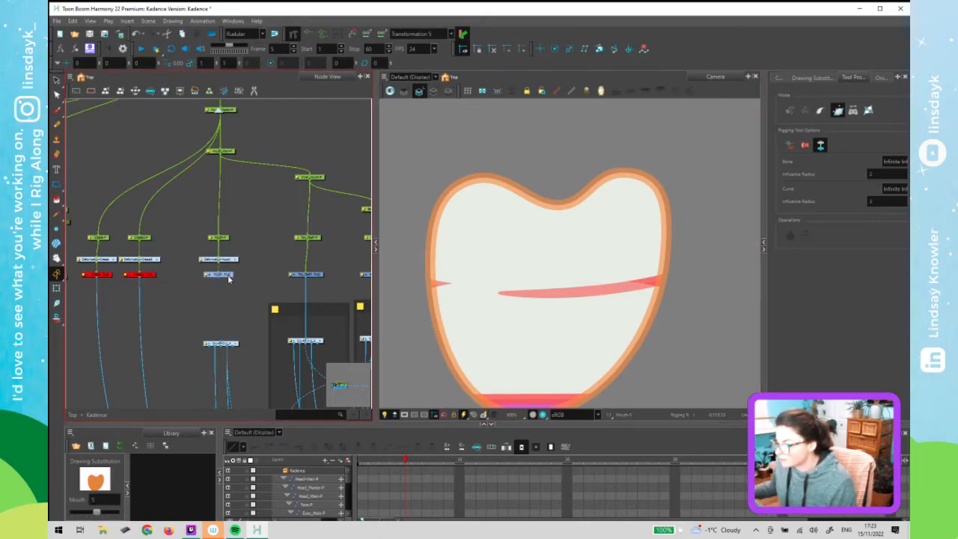
left_click(462, 187)
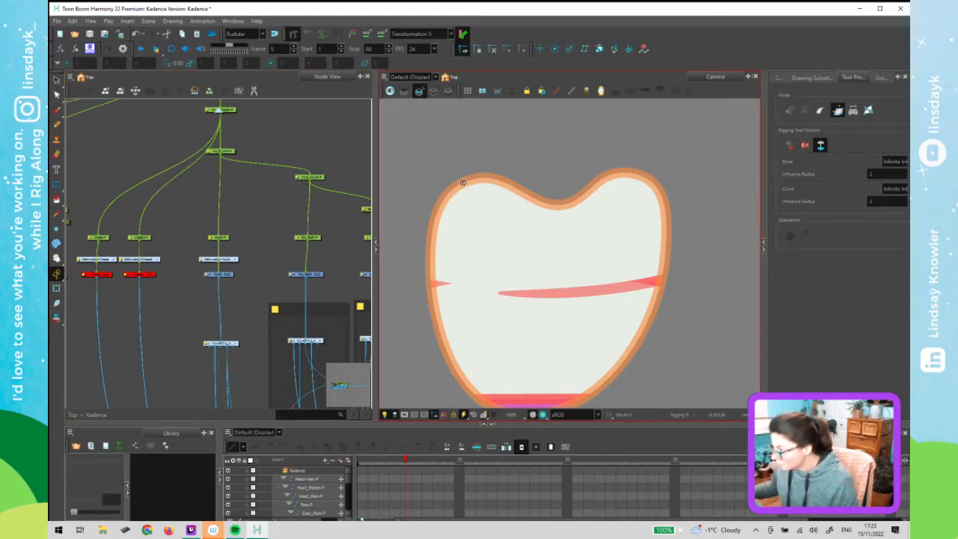
left_click(229, 277)
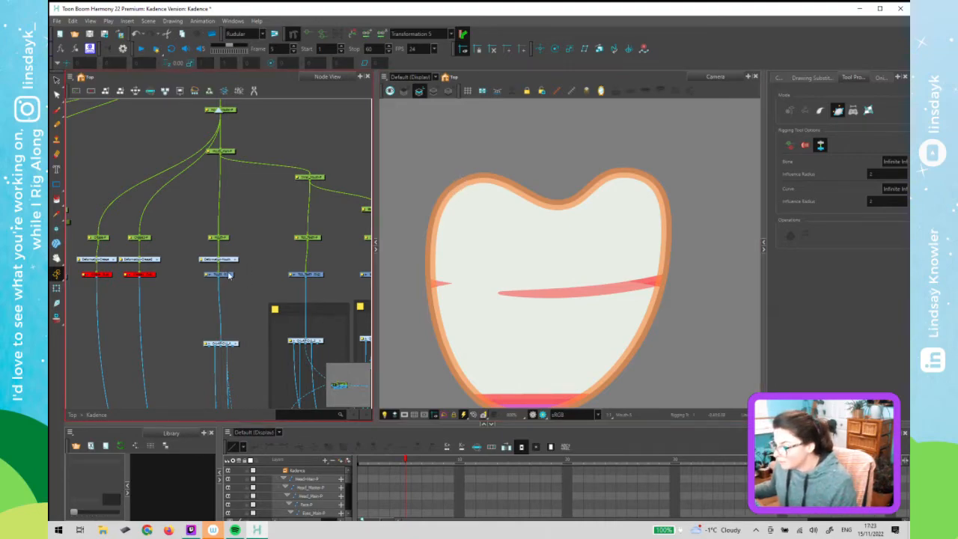
left_click(455, 183)
Step through frames 1 to 4 to check each mouth's curve deformer against its outline, and return to frame 5
key("comma")
key("comma")
key("comma")
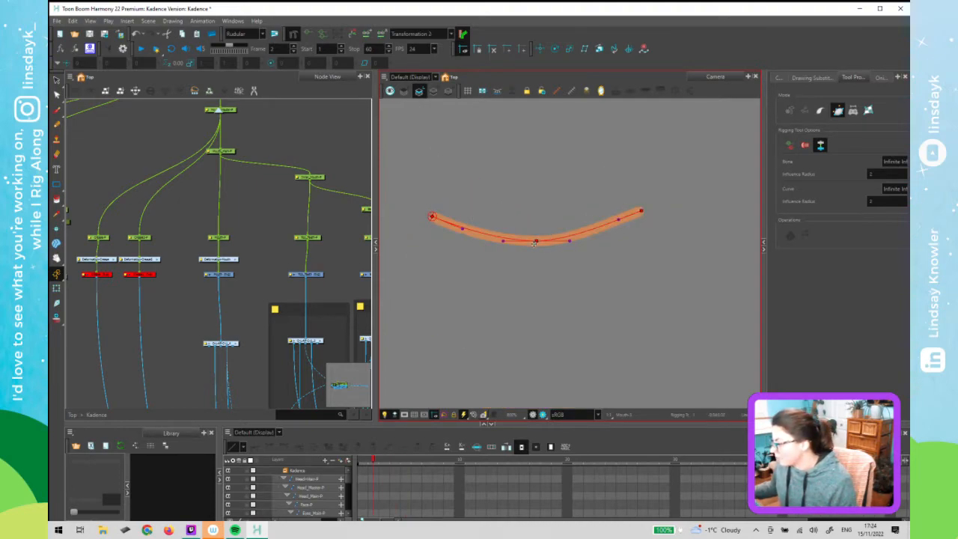
key("comma")
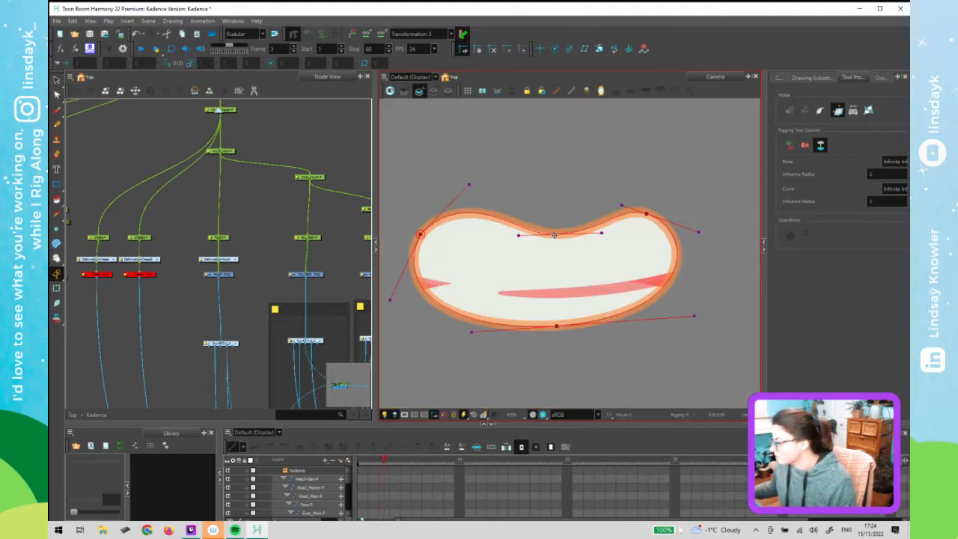
key("period")
key("comma")
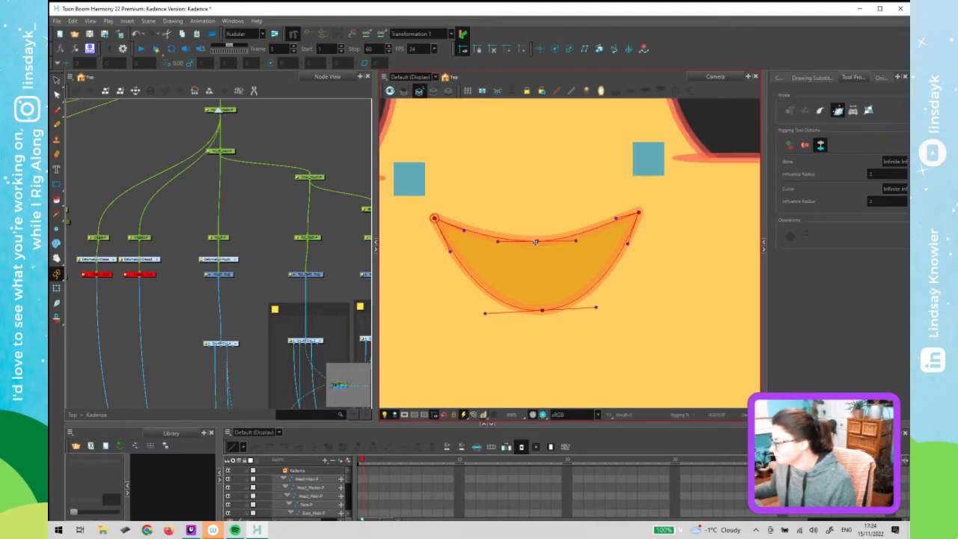
key("period")
key("period")
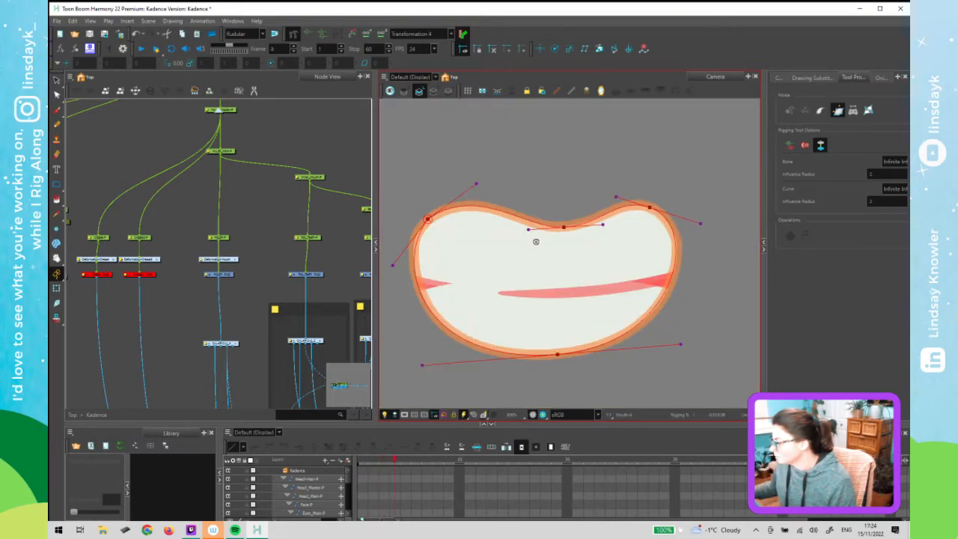
key("period")
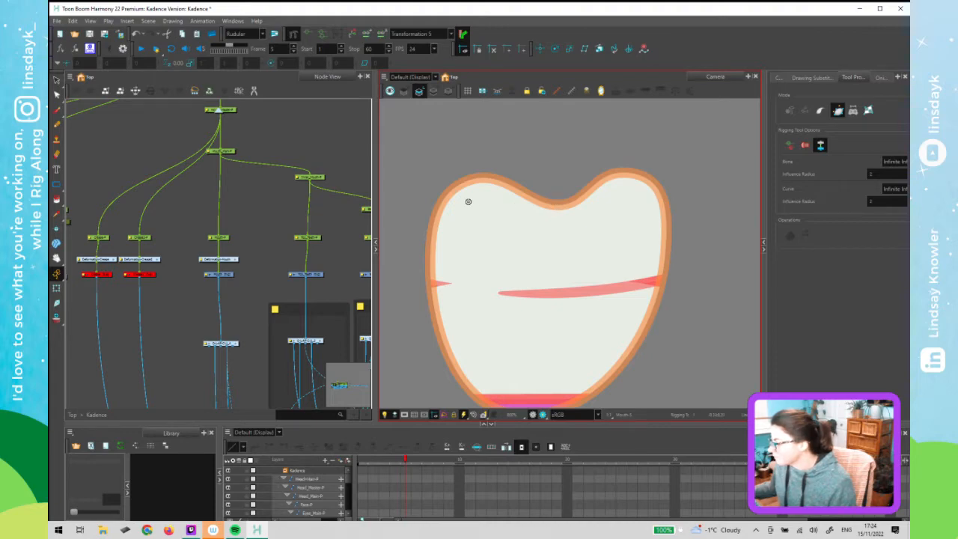
Draw a closed four-point curve deformer around the frame 5 mouth and pull in the lower centre point's left handle to fit the outline
left_click_drag(449, 190, 477, 173)
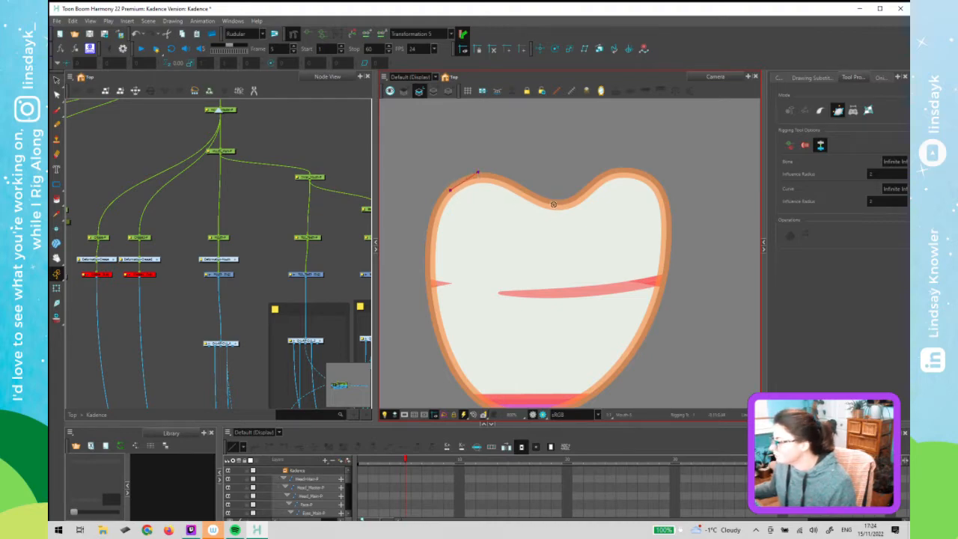
left_click_drag(558, 204, 531, 206)
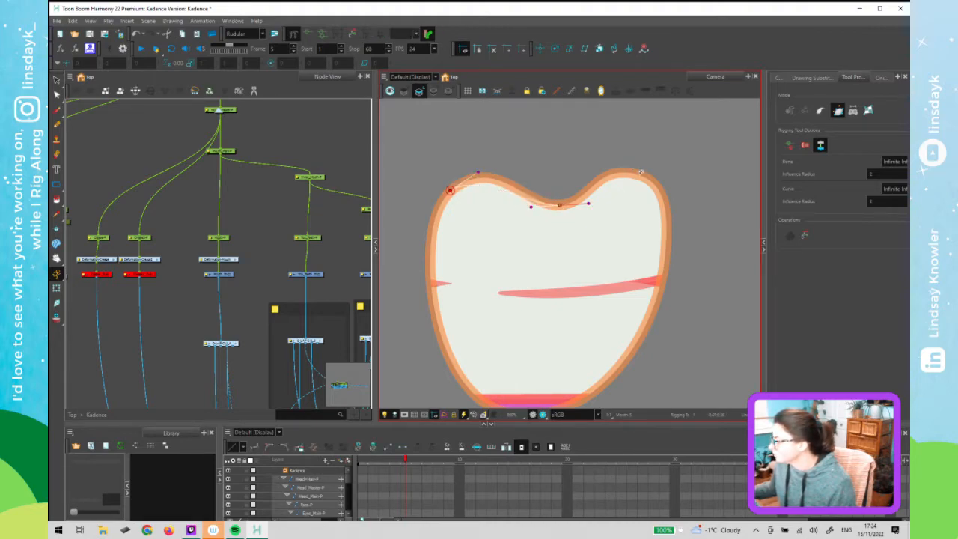
left_click_drag(639, 175, 679, 186)
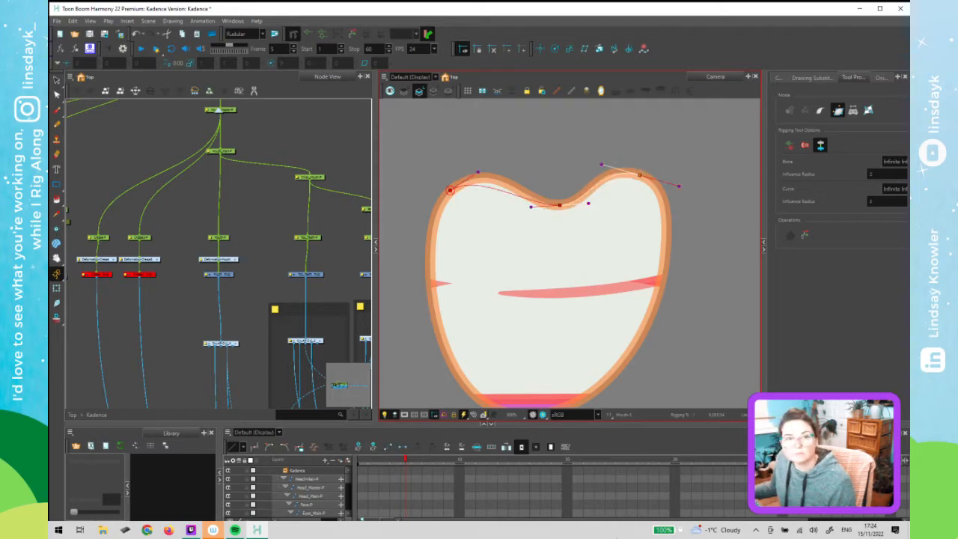
scroll(551, 344, "down", 3)
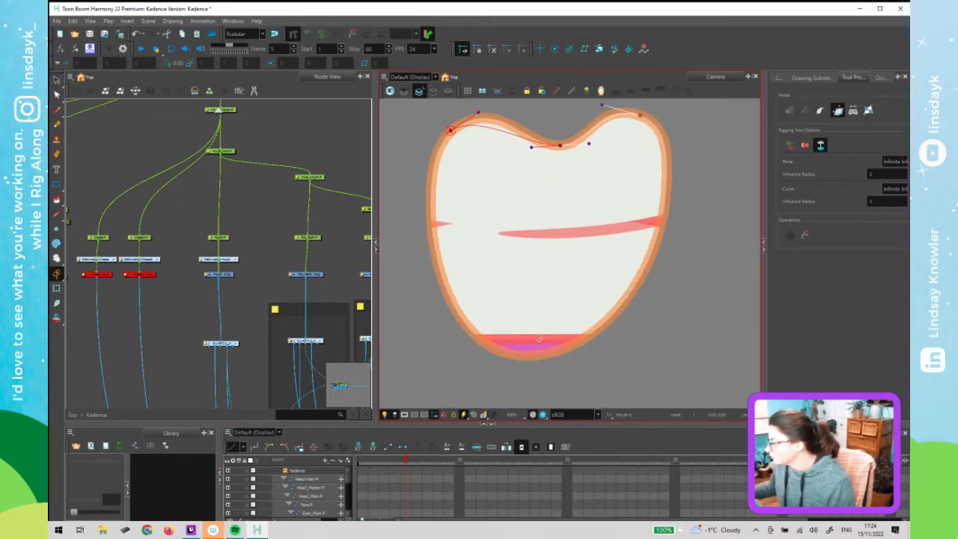
left_click_drag(571, 340, 672, 342)
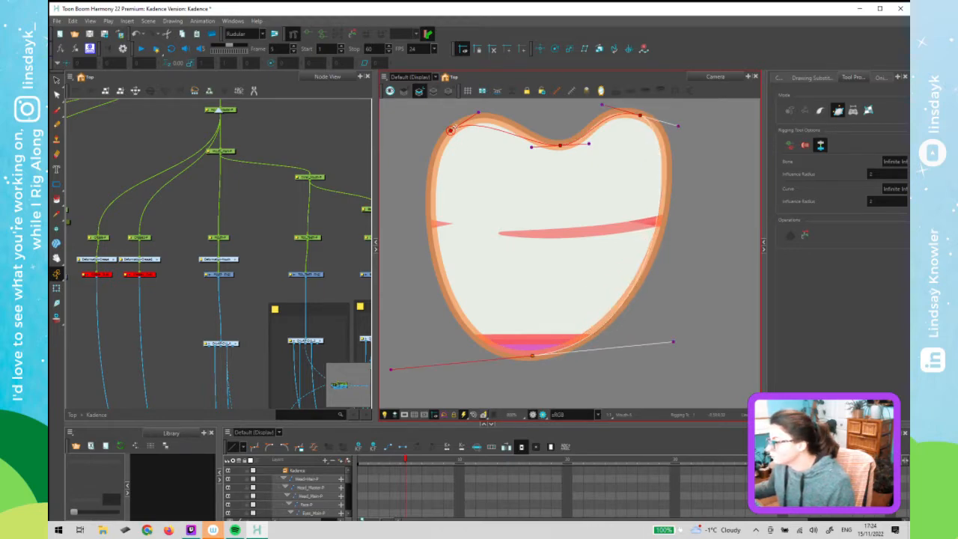
left_click_drag(451, 131, 412, 171)
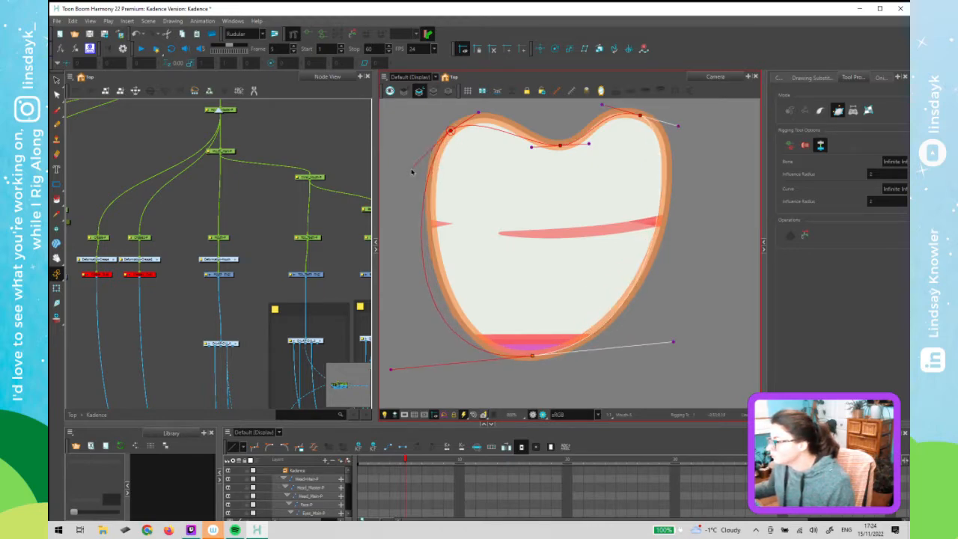
left_click_drag(391, 369, 425, 359)
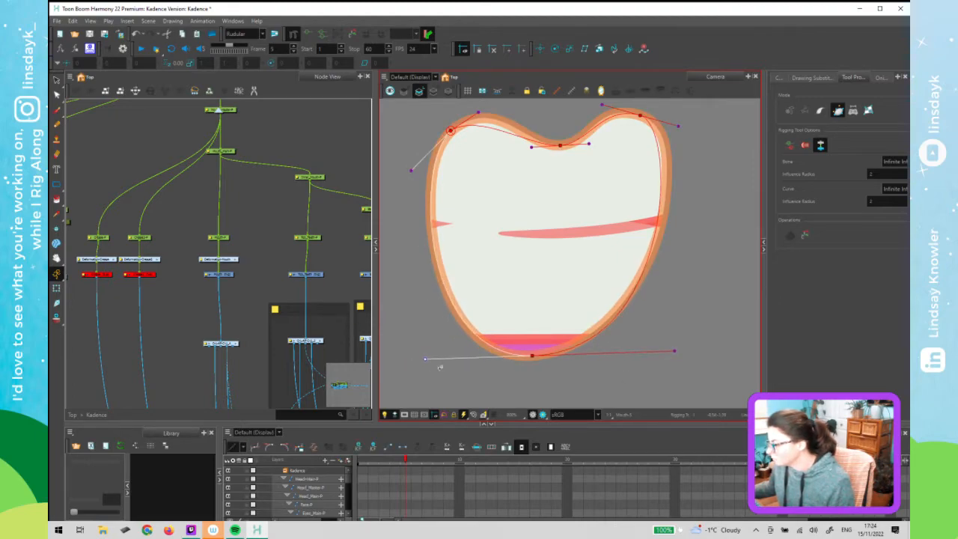
Adjust the lower centre, upper right and upper left handles of the frame 5 curve deformer to fit the mouth outline
left_click_drag(673, 349, 672, 347)
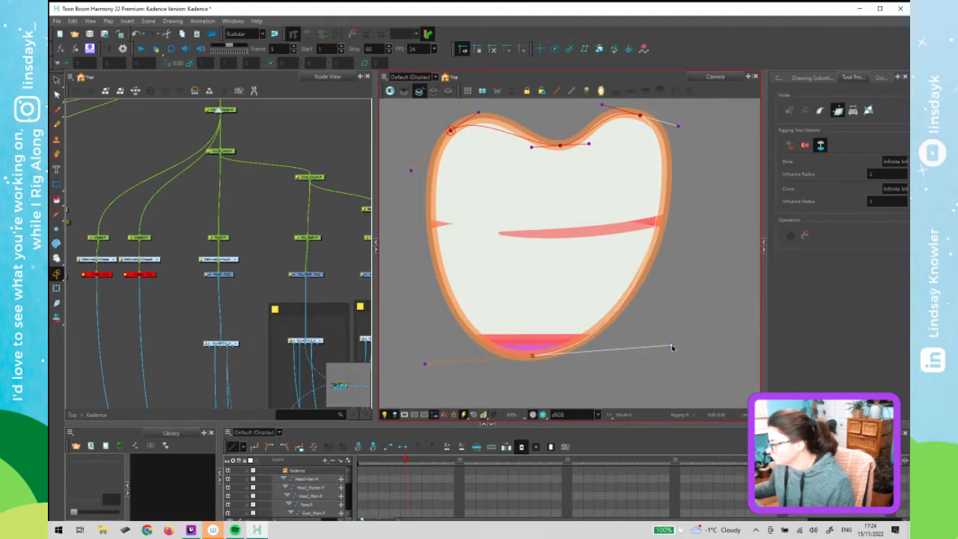
left_click_drag(678, 126, 693, 132)
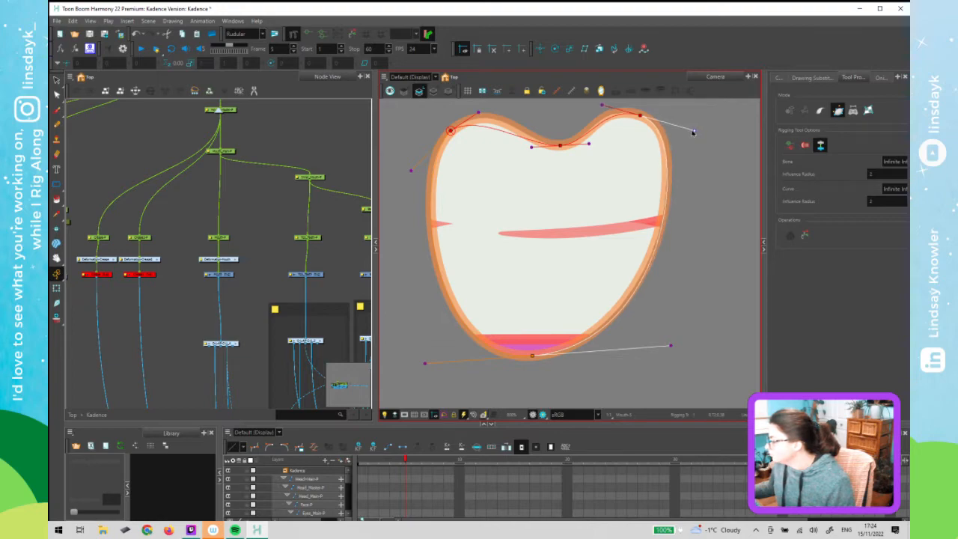
left_click(642, 117)
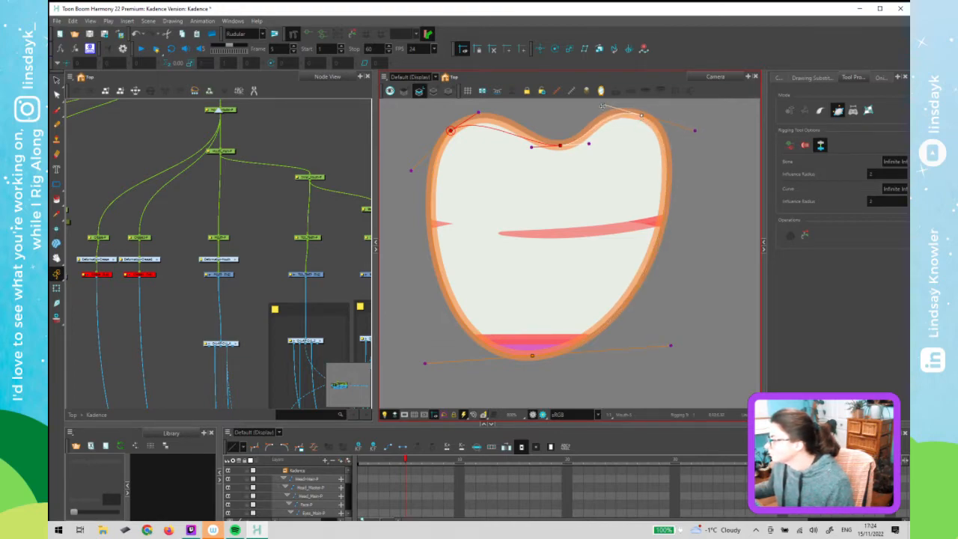
left_click_drag(603, 104, 598, 104)
left_click_drag(478, 113, 492, 99)
On frame 4, move the curve deformer's upper left point slightly outward and realign both its handles with the mouth outline
key("comma")
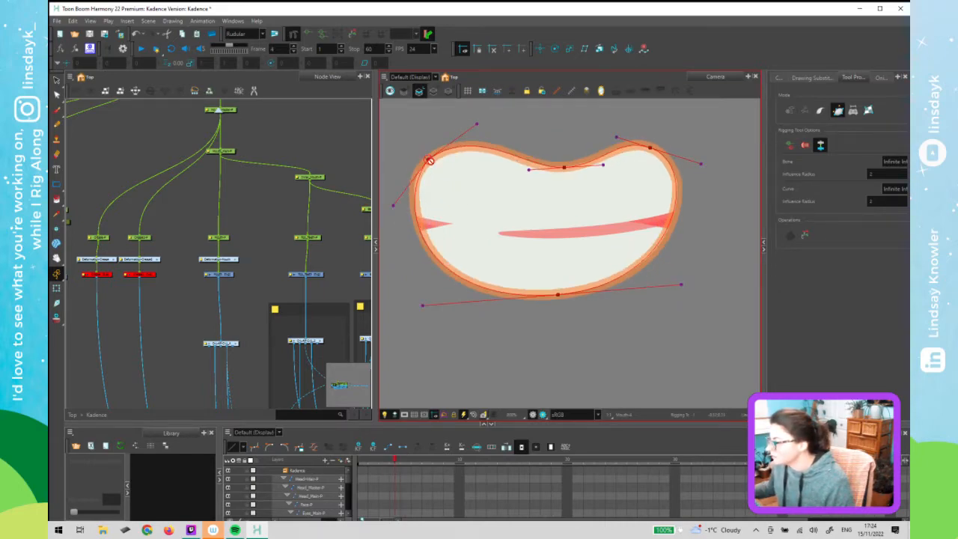
left_click_drag(427, 158, 424, 163)
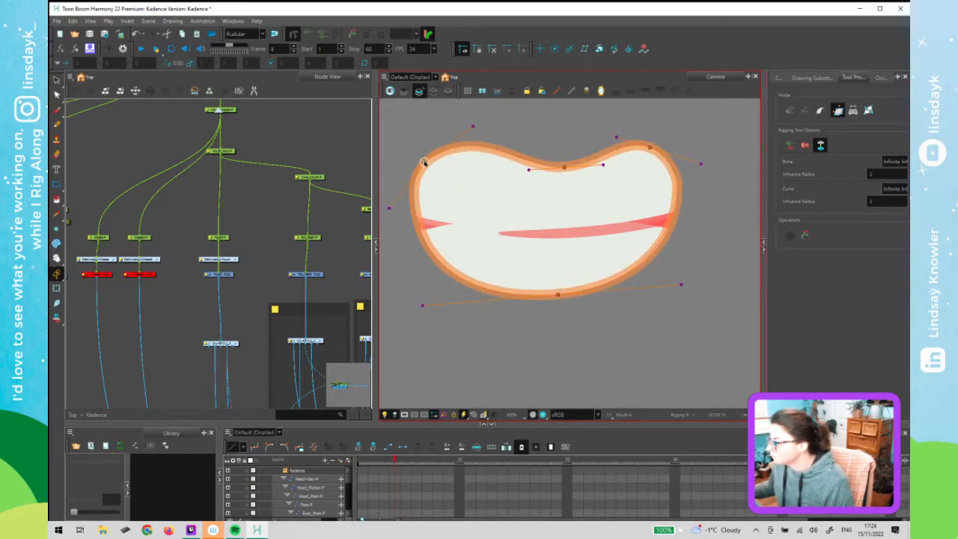
left_click_drag(473, 126, 473, 121)
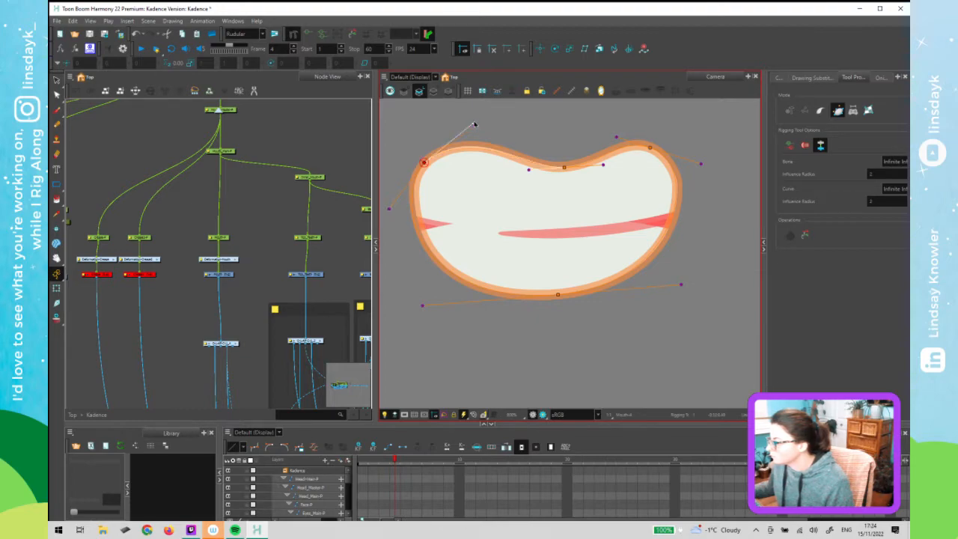
left_click_drag(390, 209, 397, 201)
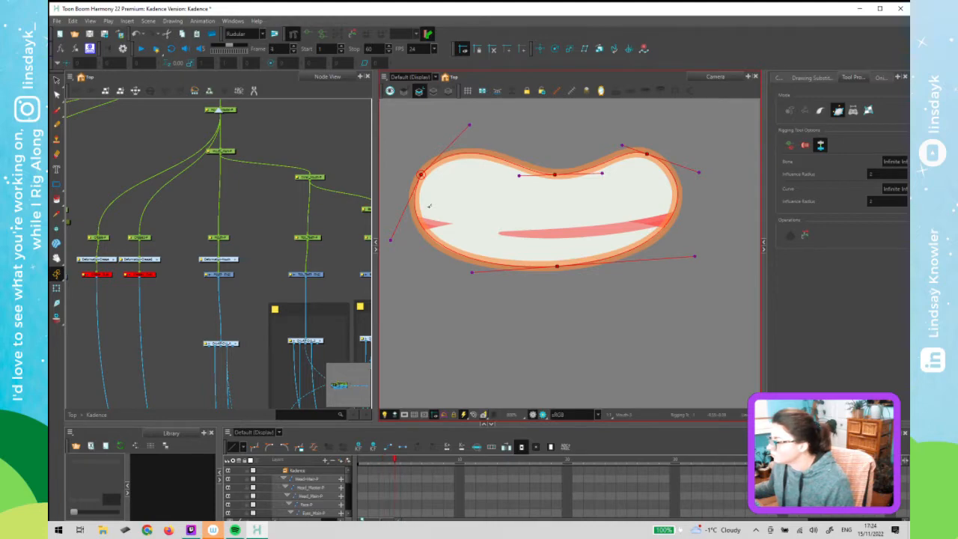
Step through frames 1 to 5 to check each mouth's curve deformer against its outline
key("period")
key("comma")
key("comma")
key("comma")
key("comma")
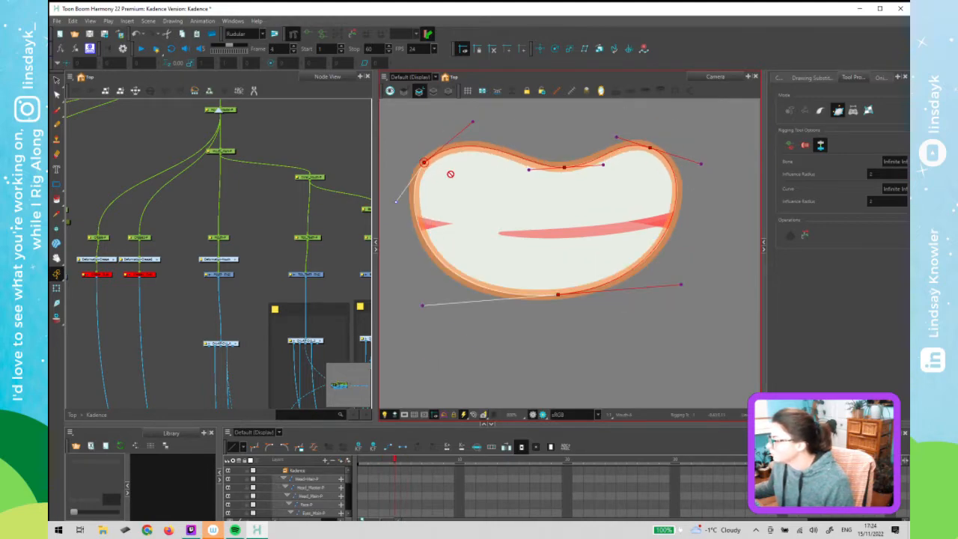
key("period")
key("period")
key("period")
key("period")
key("period")
Compare frames 4 and 5, refine the upper right and lower centre handles on frame 5, and save the scene
key("comma")
key("period")
key("comma")
key("period")
key("comma")
key("period")
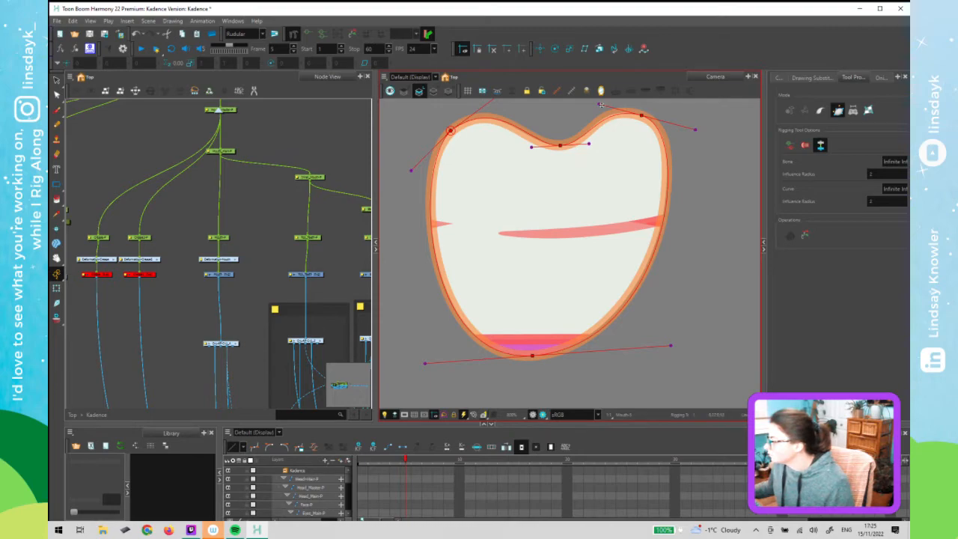
left_click_drag(599, 106, 597, 104)
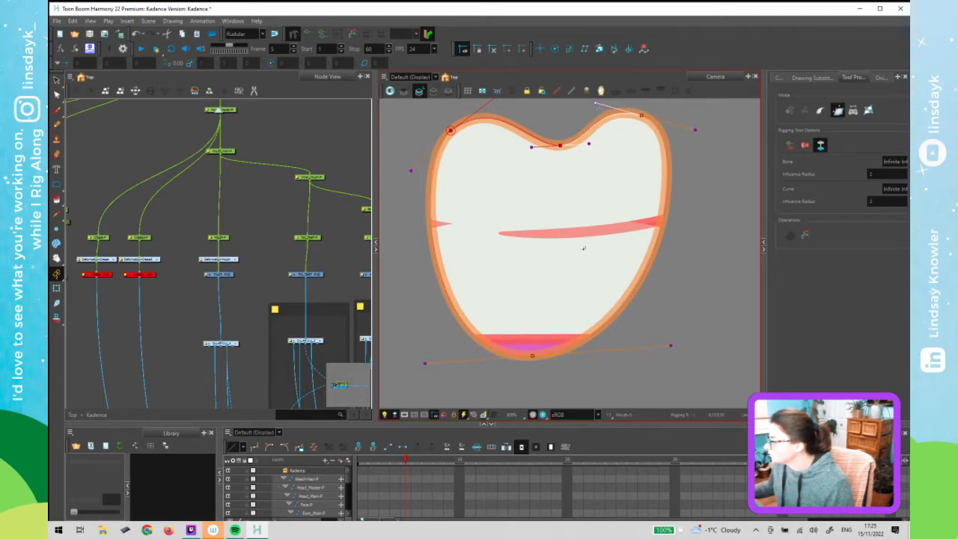
left_click_drag(670, 345, 657, 342)
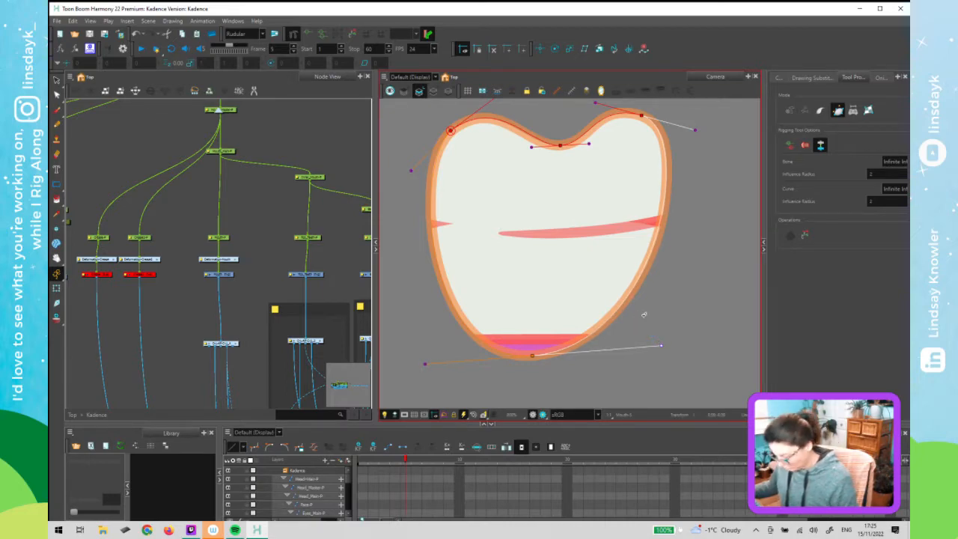
On frame 6, draw a closed four-point curve deformer around the mouth in its own deformation chain
key("period")
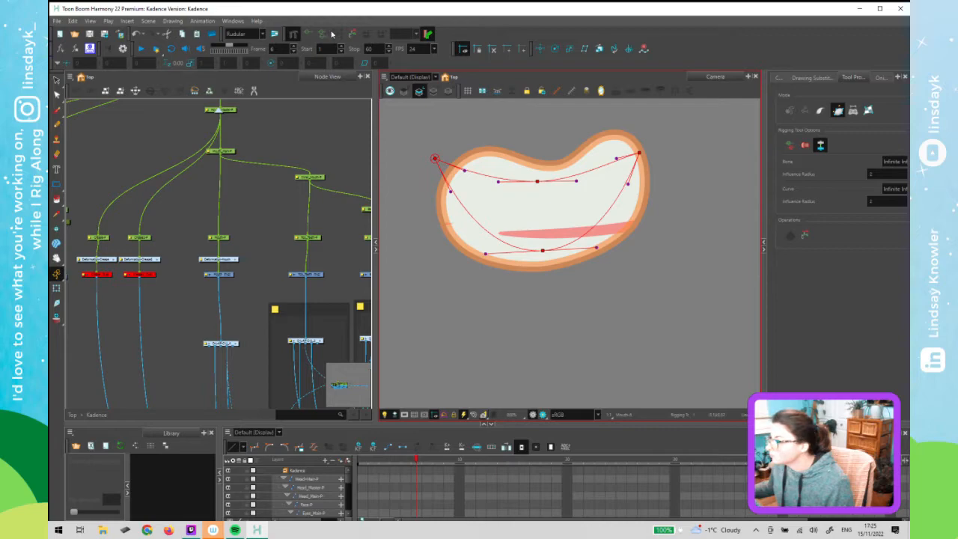
left_click(225, 277)
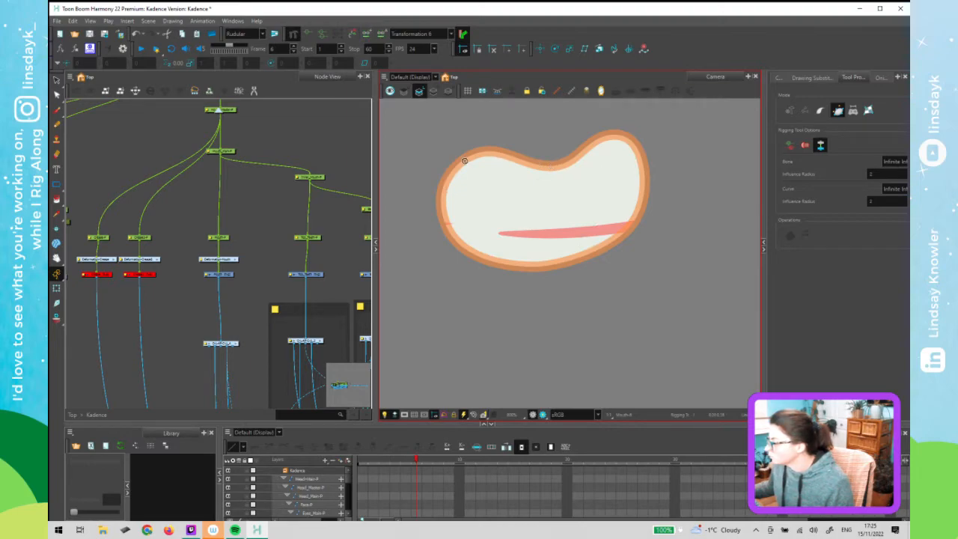
left_click_drag(467, 158, 485, 152)
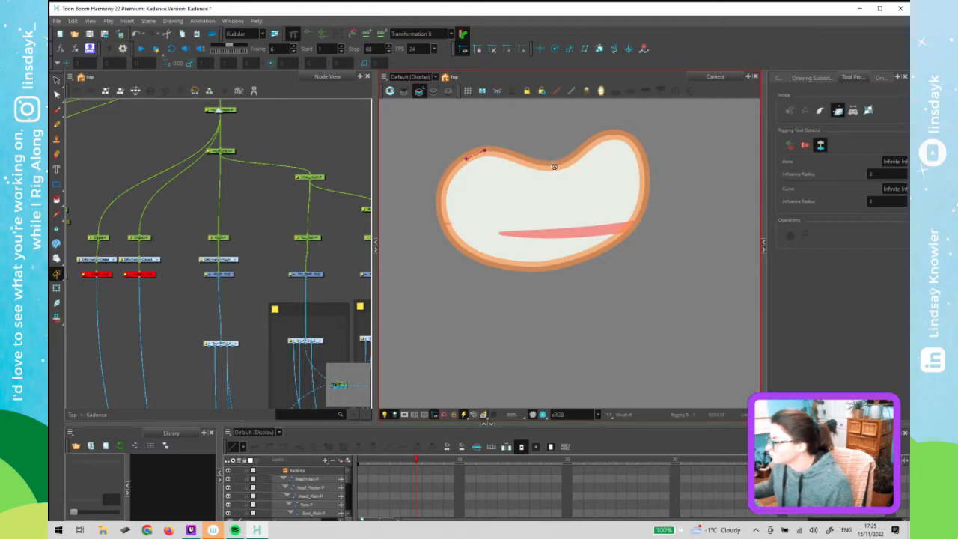
left_click_drag(554, 166, 586, 166)
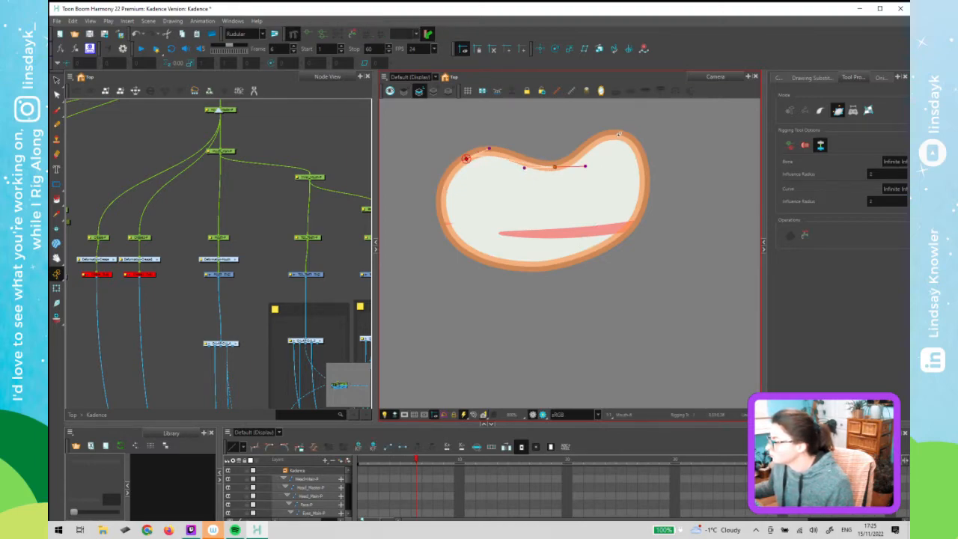
left_click_drag(620, 135, 648, 136)
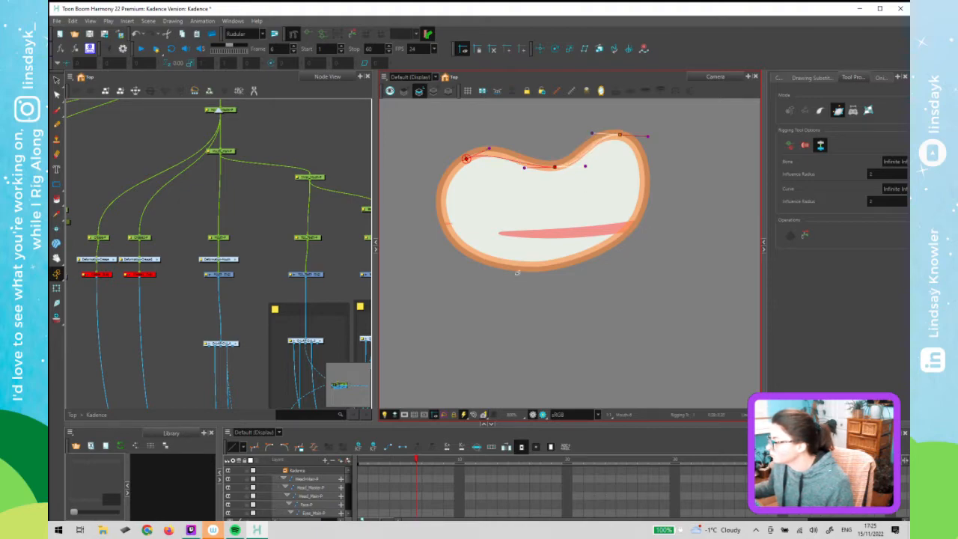
left_click_drag(543, 266, 497, 274)
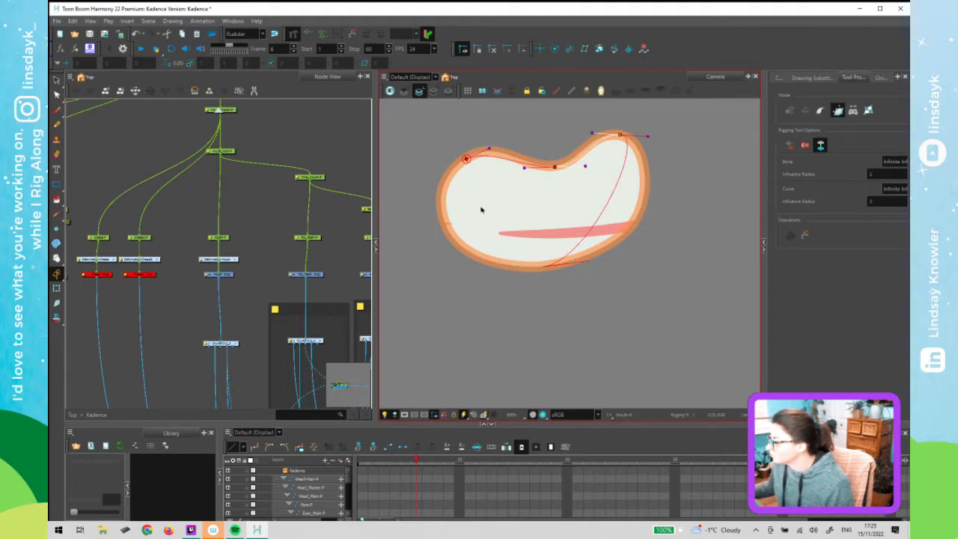
left_click_drag(467, 157, 412, 206)
Extend the lower centre handles and angle the upper right handles of the frame 6 curve to follow the mouth outline
left_click_drag(496, 273, 451, 272)
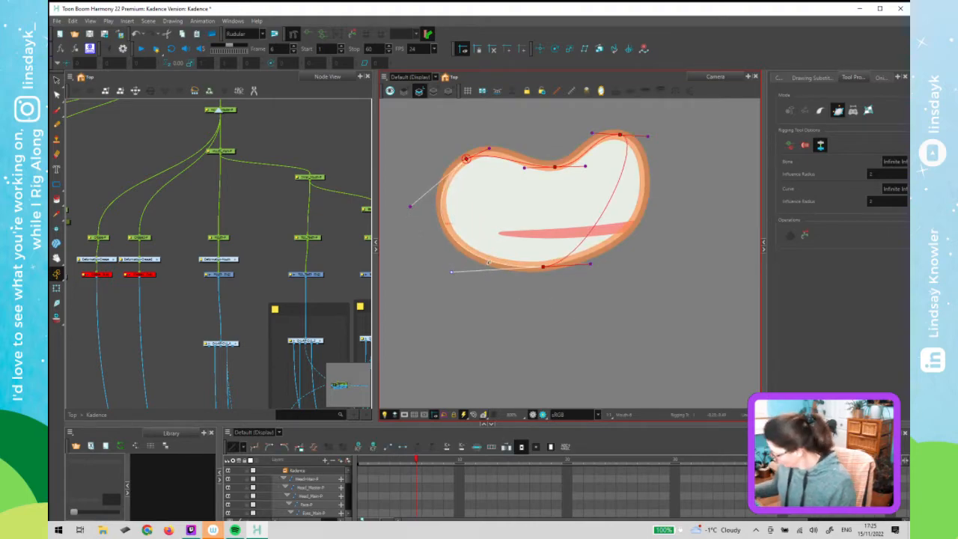
left_click_drag(591, 263, 632, 263)
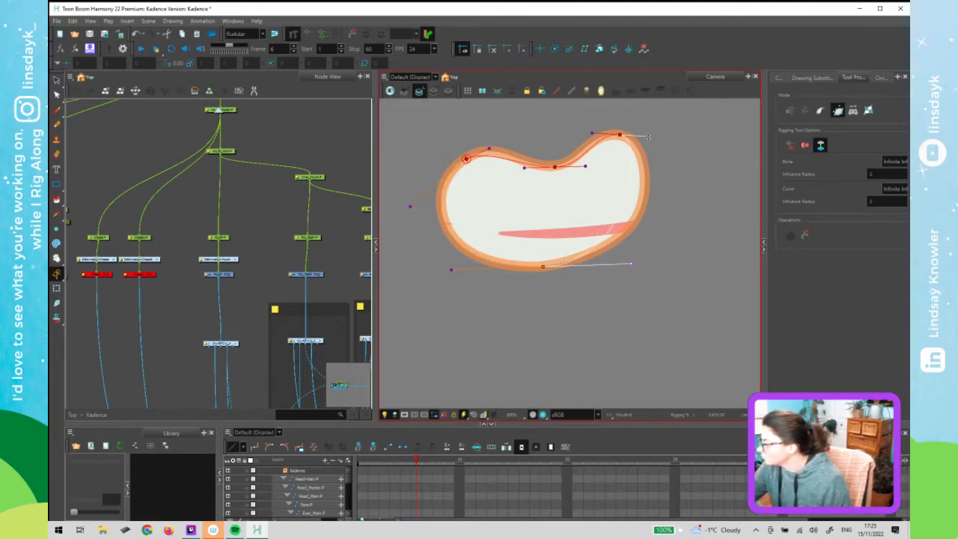
left_click_drag(658, 157, 668, 150)
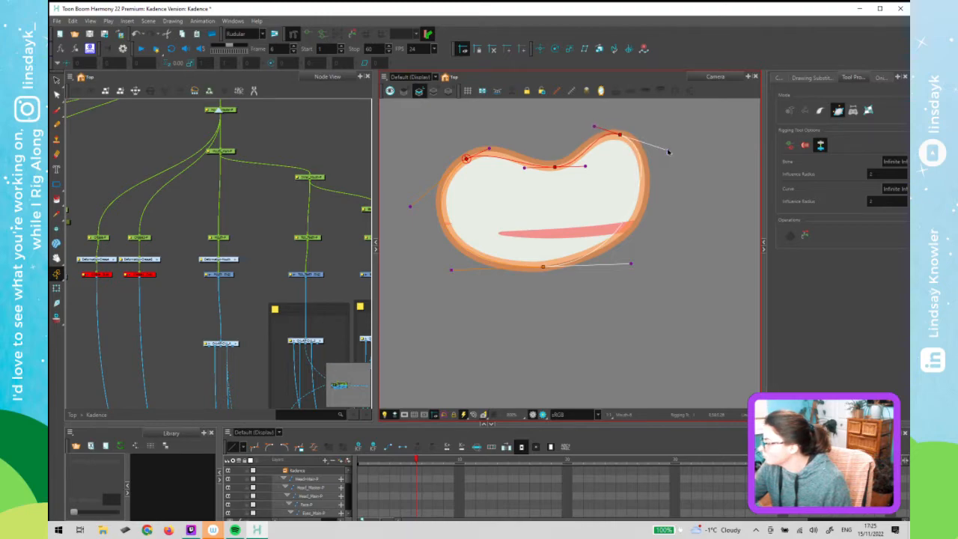
left_click_drag(595, 126, 589, 129)
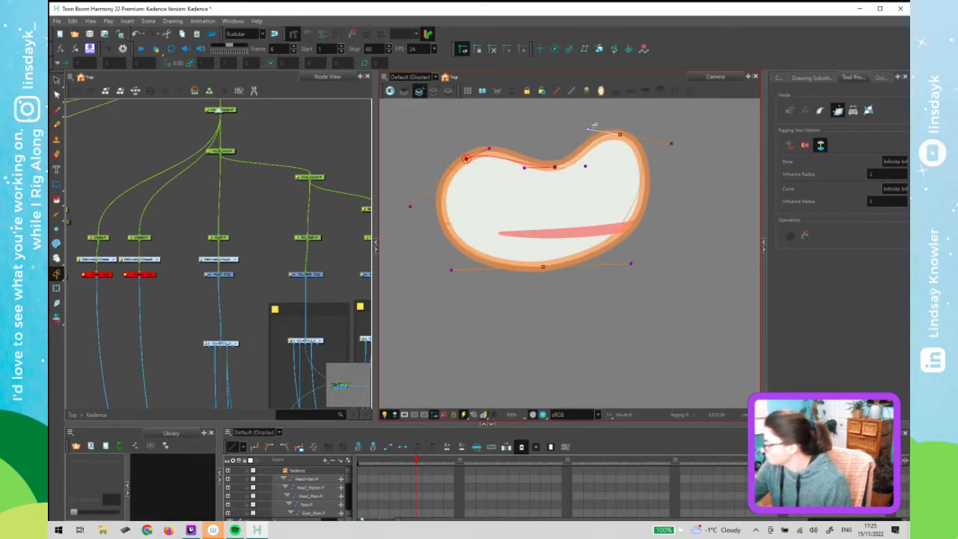
left_click_drag(671, 143, 672, 149)
left_click_drag(634, 265, 641, 259)
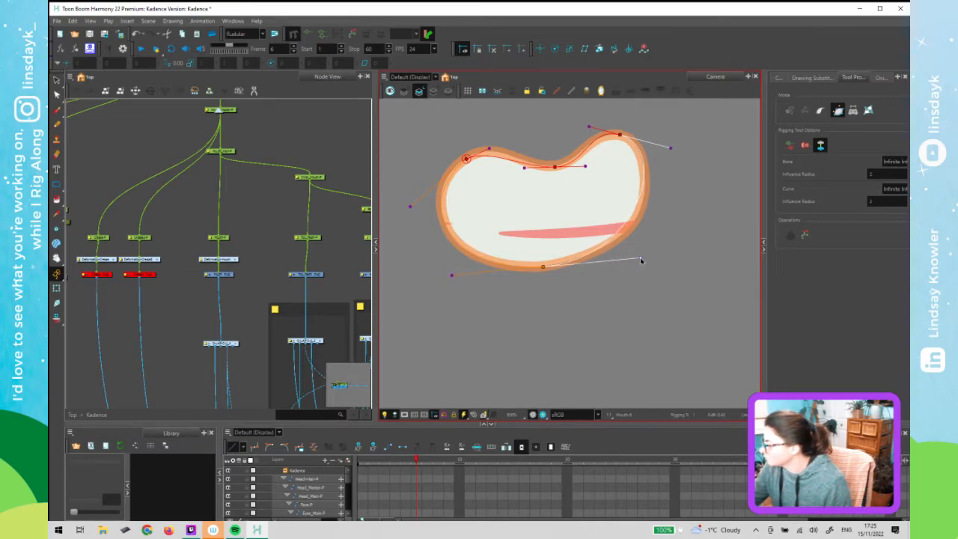
Nudge the frame 6 curve's upper centre and upper right points onto the outline and lengthen the upper left point's handles
left_click_drag(586, 167, 553, 167)
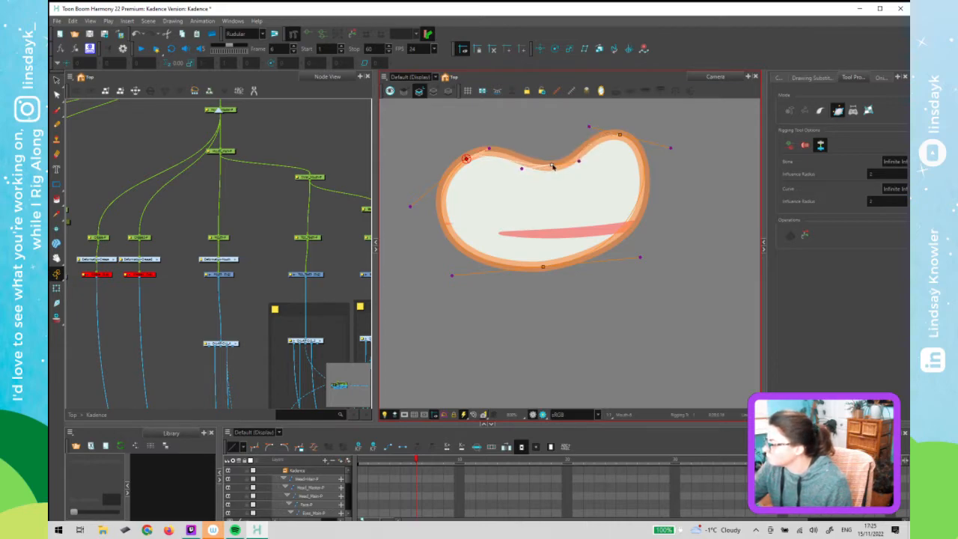
left_click_drag(590, 127, 624, 135)
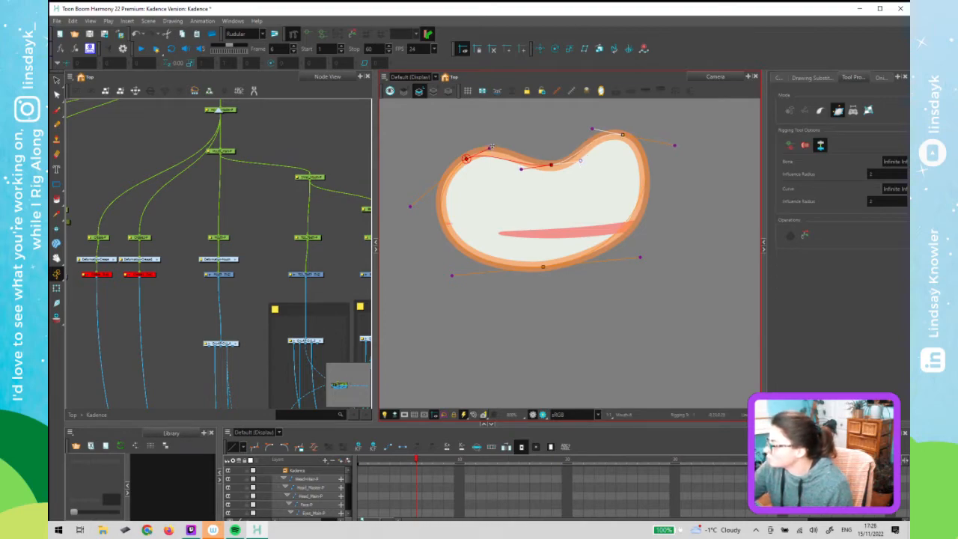
left_click_drag(491, 147, 497, 137)
mouse_move(412, 206)
left_mouse_down()
mouse_move(400, 193)
mouse_move(409, 198)
left_mouse_up()
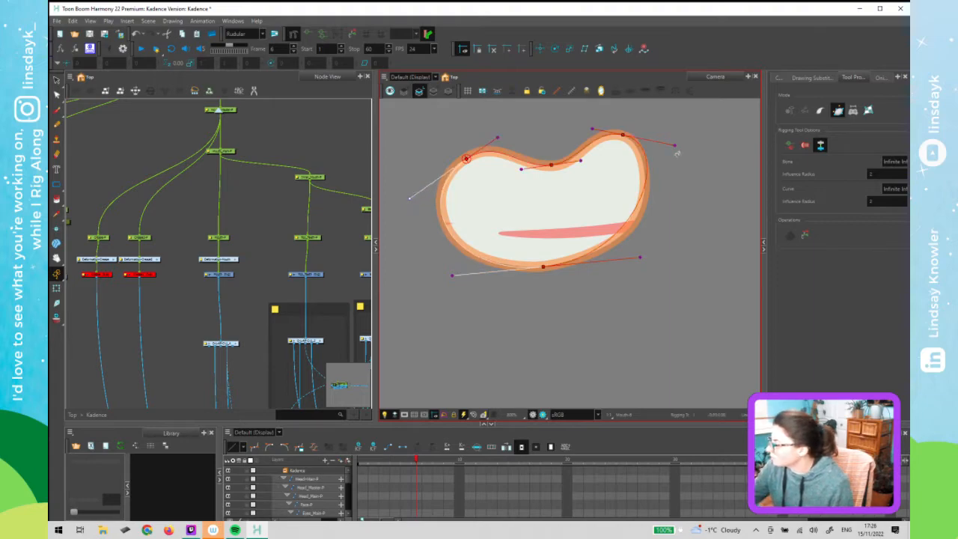
Refine the frame 6 curve's right side by adjusting the upper right point and the handles of the adjoining segment
left_click(642, 260)
left_click_drag(673, 151, 671, 157)
left_click(624, 137)
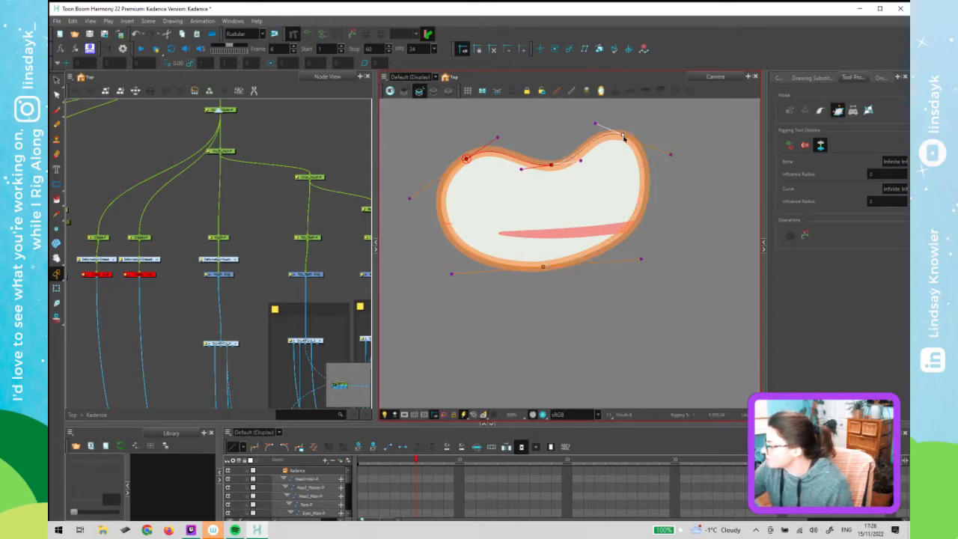
left_click_drag(642, 260, 648, 259)
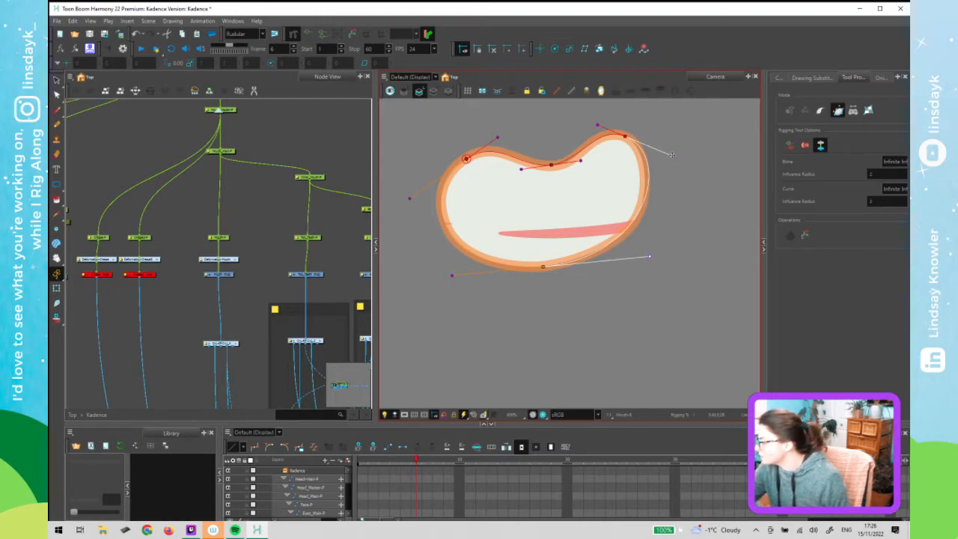
left_click_drag(672, 158, 667, 164)
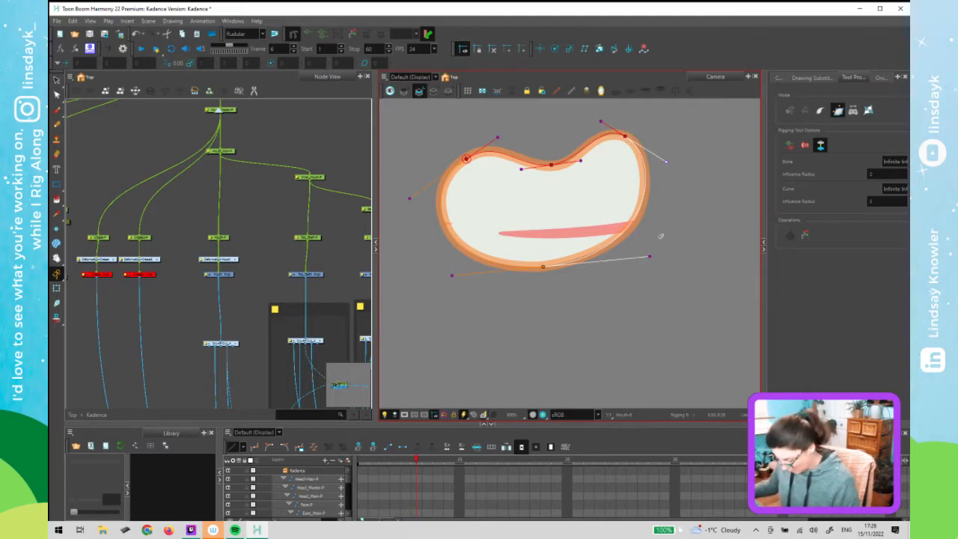
Step back through the earlier frames and forward to frame 6 to compare the curve deformers with their mouth outlines
key("comma")
key("comma")
key("comma")
key("comma")
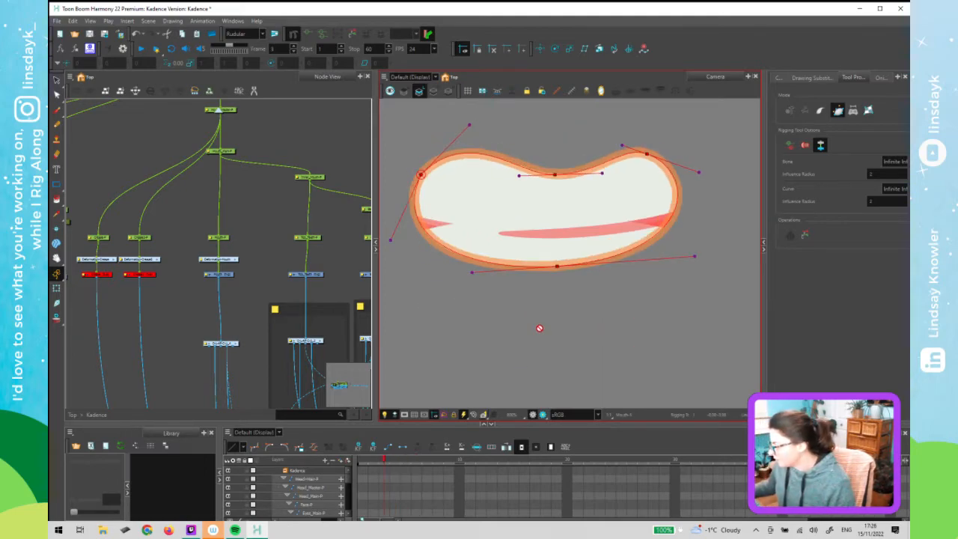
key("period")
key("period")
key("period")
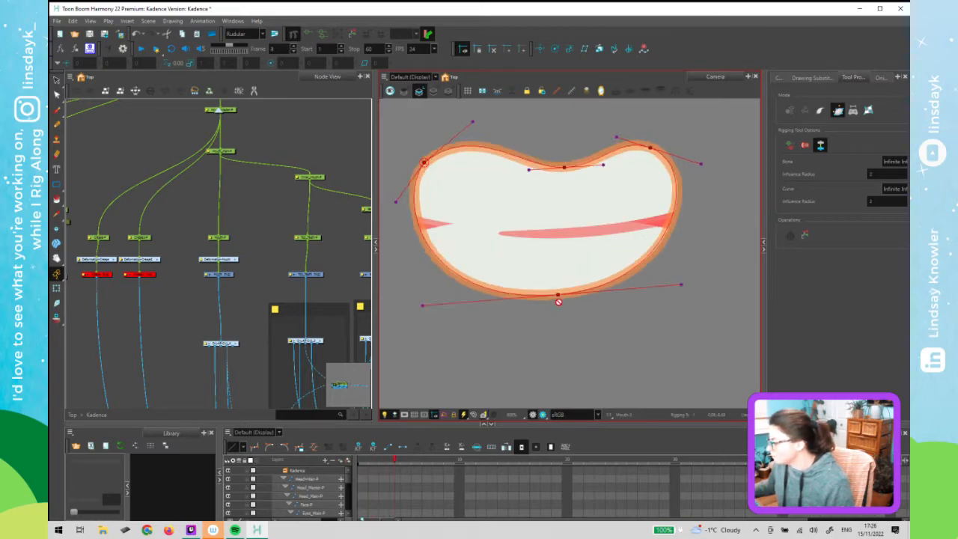
key("period")
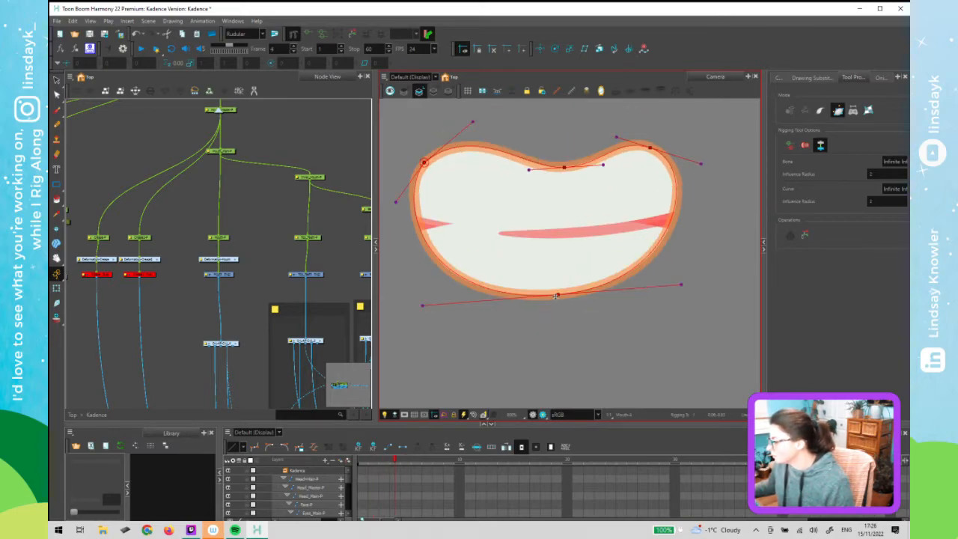
key("period")
key("period")
key("period")
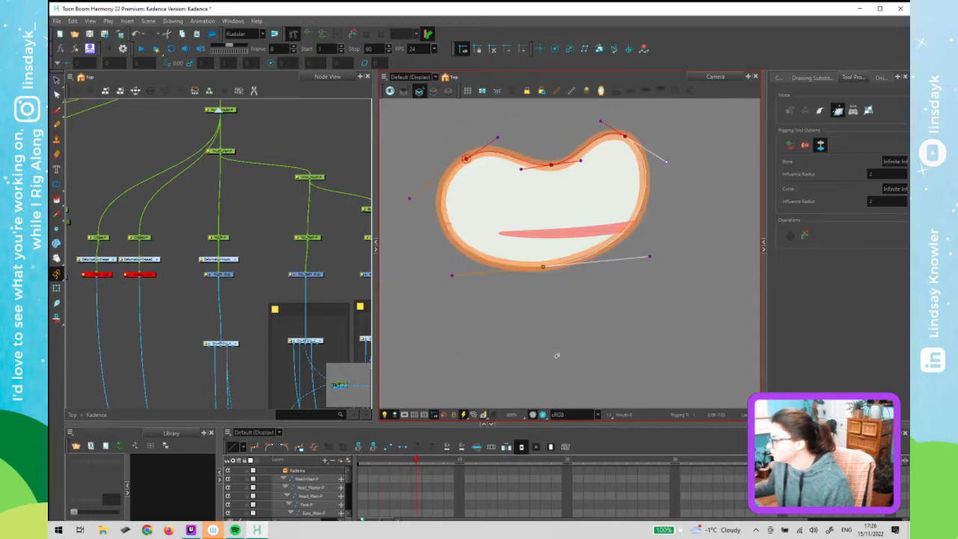
Move to frame 7 and start a new curve deformation chain on its oval mouth drawing, beginning at the oval's top
key("period")
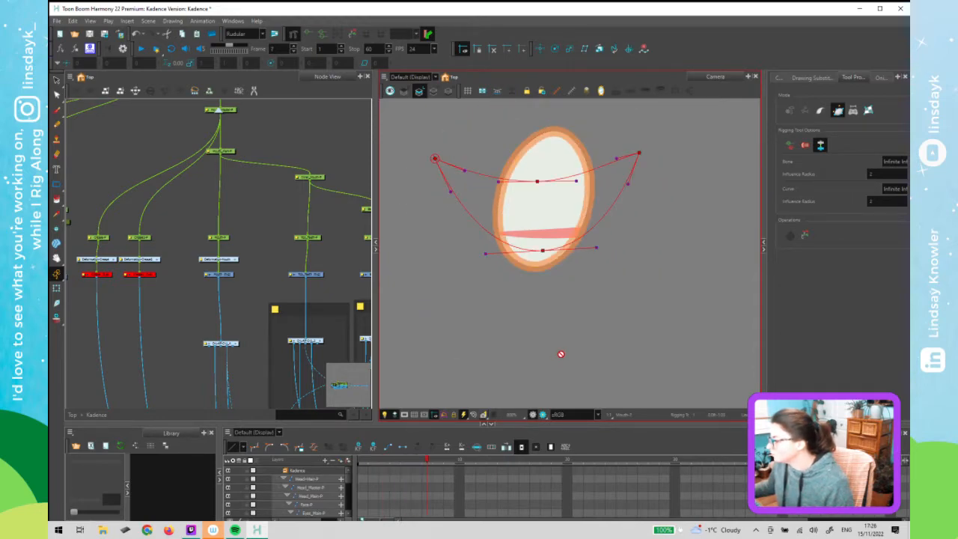
left_click(352, 171)
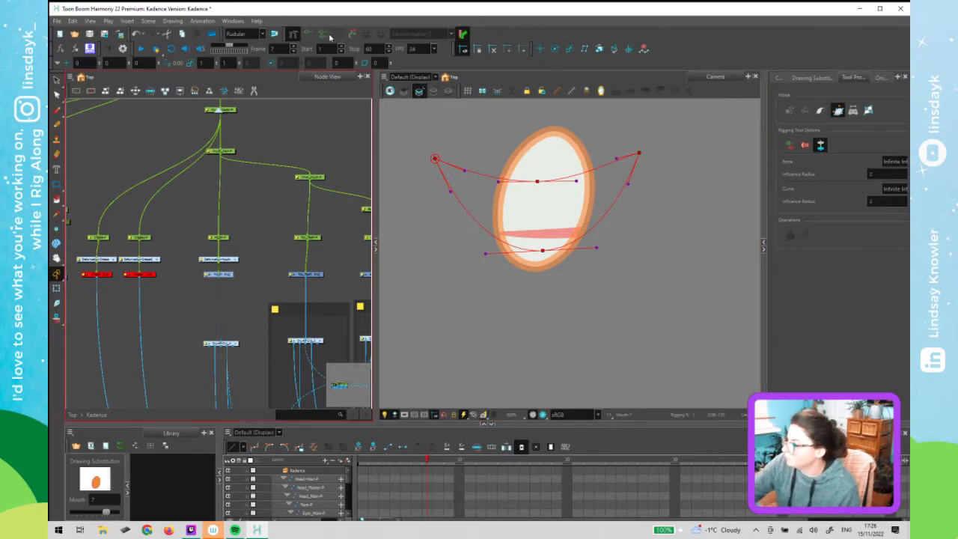
left_click(323, 35)
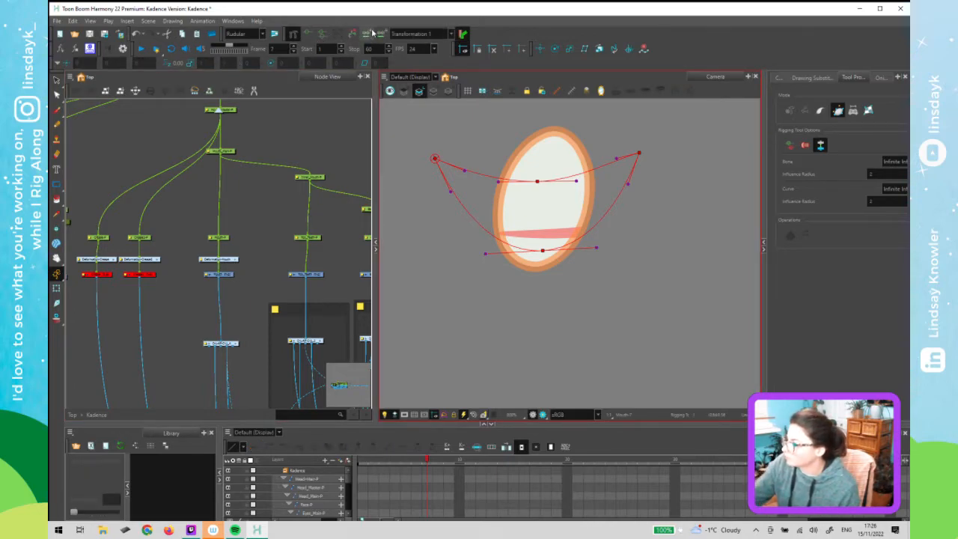
left_click(540, 128)
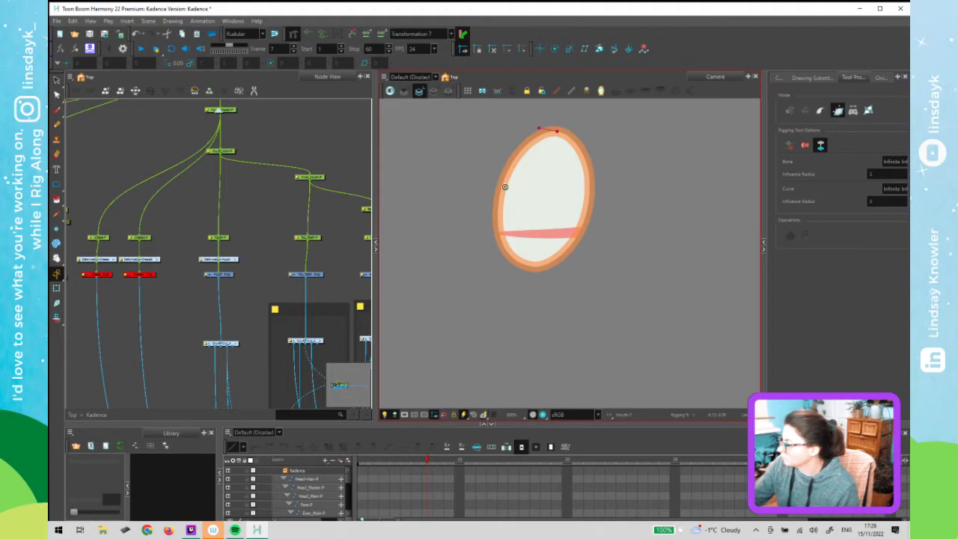
left_click(502, 186)
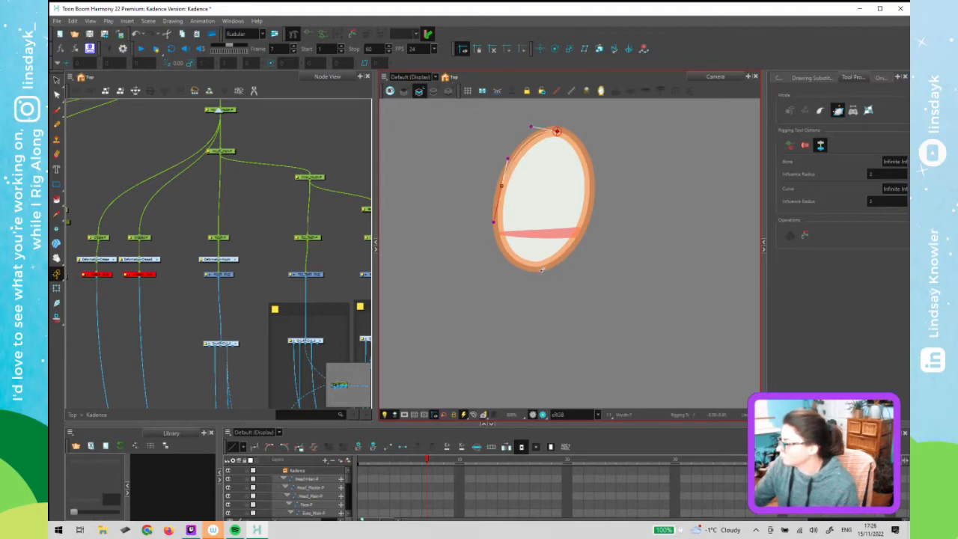
key("ctrl+z")
key("ctrl+z")
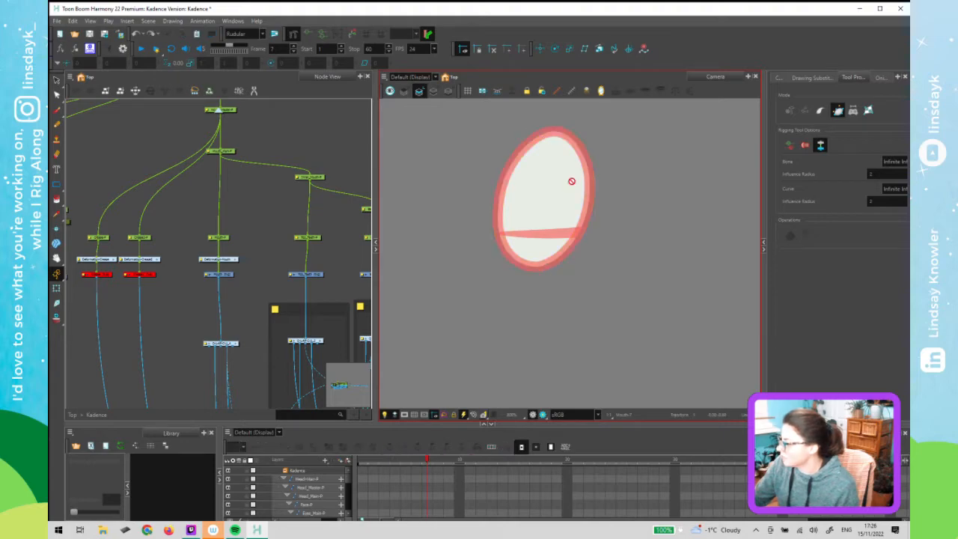
key("ctrl+z")
Place deformation curve points on the left side and at the bottom of the frame 7 mouth oval
left_click(499, 204)
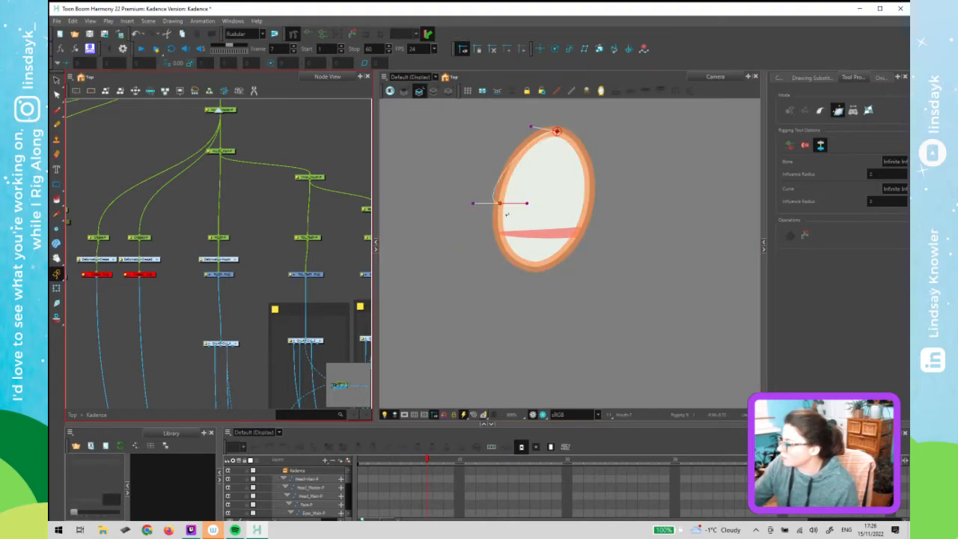
left_click_drag(527, 204, 505, 231)
key("ctrl+z")
left_click(500, 203)
left_click(498, 214)
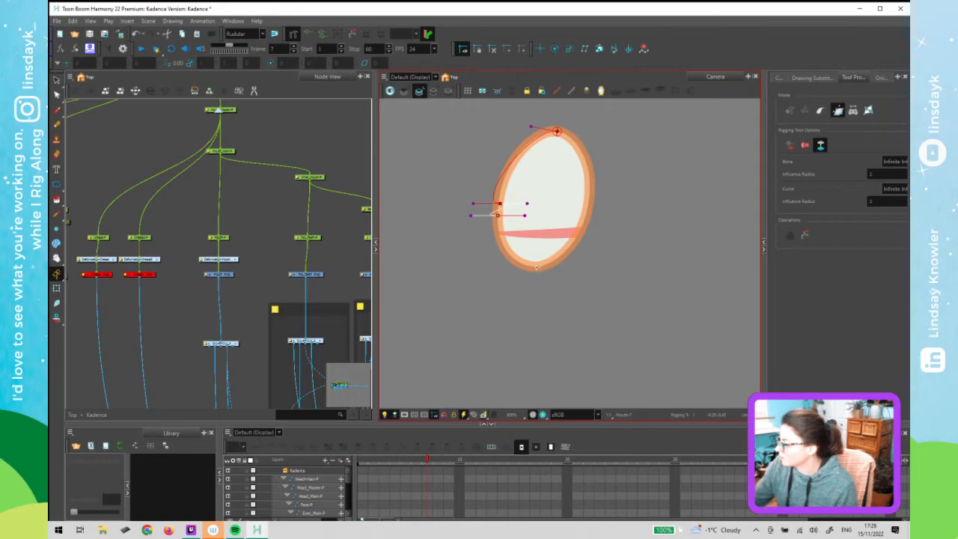
left_click(537, 266)
Complete the frame 7 curve around the oval's top and right side, angling the handles along the outline
left_click(556, 131)
left_click_drag(557, 131, 588, 158)
left_click_drag(588, 205, 577, 241)
left_click_drag(588, 206, 591, 204)
left_click_drag(500, 203, 585, 135)
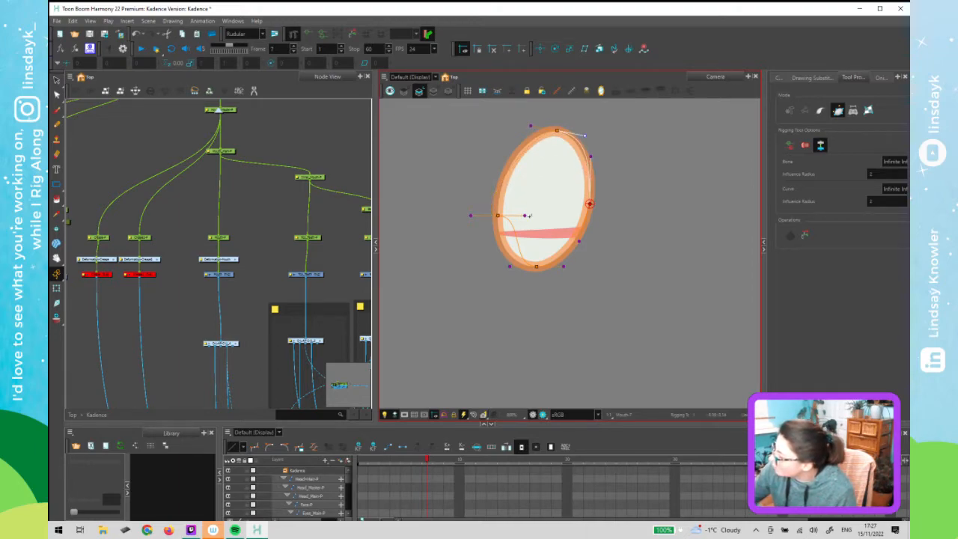
Turn the frame 7 curve's left point handles upright, move that point up, and shift the bottom point slightly left
left_click_drag(524, 216, 500, 165)
left_click(497, 195)
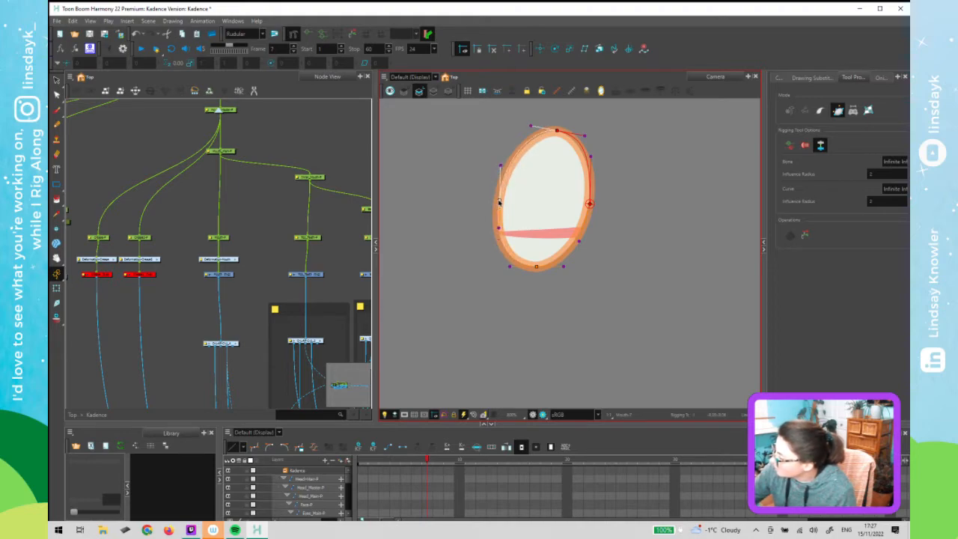
left_click_drag(536, 266, 533, 266)
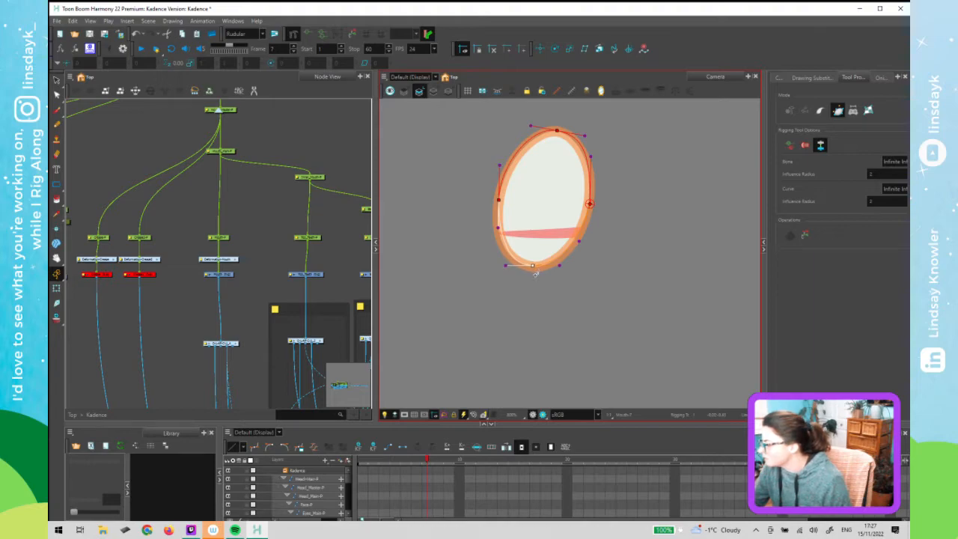
left_click_drag(562, 266, 561, 267)
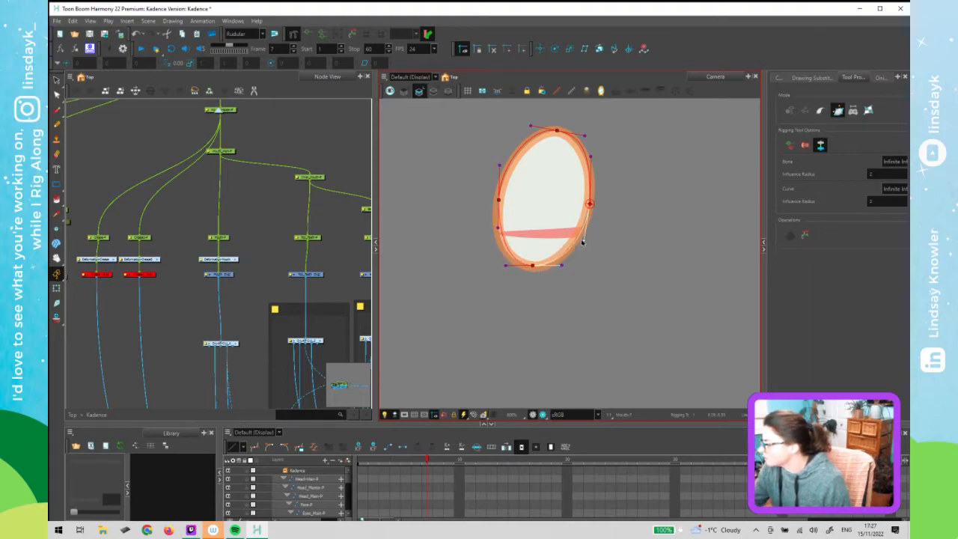
Refine the frame 7 curve's upper right handles, top point and left point handles to follow the oval outline
left_click(593, 163)
left_click_drag(594, 165, 595, 166)
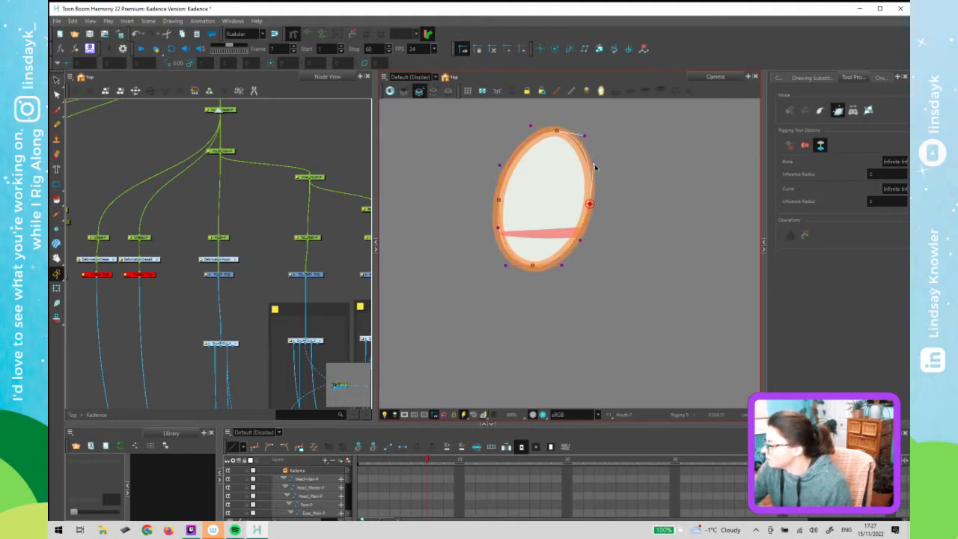
left_click_drag(556, 130, 560, 132)
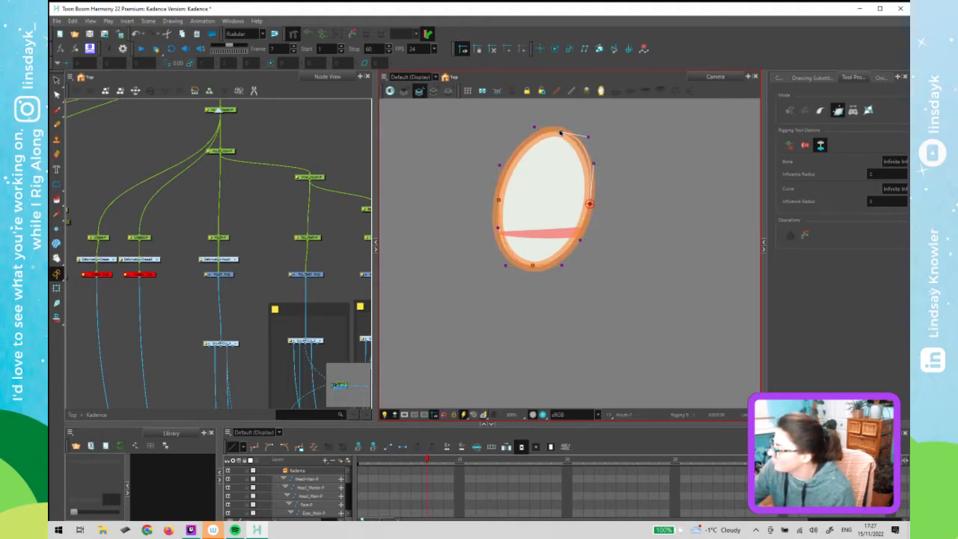
left_click_drag(585, 137, 594, 174)
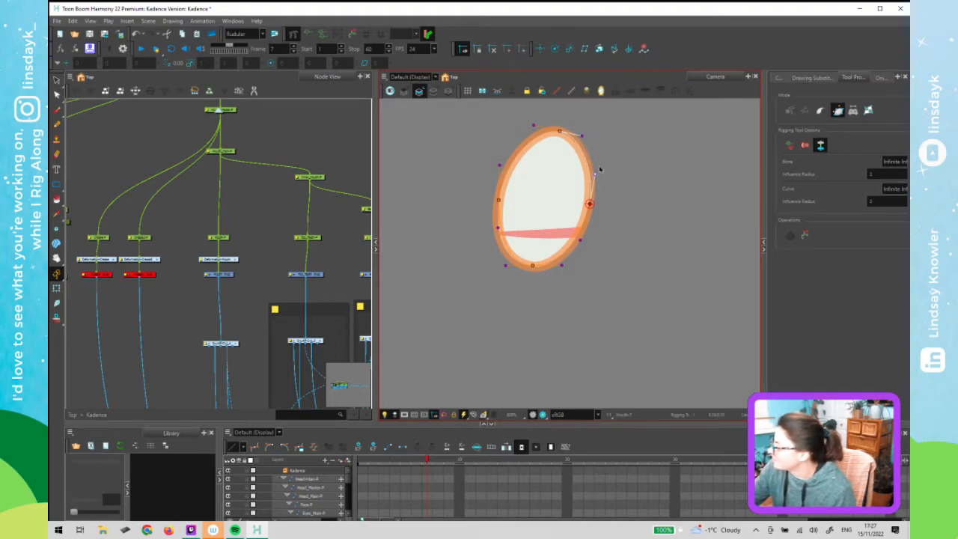
left_click_drag(499, 166, 502, 165)
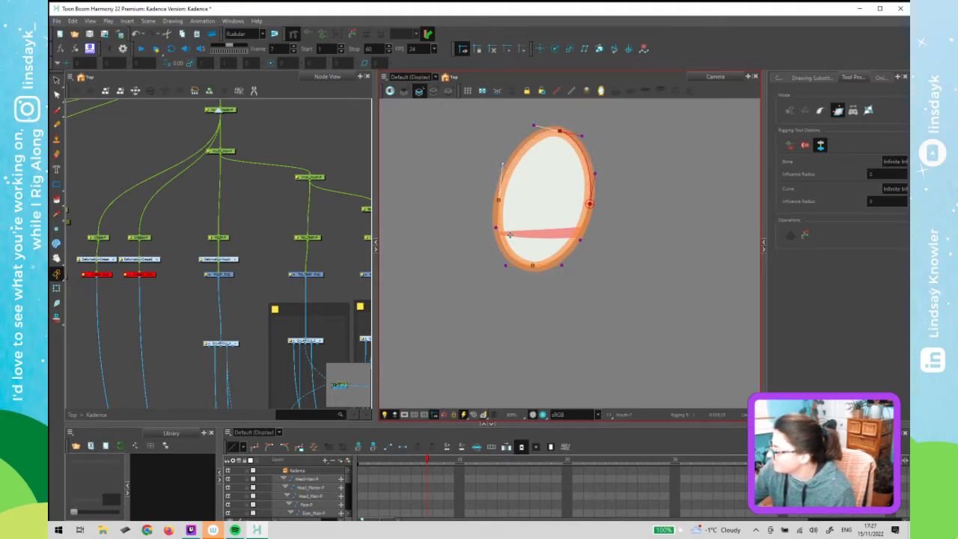
left_click_drag(495, 227, 498, 234)
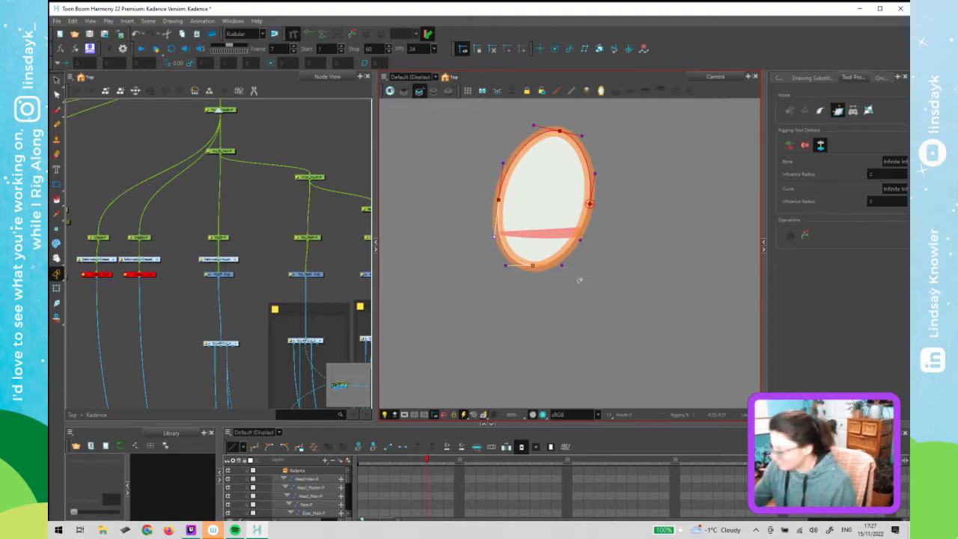
Test the frame 7 deformer with the Transform tool by pulling its right point inward and bending the adjacent handles
key("shift+t")
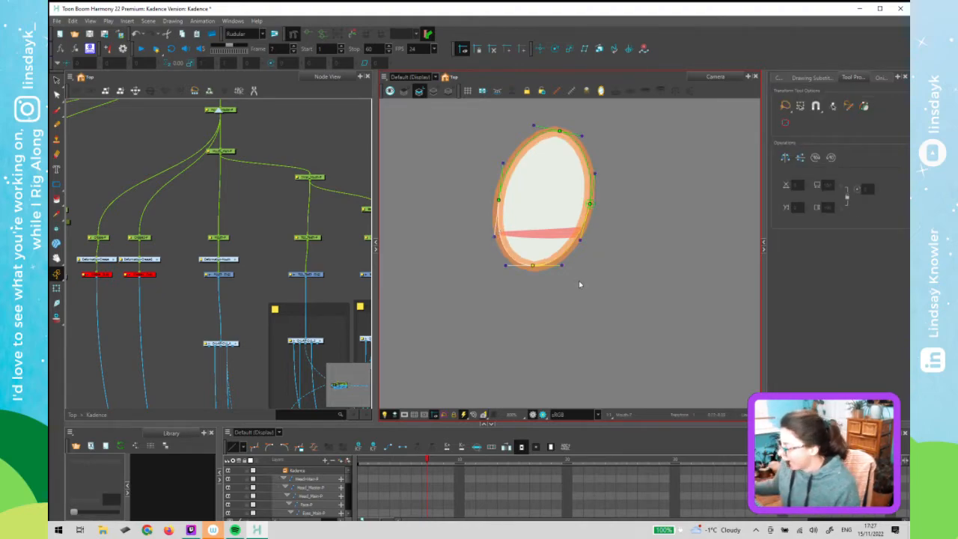
scroll(605, 262, "down", 3)
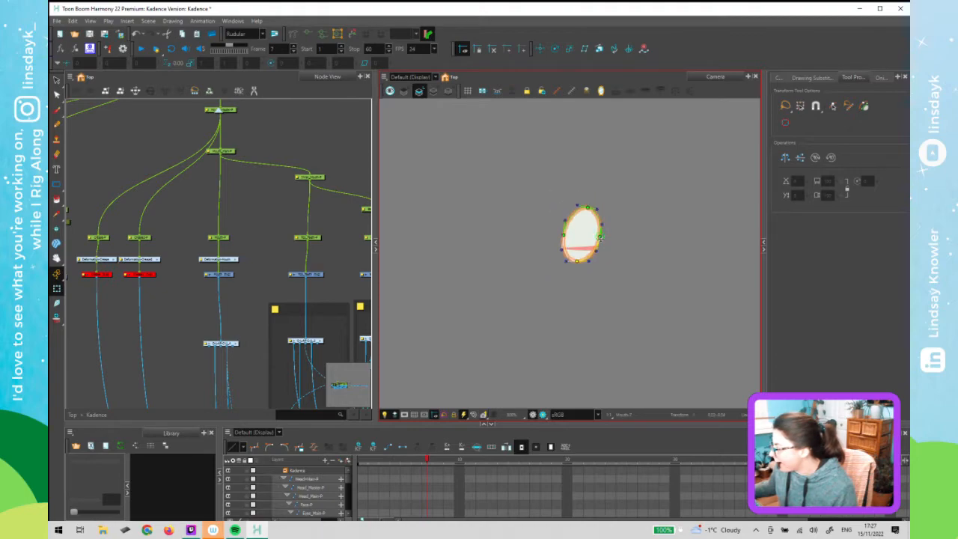
scroll(600, 238, "up", 4)
left_click_drag(602, 237, 559, 236)
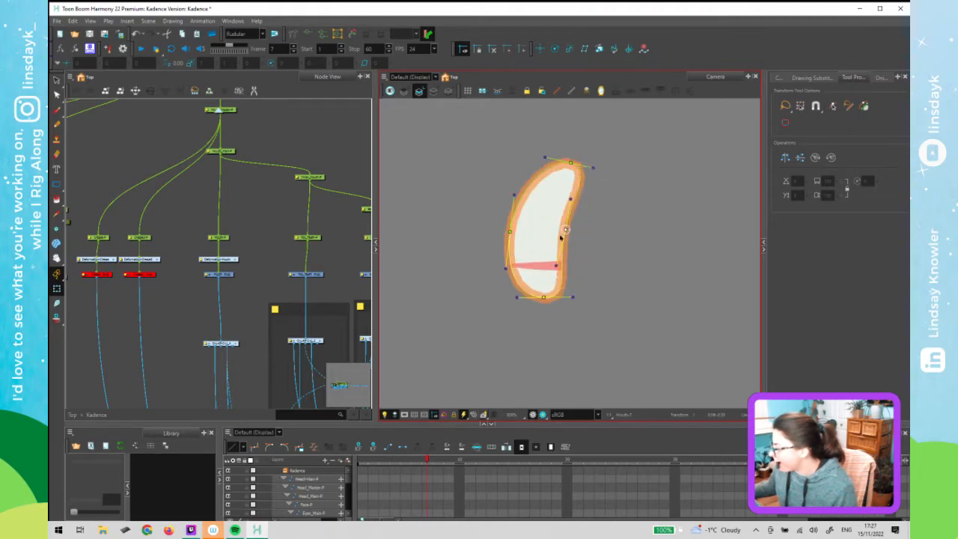
left_click_drag(547, 274, 570, 267)
left_click_drag(563, 208, 580, 209)
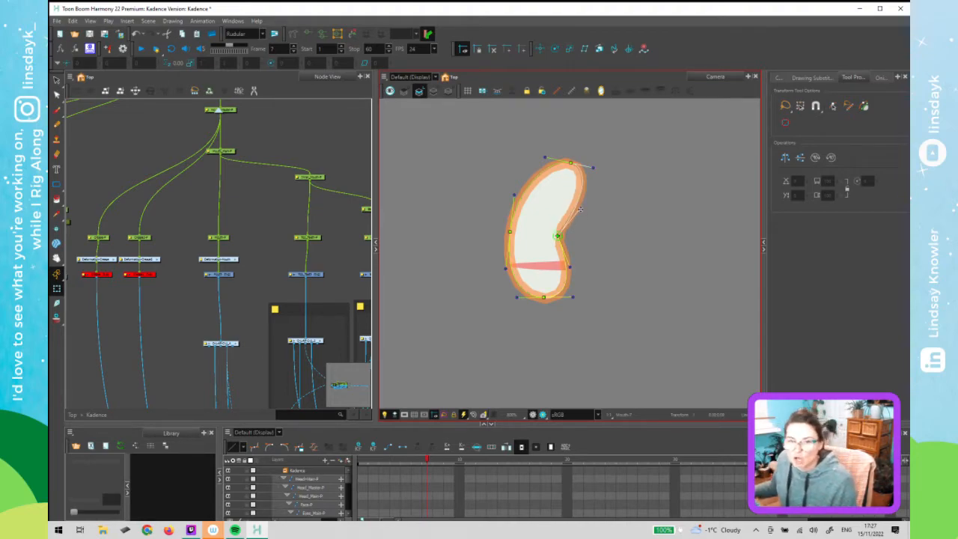
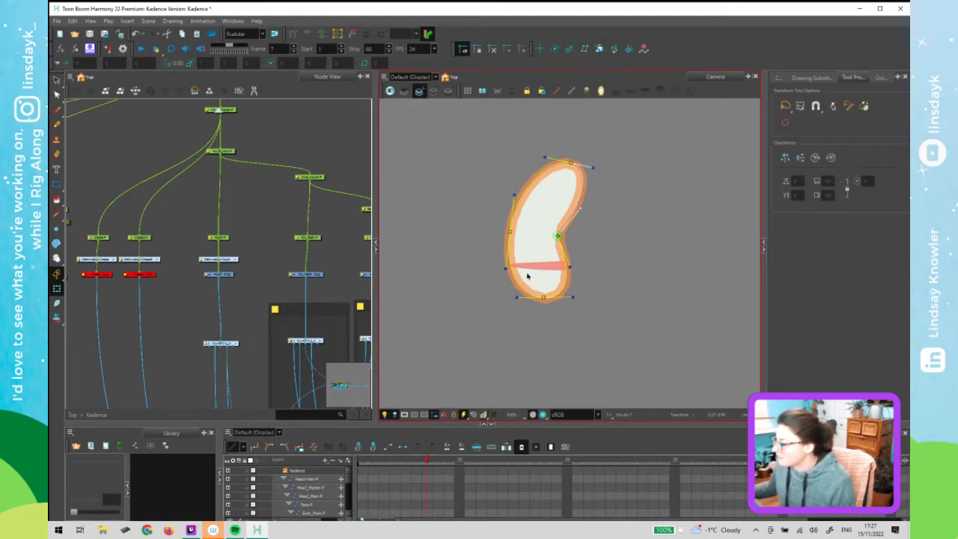
Try bending the lower handles of the frame 7 deformer, then undo all the test deformations
mouse_move(506, 268)
left_mouse_down()
mouse_move(515, 269)
mouse_move(500, 270)
left_mouse_up()
key("ctrl+z")
left_click_drag(570, 267, 538, 249)
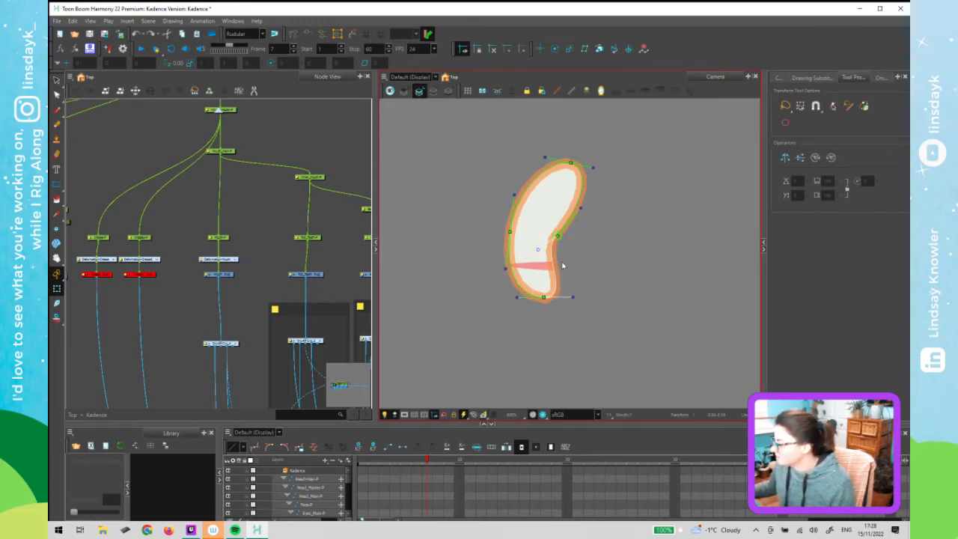
key("ctrl+z")
key("ctrl+z")
key("ctrl+z")
key("ctrl+z")
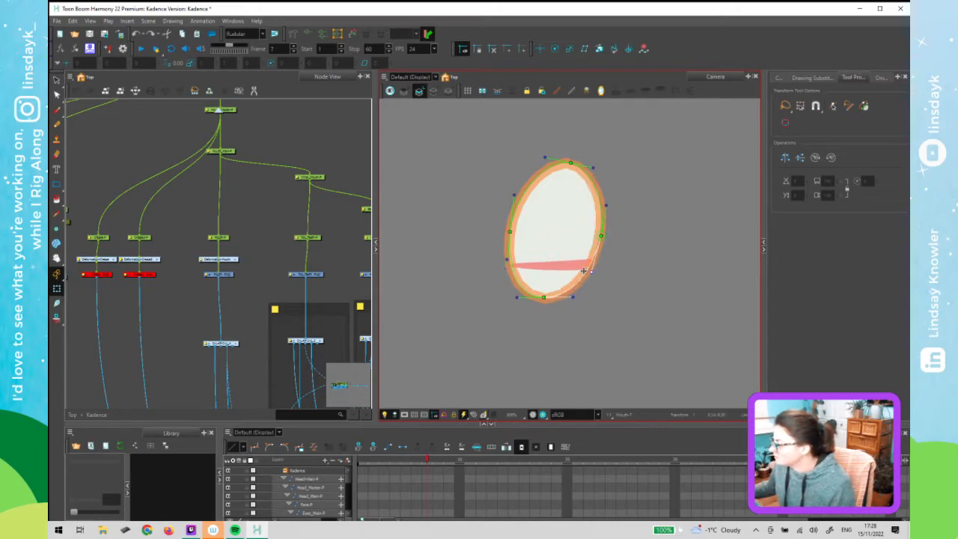
Move to frame 8, select its small oval mouth drawing and create a new deformation chain for it
left_click(223, 257)
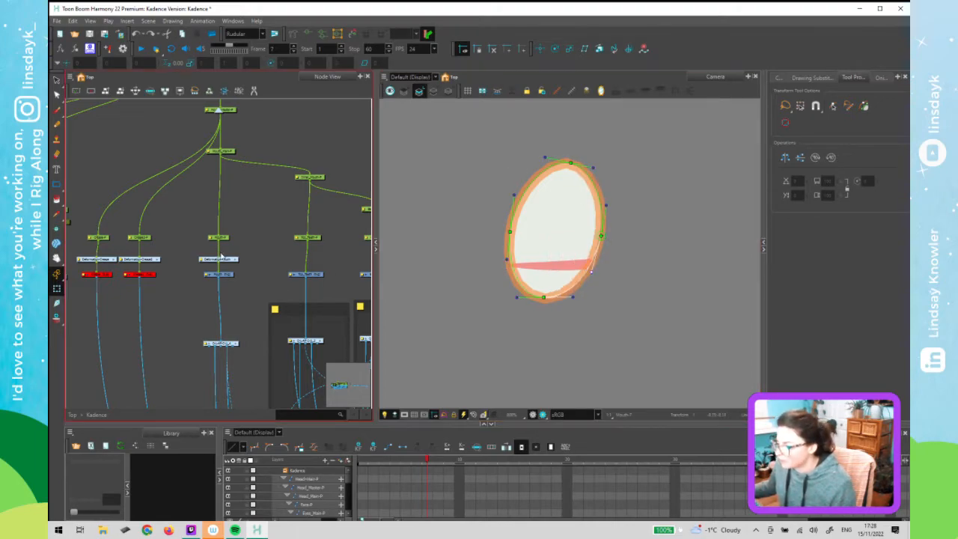
left_click(231, 261)
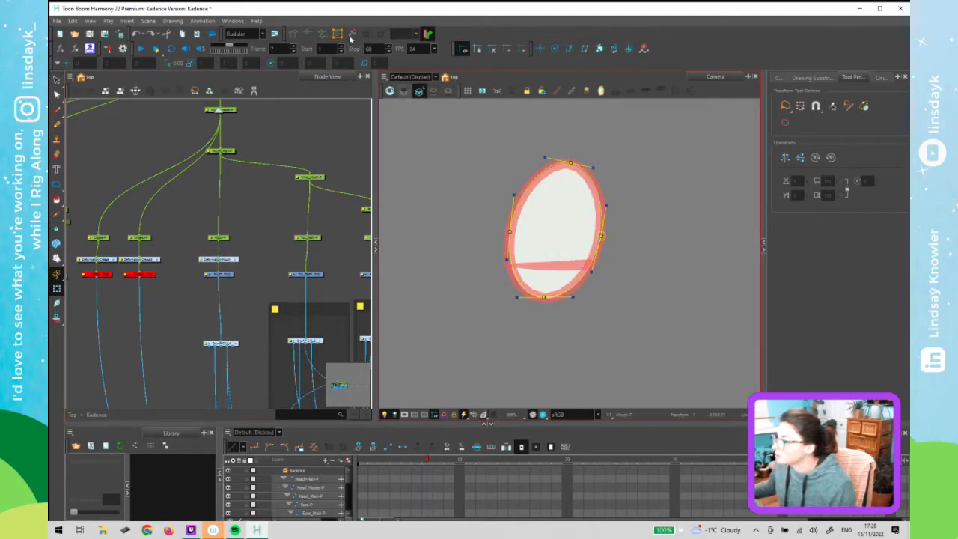
left_click(441, 462)
left_click(441, 460)
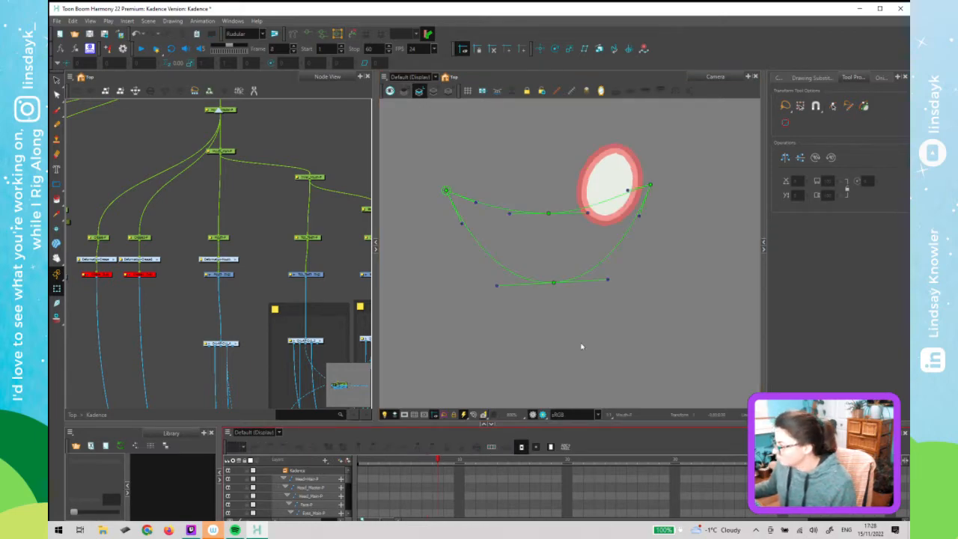
left_click(620, 149)
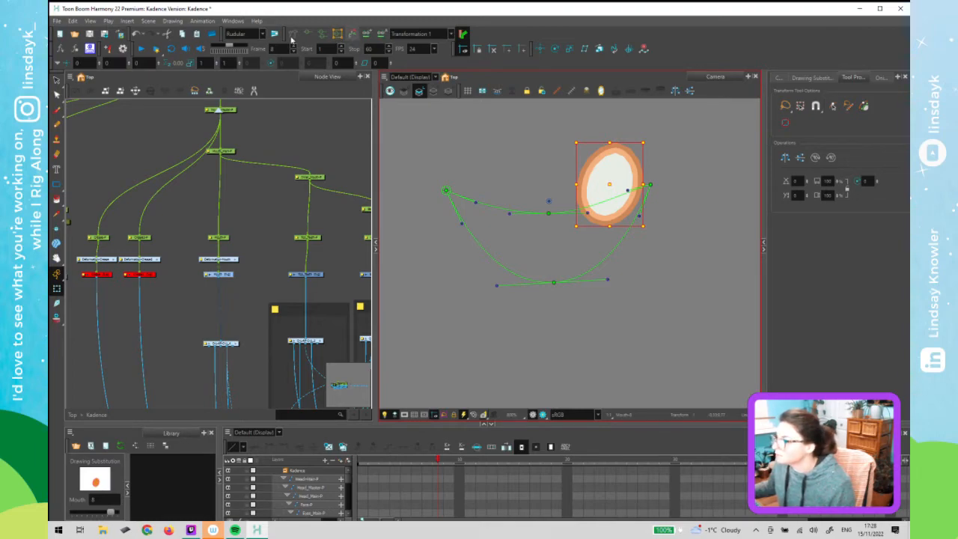
left_click(293, 34)
left_click(366, 36)
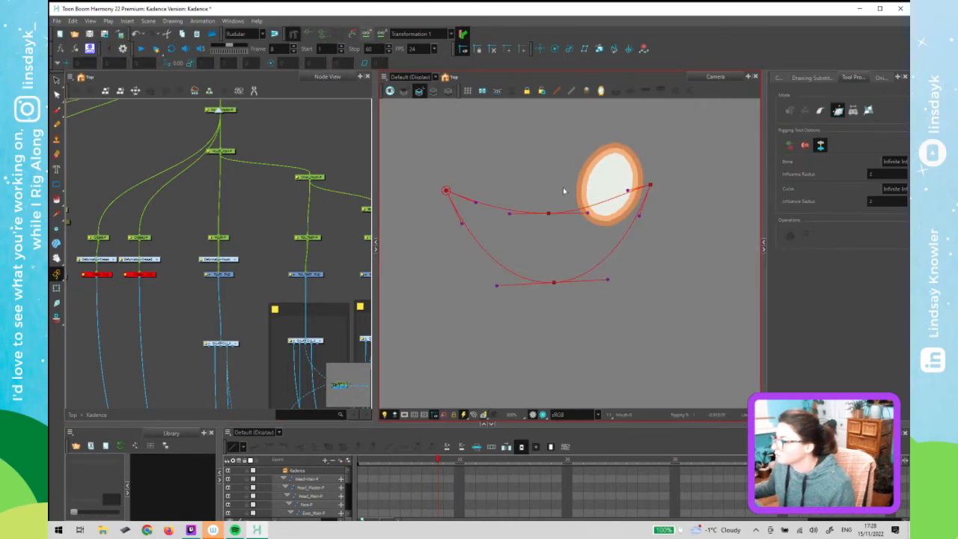
key("shift+c")
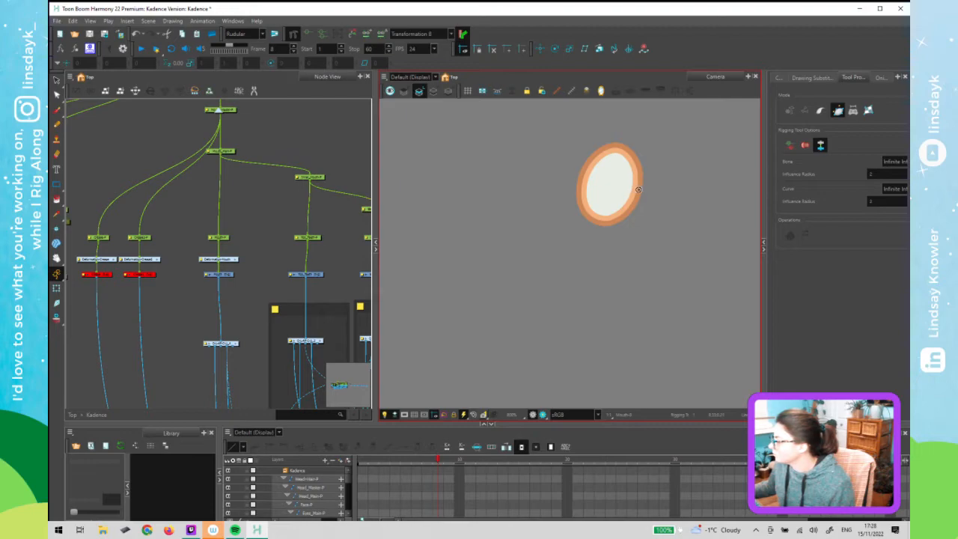
Draw a closed deformation curve around the frame 8 mouth oval with points at its right, top, left and bottom
left_click_drag(638, 177, 643, 152)
left_click_drag(583, 179, 584, 163)
left_click_drag(604, 220, 590, 220)
left_click_drag(638, 197, 639, 204)
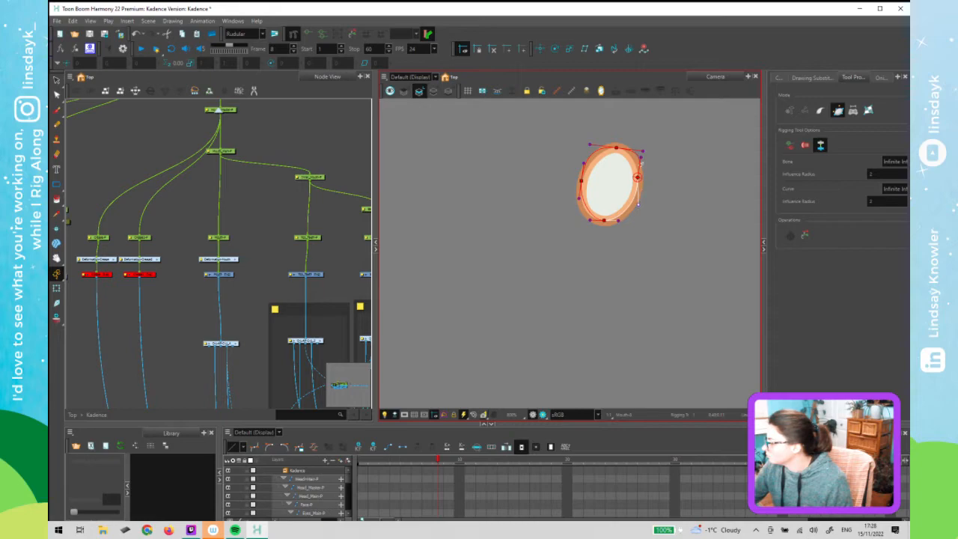
Adjust the frame 8 curve's right point and handles, and reposition the bottom point and handle along the outline
left_click_drag(641, 158, 634, 159)
left_click(637, 179)
left_click_drag(640, 209, 600, 221)
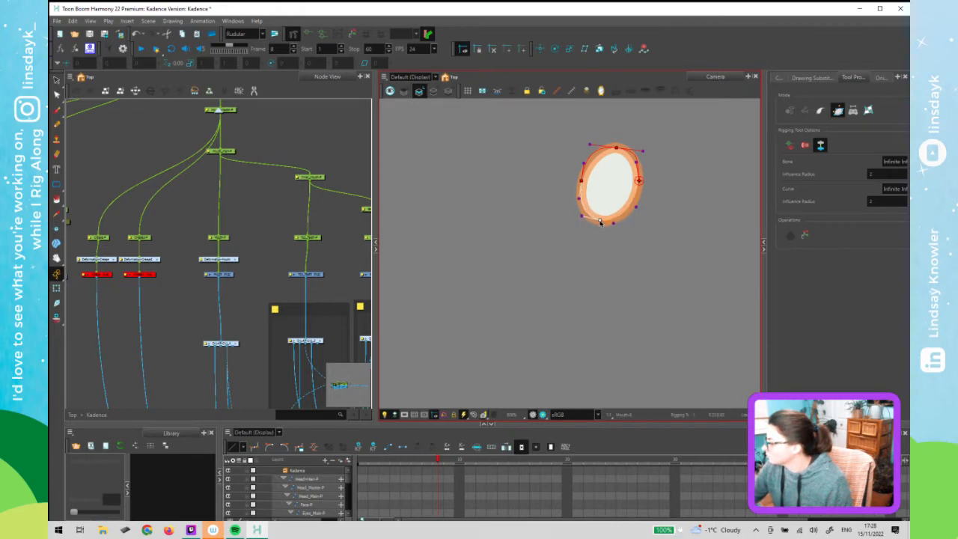
left_click(613, 225)
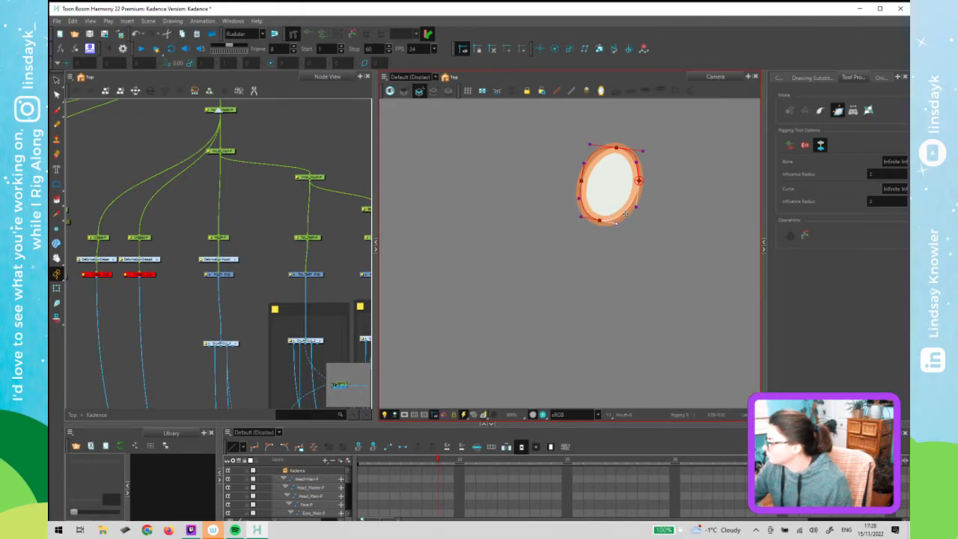
Shorten the frame 8 curve's top handles and nudge its left point to fit the oval outline
left_click_drag(642, 152, 601, 148)
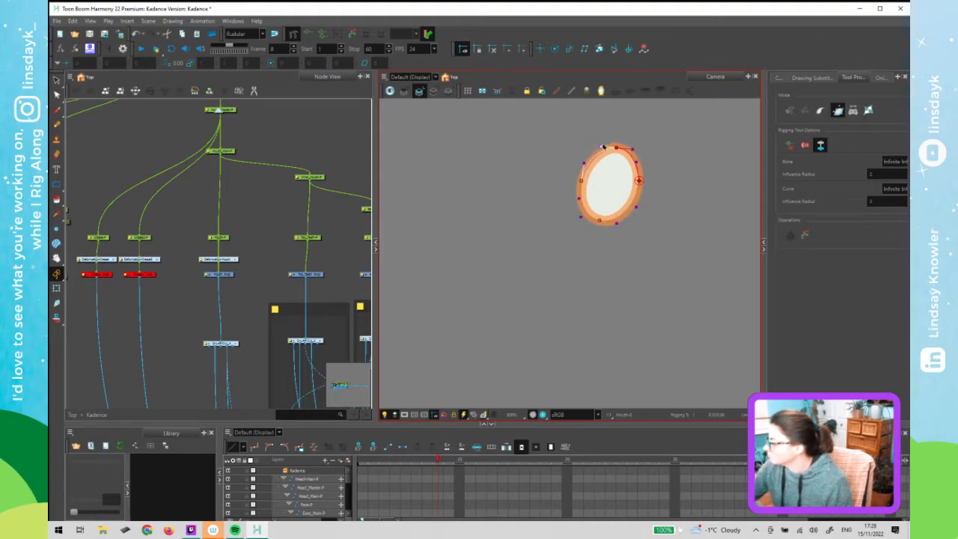
left_click(633, 151)
left_click_drag(584, 164, 583, 180)
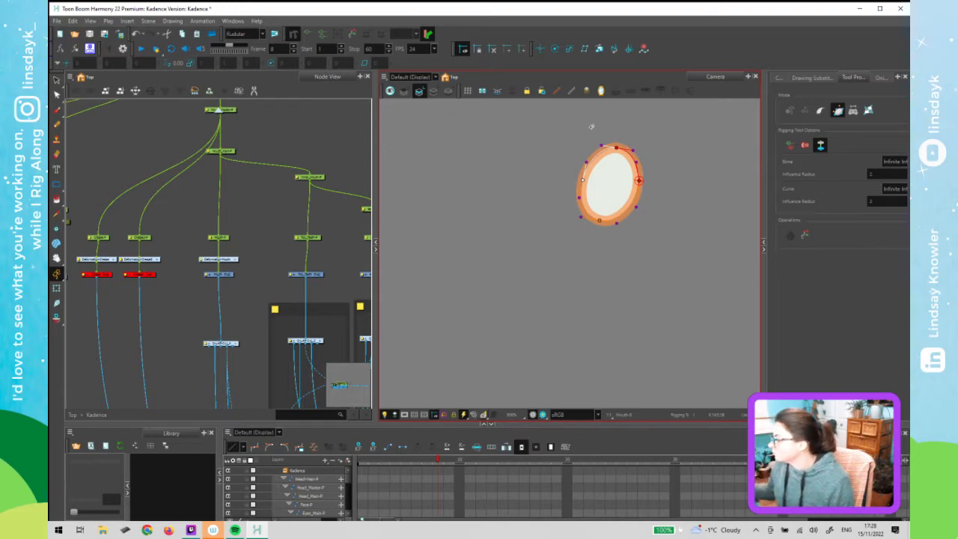
Fine-tune the frame 8 curve by nudging its top, bottom and right points and their handles onto the oval outline
scroll(632, 151, "up", 2)
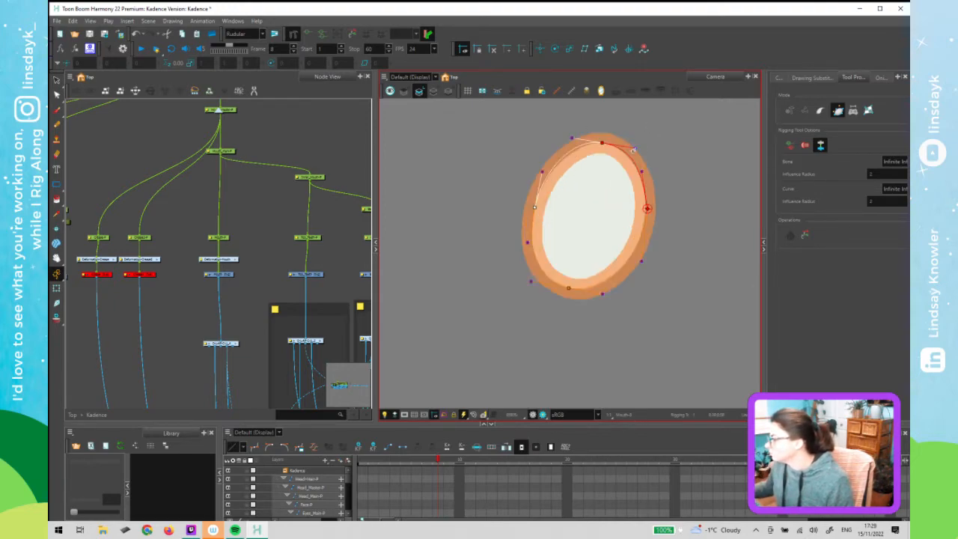
scroll(632, 151, "up", 1)
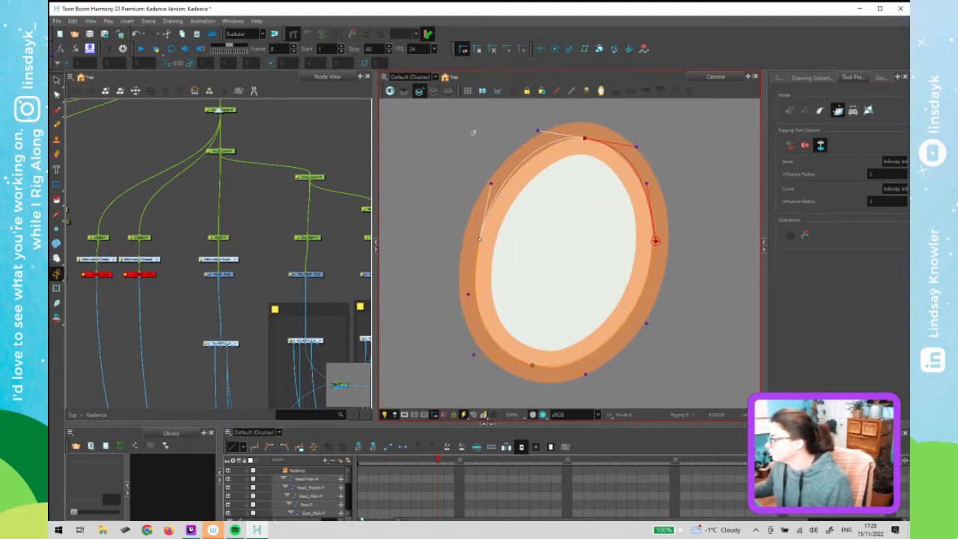
left_click_drag(544, 130, 547, 132)
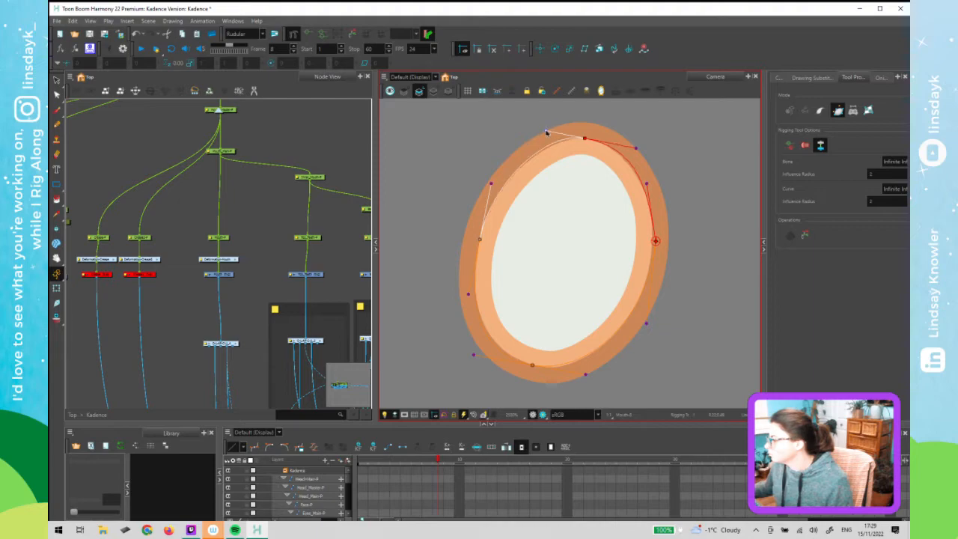
left_click_drag(637, 148, 589, 141)
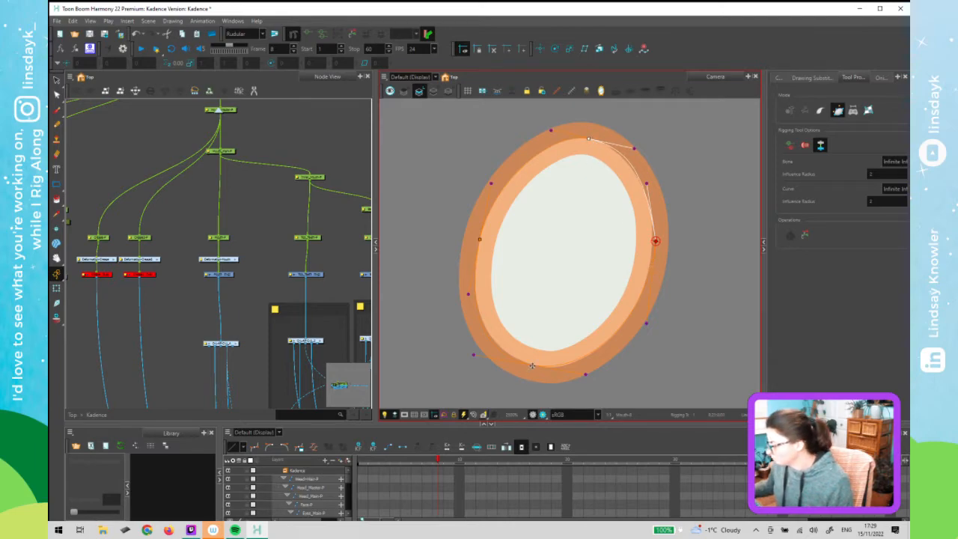
left_click_drag(534, 365, 536, 367)
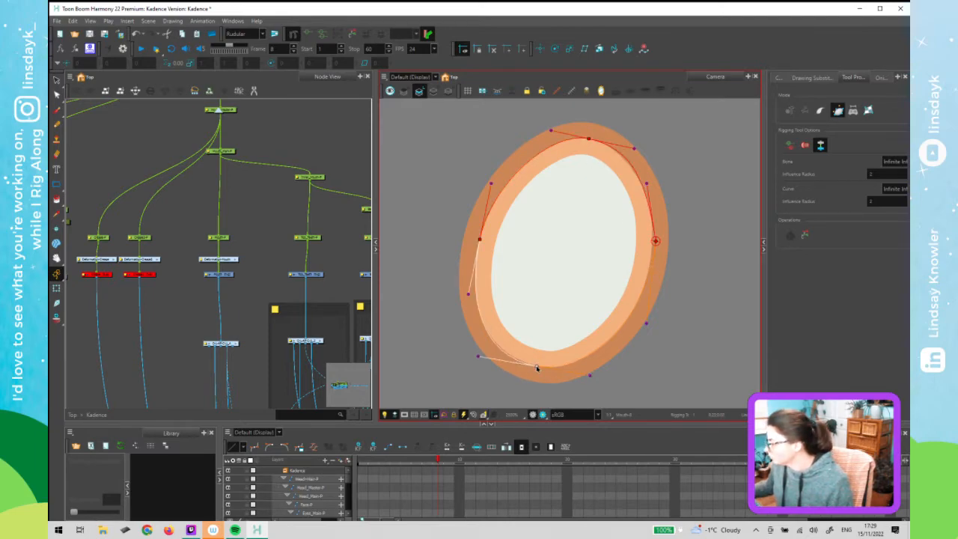
left_click_drag(657, 244, 654, 243)
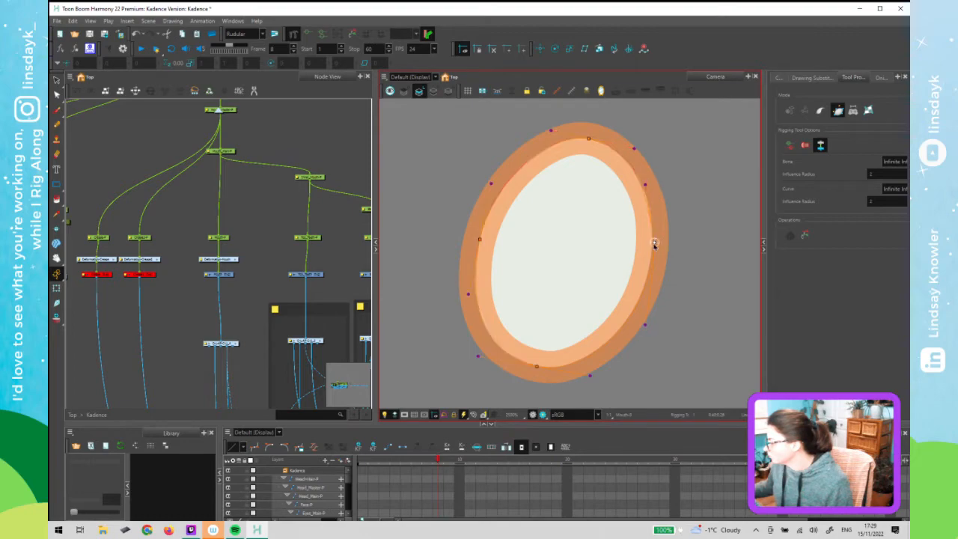
left_click_drag(655, 187, 654, 190)
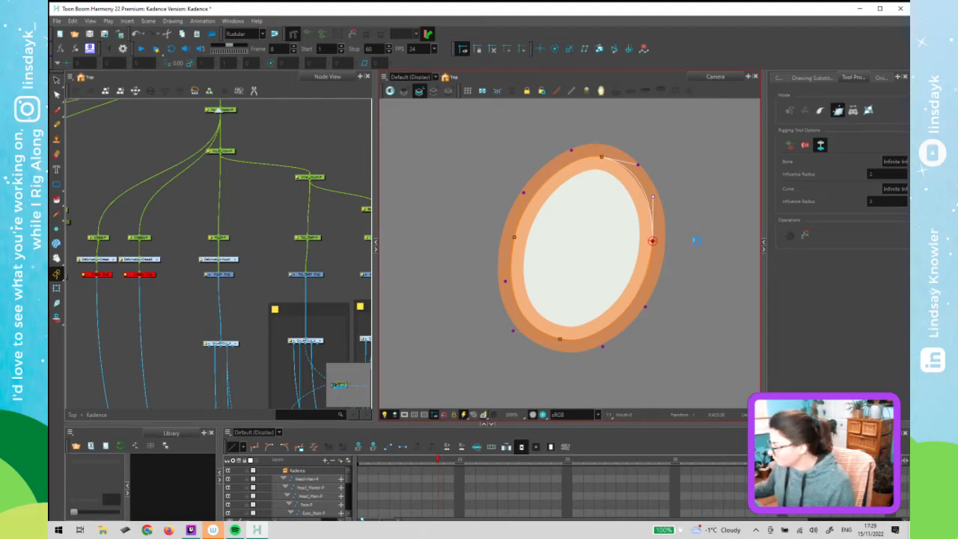
Step back through the rigged mouth drawings from frame 8 to frame 1
key("period")
key("comma")
key("comma")
key("comma")
key("comma")
key("comma")
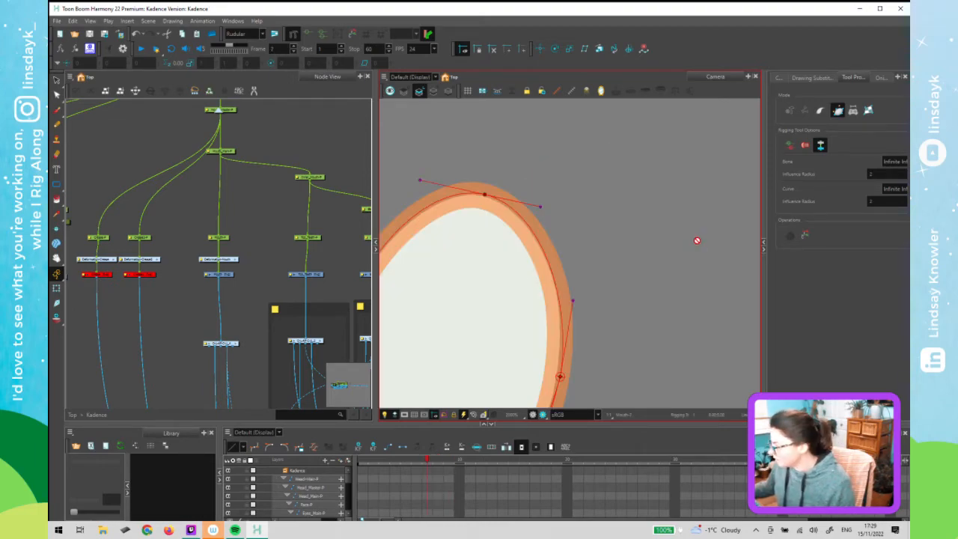
key("comma")
key("comma")
key("comma")
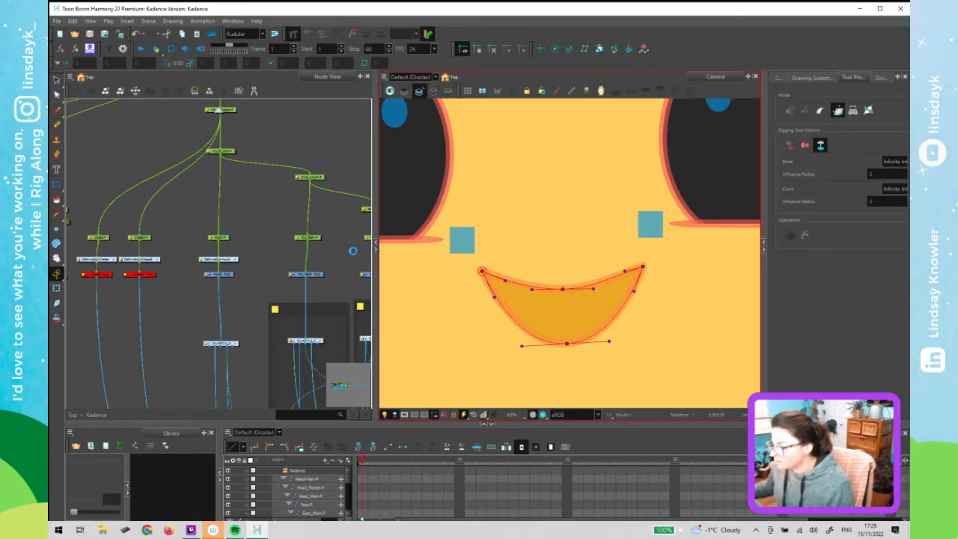
Disable the finished mouth and crease drawing nodes so their artwork is hidden while rigging the teeth
left_click(230, 276)
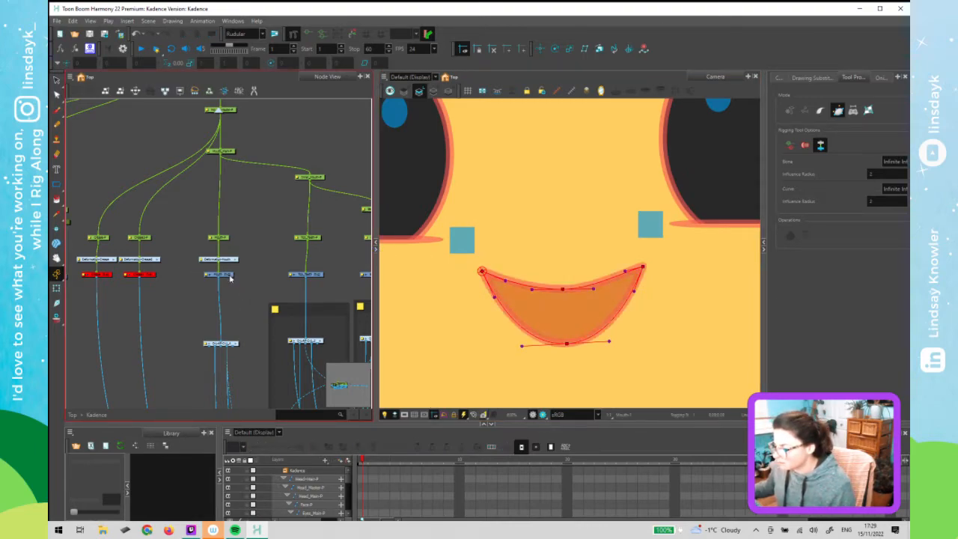
left_click(250, 276)
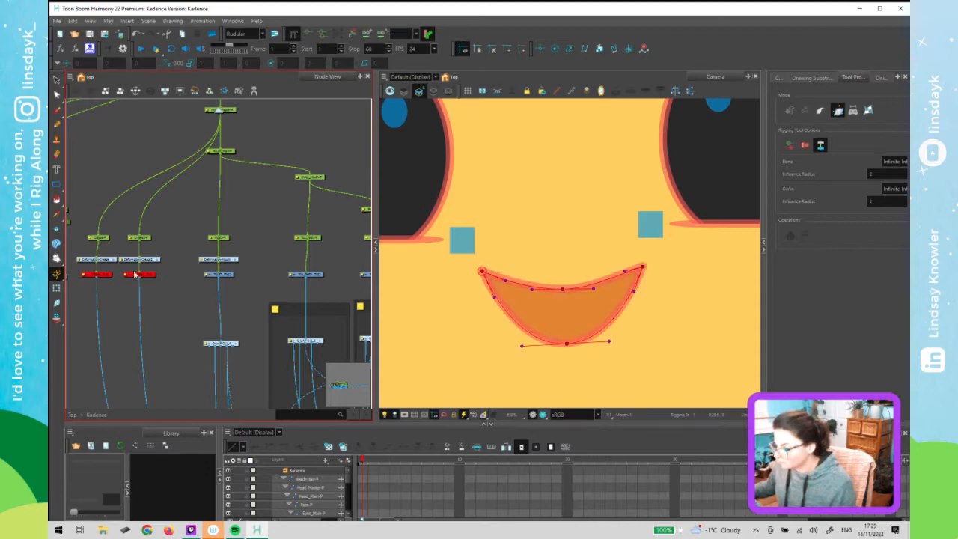
left_click_drag(103, 290, 261, 247)
key("a")
left_click(256, 274)
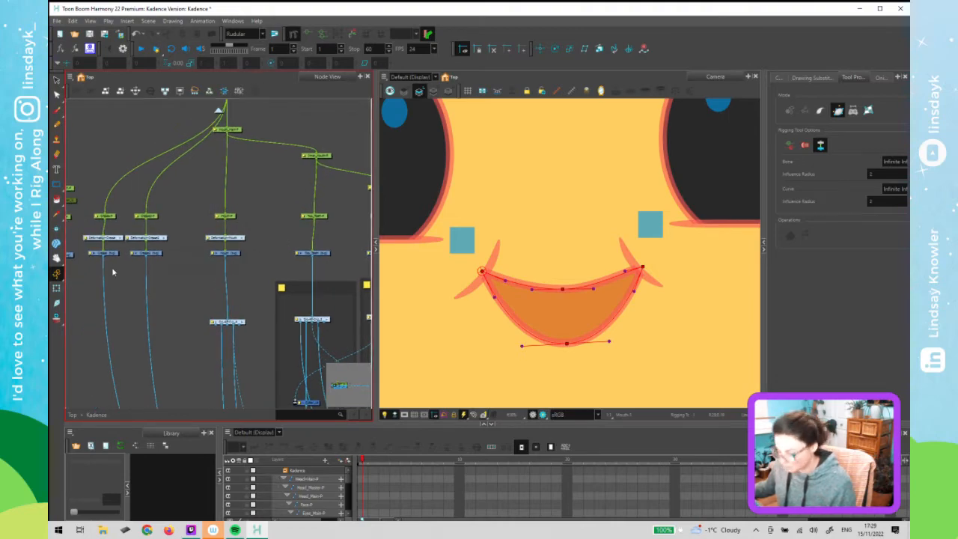
key("d")
left_click_drag(111, 268, 54, 261)
left_click(293, 262)
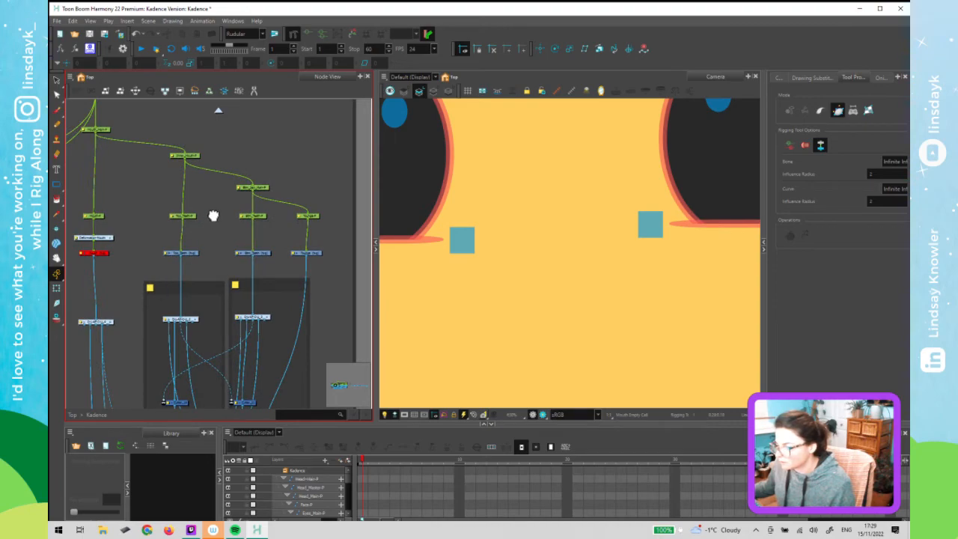
Paste a composite node beside the mouth nodes and connect its output to the composite at the bottom of the network
left_click_drag(213, 215, 265, 143)
key("ctrl+v")
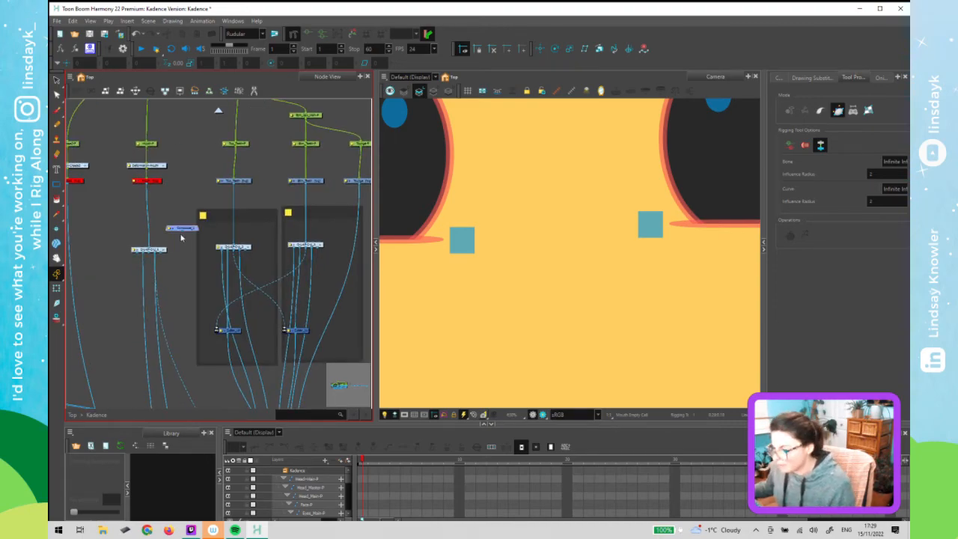
left_click_drag(182, 231, 214, 393)
scroll(204, 349, "down", 4)
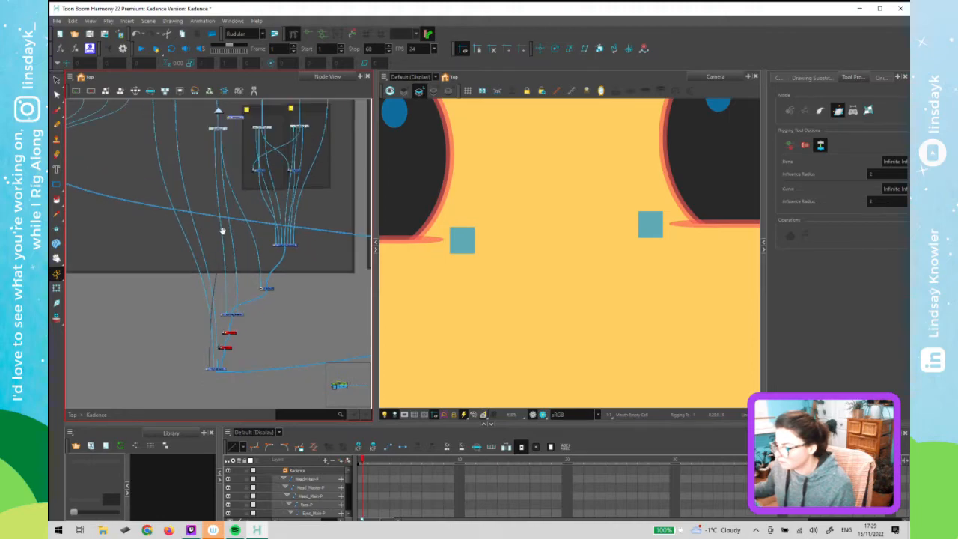
left_click_drag(230, 336, 231, 399)
left_click_drag(274, 206, 267, 287)
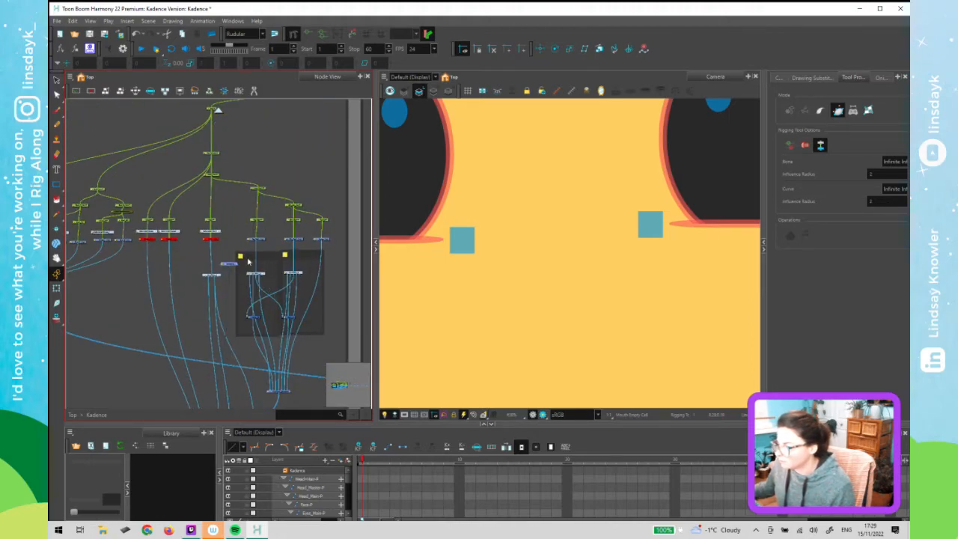
Connect the Top_Teeth drawing to the new composite and set its drawing substitution to 1
scroll(247, 260, "up", 4)
left_click_drag(267, 213, 193, 274)
key("ctrl+z")
left_click(565, 269)
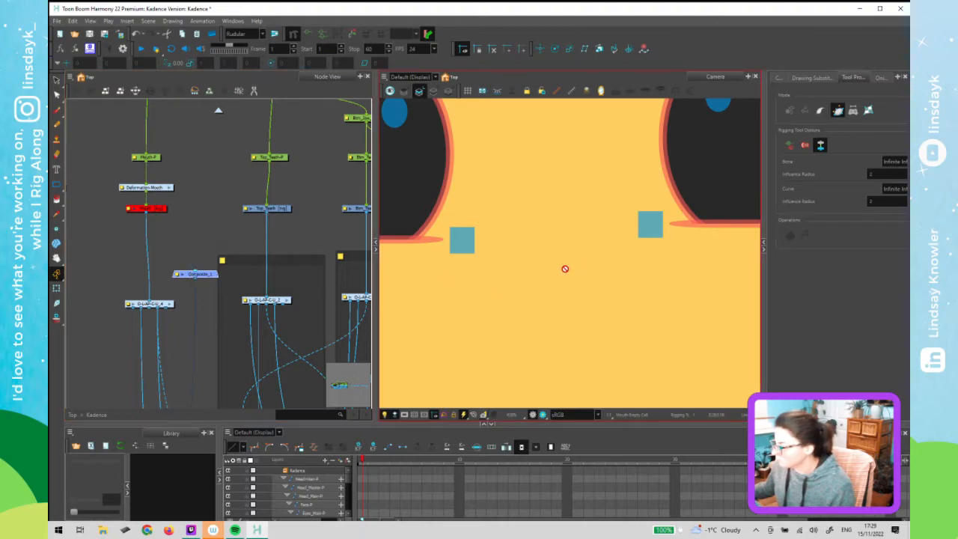
left_click(278, 211)
left_click(115, 511)
left_click_drag(112, 513, 95, 512)
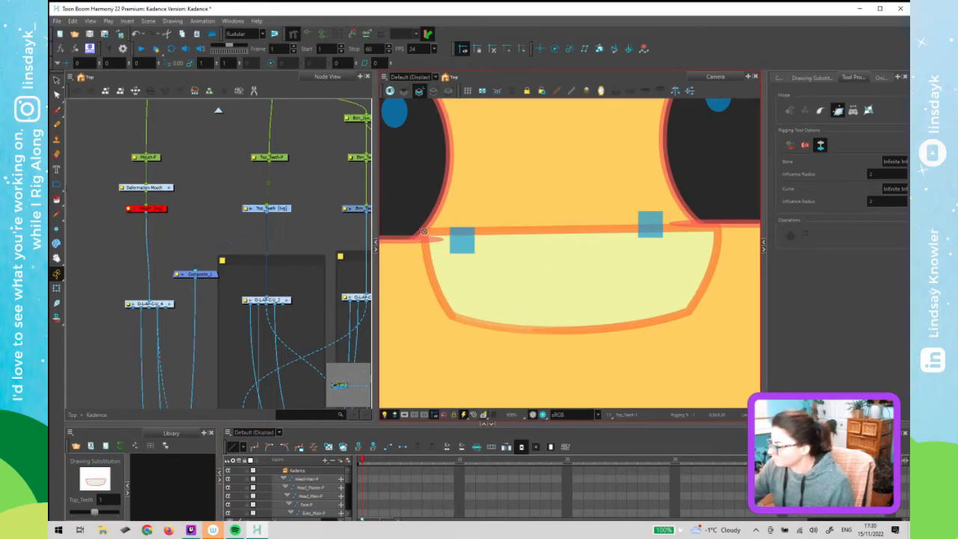
Start a deformation curve on Top_Teeth drawing 1 with points at its upper-left corner, lower-left corner and bottom middle
left_click_drag(425, 232, 428, 250)
left_click_drag(451, 317, 438, 293)
left_click_drag(684, 312, 536, 332)
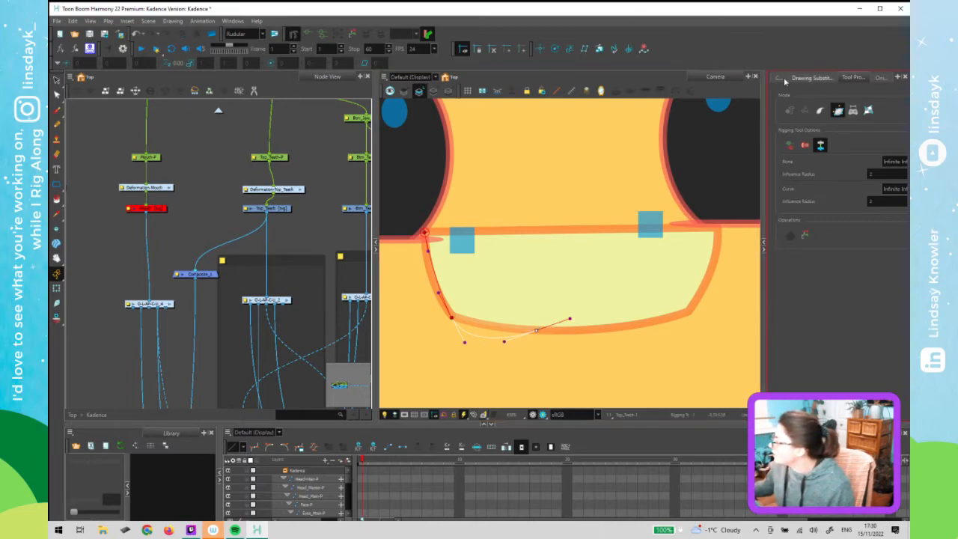
left_click(782, 78)
left_click(540, 330)
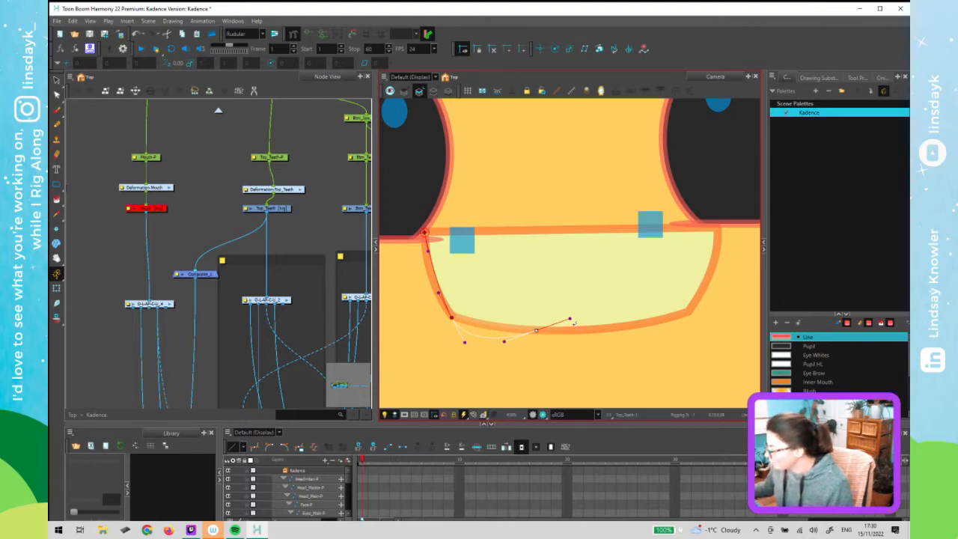
scroll(574, 324, "up", 6)
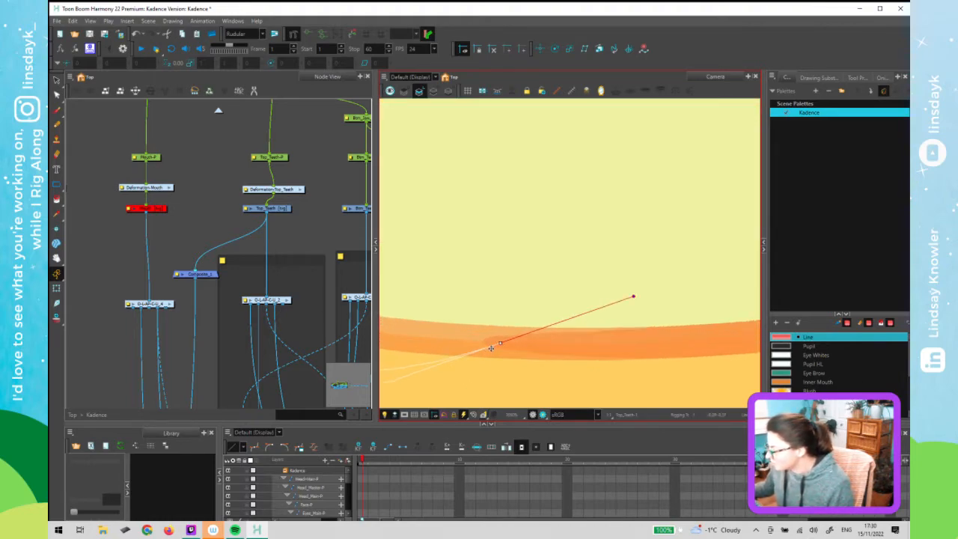
scroll(491, 348, "up", 1)
left_click_drag(501, 344, 488, 342)
scroll(488, 342, "down", 5)
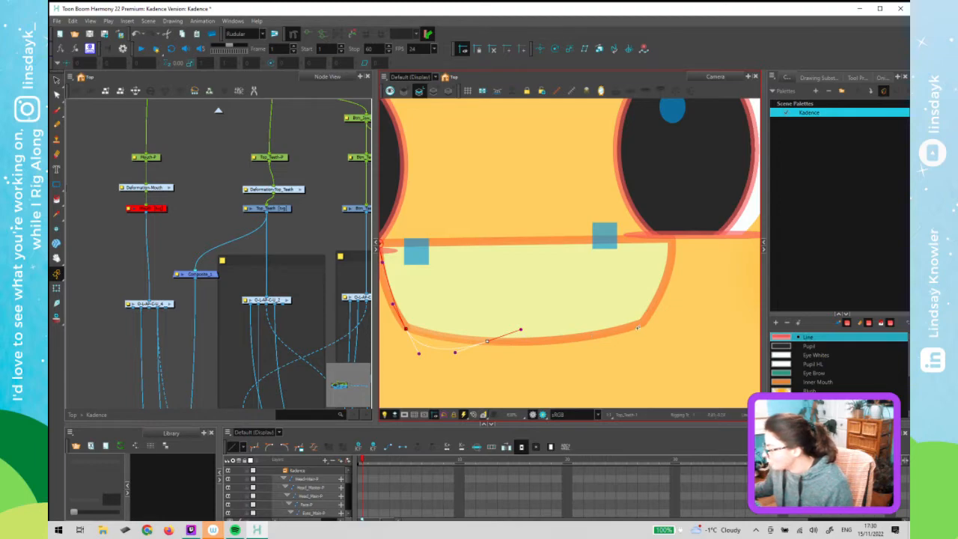
Add curve points at the teeth's lower-right and upper-right corners, and close the curve along the top edge
left_click(637, 327)
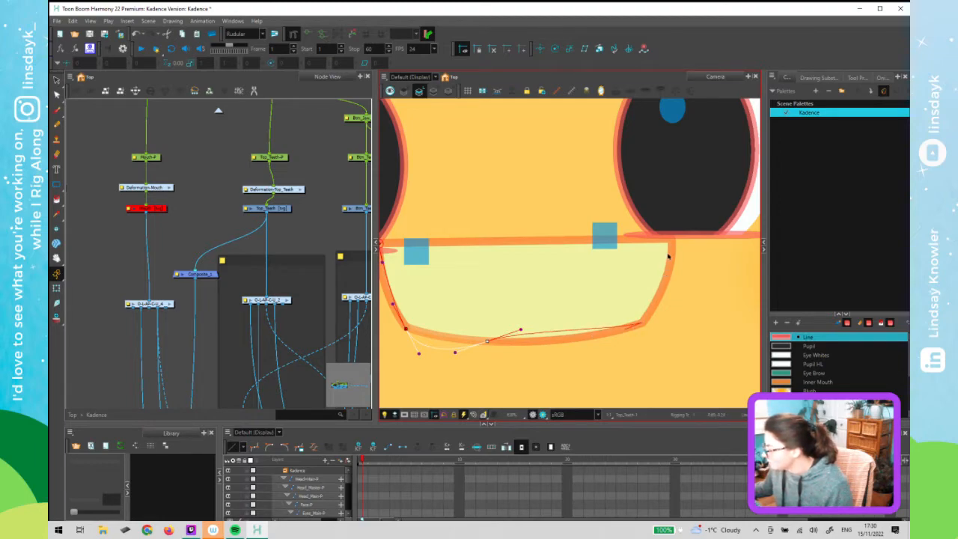
left_click_drag(671, 238, 673, 264)
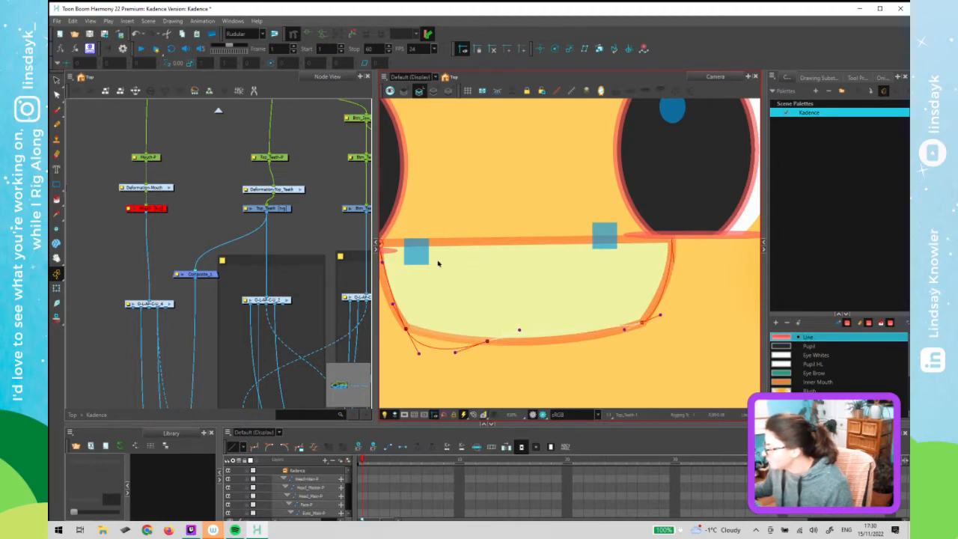
left_click_drag(388, 242, 498, 241)
left_click_drag(719, 212, 642, 238)
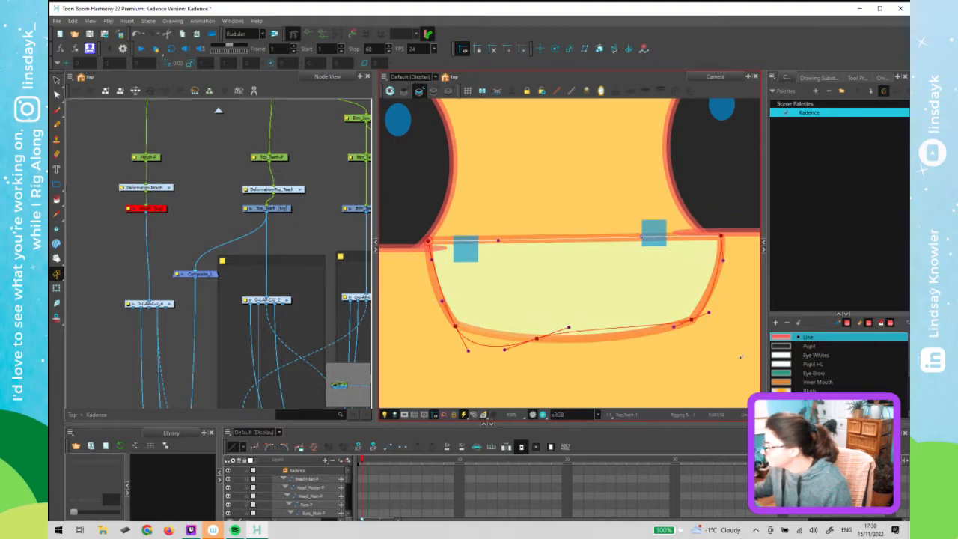
Adjust the Top_Teeth curve's handles at the lower corners, bottom middle and top edge to follow the teeth outline
left_click_drag(708, 313, 706, 305)
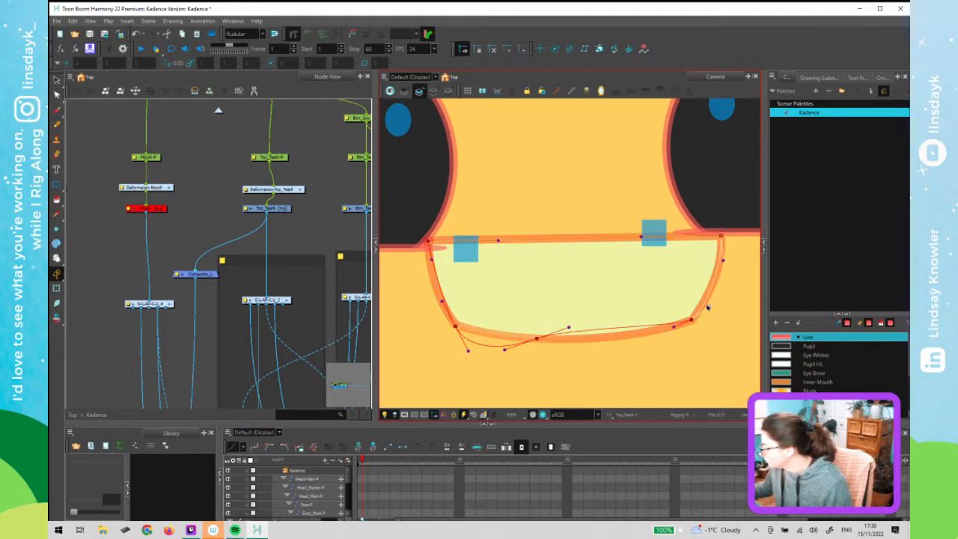
left_click_drag(569, 329, 576, 341)
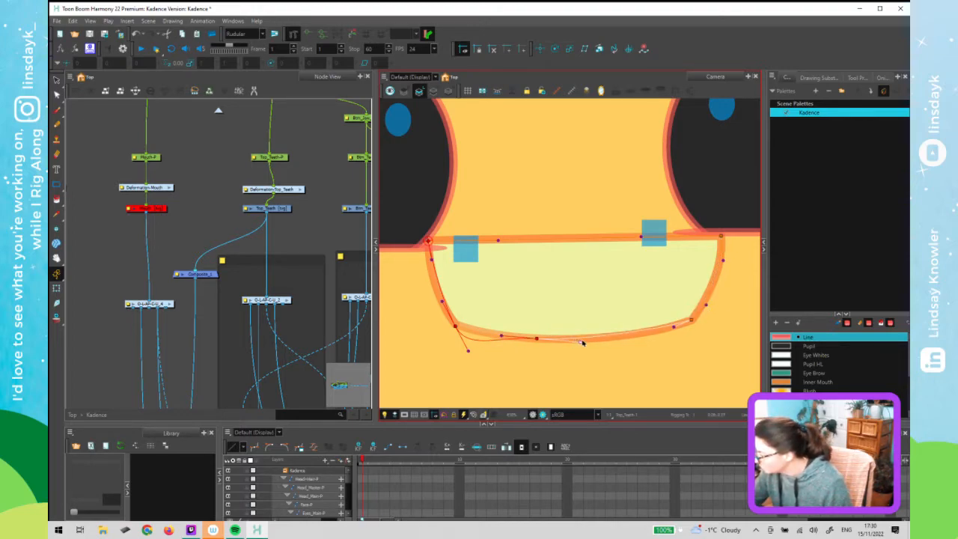
left_click_drag(469, 351, 471, 331)
left_click(455, 326)
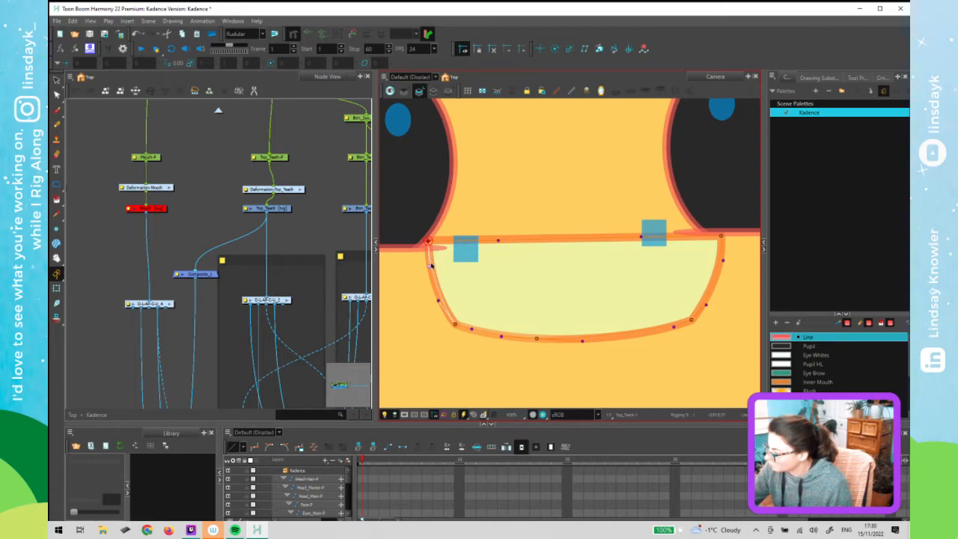
left_click_drag(498, 240, 500, 239)
left_click(673, 328)
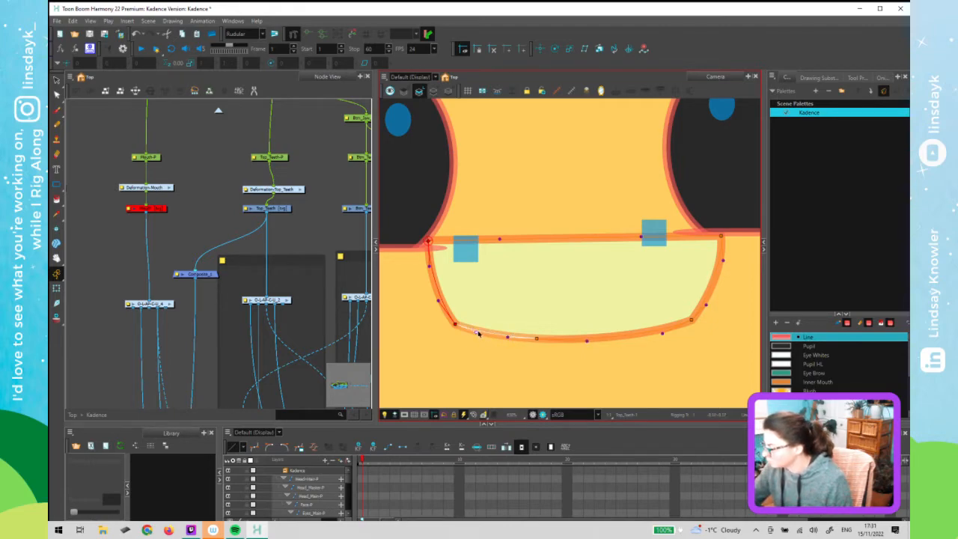
scroll(483, 330, "down", 1)
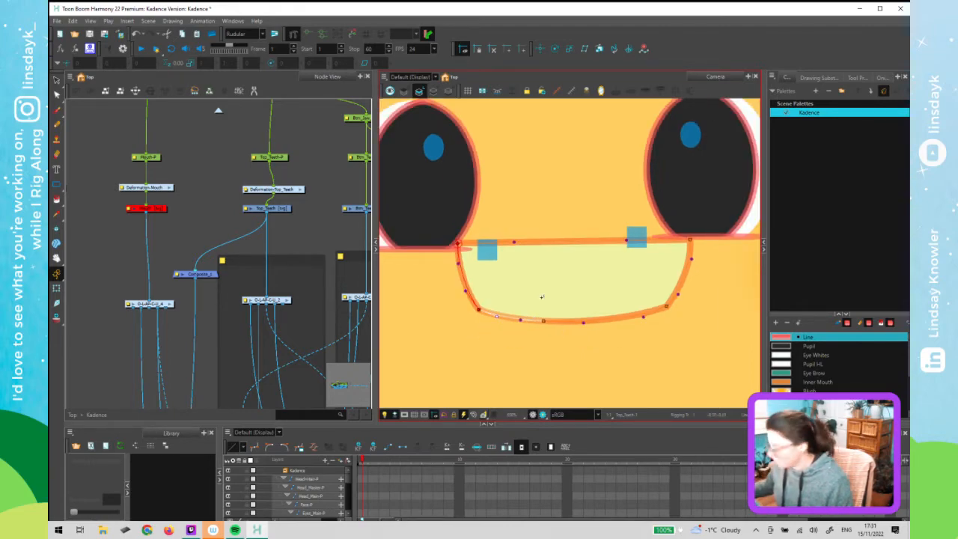
Switch to the Transform tool and disconnect the Top_Teeth drawing from the added composite node
key("shift+t")
left_click(206, 275)
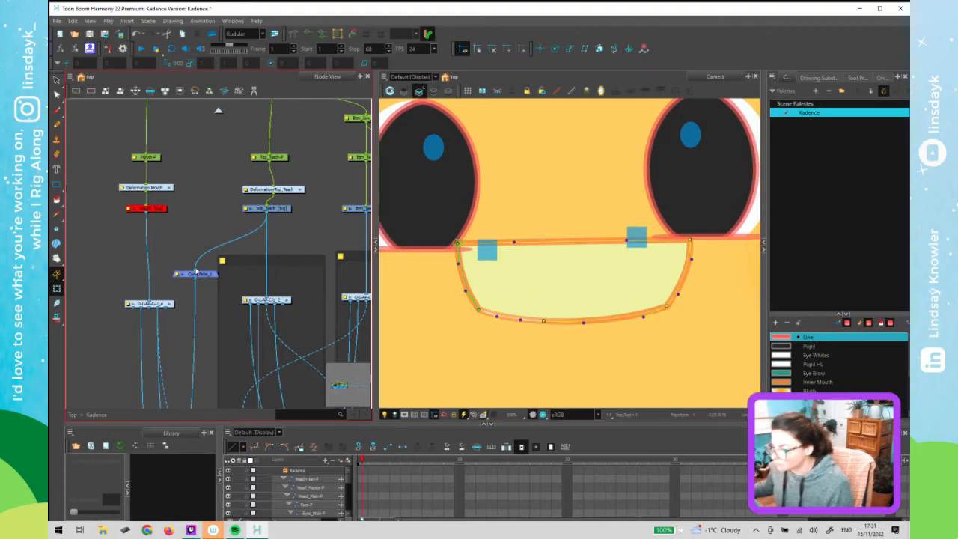
left_click_drag(196, 270, 203, 231)
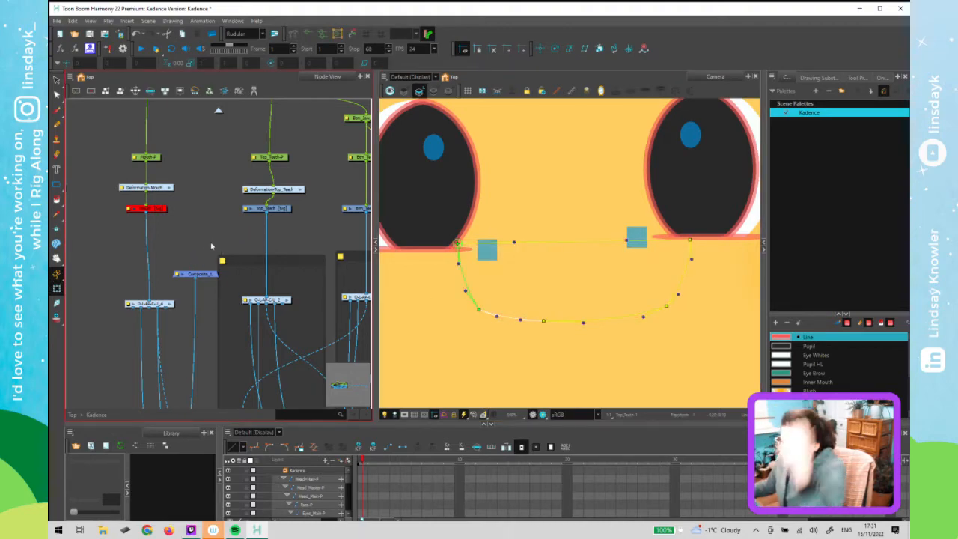
Switch Top_Teeth to its last, blank drawing substitution and create a new deformation chain for it
left_click(283, 210)
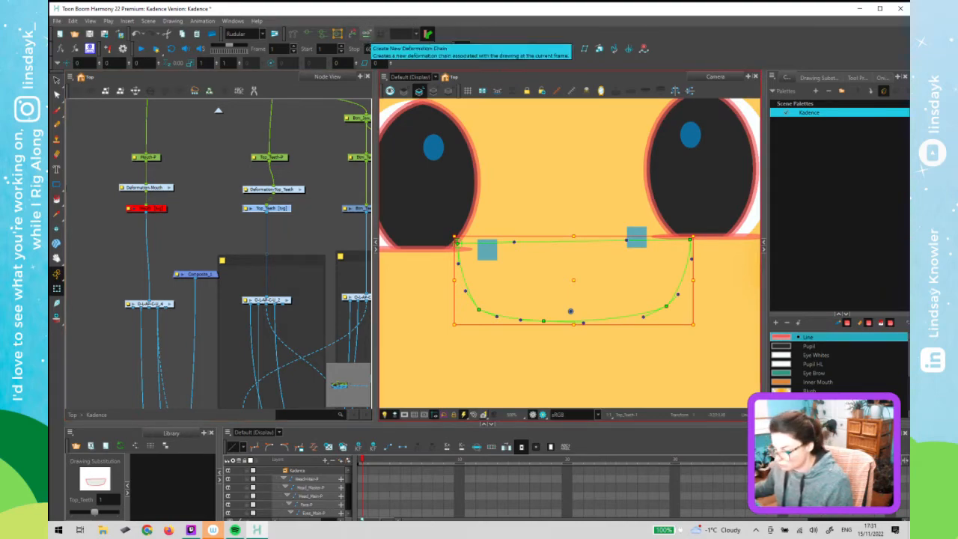
left_click(113, 514)
left_click(113, 514)
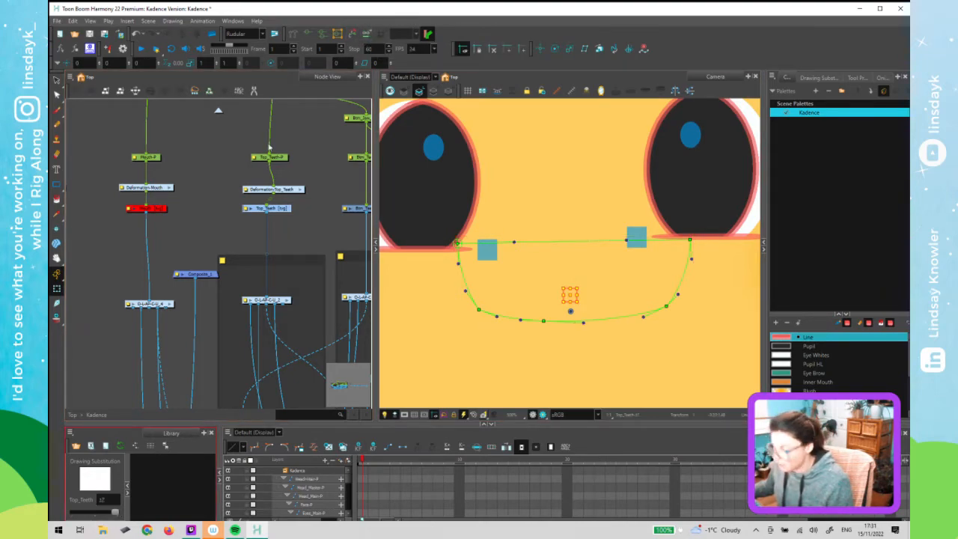
left_click(367, 35)
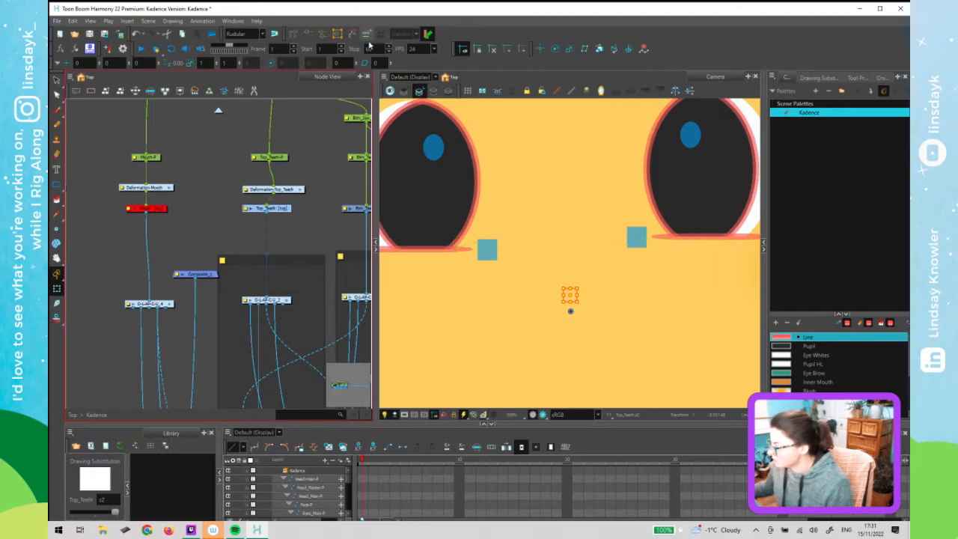
Move the composite node beside the Btm_Teeth branch and select the Btm_Teeth drawing
left_click(313, 242)
left_click_drag(315, 226, 254, 251)
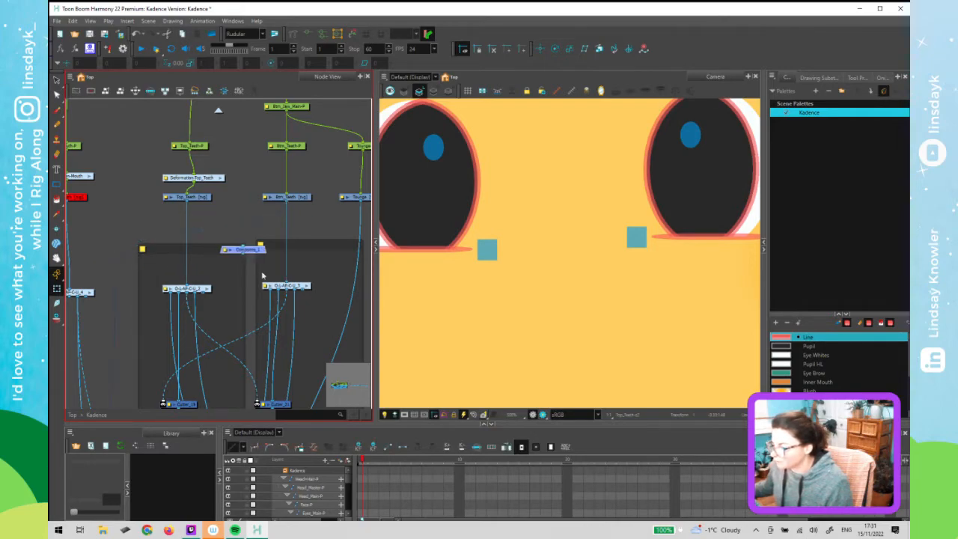
left_click(303, 201)
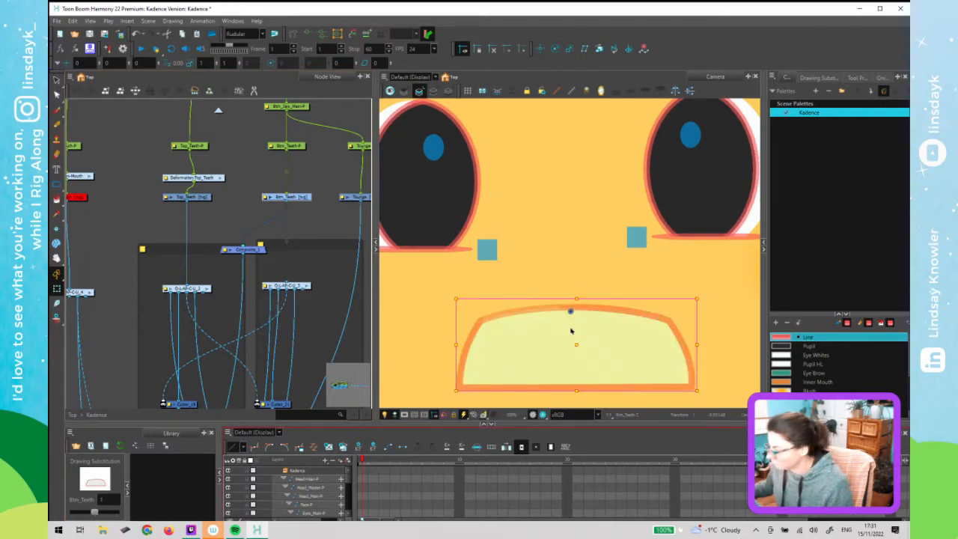
Draw a closed curve deformation chain around Btm_Teeth with the Rigging tool, placing points at the four corners and the middle of the top edge
left_click_drag(577, 304, 587, 256)
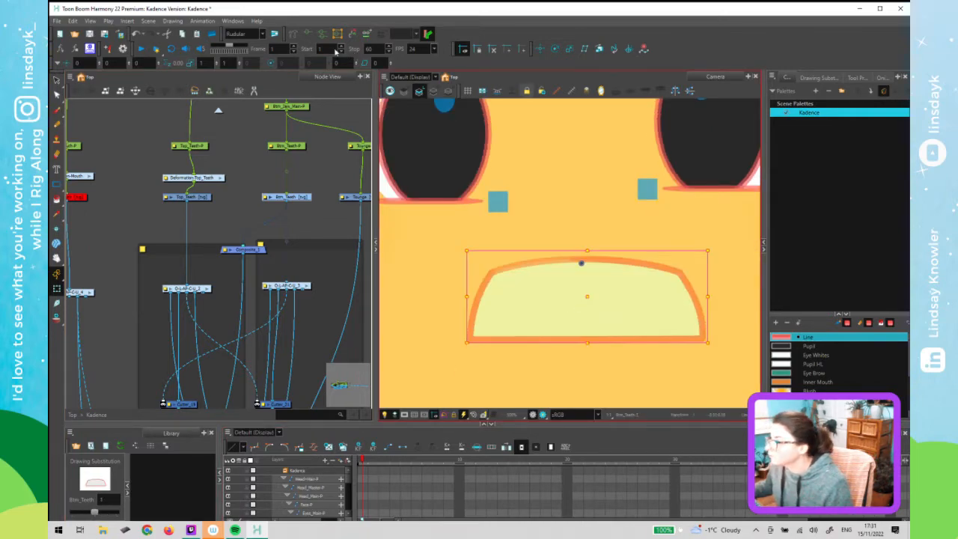
left_click(293, 35)
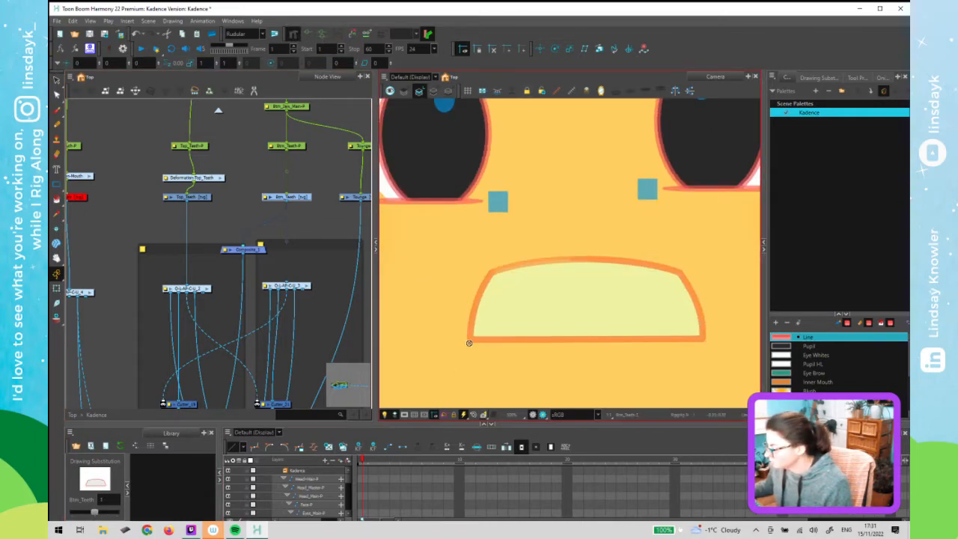
left_click_drag(473, 326, 472, 322)
left_click_drag(492, 270, 484, 287)
left_click(571, 260)
left_click(673, 272)
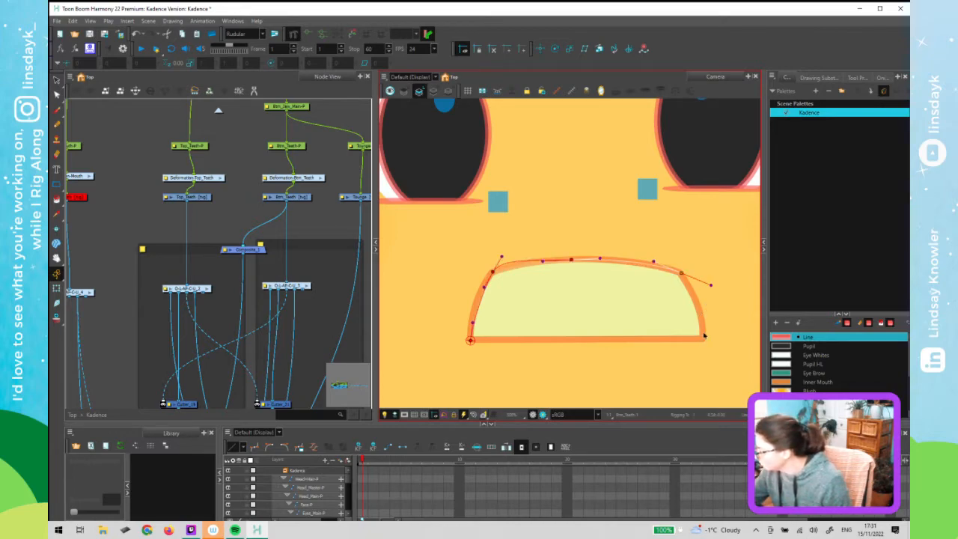
left_click_drag(703, 339, 703, 367)
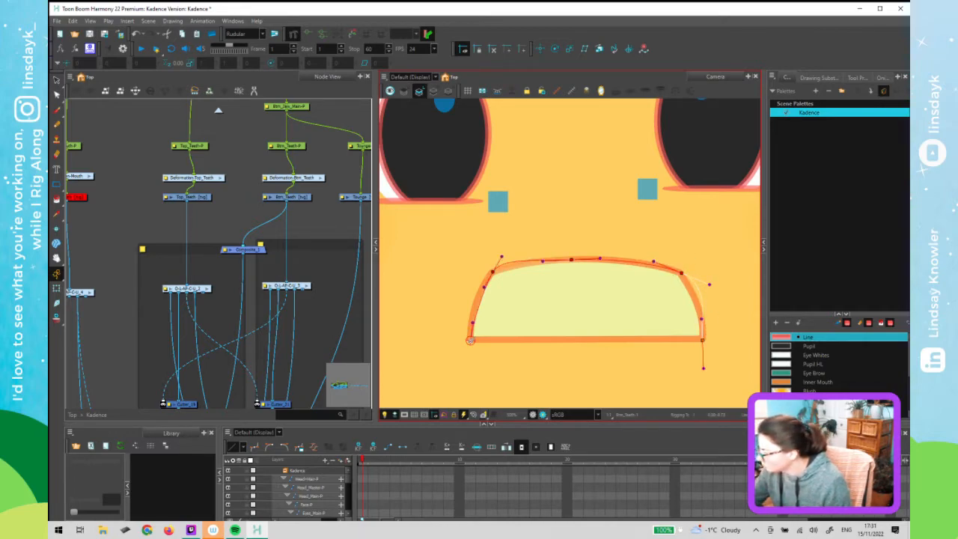
left_click(470, 340)
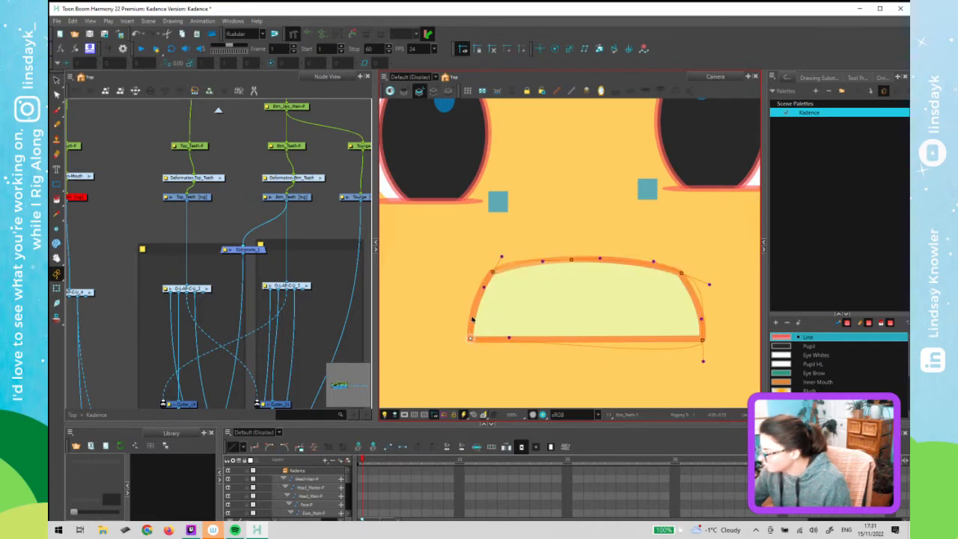
Adjust the Btm_Teeth curve's handles at the corners and along the straight bottom edge to follow the teeth outline
left_click_drag(483, 287, 510, 267)
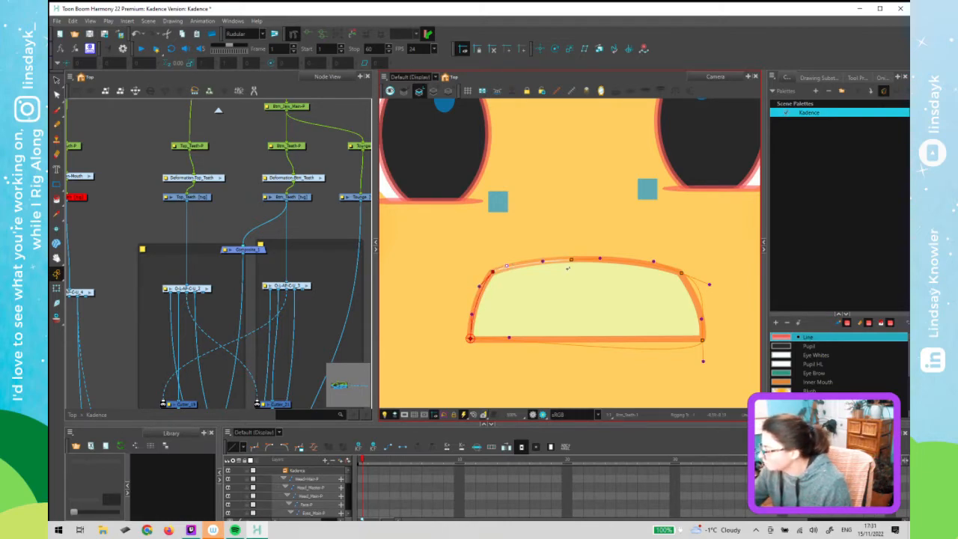
left_click_drag(709, 284, 691, 291)
mouse_move(704, 362)
left_mouse_down()
mouse_move(678, 340)
mouse_move(703, 314)
mouse_move(701, 337)
mouse_move(671, 341)
left_mouse_up()
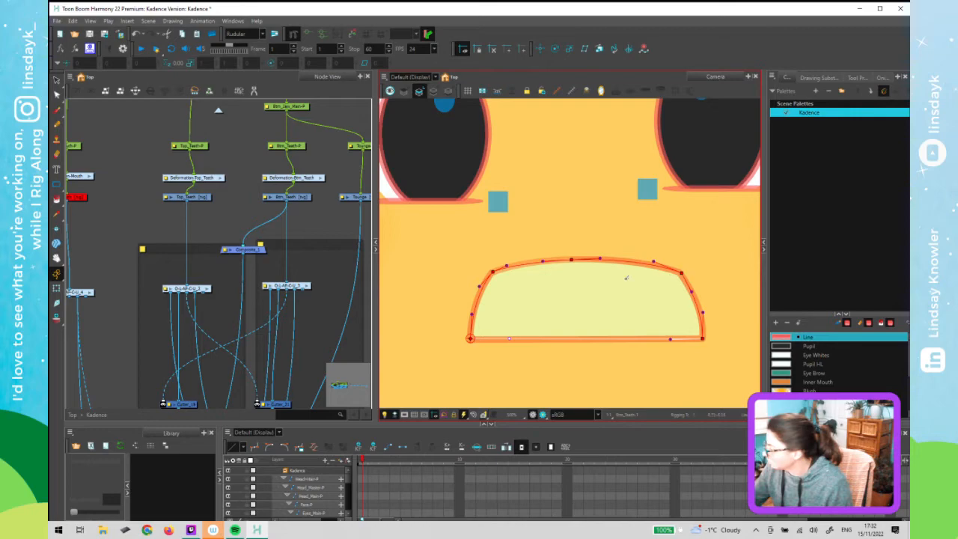
left_click(572, 259)
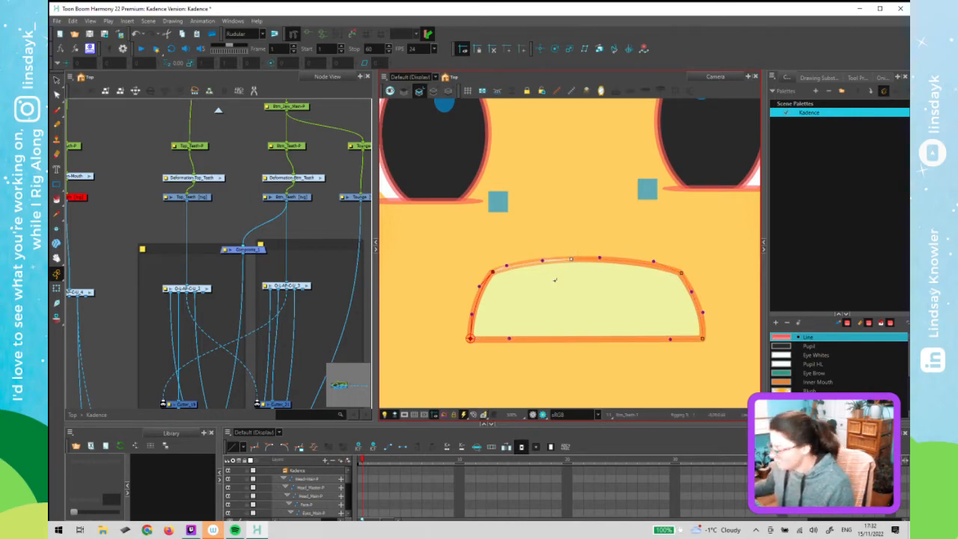
Switch to the Transform tool and disconnect the Btm_Teeth drawing from the composite node
left_click(57, 288)
left_click(239, 249)
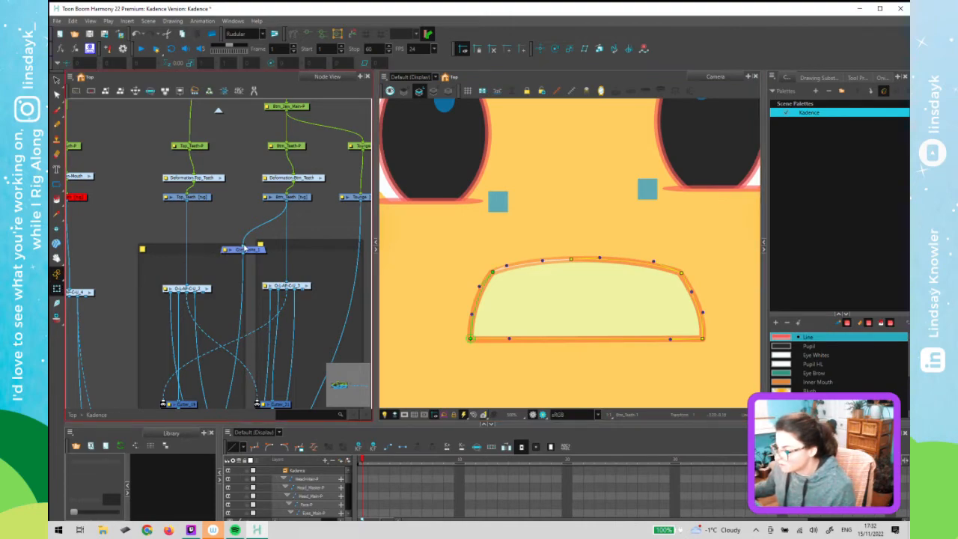
left_click(306, 197)
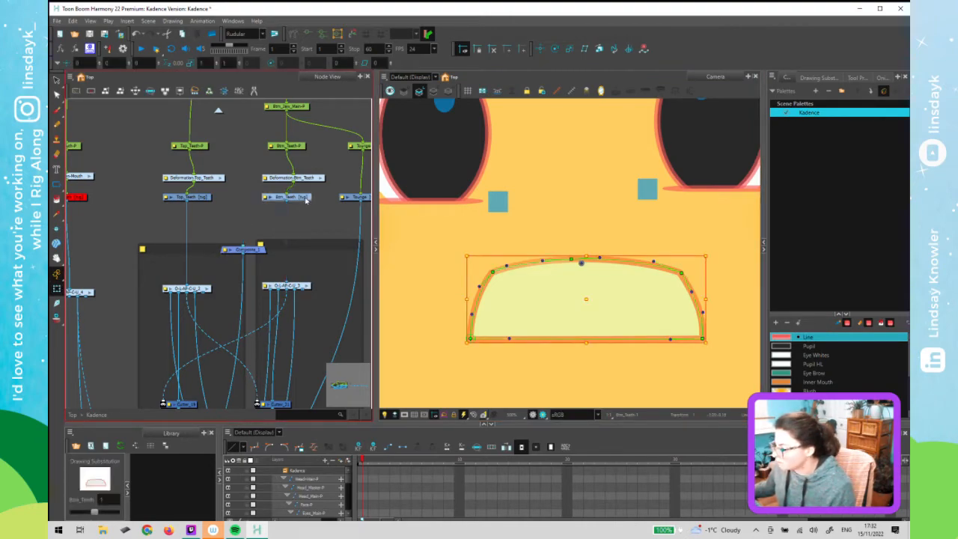
mouse_move(286, 200)
left_mouse_down()
mouse_move(239, 216)
mouse_move(319, 212)
left_mouse_up()
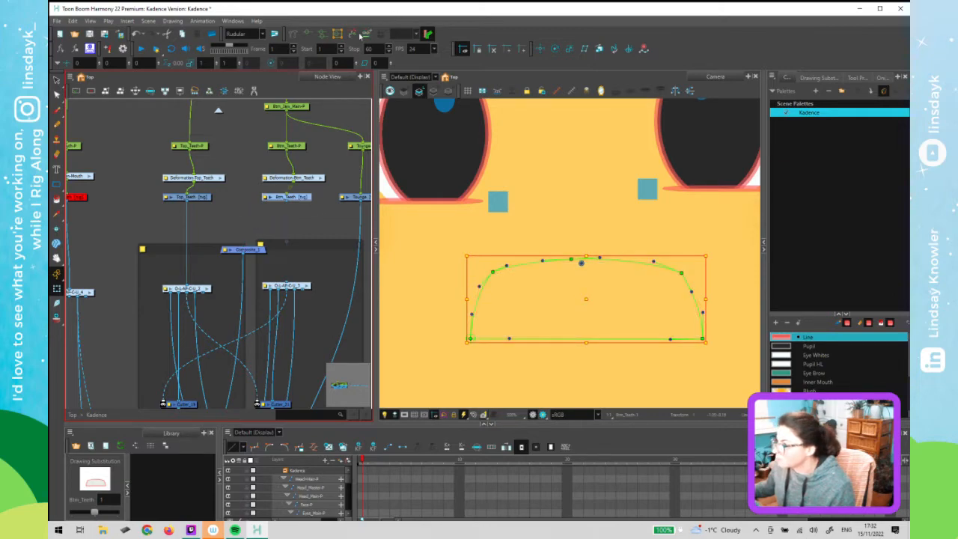
Switch Btm_Teeth to its last, blank drawing substitution and create a new deformation chain for it
left_click_drag(94, 512, 115, 512)
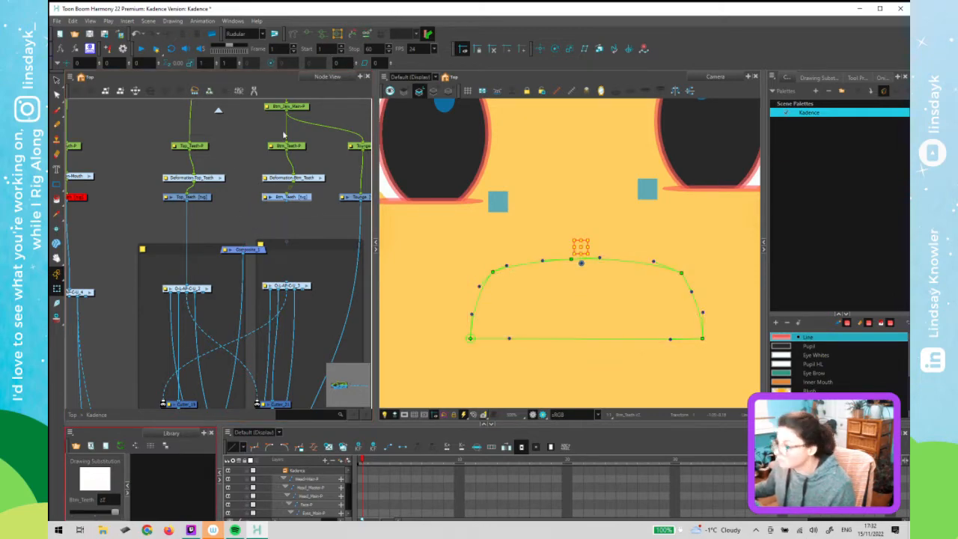
left_click(366, 35)
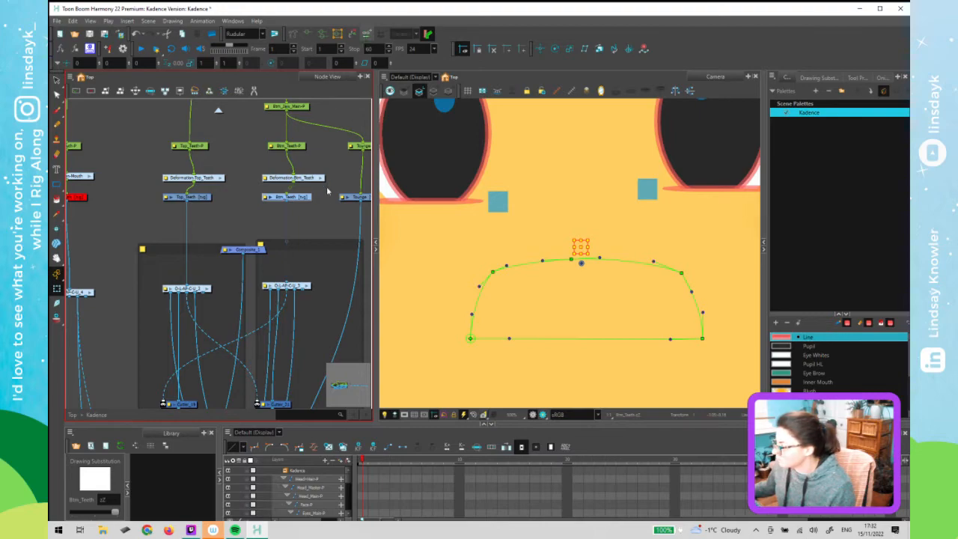
left_click(327, 220)
Move the composite node beside the Tounge branch and switch the Tounge drawing to substitution 1
left_click_drag(256, 254, 247, 210)
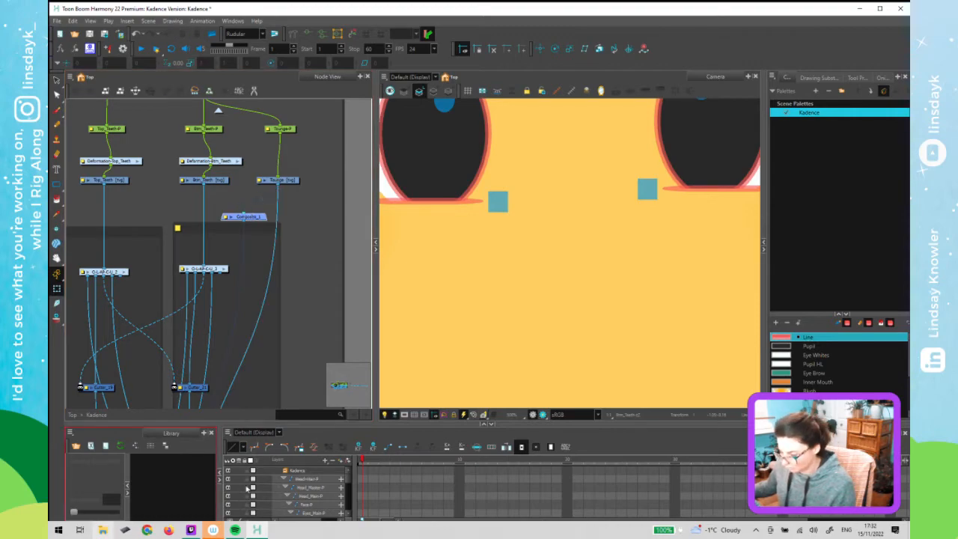
left_click(292, 181)
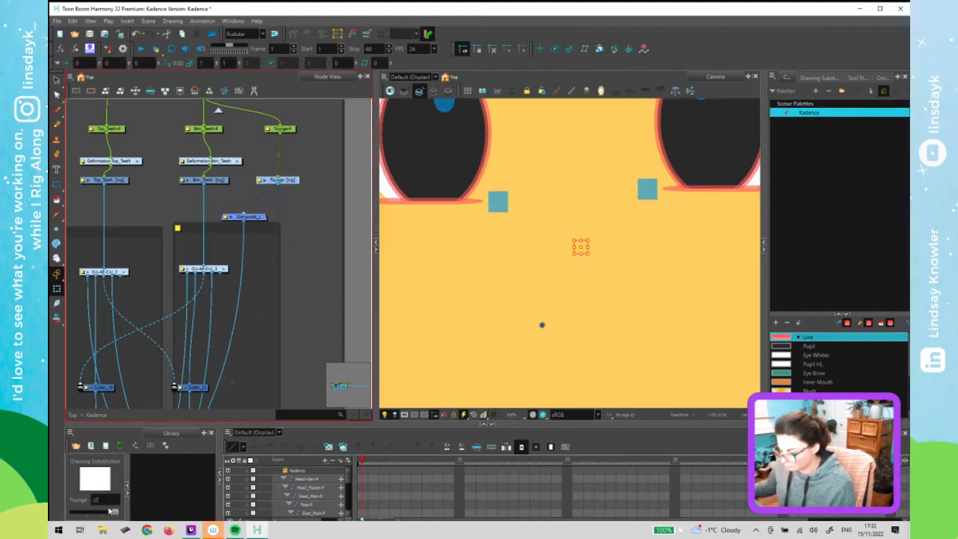
left_click(101, 514)
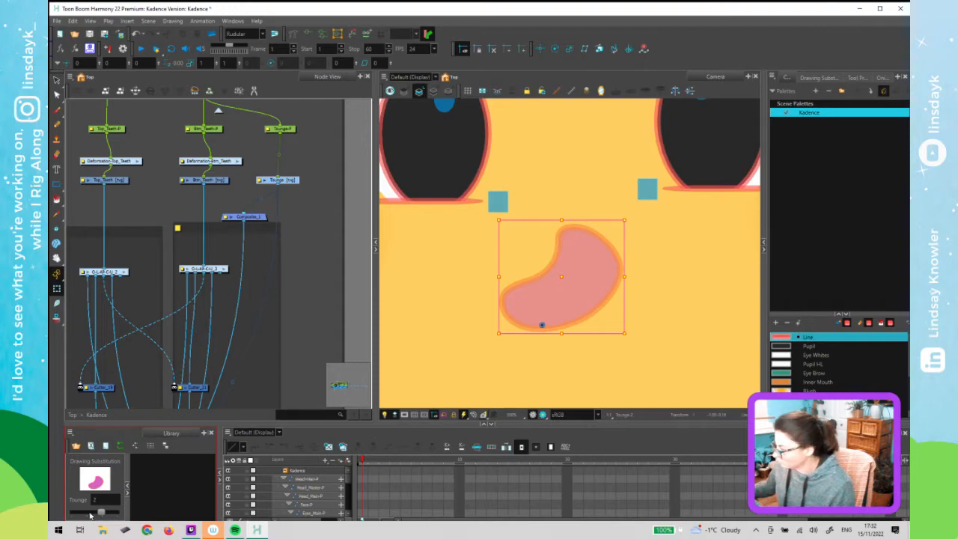
left_click(90, 514)
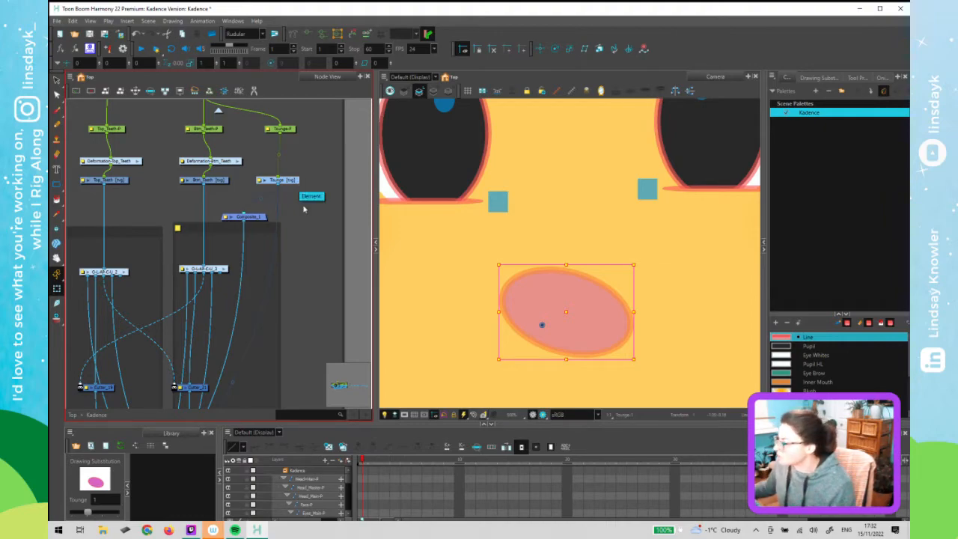
left_click(104, 500)
left_click(315, 173)
left_click(543, 72)
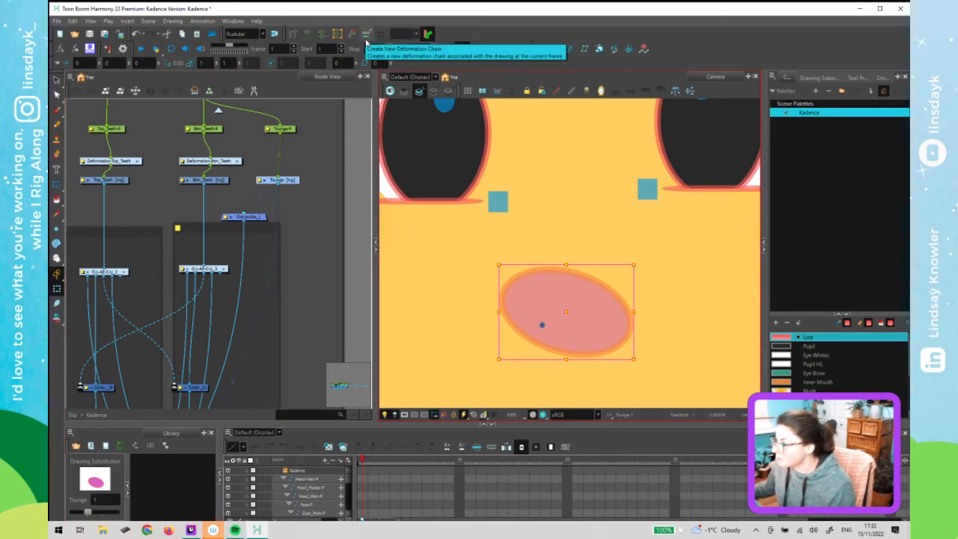
left_click(299, 177)
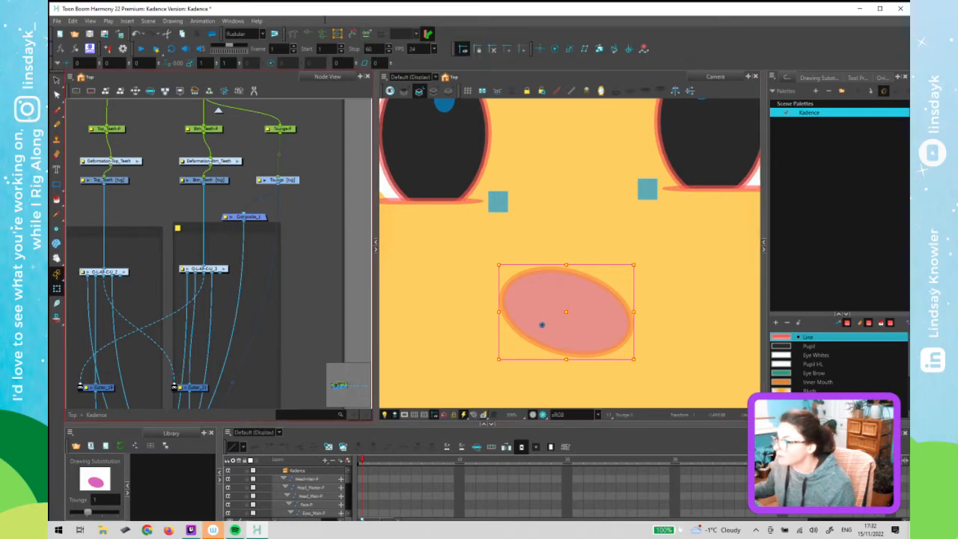
Draw a closed curve deformation chain around the tongue with the Rigging tool, starting at its top and running through its left, bottom and right sides
left_click(487, 267)
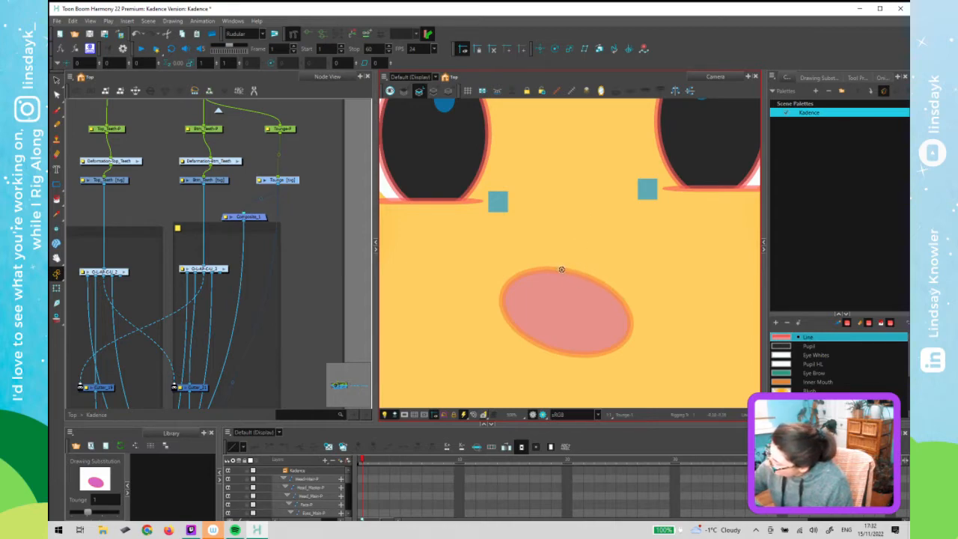
left_click_drag(535, 271, 493, 312)
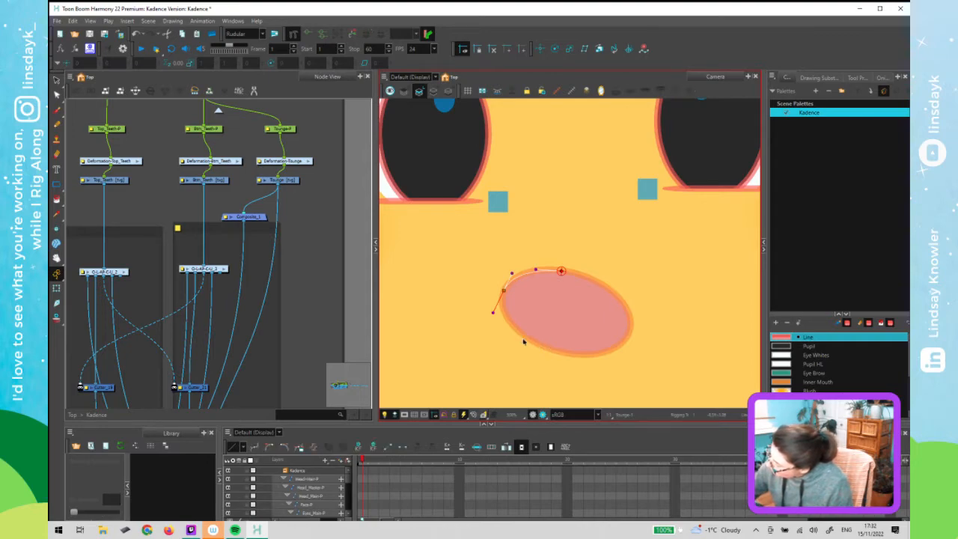
left_click_drag(545, 348, 577, 362)
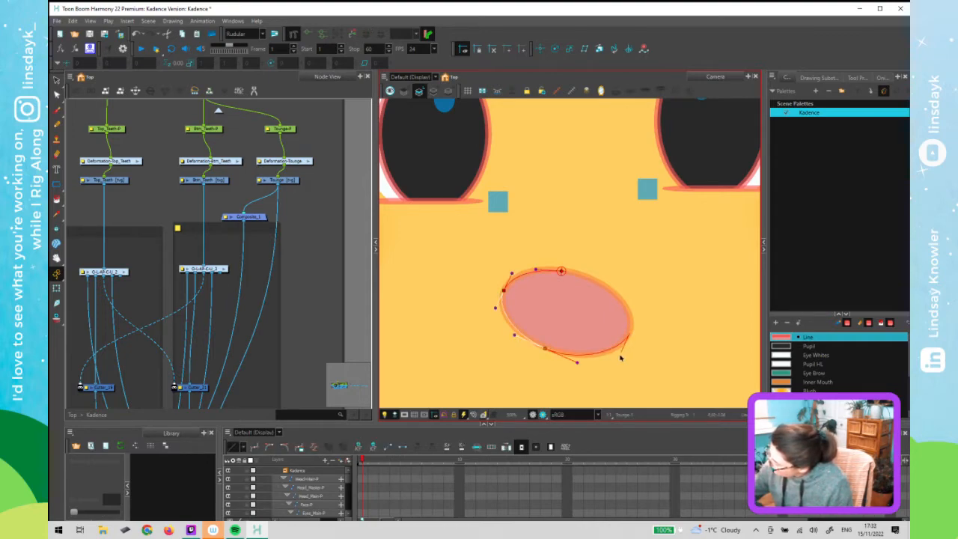
left_click_drag(631, 332, 634, 301)
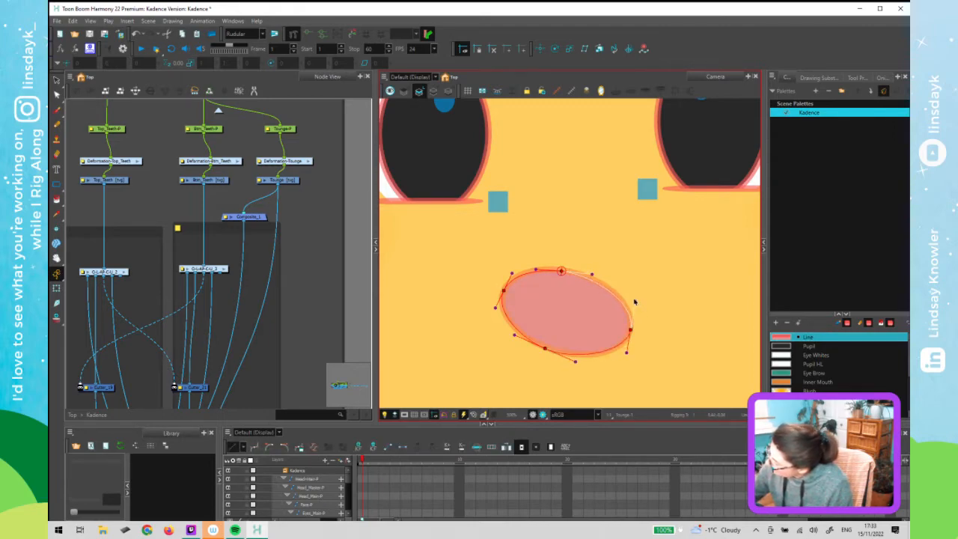
Reposition the tongue curve's points so the root sits on the left side and the others on the bottom, right and top edges
left_click(547, 349)
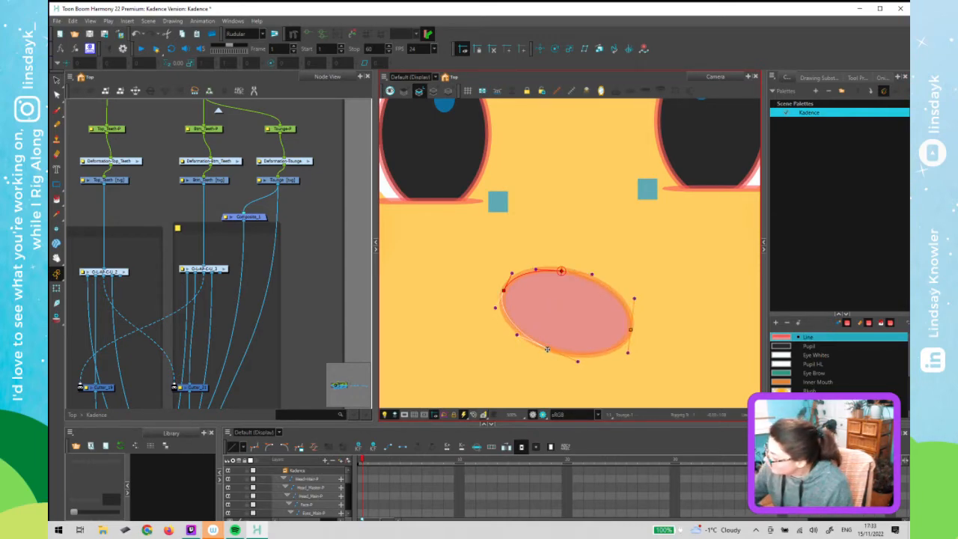
left_click_drag(547, 348, 613, 286)
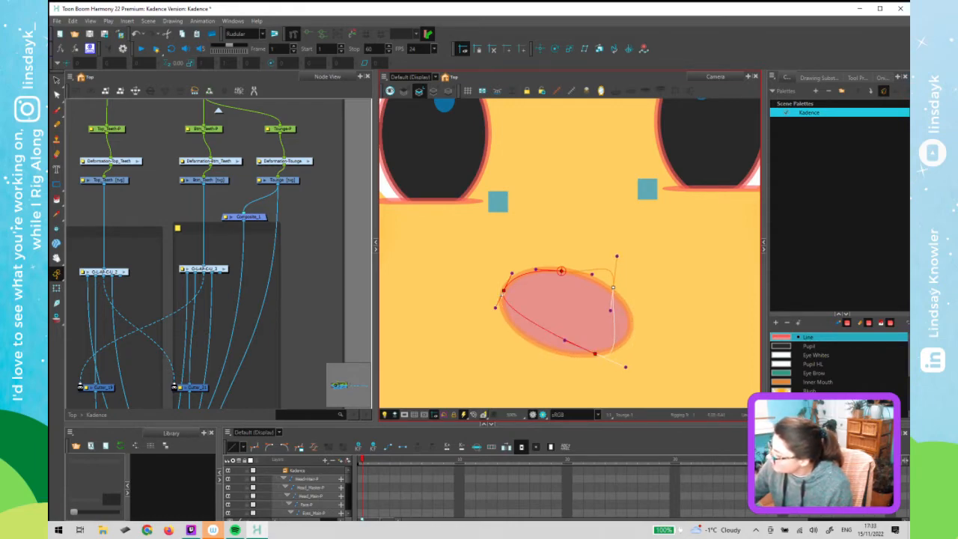
left_click_drag(503, 317, 547, 345)
left_click(561, 271)
mouse_move(502, 297)
left_mouse_down()
mouse_move(505, 316)
mouse_move(506, 289)
mouse_move(493, 283)
left_mouse_up()
left_click_drag(480, 314, 516, 342)
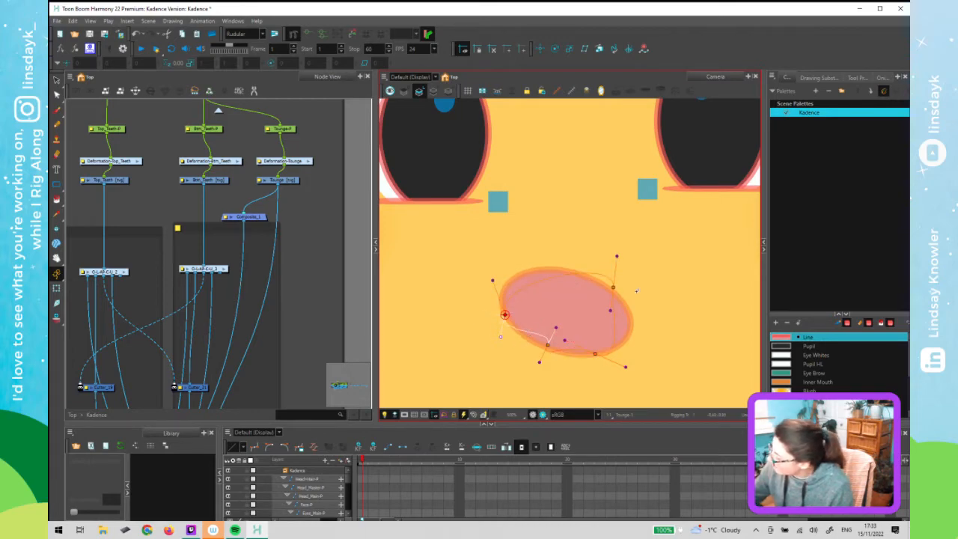
left_click_drag(626, 366, 632, 333)
left_click_drag(614, 287, 583, 276)
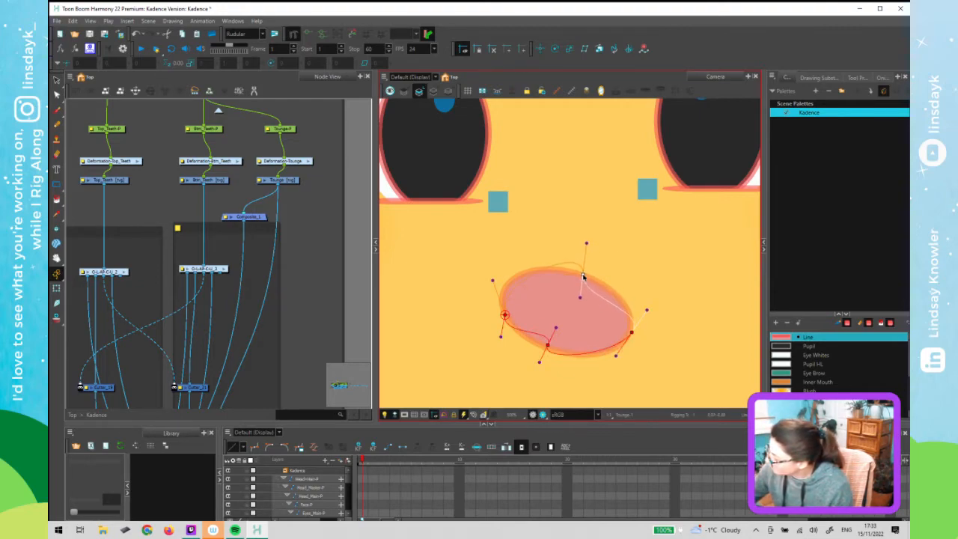
left_click_drag(504, 314, 502, 302)
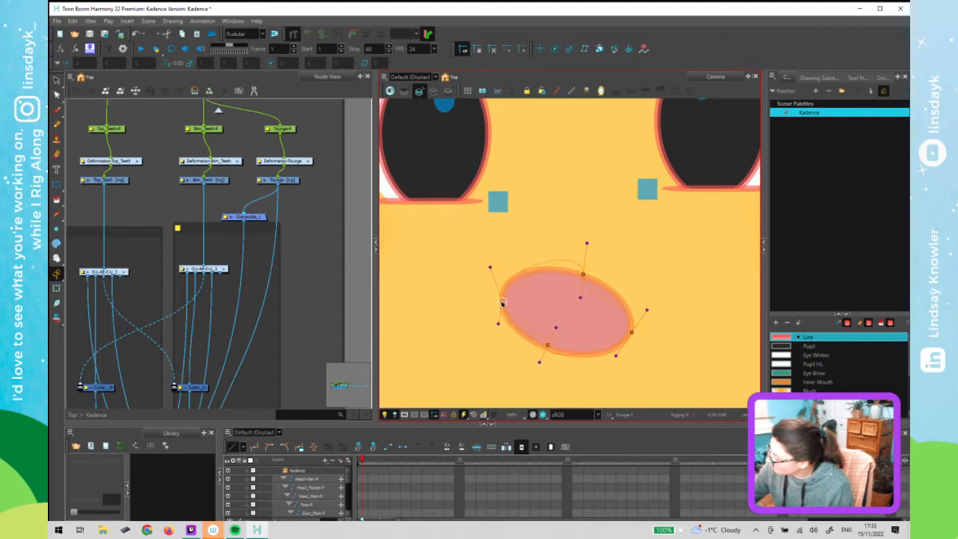
Fine-tune the tongue curve's handles and nudge its points to follow the oval outline
left_click_drag(586, 241, 554, 266)
left_click_drag(494, 268, 503, 266)
left_click_drag(556, 330, 550, 350)
left_click_drag(648, 310, 627, 333)
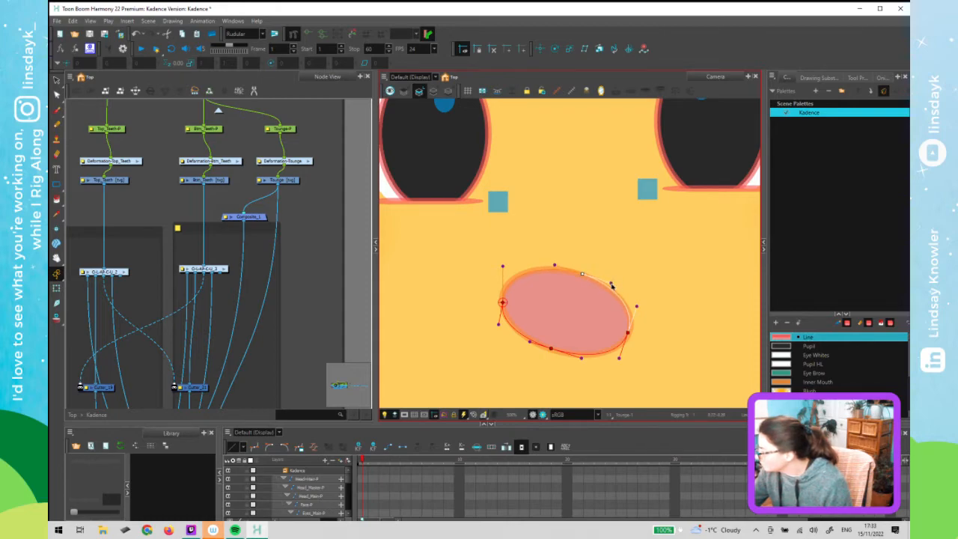
left_click_drag(582, 275, 579, 276)
left_click_drag(508, 265, 509, 266)
left_click_drag(502, 302, 502, 294)
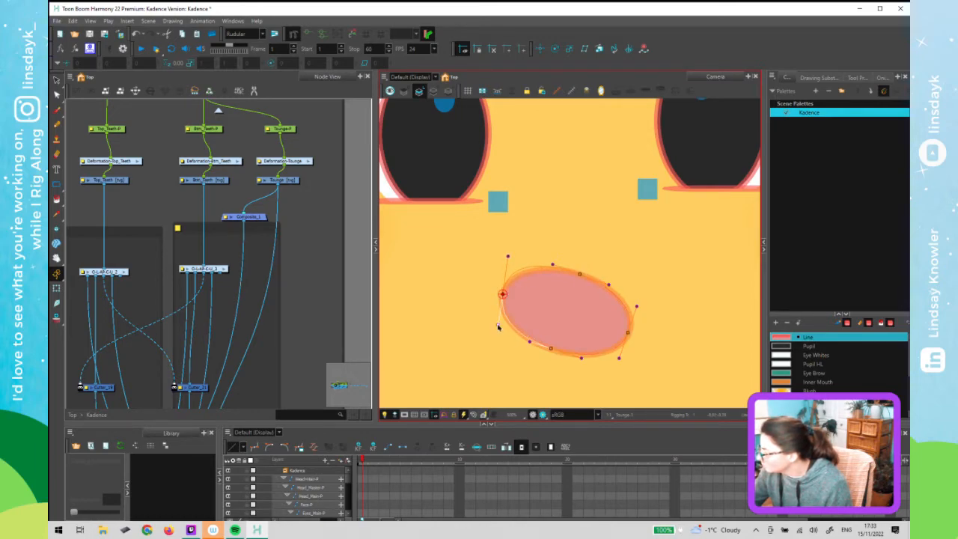
left_click_drag(507, 256, 513, 265)
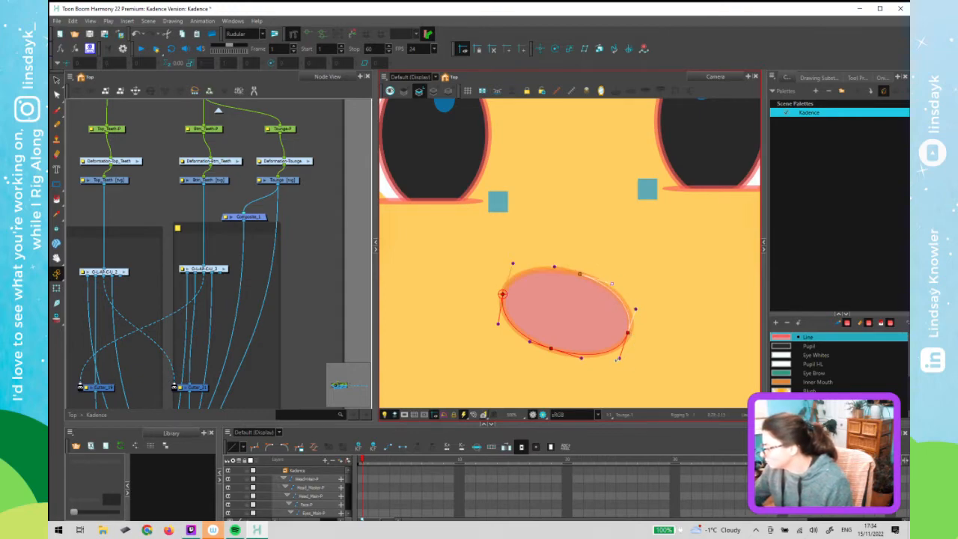
left_click_drag(553, 351, 582, 357)
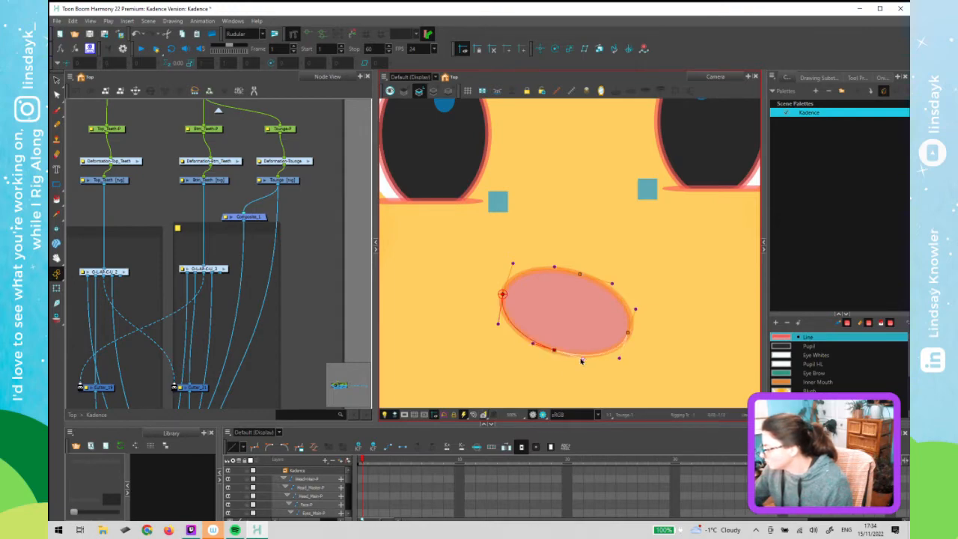
left_click_drag(513, 263, 514, 265)
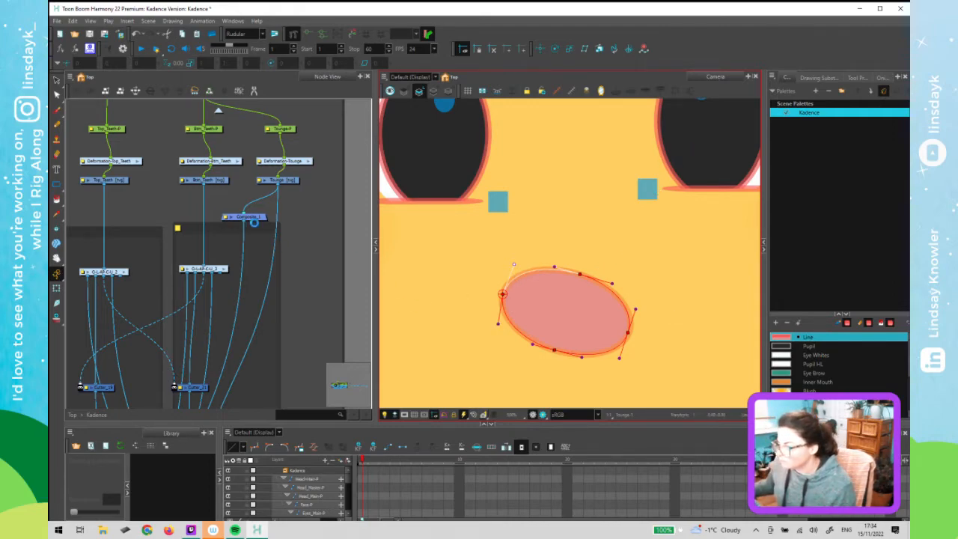
Switch the Tounge drawing to substitution 2 and create a new, separate deformation chain for it
left_click(260, 219)
scroll(515, 313, "down", 5)
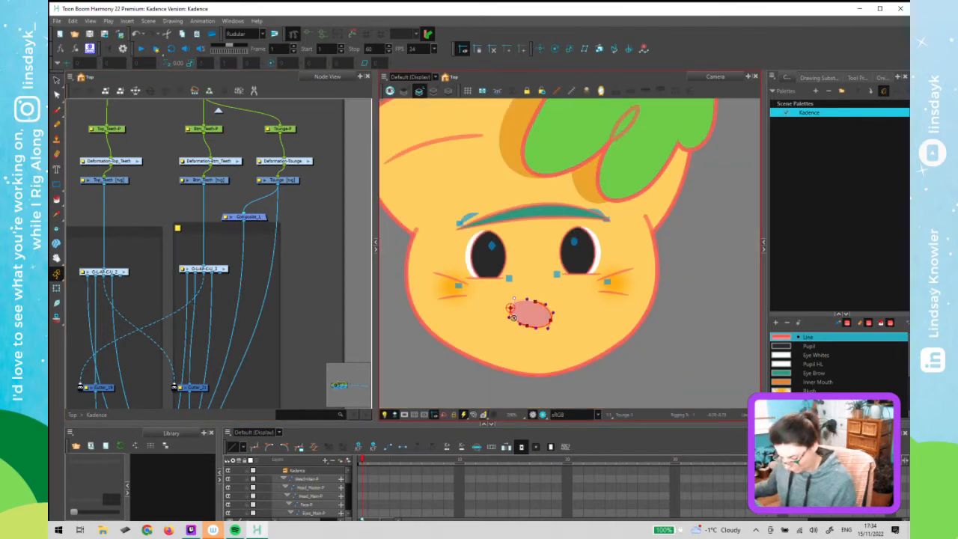
left_click(244, 215)
key("period")
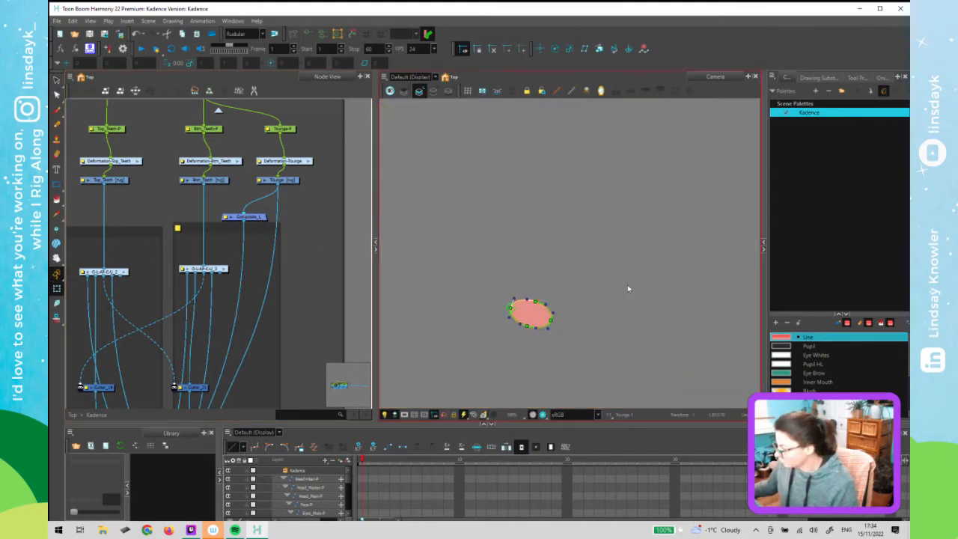
key("comma")
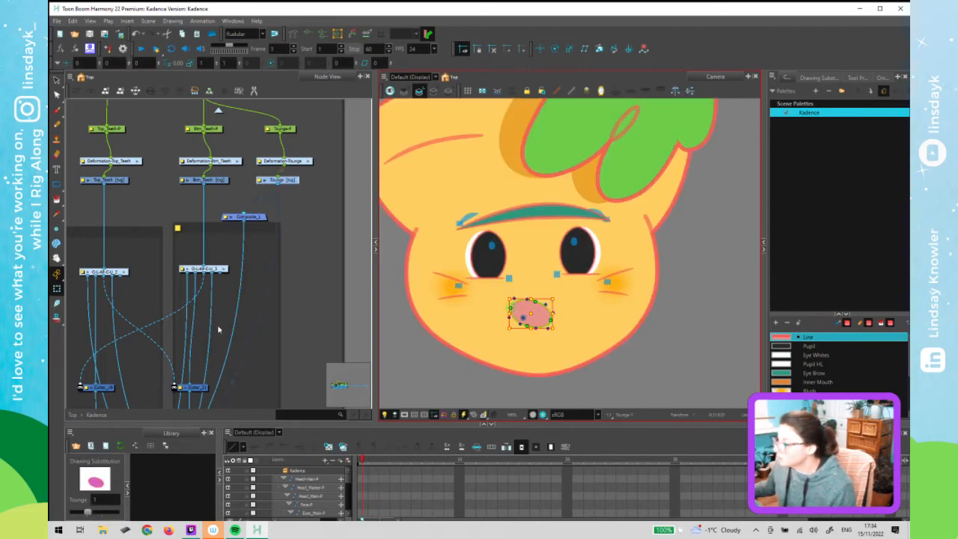
left_click_drag(87, 511, 104, 513)
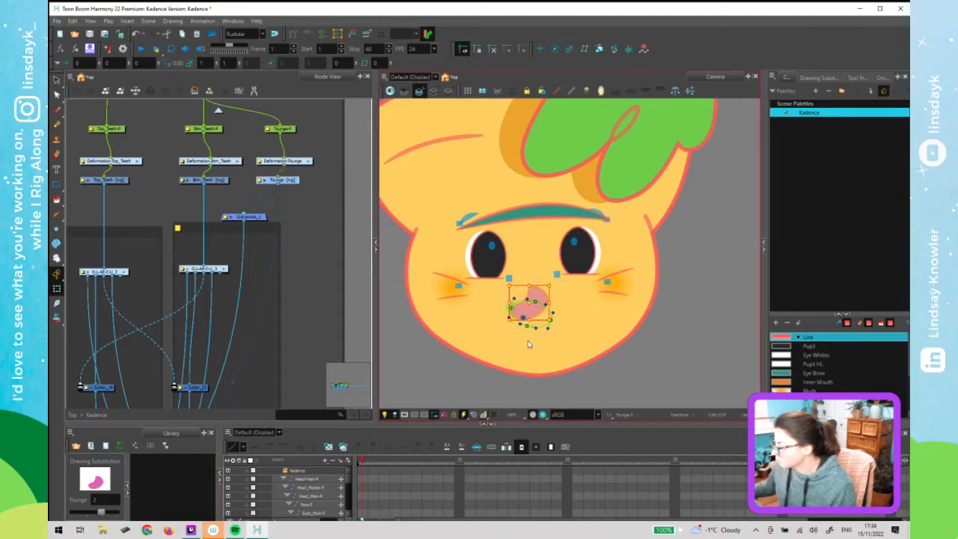
key("Escape")
left_click(537, 314)
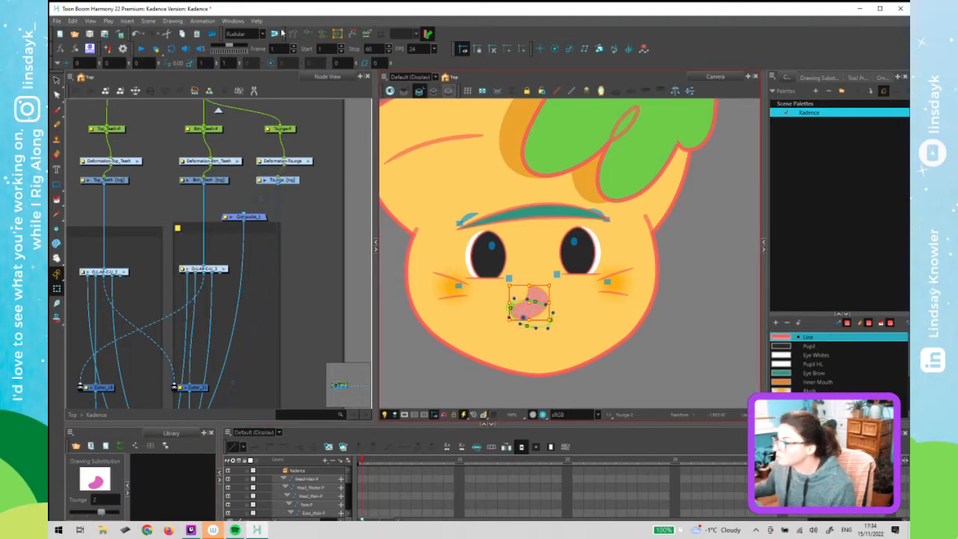
left_click(364, 38)
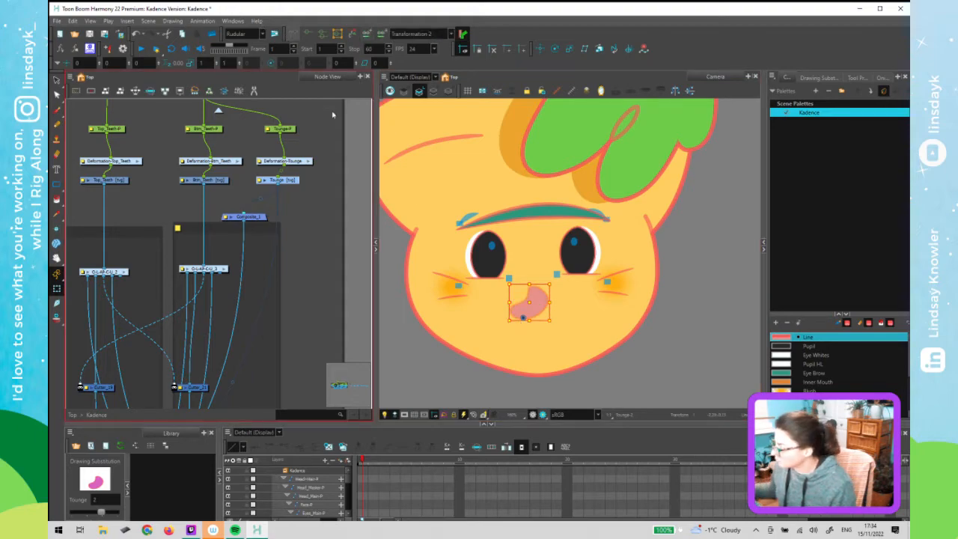
Draw a closed curve deformation chain around the curved tongue with the Rigging tool, starting and ending at its left tip
left_click(293, 35)
key("2")
key("2")
key("2")
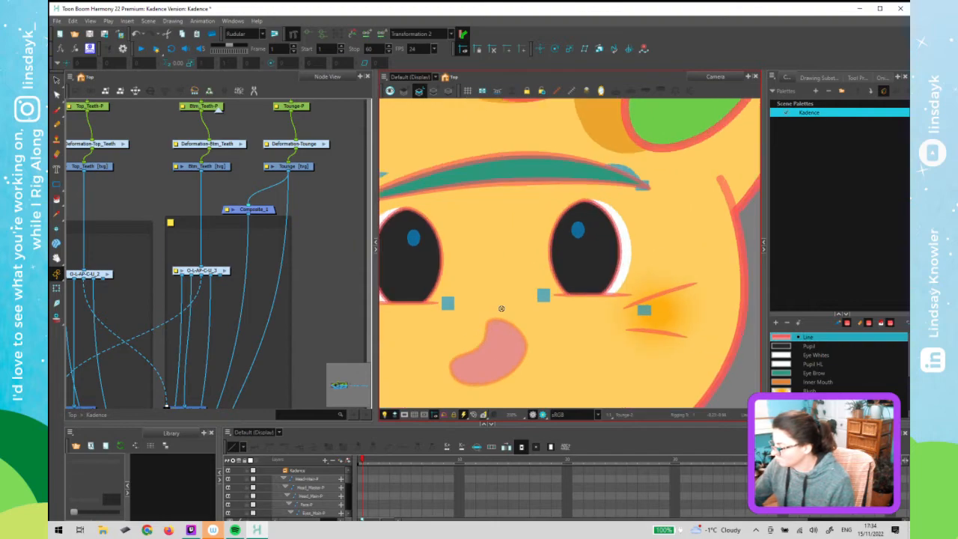
left_click_drag(469, 350, 489, 257)
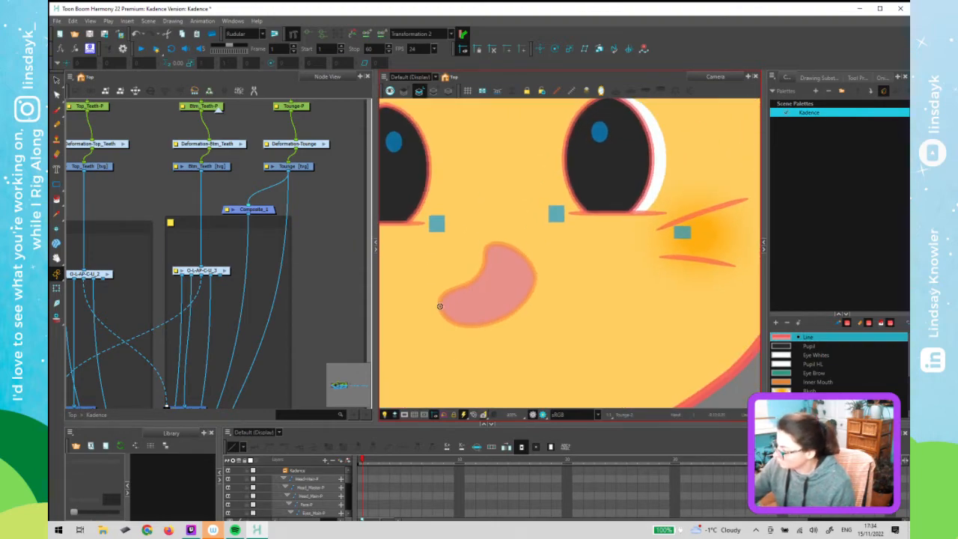
left_click_drag(438, 308, 436, 316)
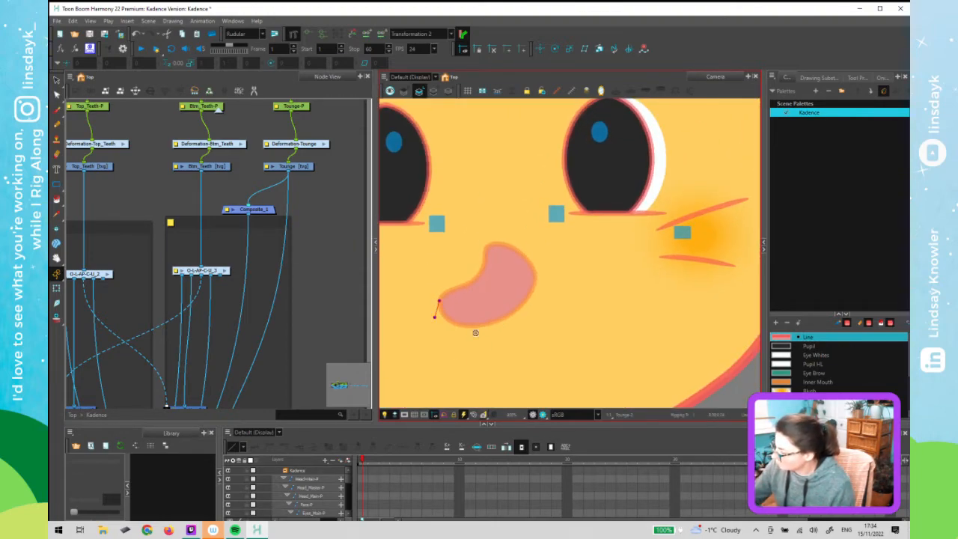
left_click_drag(514, 311, 487, 265)
left_click_drag(440, 300, 445, 290)
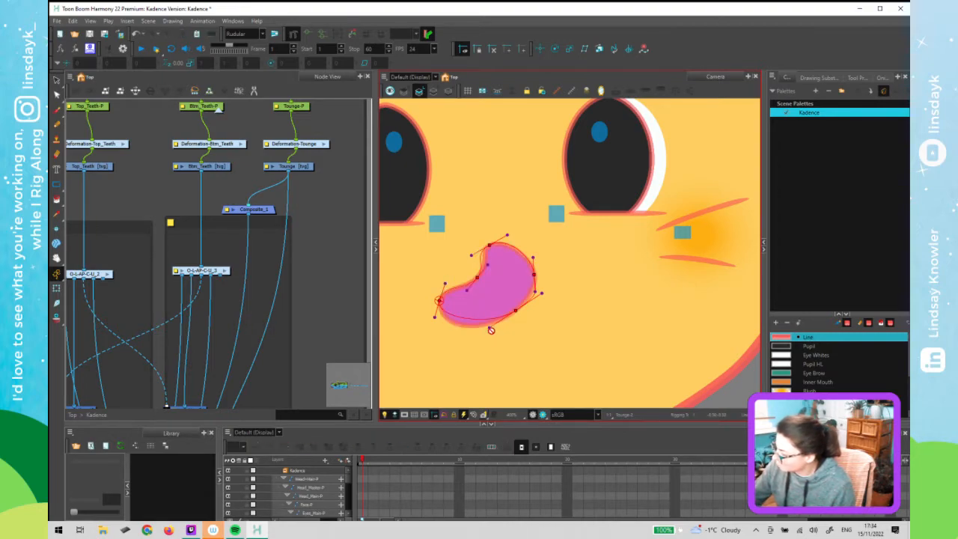
Shift the curve's root point onto the tongue's left tip and adjust the handles along the bottom, right and upper edges
mouse_move(434, 318)
left_mouse_down()
mouse_move(437, 331)
mouse_move(444, 302)
left_mouse_up()
left_click_drag(442, 303, 441, 303)
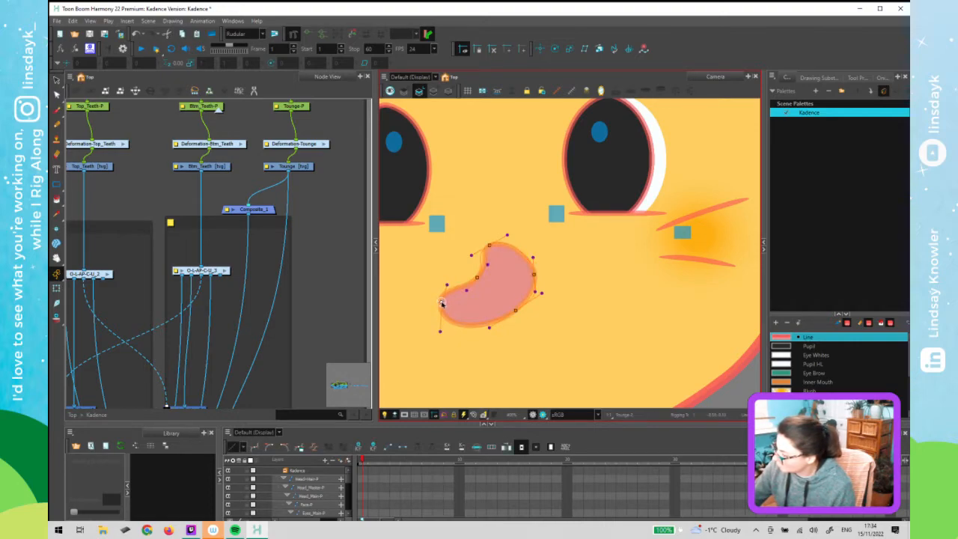
left_click_drag(490, 328, 487, 332)
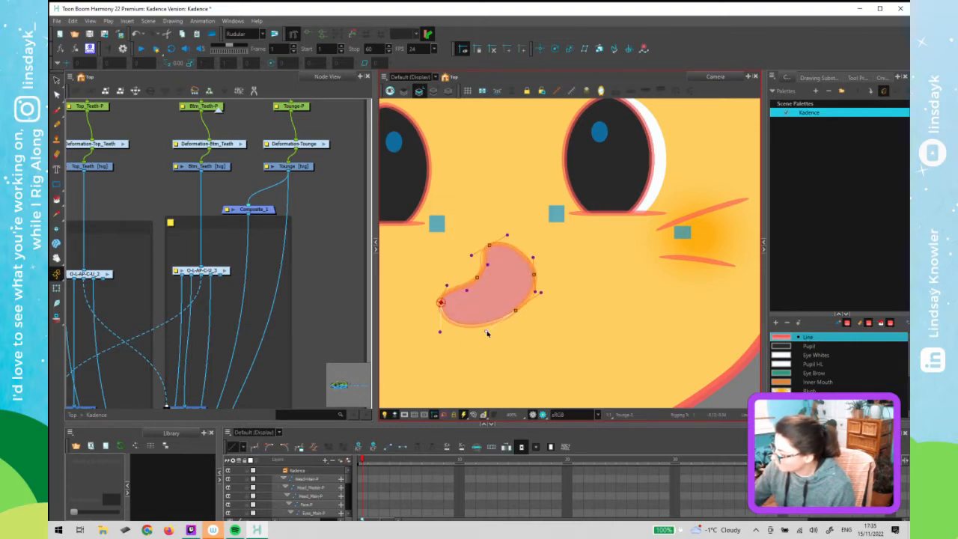
left_click_drag(542, 293, 534, 275)
left_click(534, 259)
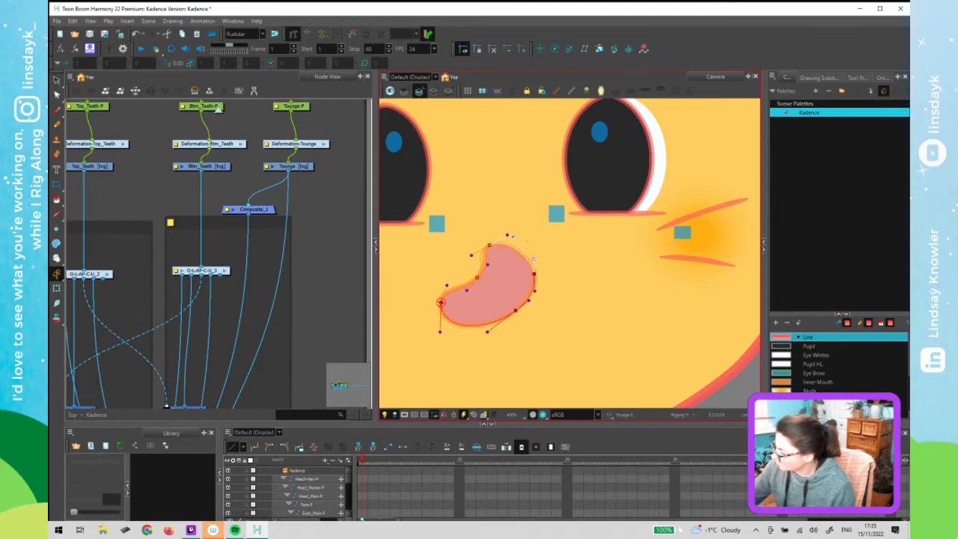
left_click(483, 251)
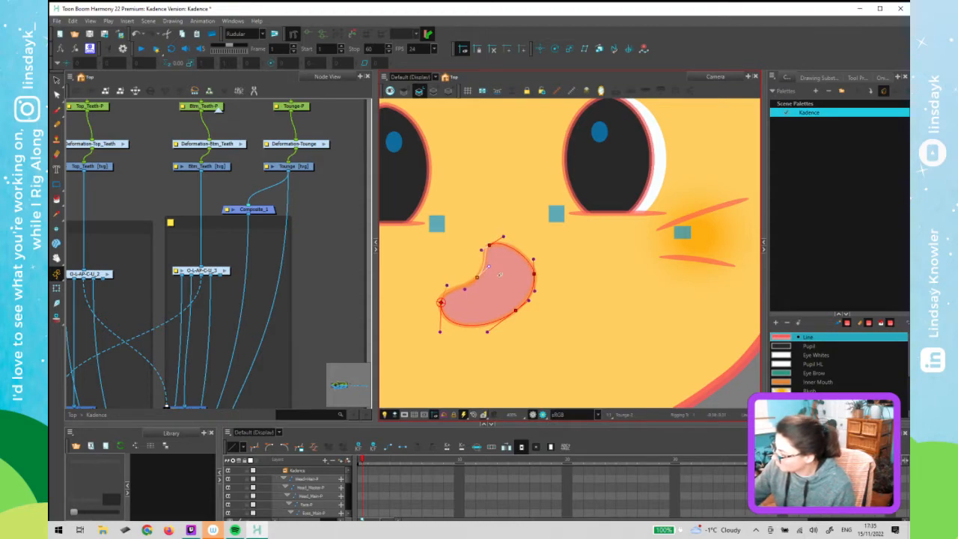
Slide the curve's lower-right point along the tongue's bottom edge and refine the handles around it to follow the outline
left_click_drag(514, 313, 507, 318)
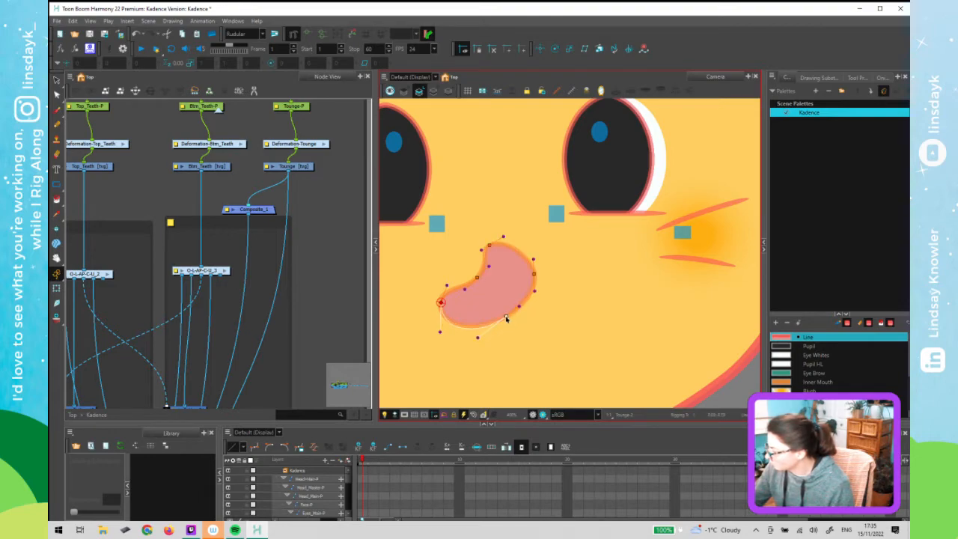
mouse_move(484, 330)
left_mouse_down()
mouse_move(440, 326)
mouse_move(476, 335)
left_mouse_up()
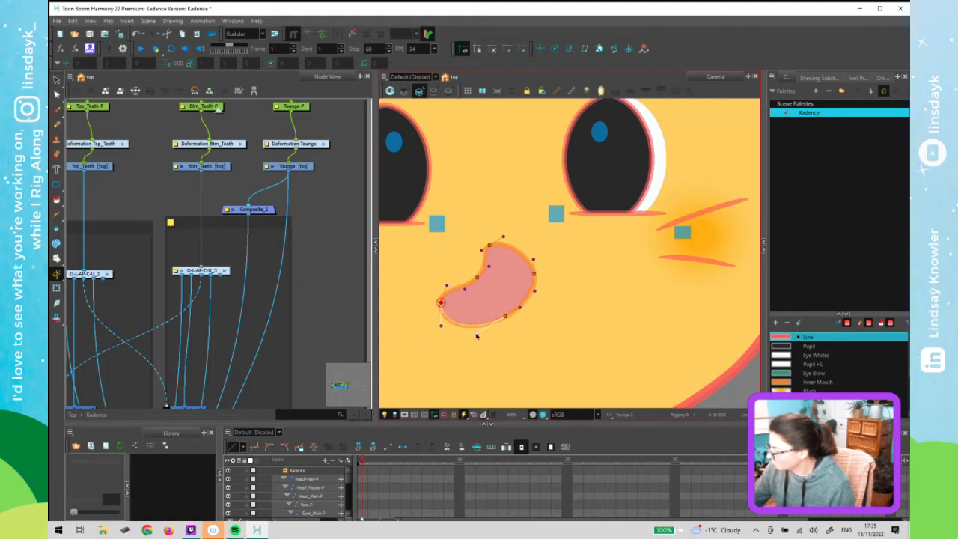
left_click(522, 309)
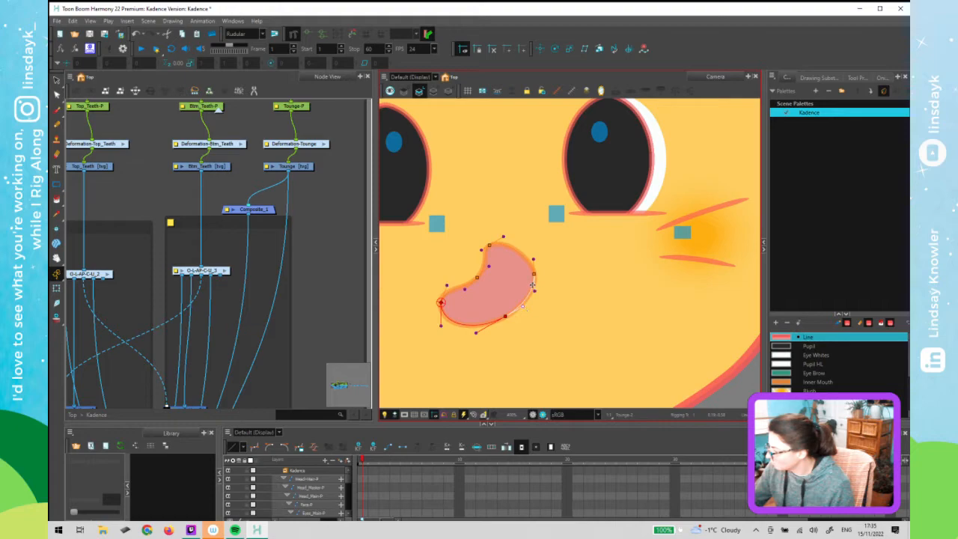
left_click_drag(536, 293, 537, 294)
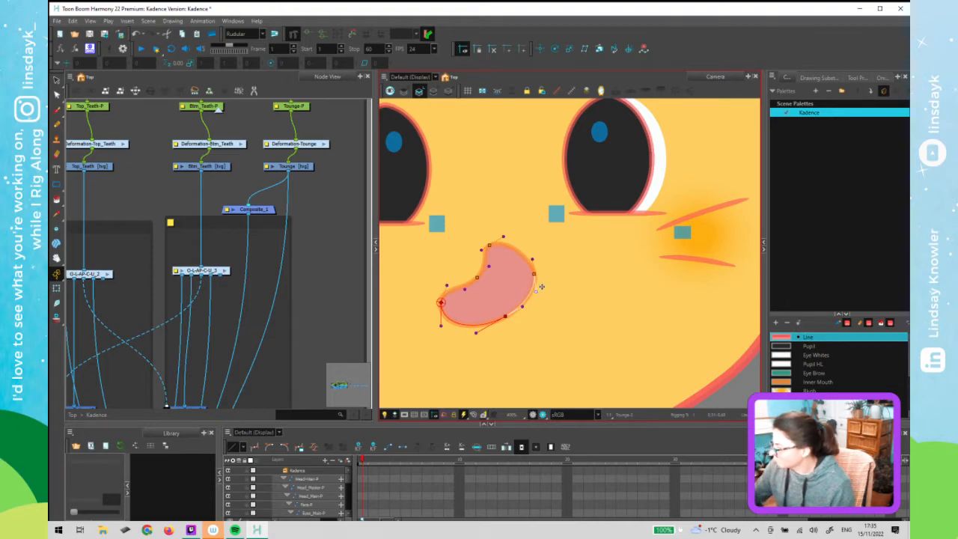
Switch the Tounge drawing to substitution zZ and give it a new empty deformation chain
key("shift+2")
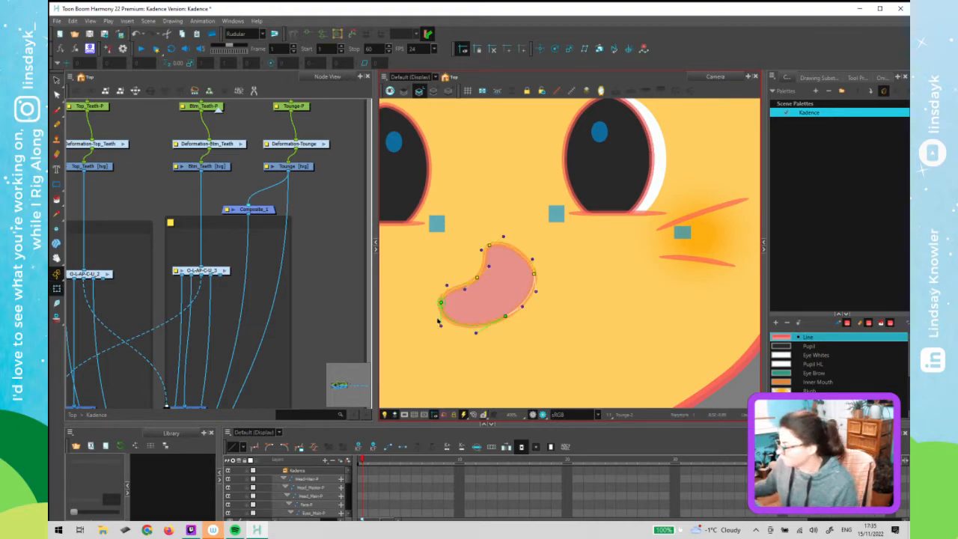
left_click(478, 311)
key("Delete")
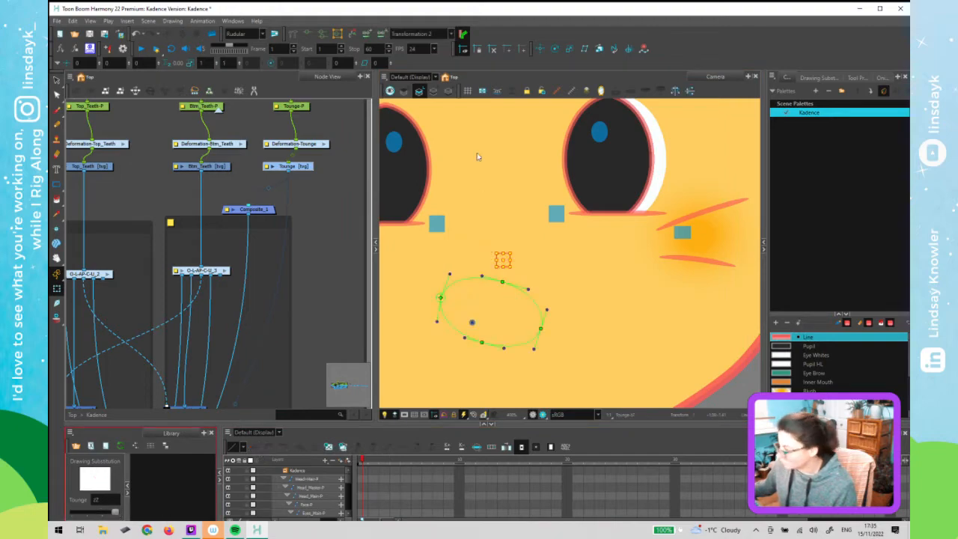
left_click(452, 344)
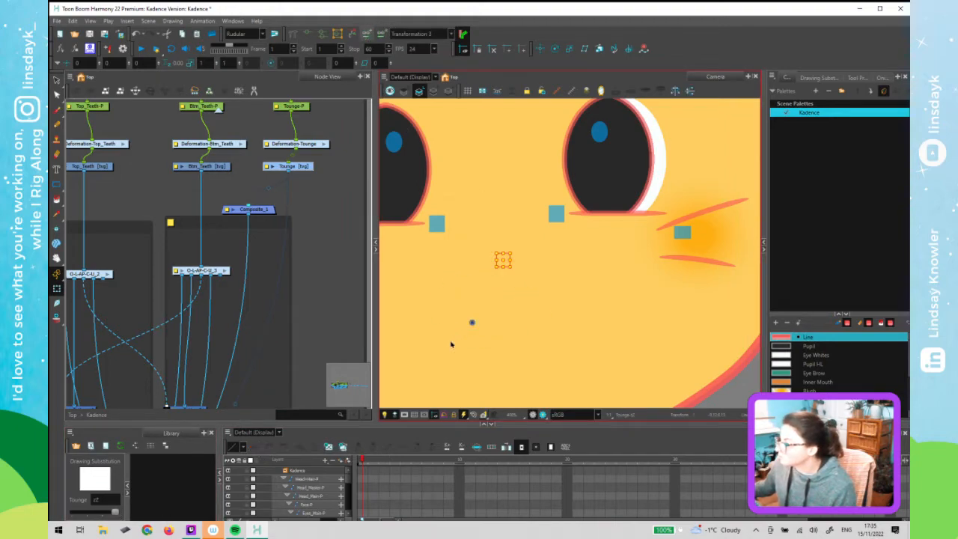
left_click(447, 324)
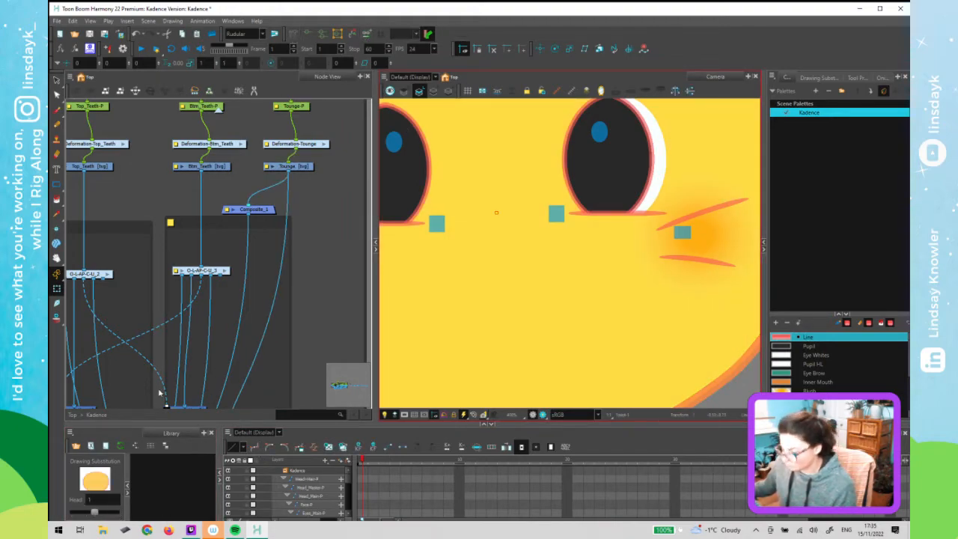
Delete the extra composite node under the Tounge drawing and re-enable the disabled mouth drawing and its two neighbouring drawings
scroll(254, 264, "down", 4)
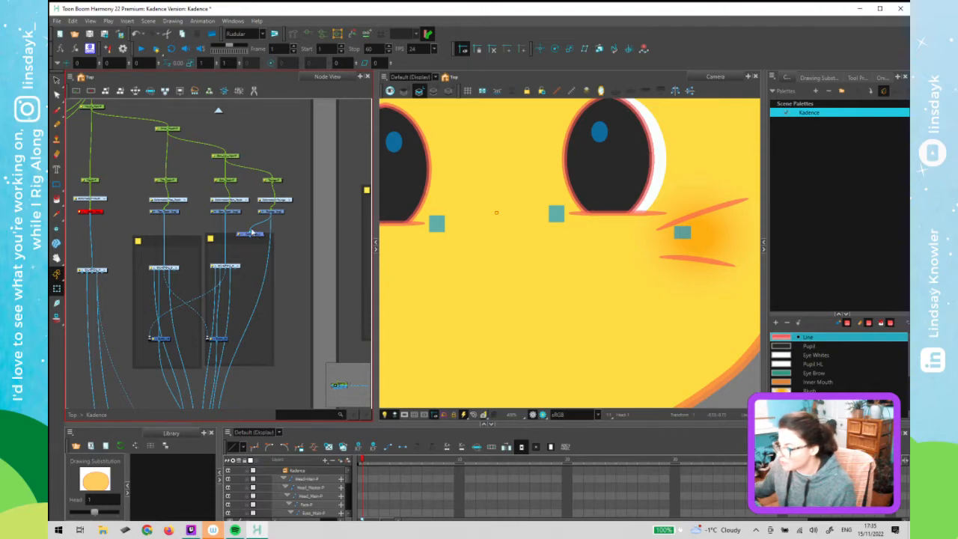
left_click(251, 233)
key("Delete")
left_click_drag(118, 233, 217, 224)
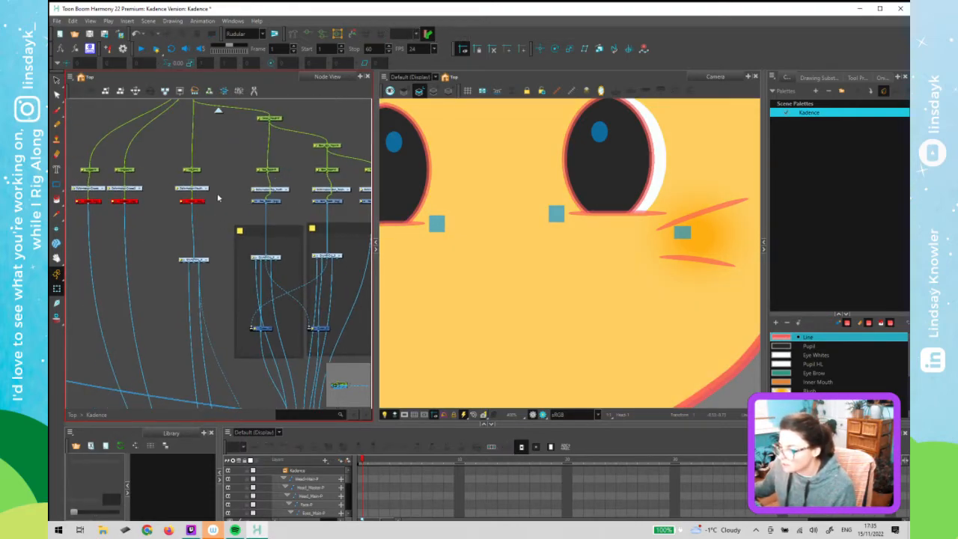
key("ctrl+z")
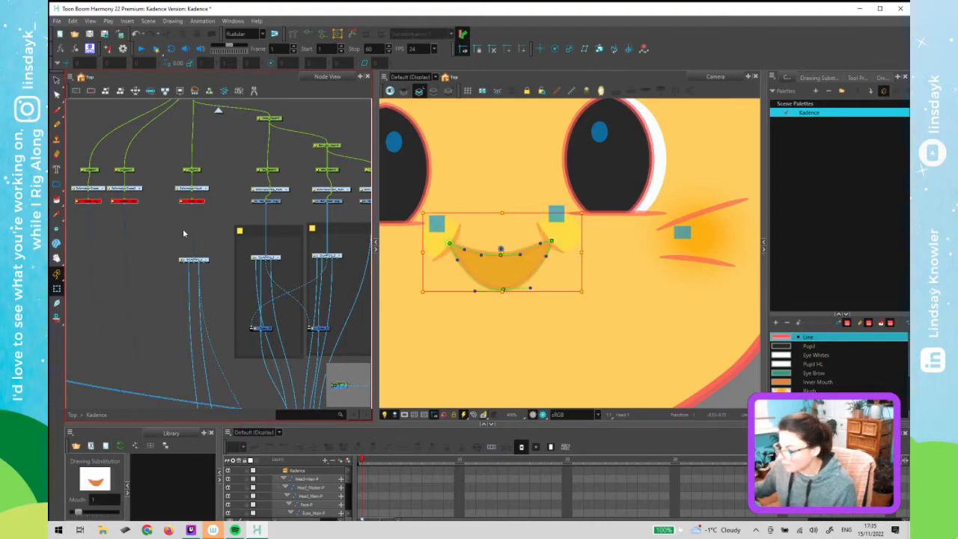
Go to frame 3, select the top teeth drawing and display its deformation curve
left_click(464, 372)
key("period")
key("period")
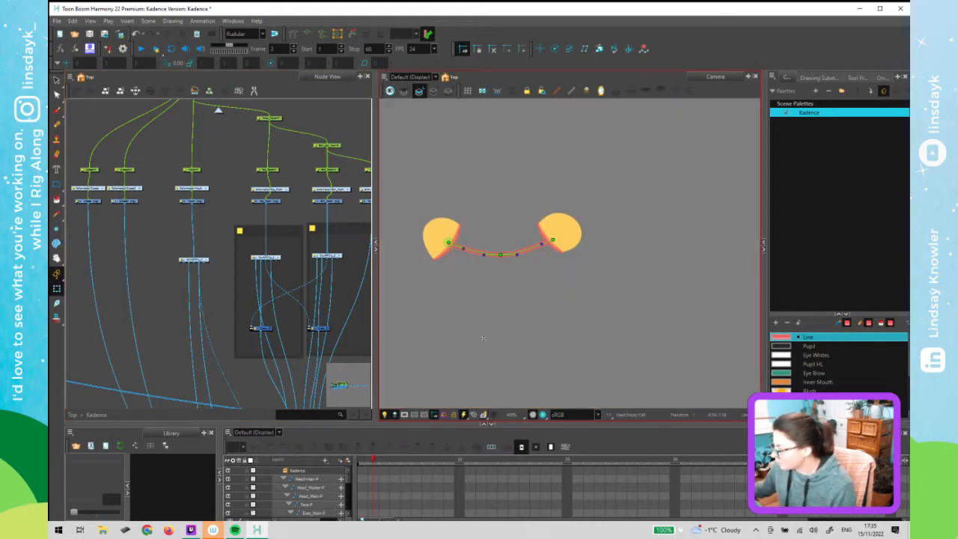
left_click(533, 372)
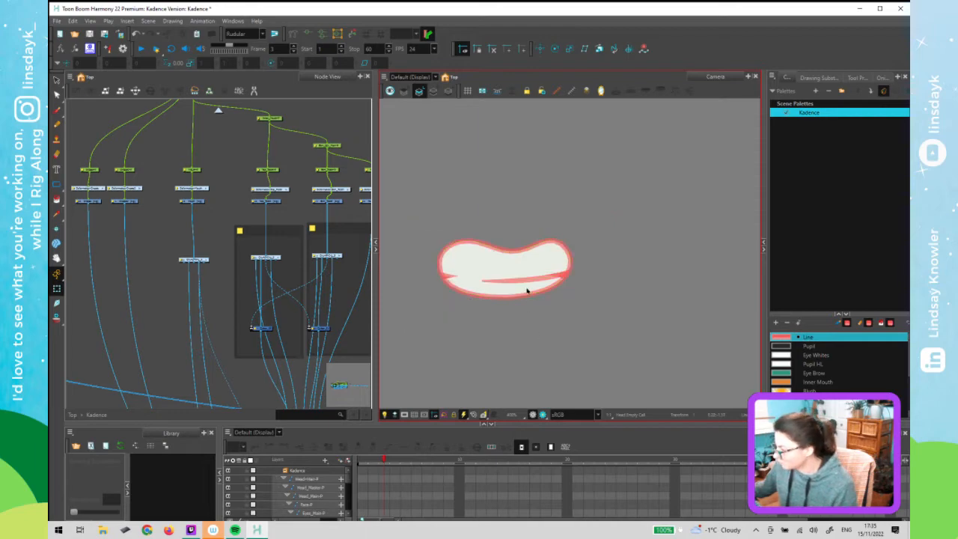
left_click(535, 265)
key("shift+F11")
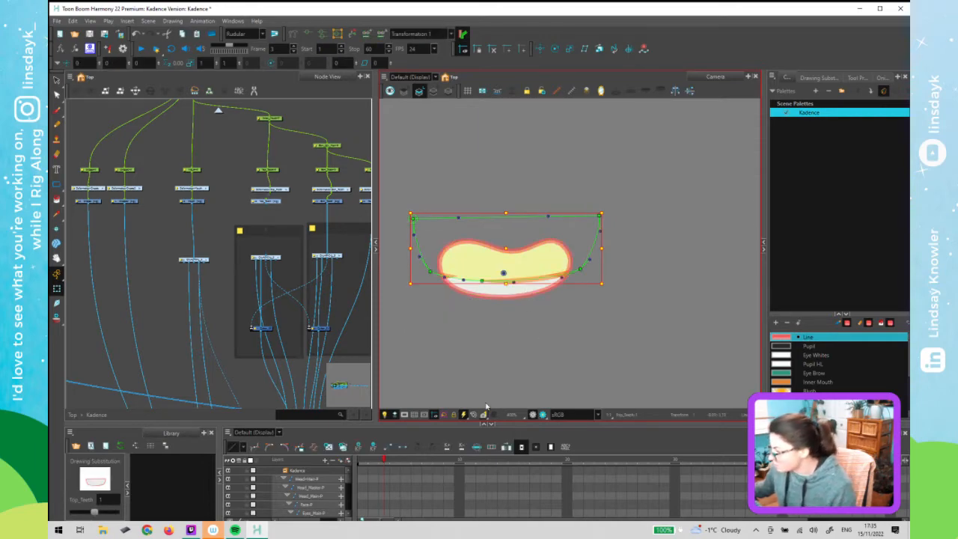
left_click(481, 304)
Test the top teeth deformation by moving the curve's bottom-middle point up and down, and reset it to its original position
scroll(482, 303, "up", 1)
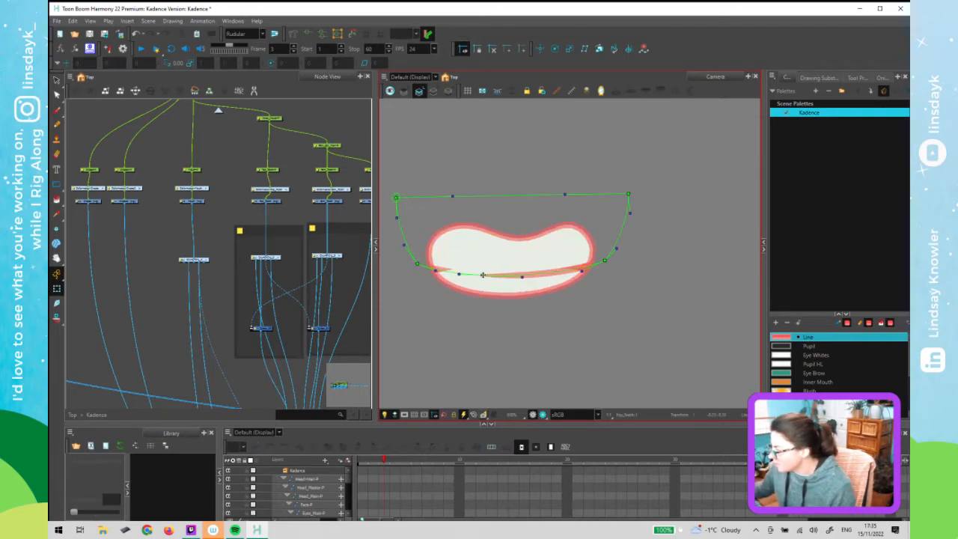
mouse_move(482, 276)
left_mouse_down()
mouse_move(497, 275)
mouse_move(487, 281)
mouse_move(487, 258)
left_mouse_up()
left_click(510, 360)
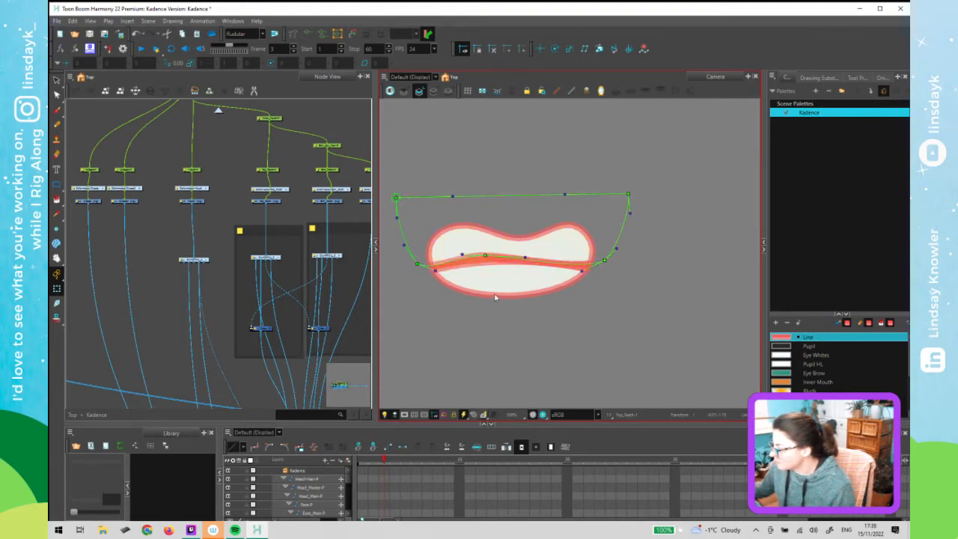
left_click(485, 256)
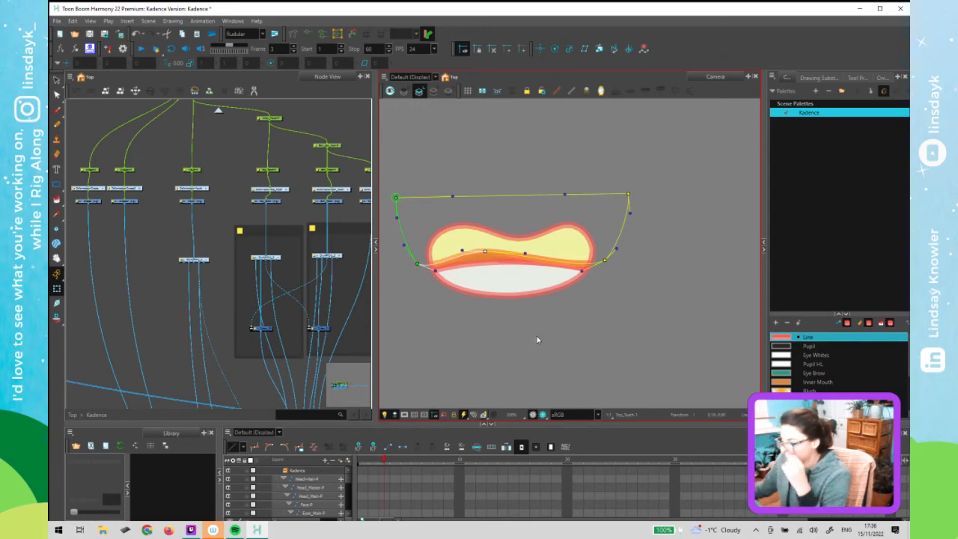
left_click_drag(484, 265, 483, 297)
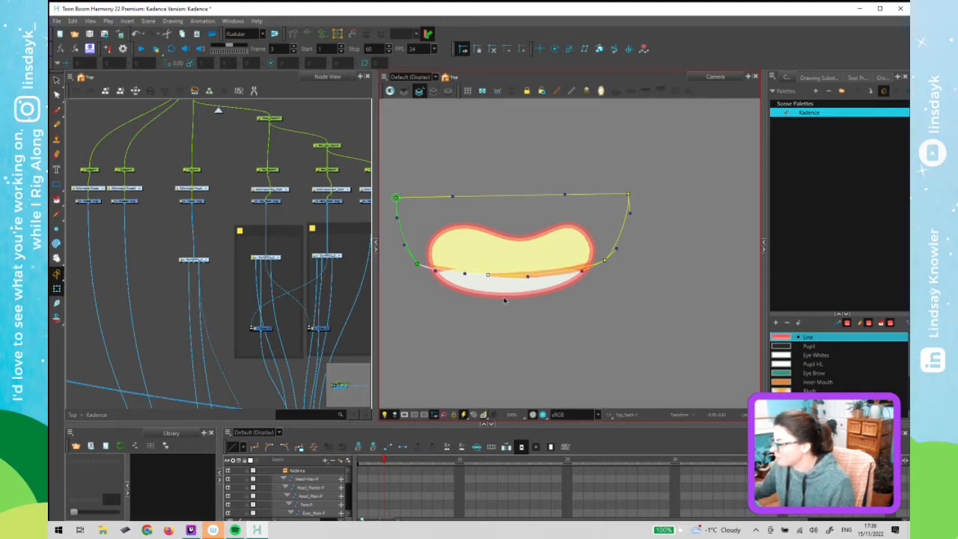
left_click(508, 333)
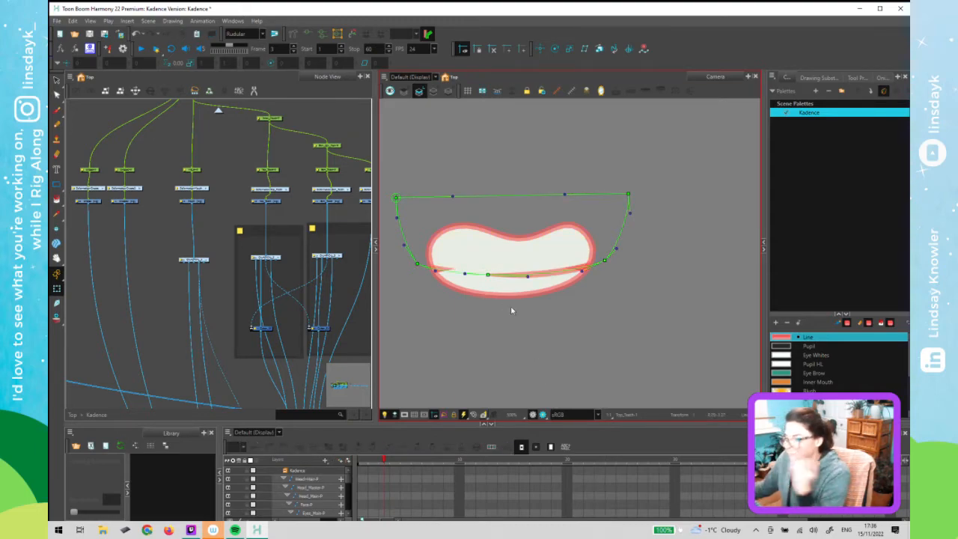
left_click(486, 275)
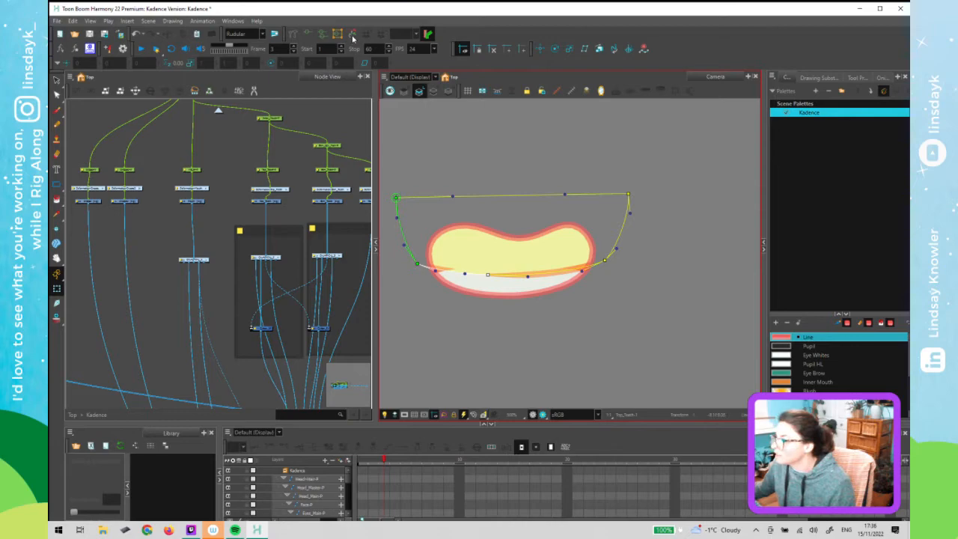
left_click(497, 208)
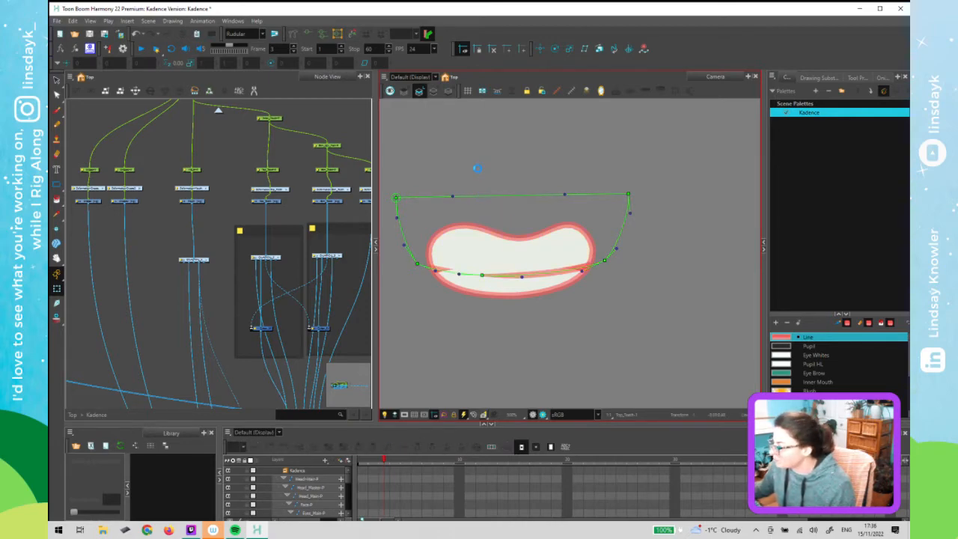
Return to frame 1 and select the Head drawing in the node network
left_click(366, 464)
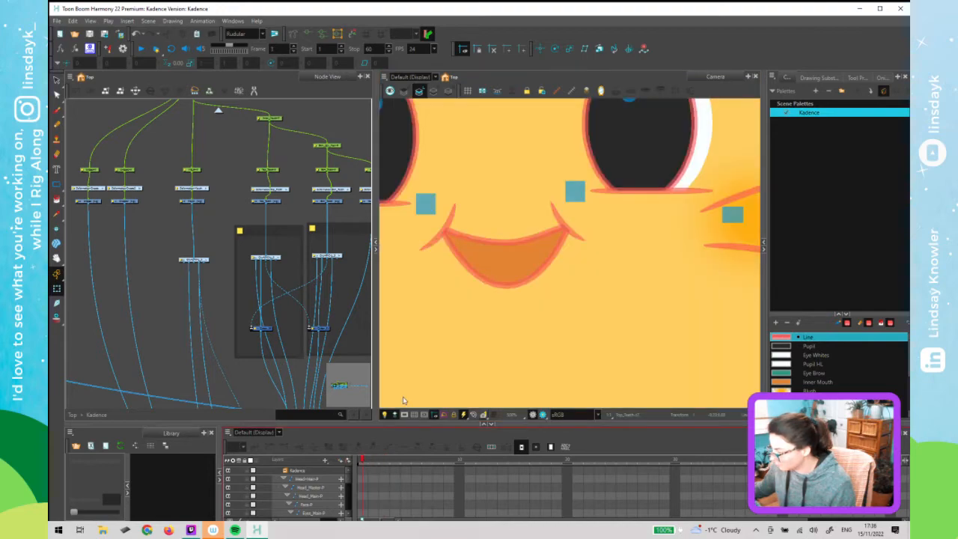
scroll(417, 359, "up", 5)
left_click_drag(238, 216, 210, 219)
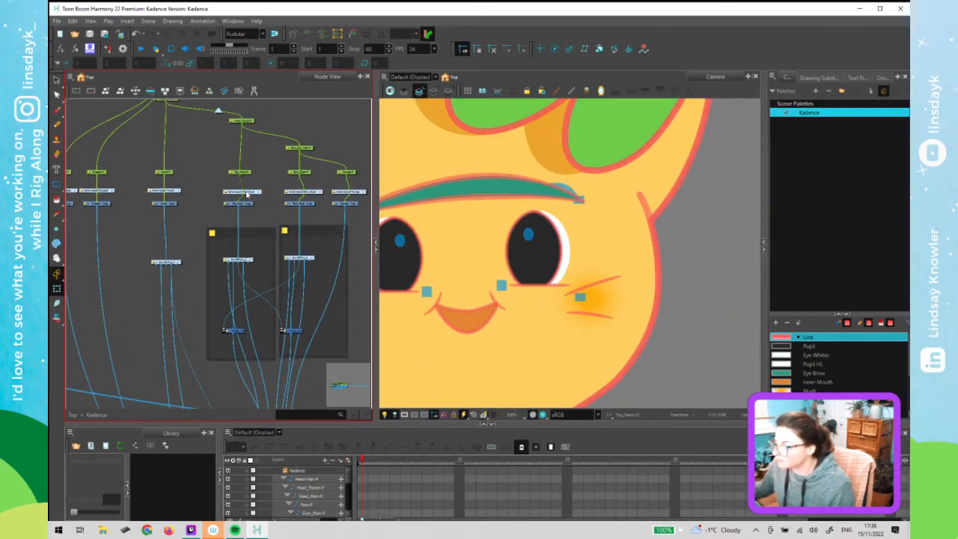
scroll(247, 188, "down", 2)
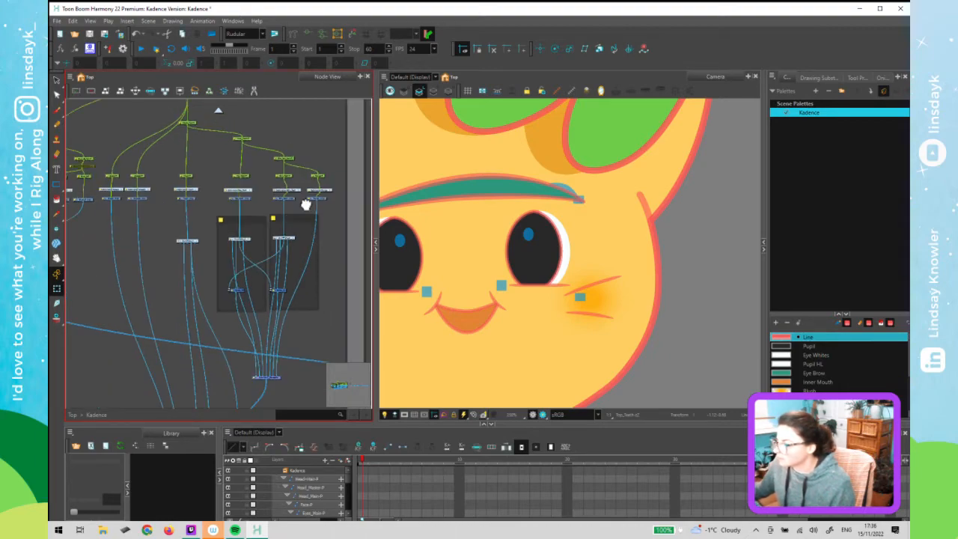
scroll(210, 203, "up", 2)
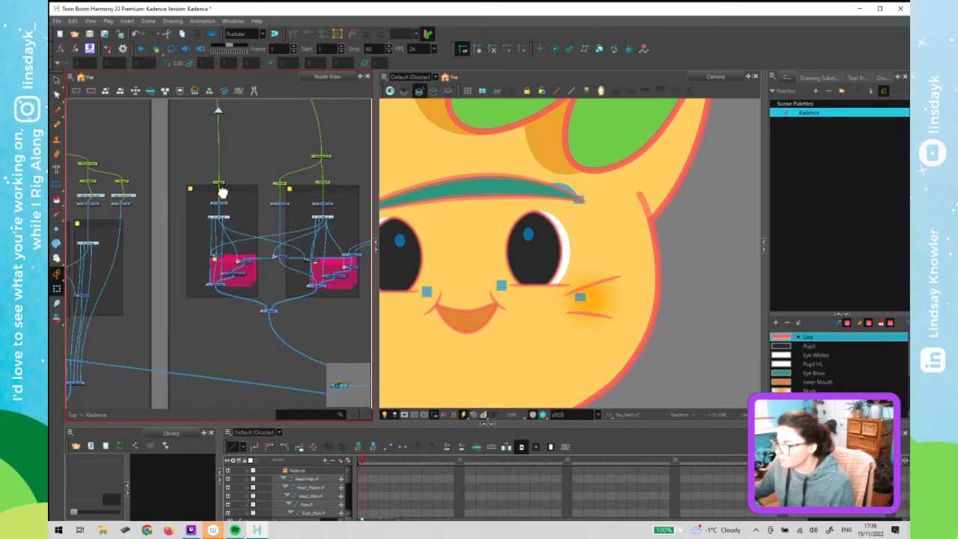
scroll(217, 191, "up", 2)
scroll(196, 212, "up", 1)
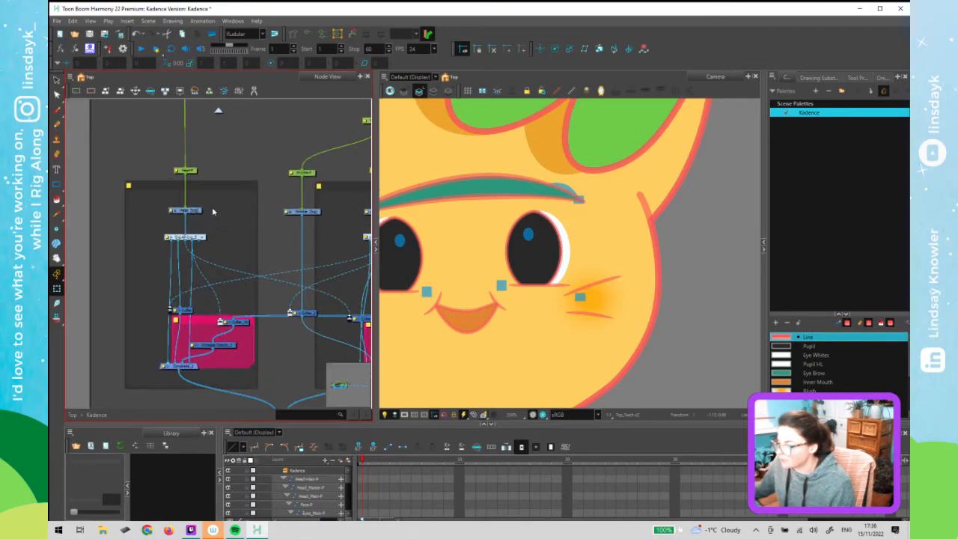
left_click(186, 211)
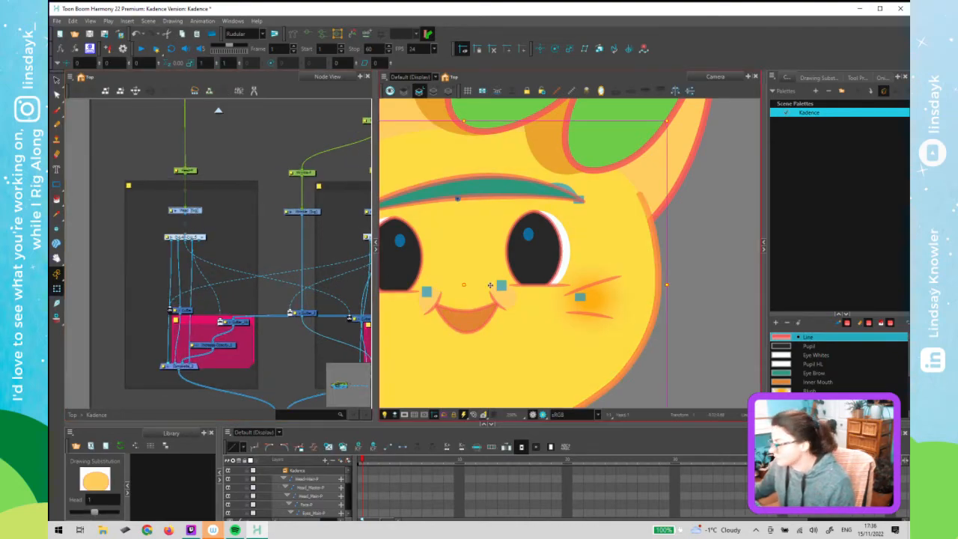
Move the head drawing out to the empty area left of the character, clear of the other artwork
scroll(492, 291, "down", 2)
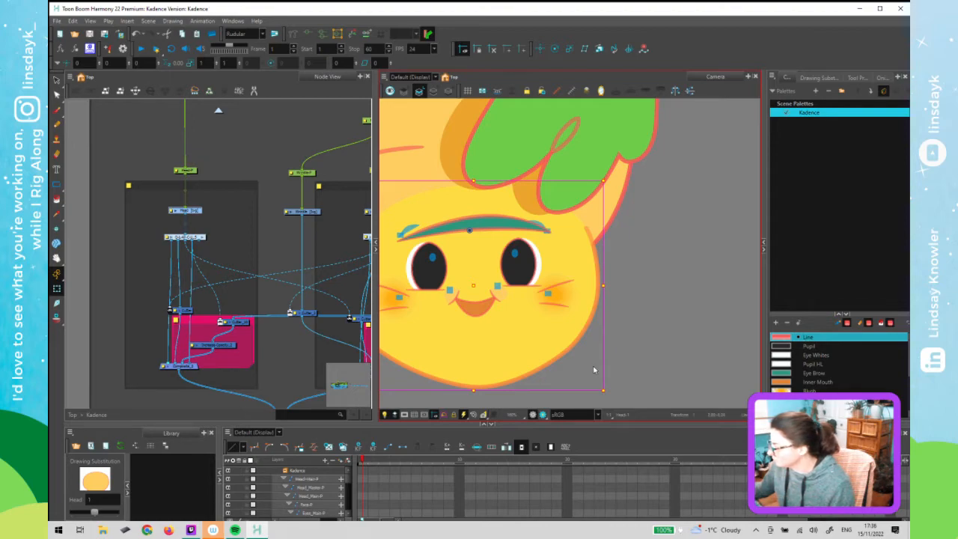
left_click_drag(592, 369, 684, 361)
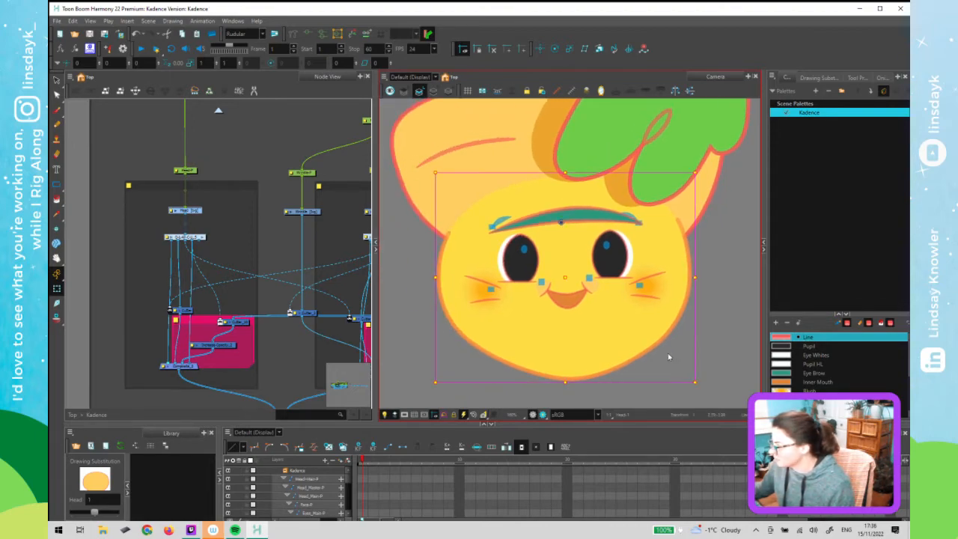
scroll(669, 357, "down", 2)
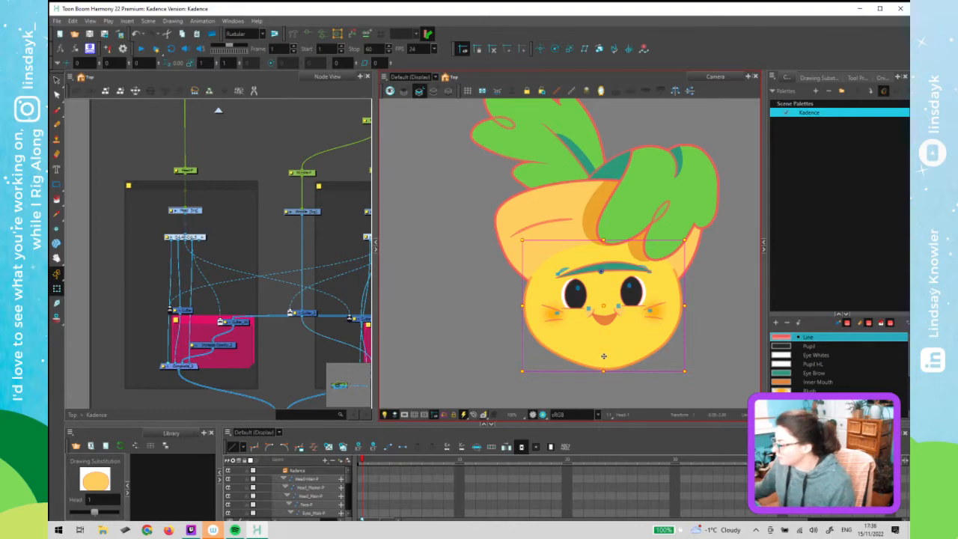
left_click_drag(601, 358, 413, 381)
left_click(545, 358)
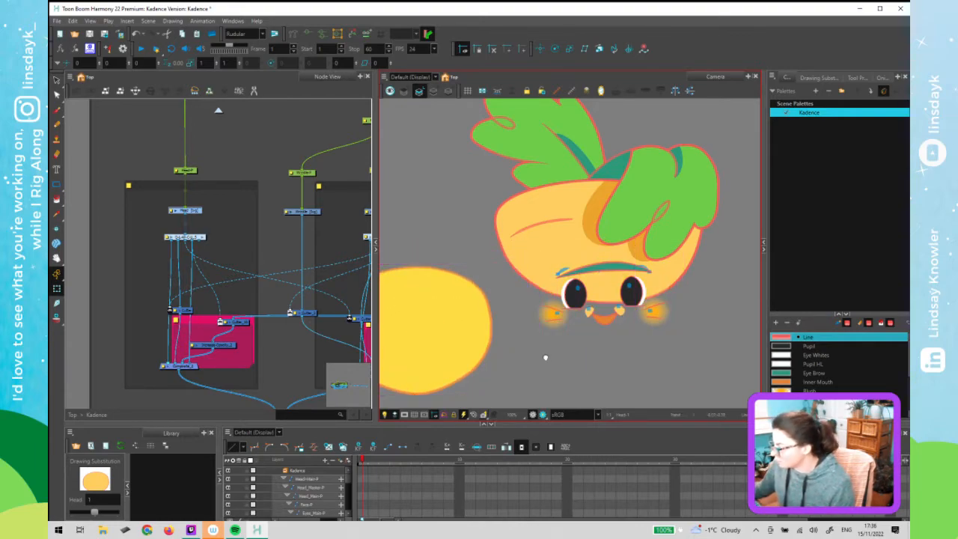
left_click_drag(546, 358, 645, 351)
middle_click(284, 264)
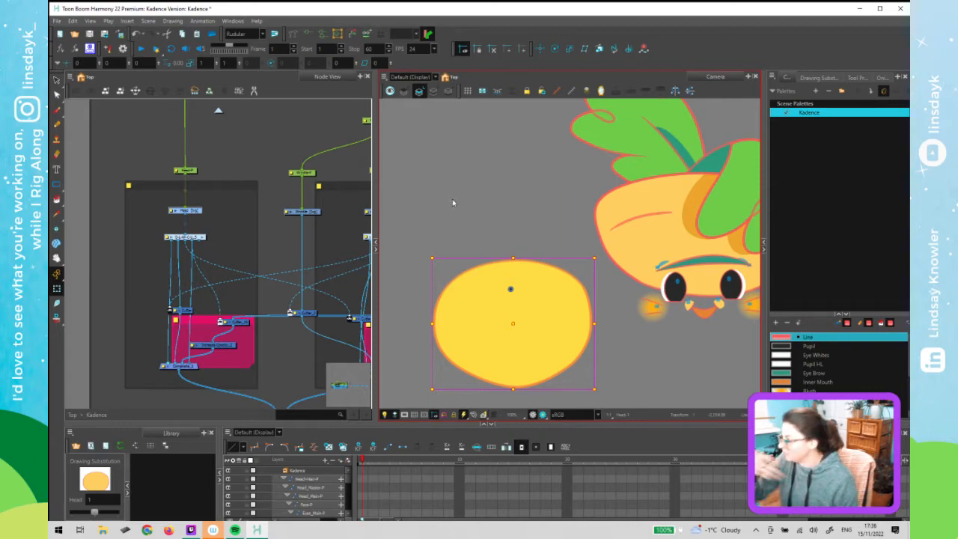
left_click_drag(506, 217, 491, 156)
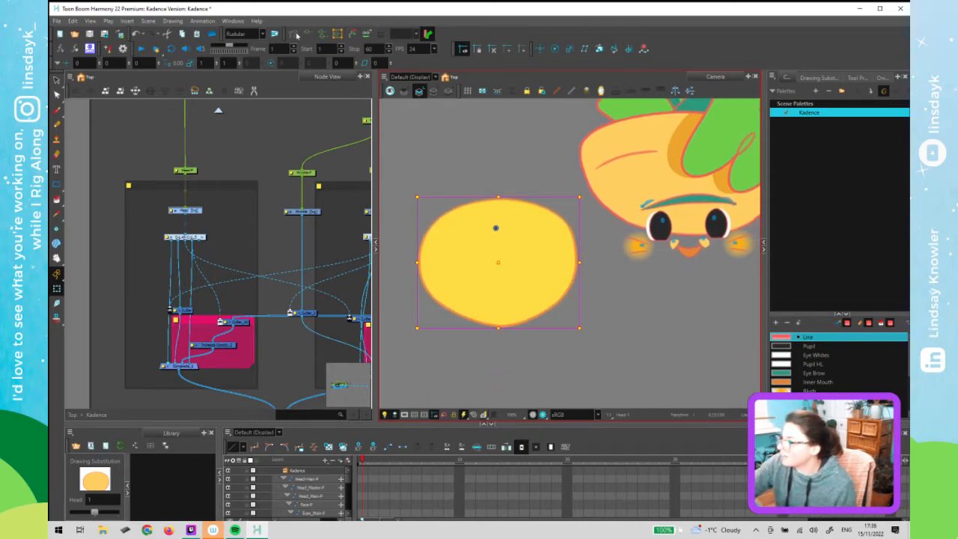
Rig the head with a closed curve deformation chain of four points around its outline, starting and ending at the top
left_click(293, 34)
left_click(495, 200)
left_click(471, 201)
left_click_drag(424, 235, 433, 219)
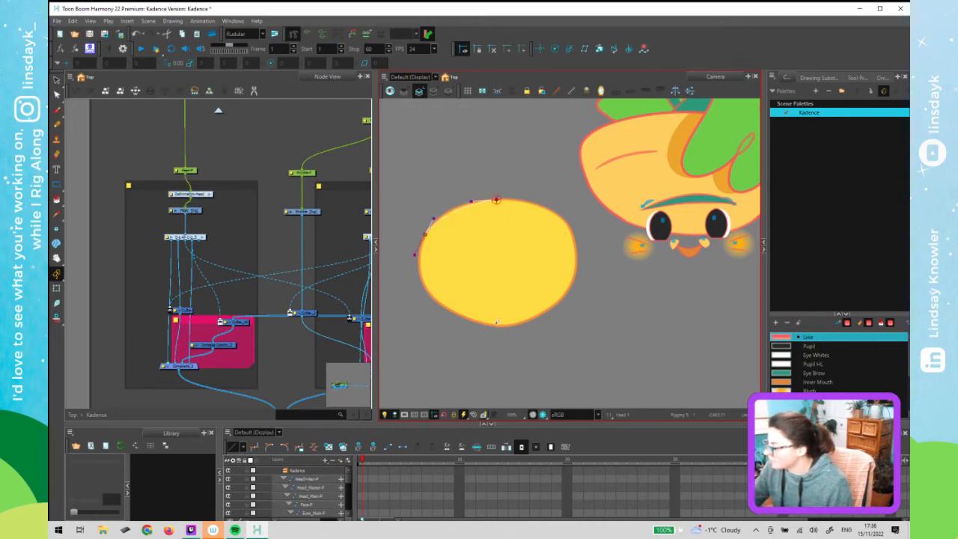
left_click_drag(505, 326, 550, 323)
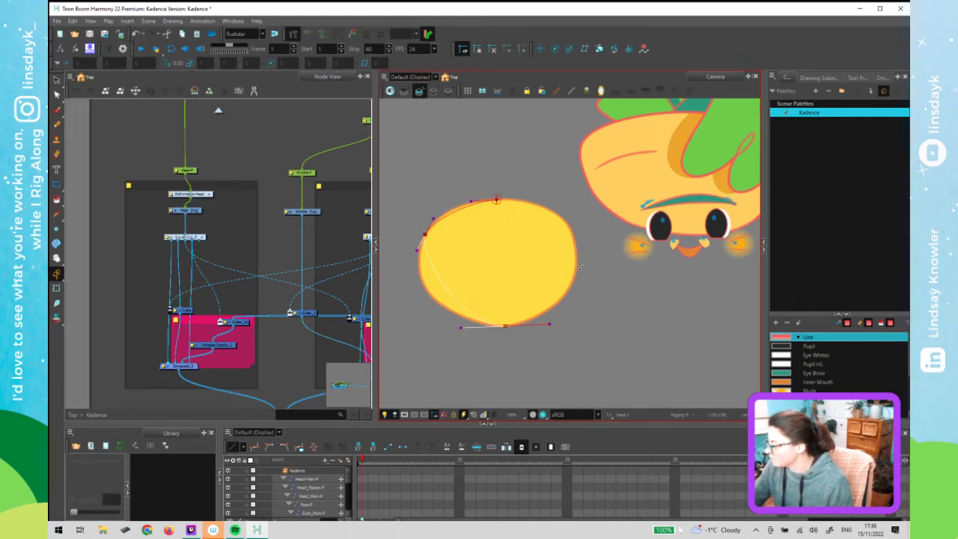
left_click_drag(569, 224, 584, 257)
left_click(496, 200)
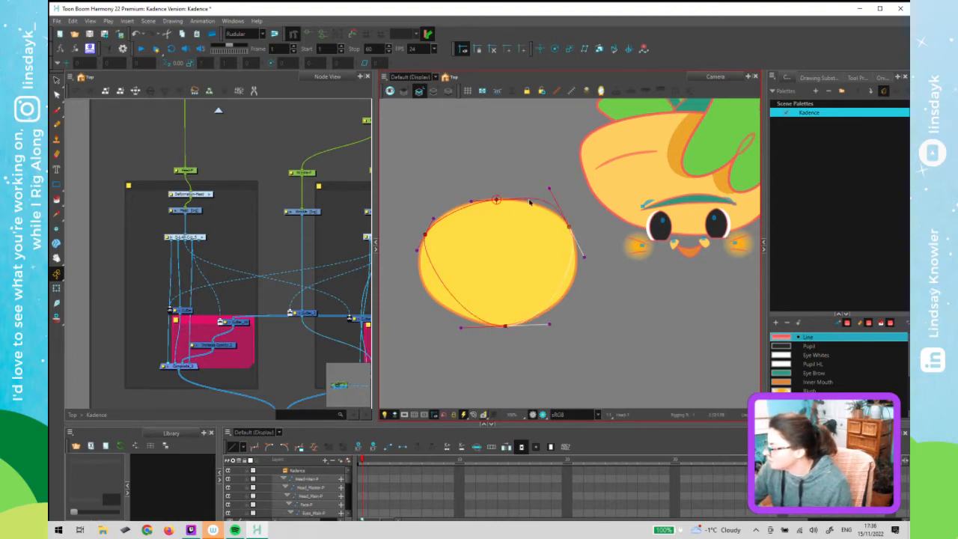
Fine-tune the deformation curve's upper-right point so it sits in the middle of the head's outline
scroll(589, 243, "up", 5)
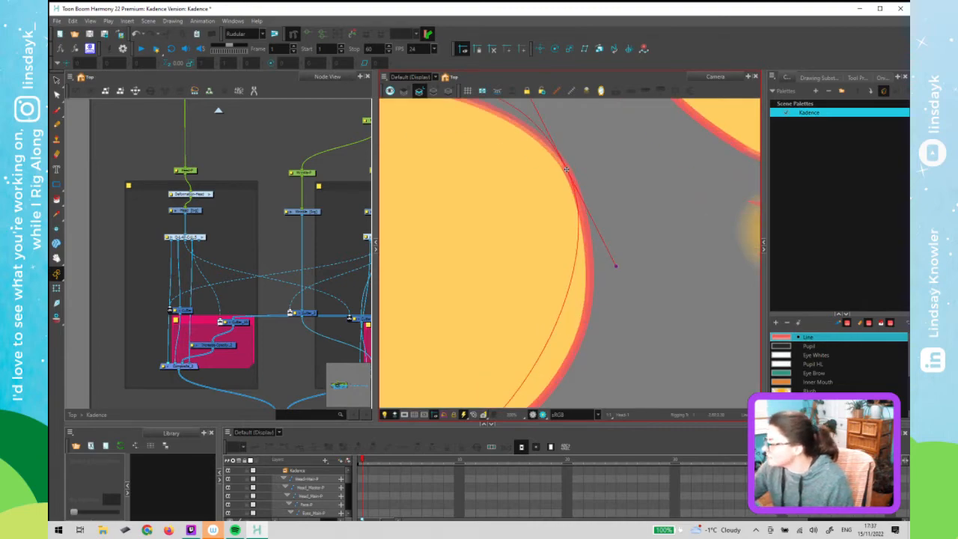
left_click(567, 170)
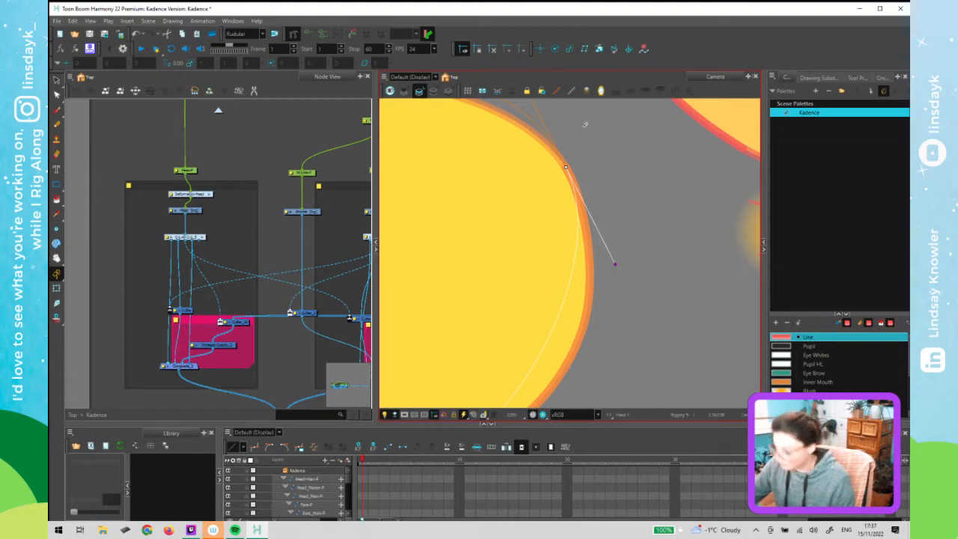
key("2")
key("2")
key("2")
key("2")
left_click_drag(549, 325, 546, 365)
left_click_drag(603, 123, 600, 271)
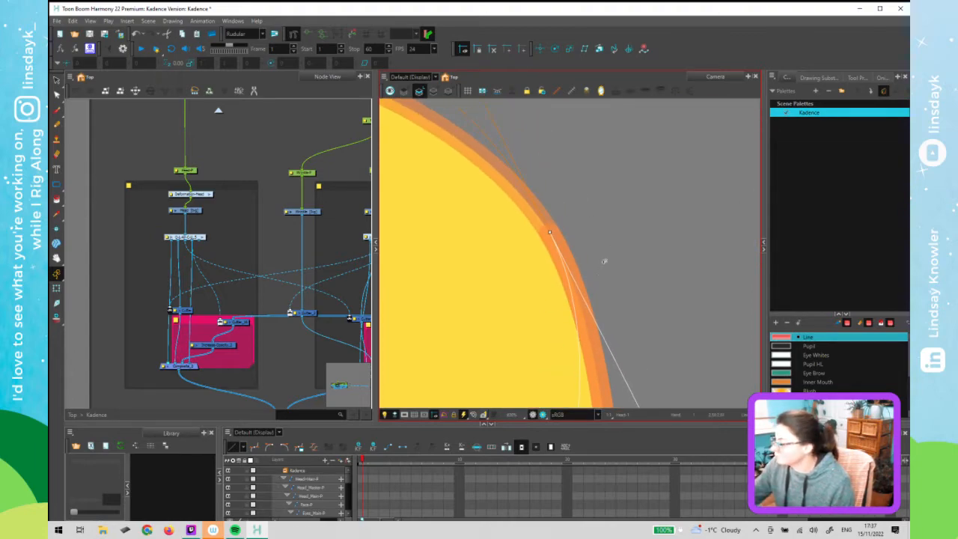
key("2")
key("2")
key("2")
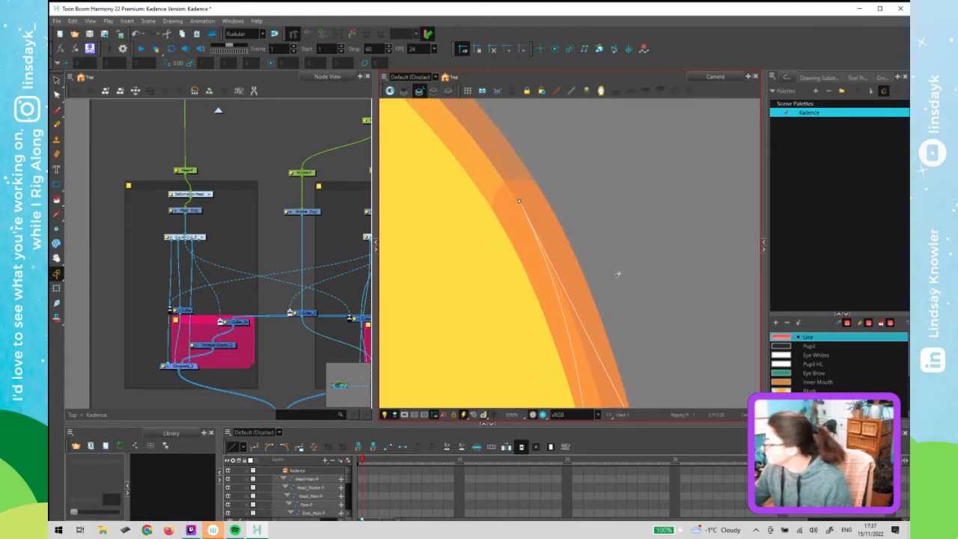
left_click_drag(515, 200, 515, 198)
key("ctrl+z")
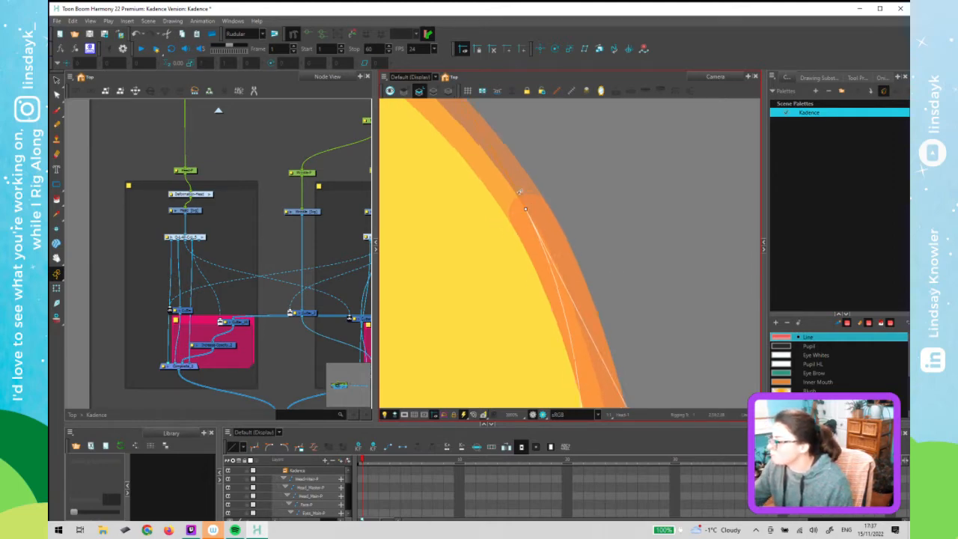
key("1")
key("1")
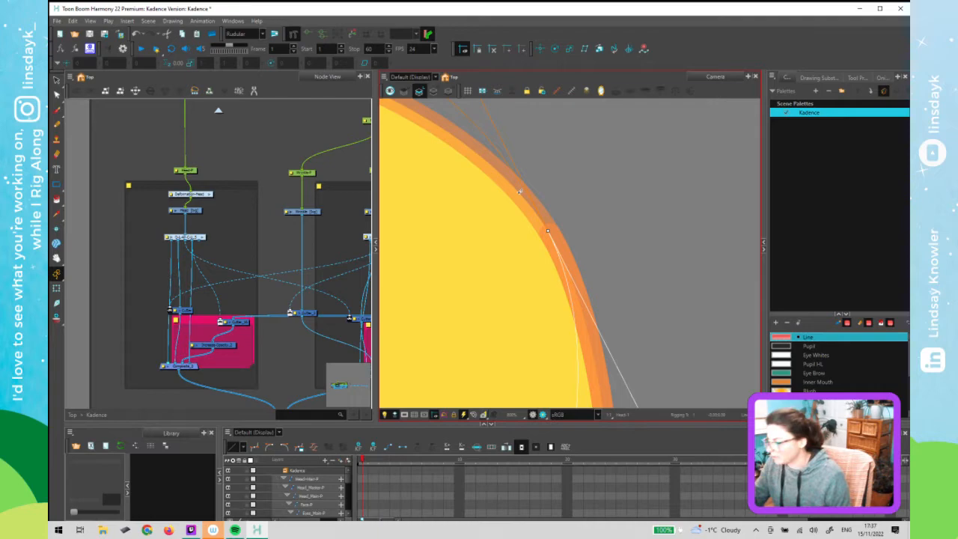
key("1")
Centre the deformation curve's upper-left point on the head's outline
left_click_drag(509, 290, 754, 297)
key("1")
key("1")
left_click_drag(588, 293, 592, 283)
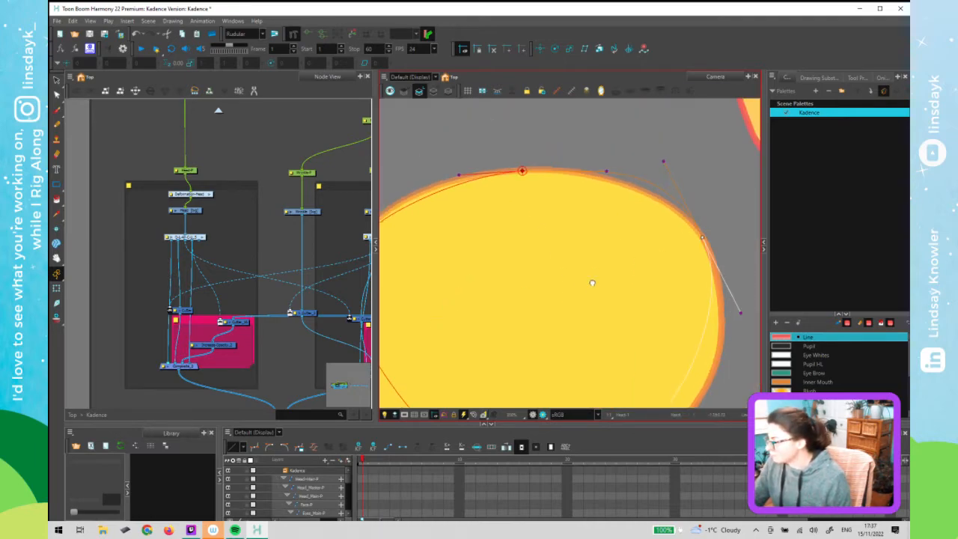
left_click_drag(453, 304, 614, 257)
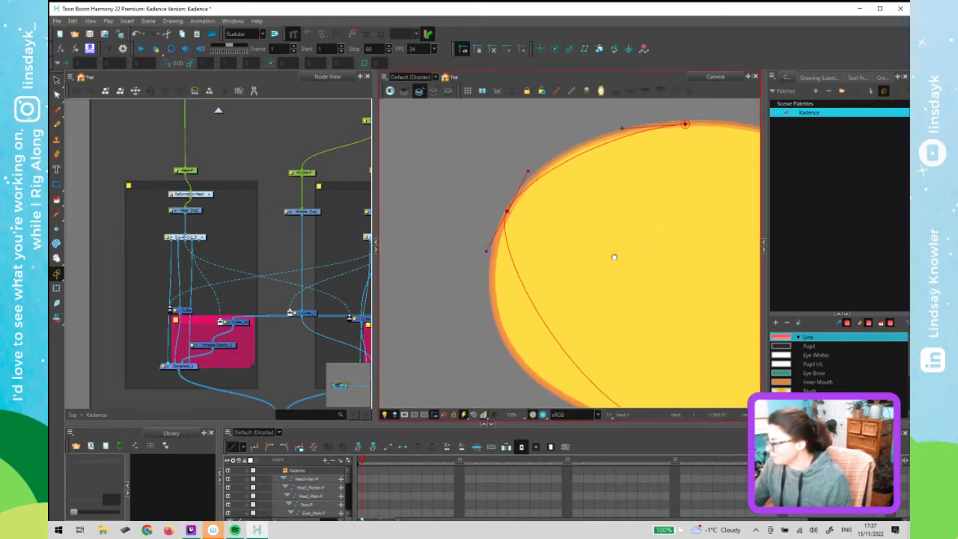
key("2")
key("2")
key("2")
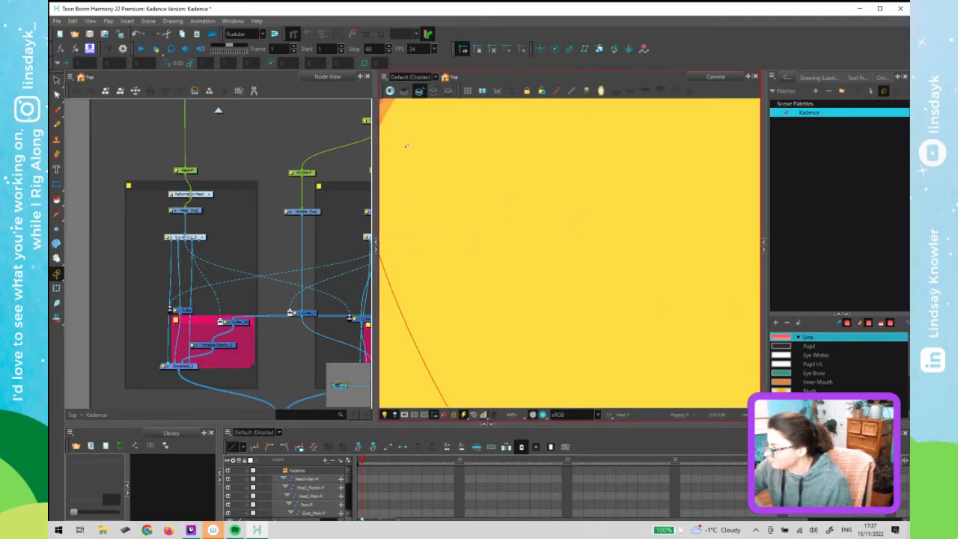
left_click_drag(416, 159, 550, 250)
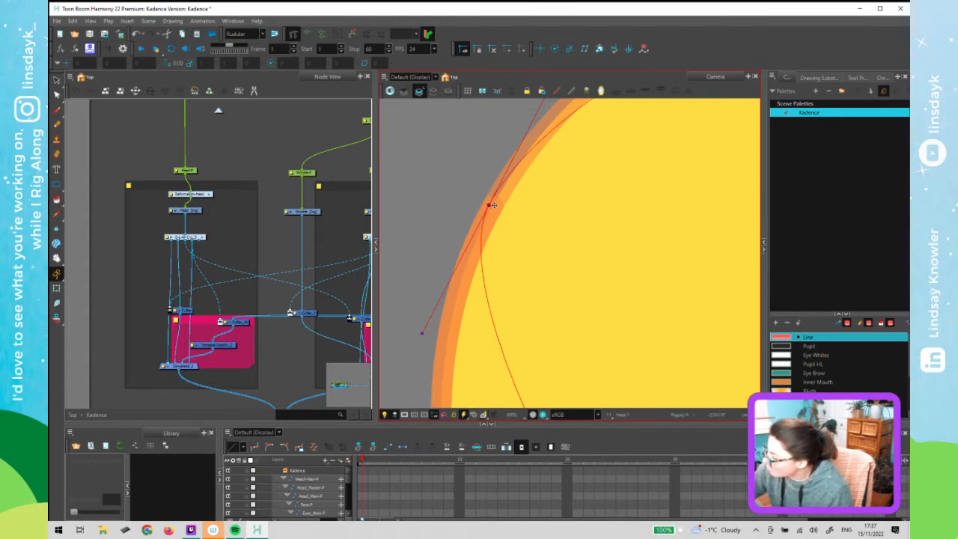
left_click(493, 204)
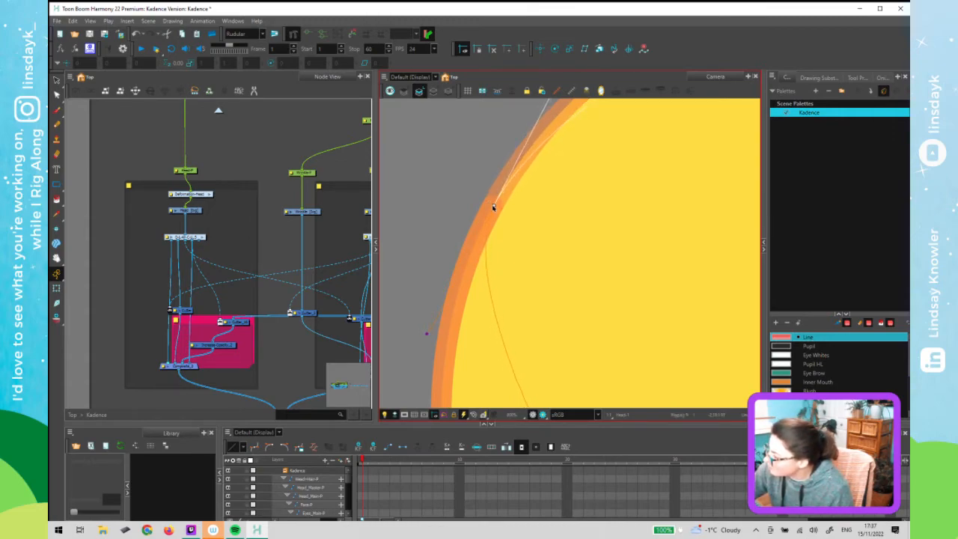
key("1")
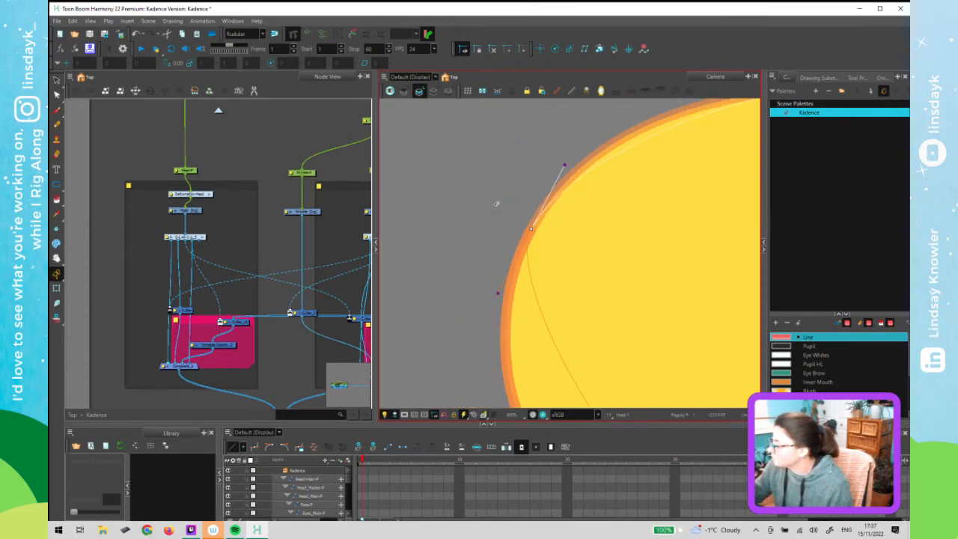
key("1")
Lengthen the left handle of the head deformer's top point so the curve follows the upper-left outline
left_click_drag(647, 239, 522, 252)
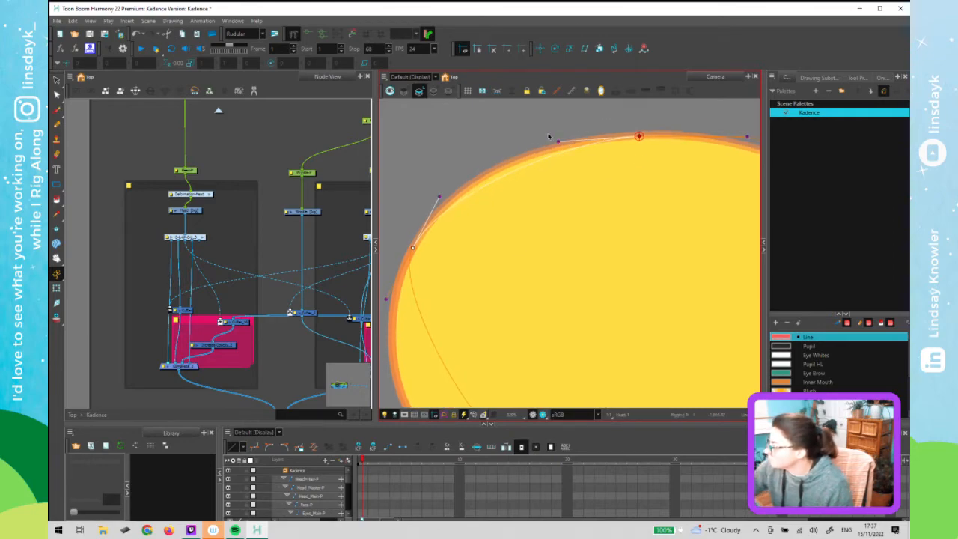
left_click_drag(548, 136, 536, 131)
left_click_drag(668, 182, 563, 225)
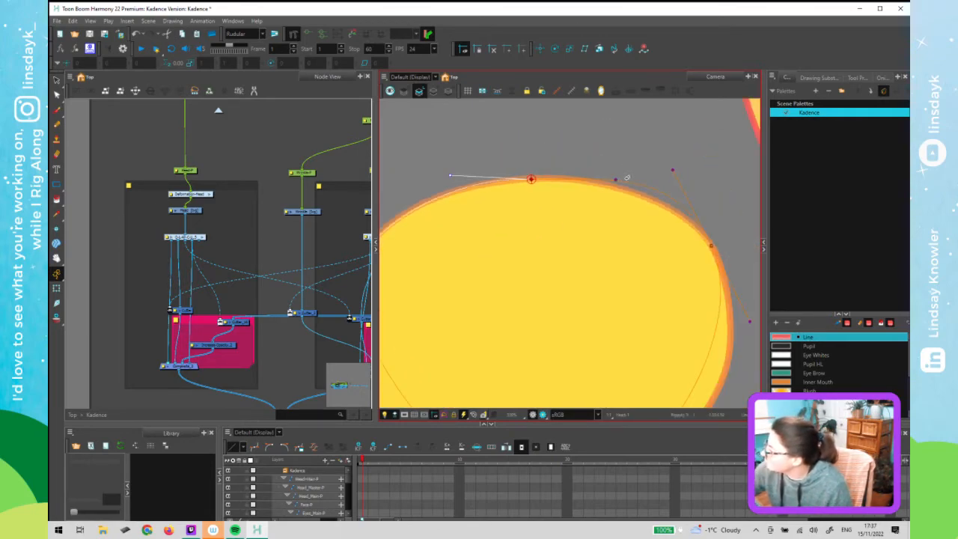
Adjust the top point of the head's deformation curve and the nearby handles so the curve follows the upper head outline
left_click(616, 180)
left_click(531, 180)
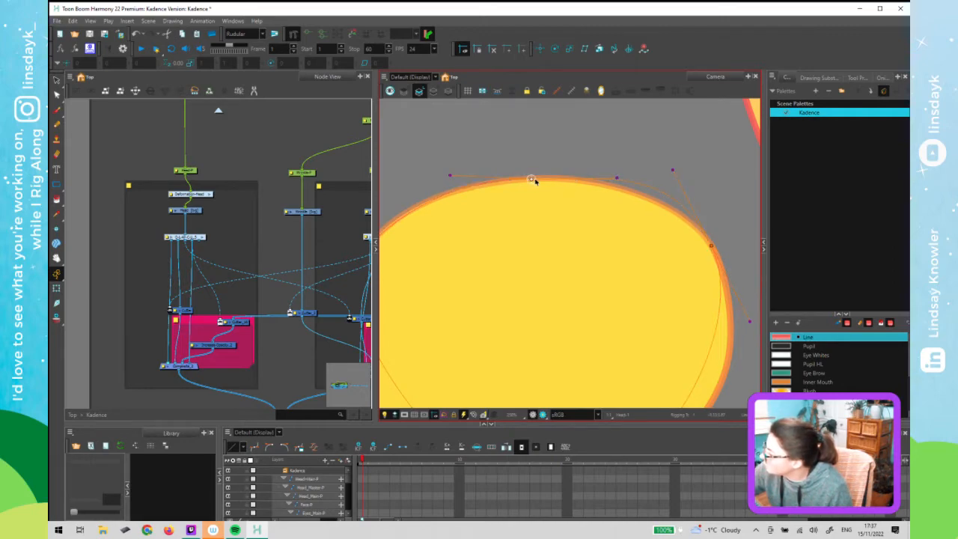
left_click(449, 175)
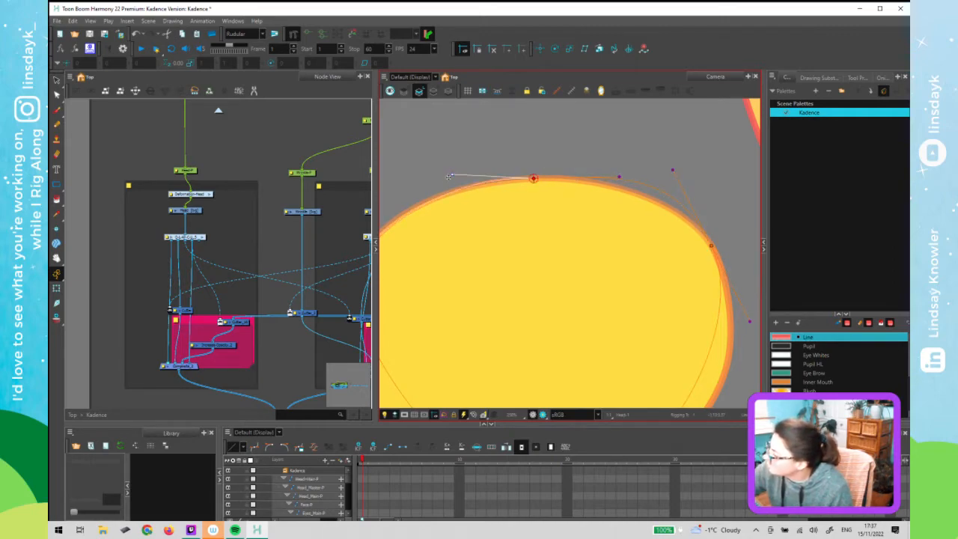
left_click_drag(437, 187, 433, 183)
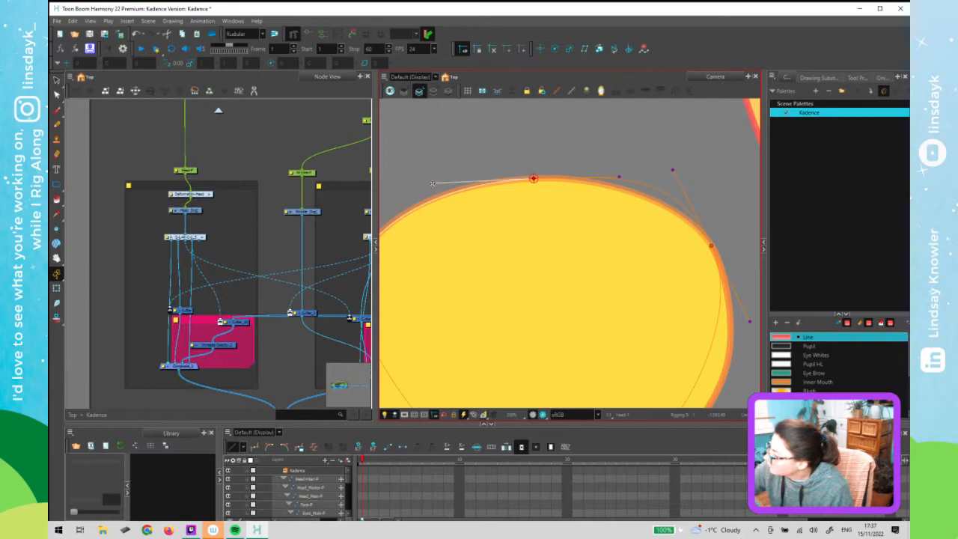
left_click_drag(674, 171, 680, 201)
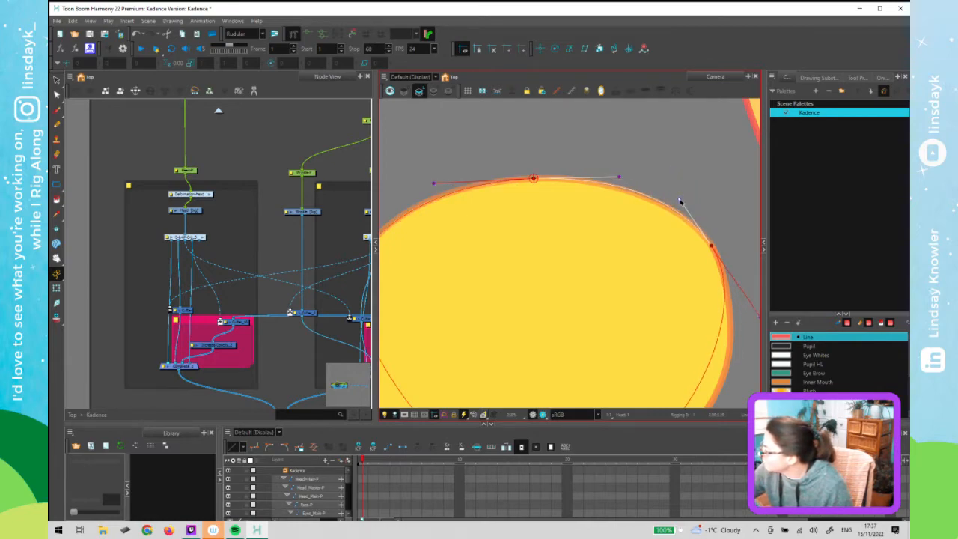
left_click_drag(617, 178, 606, 179)
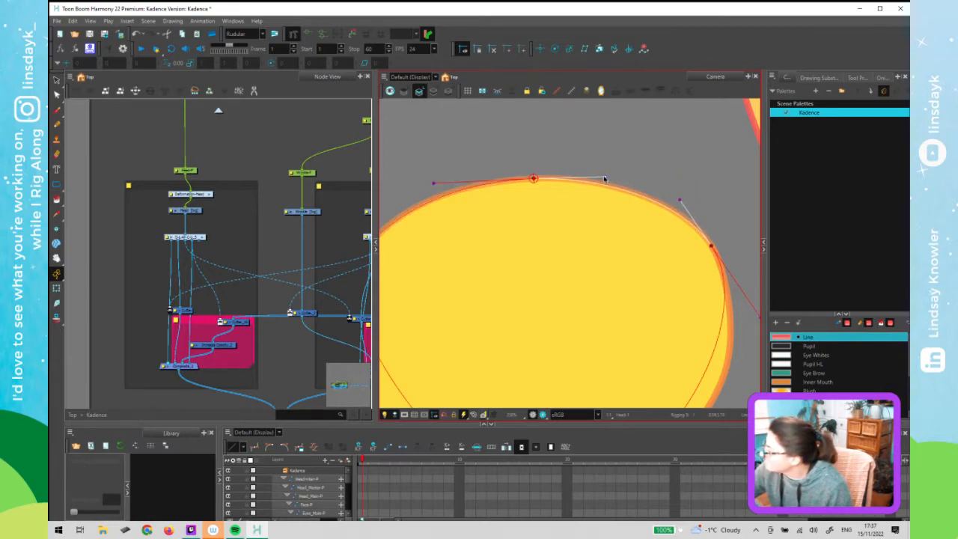
Lengthen the side handles and refine the bottom point and its handles to fit the lower head outline, and save the scene
key("1")
key("1")
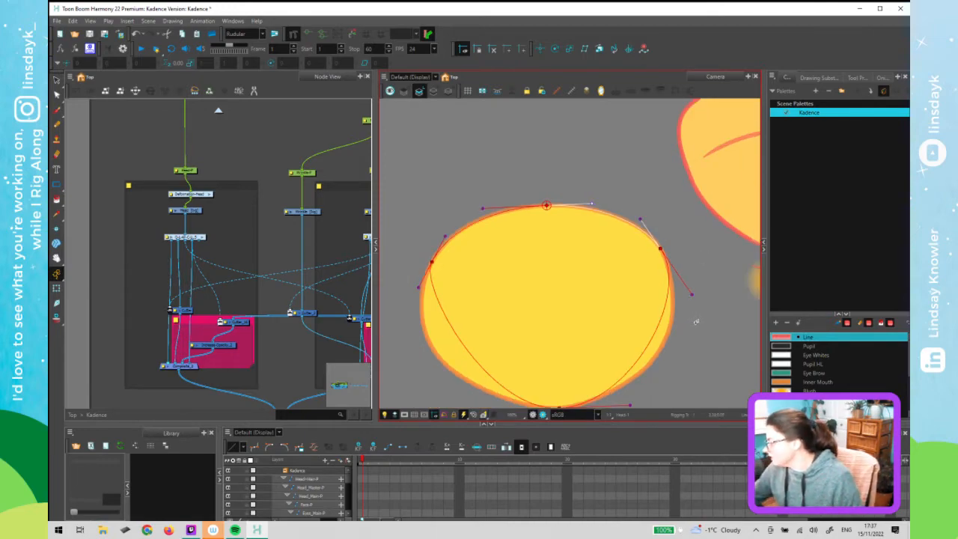
left_click_drag(418, 287, 391, 340)
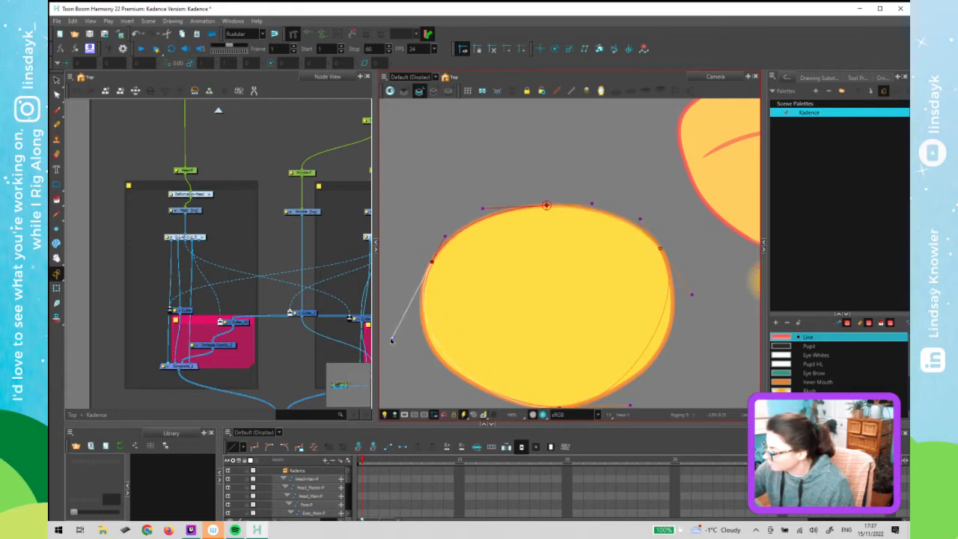
left_click_drag(692, 294, 698, 246)
left_click_drag(651, 337, 656, 337)
left_click_drag(490, 343, 482, 339)
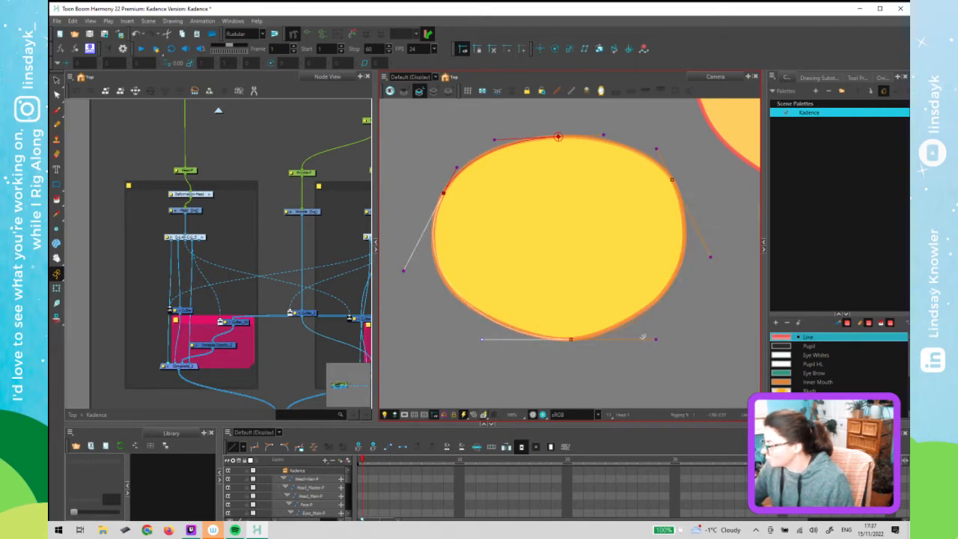
left_click_drag(656, 339, 662, 337)
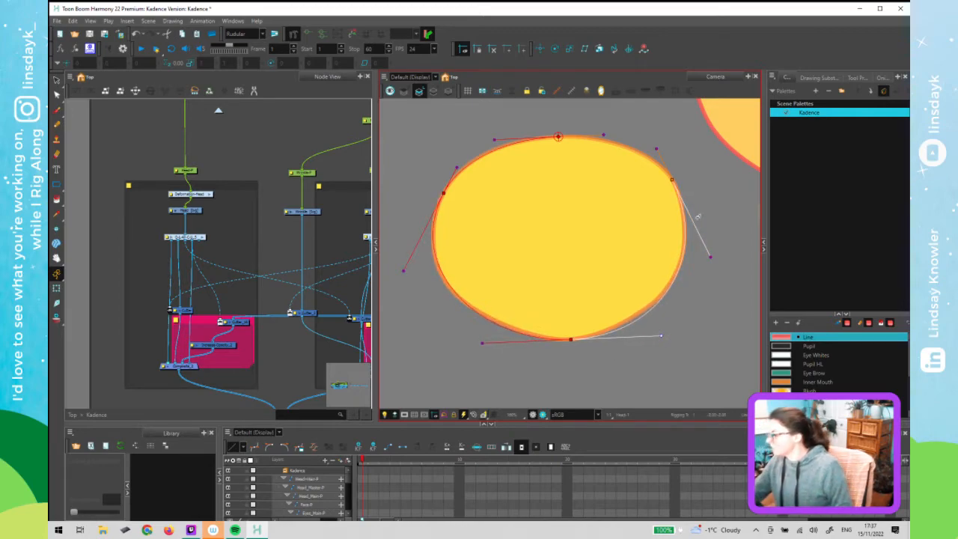
left_click_drag(570, 340, 569, 341)
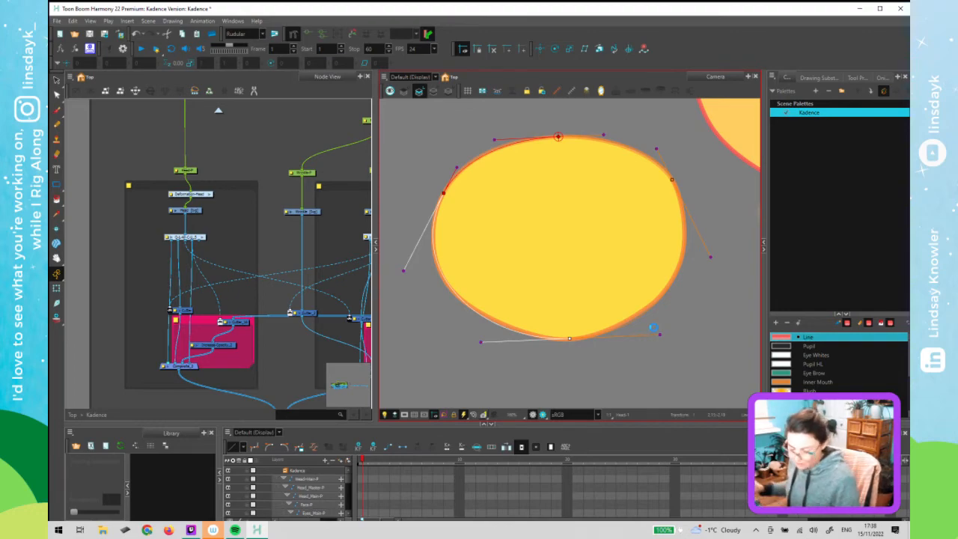
key("ctrl+s")
Go up to the scene's top level and examine the separated head shape beside the character turnaround poses
left_click(219, 111)
scroll(253, 169, "down", 3)
mouse_move(257, 199)
left_mouse_down()
mouse_move(180, 175)
mouse_move(249, 160)
left_mouse_up()
scroll(223, 192, "up", 3)
scroll(594, 292, "down", 5)
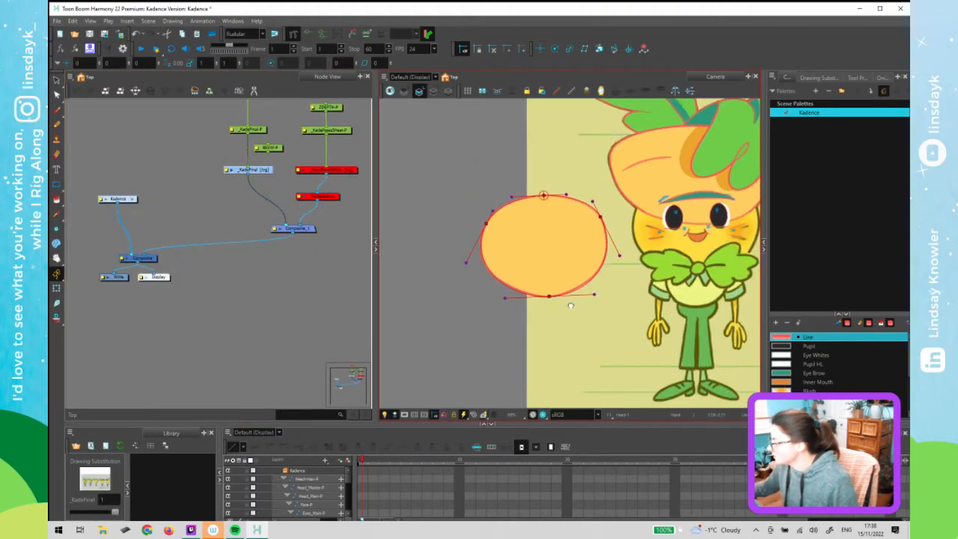
left_click_drag(571, 305, 539, 297)
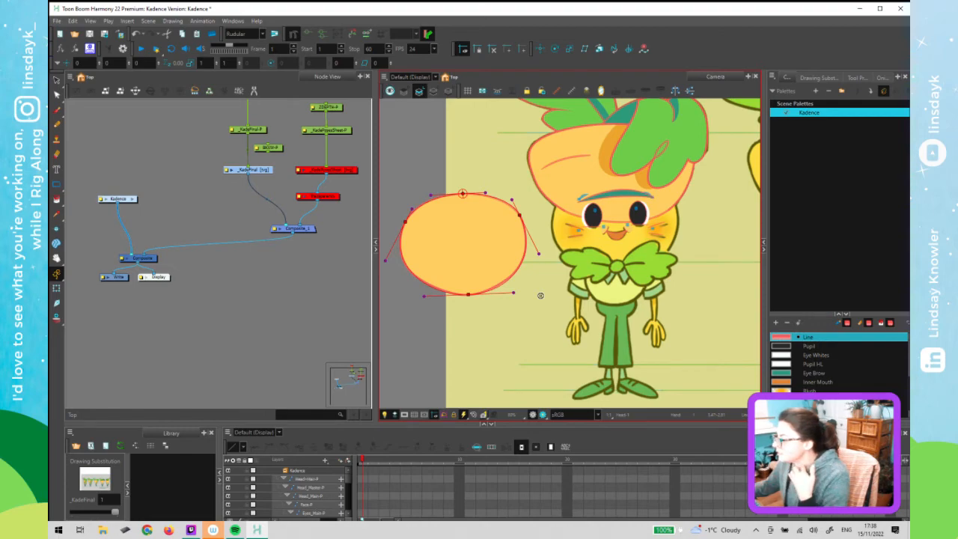
scroll(591, 294, "down", 2)
scroll(629, 283, "down", 2)
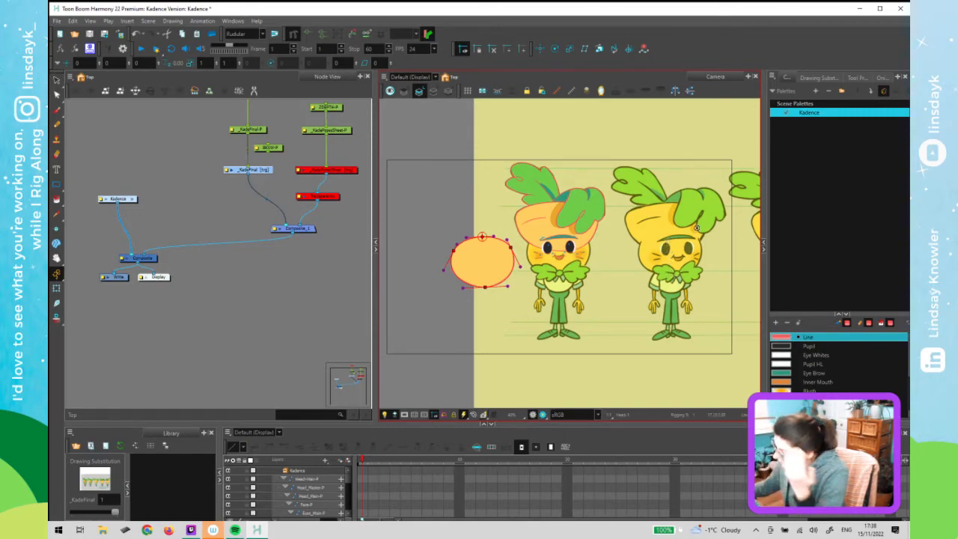
left_click_drag(684, 258, 621, 265)
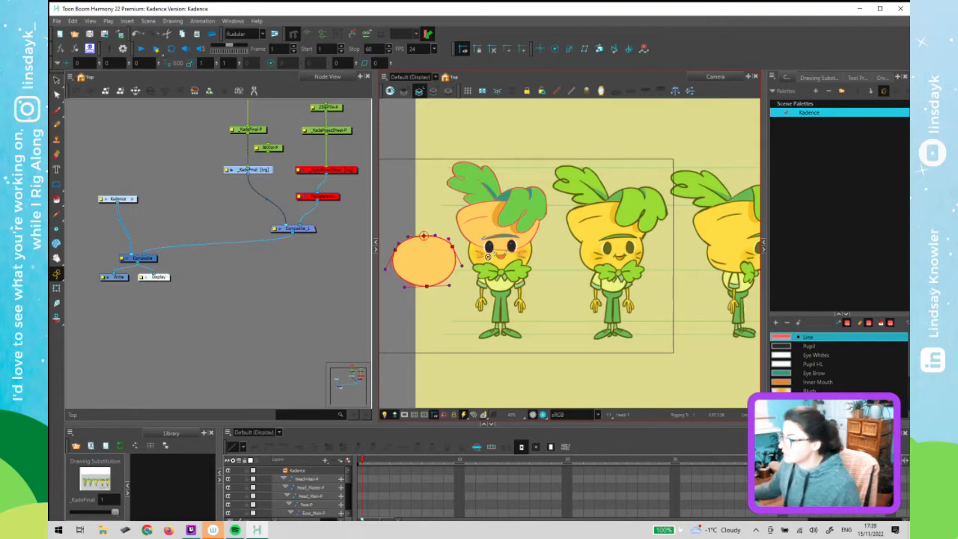
key("shift+2")
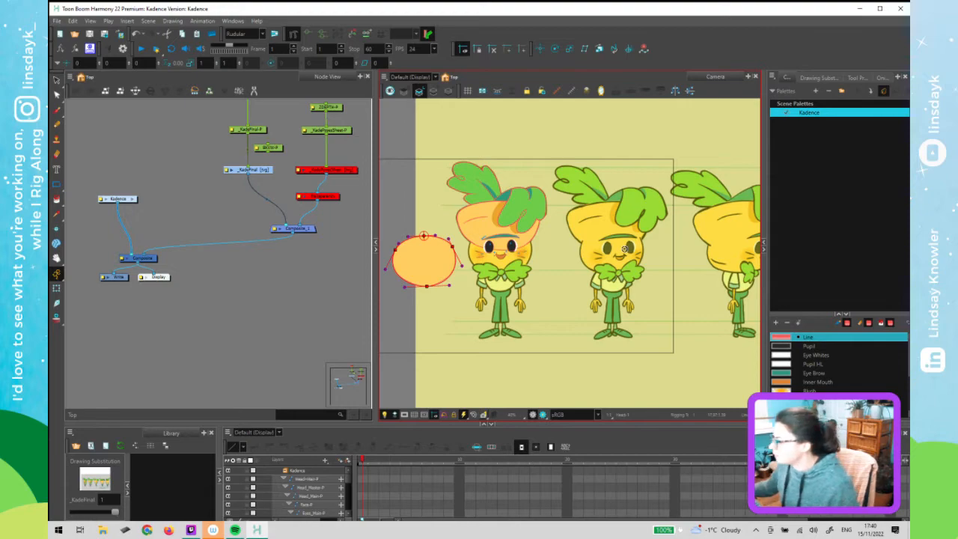
Deselect the top-level nodes, reopen the Kadence group and select the separated head with the Transform tool
left_click(314, 275)
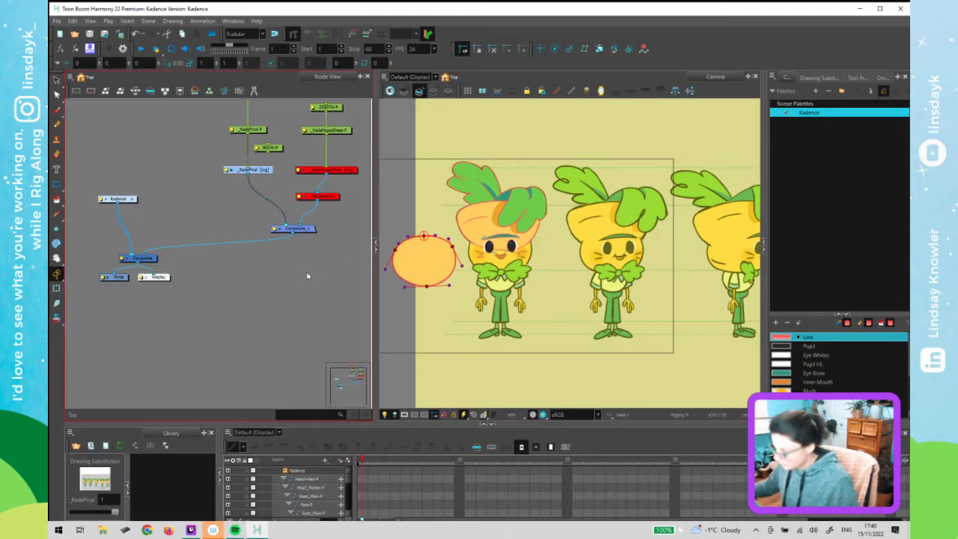
key("shift+t")
left_click(309, 281)
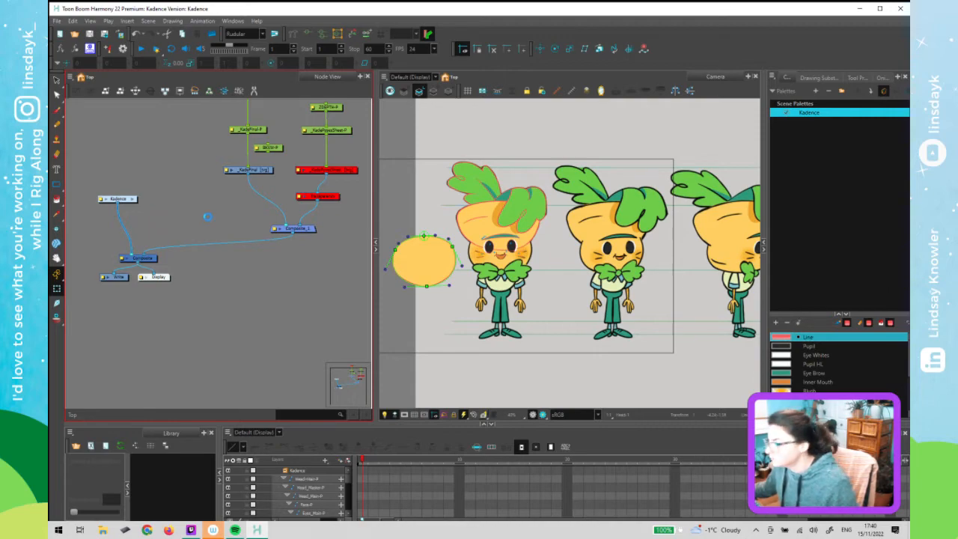
left_click(133, 199)
left_click(438, 275)
key("shift+t")
left_click(440, 266)
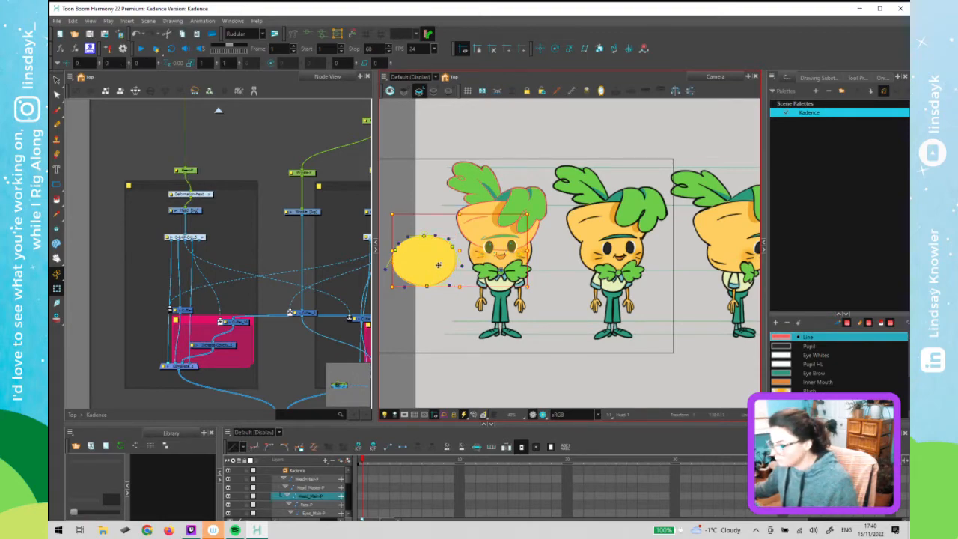
Return the head's peg to its original place on the character and check its deformation, drawing and peg nodes
left_click(187, 172)
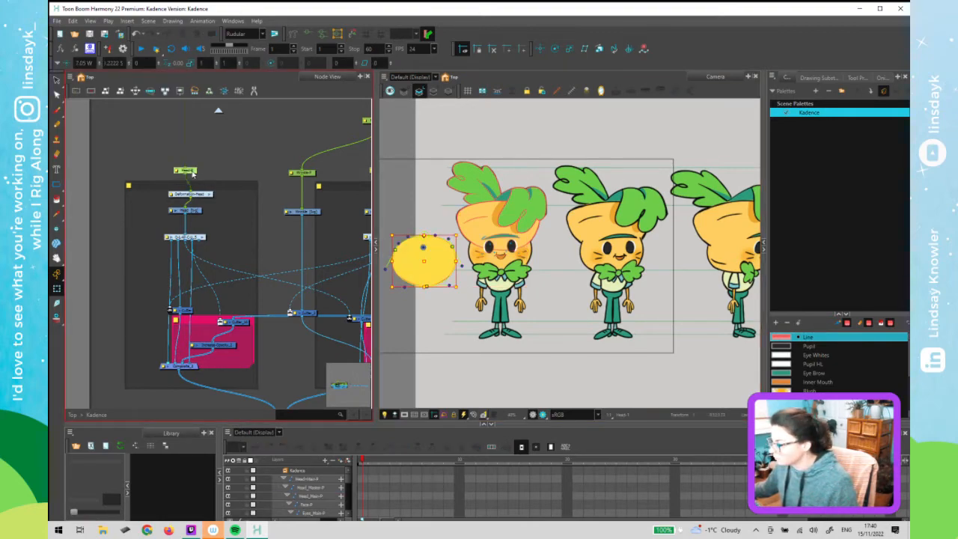
key("ctrl+z")
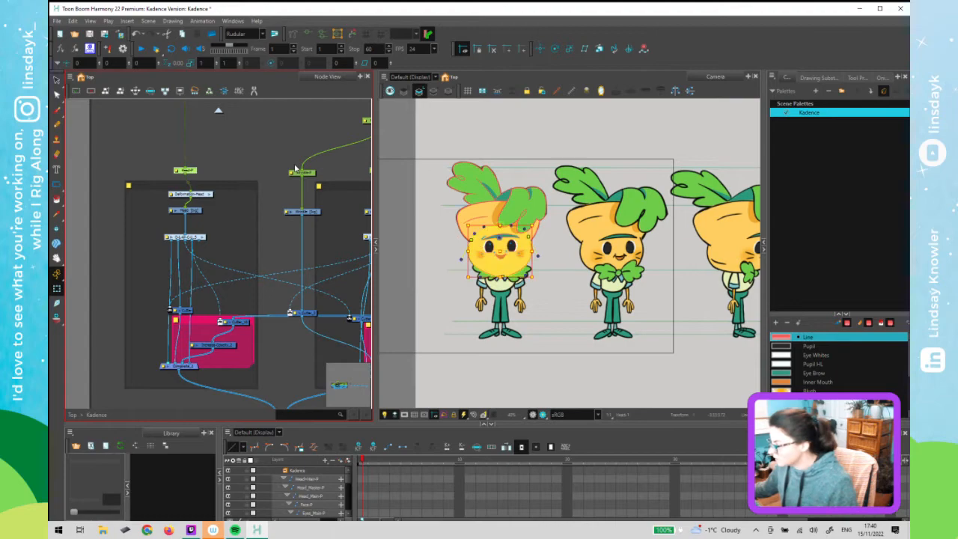
left_click(200, 196)
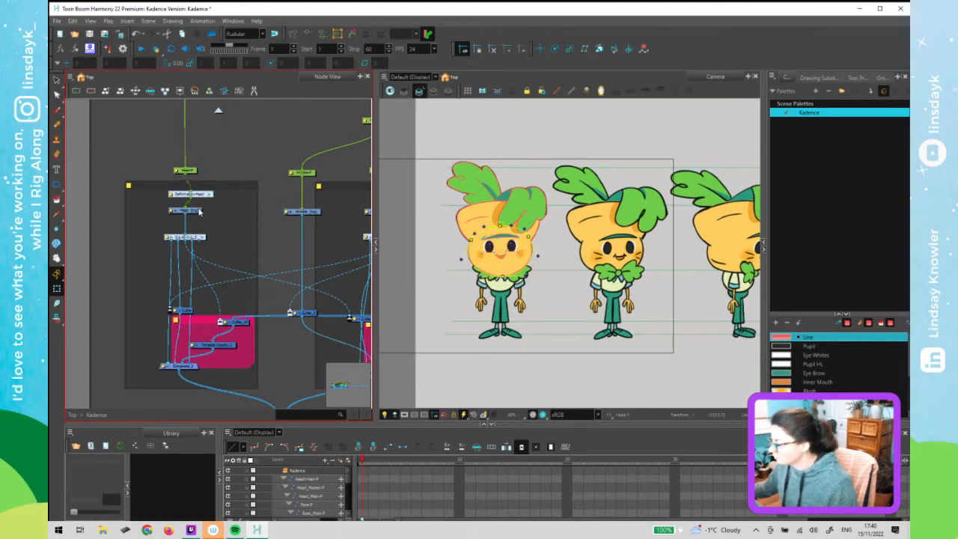
left_click(201, 211)
left_click(292, 173)
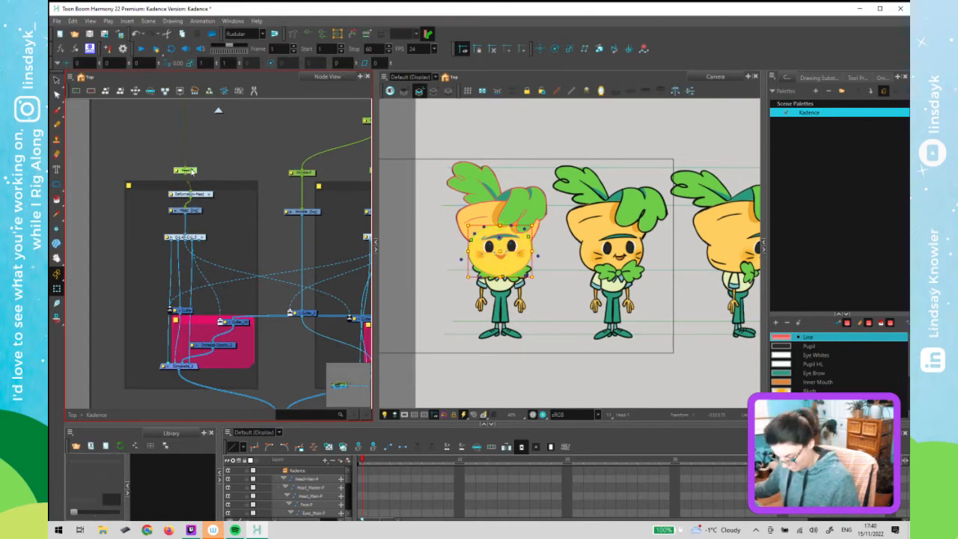
left_click(276, 250)
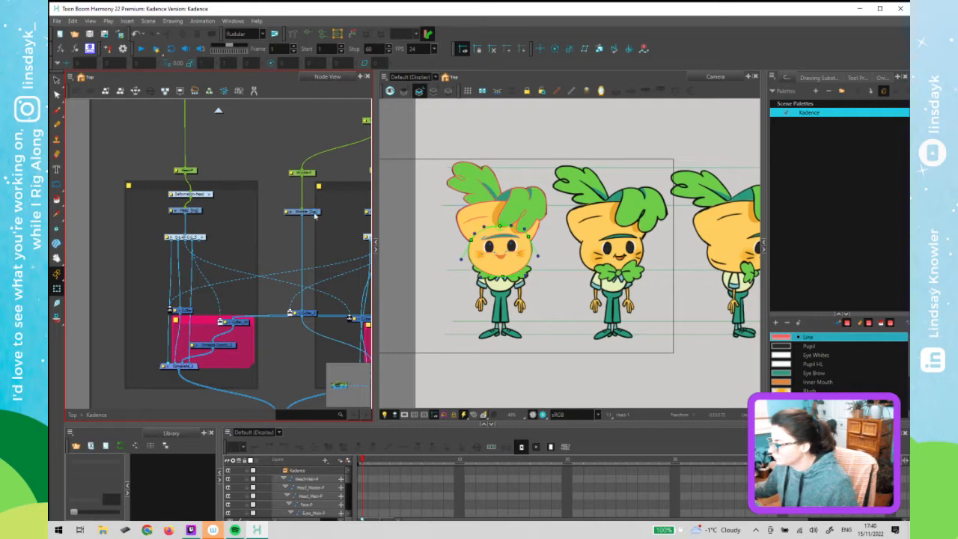
Rig the forehead wrinkle drawing with a two-point curve deformation running from its lower end to its upper end
left_click(308, 212)
scroll(468, 236, "up", 2)
scroll(462, 209, "up", 3)
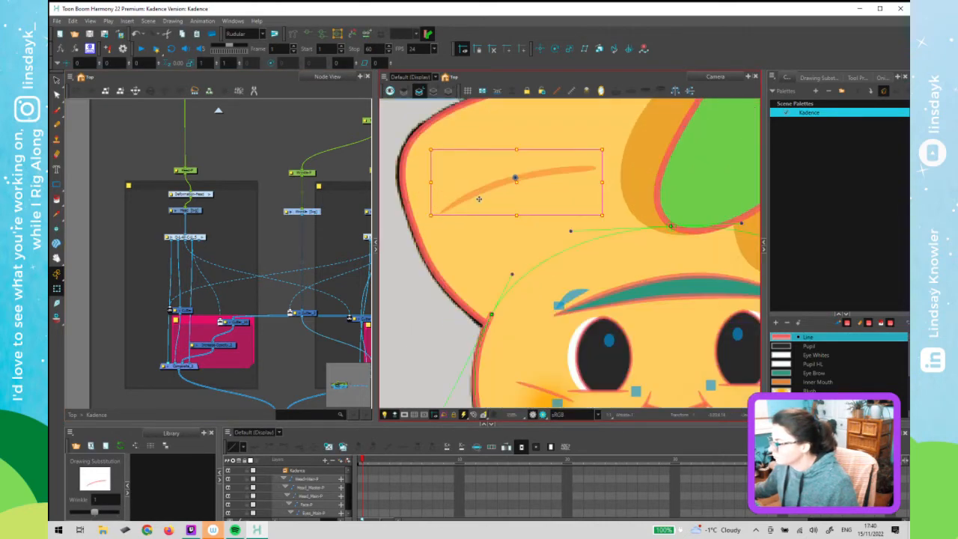
left_click(293, 34)
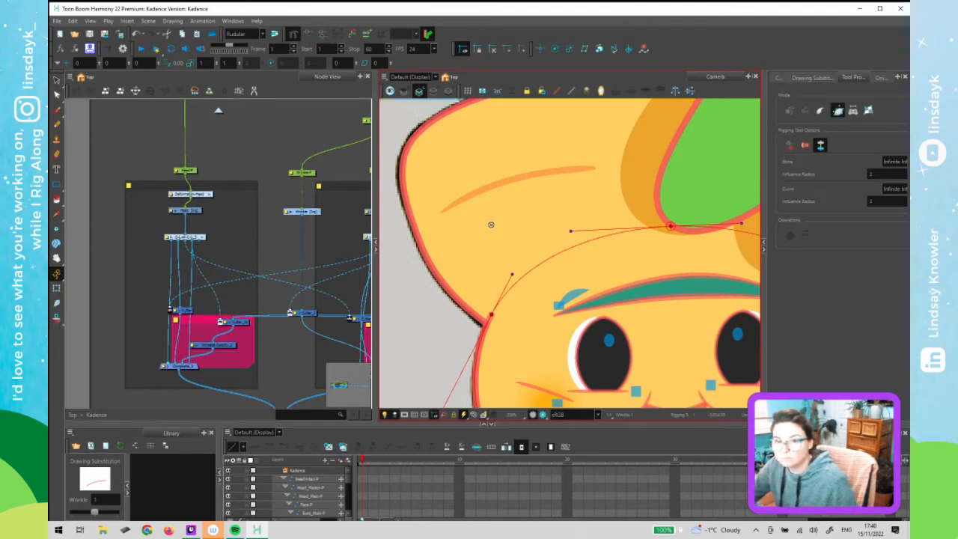
left_click_drag(441, 212, 468, 194)
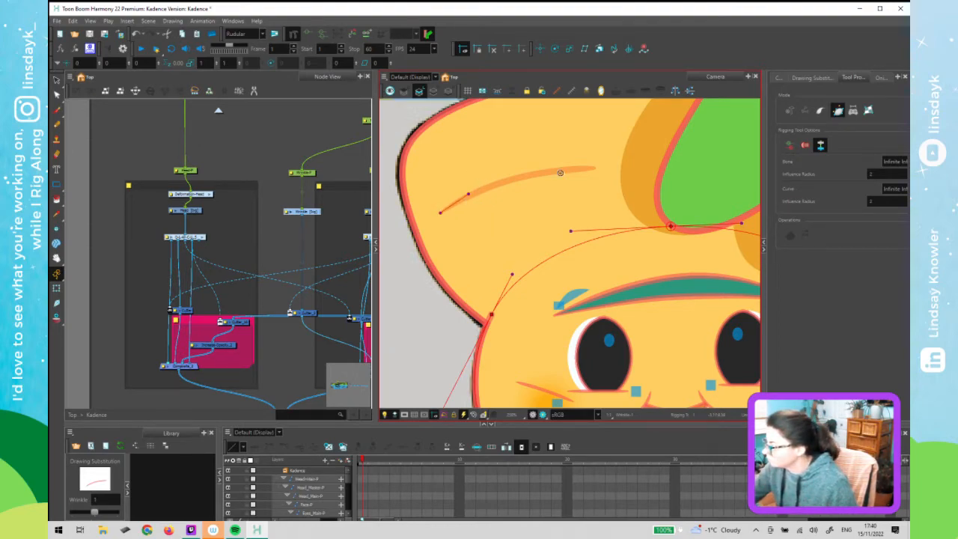
left_click_drag(592, 168, 538, 168)
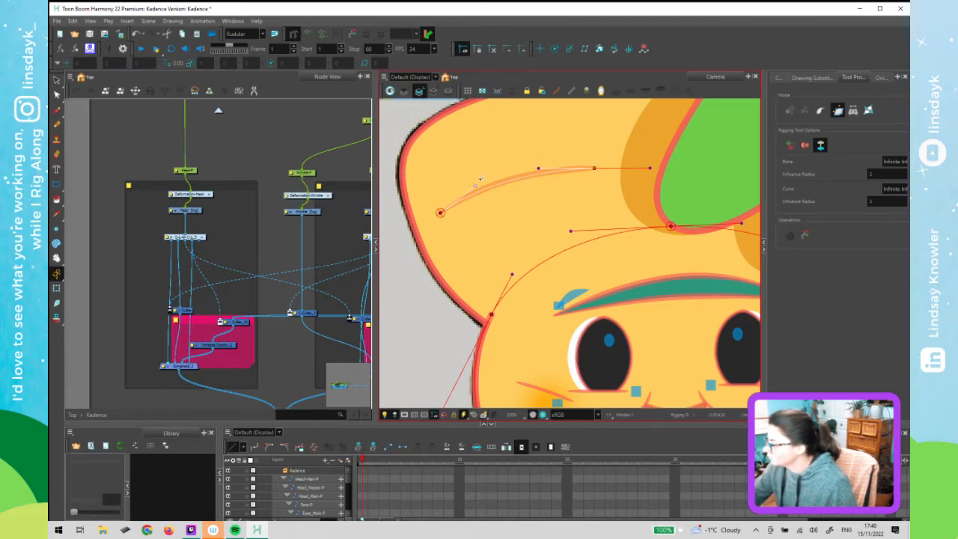
Align the Deformation-Wrinkle group with the wrinkle's peg and drawing nodes, and inspect the Offset and Curve nodes inside it
mouse_move(320, 198)
left_mouse_down()
mouse_move(310, 199)
mouse_move(322, 195)
left_mouse_up()
left_click(322, 195)
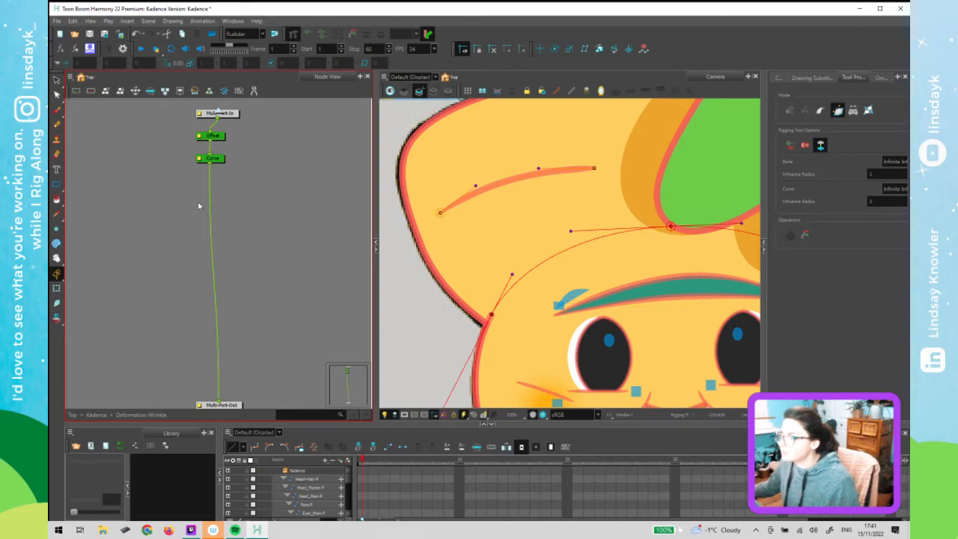
left_click(220, 112)
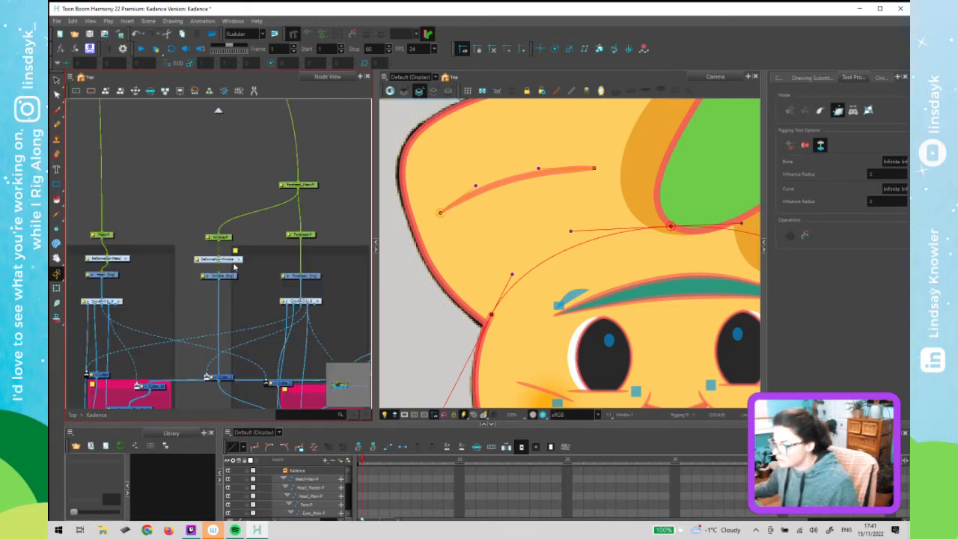
left_click_drag(271, 264, 260, 243)
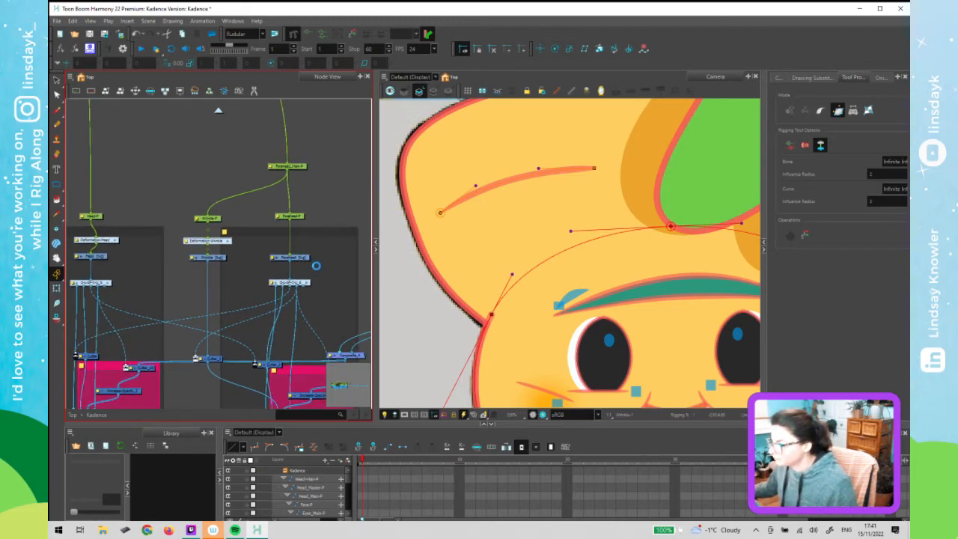
Move the forehead off the character into the empty space beside it, and select the forehead's drawing node
scroll(317, 271, "down", 2)
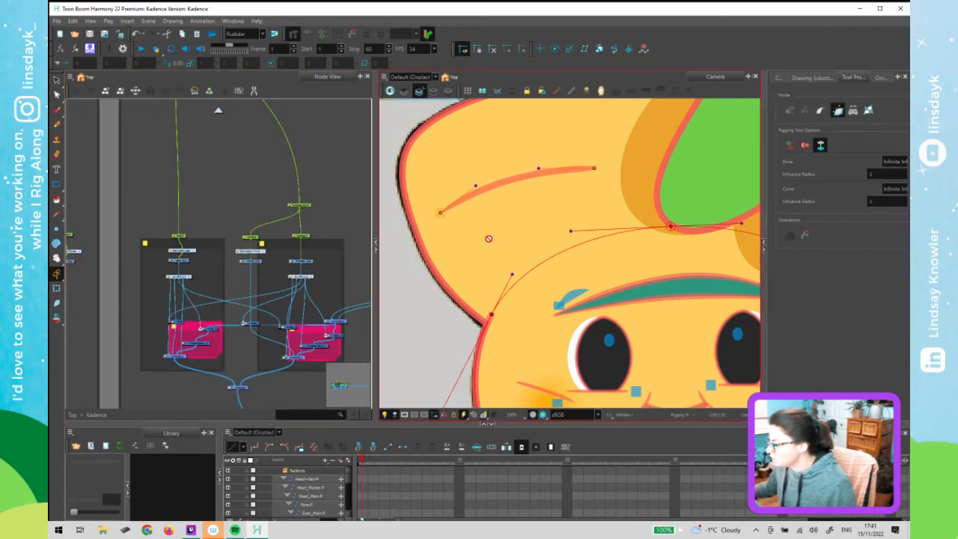
scroll(506, 241, "down", 2)
scroll(506, 242, "down", 1)
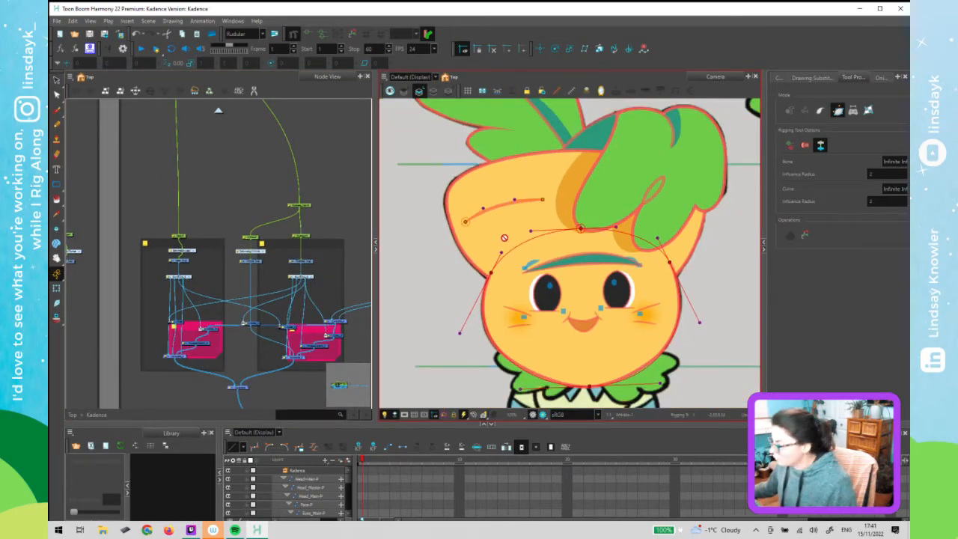
key("shift+t")
left_click(507, 231)
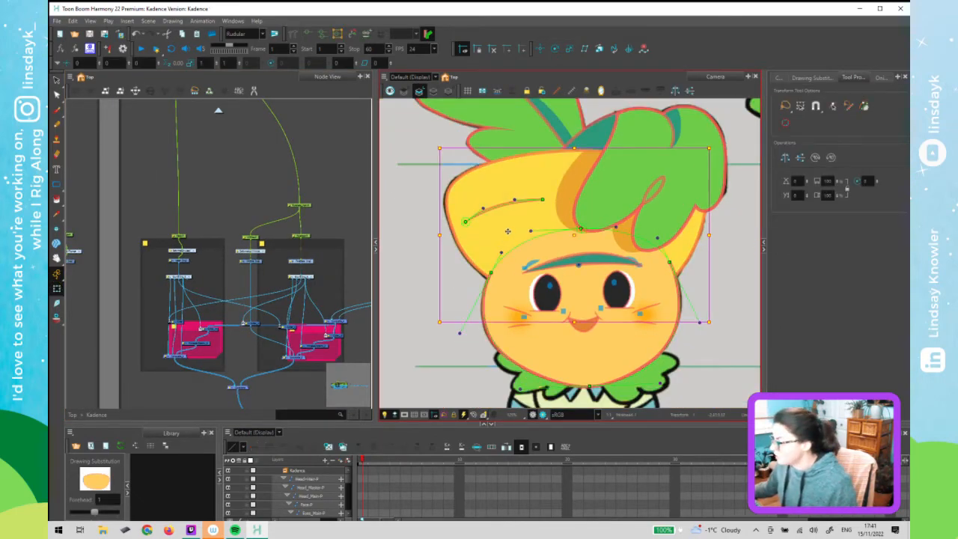
scroll(507, 231, "down", 1)
mouse_move(439, 229)
left_mouse_down()
mouse_move(391, 251)
mouse_move(477, 246)
left_mouse_up()
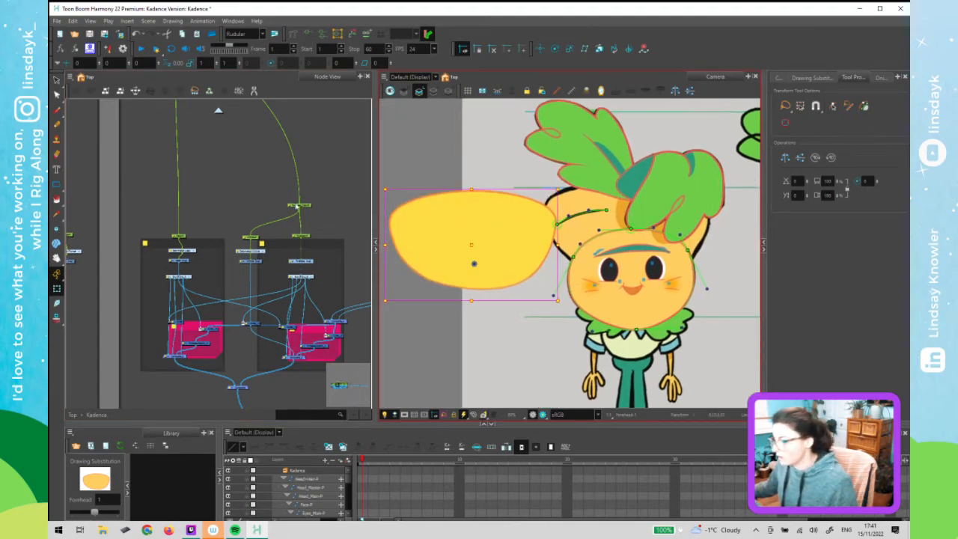
left_click(313, 259)
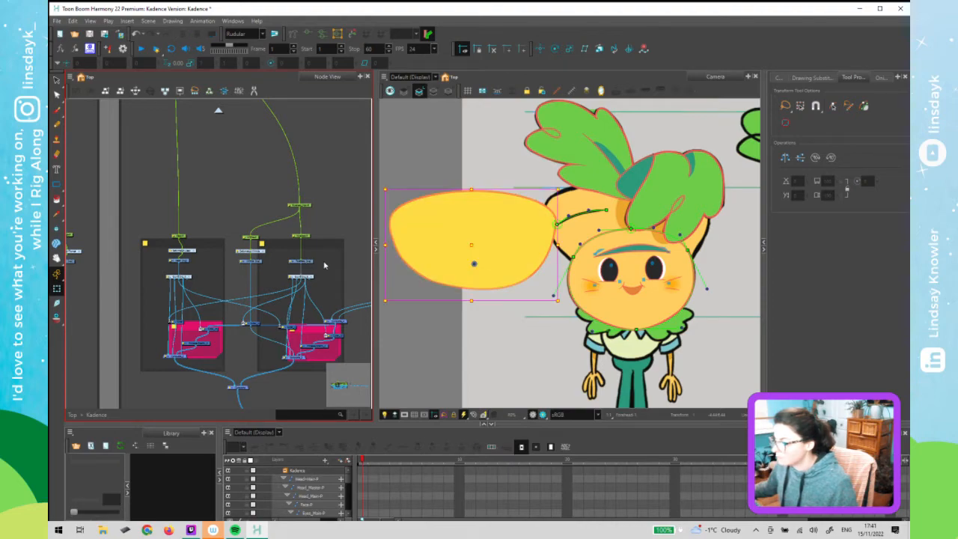
Start a curve deformation on the forehead drawing with points at its bottom centre, lower-left edge and upper-left corner
left_click(399, 282)
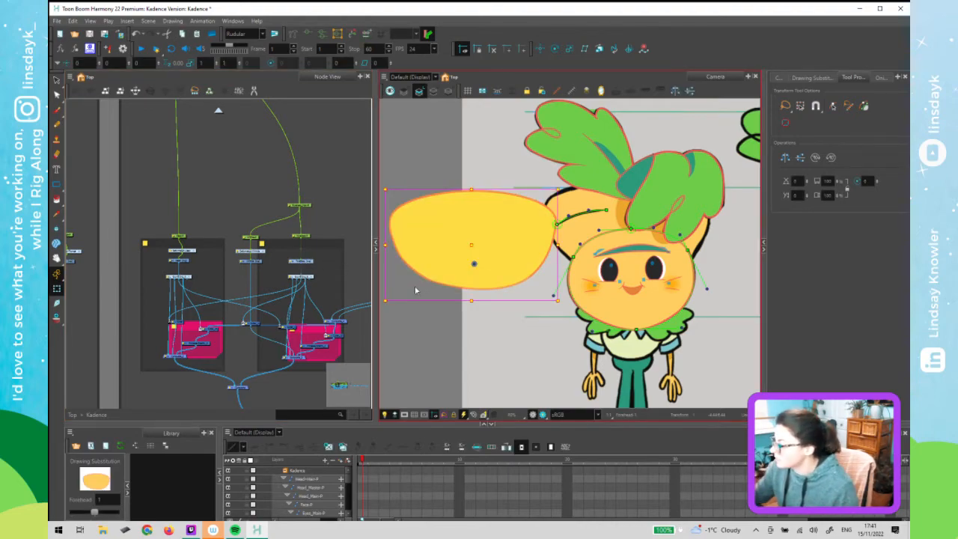
key("2")
mouse_move(477, 341)
left_mouse_down()
mouse_move(561, 371)
mouse_move(562, 363)
mouse_move(535, 380)
mouse_move(587, 367)
left_mouse_up()
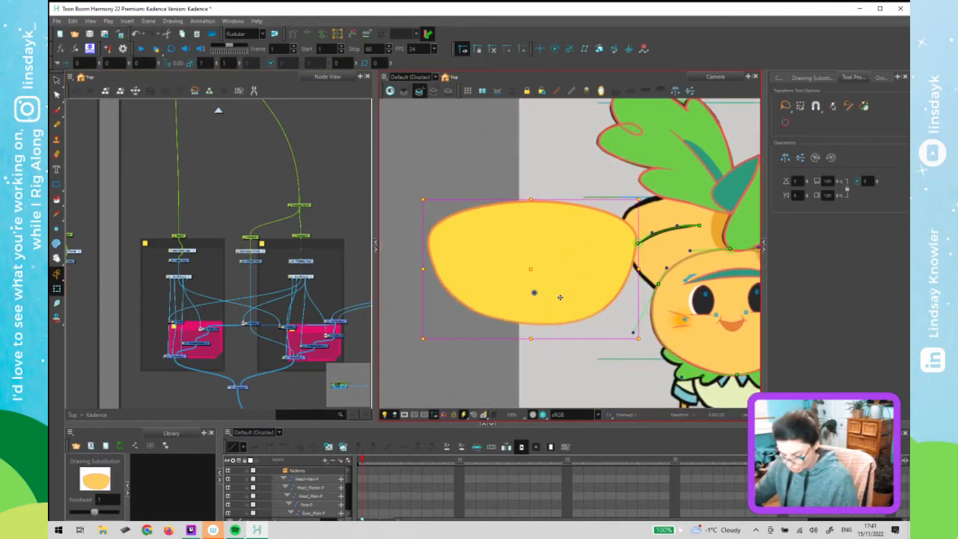
key("2")
left_click(322, 274)
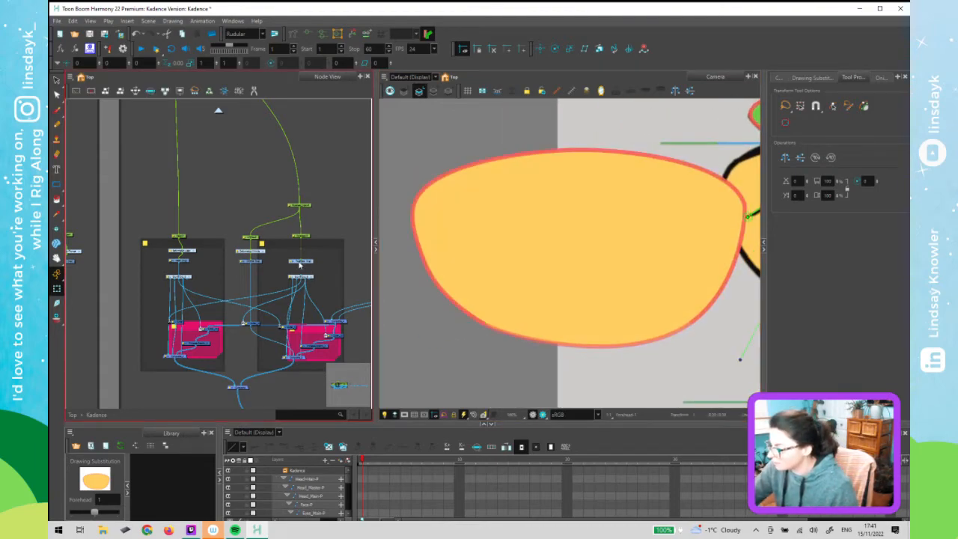
left_click(294, 268)
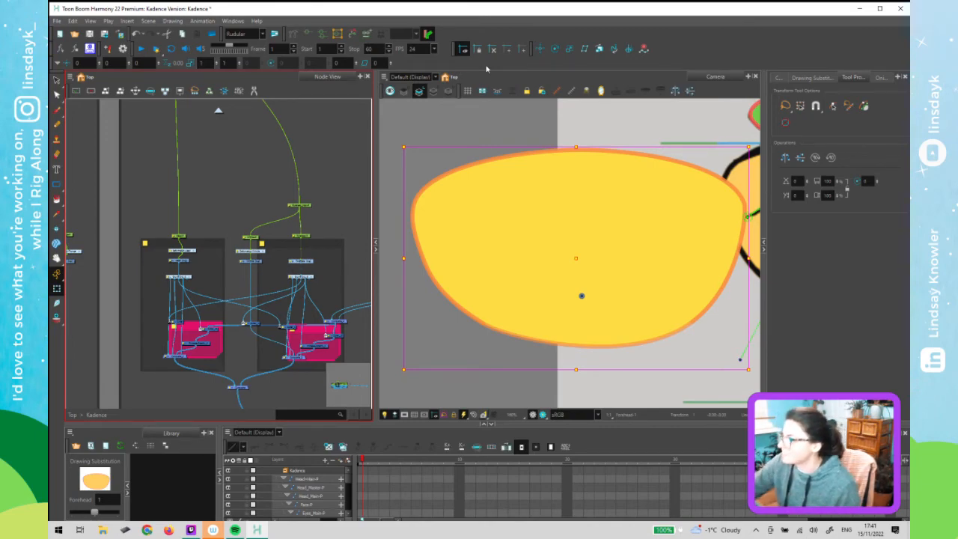
left_click(293, 34)
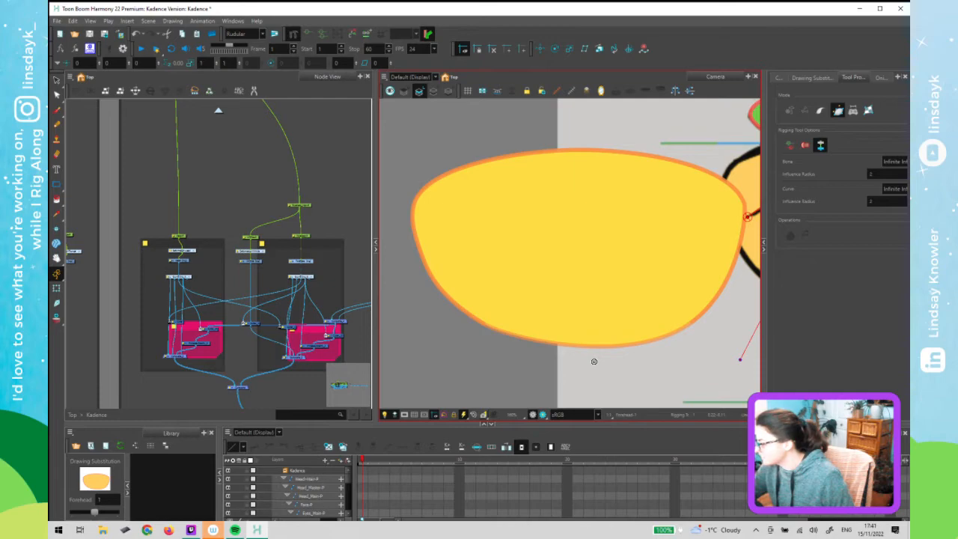
left_click_drag(583, 347, 580, 346)
left_click_drag(482, 324, 508, 338)
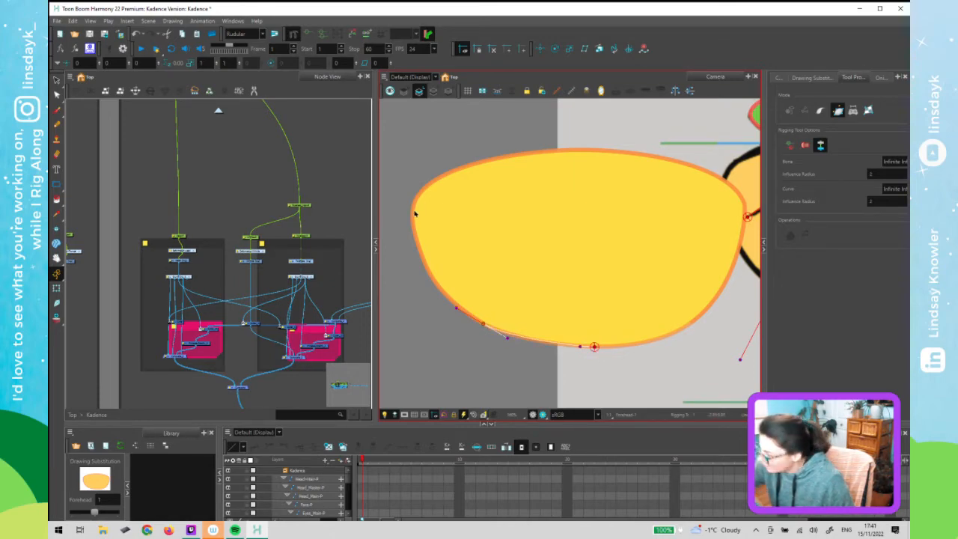
left_click_drag(412, 214, 402, 228)
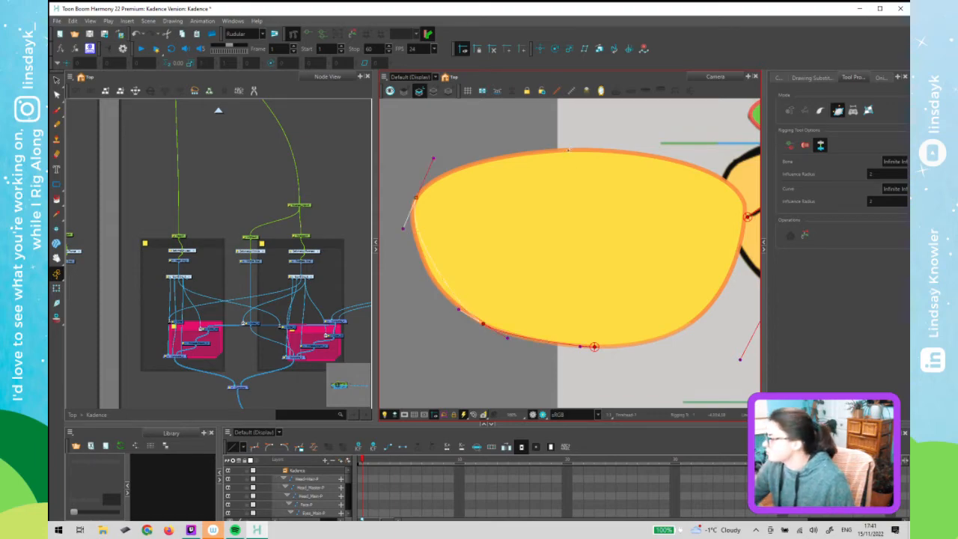
Continue the deformation curve through the forehead's upper-right corner and lower-right edge, closing it at the bottom starting point
key("1")
key("1")
key("1")
left_click_drag(690, 333, 705, 303)
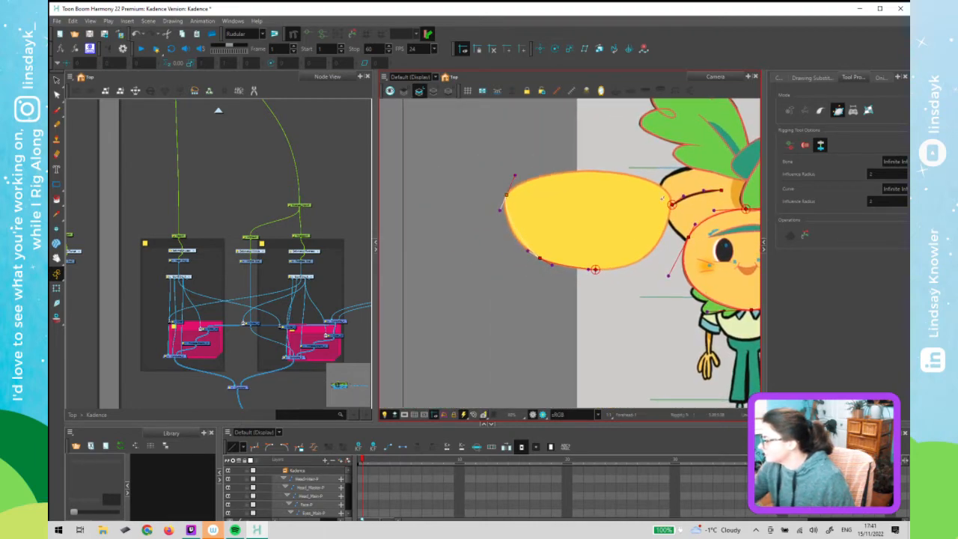
left_click_drag(671, 196, 641, 164)
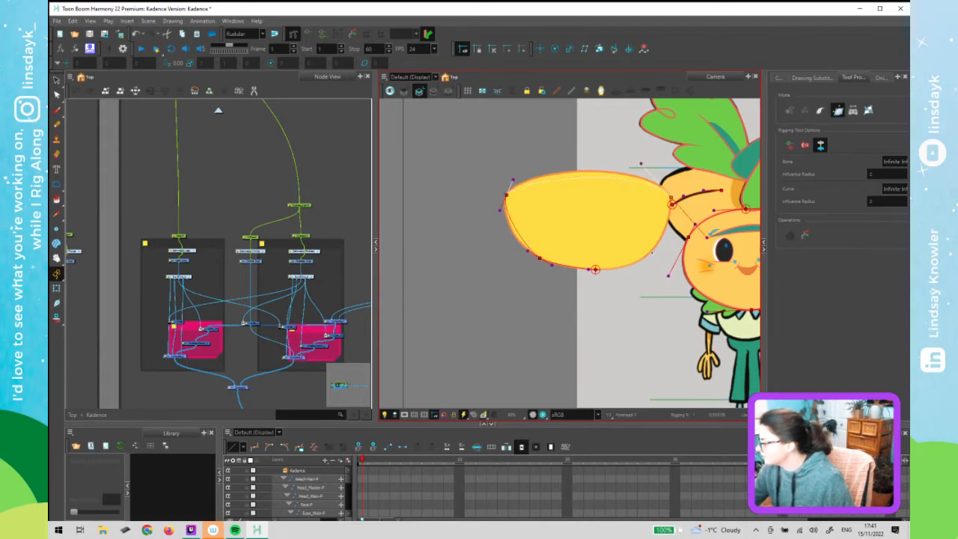
left_click(650, 255)
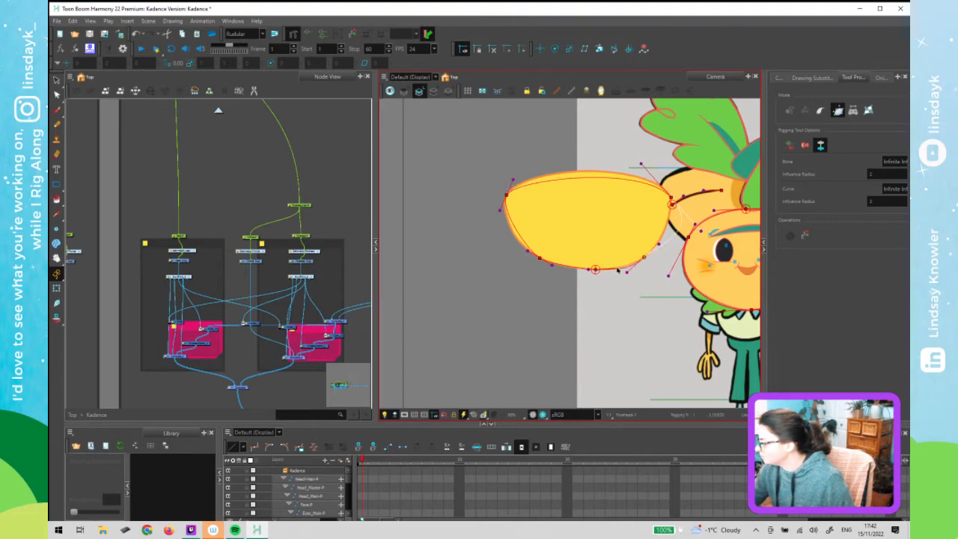
left_click(620, 260)
Fit the deformation curve to the forehead's lower-left outline by adjusting the bottom, lower-left and upper-left points and handles
key("2")
key("2")
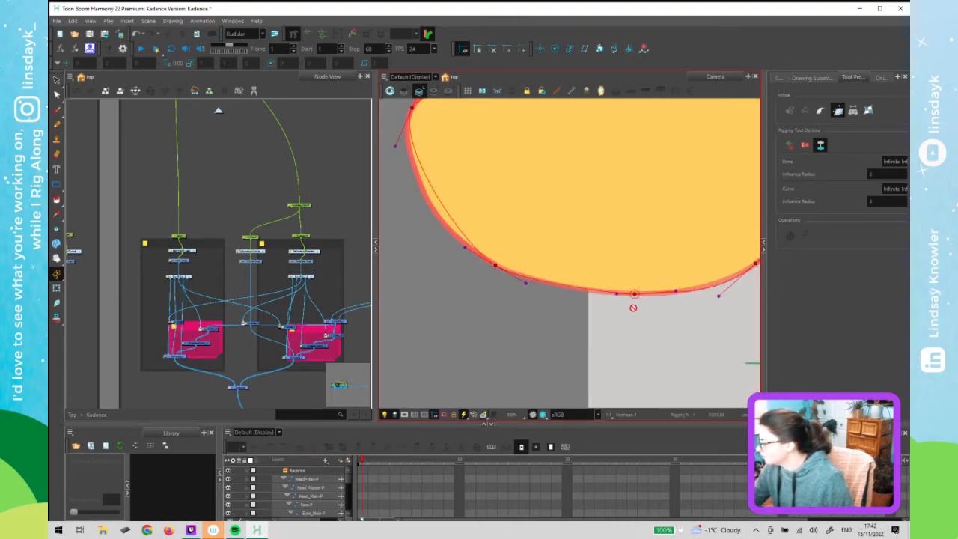
left_click(616, 292)
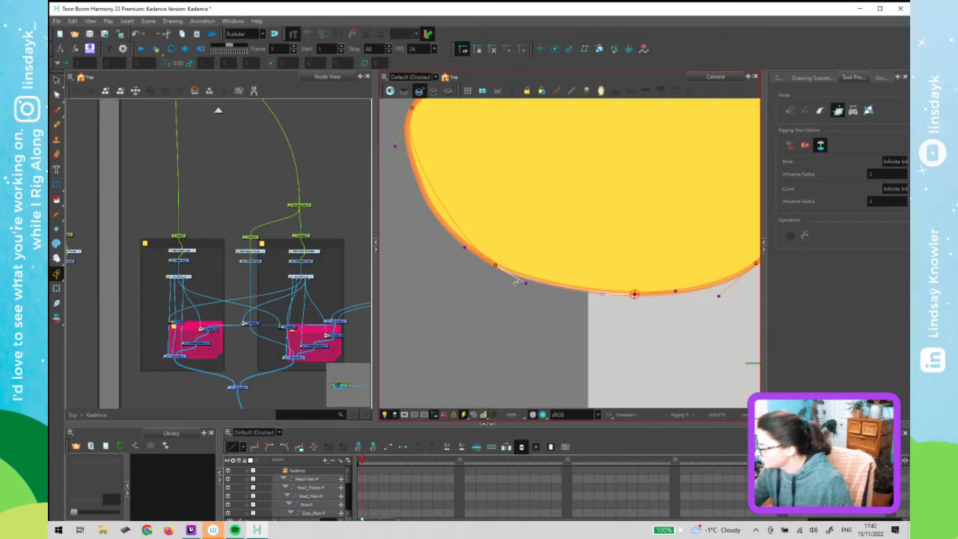
left_click_drag(465, 247, 448, 241)
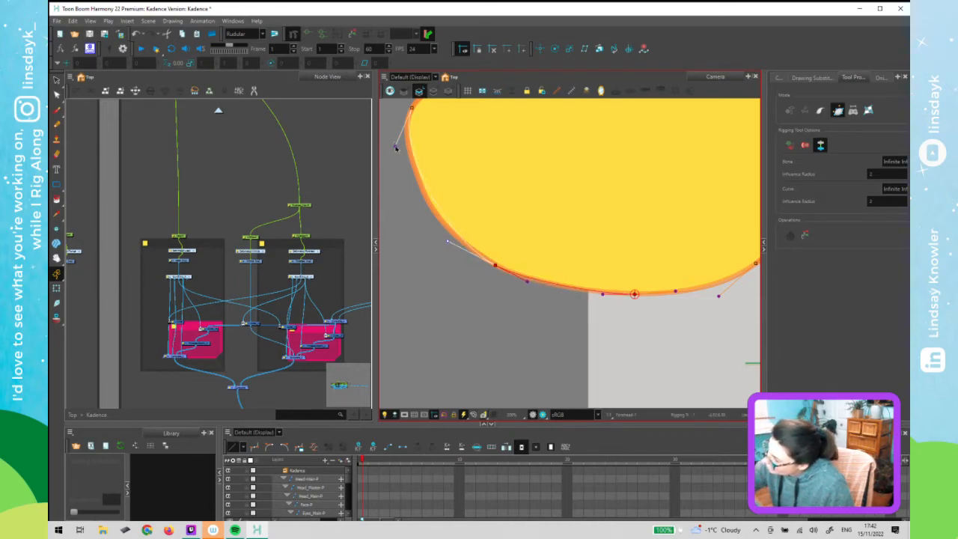
left_click_drag(395, 144, 385, 163)
left_click_drag(411, 113, 409, 113)
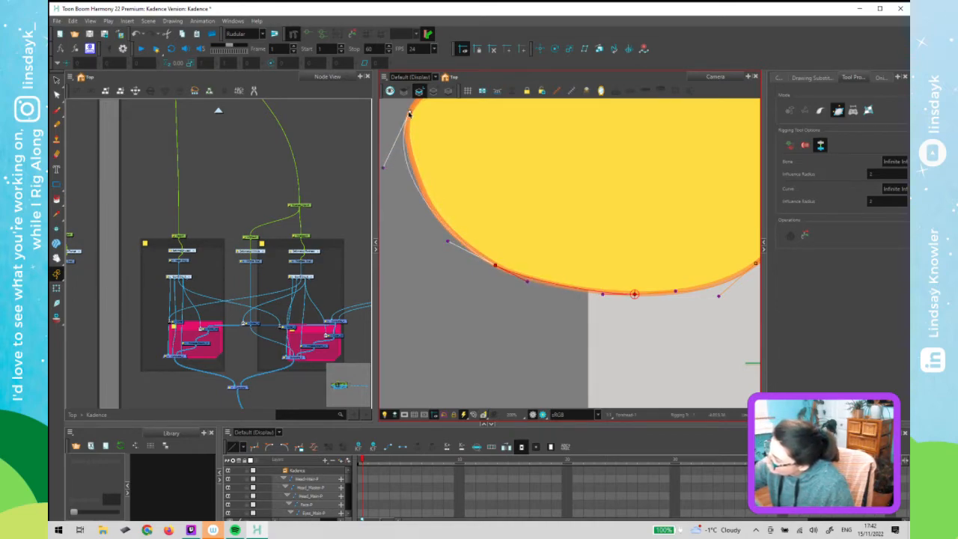
left_click_drag(390, 166, 394, 163)
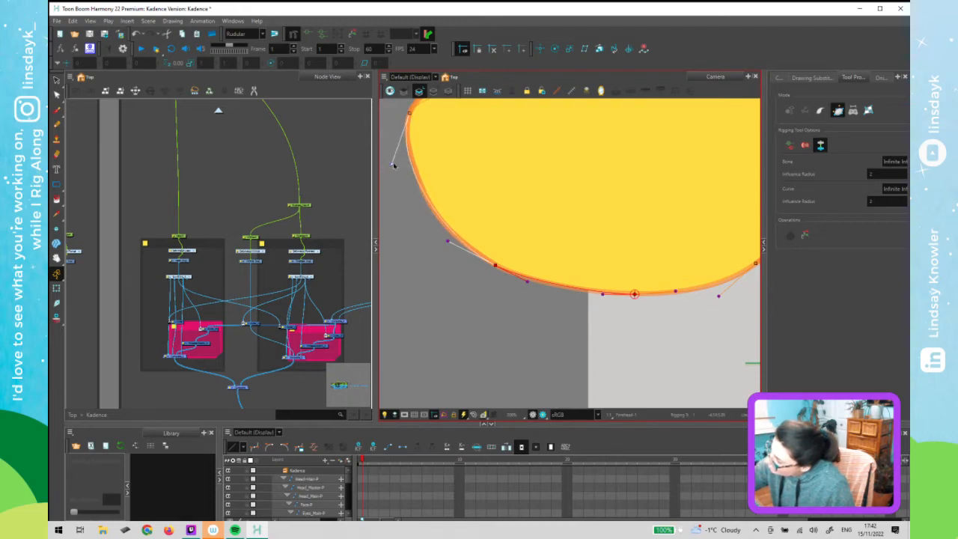
left_click_drag(445, 241, 440, 238)
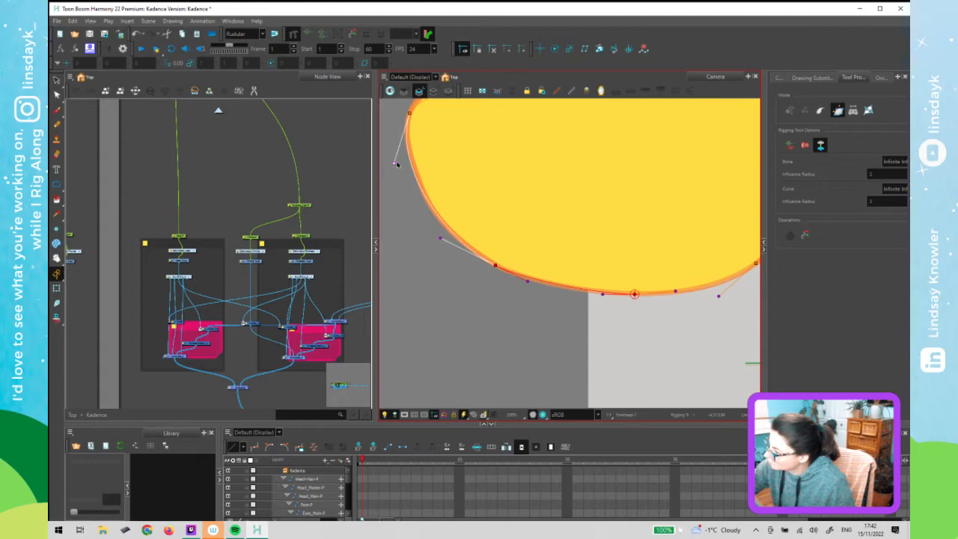
left_click_drag(394, 163, 402, 158)
Bend the curve's top segment to the forehead's upper outline by reshaping the handles of both upper corner points
key("1")
key("1")
left_click_drag(627, 285, 520, 315)
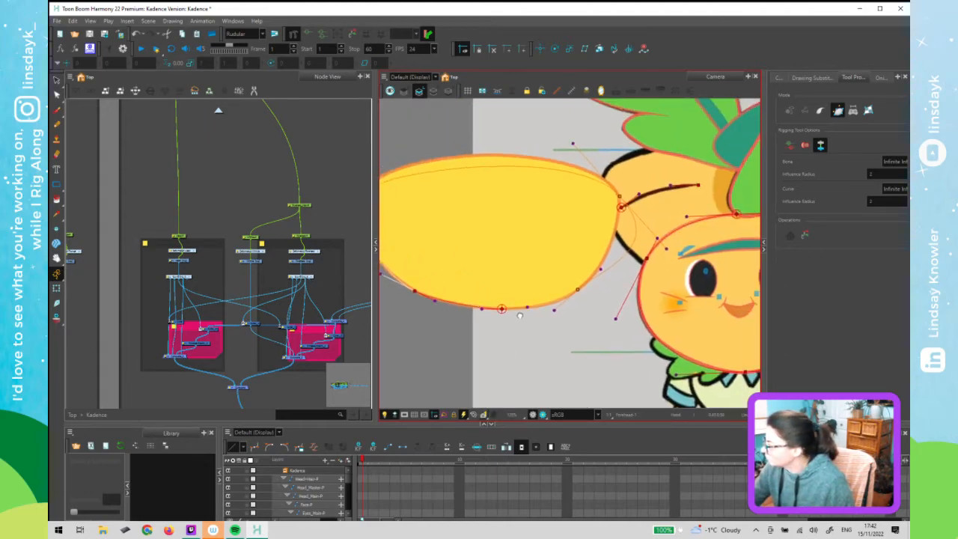
left_click_drag(666, 248, 622, 232)
left_click_drag(613, 133, 577, 131)
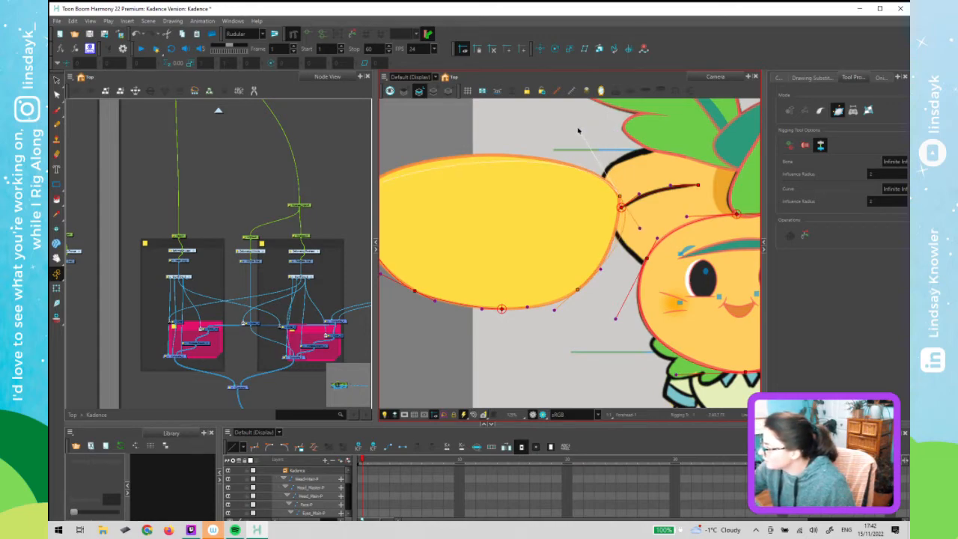
key("2")
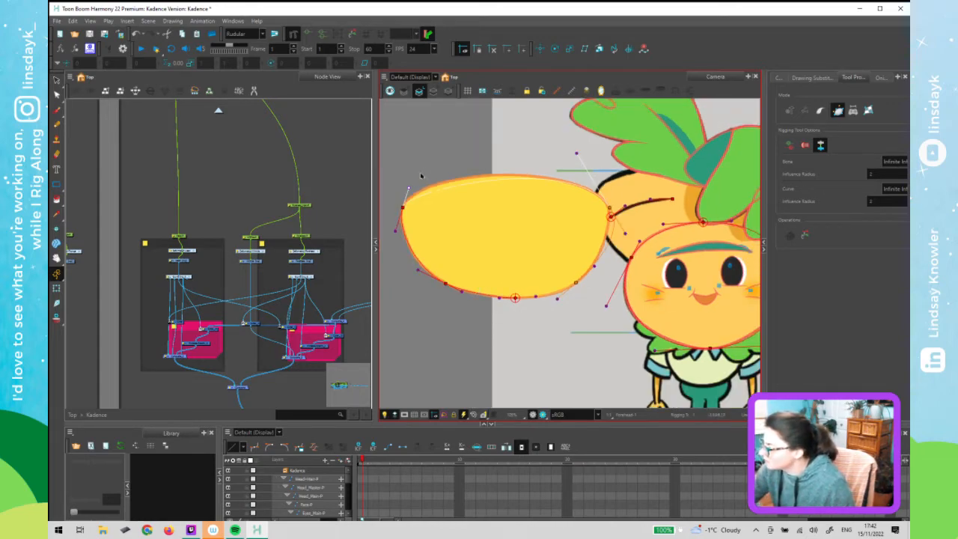
left_click_drag(434, 176, 406, 202)
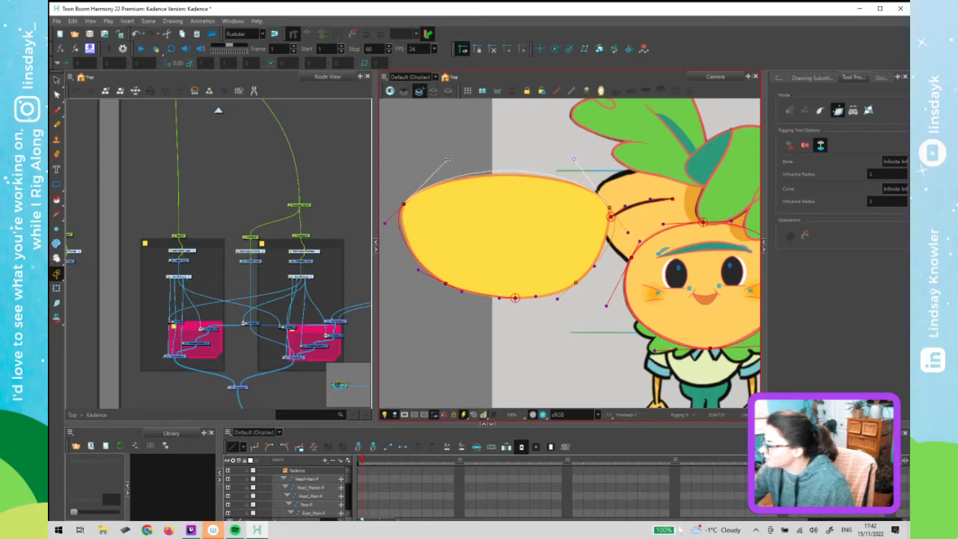
left_click_drag(447, 160, 442, 162)
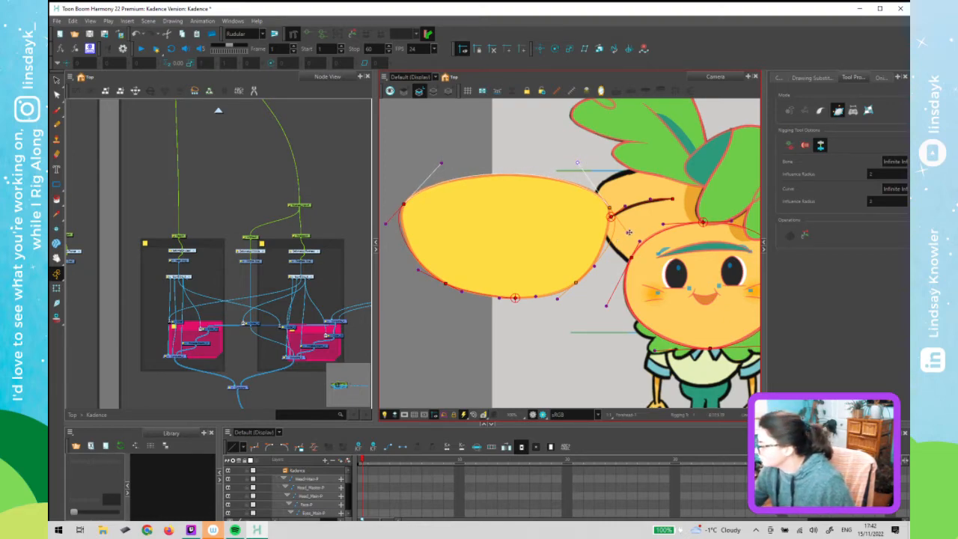
Adjust the handles of the upper-right and lower-right curve points to follow the forehead's right outline
left_click_drag(616, 225, 596, 268)
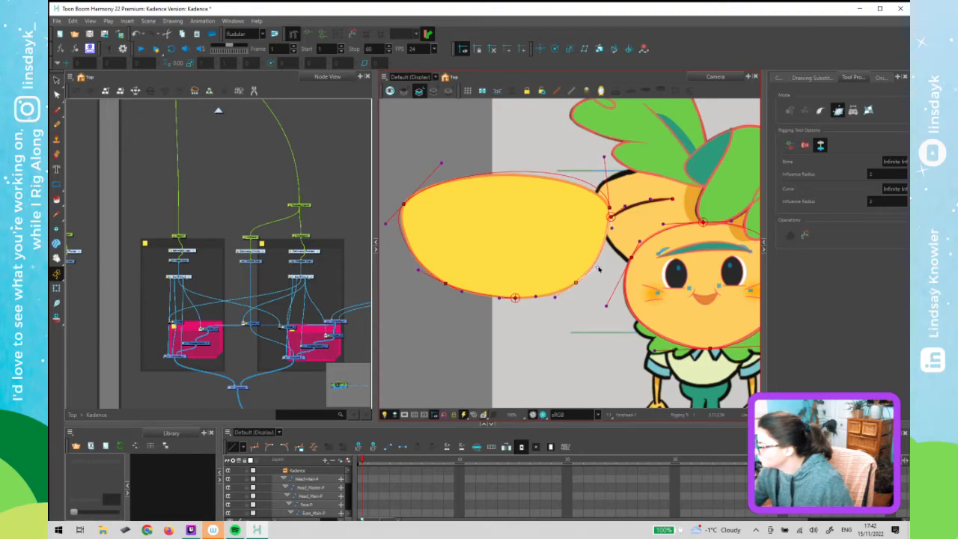
left_click_drag(603, 160, 589, 170)
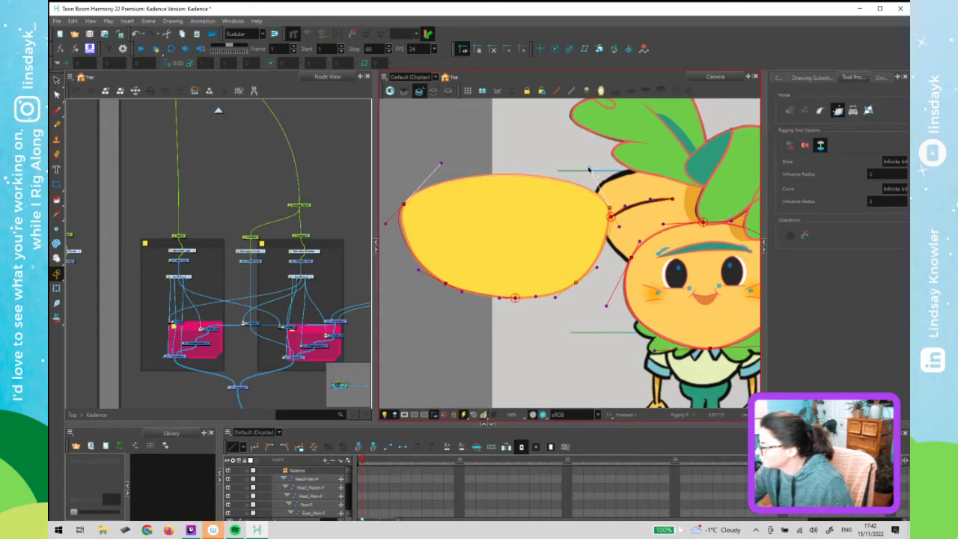
left_click_drag(620, 228, 609, 208)
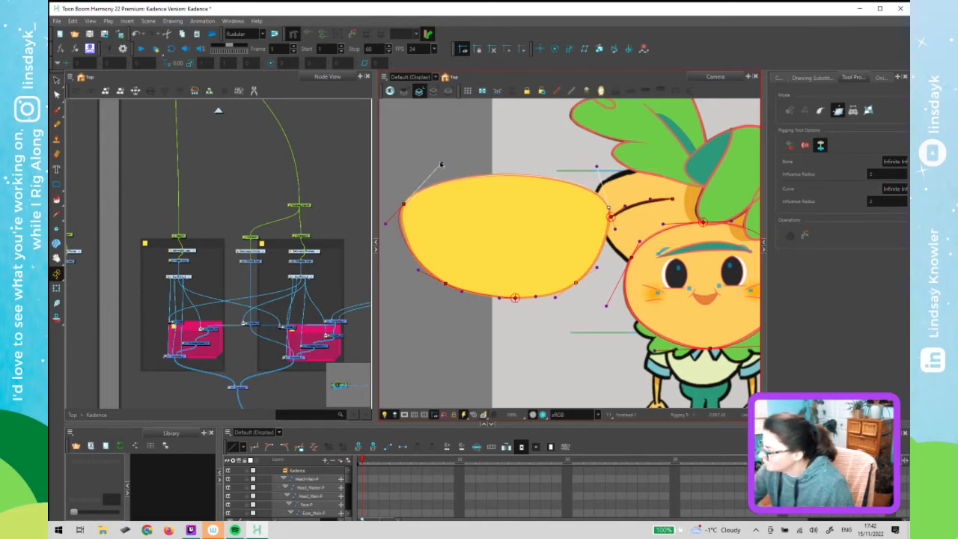
Fine-tune the upper-left curve point, its handles and the lower-left handle to match the forehead's left outline
left_click_drag(437, 165, 431, 168)
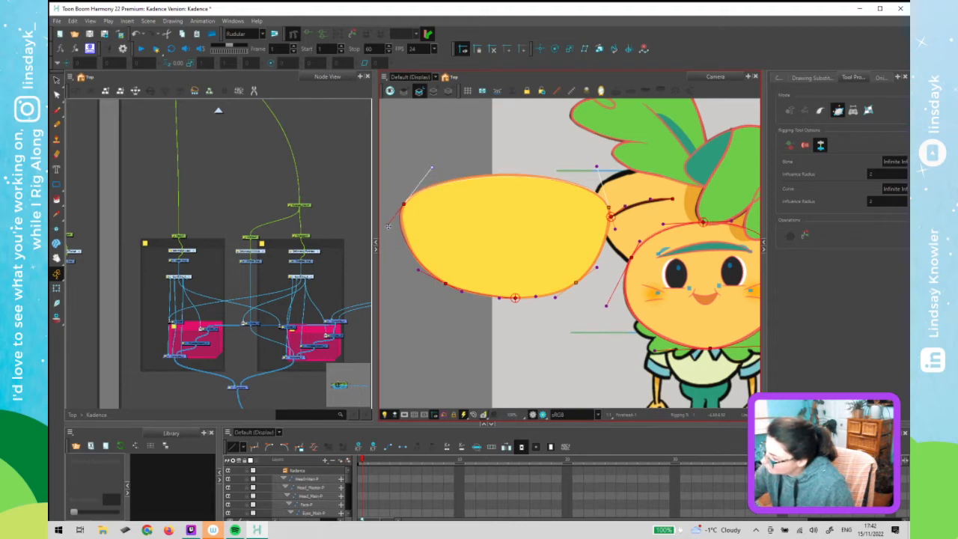
left_click_drag(394, 224, 405, 203)
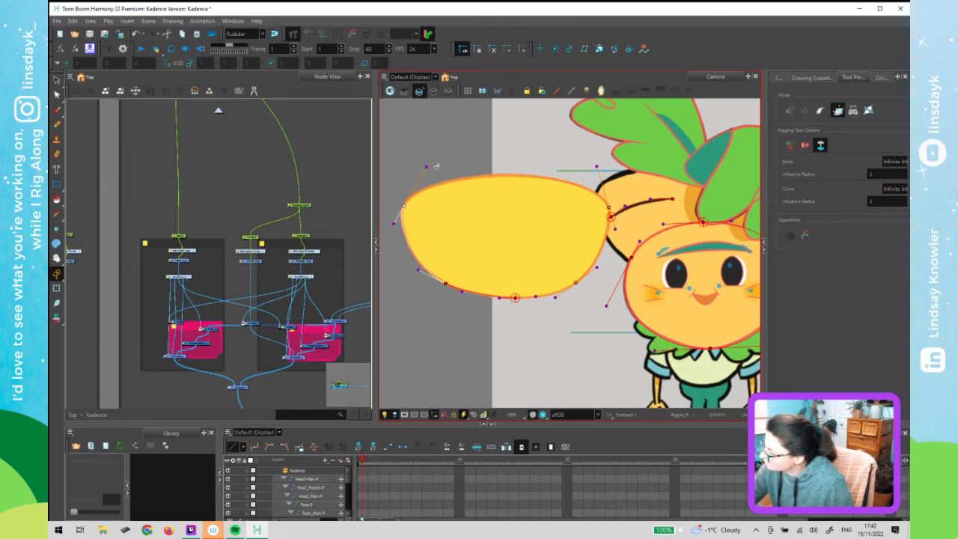
left_click_drag(427, 167, 431, 165)
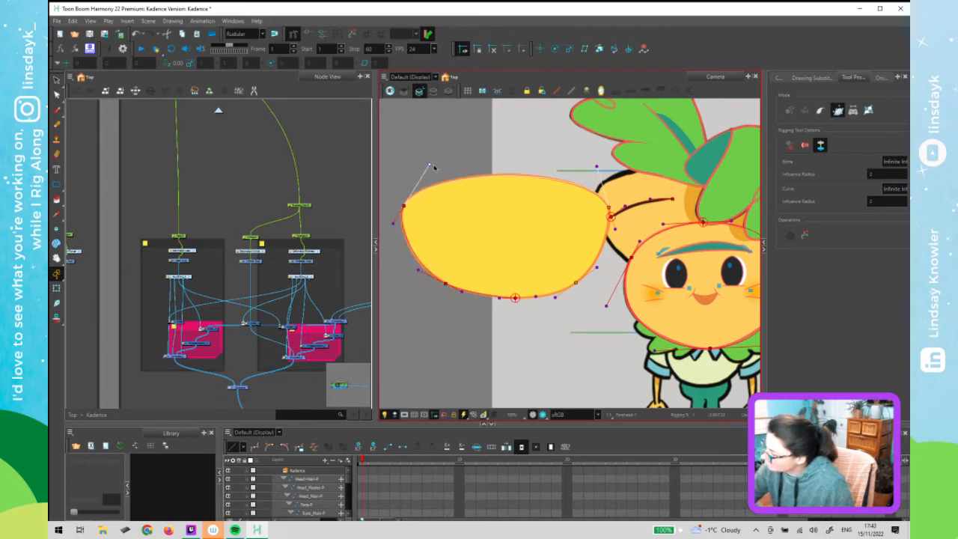
left_click(417, 270)
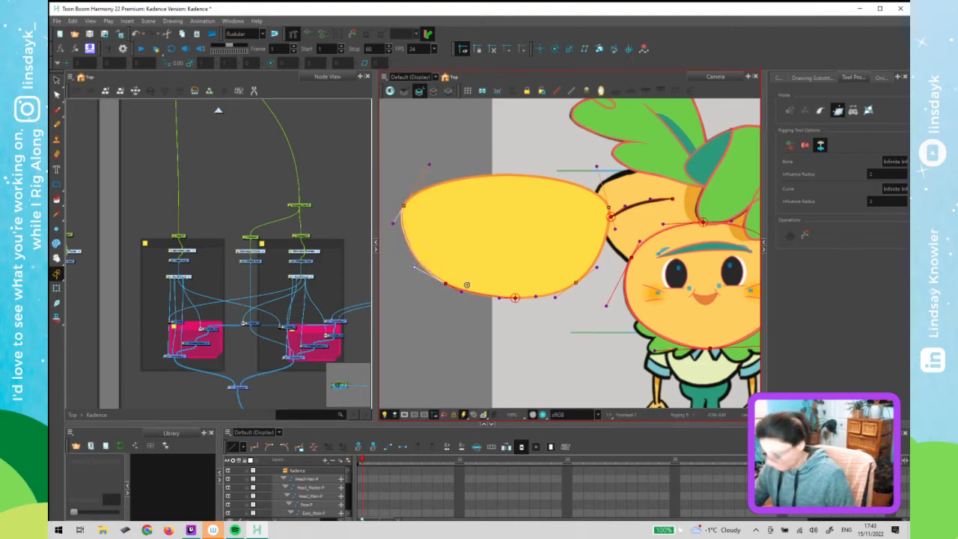
Test the forehead deformation by moving its upper side points with the Transform tool, and undo the last move
key("shift+t")
mouse_move(616, 199)
left_mouse_down()
mouse_move(582, 211)
mouse_move(618, 200)
left_mouse_up()
left_click_drag(403, 205, 394, 223)
key("ctrl+z")
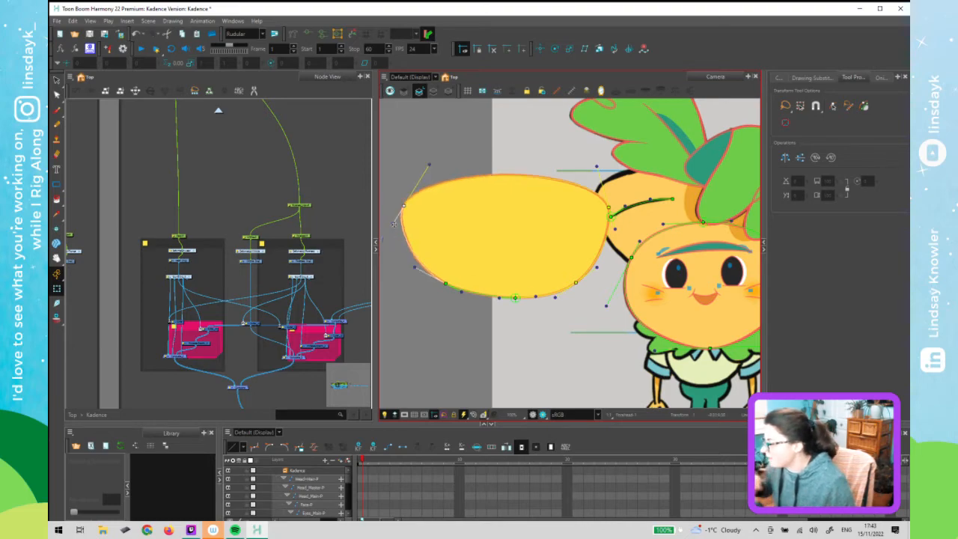
Reset the forehead's peg to return the rigged forehead to its original place on the character
left_click(306, 237)
key("r")
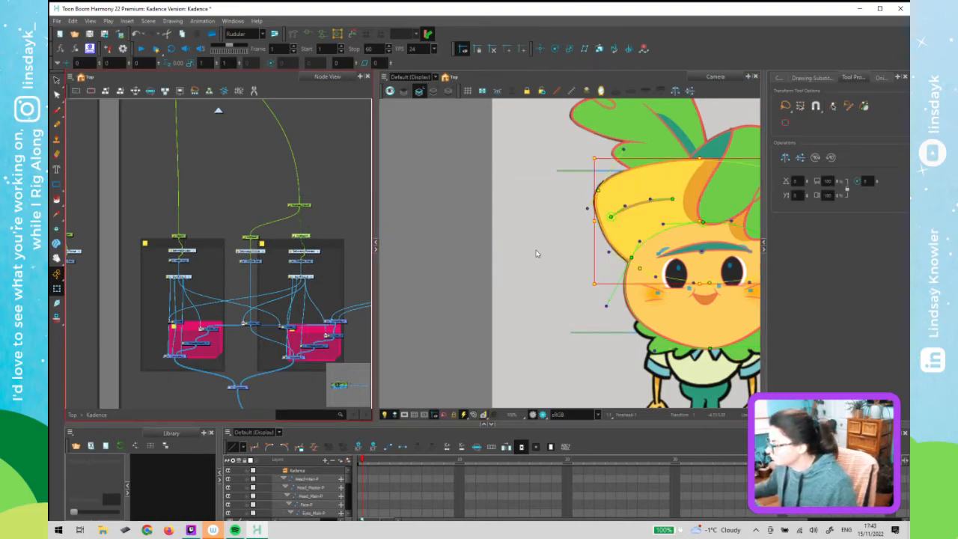
scroll(570, 262, "down", 1)
key("space")
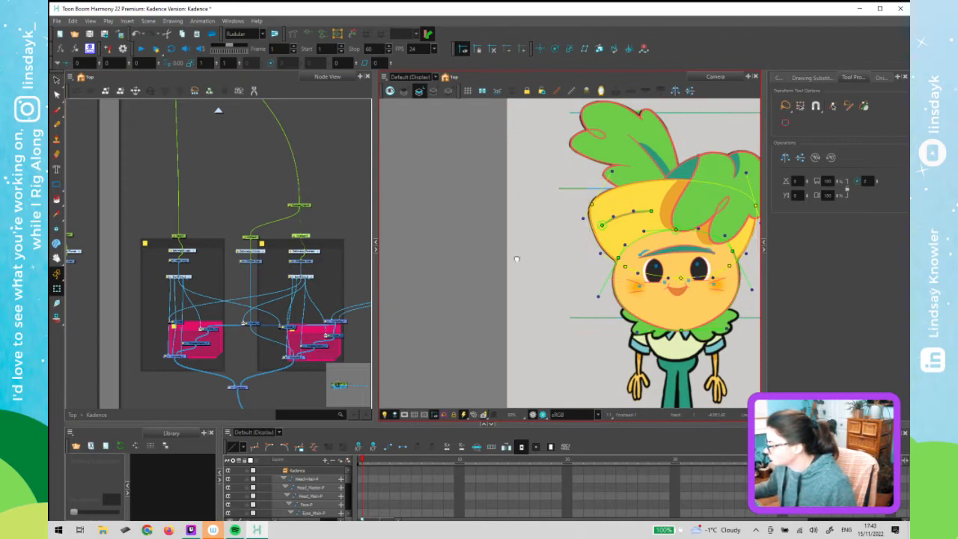
left_click_drag(517, 259, 375, 254)
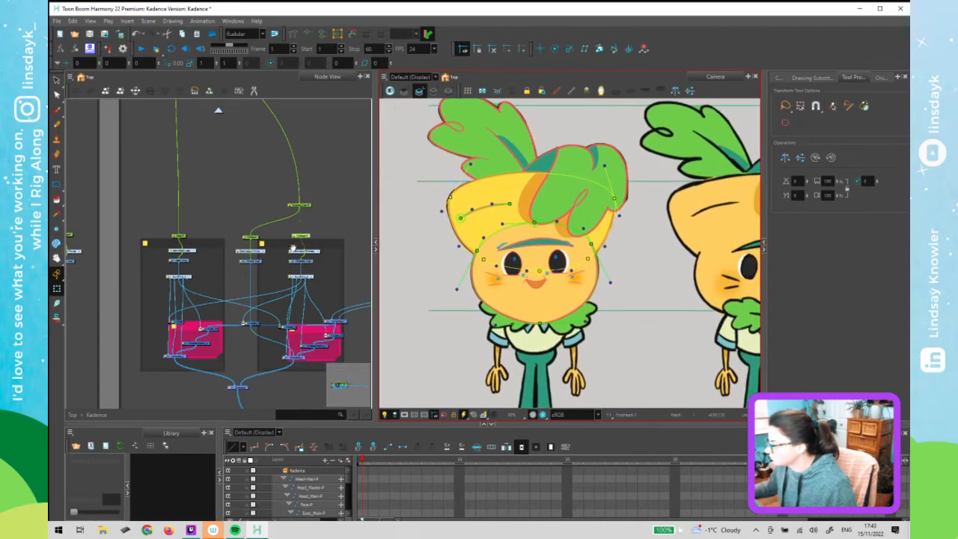
Select the peg node controlling the front hair tuft in the node group beside the Head group
scroll(278, 245, "down", 1)
scroll(281, 247, "down", 2)
key("space")
left_click_drag(231, 243, 95, 247)
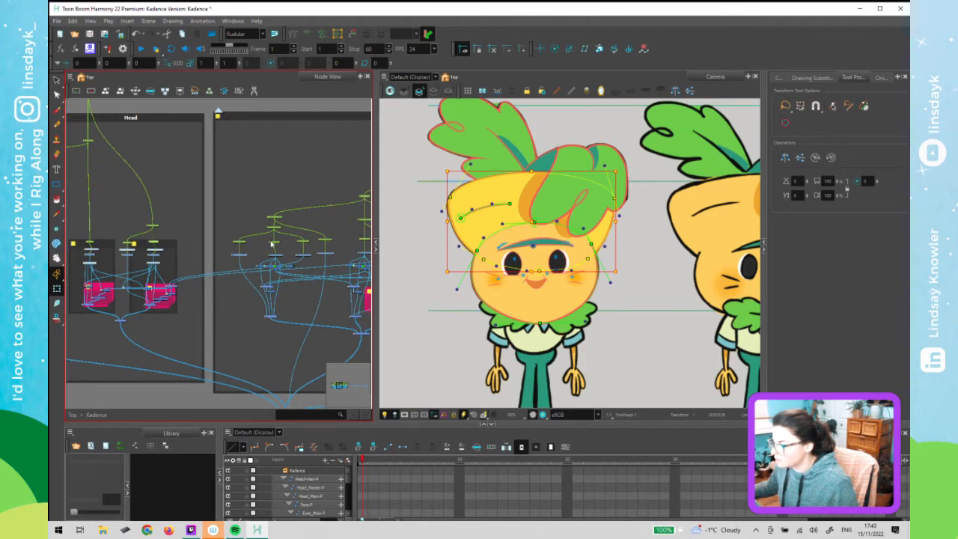
scroll(272, 246, "down", 1)
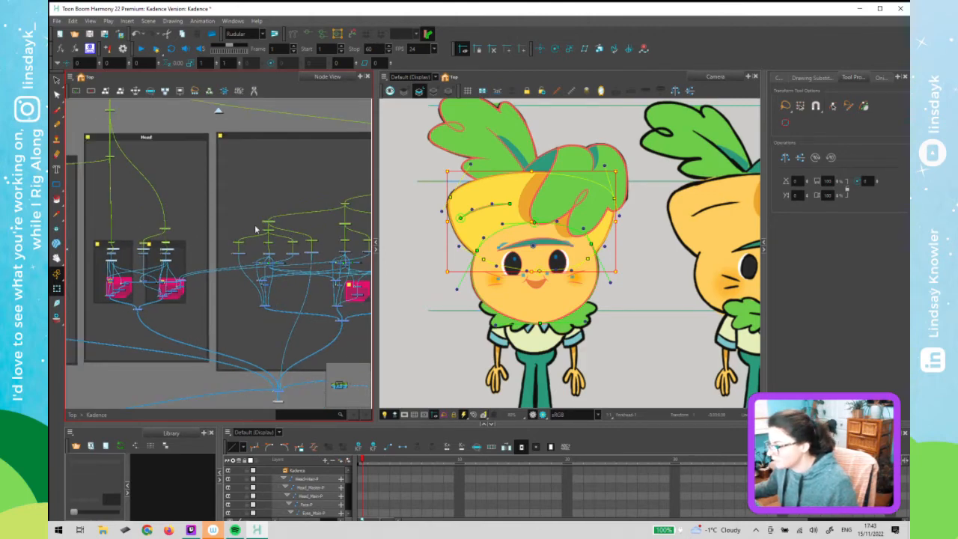
left_click(267, 222)
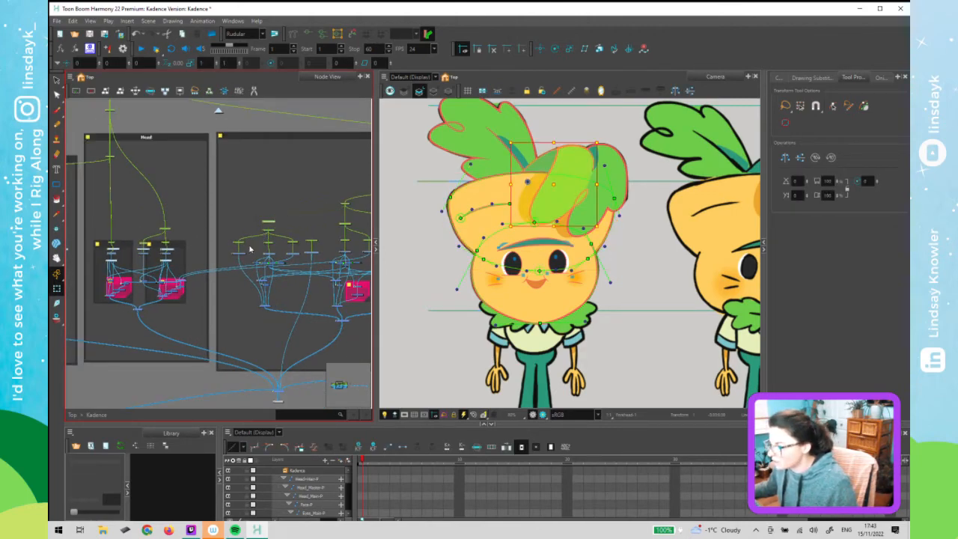
Select the Bangs_FR_Detail drawing node in the node group beside the Head group
left_click(248, 251)
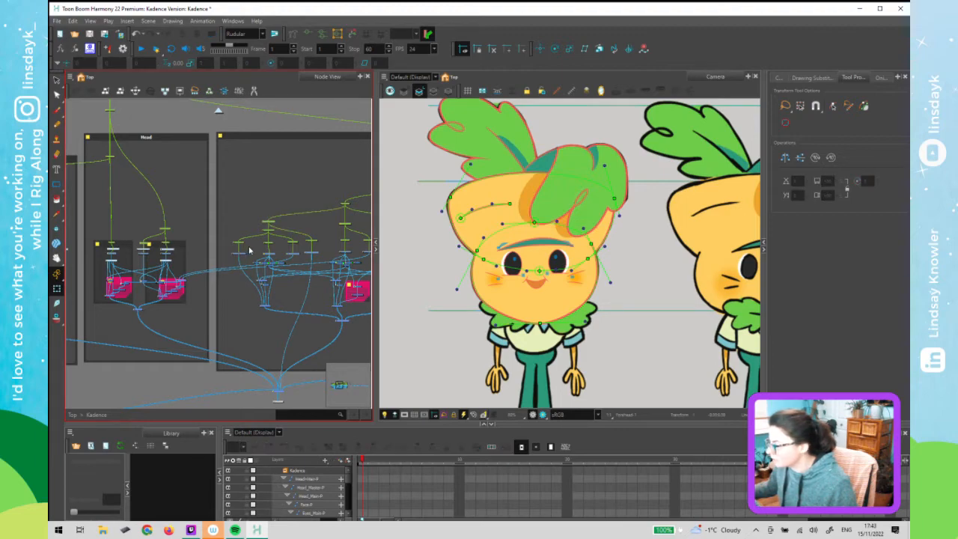
left_click(234, 263)
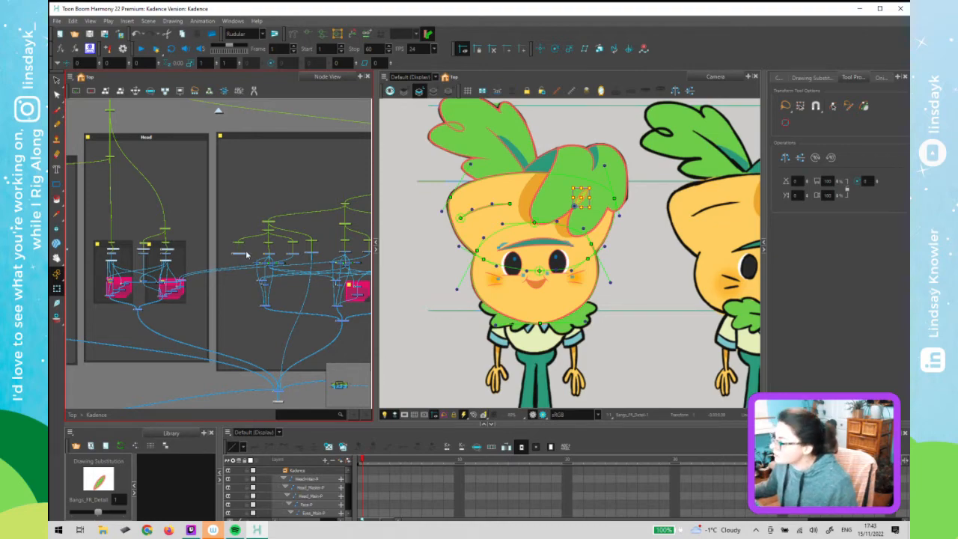
scroll(239, 257, "up", 2)
scroll(245, 271, "up", 3)
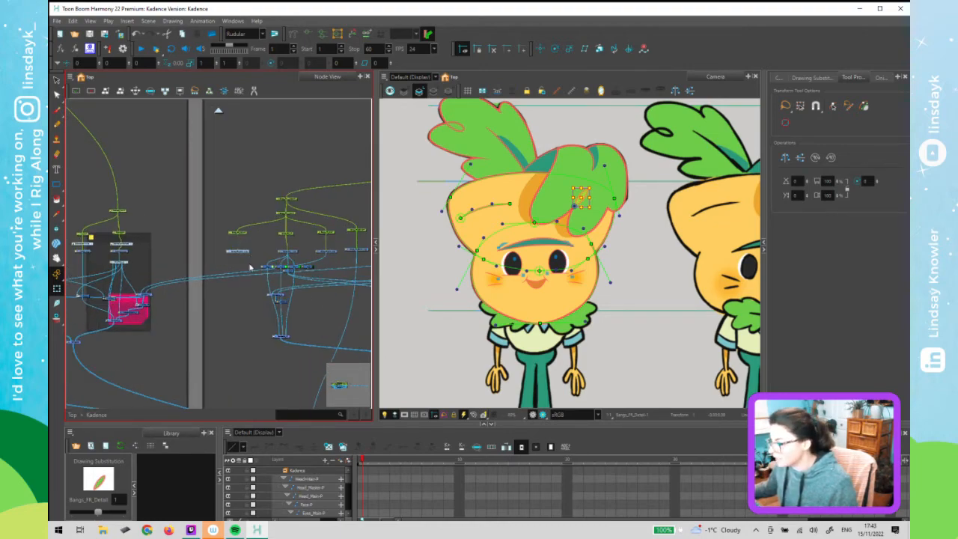
left_click(221, 256)
left_click(230, 245)
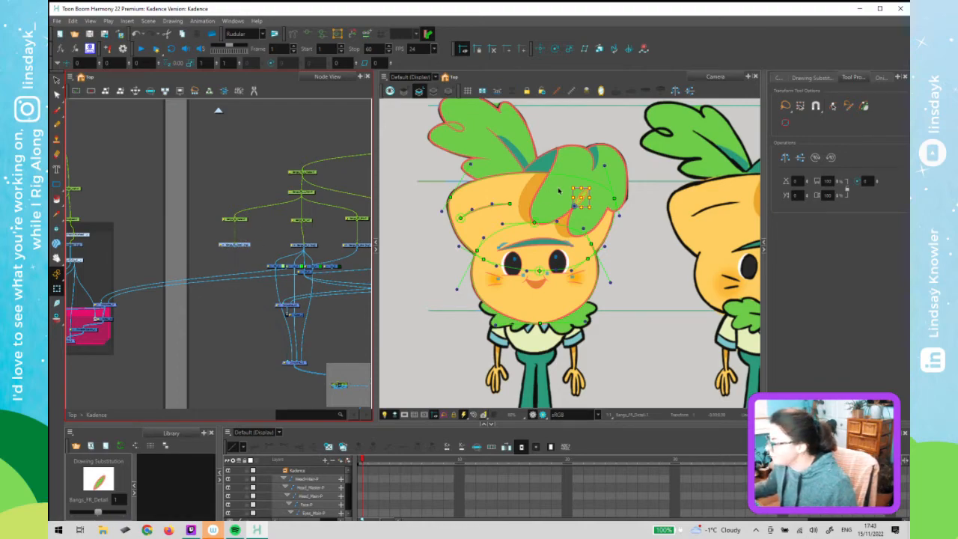
scroll(587, 217, "up", 5)
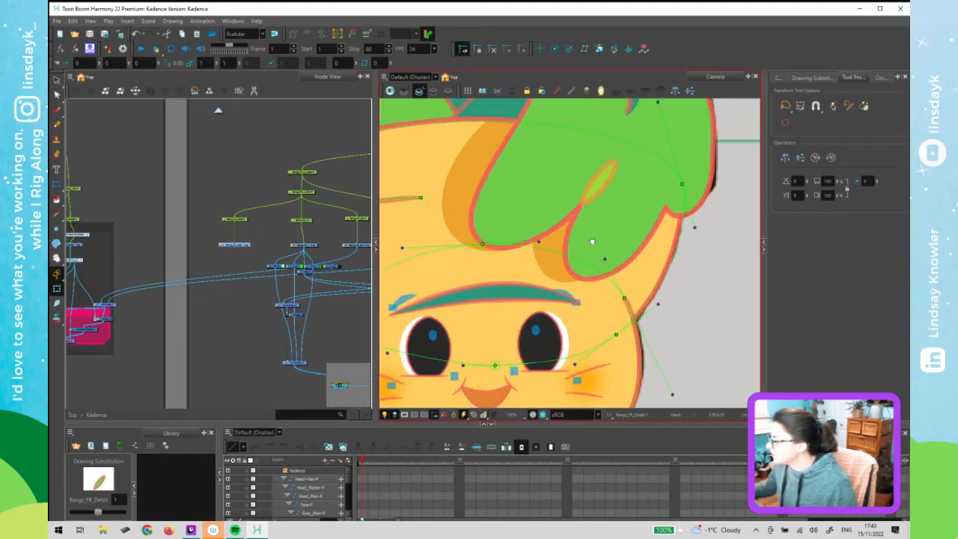
left_click_drag(592, 242, 590, 263)
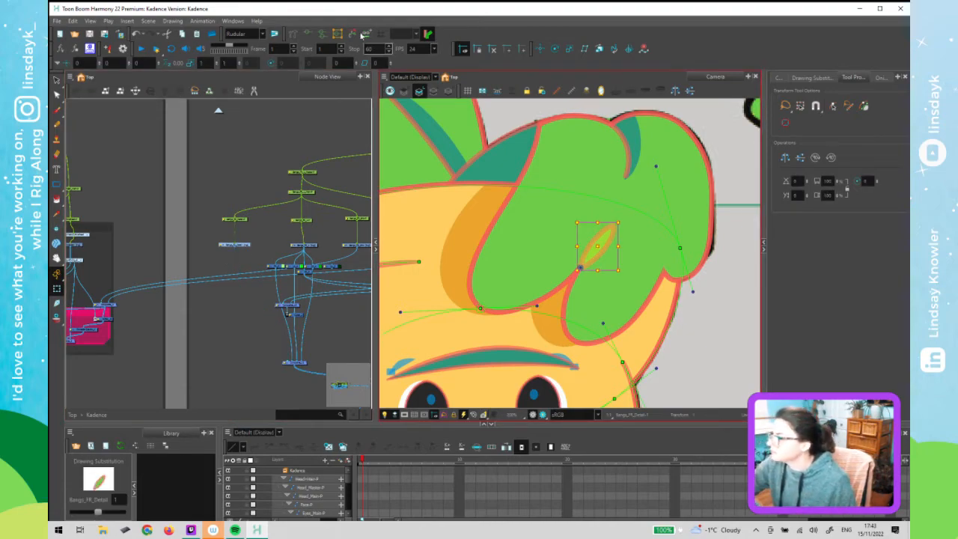
Build a closed curve deformer around the small front bangs detail with the Rigging tool, starting and ending at its lower tip
left_click(294, 35)
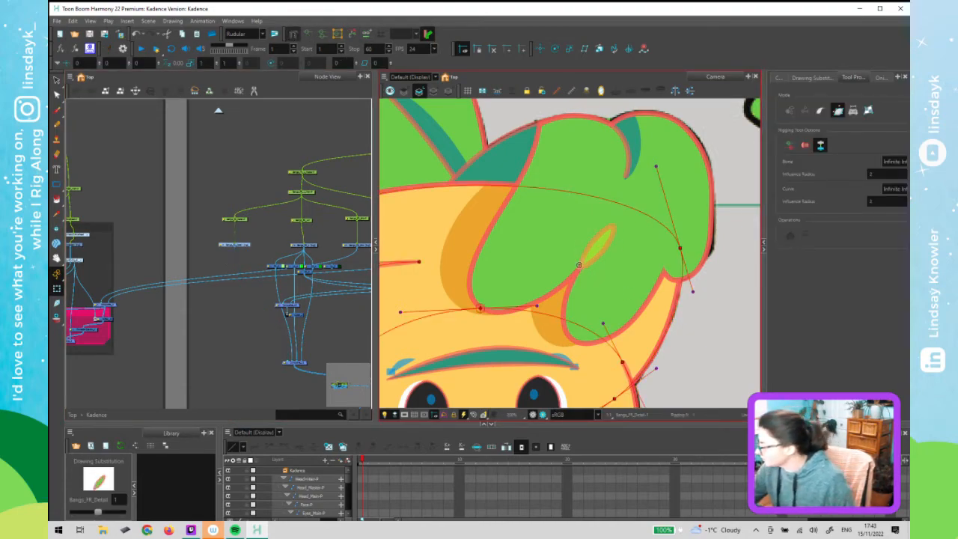
left_click_drag(581, 266, 575, 260)
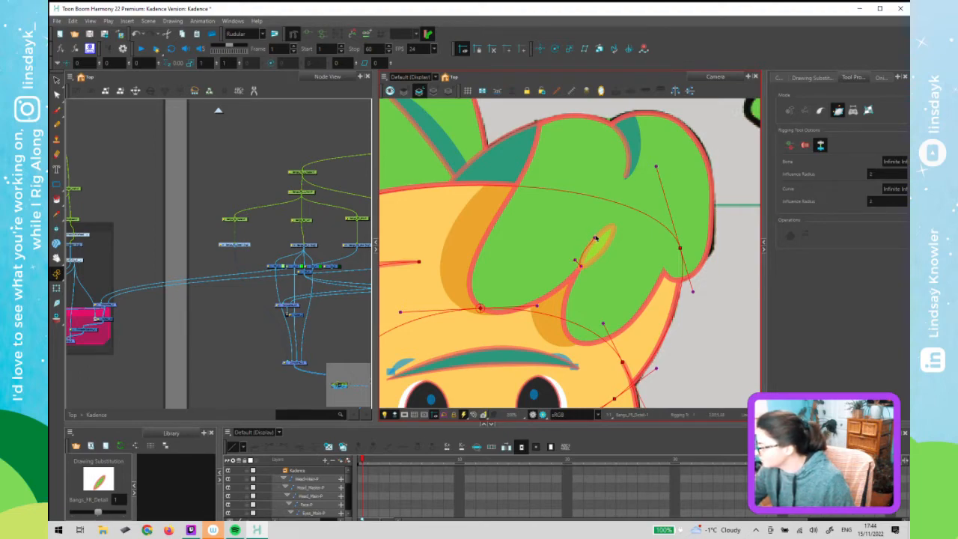
left_click(610, 225)
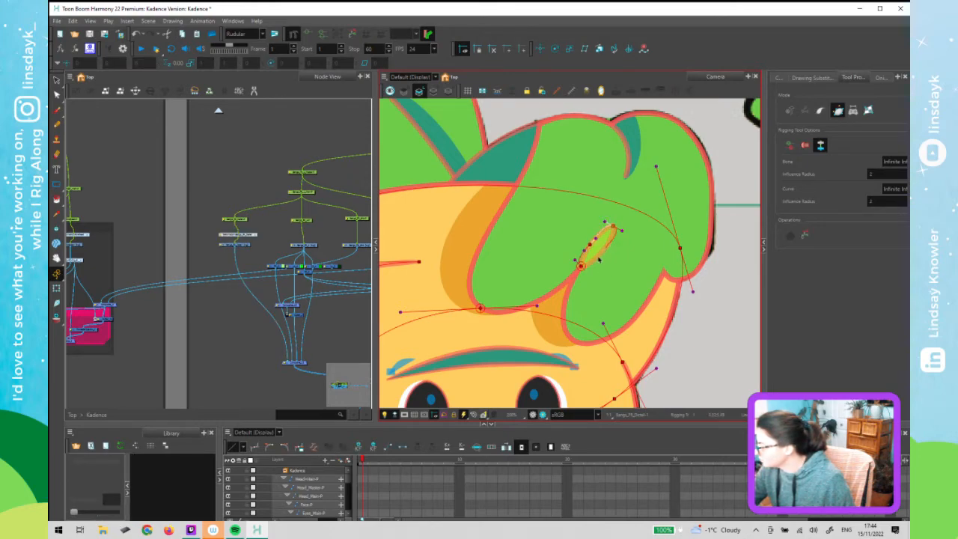
left_click(583, 267)
Fine-tune the end handles and the side points of the bangs detail's curve to match its outline
key("2")
key("2")
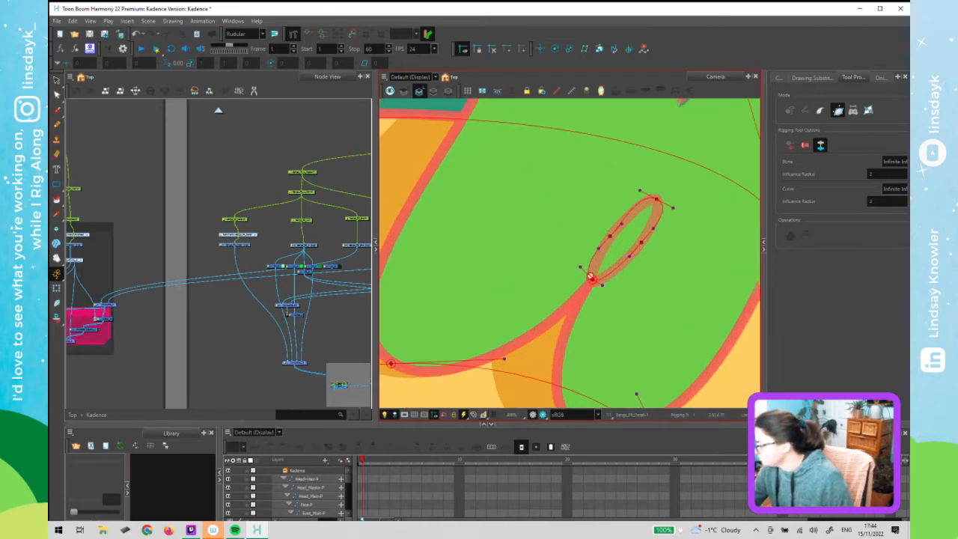
left_click(589, 276)
left_click_drag(580, 268, 589, 271)
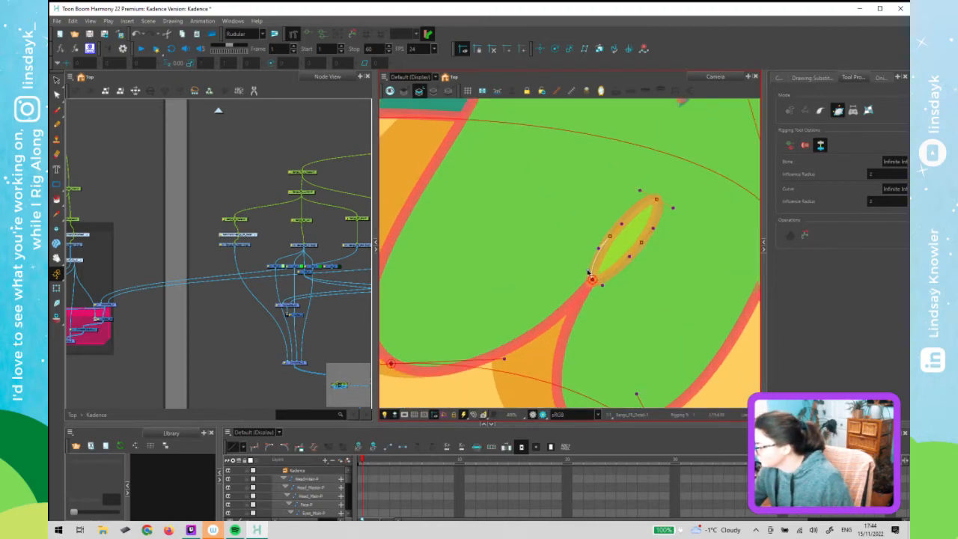
left_click_drag(672, 209, 649, 196)
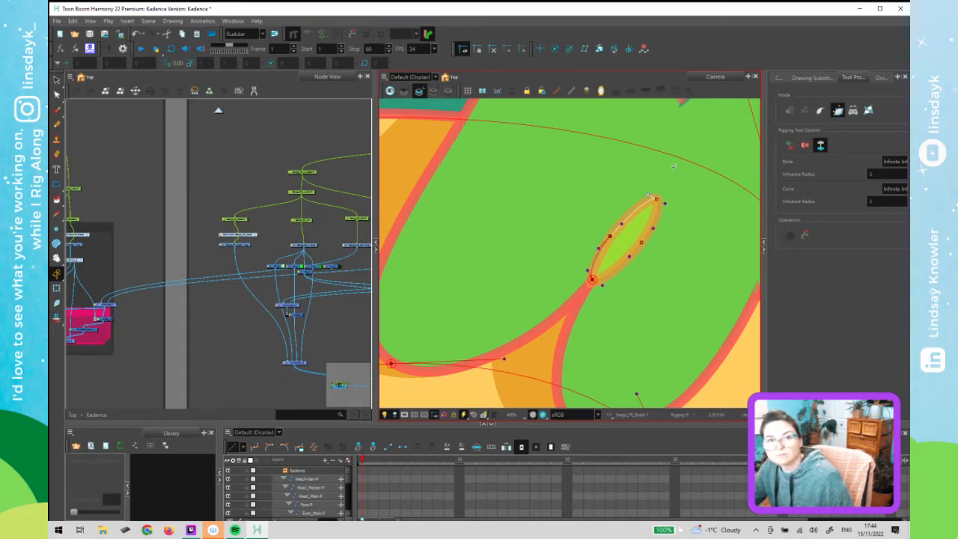
left_click_drag(641, 243, 613, 234)
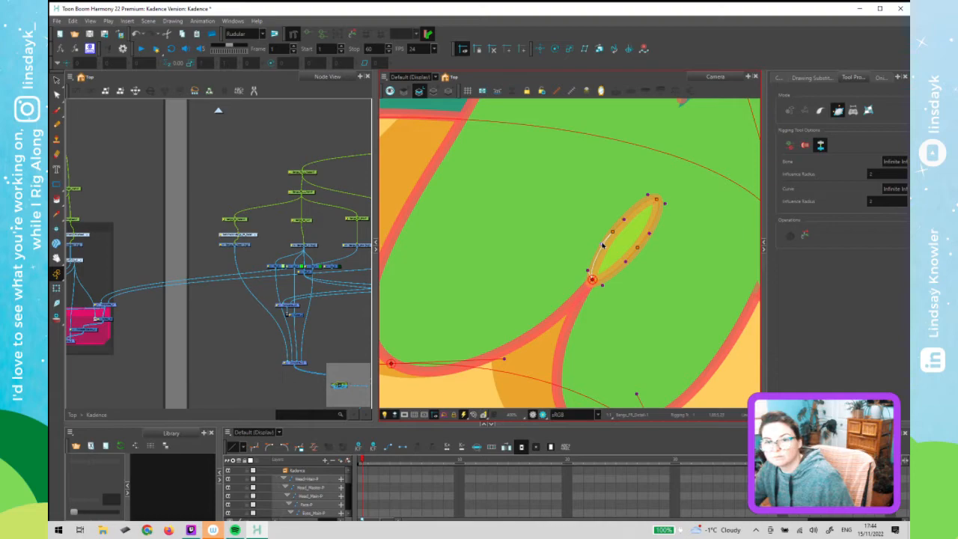
key("1")
key("1")
key("shift+2")
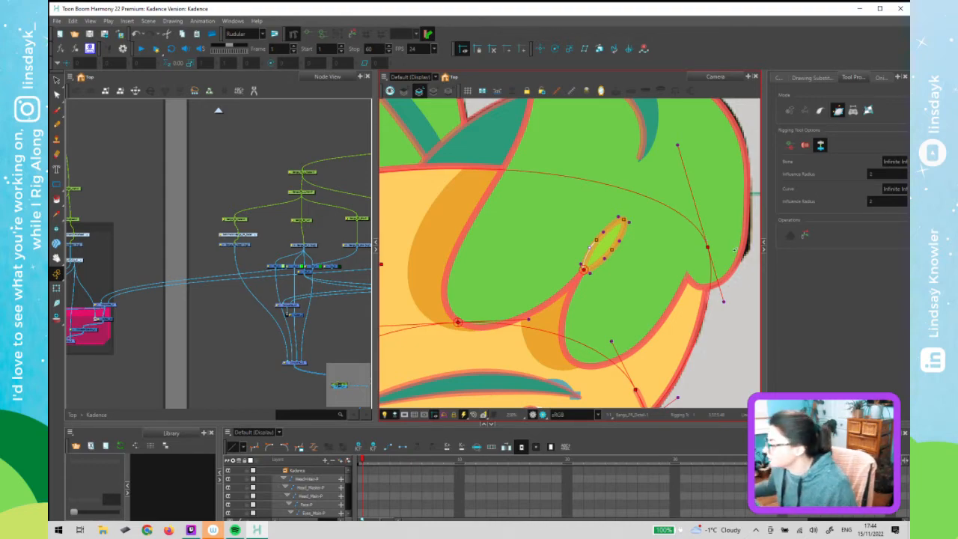
Move the forehead off to the left of the head with the Transform tool and hide the deformation controls
scroll(558, 298, "down", 2)
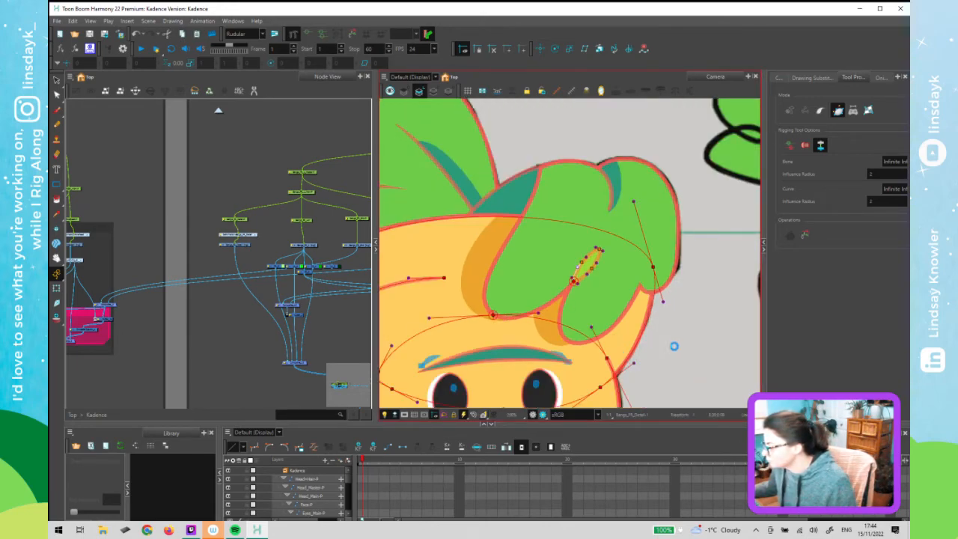
scroll(654, 360, "down", 1)
scroll(681, 337, "down", 1)
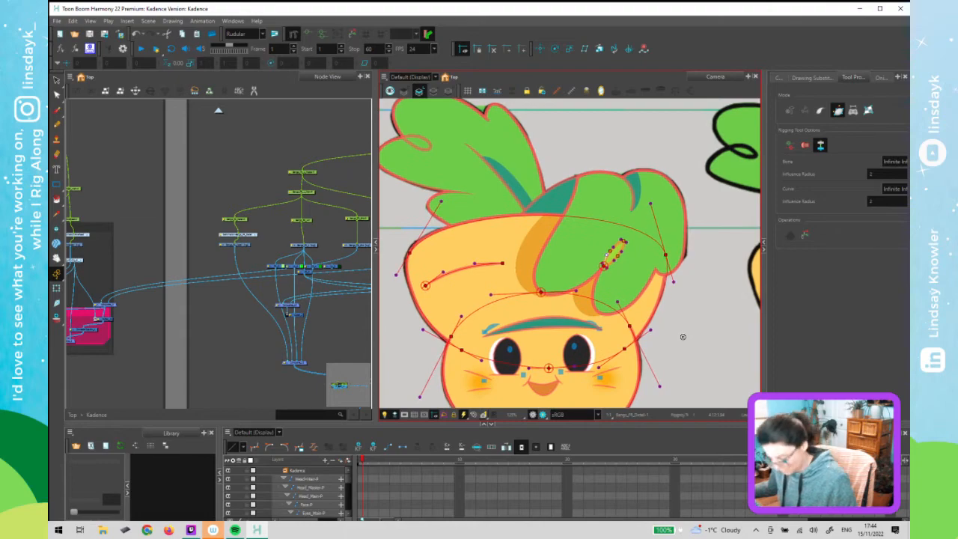
key("shift+t")
left_click(418, 332)
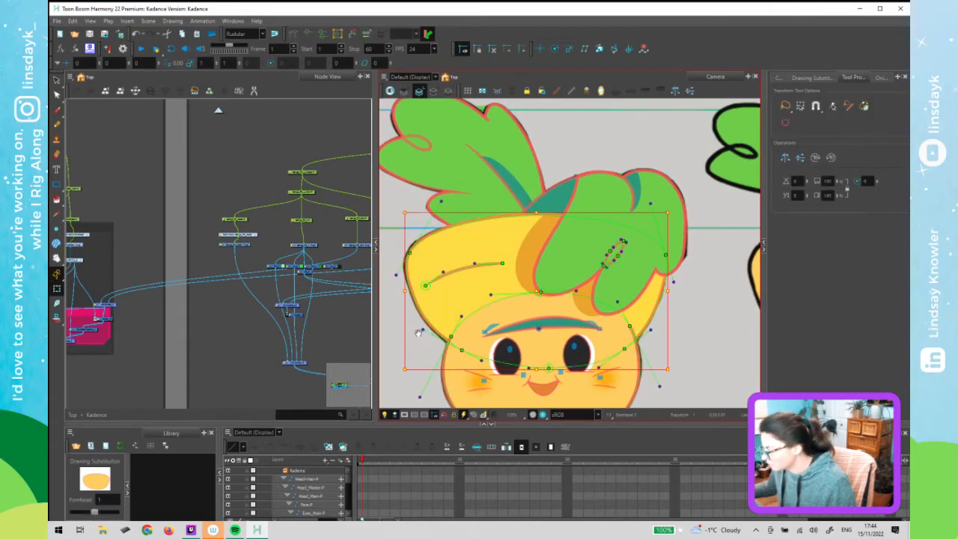
left_click_drag(460, 303, 419, 297)
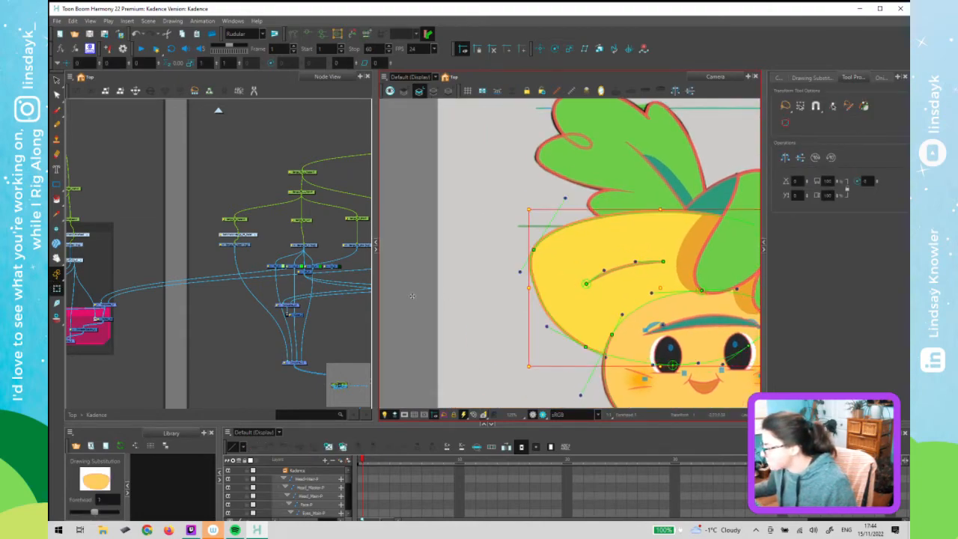
left_click(539, 384)
key("shift+c")
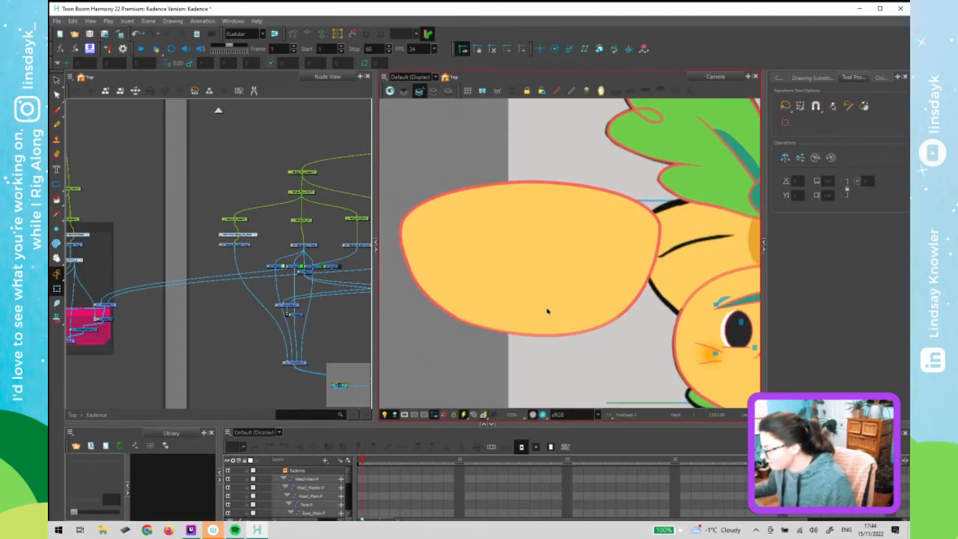
Select the moved forehead with its curve controls showing and examine how its lower-left point sits on the outline
left_click(510, 318)
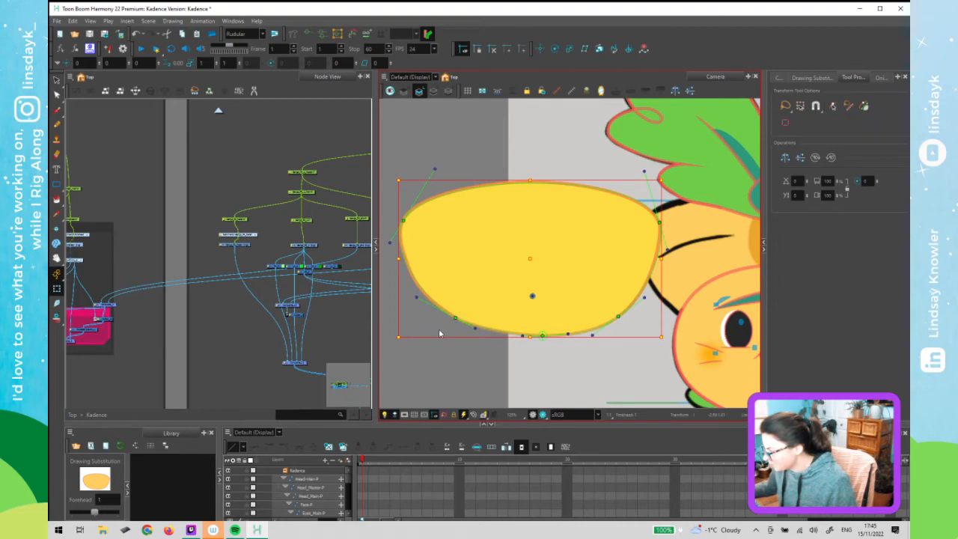
scroll(439, 329, "up", 8)
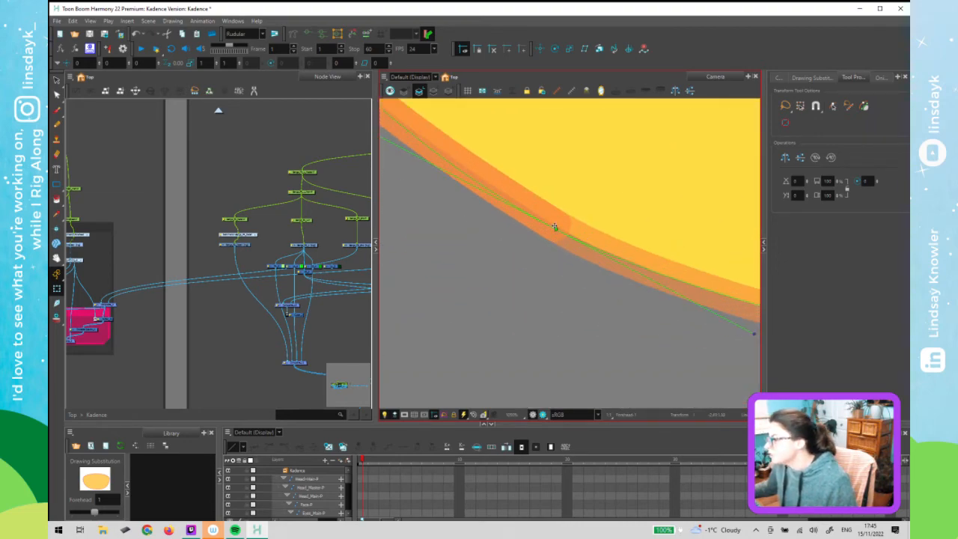
scroll(554, 230, "down", 4)
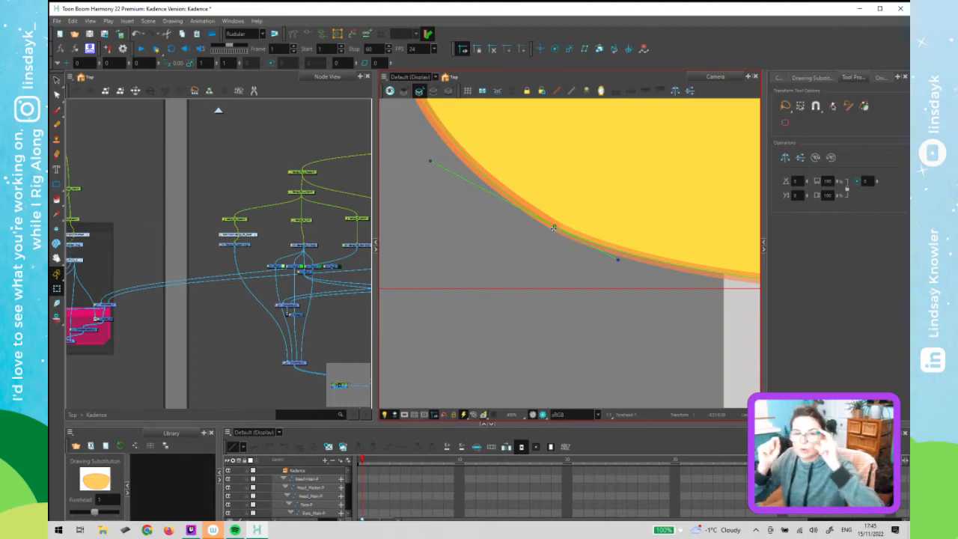
scroll(553, 227, "down", 1)
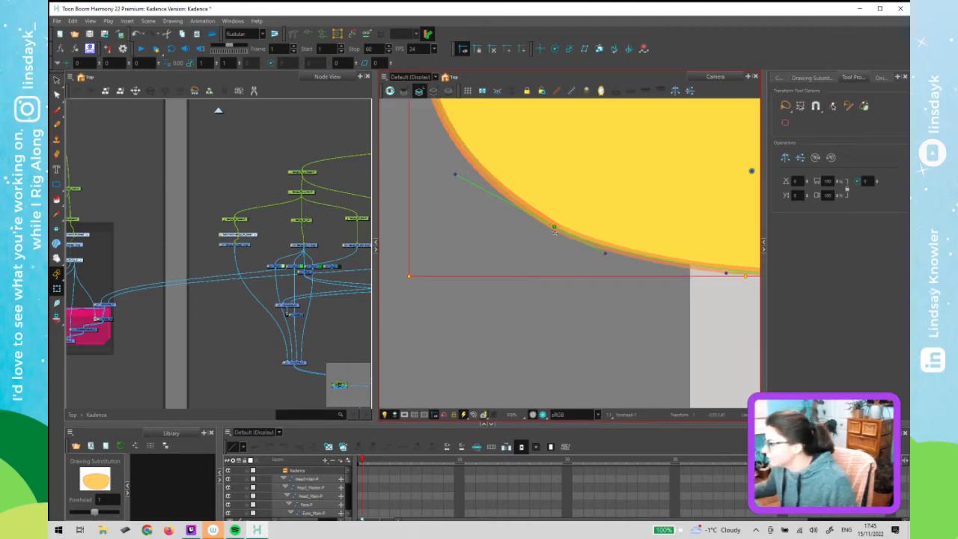
scroll(553, 232, "down", 4)
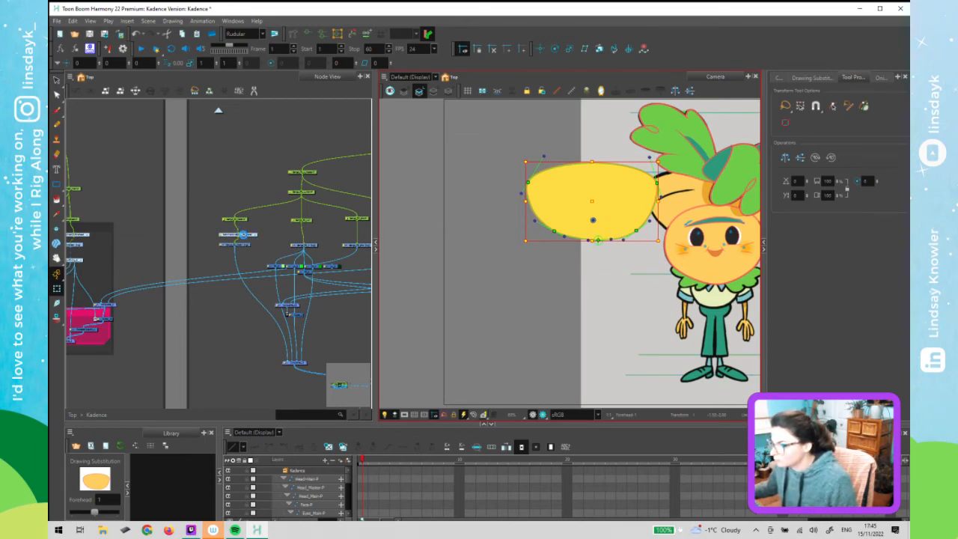
Disable the forehead's peg node in the Head group to put the forehead back on the character
left_click(247, 238)
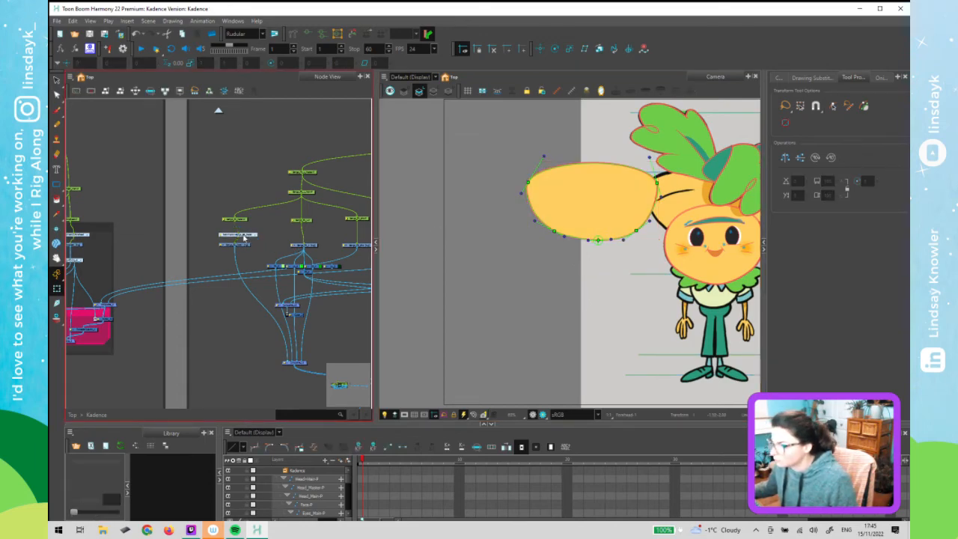
left_click(80, 226)
key("d")
left_click(566, 248)
left_click_drag(442, 256, 439, 257)
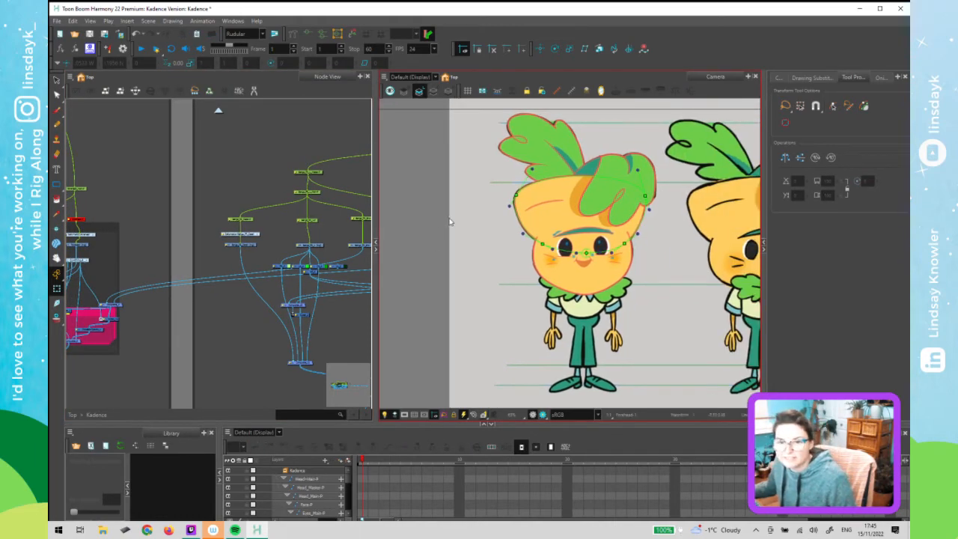
Select the Bangs_FR_1 drawing, undo a trial move, and shift it slightly down and to the right of its original place
left_click(316, 247)
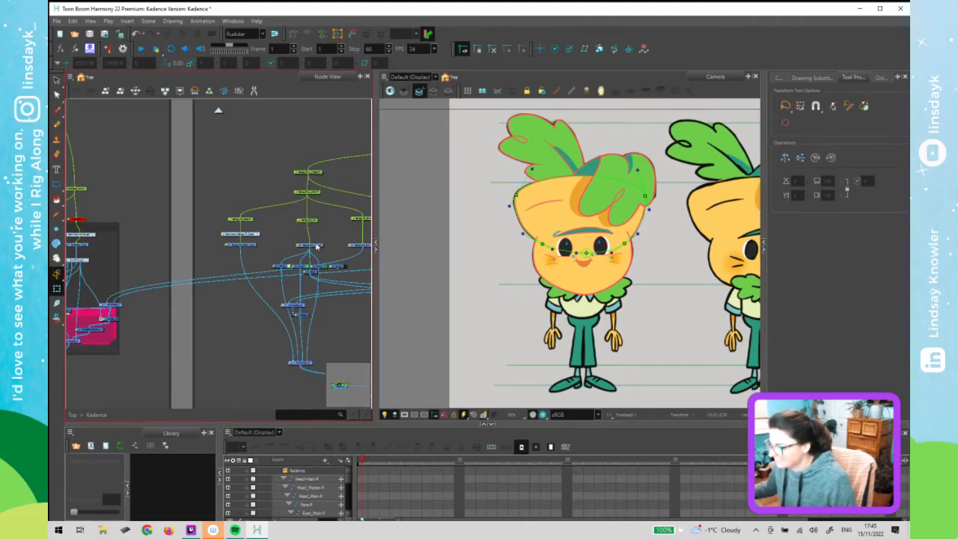
left_click(610, 177)
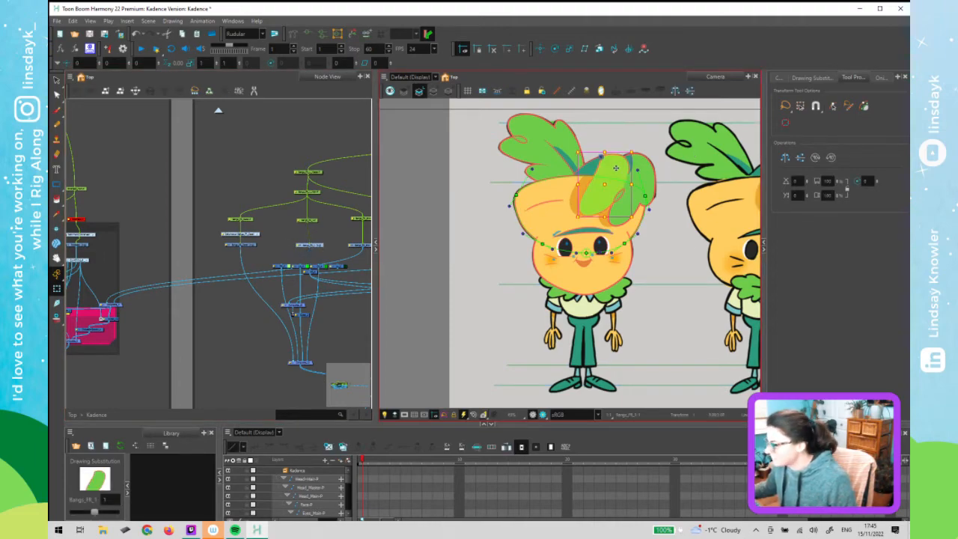
scroll(614, 168, "up", 4)
left_click_drag(562, 237, 579, 235)
key("ctrl+z")
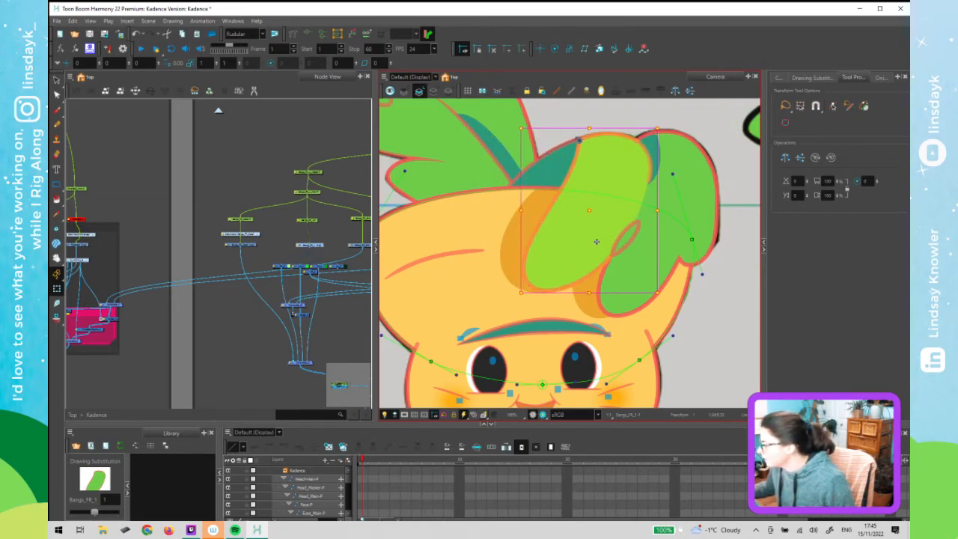
left_click_drag(592, 257, 604, 265)
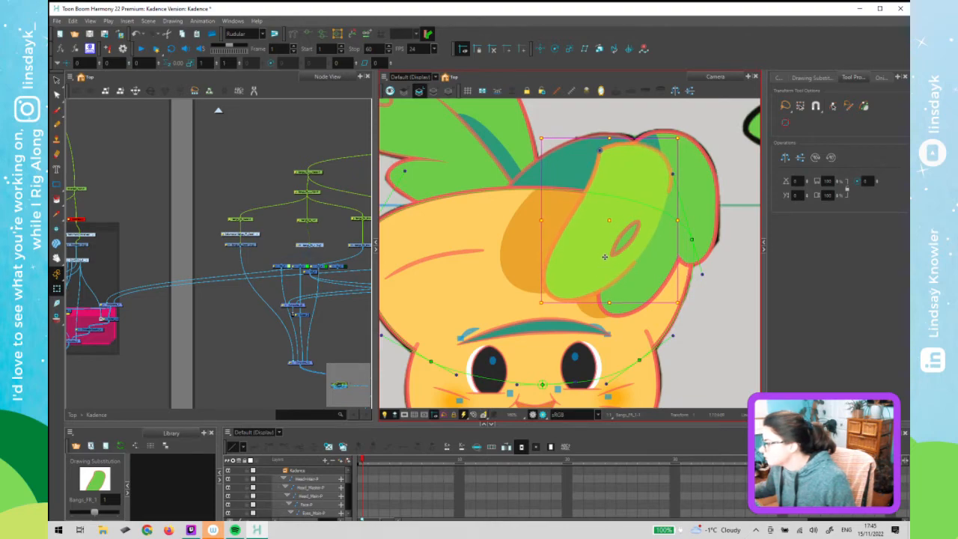
Build a closed curve deformer around the Bangs_FR_1 tuft with the Rigging tool, following its outline from the upper-left corner
left_click(293, 35)
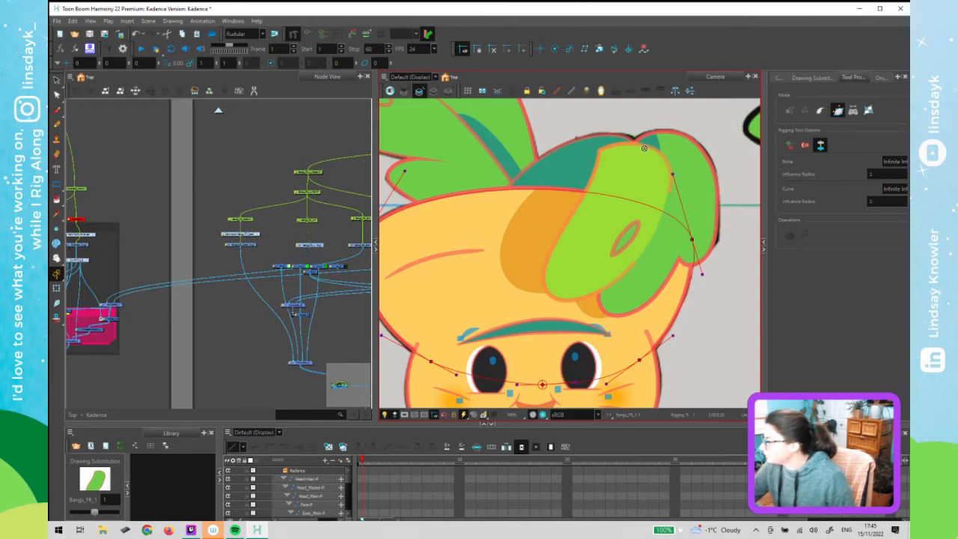
key("2")
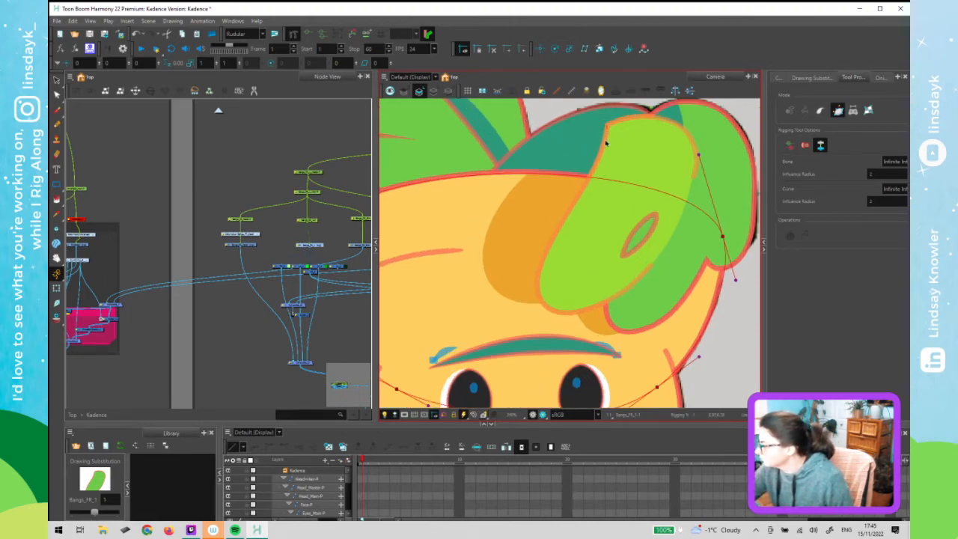
left_click_drag(547, 305, 522, 273)
left_click_drag(651, 265, 634, 281)
left_click_drag(694, 178, 689, 135)
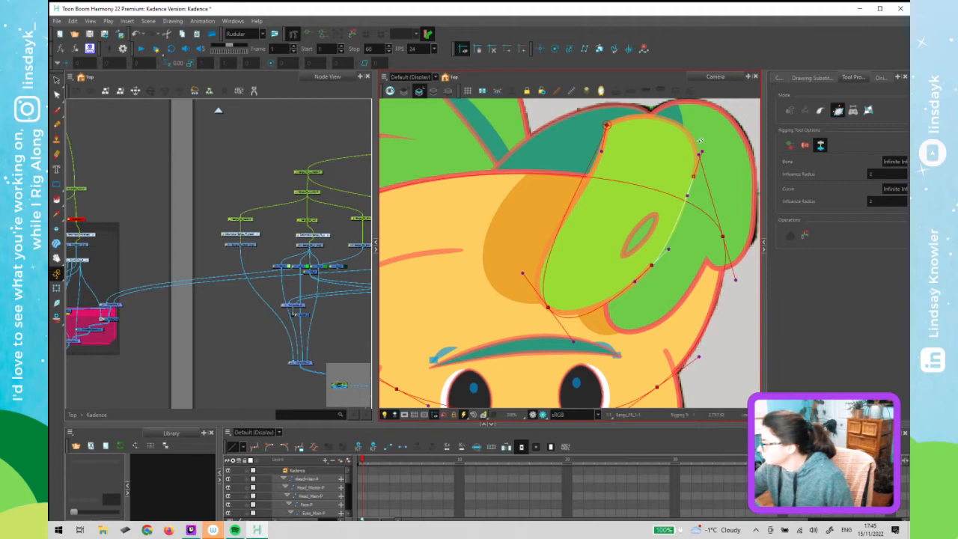
left_click_drag(686, 130, 675, 119)
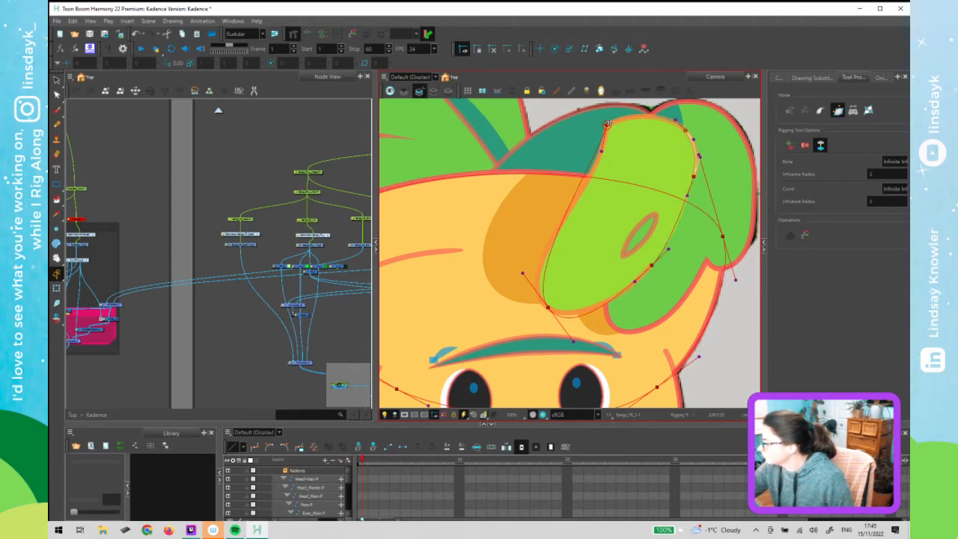
left_click_drag(607, 125, 697, 144)
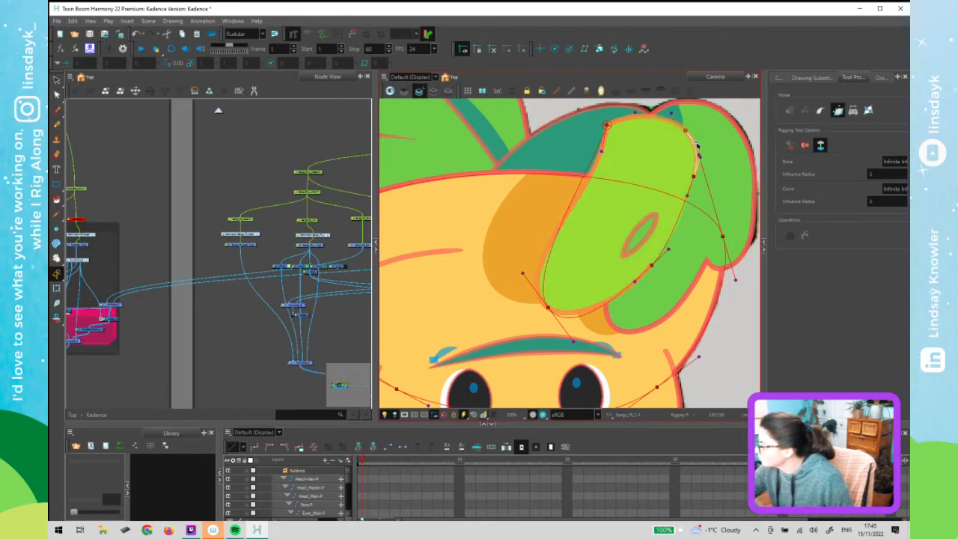
Refine the Bangs_FR_1 curve deformer's points and handles so the curve hugs the tuft's outline, especially its lower-left end and lower-right edge
left_click_drag(695, 176, 694, 178)
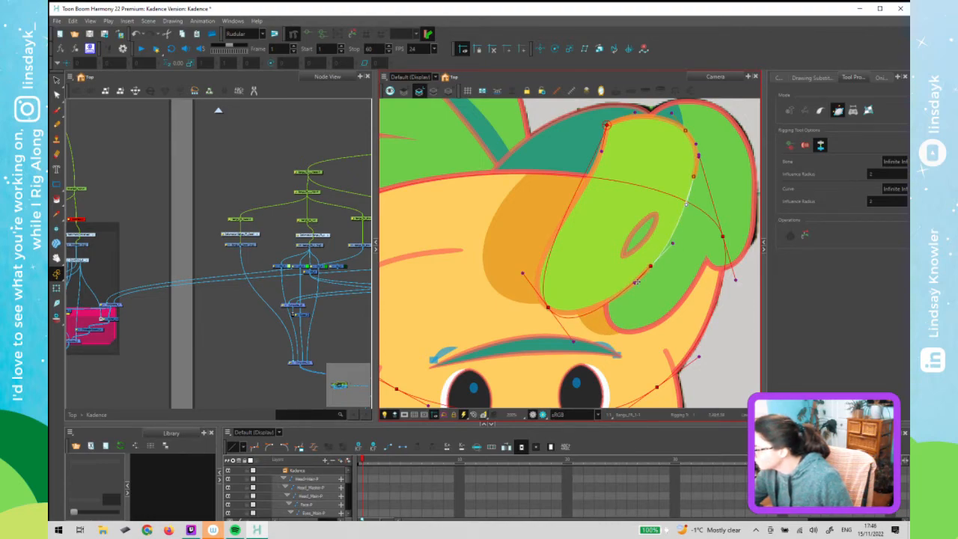
left_click_drag(573, 340, 545, 306)
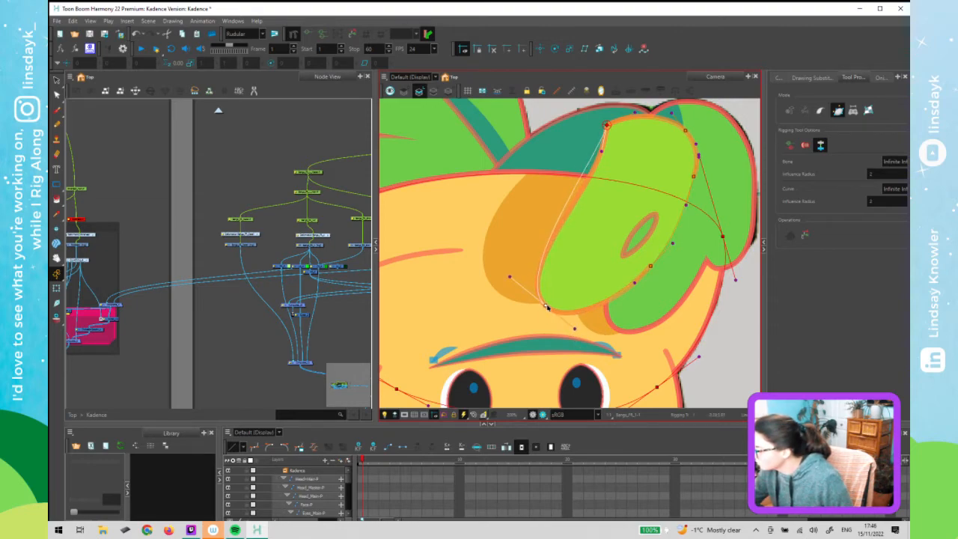
left_click_drag(602, 152, 603, 182)
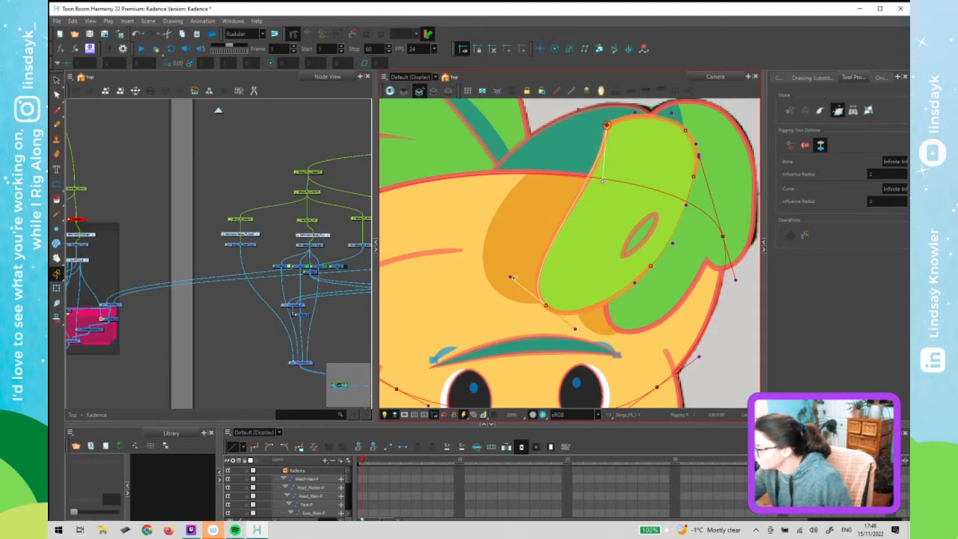
left_click_drag(510, 274, 508, 273)
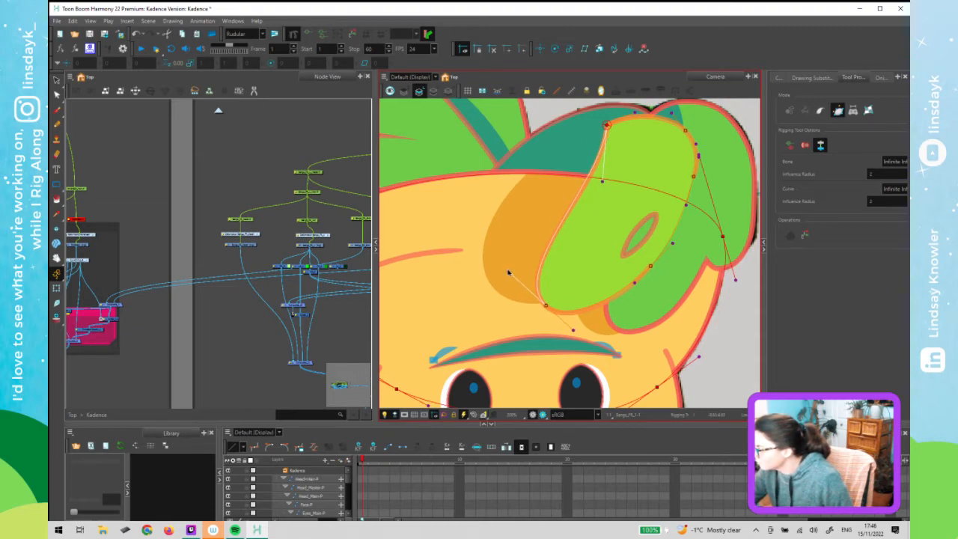
left_click(634, 288)
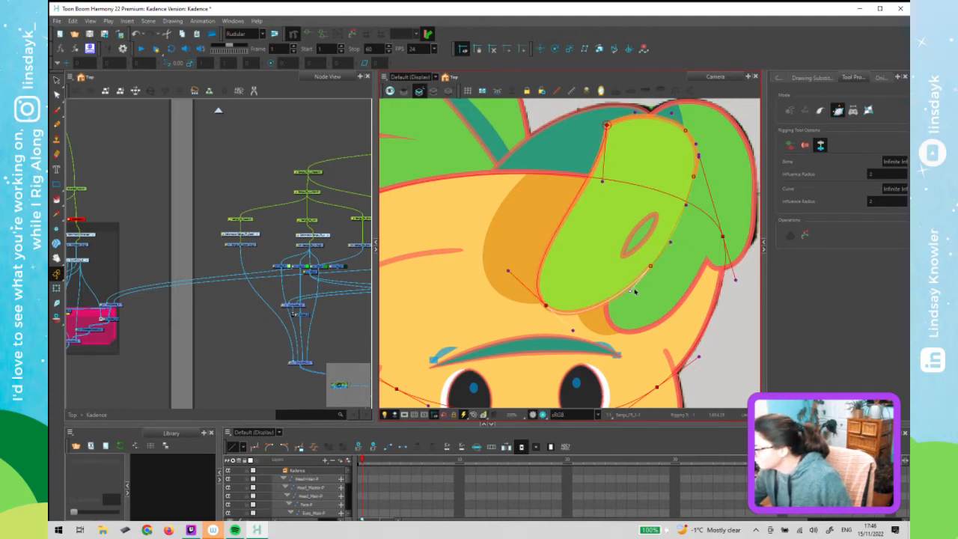
left_click_drag(574, 330, 573, 328)
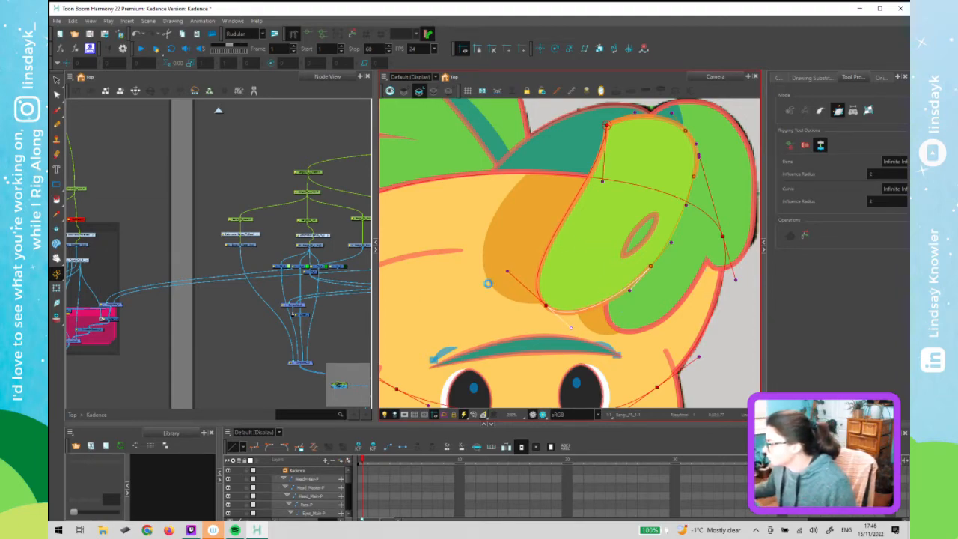
scroll(596, 246, "down", 1)
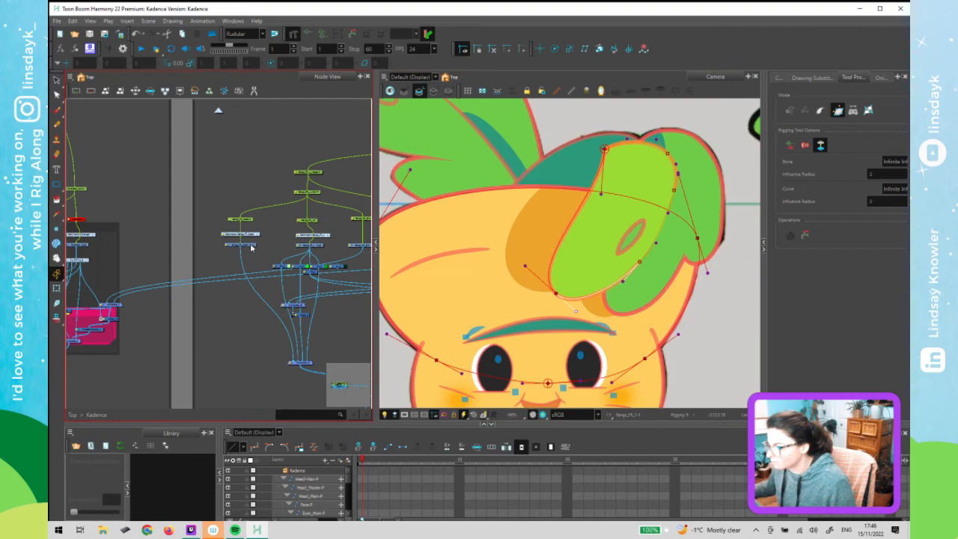
Disable the front bangs' detail drawing and the Bangs_FR_1 drawing to hide them while rigging the shadow
left_click(252, 248)
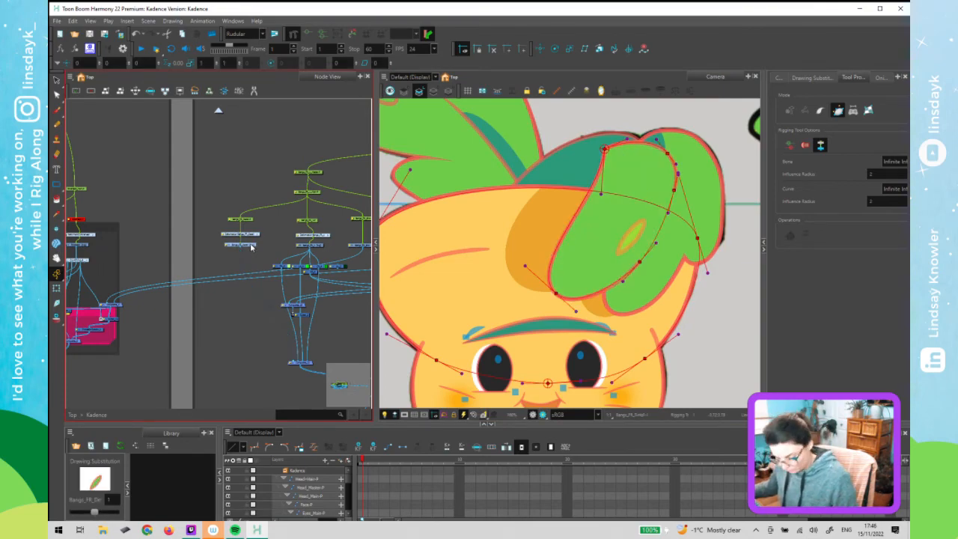
left_click(317, 249)
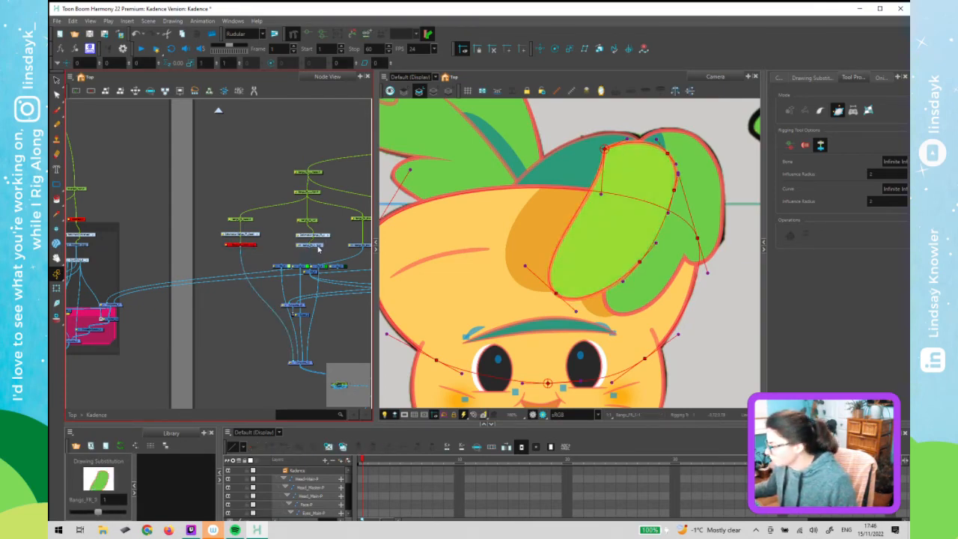
key("d")
left_click_drag(261, 237, 165, 233)
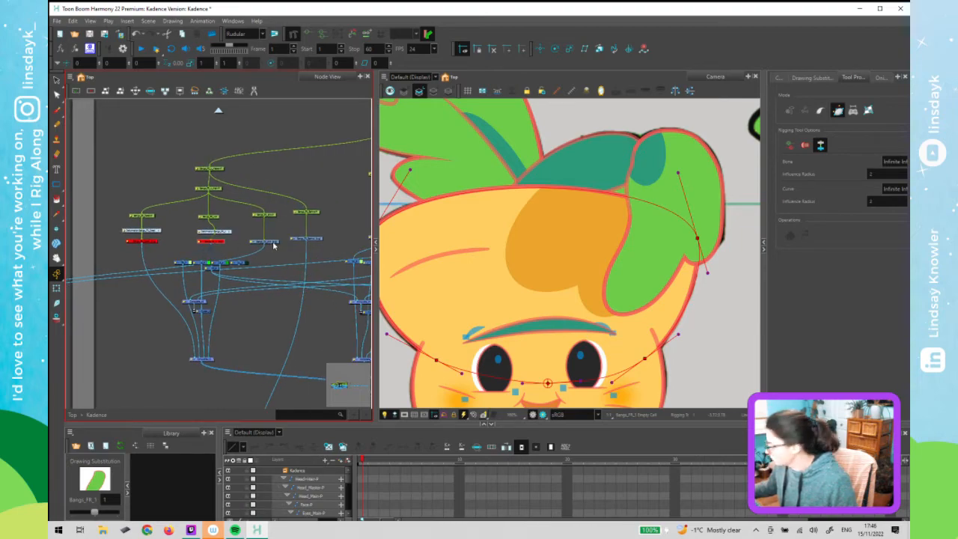
Identify the Bangs_FR_Shd drawing in the bangs network and paste a copy of the node directly above the bangs' lower composite
left_click(274, 244)
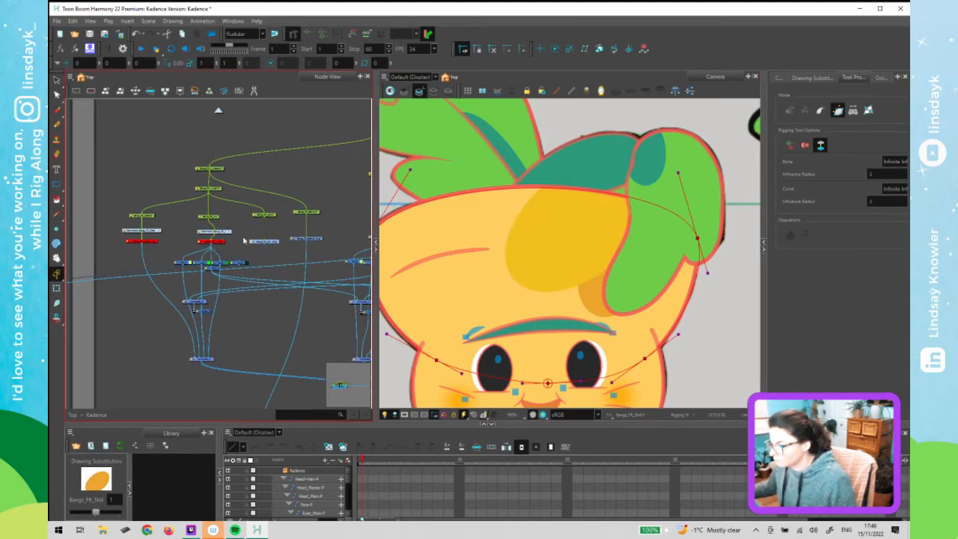
left_click(223, 233)
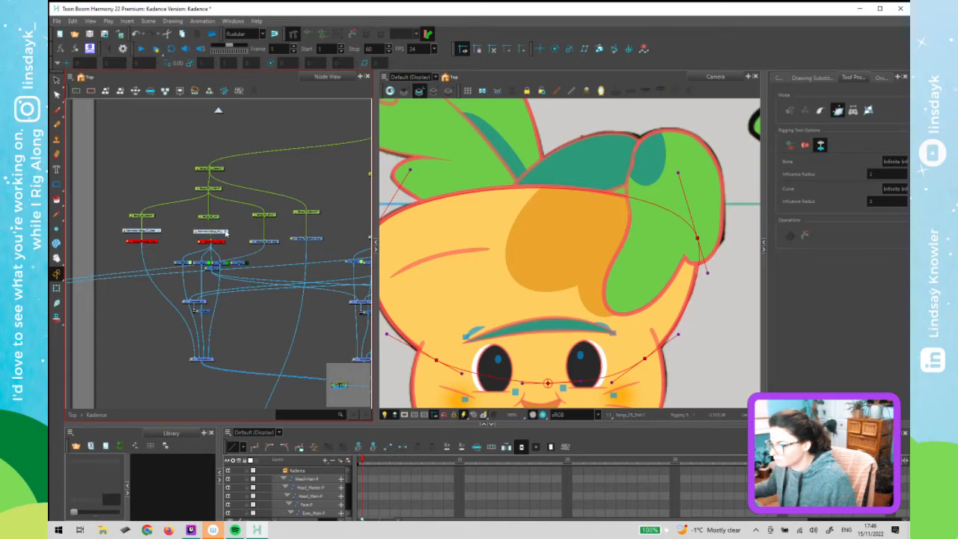
left_click(272, 246)
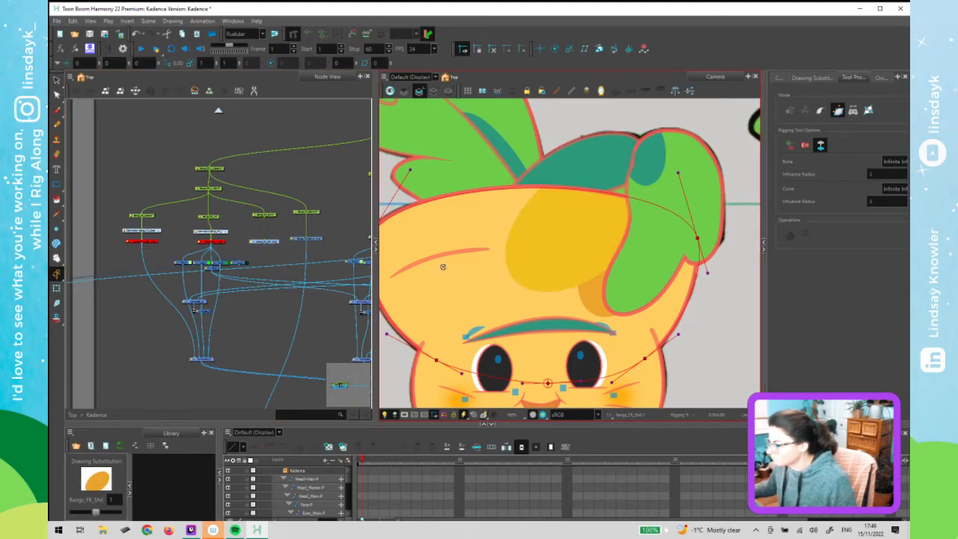
left_click_drag(254, 272, 289, 228)
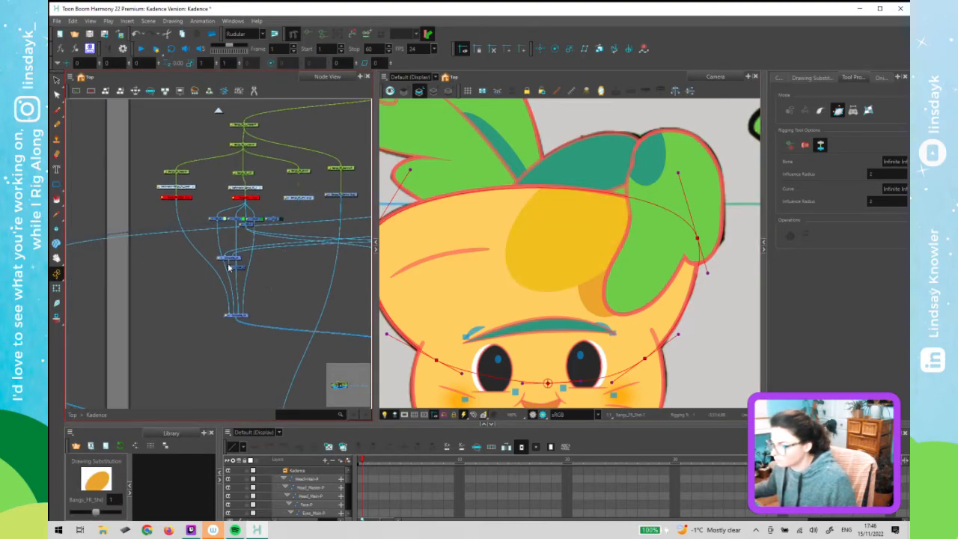
left_click(236, 260)
key("ctrl+c")
key("ctrl+v")
Route the Bangs_FR_Shd drawing through the copied node into the main composite so the whole shadow shows in front of the head
left_click(300, 200)
key("ctrl+c")
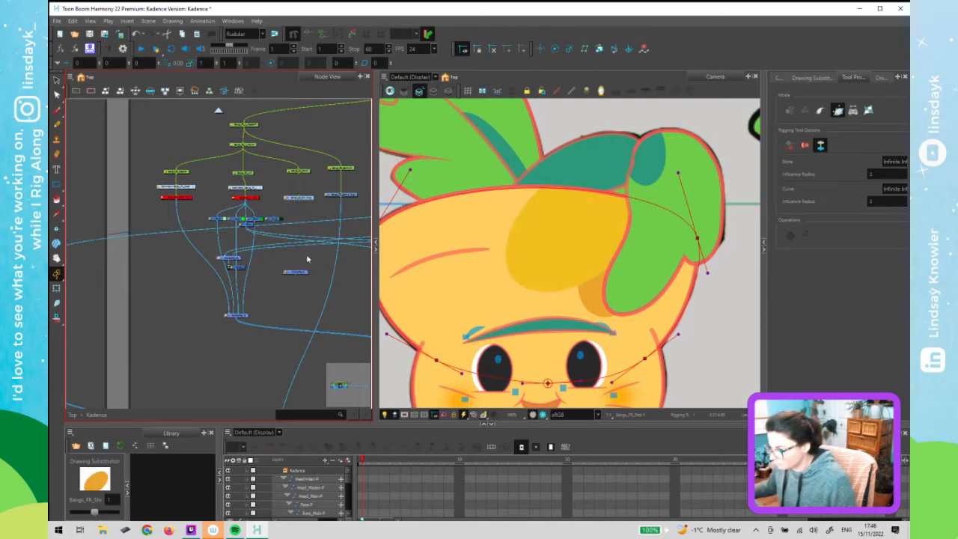
key("ctrl+v")
key("shift+m")
key("ctrl+z")
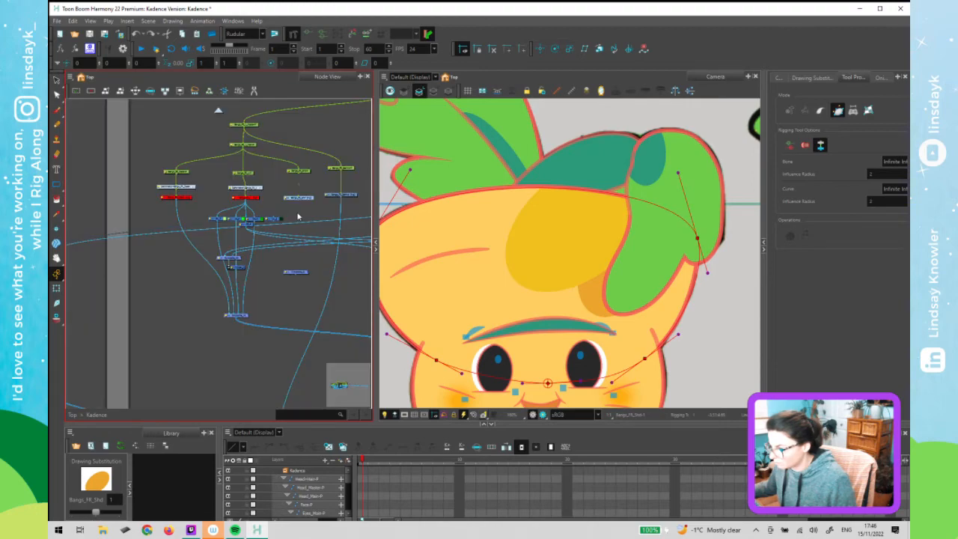
left_click(297, 274)
mouse_move(292, 288)
left_mouse_down()
mouse_move(253, 366)
mouse_move(261, 295)
mouse_move(255, 338)
left_mouse_up()
key("1")
key("1")
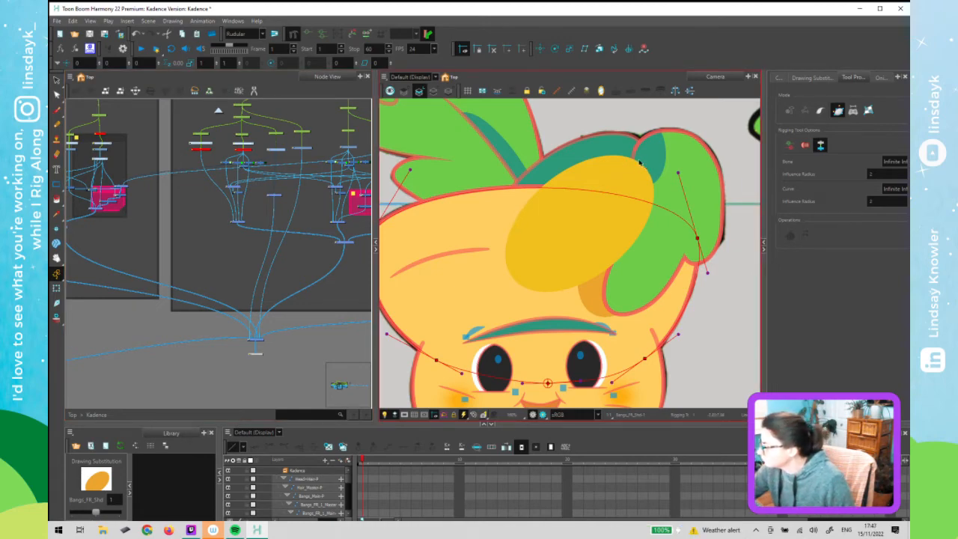
Build a closed curve deformer around the Bangs_FR_Shd shadow, following its oval outline from the upper-right end
left_click_drag(546, 183, 570, 163)
left_click_drag(515, 280, 499, 254)
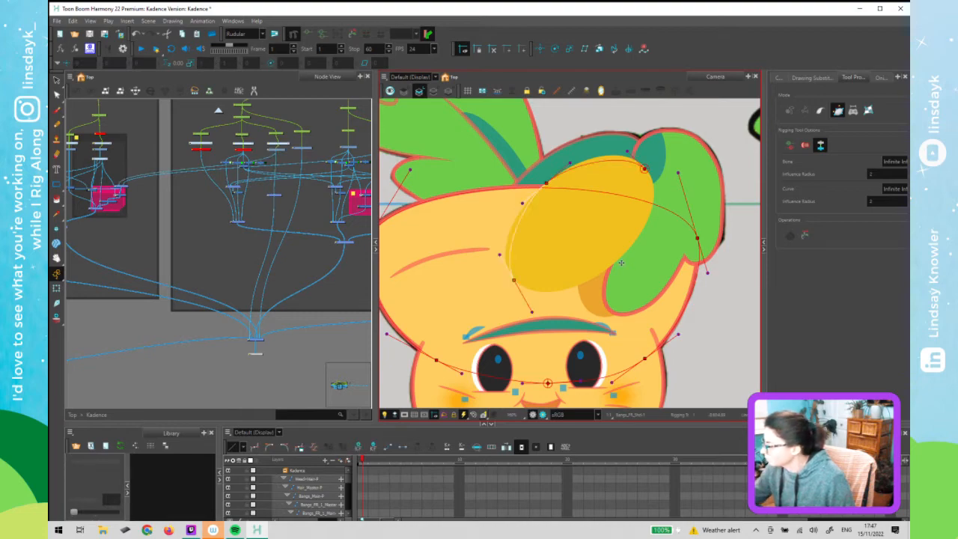
left_click_drag(621, 255, 592, 279)
left_click_drag(656, 182, 619, 142)
left_click_drag(652, 232, 652, 226)
left_click_drag(622, 256, 622, 256)
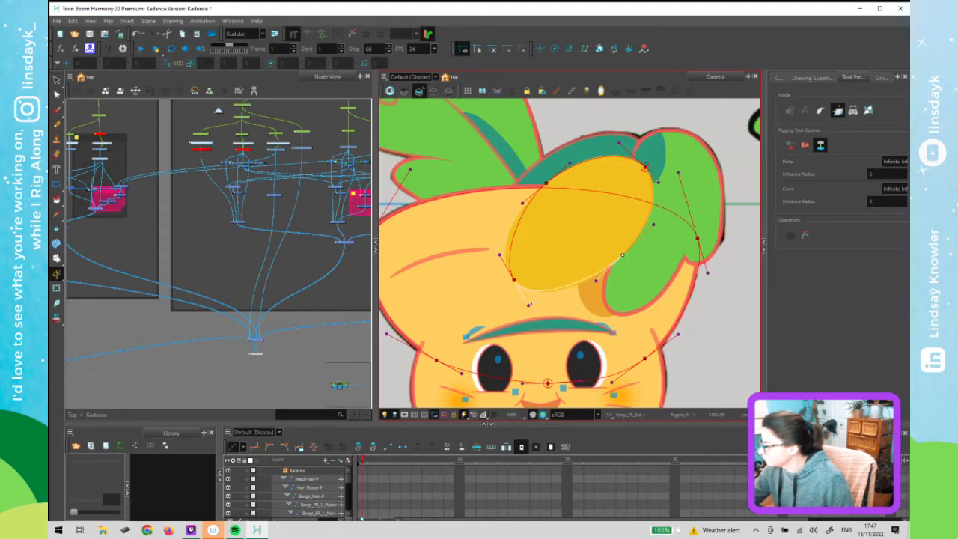
Fine-tune the shadow deformer's handles and lower-right point so the curve matches the oval's edge
left_click_drag(534, 307, 538, 309)
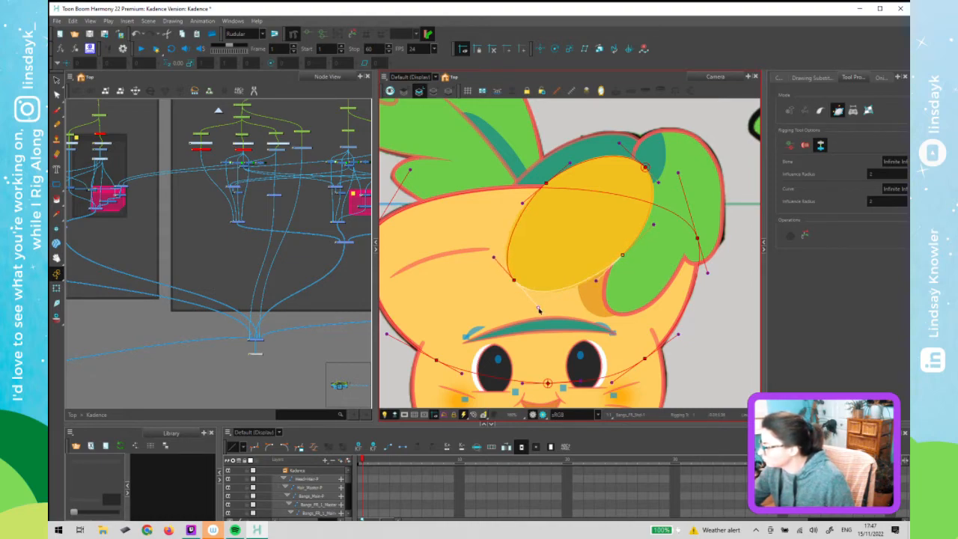
left_click_drag(493, 258, 490, 251)
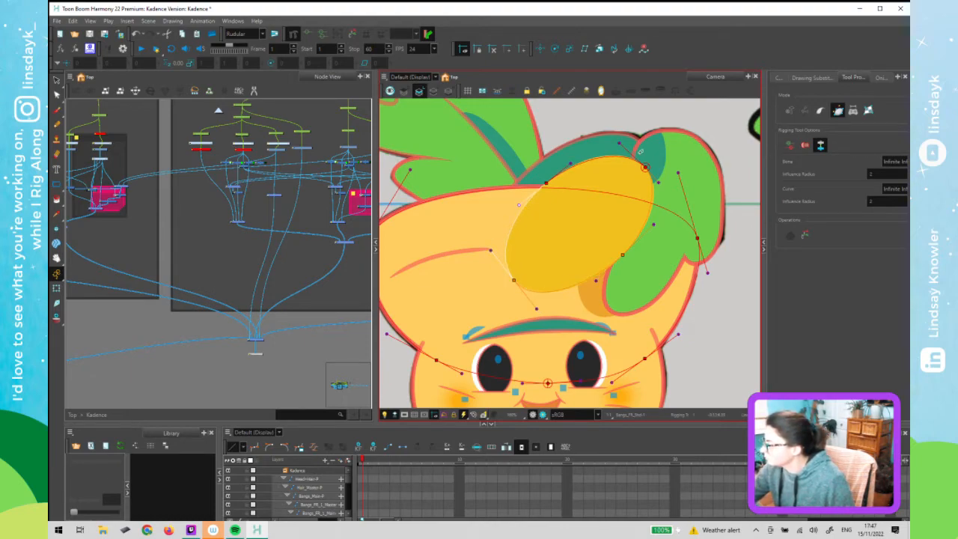
left_click_drag(576, 162, 577, 160)
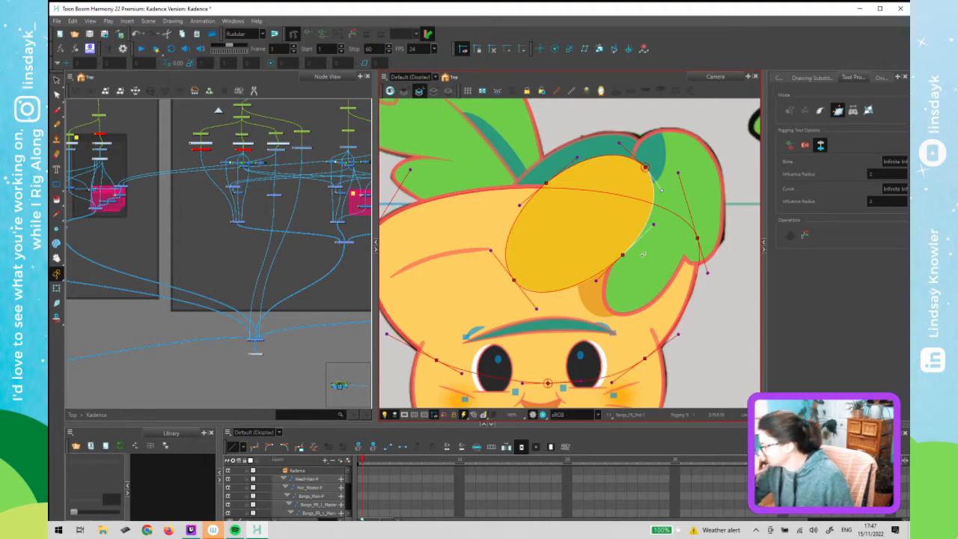
left_click_drag(623, 256, 622, 258)
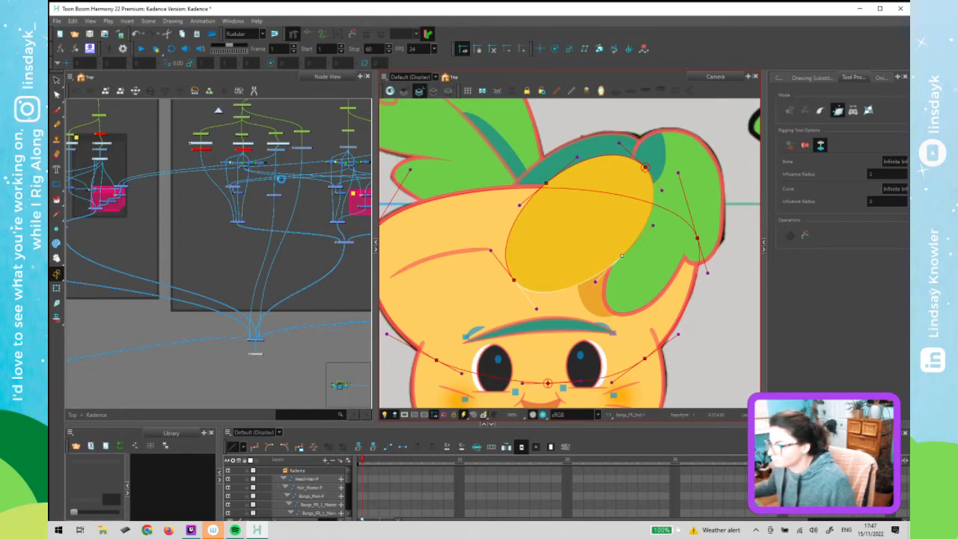
Save the scene and disable the Bangs_FR_Shd drawing
left_click(284, 147)
key("ctrl+s")
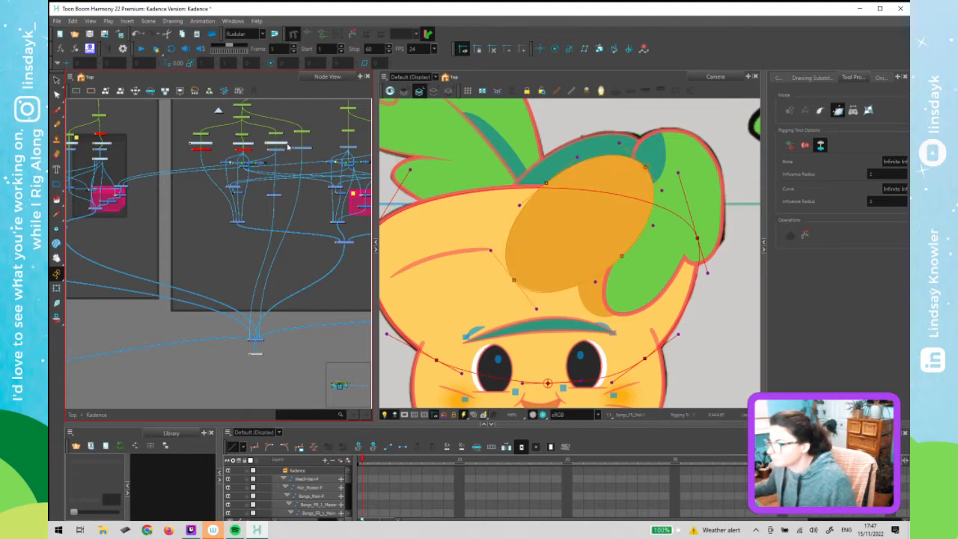
left_click(302, 147)
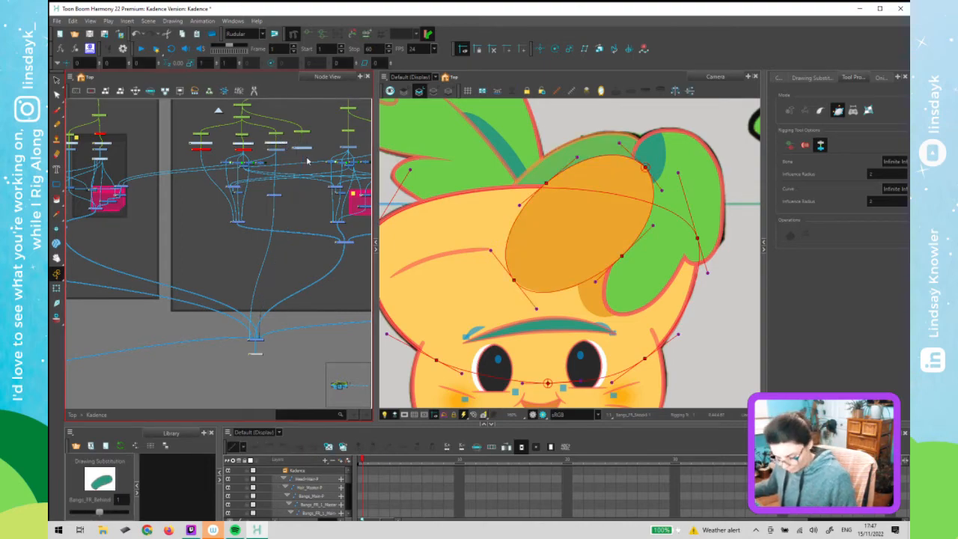
key("ctrl+s")
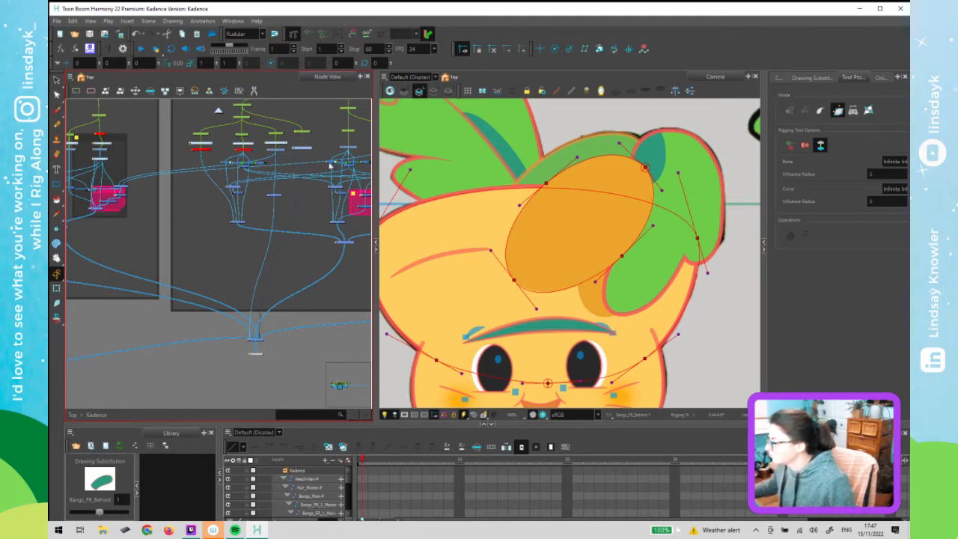
left_click(282, 151)
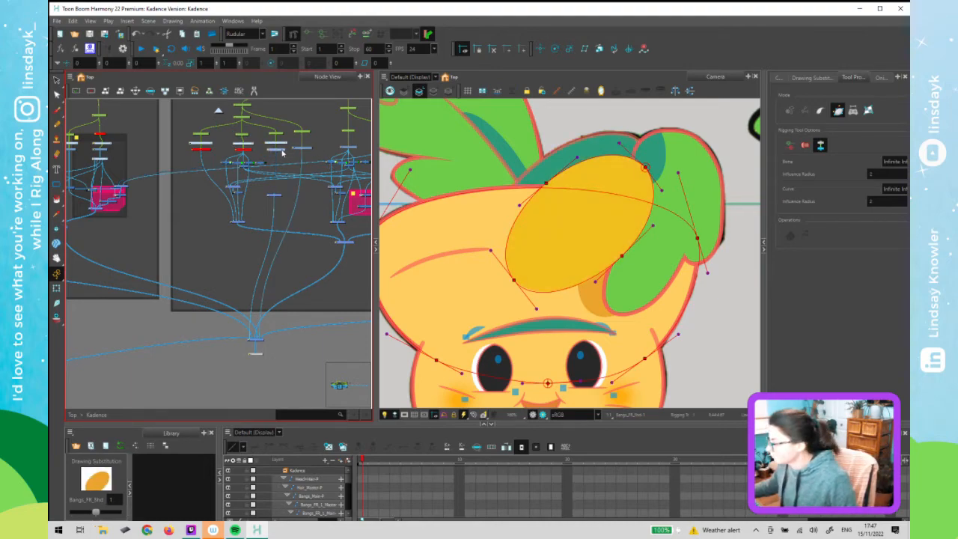
key("d")
Reorder the Bangs_FR_Behind drawing's connection so the shape shows in front of the forehead, and select that drawing
left_click(301, 148)
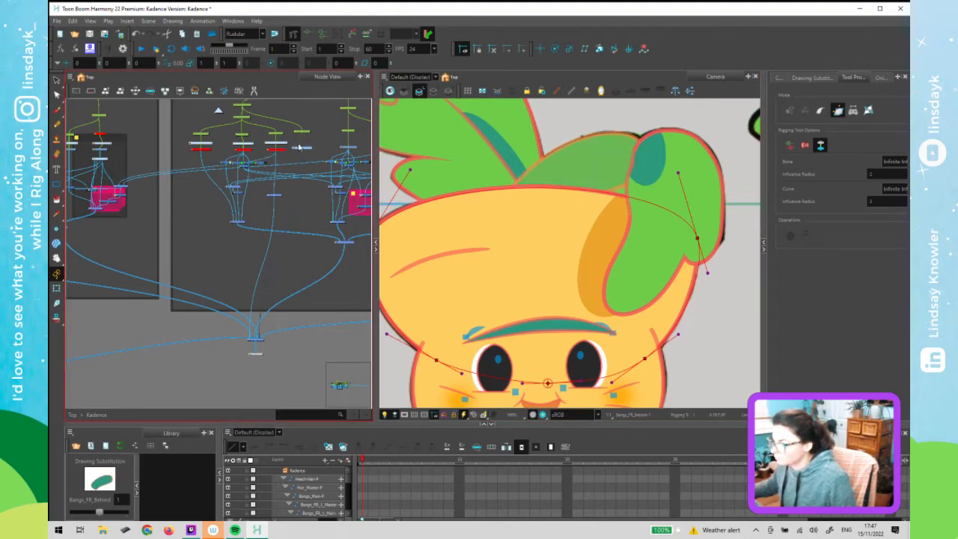
scroll(302, 151, "up", 2)
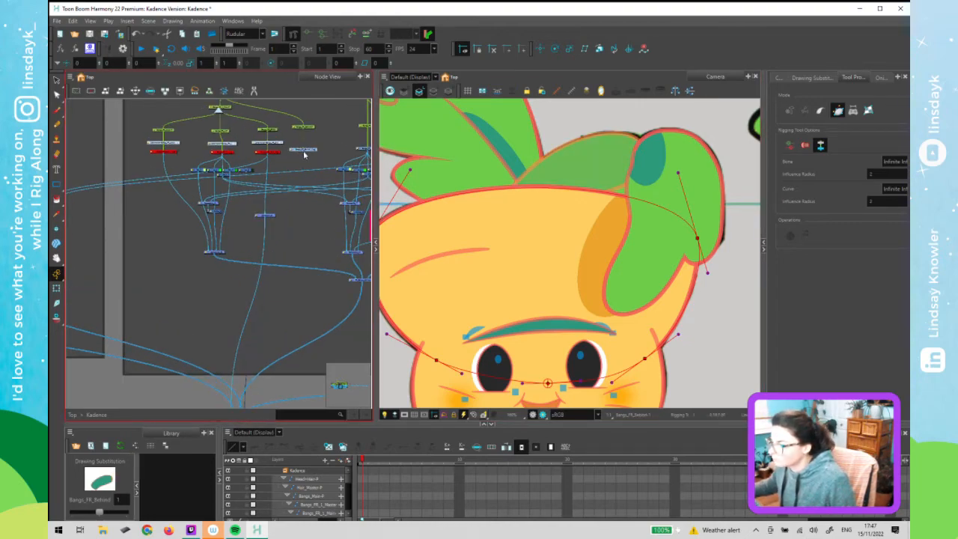
left_click(262, 216)
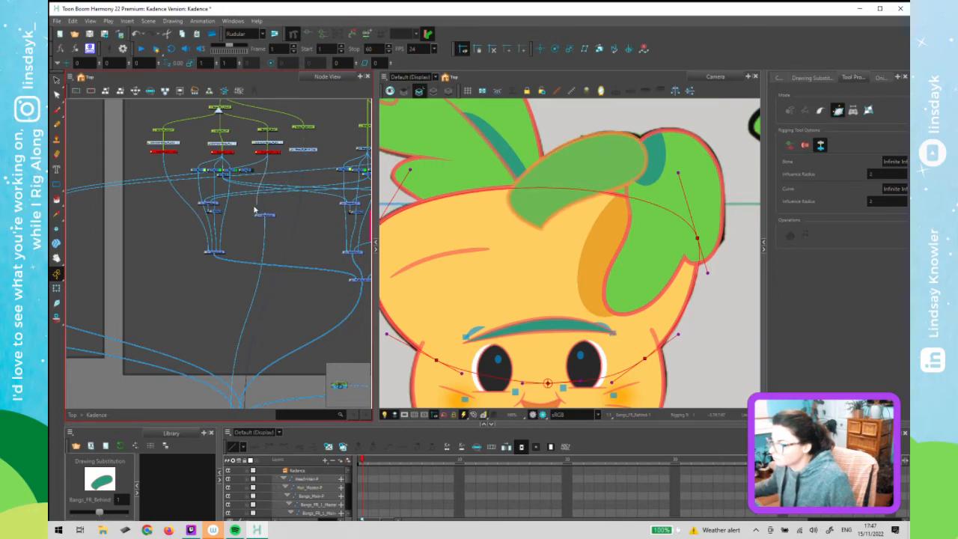
left_click(307, 152)
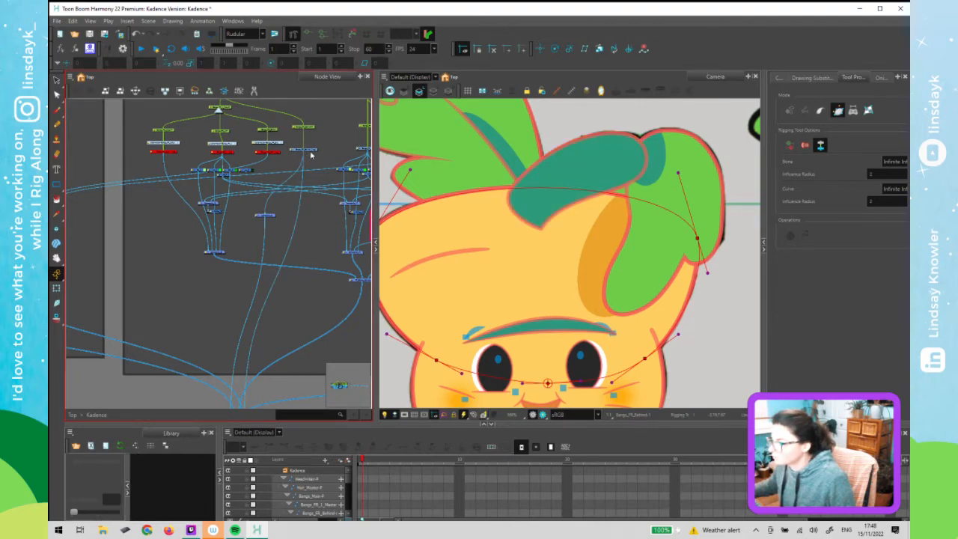
Build a closed curve deformer around the Bangs_FR_Behind shape, following its outline from the lower-left tip
left_click(522, 222)
left_click_drag(508, 196, 509, 179)
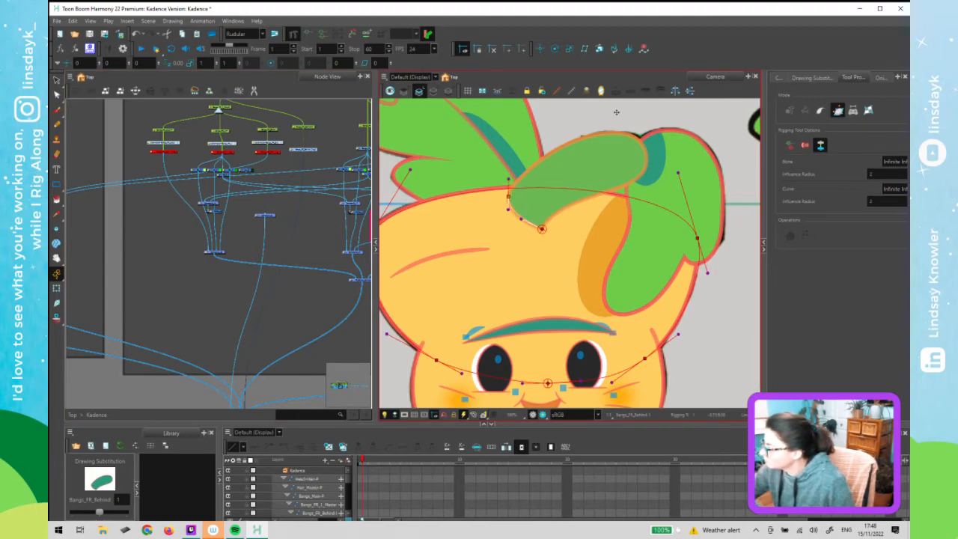
left_click_drag(596, 134, 629, 125)
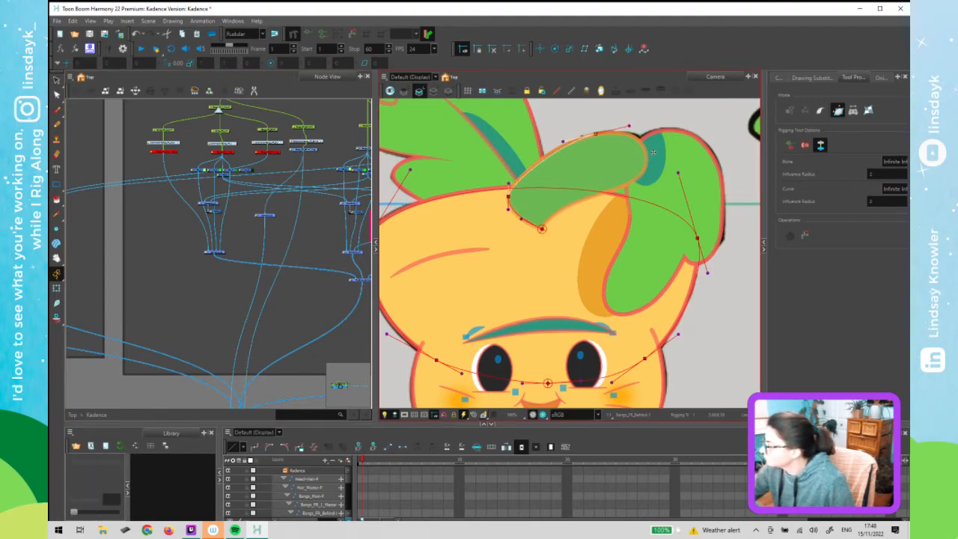
left_click_drag(645, 165, 640, 196)
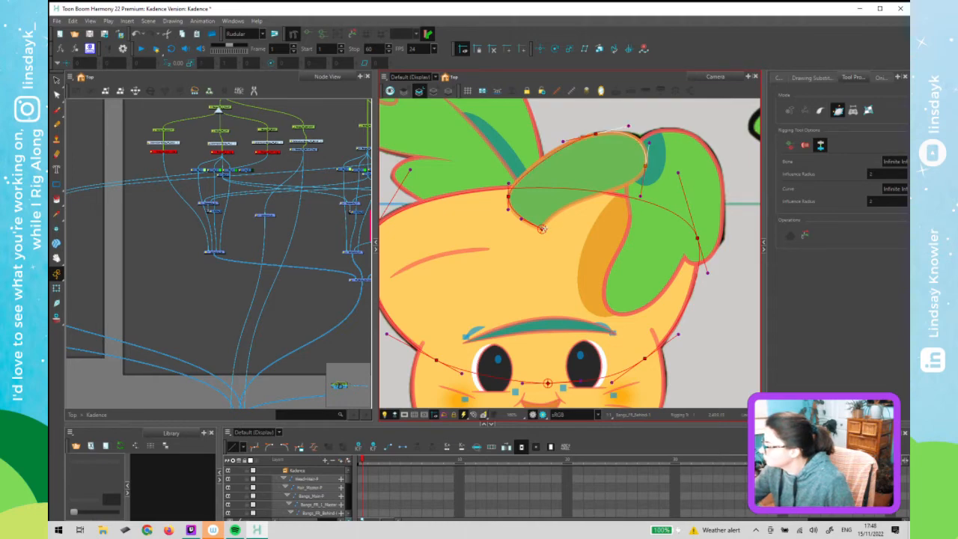
left_click_drag(558, 210, 564, 191)
left_click_drag(641, 189, 638, 198)
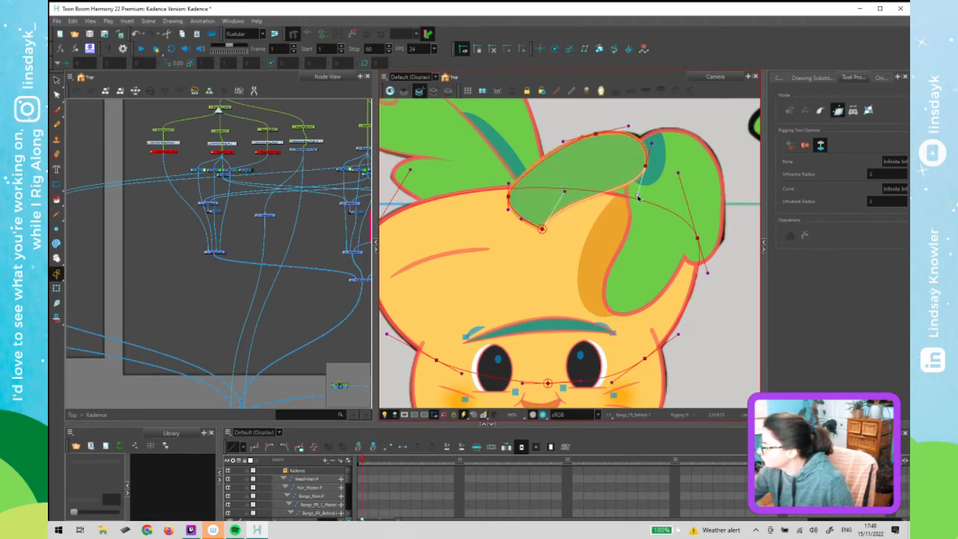
Fine-tune the handles at the upper and left points of the Bangs_FR_Behind deformer to match the shape's outline
left_click(629, 127)
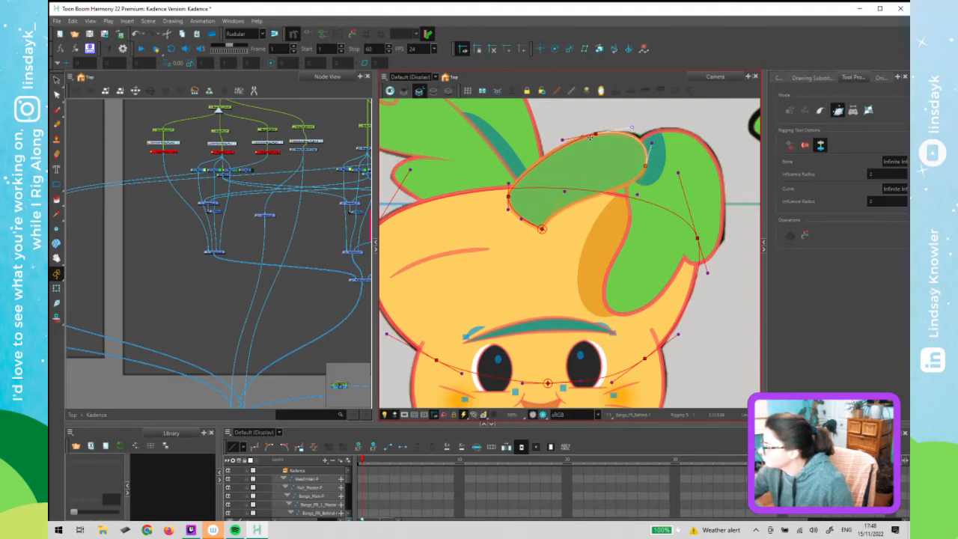
left_click_drag(563, 139, 559, 142)
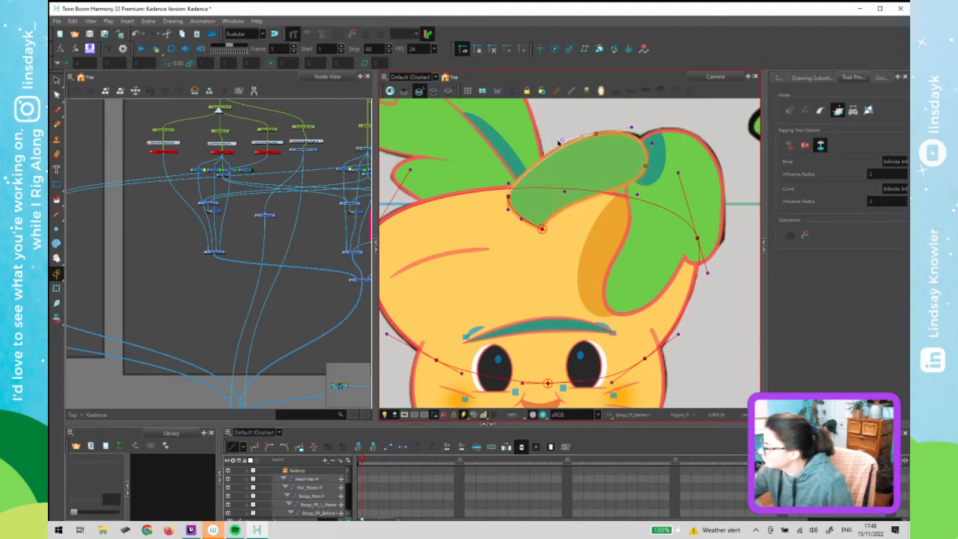
left_click(509, 196)
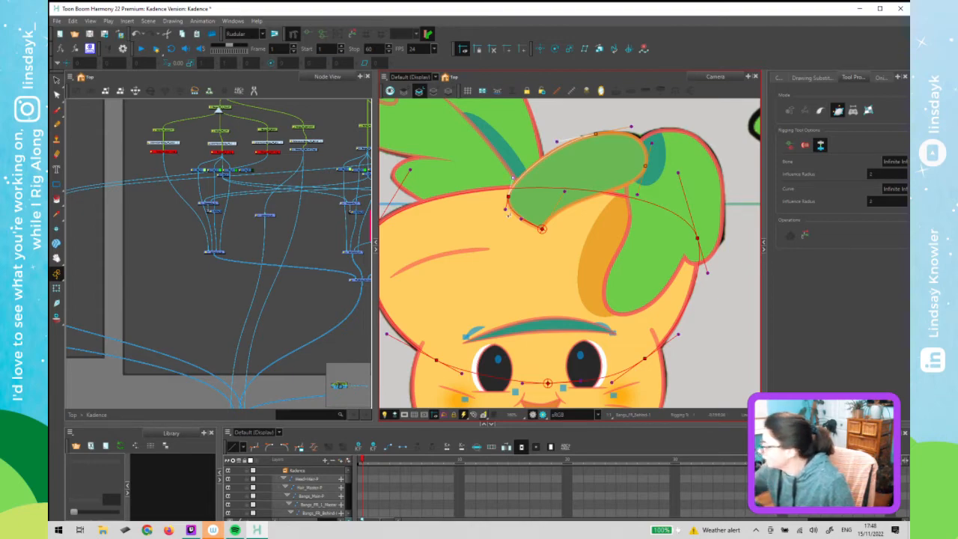
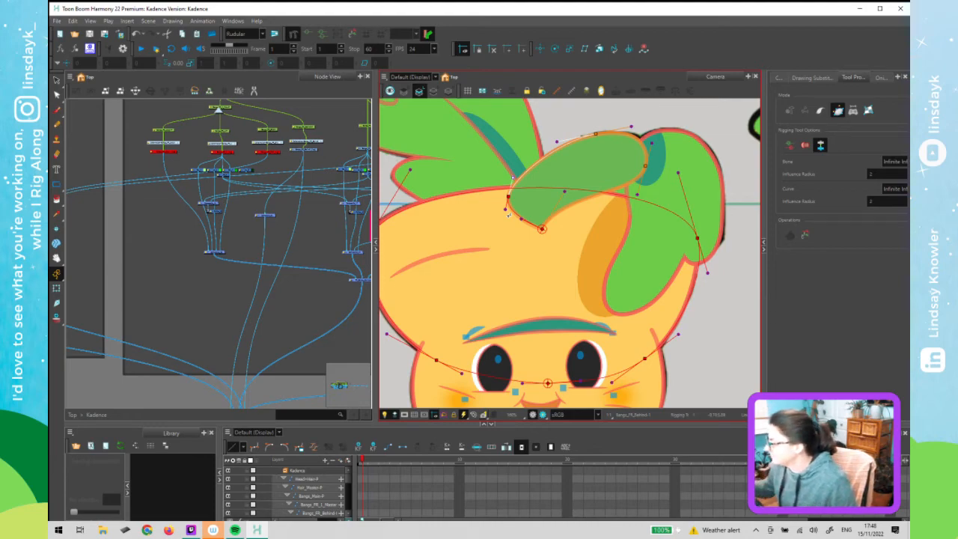
Select the Bangs_FR_Behind drawing in the node network and disable it
left_click(311, 149)
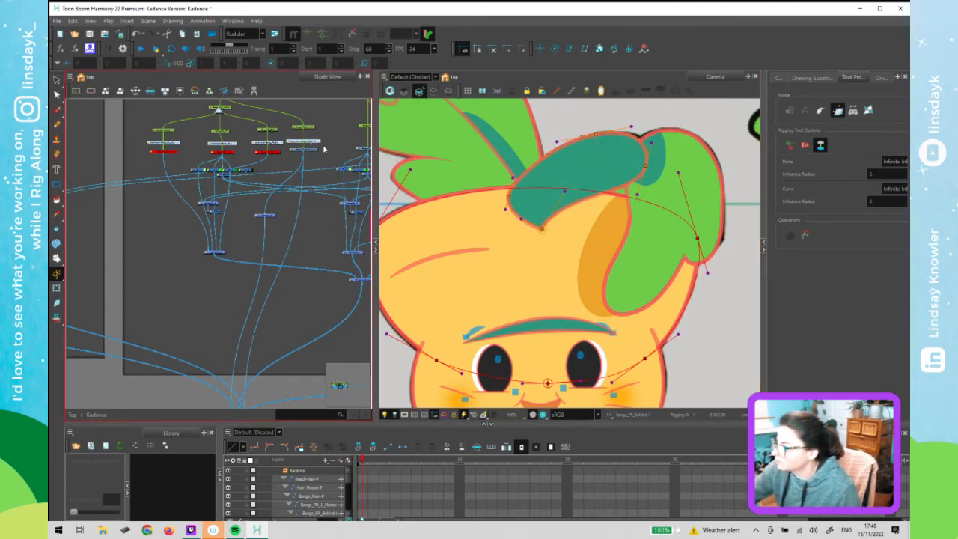
mouse_move(303, 156)
left_mouse_down()
mouse_move(281, 246)
mouse_move(220, 250)
left_mouse_up()
key("d")
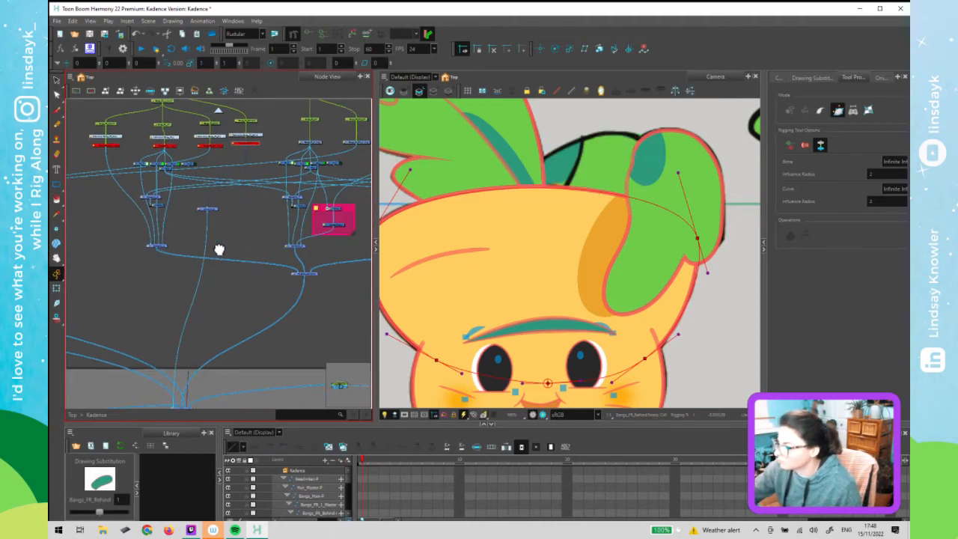
Move the spare composite beside the Bangs_FR_2 group and connect the Bangs_FR_2 drawing to it so the piece shows in front
left_click(174, 204)
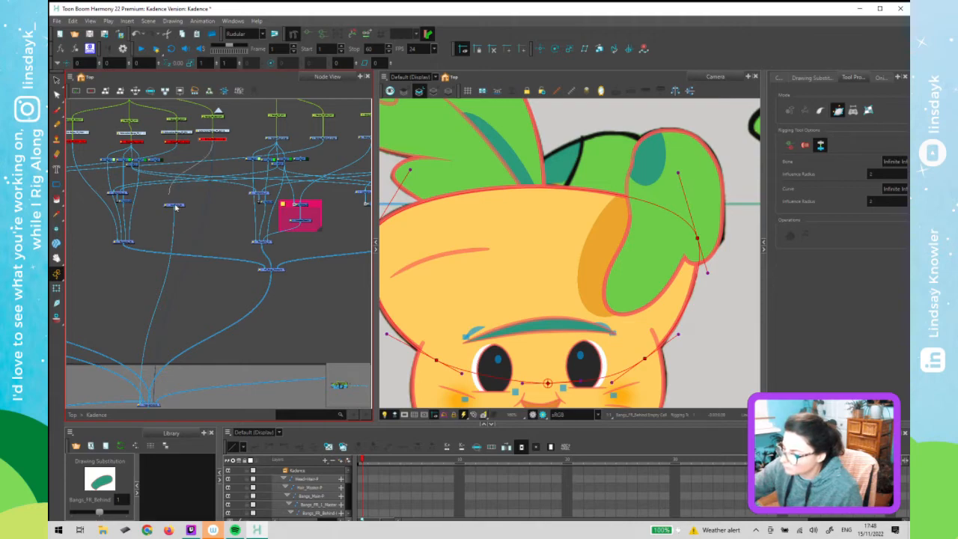
left_click_drag(176, 205, 233, 206)
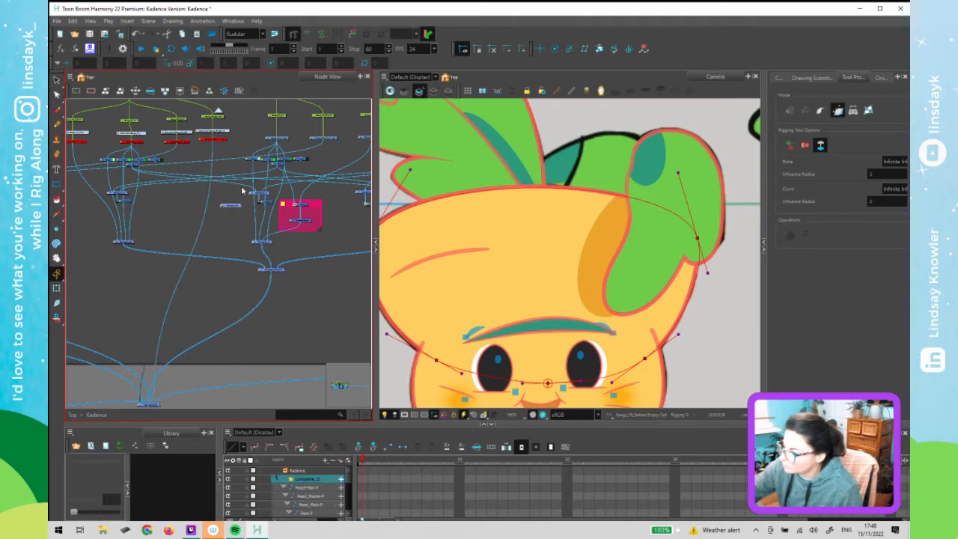
mouse_move(276, 140)
left_mouse_down()
mouse_move(235, 172)
mouse_move(231, 205)
left_mouse_up()
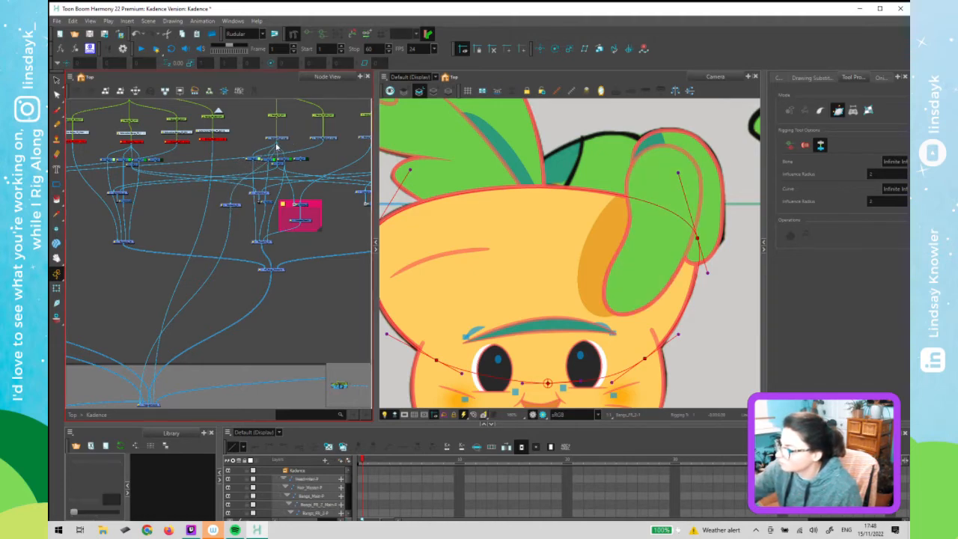
Move the Bangs_FR_2 piece off the head into the empty space between the two characters with the Transform tool
left_click(672, 101)
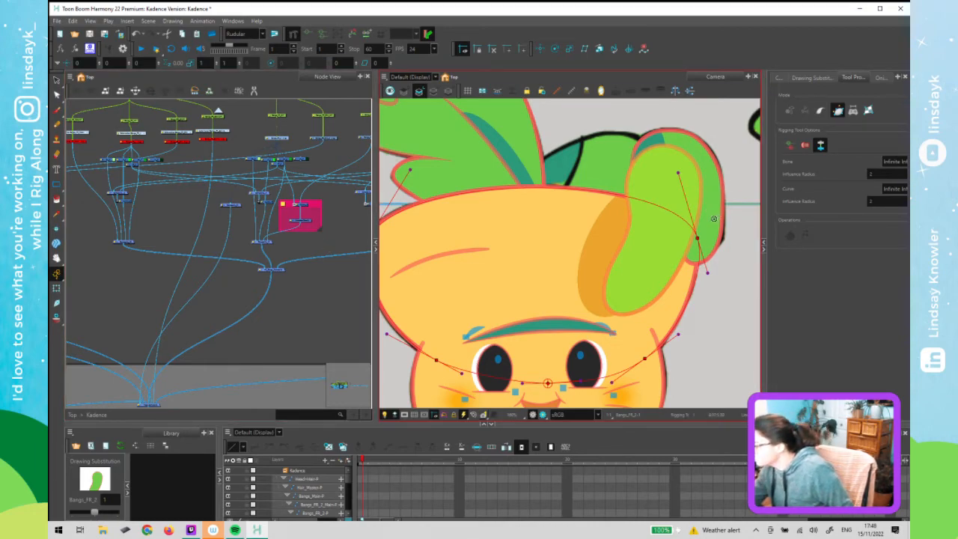
key("2")
key("2")
left_click_drag(619, 218, 518, 174)
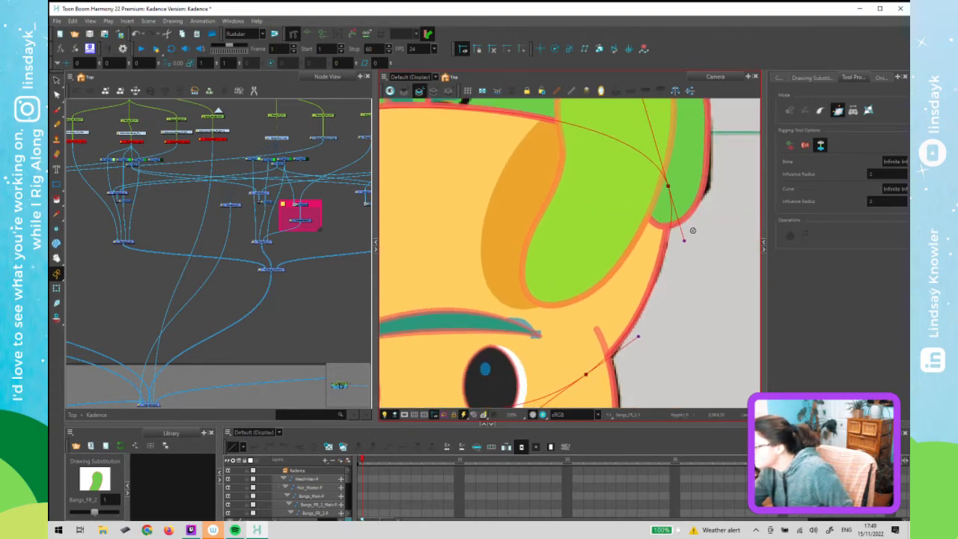
left_click(292, 148)
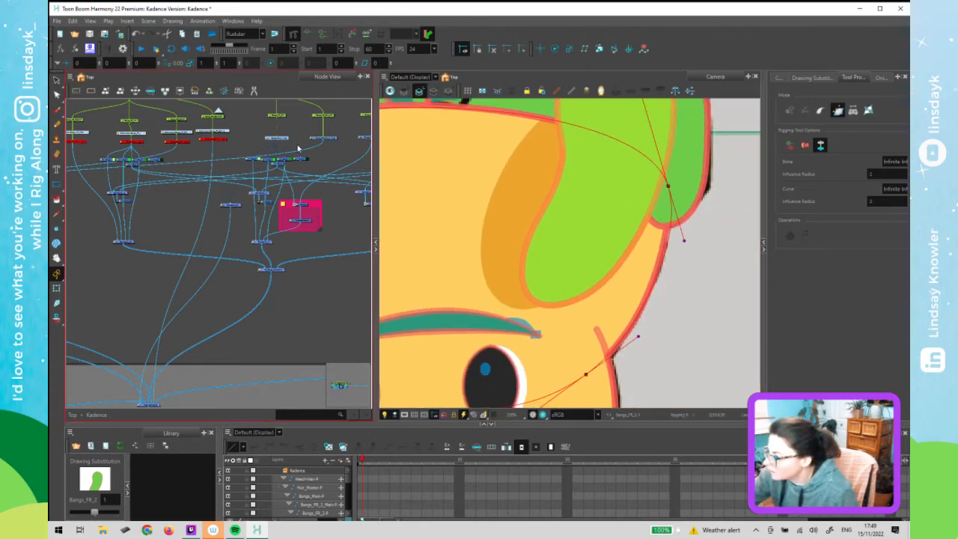
left_click(655, 264)
scroll(674, 281, "down", 2)
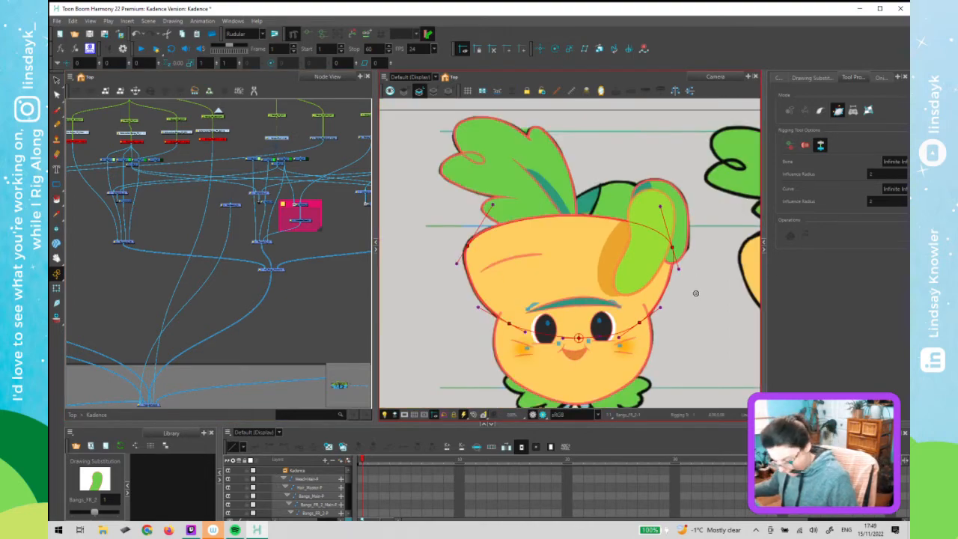
key("shift+t")
mouse_move(654, 277)
left_mouse_down()
mouse_move(564, 297)
mouse_move(624, 359)
left_mouse_up()
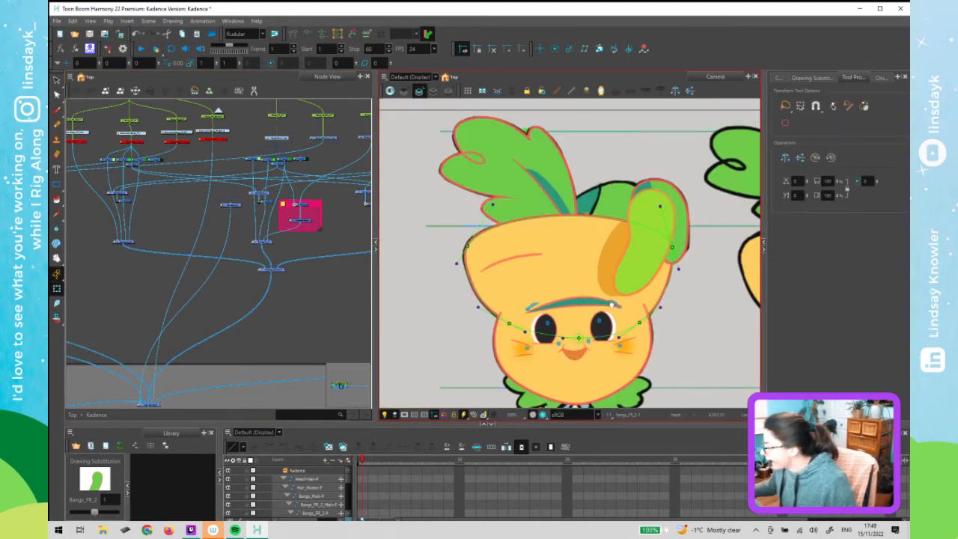
left_click(669, 360)
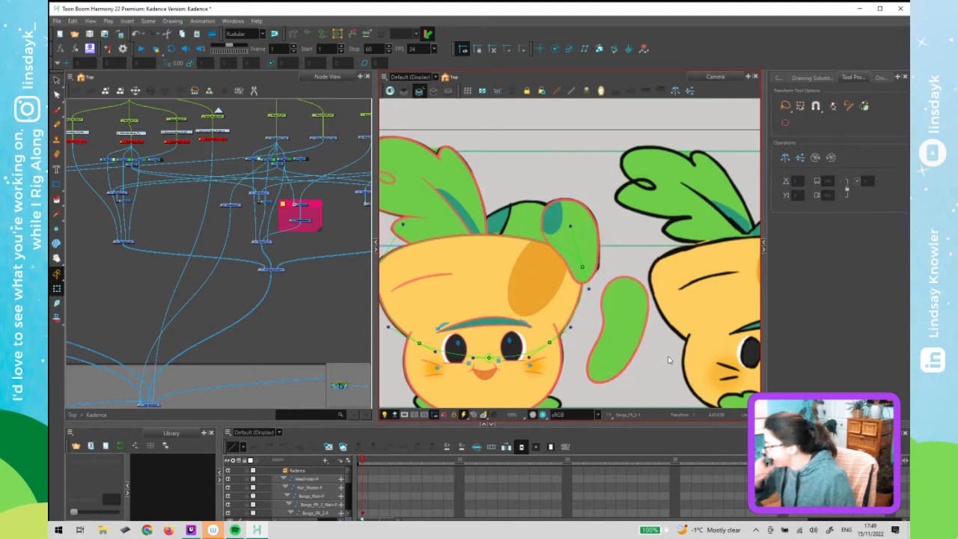
Lower the alpha of the Kadence palette's Line colour to 98
scroll(603, 336, "up", 5)
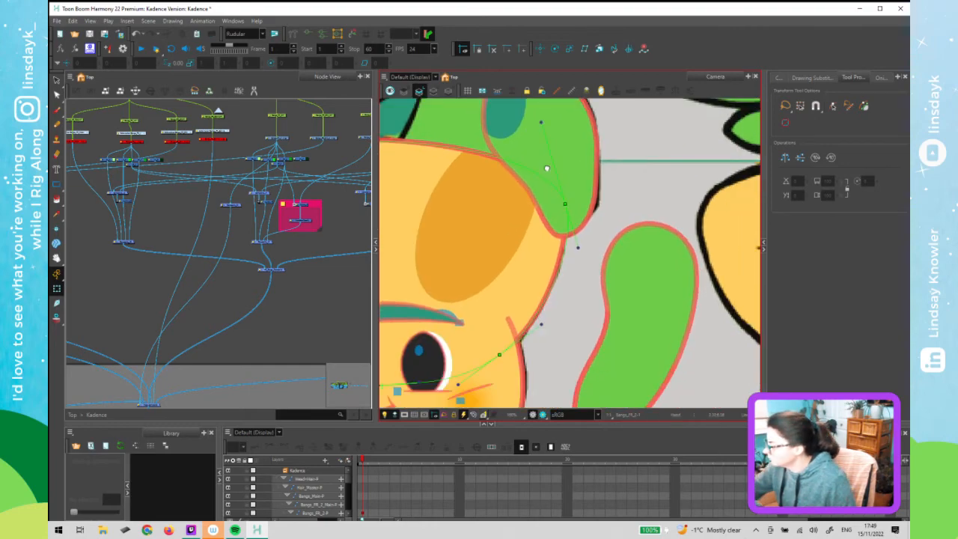
left_click_drag(623, 281, 548, 164)
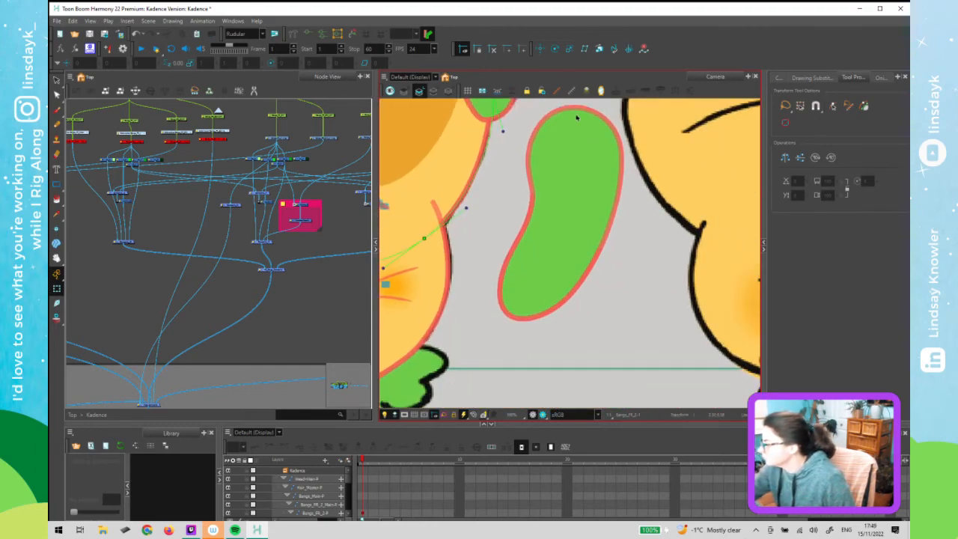
left_click(328, 140)
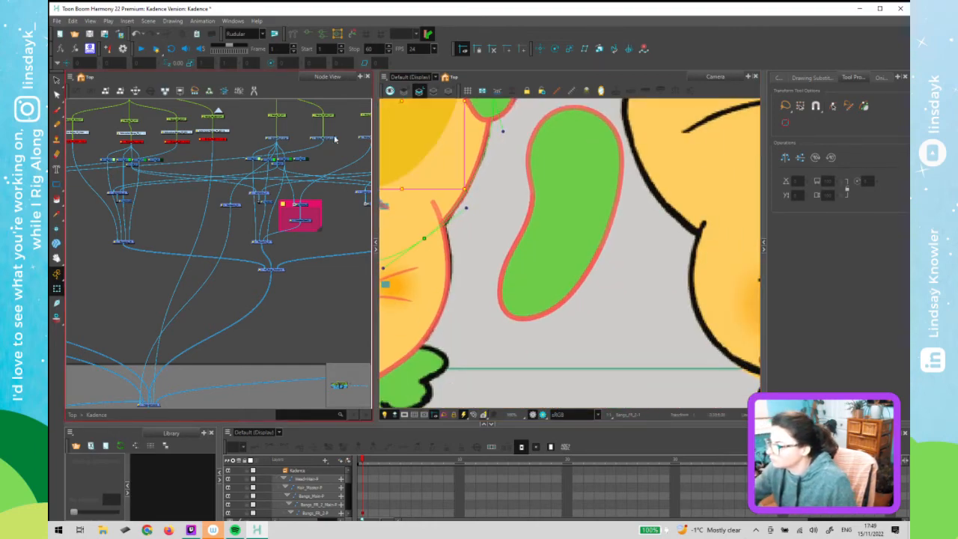
left_click(591, 109)
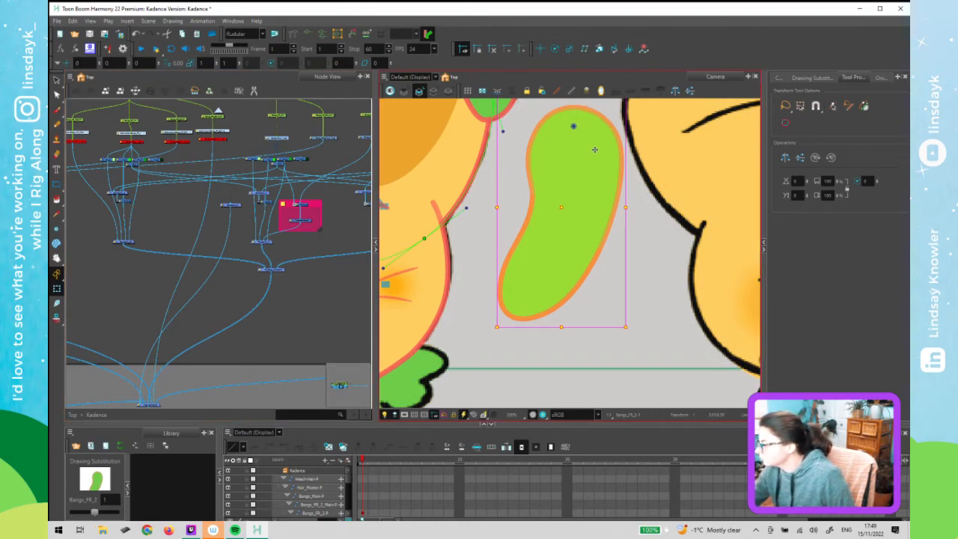
key("2")
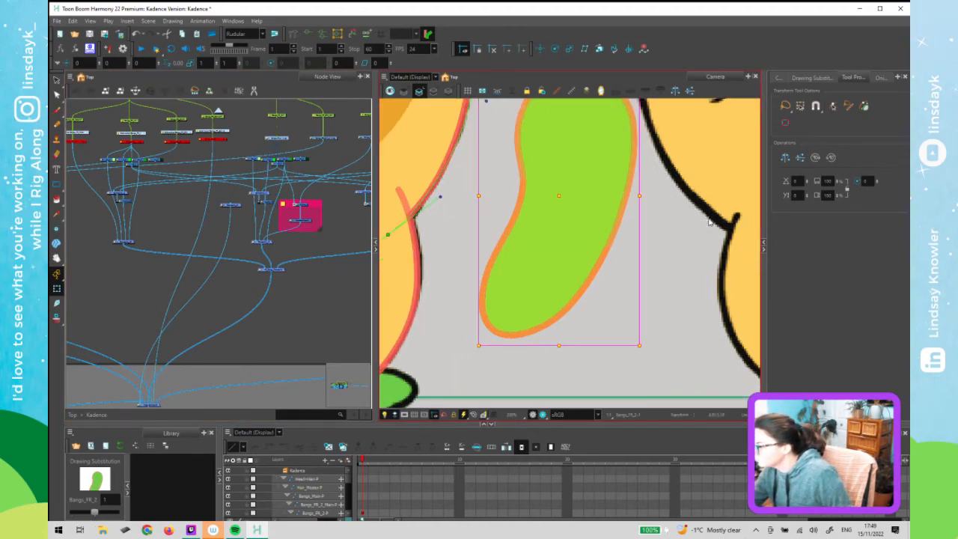
key("1")
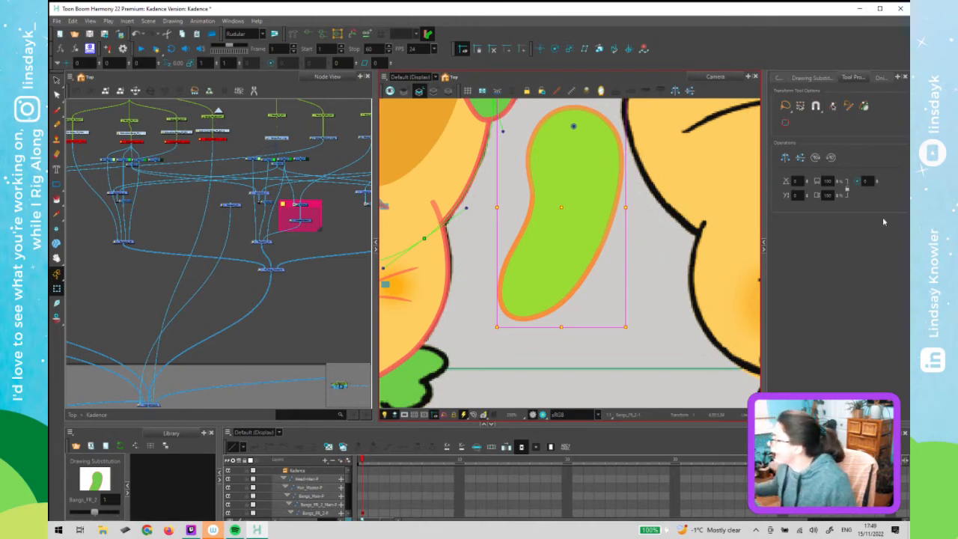
left_click(779, 78)
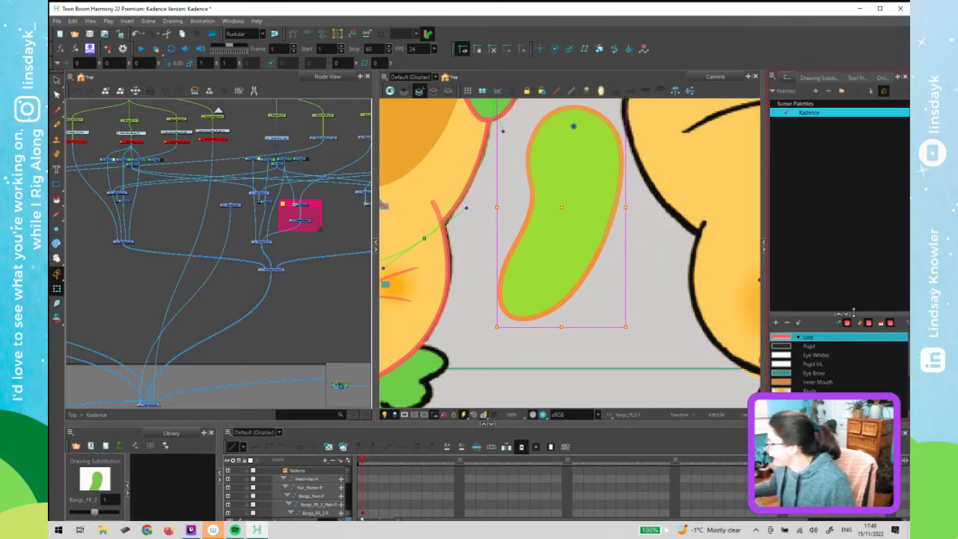
double_click(781, 339)
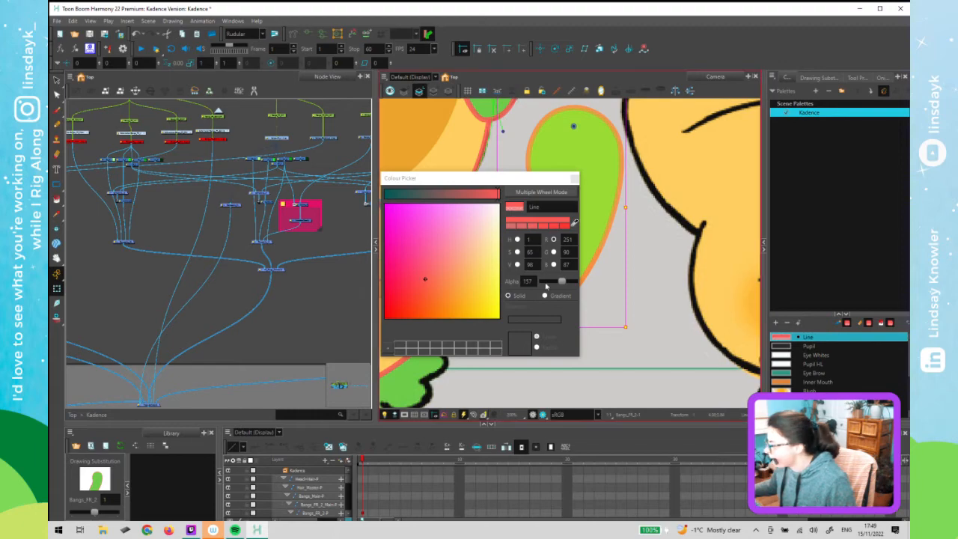
left_click_drag(550, 282, 550, 282)
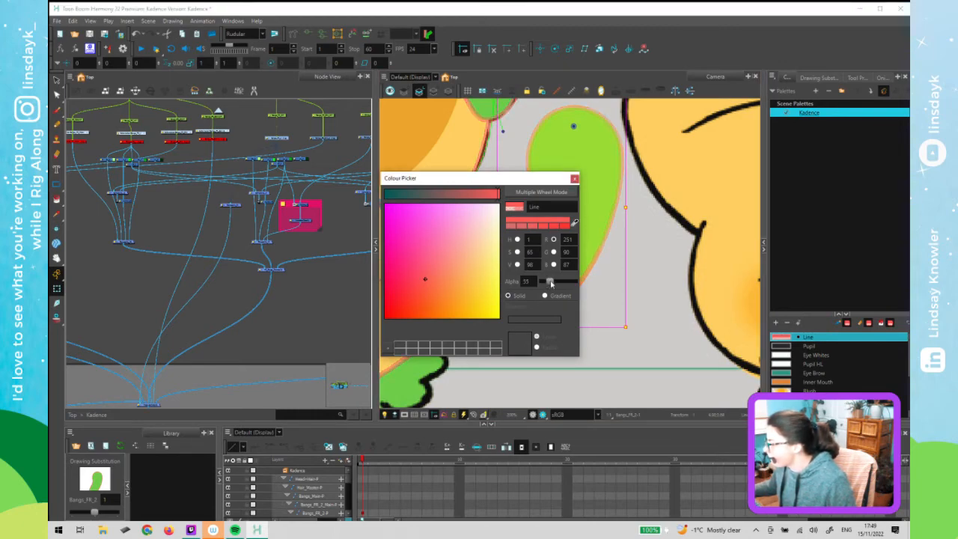
left_click(555, 282)
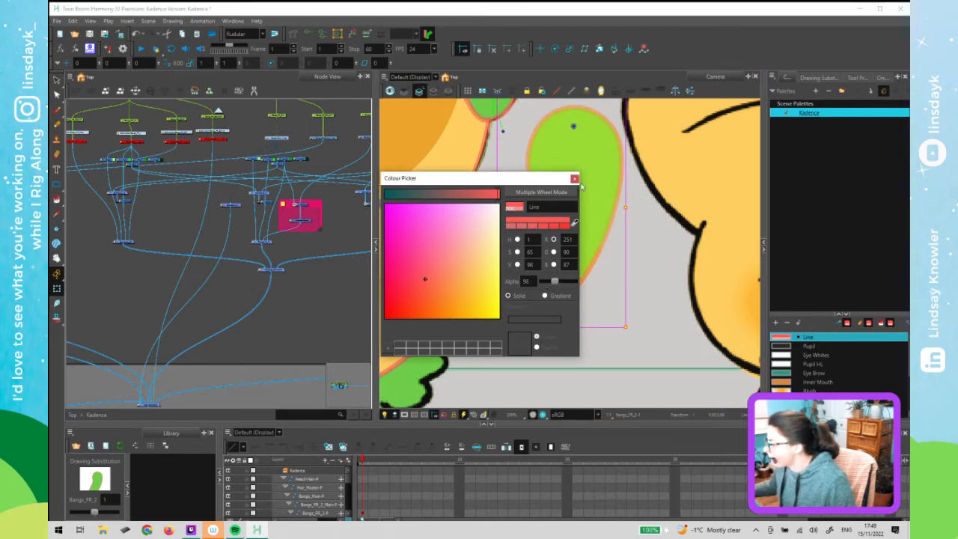
left_click(574, 179)
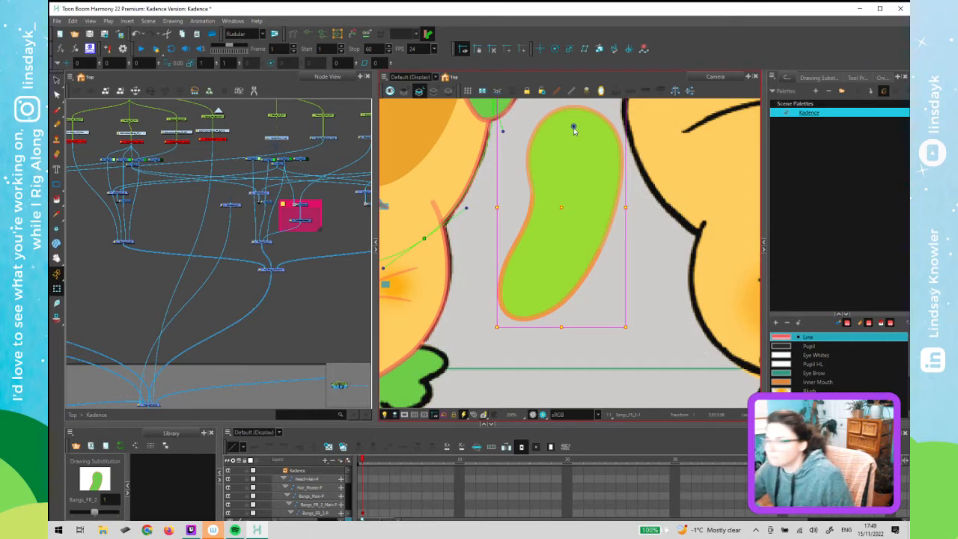
Try to trace a closed curve deformer around the Bangs_FR_2 piece with the Rigging tool, starting from its top centre
scroll(546, 194, "up", 2)
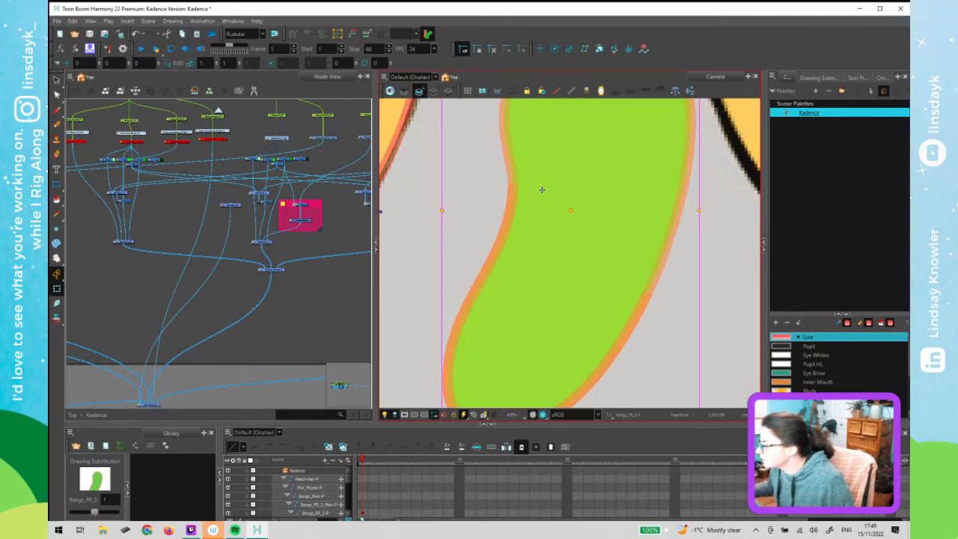
scroll(541, 194, "down", 1)
scroll(547, 200, "down", 1)
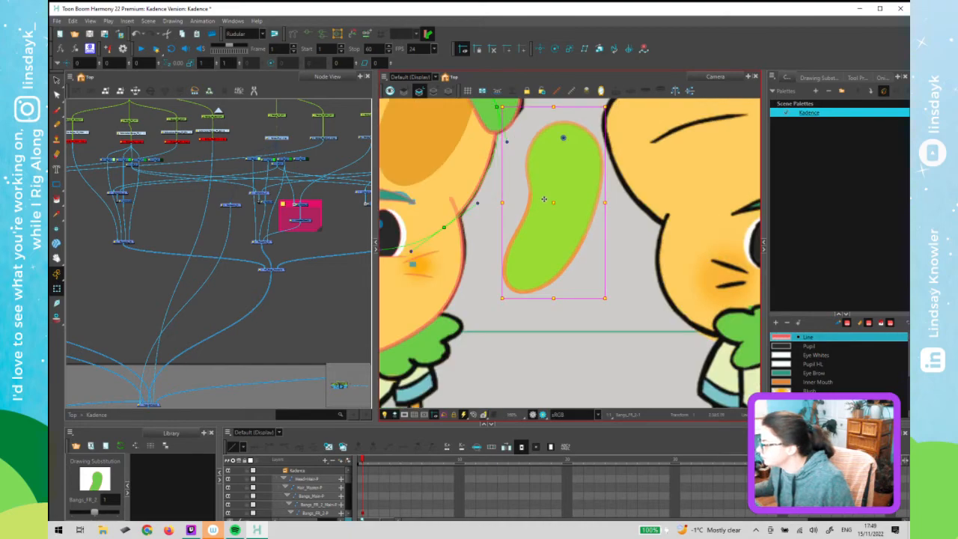
scroll(550, 201, "up", 1)
key("space")
left_click_drag(549, 201, 536, 231)
left_click(566, 112)
left_click(273, 145)
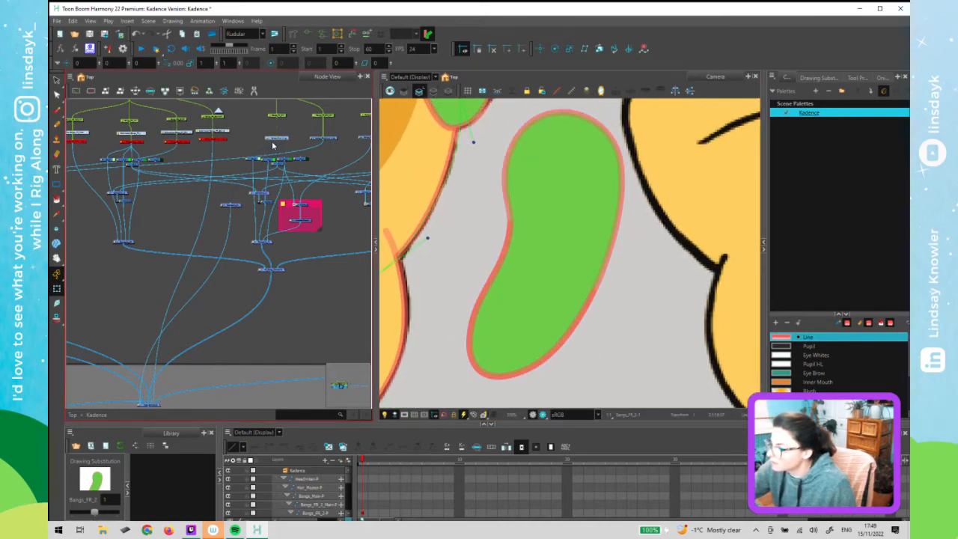
left_click(565, 116)
left_click(566, 113)
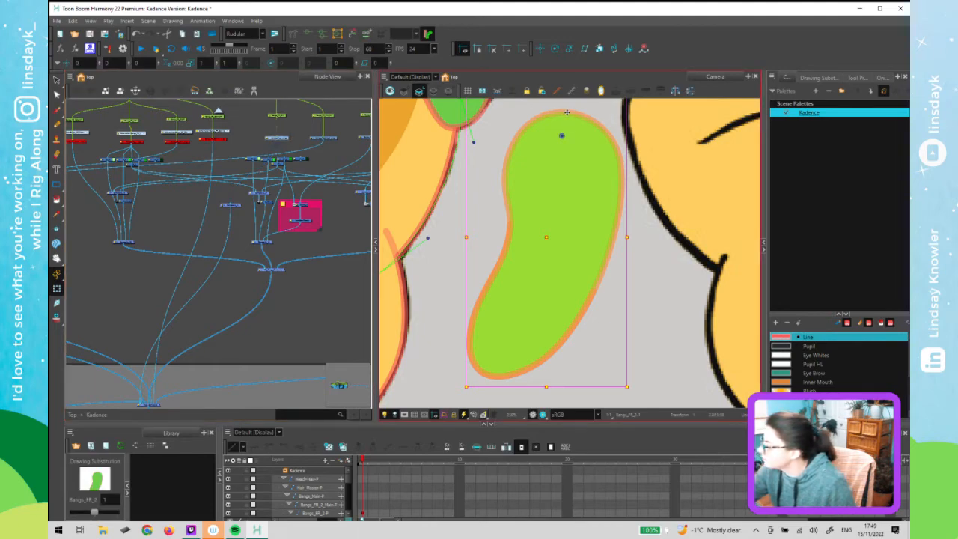
left_click(293, 34)
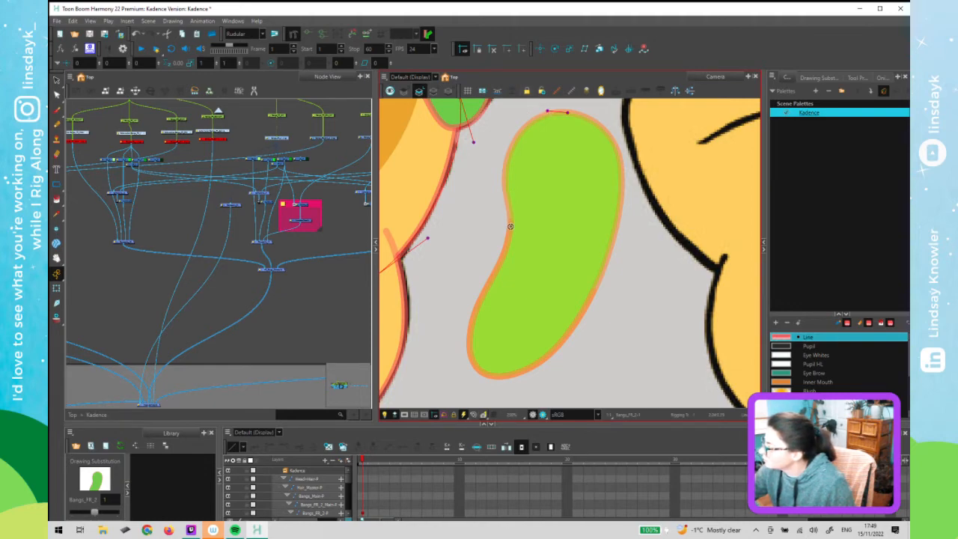
left_click_drag(503, 181, 521, 282)
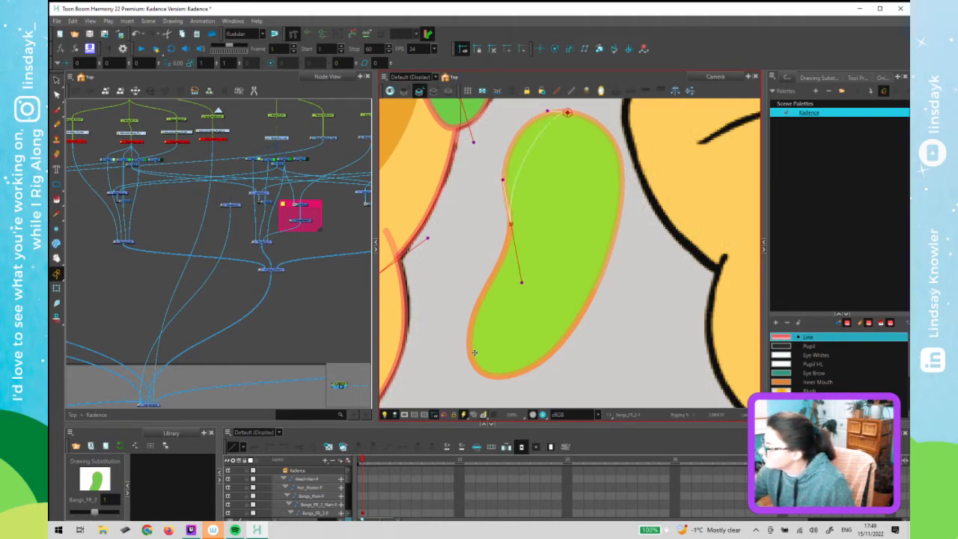
left_click_drag(476, 367, 455, 323)
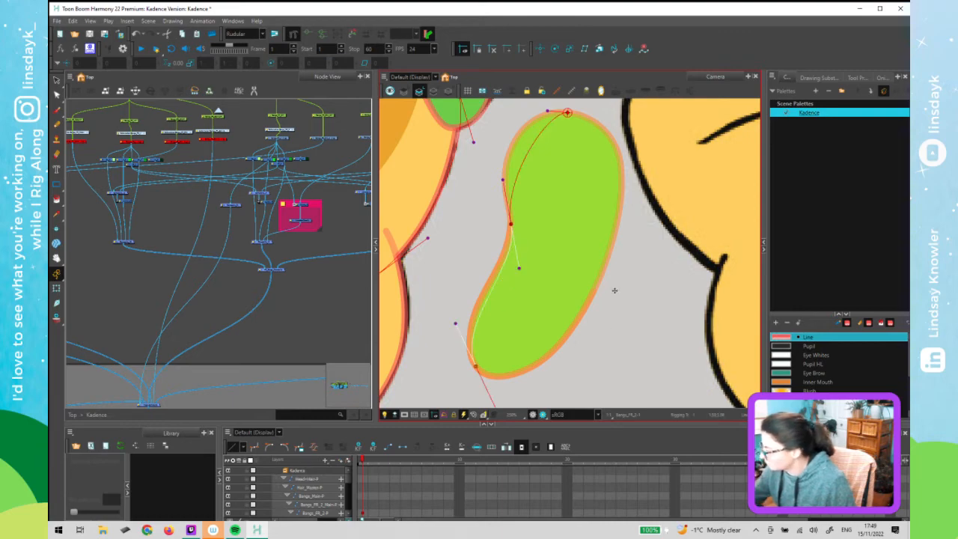
left_click_drag(594, 291, 580, 325)
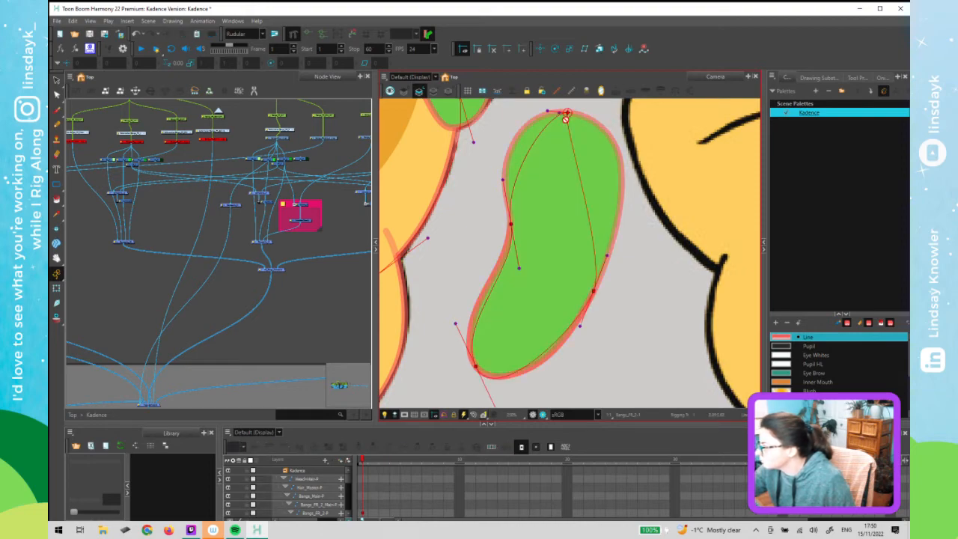
left_click(577, 129)
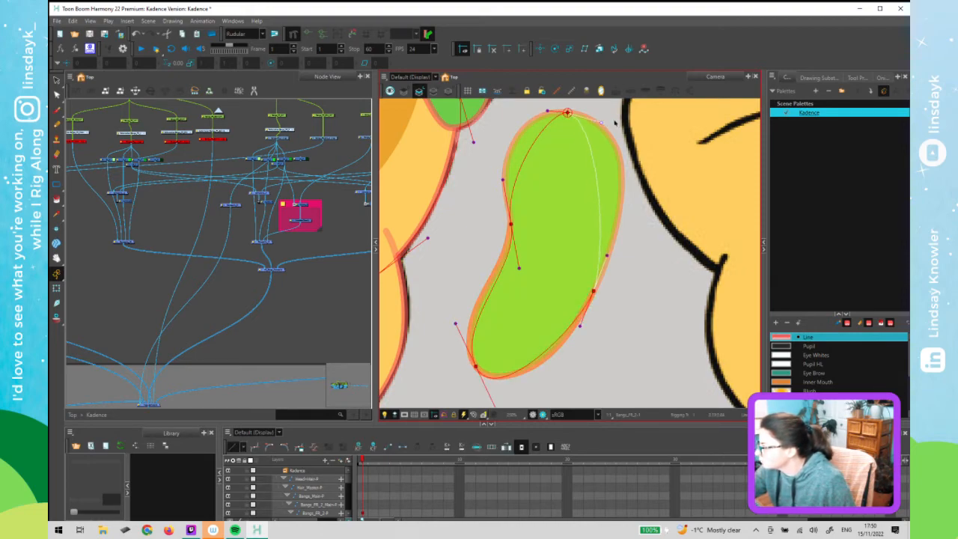
left_click_drag(607, 257, 614, 250)
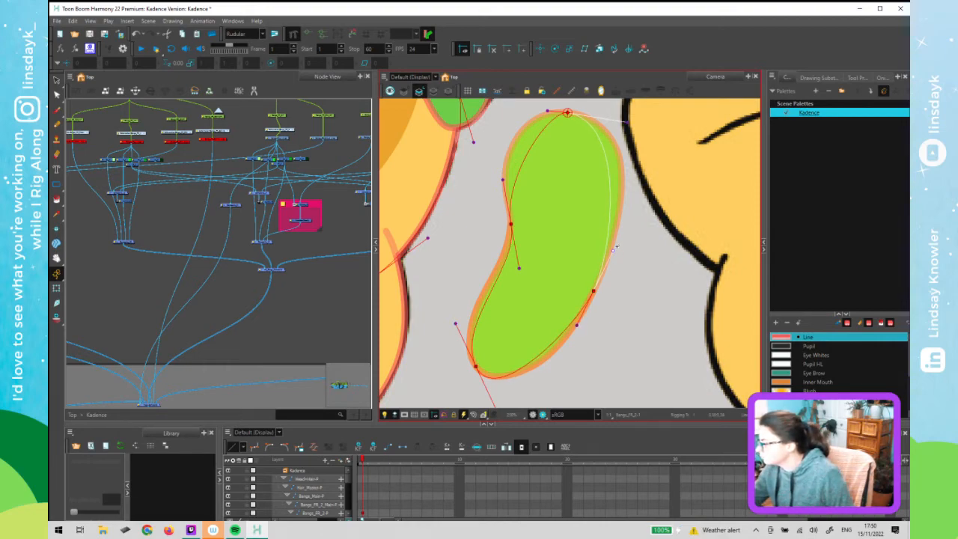
Undo all the curve deformer points placed around the Bangs_FR_2 piece
key("ctrl+z")
key("ctrl+z")
key("ctrl+z")
key("ctrl+z")
key("ctrl+z")
key("ctrl+z")
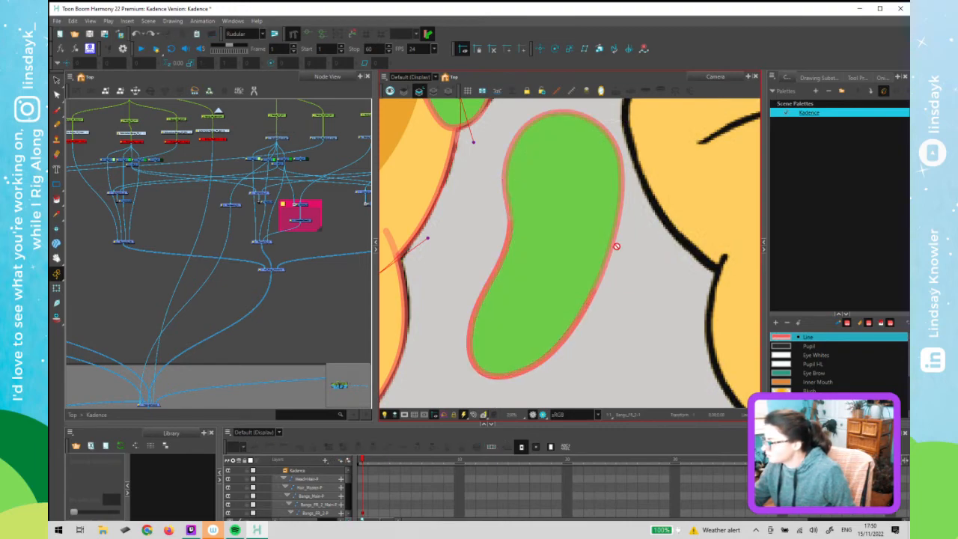
Trace a curve deformer on Bangs_FR_2 from the top centre through the upper-left curve, inner bend, lower tip and lower-right edge
left_click(282, 139)
left_click(510, 157)
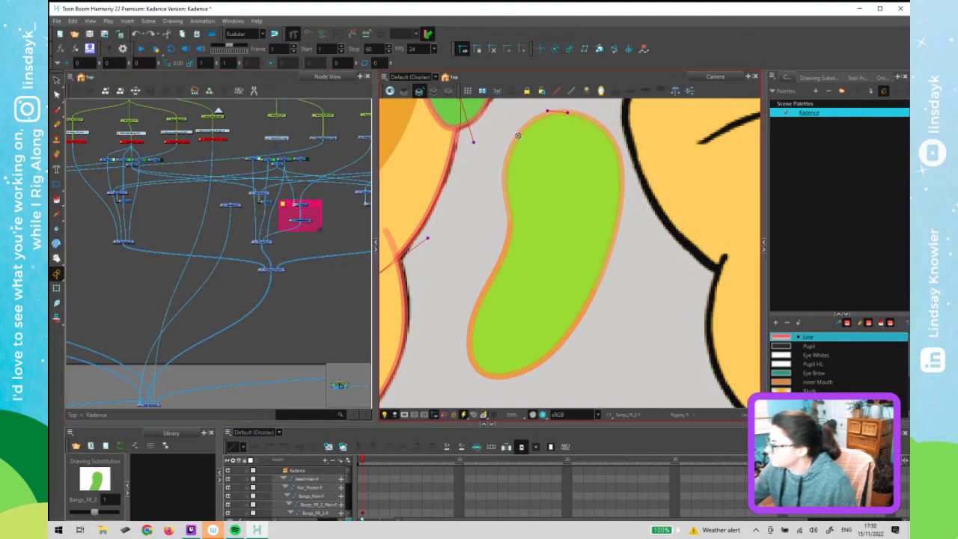
left_click(508, 227)
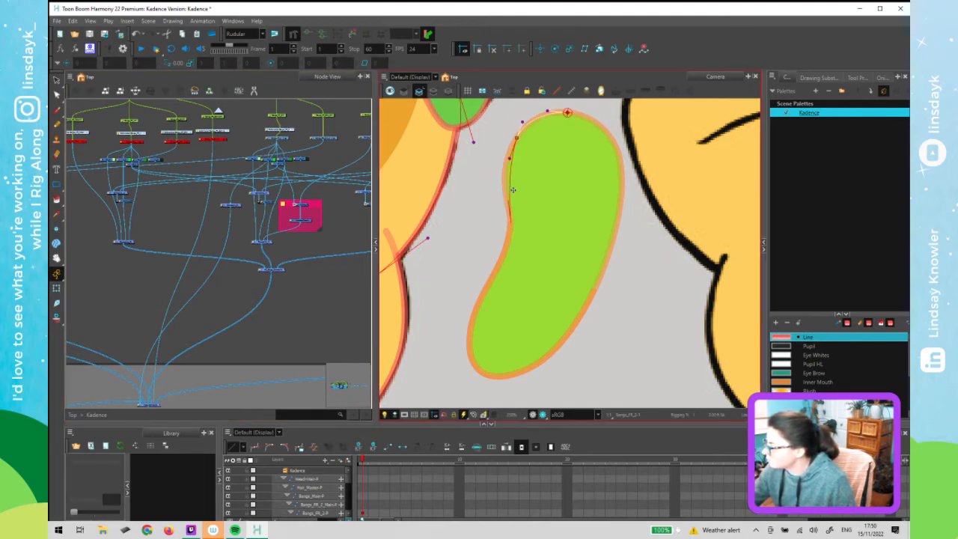
left_click(516, 253)
left_click_drag(475, 366, 494, 404)
left_click_drag(594, 290, 610, 250)
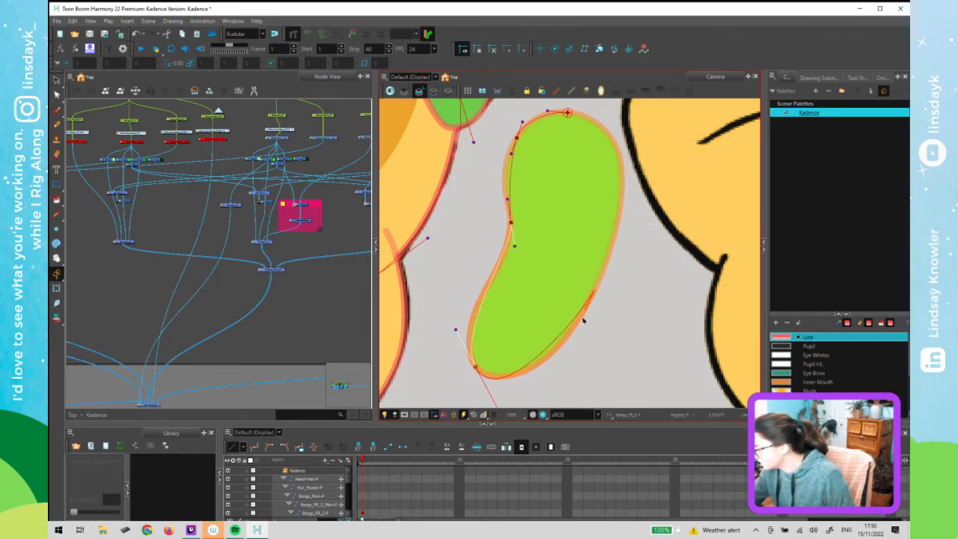
Shift the curve's start point to the upper-right edge and fit the upper-left and inner-bend points and handles to the outline
left_click_drag(567, 112, 596, 112)
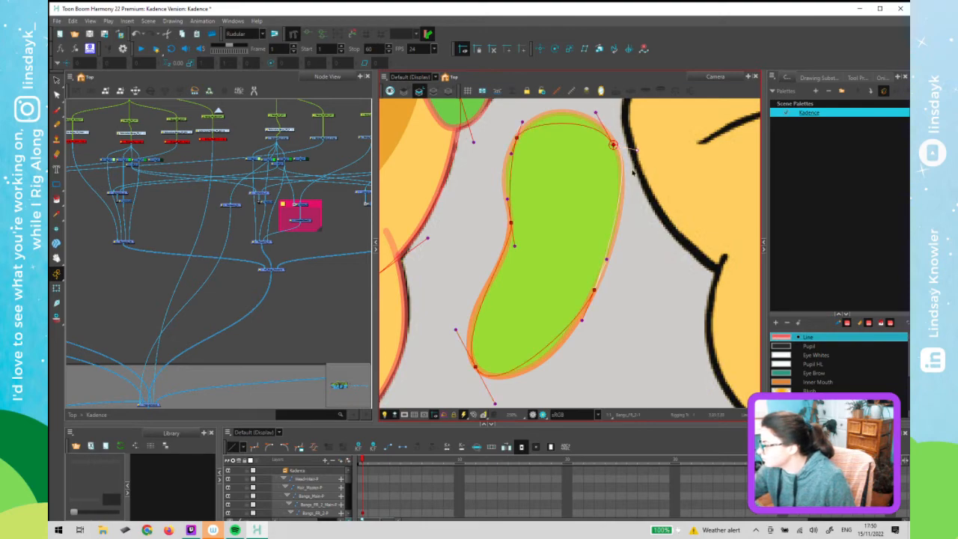
left_click_drag(535, 116, 543, 110)
left_click_drag(517, 139, 500, 162)
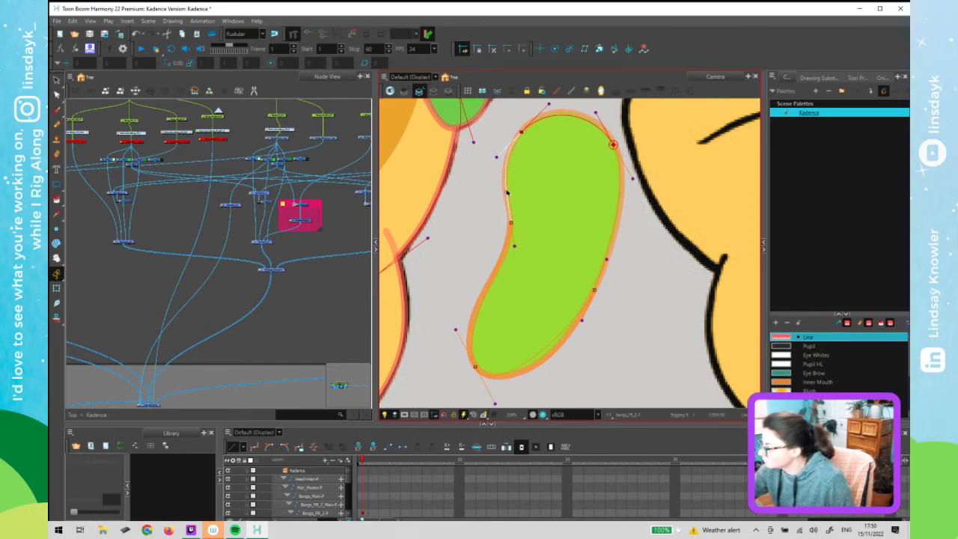
left_click_drag(515, 247, 511, 255)
left_click(511, 225)
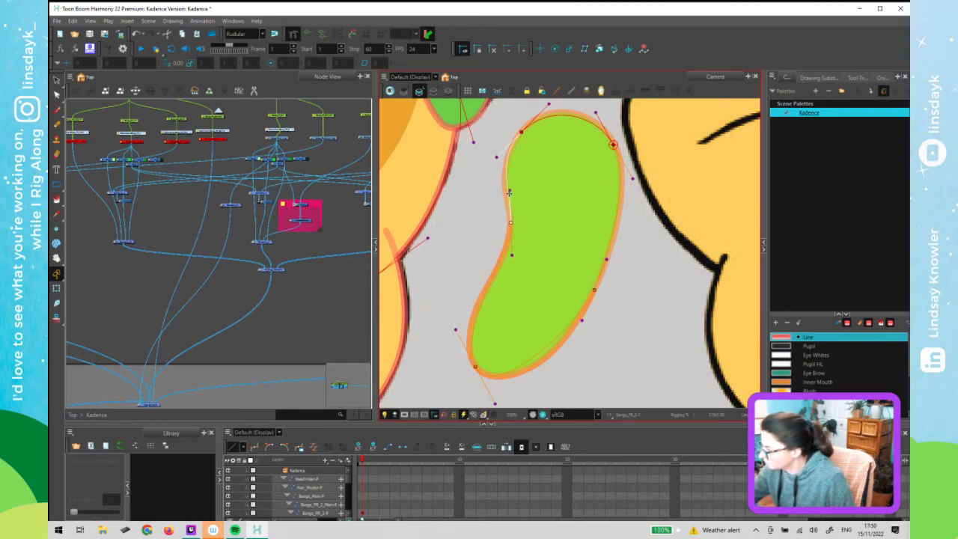
left_click_drag(510, 194, 508, 197)
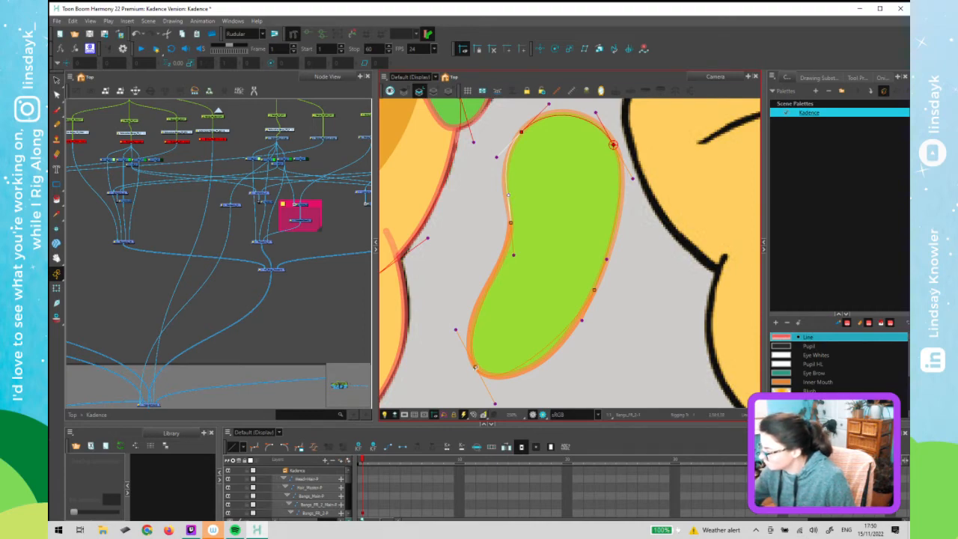
Adjust the lower tip point and the neighbouring handles so the curve deformer follows the bottom half of the Bangs_FR_2 outline
left_click(476, 368)
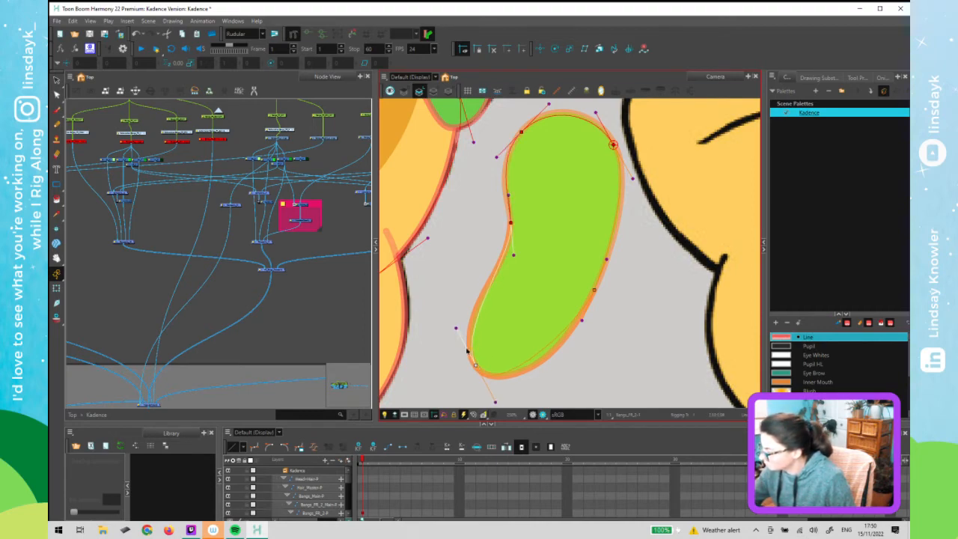
left_click_drag(455, 326, 452, 317)
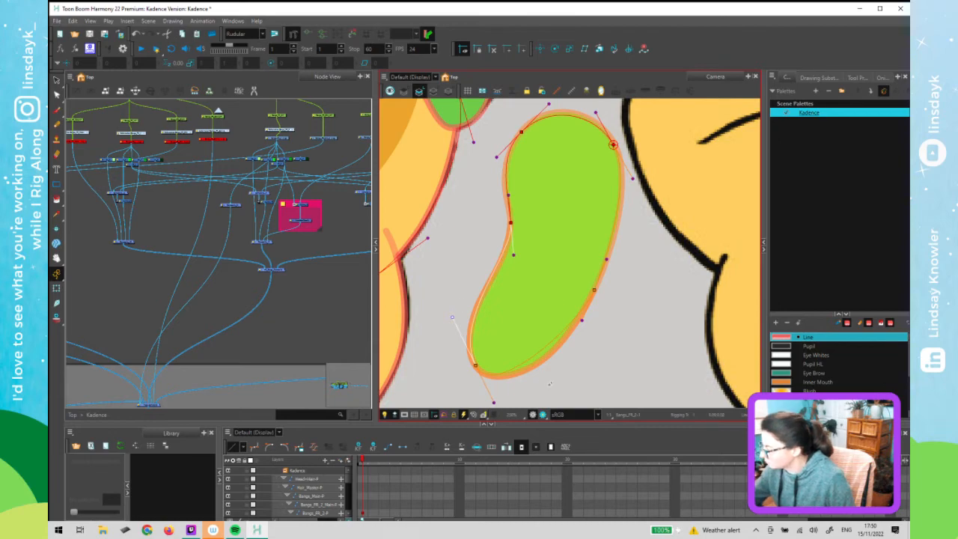
left_click_drag(581, 322, 566, 361)
left_click_drag(499, 401, 501, 399)
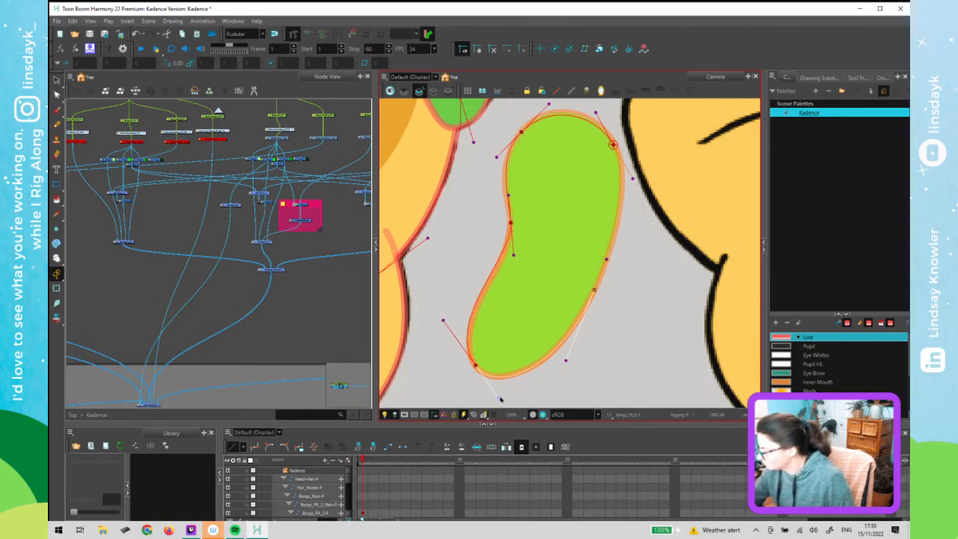
left_click_drag(447, 324, 450, 329)
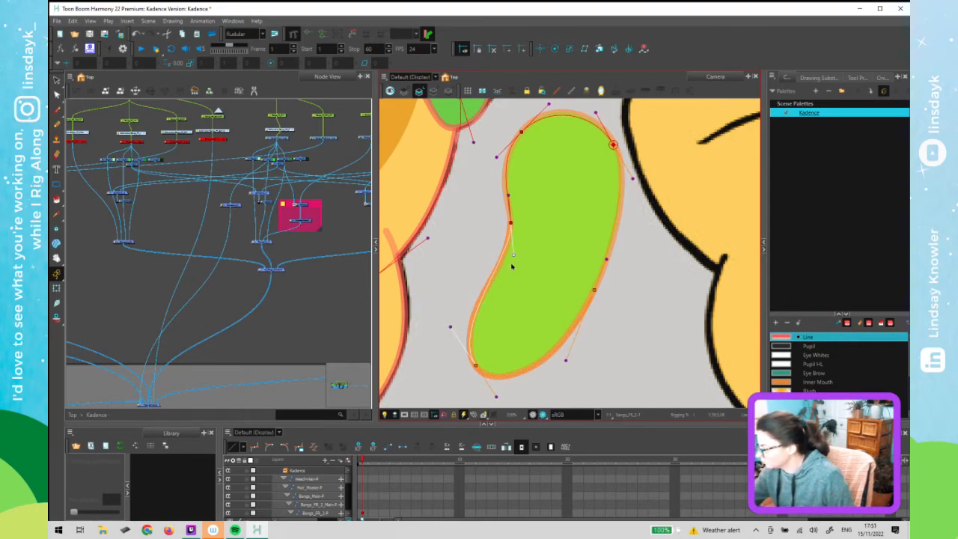
left_click_drag(513, 256, 512, 267)
Fine-tune the curve's start point and the handles across the top and down the outer edge to match the orange outline
left_click_drag(632, 178, 638, 184)
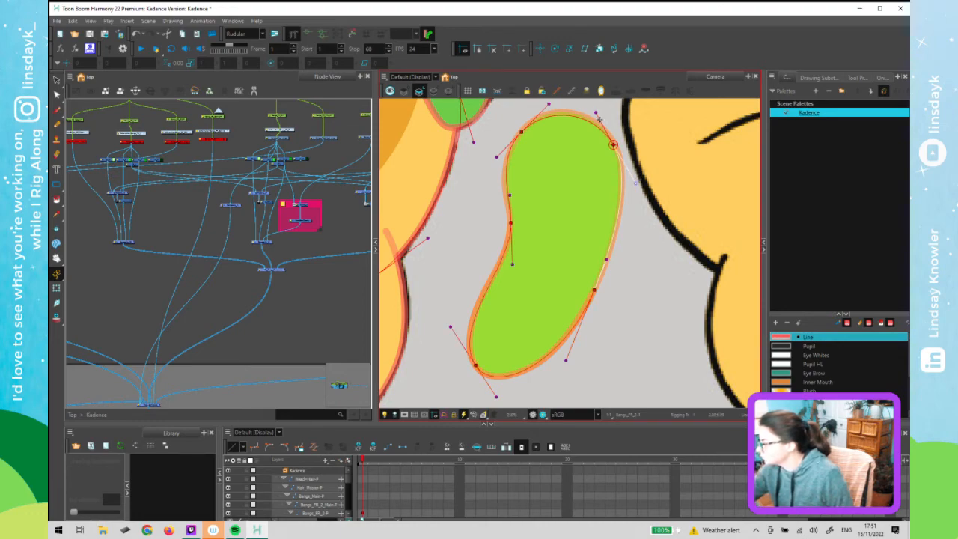
left_click_drag(613, 144, 613, 143)
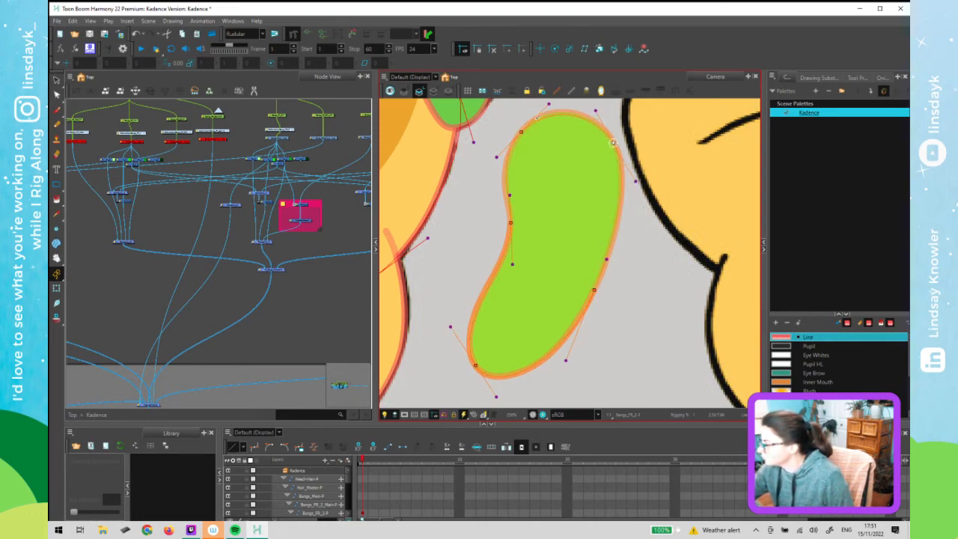
left_click_drag(548, 105, 549, 99)
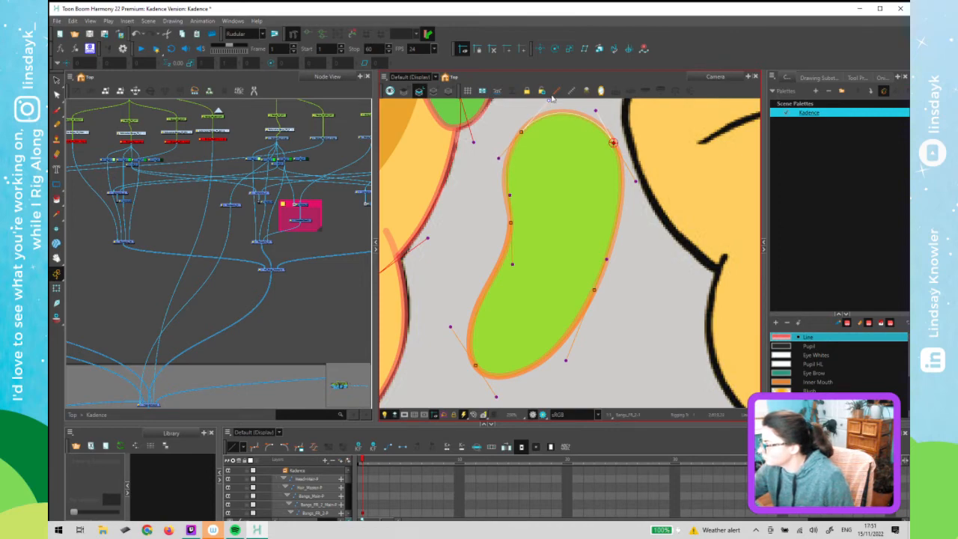
left_click_drag(606, 259, 612, 256)
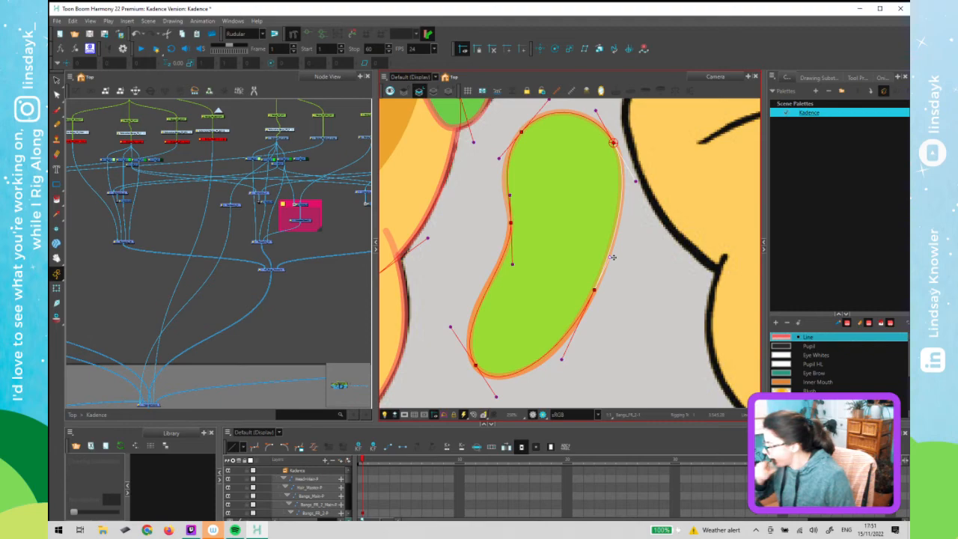
left_click_drag(561, 361, 559, 364)
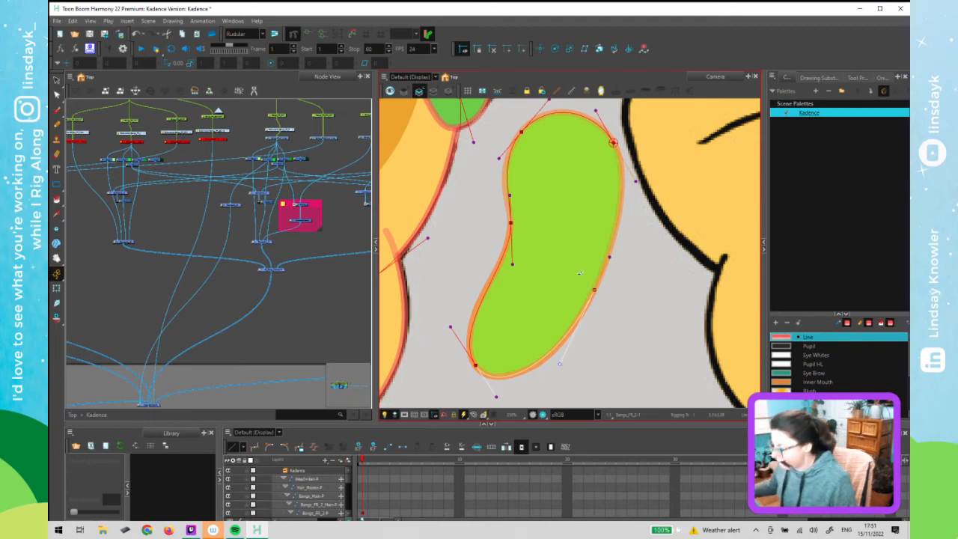
Reset the Bangs_FR_2 peg's transformation to return the piece to the head, and disable the Bangs_FR_2 drawing node
scroll(573, 277, "down", 3)
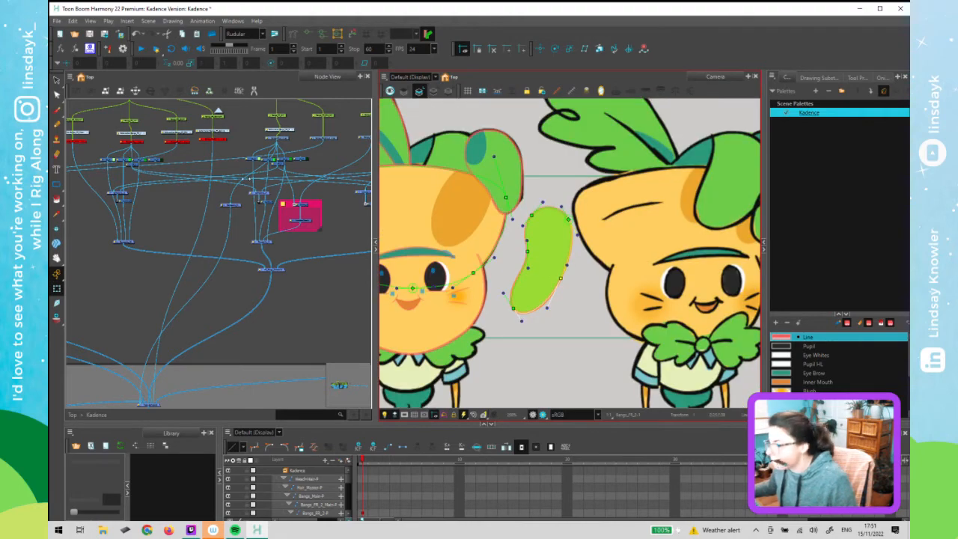
left_click(281, 116)
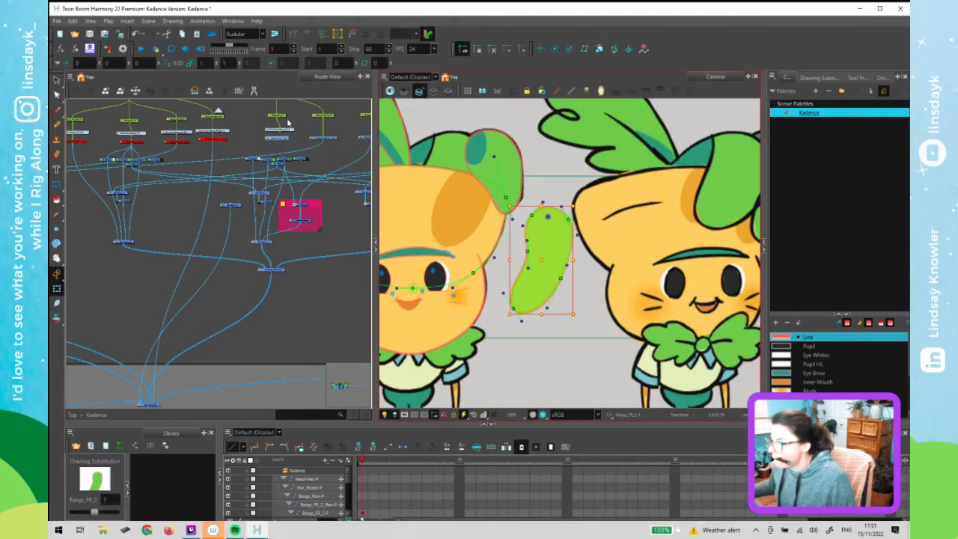
left_click(281, 117)
key("r")
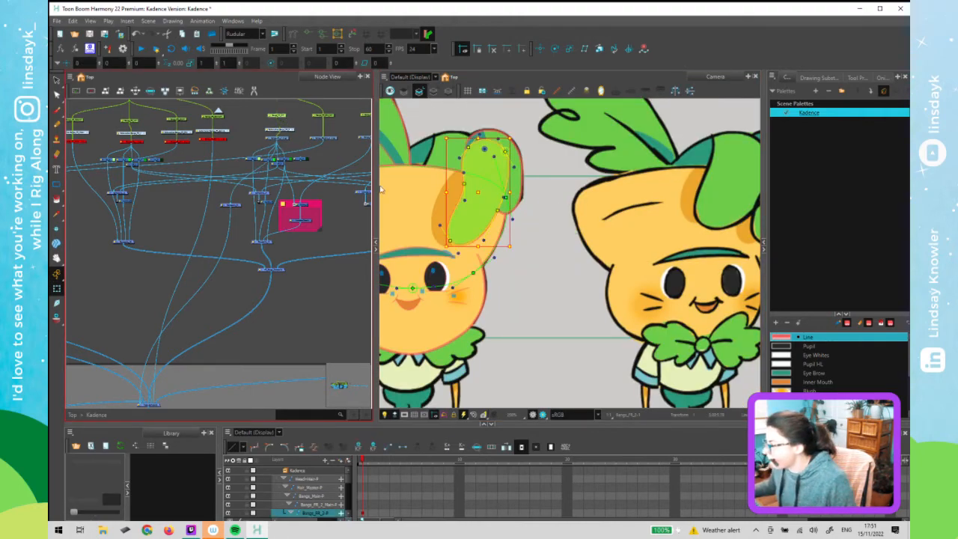
left_click(532, 252)
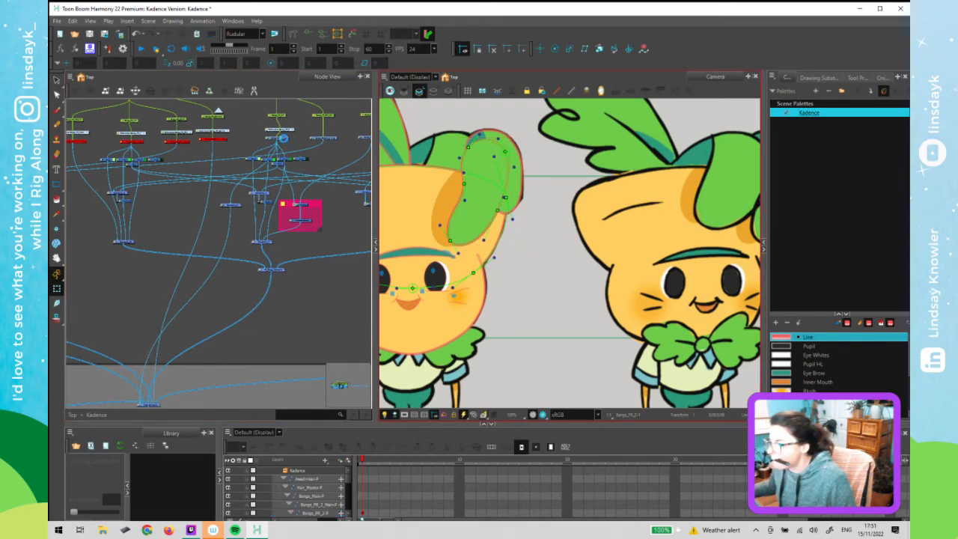
left_click(284, 141)
left_click(262, 170)
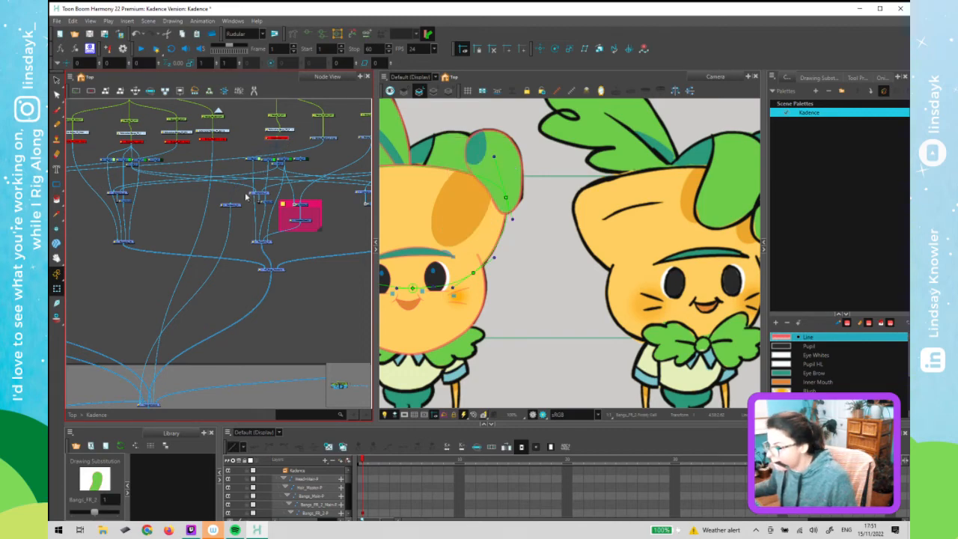
Move the spare composite beside the pink backdrop, connect the Bangs_FR_Shd_2 drawing to it, and select that drawing
left_click_drag(320, 208, 354, 208)
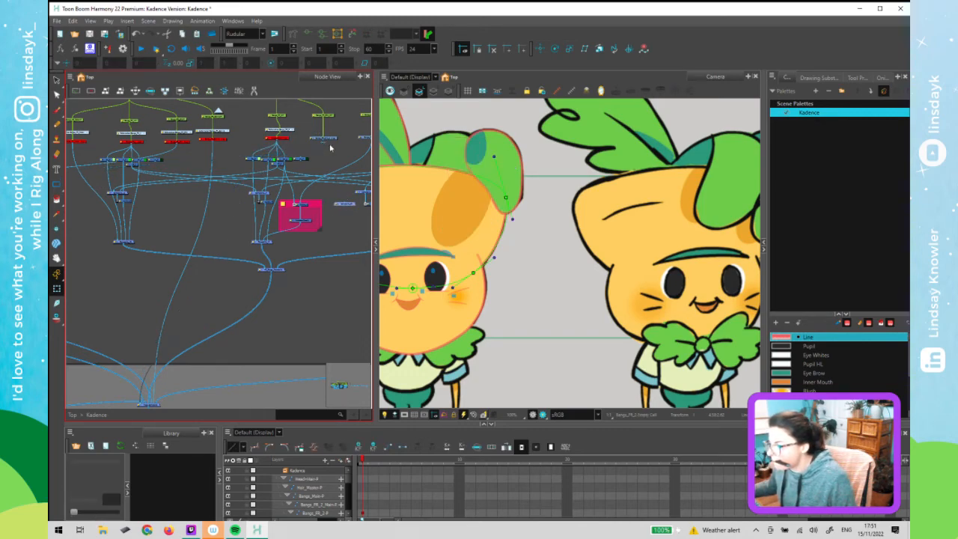
left_click_drag(324, 141, 342, 205)
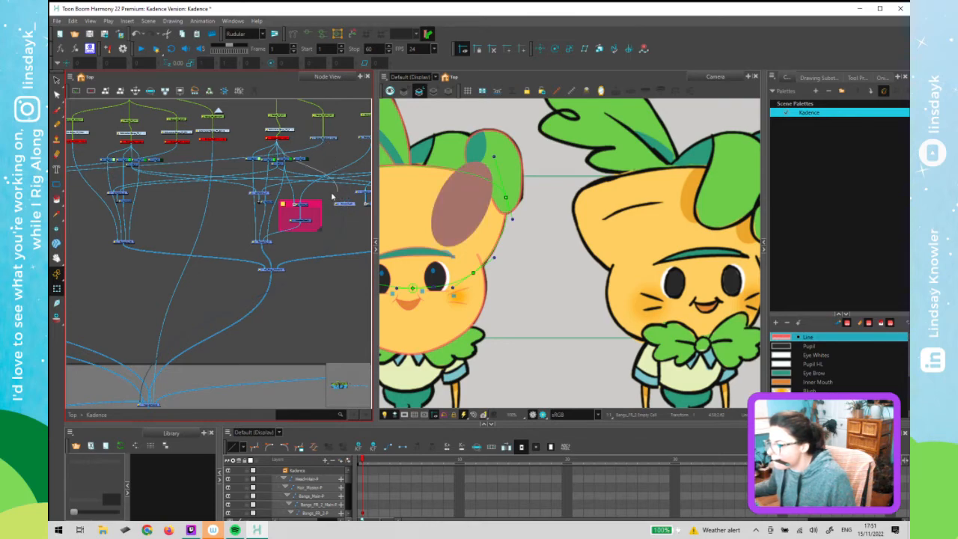
left_click(329, 141)
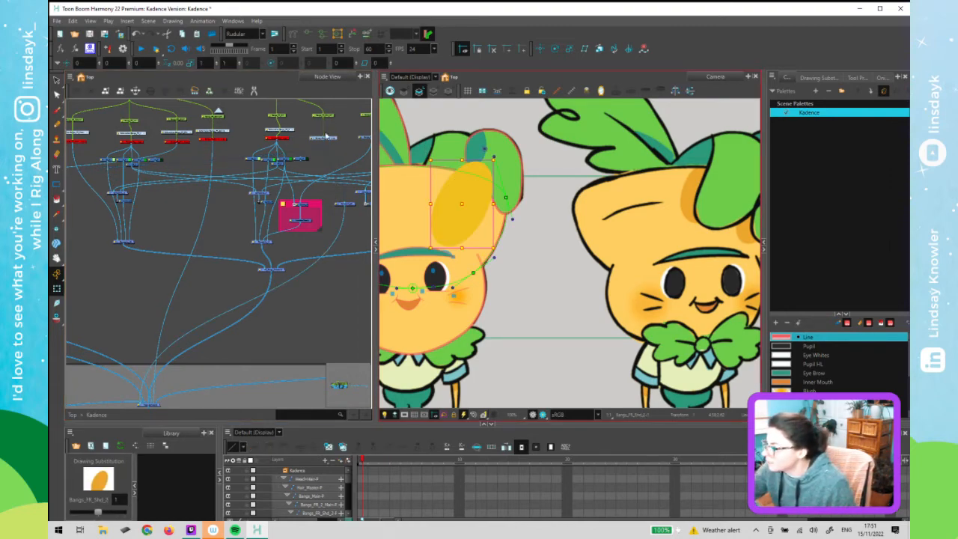
Try to trace a closed curve deformer around the Bangs_FR_Shd_2 oval with the Rigging tool
left_click(293, 33)
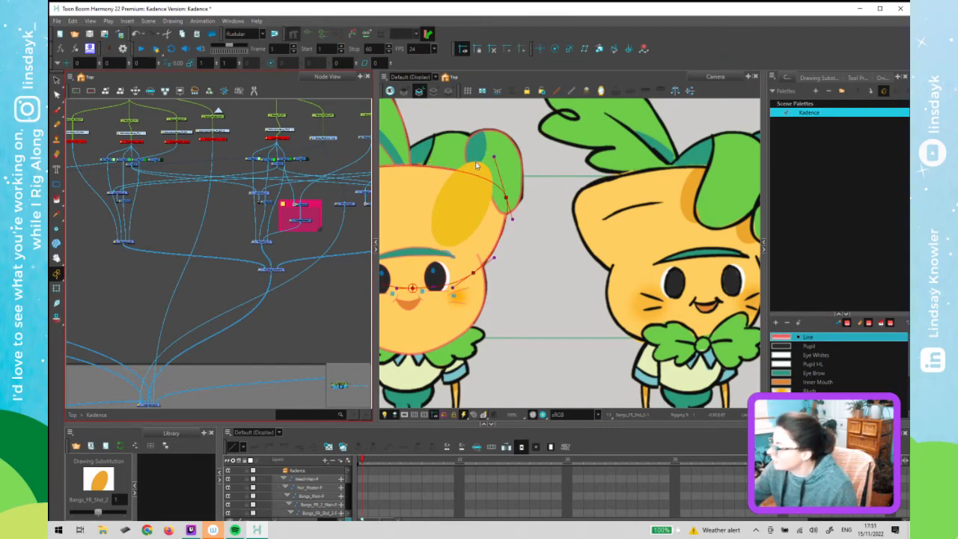
left_click_drag(482, 163, 470, 158)
left_click_drag(441, 187, 429, 209)
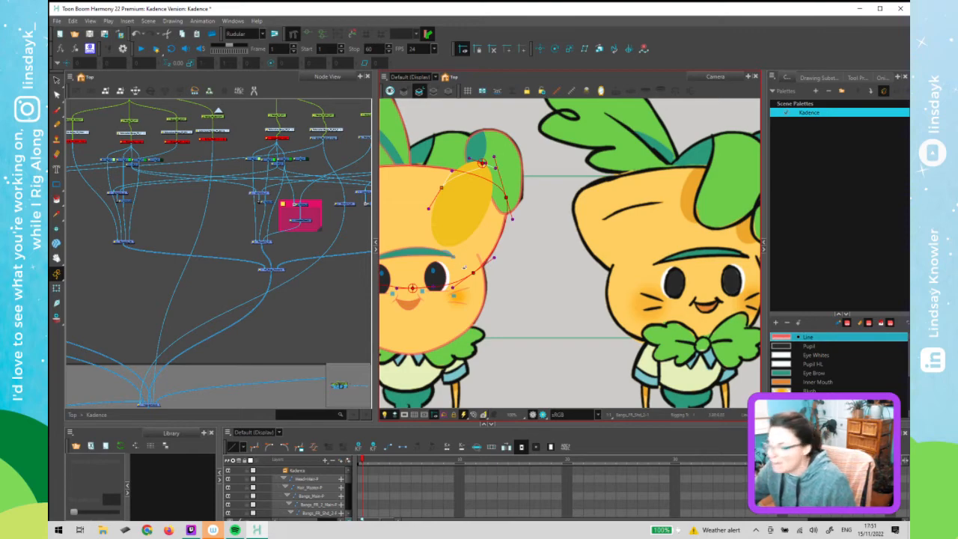
left_click_drag(440, 244, 457, 256)
left_click_drag(494, 170, 468, 157)
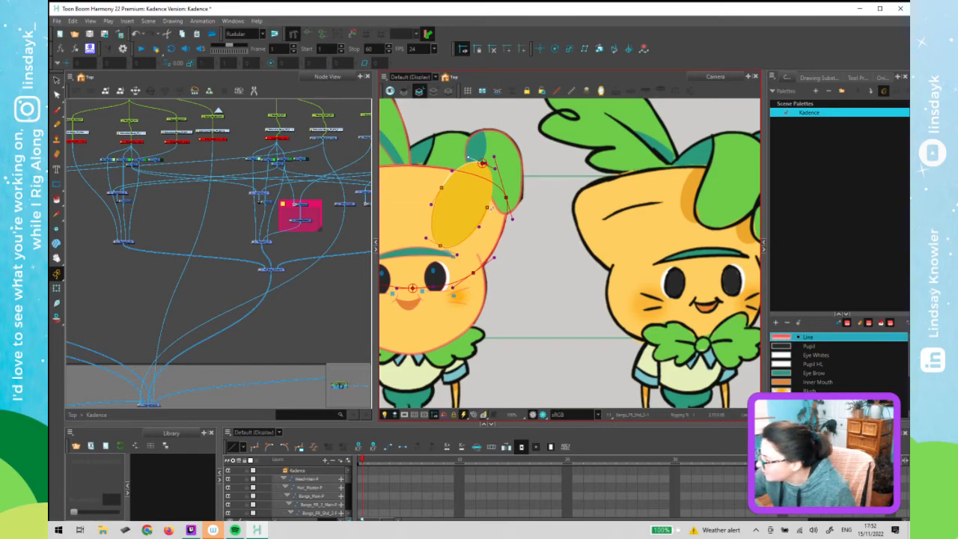
left_click(488, 207)
left_click_drag(490, 167, 494, 171)
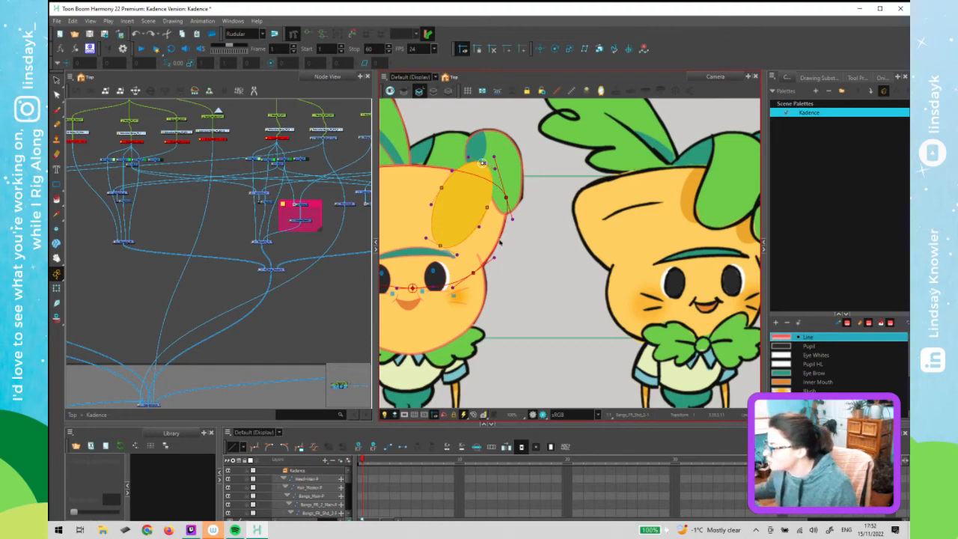
Undo the whole curve deformer on Bangs_FR_Shd_2, one point at a time
key("ctrl+z")
key("ctrl+z")
key("ctrl+z")
key("ctrl+z")
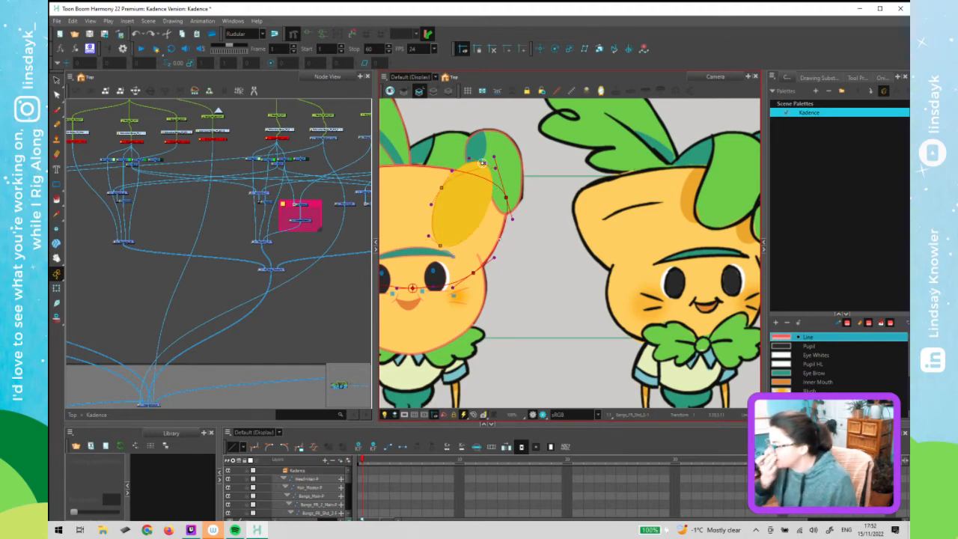
key("ctrl+z")
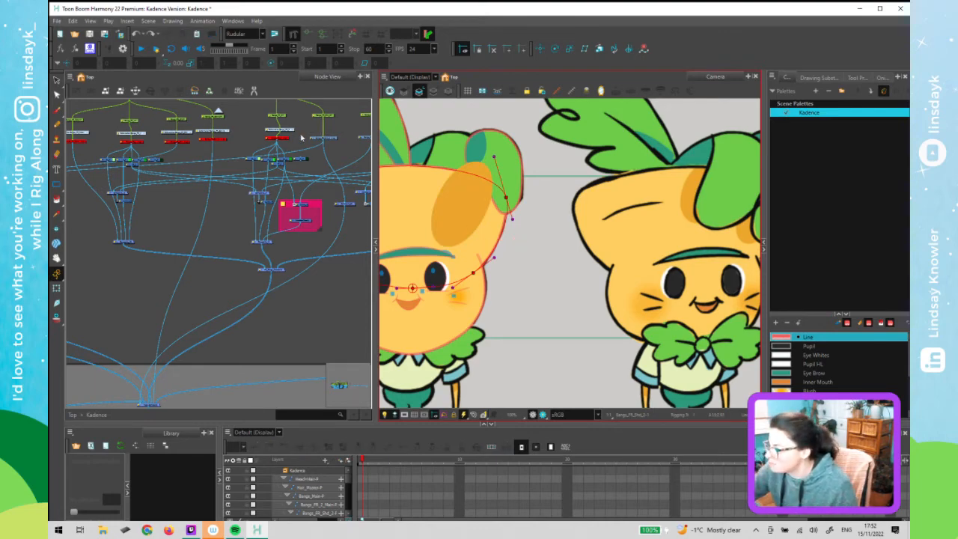
Trace a closed four-point curve deformer around the Bangs_FR_Shd_2 oval, starting and ending at its upper tip
left_click(465, 169)
left_click_drag(441, 187, 449, 172)
left_click(482, 163)
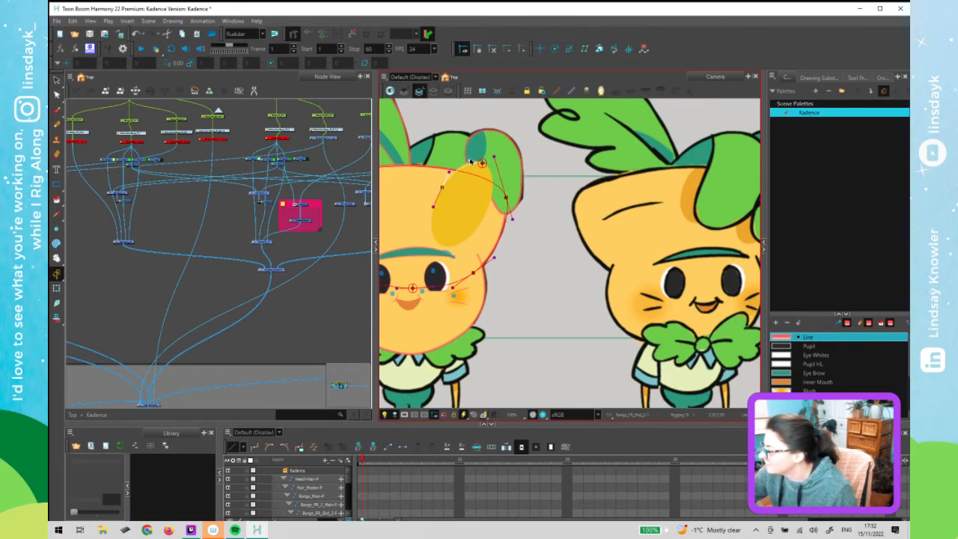
left_click(442, 245)
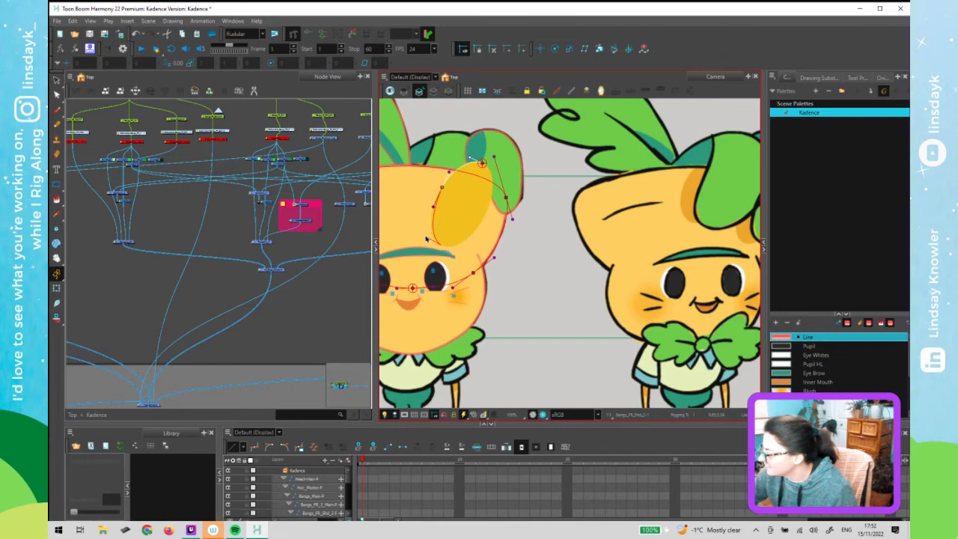
left_click(484, 215)
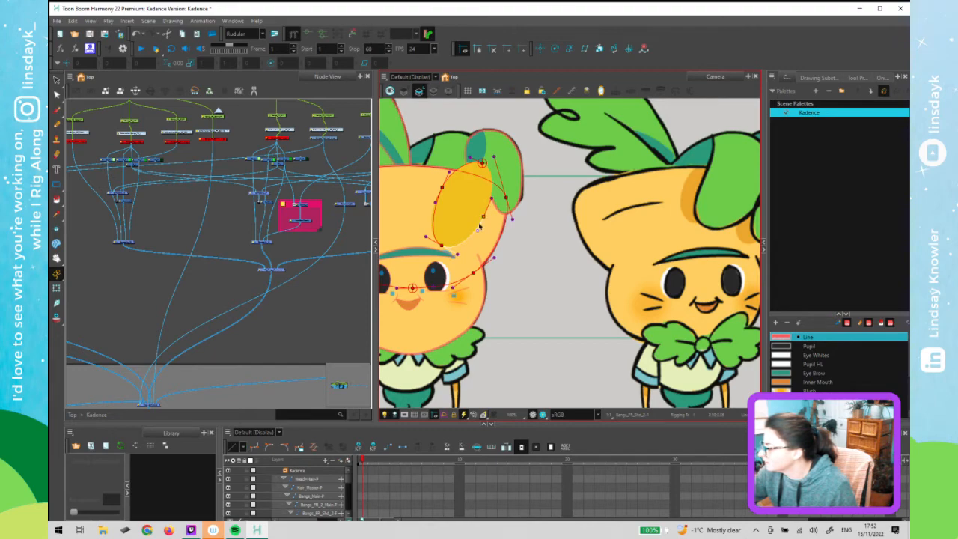
left_click(494, 170)
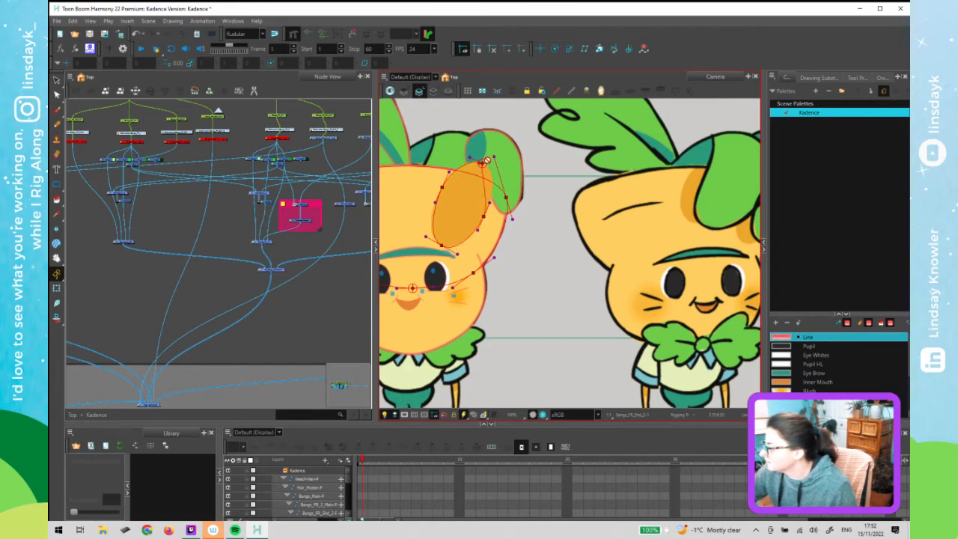
left_click_drag(481, 171, 495, 170)
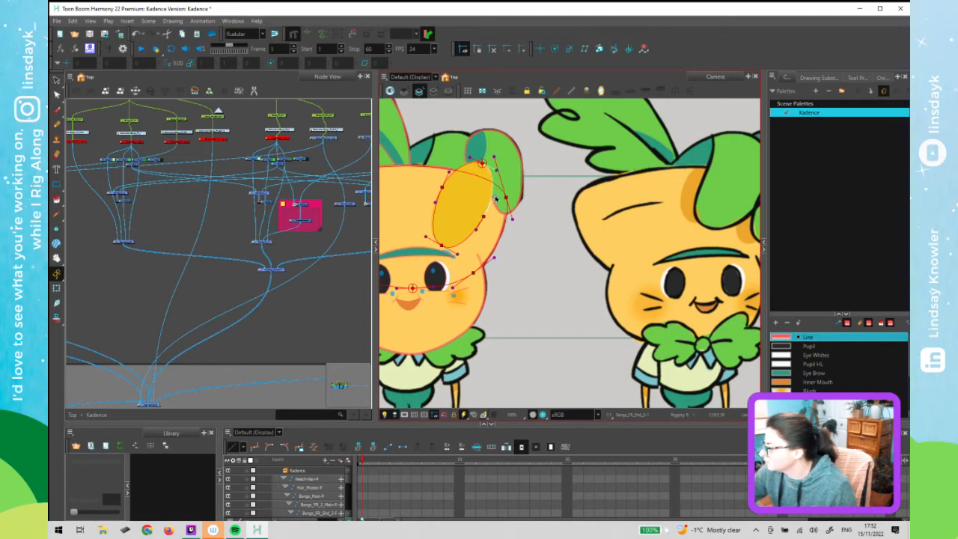
Fine-tune the deformer's lower point and the handles along the inner edge to match the Bangs_FR_Shd_2 oval
left_click_drag(440, 247, 459, 254)
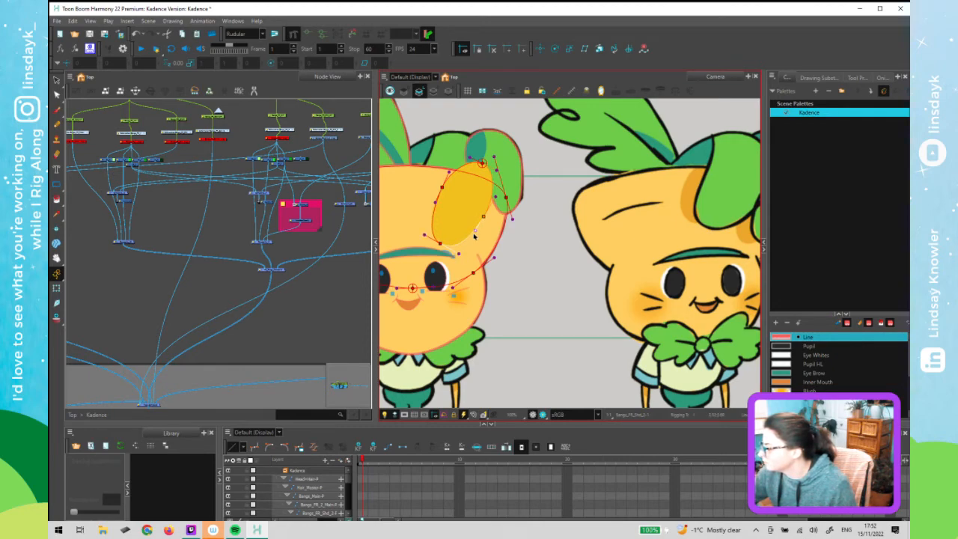
left_click_drag(449, 172, 453, 169)
left_click_drag(433, 203, 431, 206)
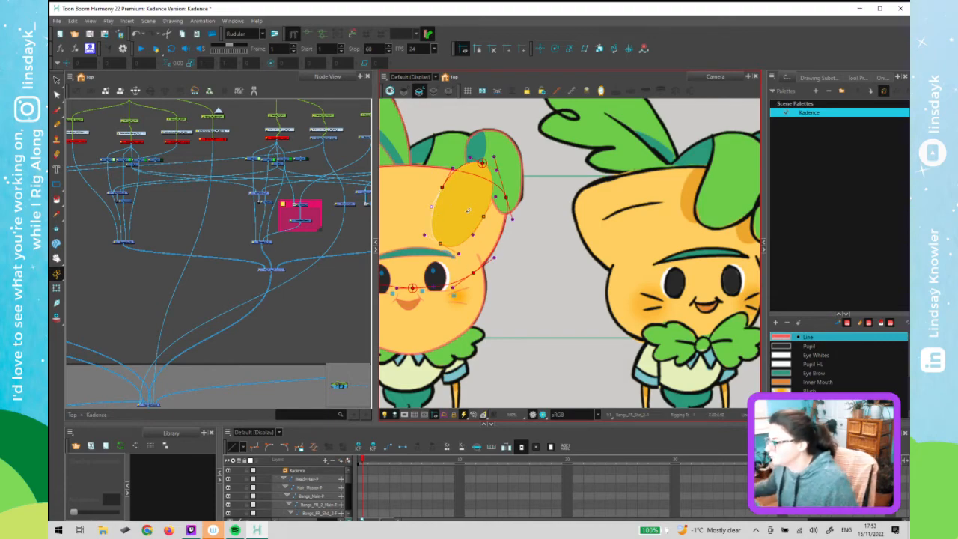
Disable the Bangs_FR_Shd_2 drawing node
left_click(277, 144)
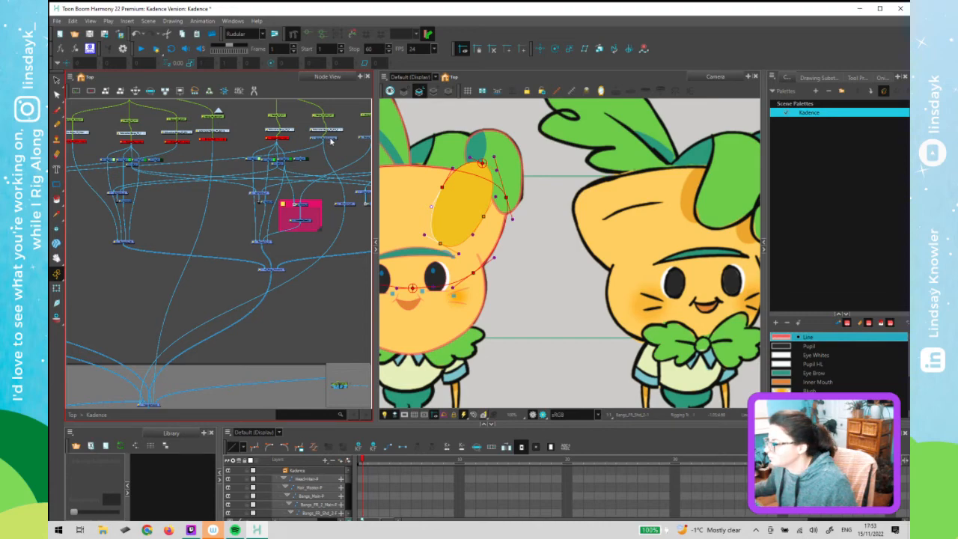
left_click(344, 203)
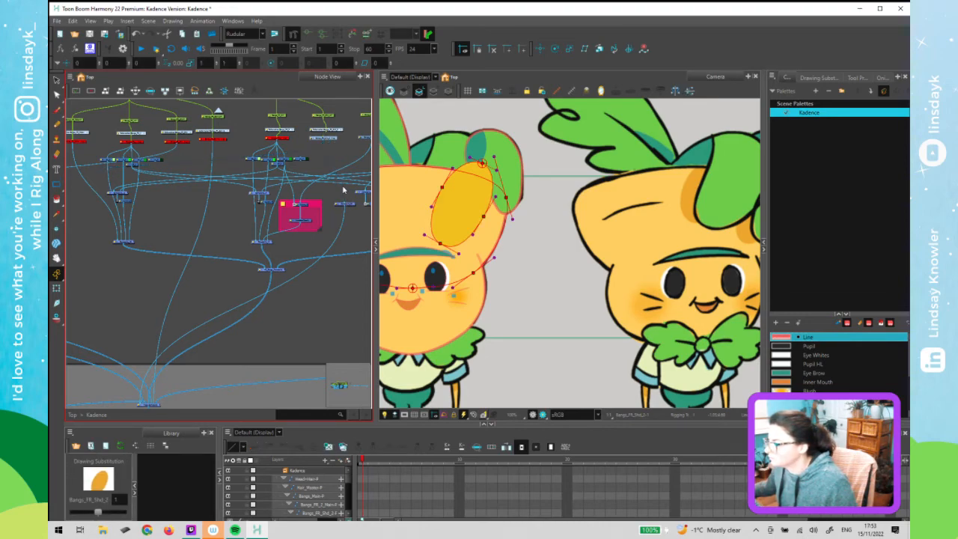
left_click(332, 142)
key("d")
Connect the Bangs_FR_Shd_1 drawing to the spare composite beside the pink backdrop and select that drawing
left_click_drag(323, 142, 235, 140)
left_click_drag(353, 170, 311, 144)
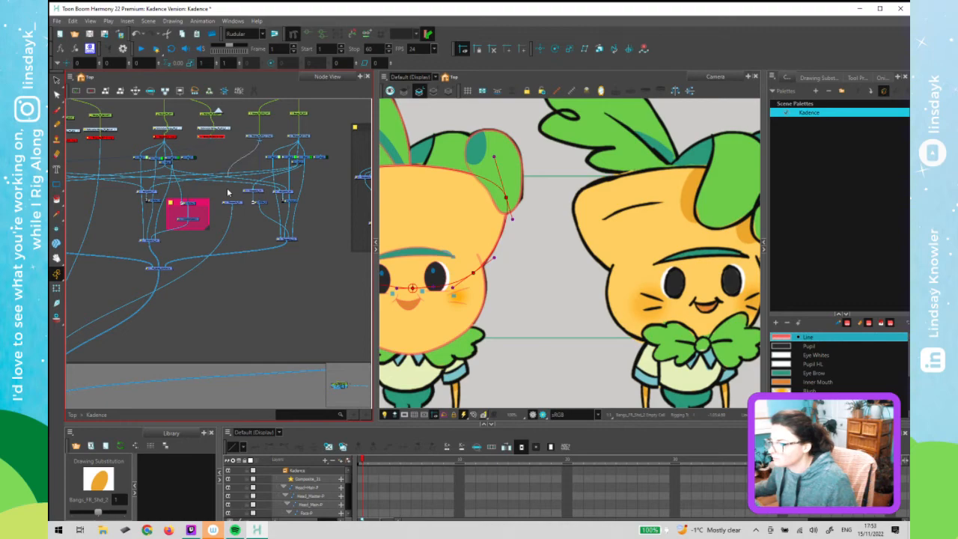
left_click(232, 202)
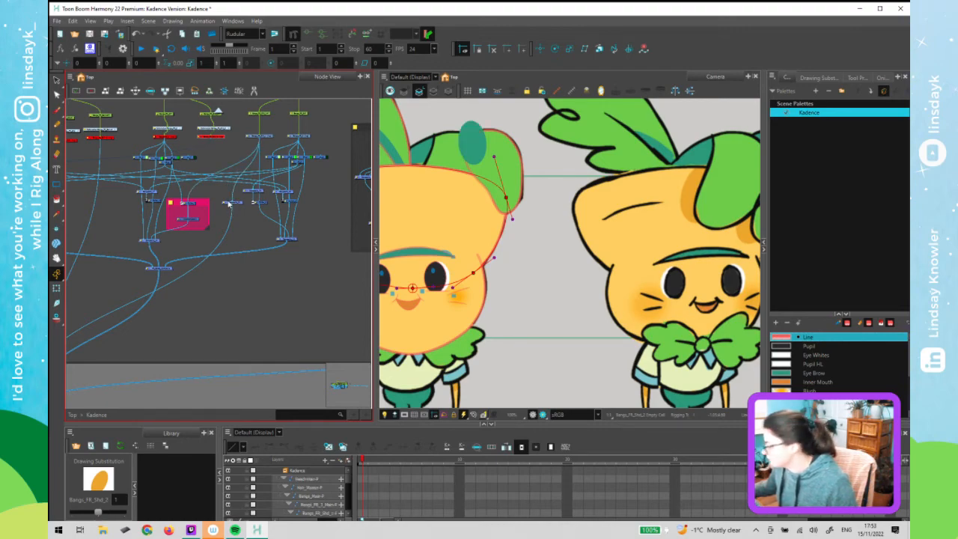
left_click(268, 137)
Try to trace a closed curve deformer around the teal Bangs_FR_Shd_1 oval
mouse_move(470, 121)
left_mouse_down()
mouse_move(456, 123)
mouse_move(461, 159)
mouse_move(487, 158)
mouse_move(484, 128)
left_mouse_up()
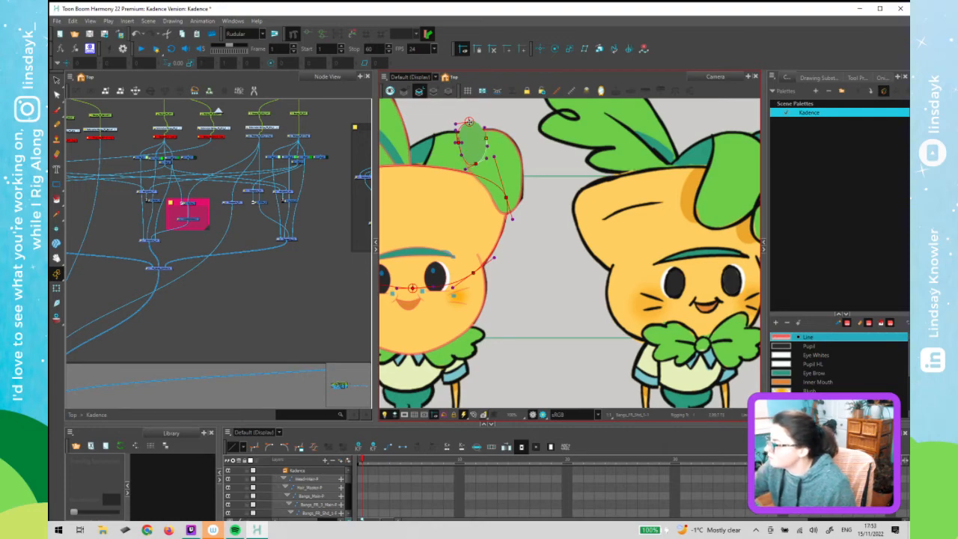
left_click(469, 121)
key("2")
key("2")
left_click_drag(477, 141, 597, 359)
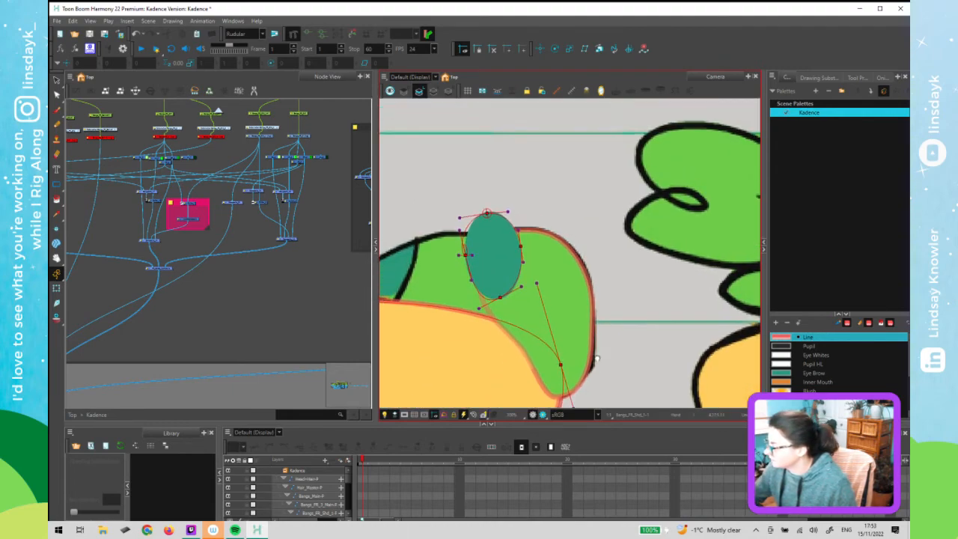
Trace a closed four-point curve deformer around the Bangs_FR_Shd_1 oval, starting and ending at its upper tip
left_click(472, 256)
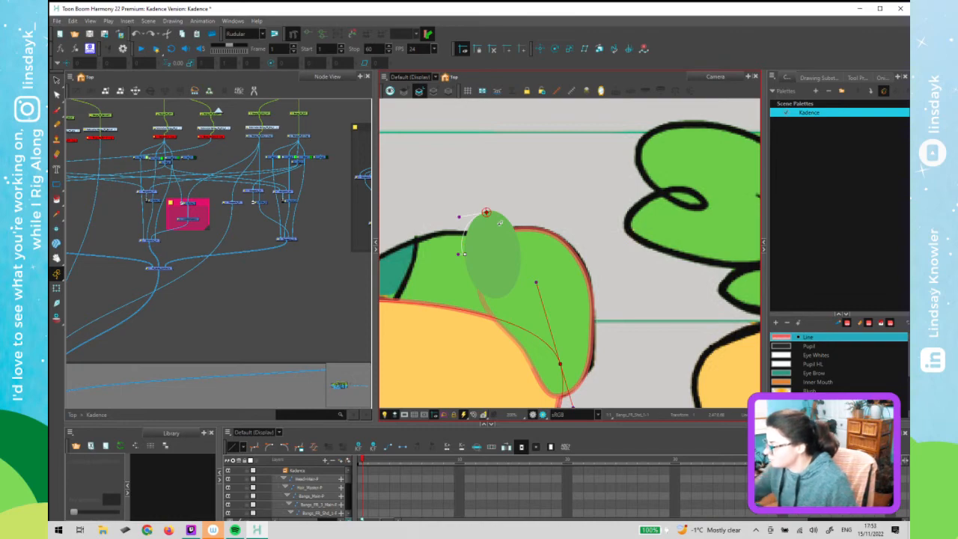
left_click_drag(461, 247, 462, 243)
left_click(499, 298)
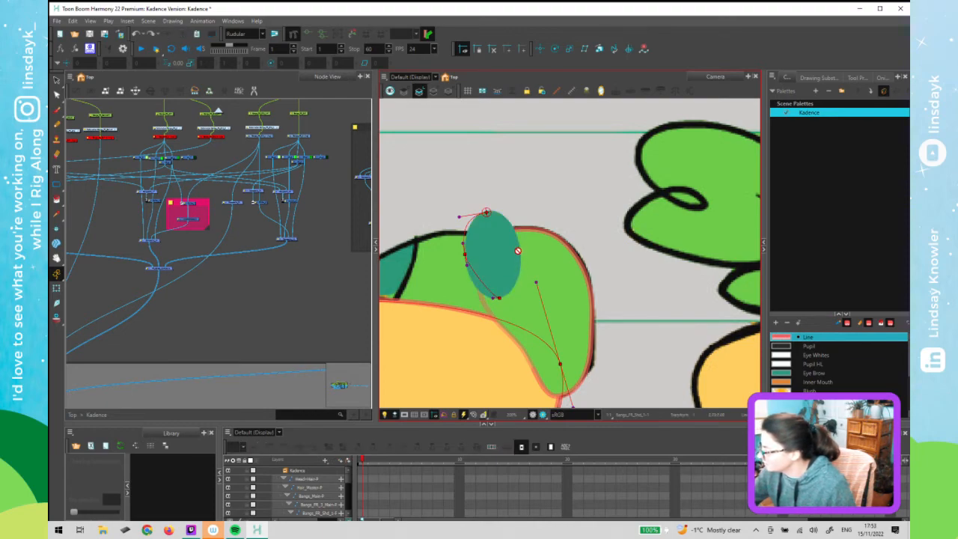
left_click(499, 298)
left_click(519, 245)
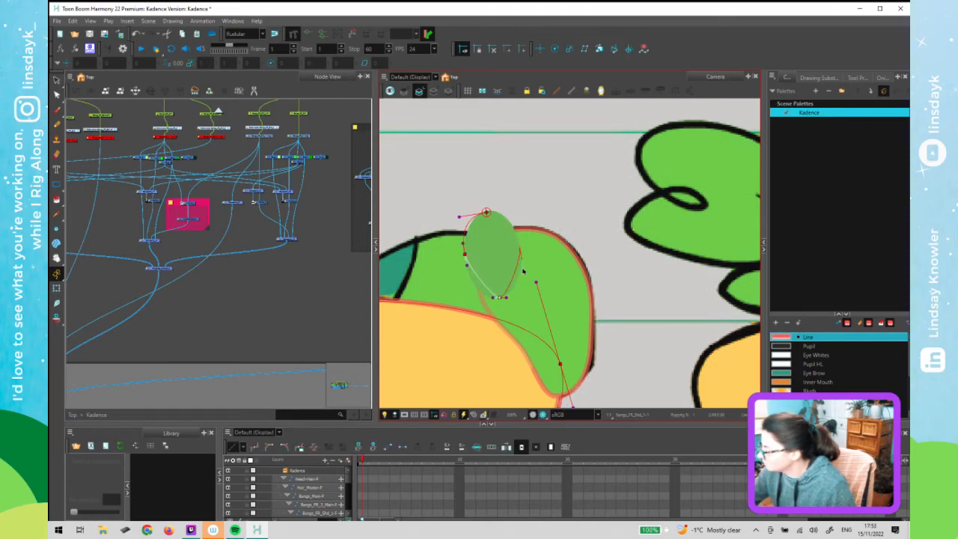
left_click_drag(467, 265, 467, 285)
left_click(486, 212)
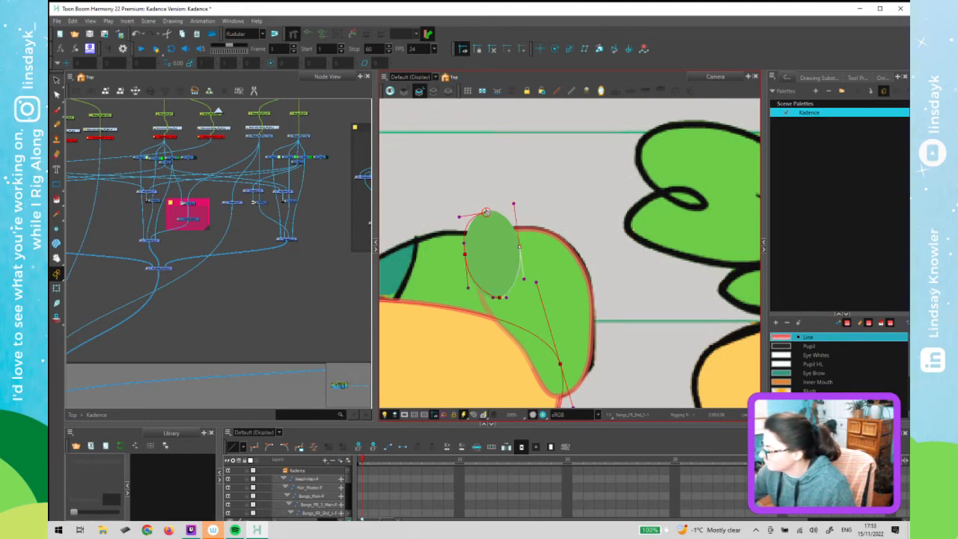
Adjust the deformer's start point, the lower point's handles and the outer side point to follow the Bangs_FR_Shd_1 outline
left_click(487, 212)
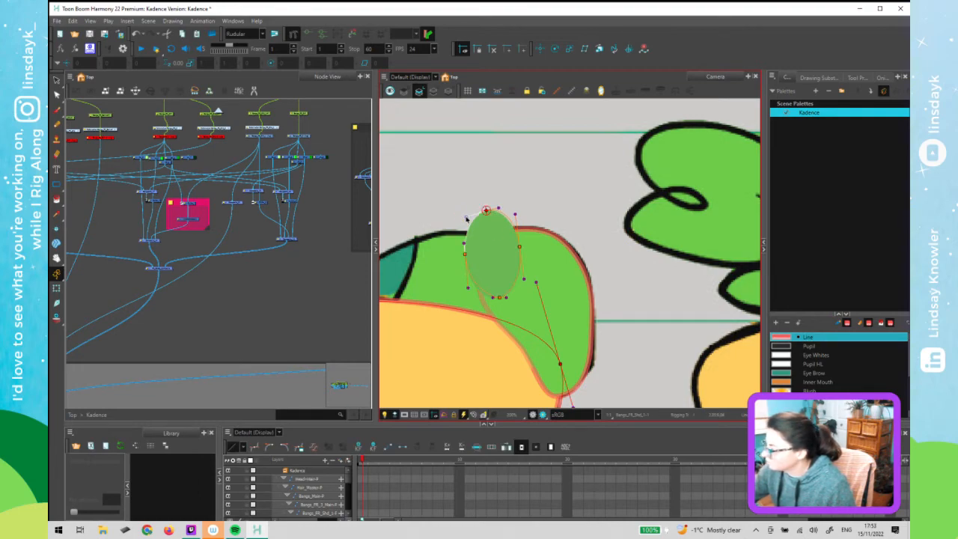
left_click(507, 298)
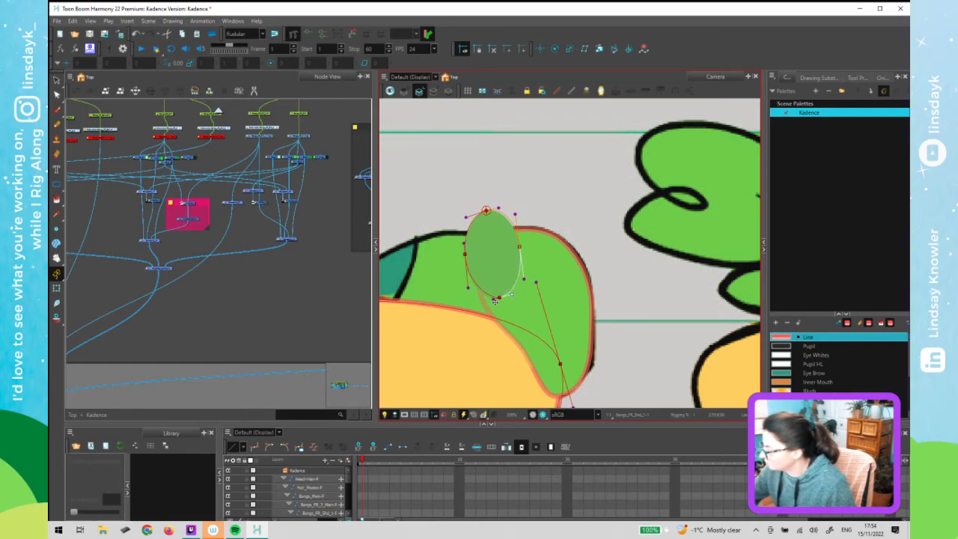
left_click_drag(493, 300, 486, 302)
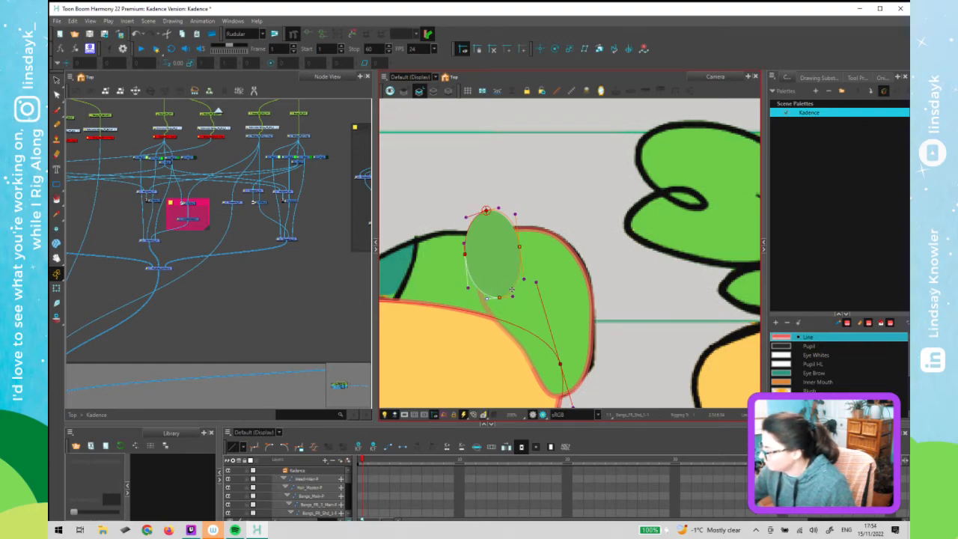
left_click_drag(521, 247, 522, 248)
left_click(516, 222)
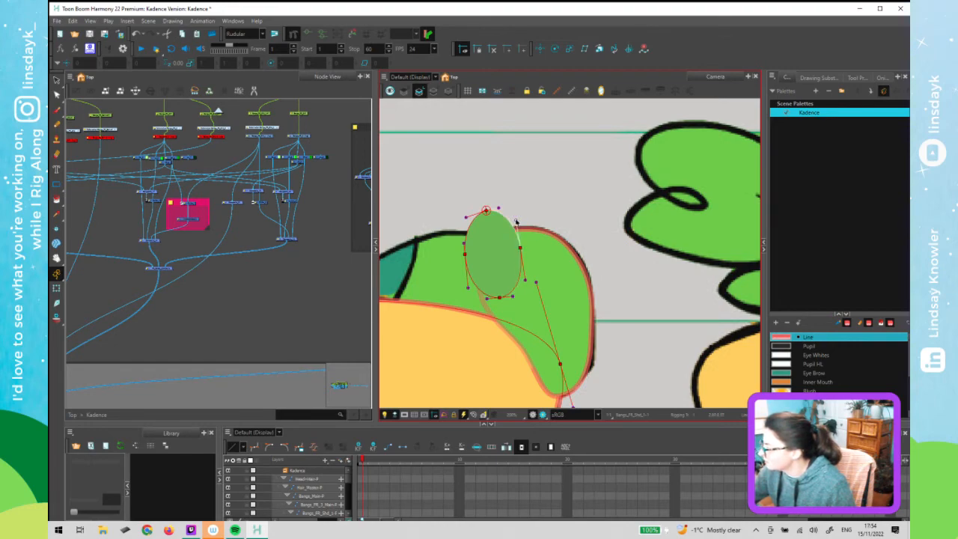
Refine the handles along the inner edge and the lower point so the deformer matches the Bangs_FR_Shd_1 oval
left_click(463, 239)
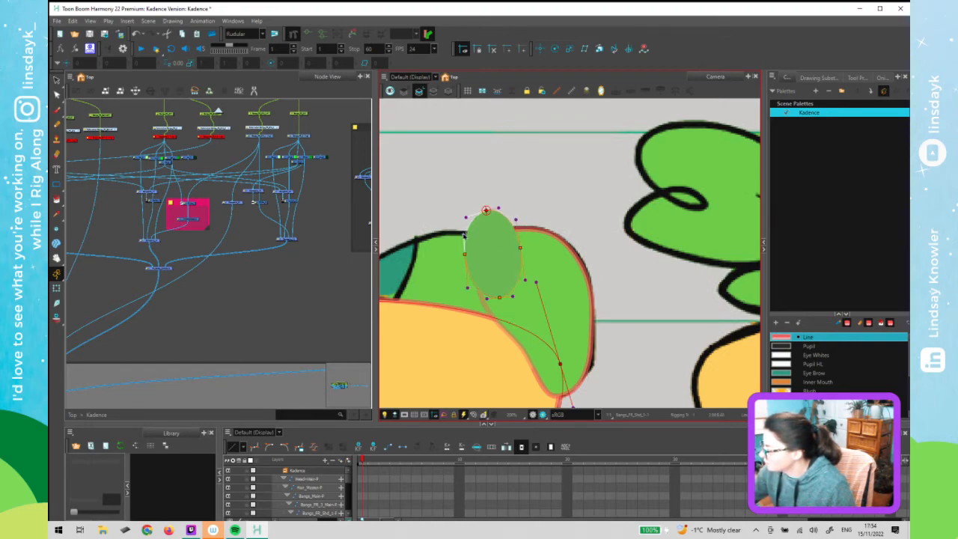
left_click(468, 287)
left_click(466, 218)
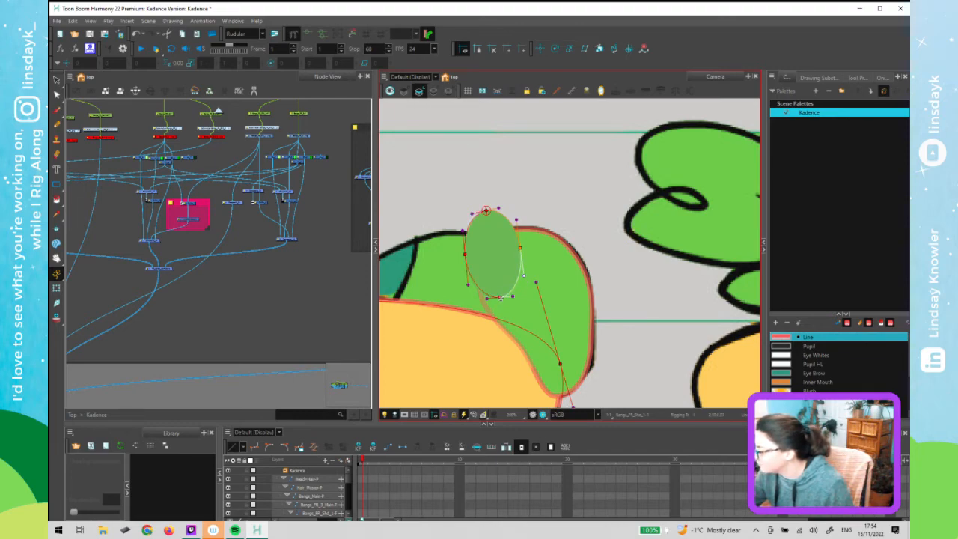
left_click_drag(500, 299, 496, 300)
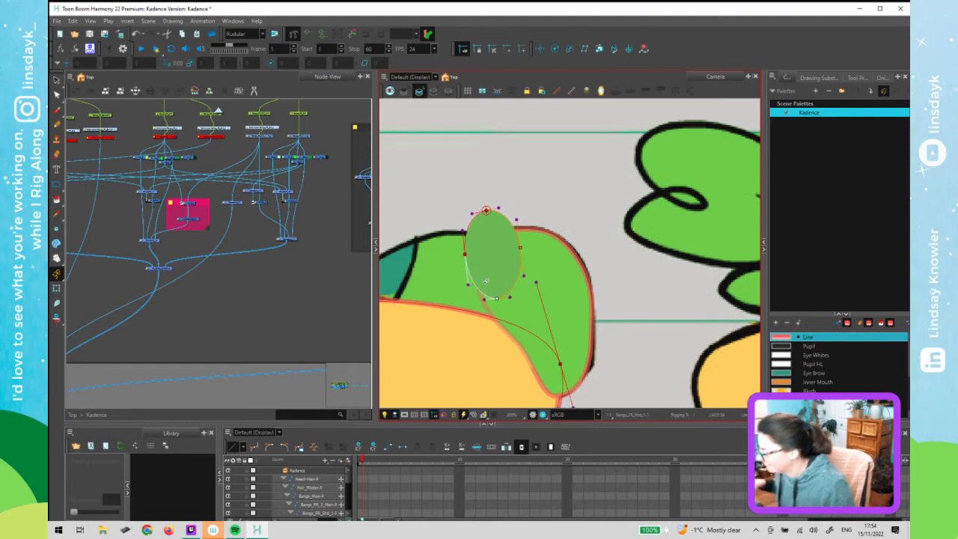
Disable the Bangs_FR_Shd_1 drawing node and move on to the Bangs_FR_3 drawing node
left_click(290, 323)
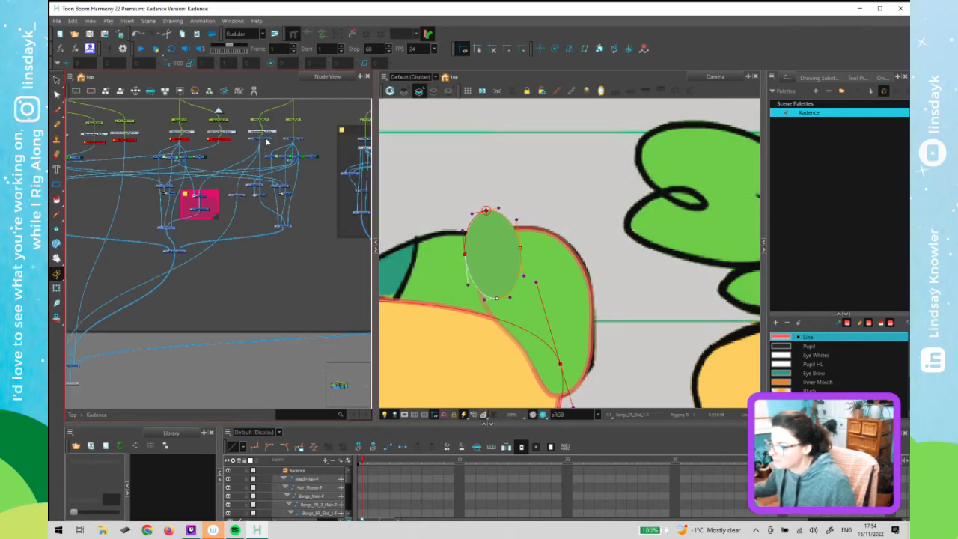
left_click(266, 141)
key("d")
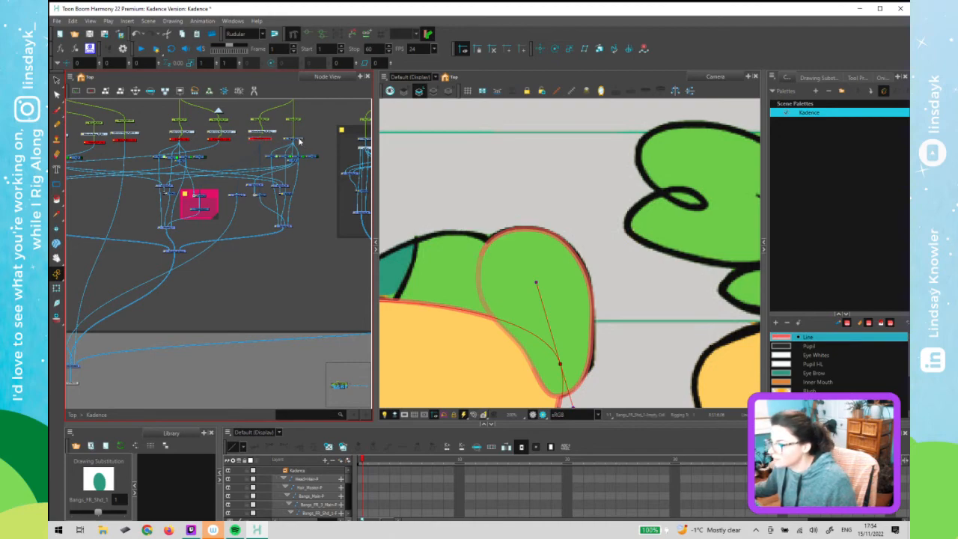
left_click(298, 140)
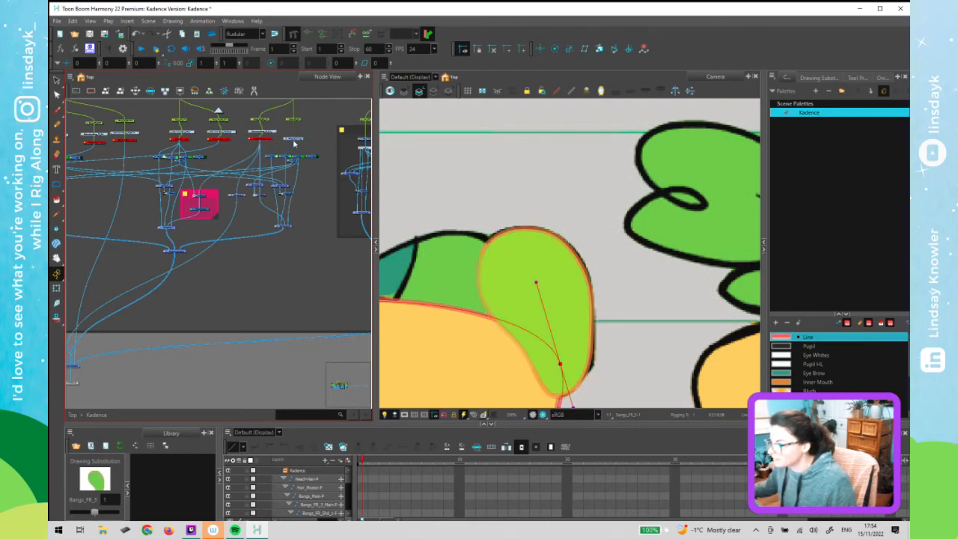
left_click_drag(293, 142, 230, 191)
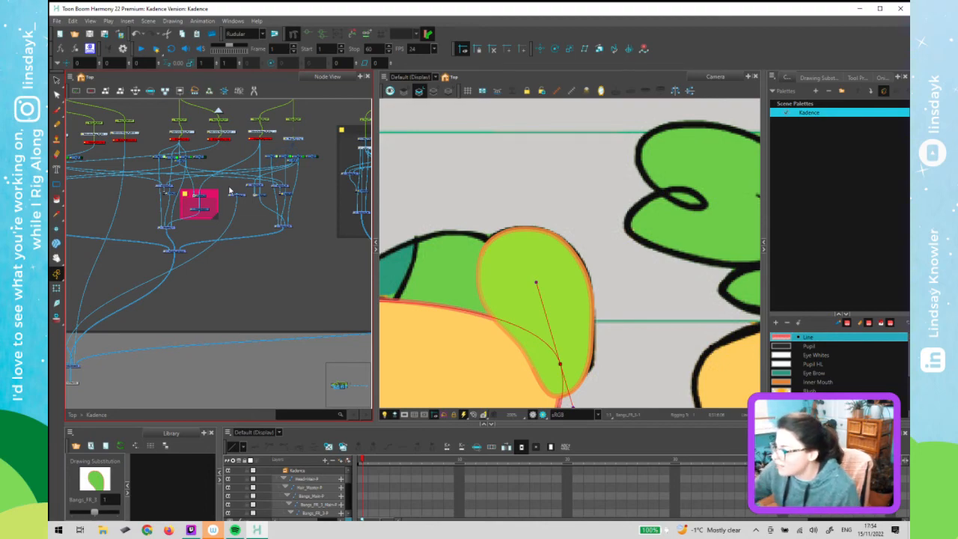
left_click_drag(270, 134, 268, 133)
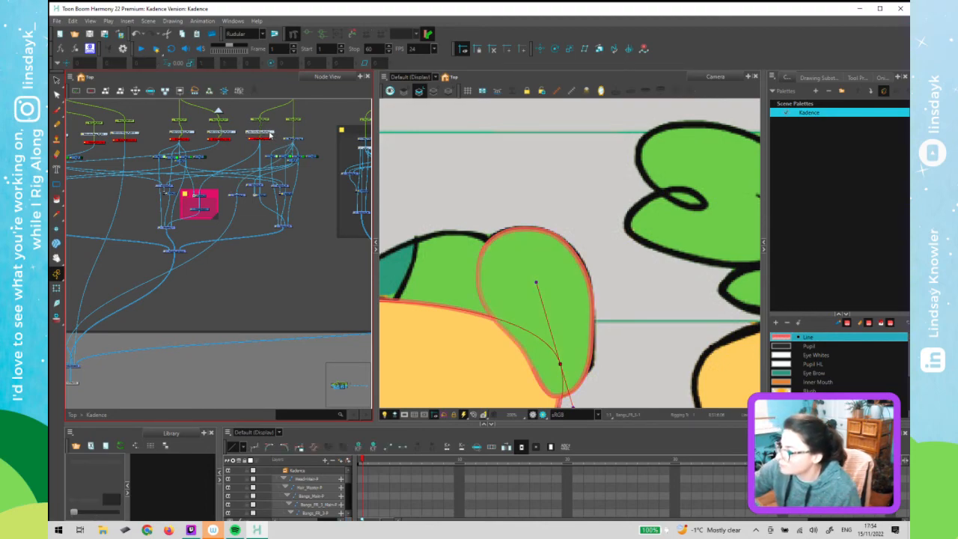
Select the Bangs_FR_3 drawing node and trace a closed curve deformer around its oval, starting and ending at the upper inner edge
left_click(526, 233)
left_click(292, 155)
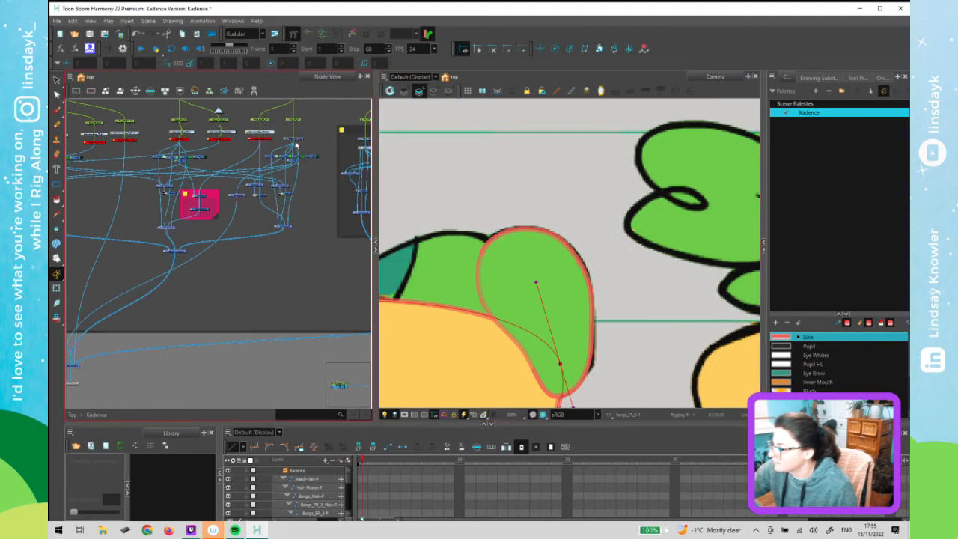
left_click(482, 253)
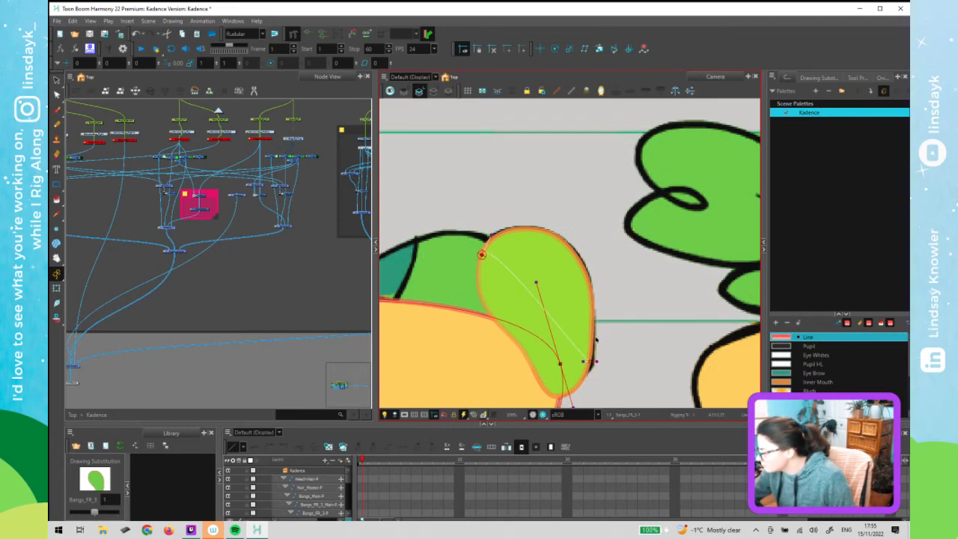
left_click(585, 362)
left_click_drag(584, 362, 597, 312)
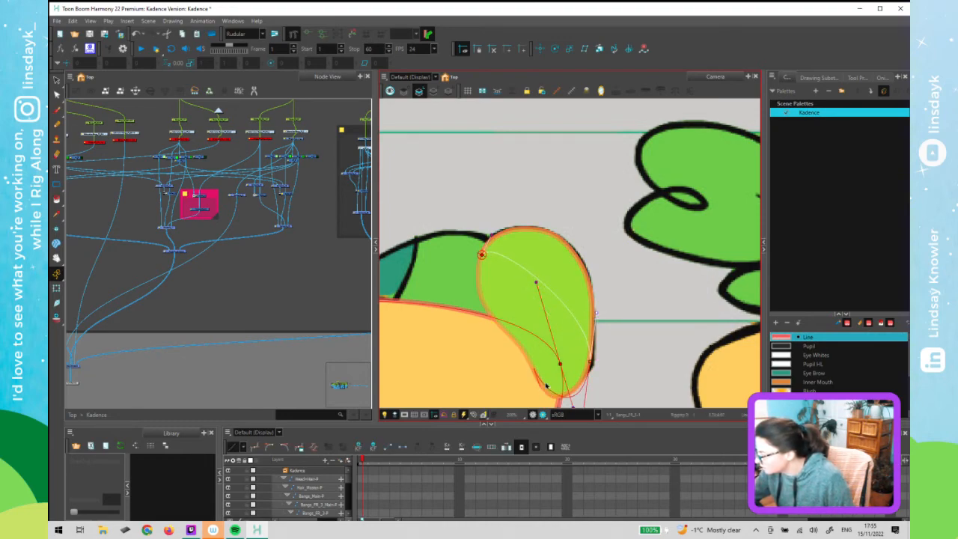
left_click_drag(546, 383, 543, 386)
left_click_drag(482, 256, 467, 310)
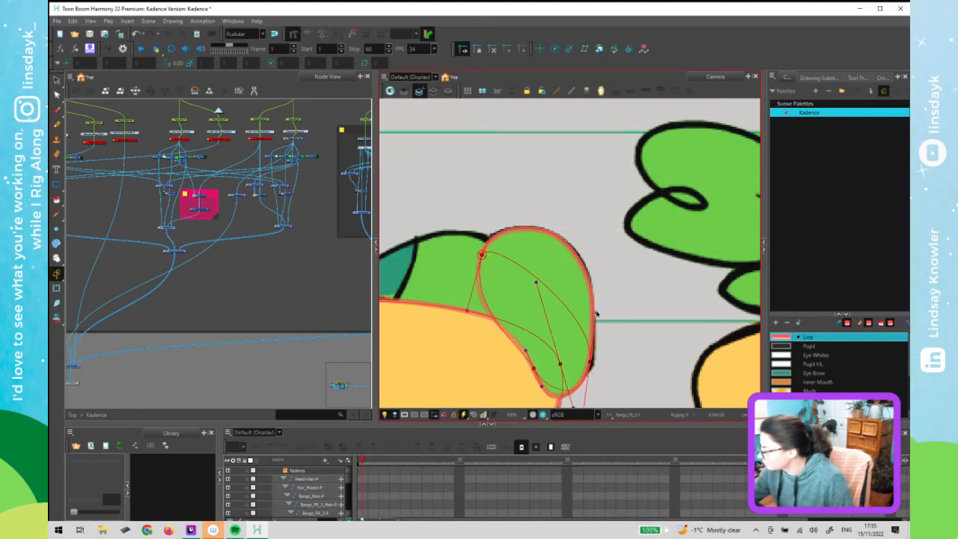
Place a deformer point on the oval's upper outer edge, shift the lower outer point onto the outline and shape the upper curve's handles
left_click_drag(595, 252, 606, 182)
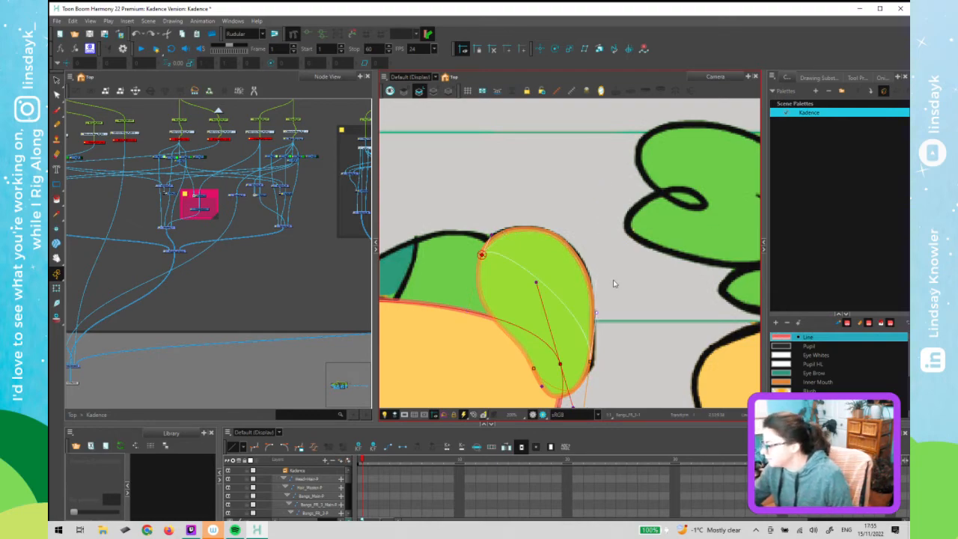
left_click_drag(596, 313, 574, 255)
left_click_drag(567, 320, 588, 370)
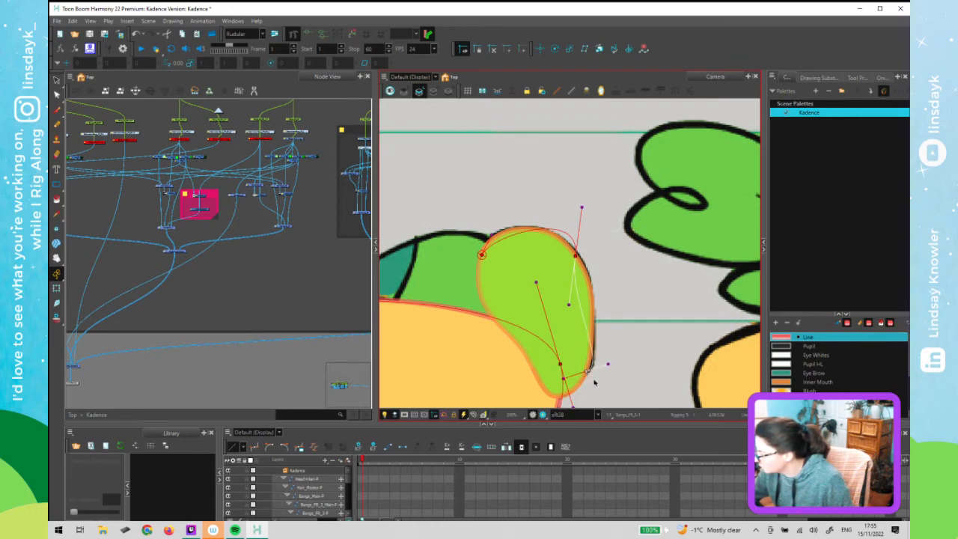
left_click(533, 370)
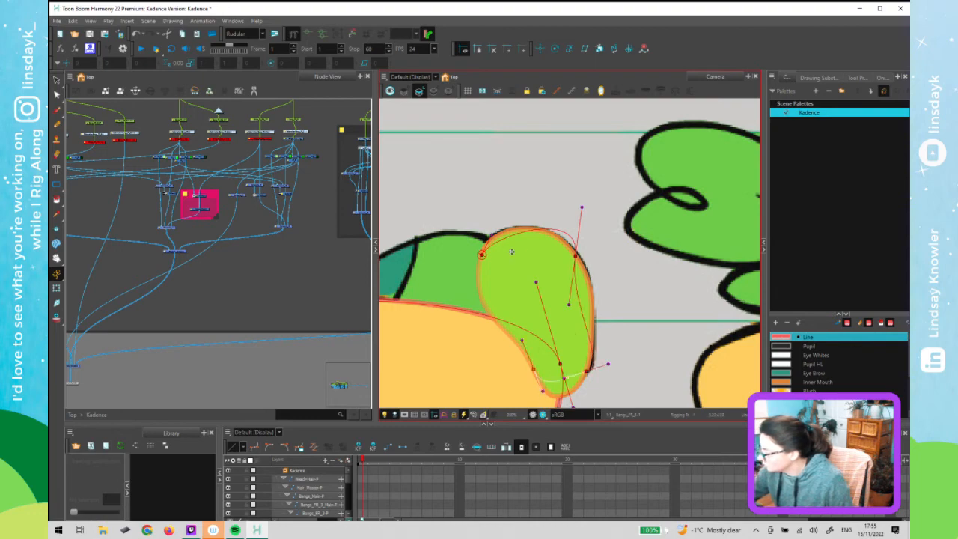
left_click_drag(481, 254, 473, 284)
left_click_drag(582, 207, 544, 218)
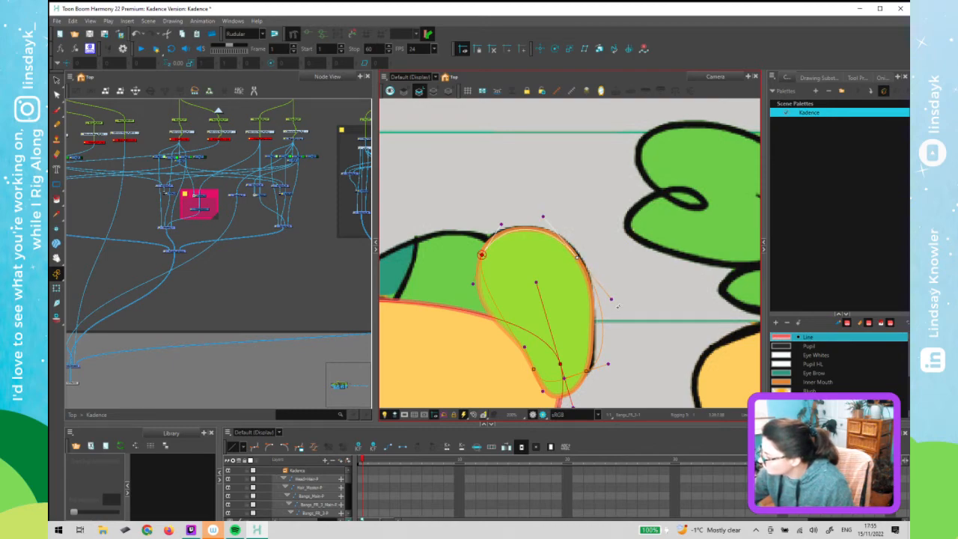
left_click_drag(612, 301, 609, 303)
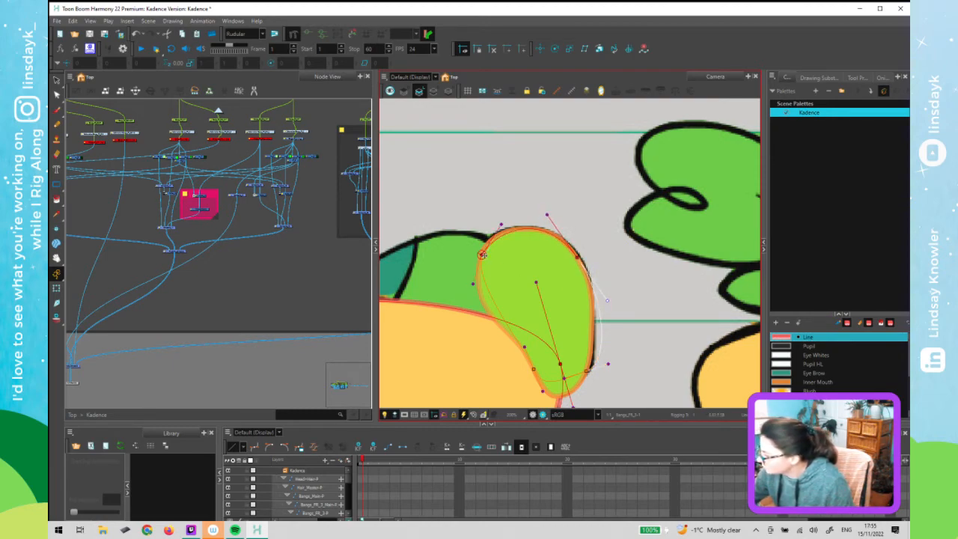
Adjust the start point and the handles along the inner edge and lower tip so the deformer follows the Bangs_FR_3 outline
left_click_drag(482, 255, 480, 255)
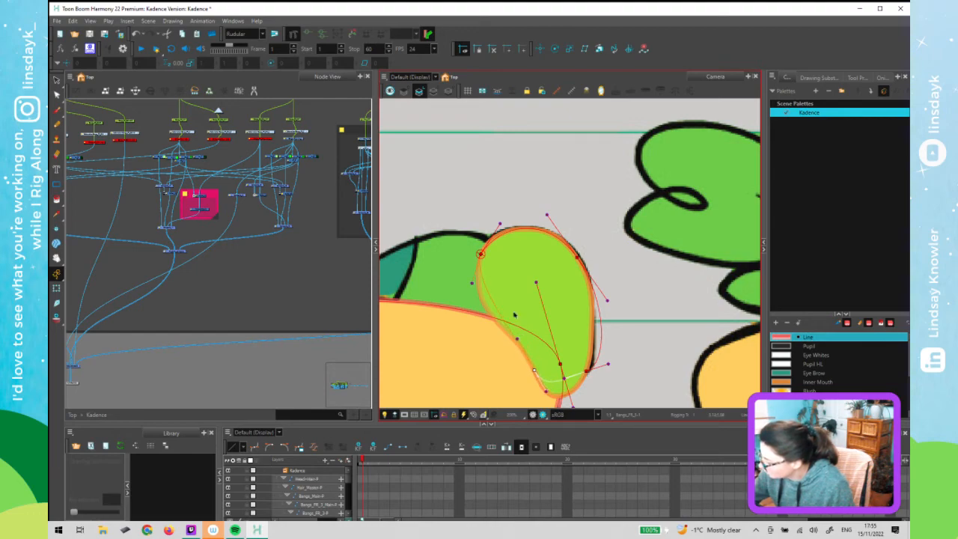
mouse_move(480, 255)
left_mouse_down()
mouse_move(479, 269)
mouse_move(481, 259)
left_mouse_up()
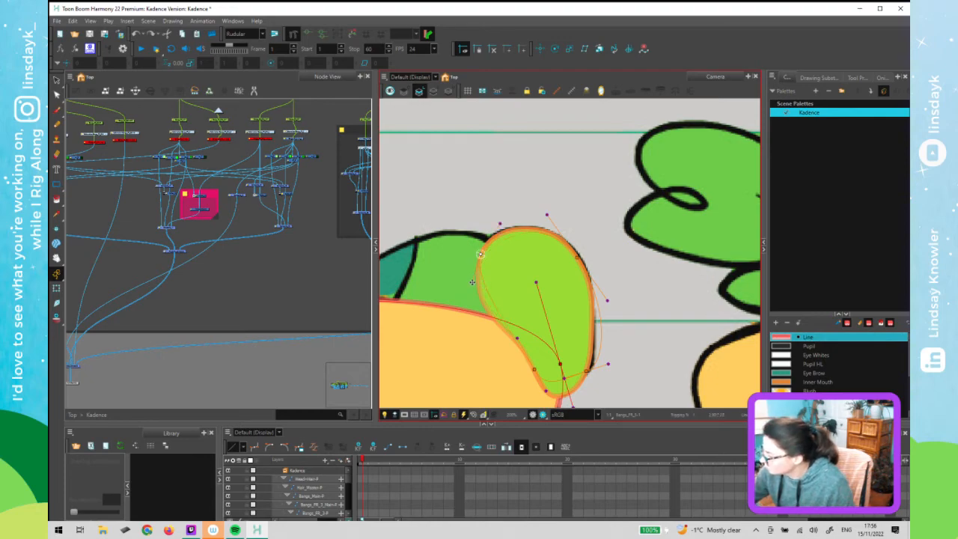
left_click_drag(468, 320, 467, 315)
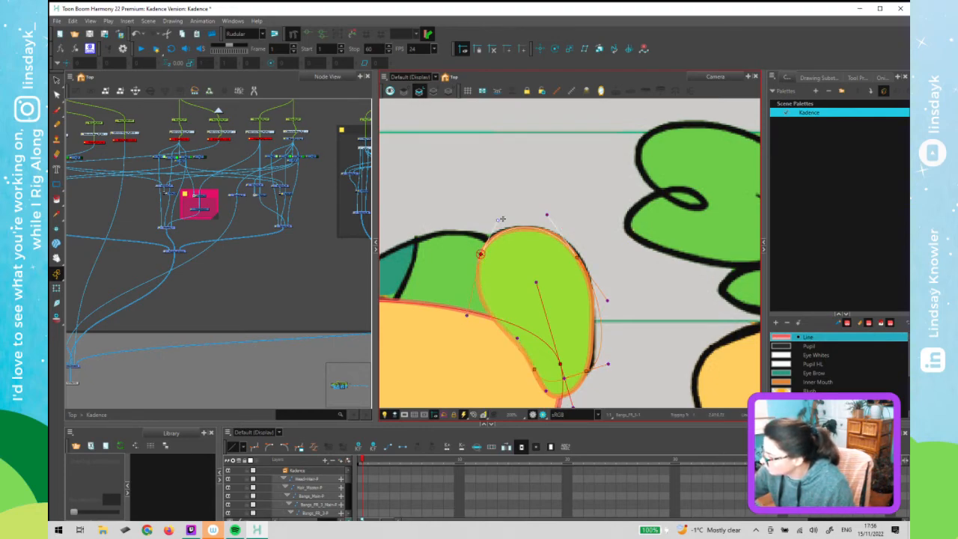
left_click_drag(518, 340, 520, 337)
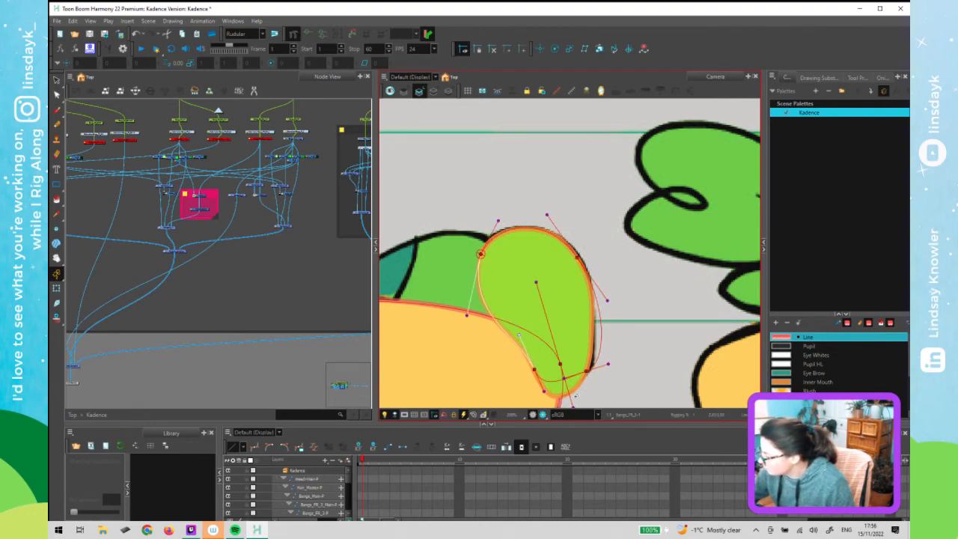
left_click_drag(608, 364, 596, 348)
left_click_drag(580, 388, 572, 401)
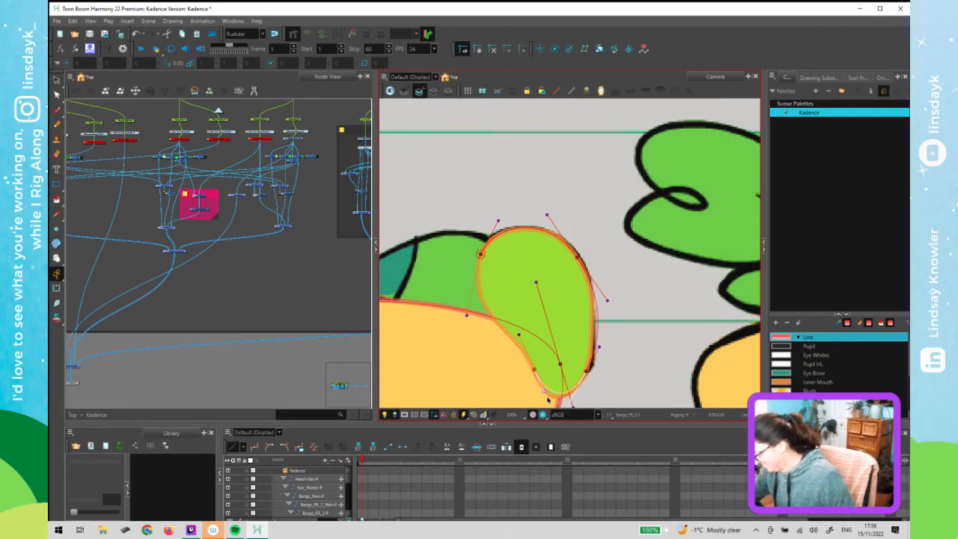
left_click_drag(547, 401, 547, 400)
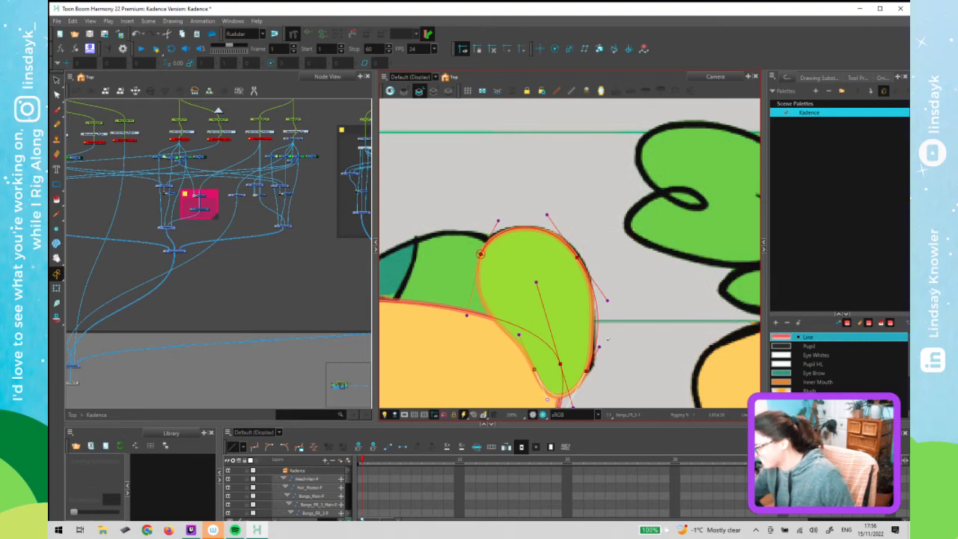
Refine the handles along the outer edge, top curve and lower tip so the deformer matches the Bangs_FR_3 outline
left_click_drag(607, 301, 602, 294)
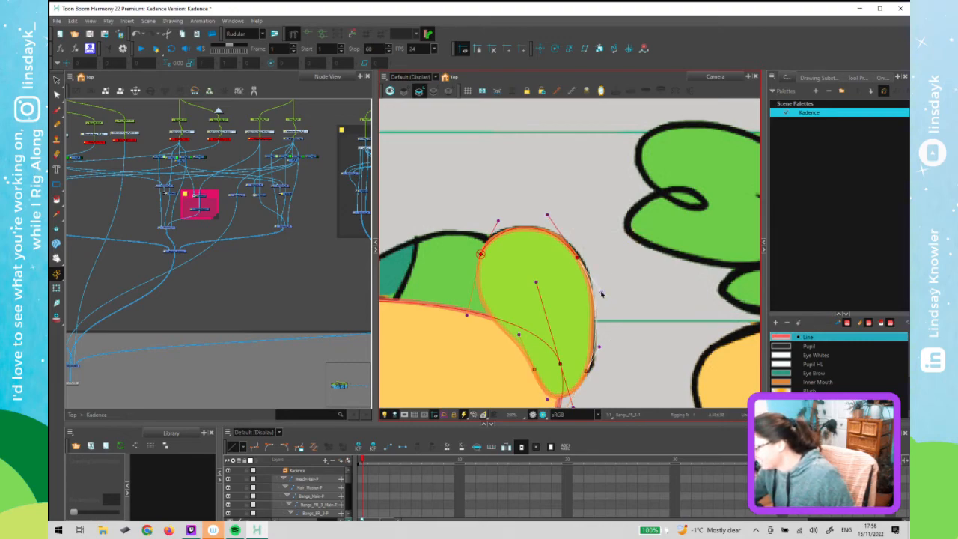
left_click_drag(599, 347, 596, 346)
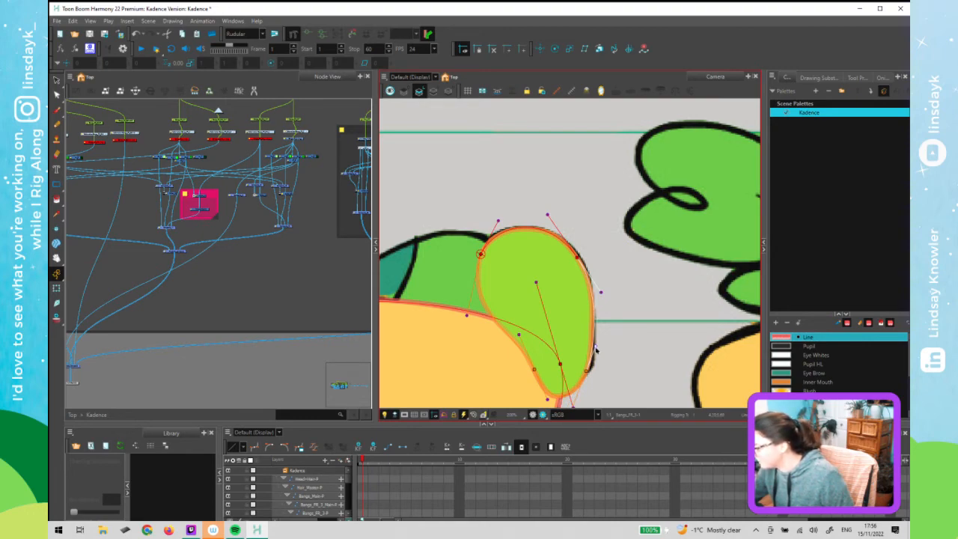
left_click_drag(547, 217, 552, 221)
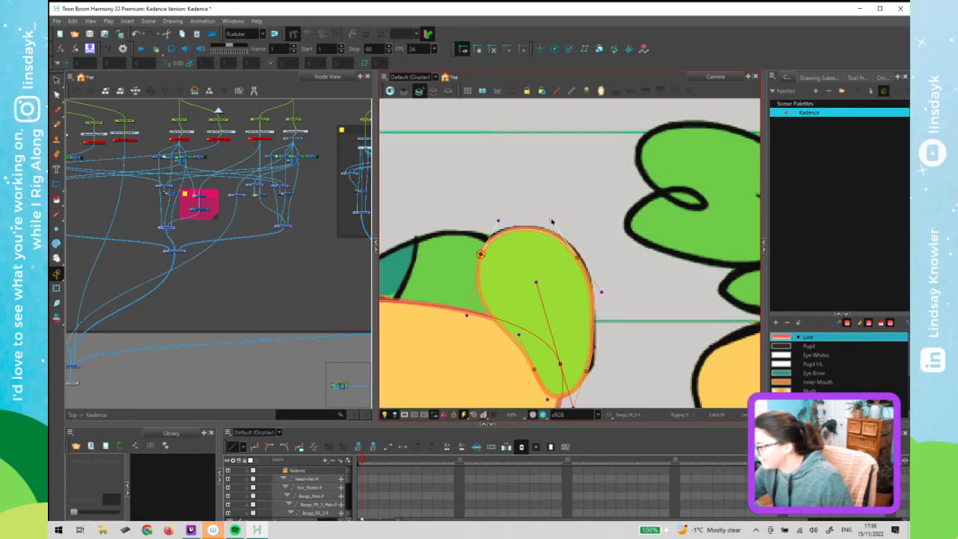
scroll(582, 350, "down", 3)
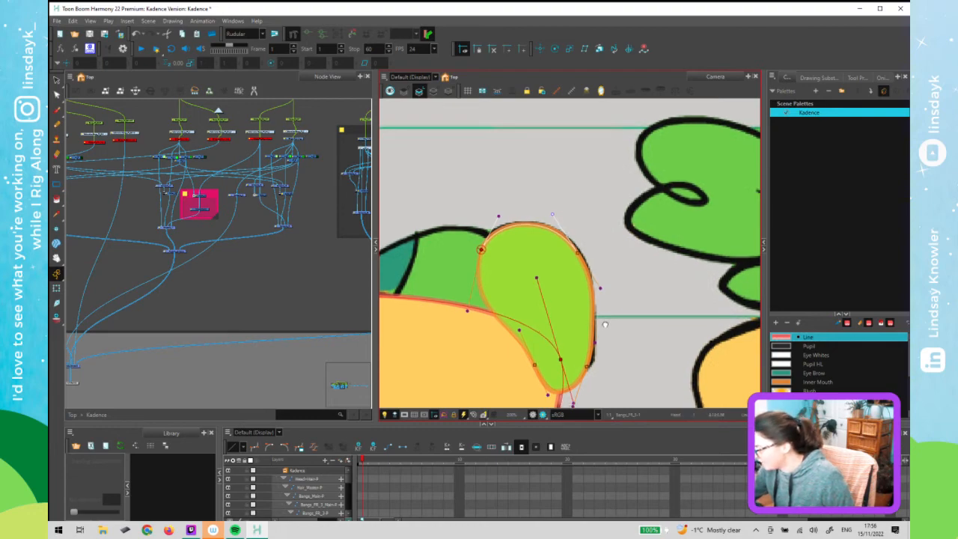
left_click(583, 348)
left_click_drag(583, 348, 583, 347)
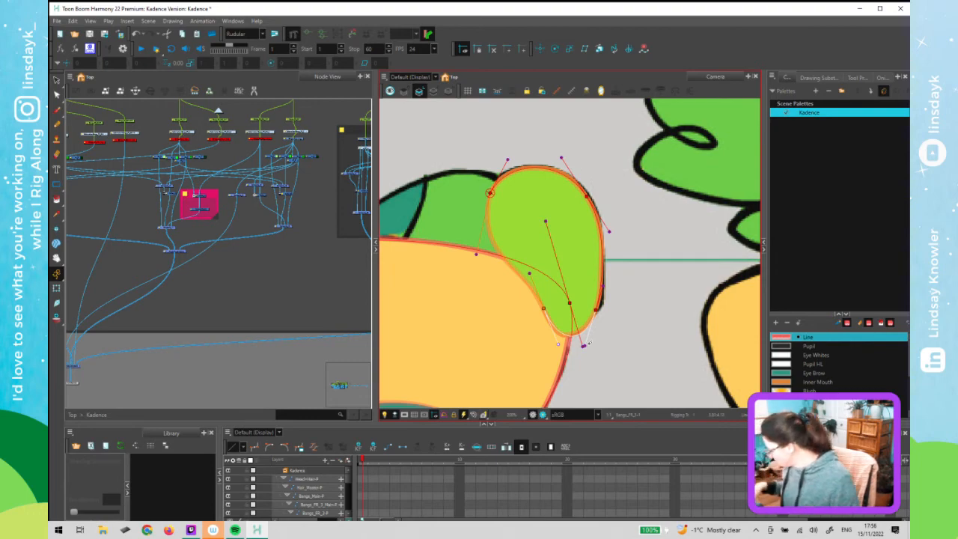
Save the scene and re-enable the row of disabled bangs drawing nodes
left_click(345, 255)
left_click(533, 181)
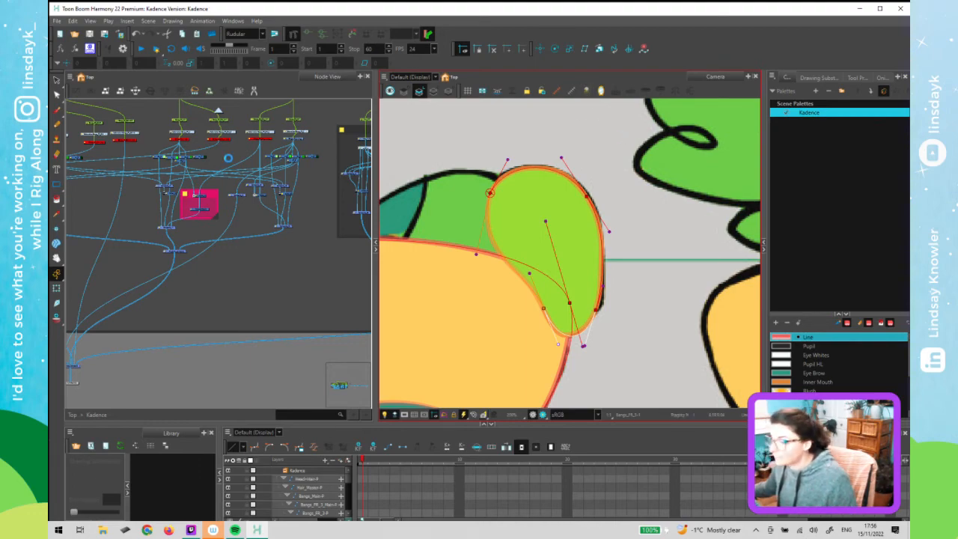
left_click(302, 133)
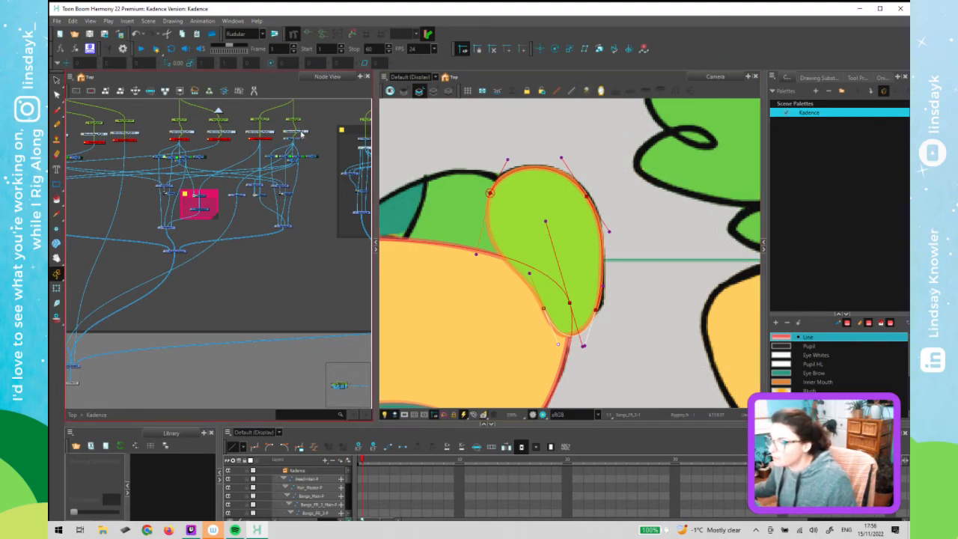
mouse_move(309, 140)
left_mouse_down()
mouse_move(89, 140)
mouse_move(80, 149)
left_mouse_up()
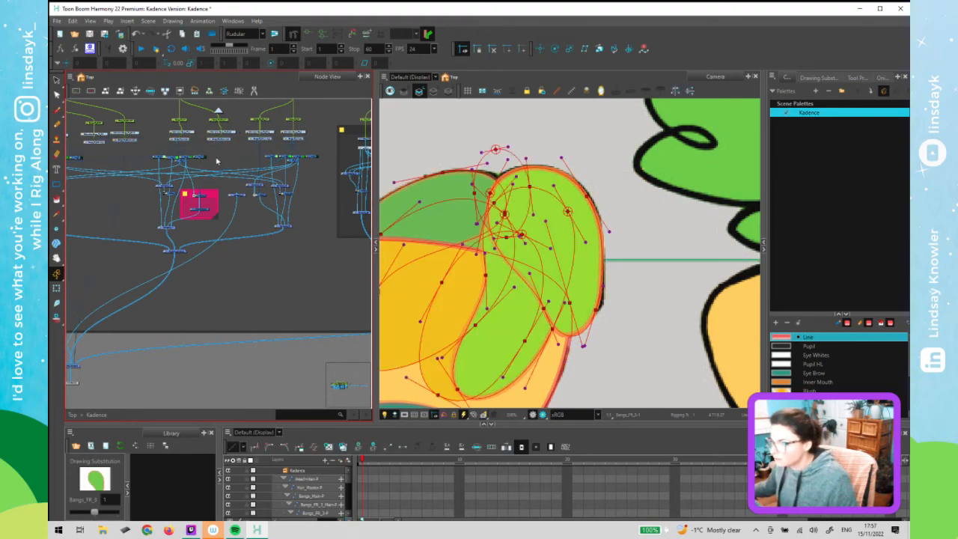
left_click(319, 189)
left_click(500, 198)
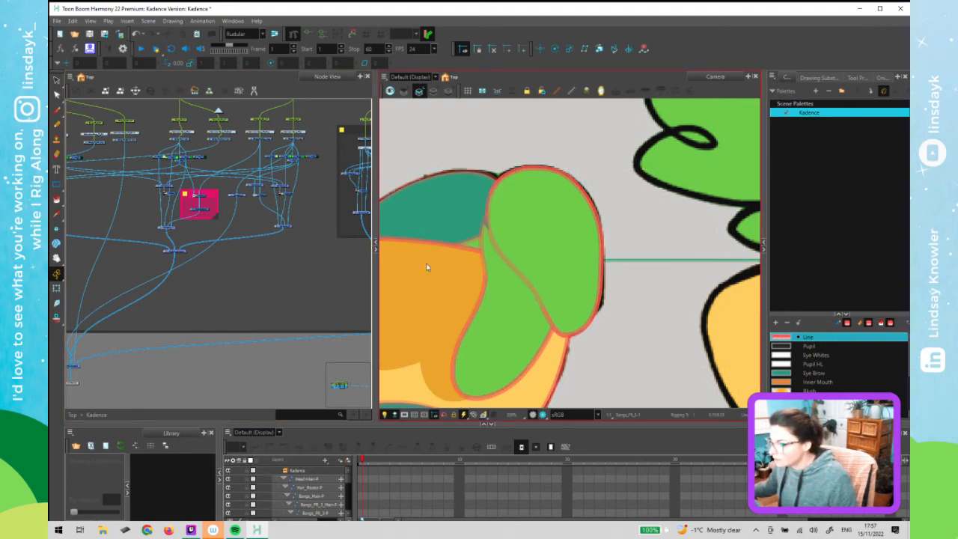
Select the bangs drawing nodes that are still disabled, including Bangs_FR_Shd_1, and re-enable them
scroll(369, 262, "down", 1)
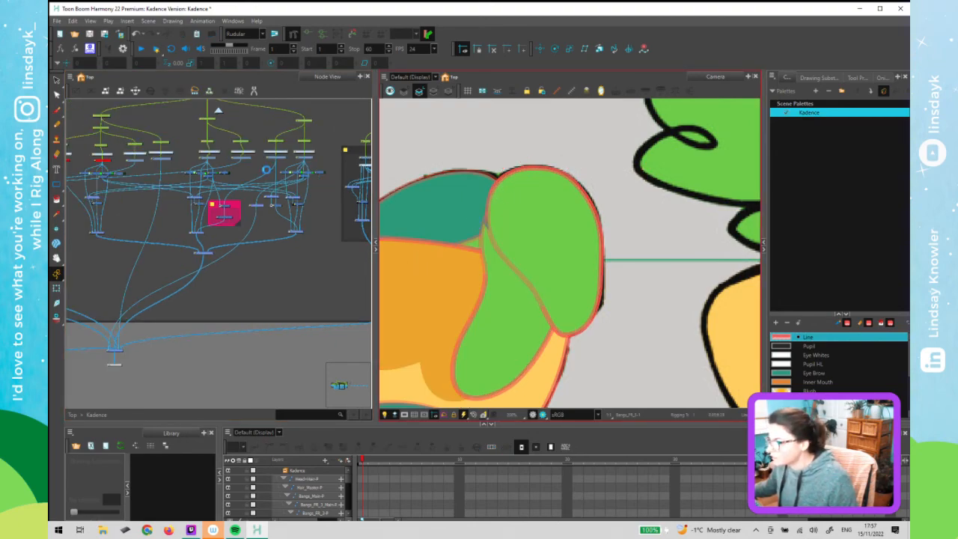
left_click(217, 265)
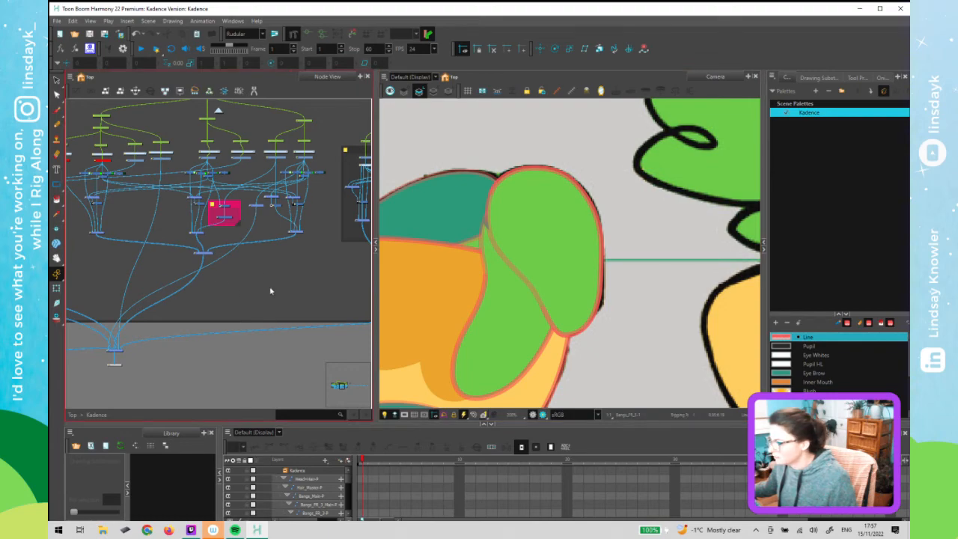
scroll(242, 267, "down", 2)
left_click_drag(108, 170, 167, 215)
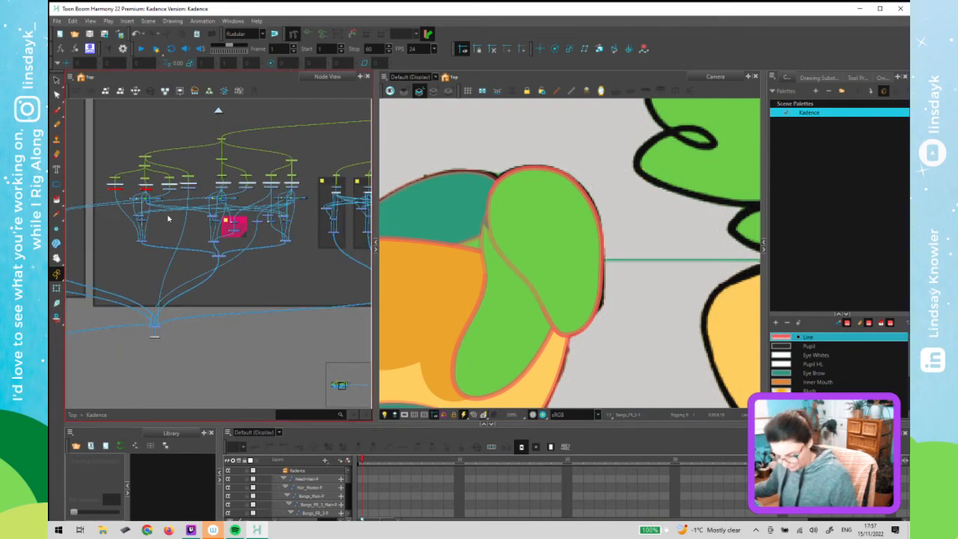
key("Delete")
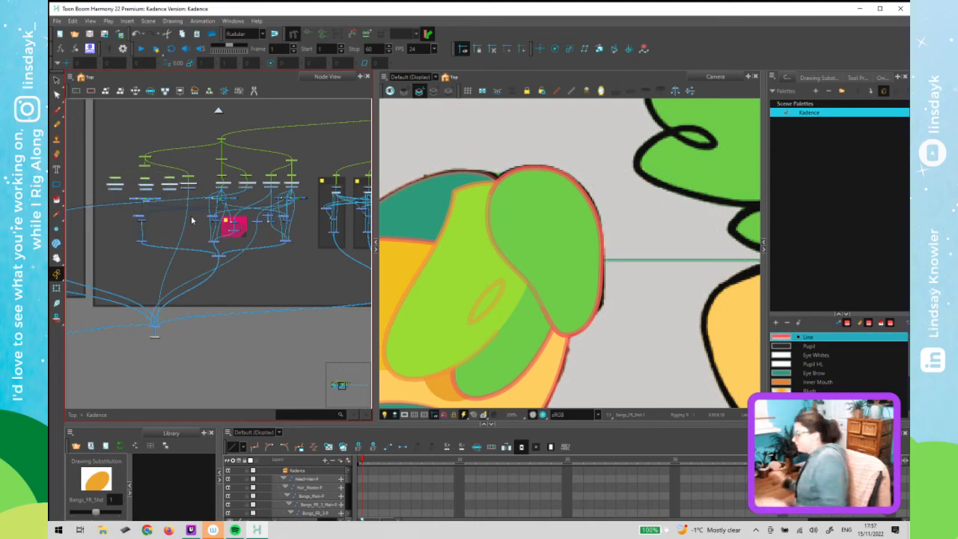
Review the re-enabled bangs on the whole head with the Bangs_FR_Shd_1 deformer controls shown
left_click(607, 238)
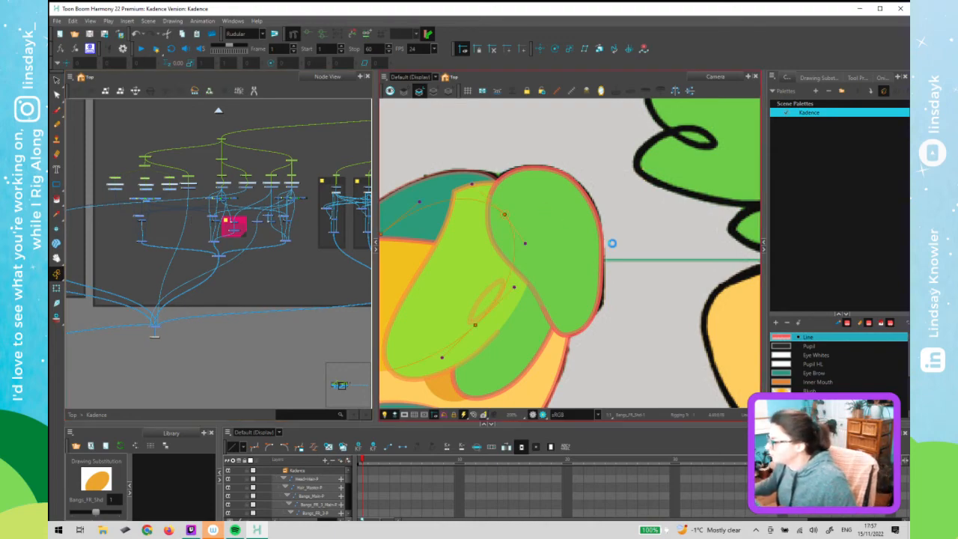
key("shift+t")
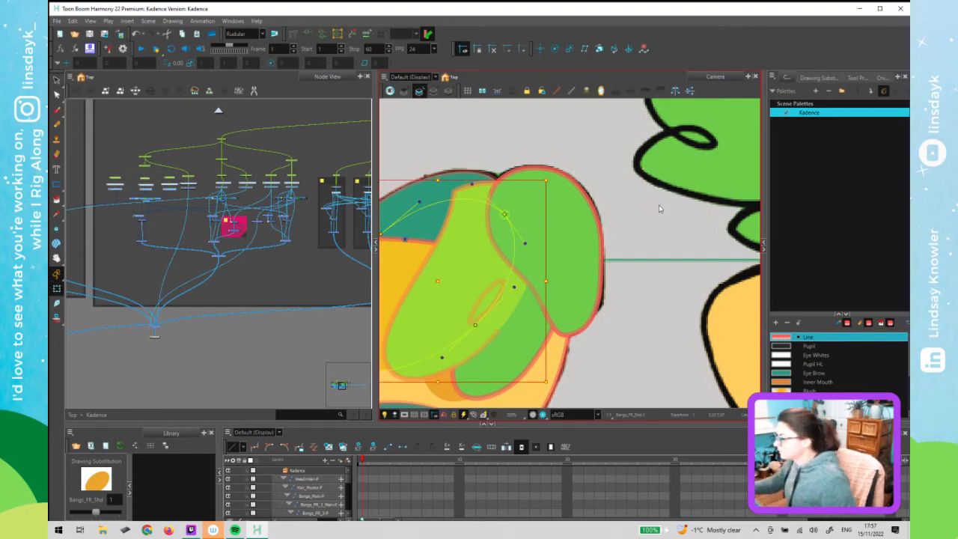
scroll(684, 222, "down", 4)
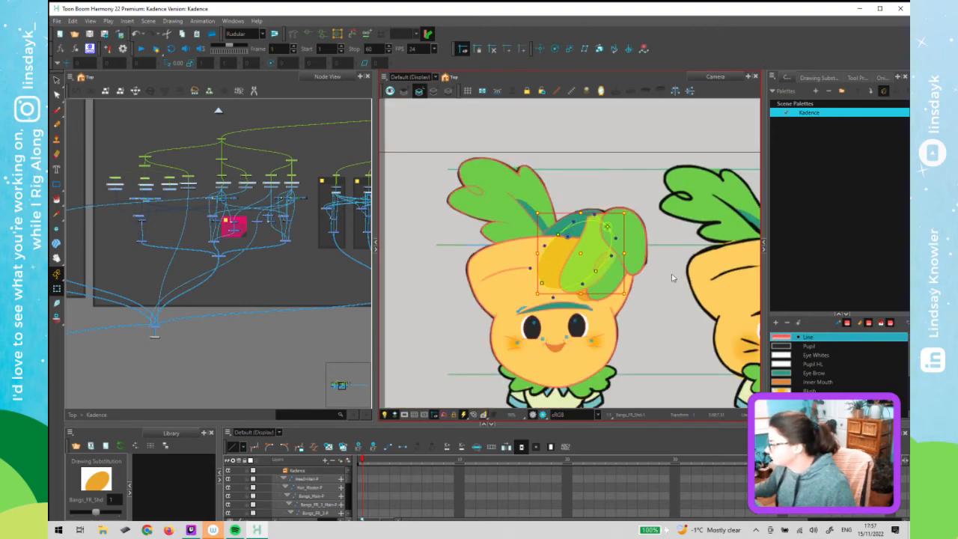
left_click(297, 271)
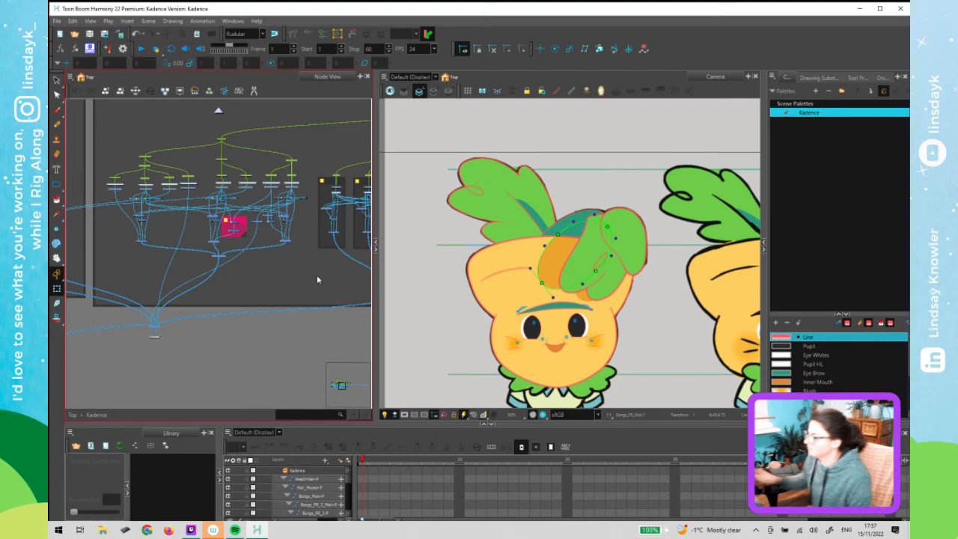
Disable the composite node that gathers the front bangs and save the scene
left_click_drag(258, 289, 197, 250)
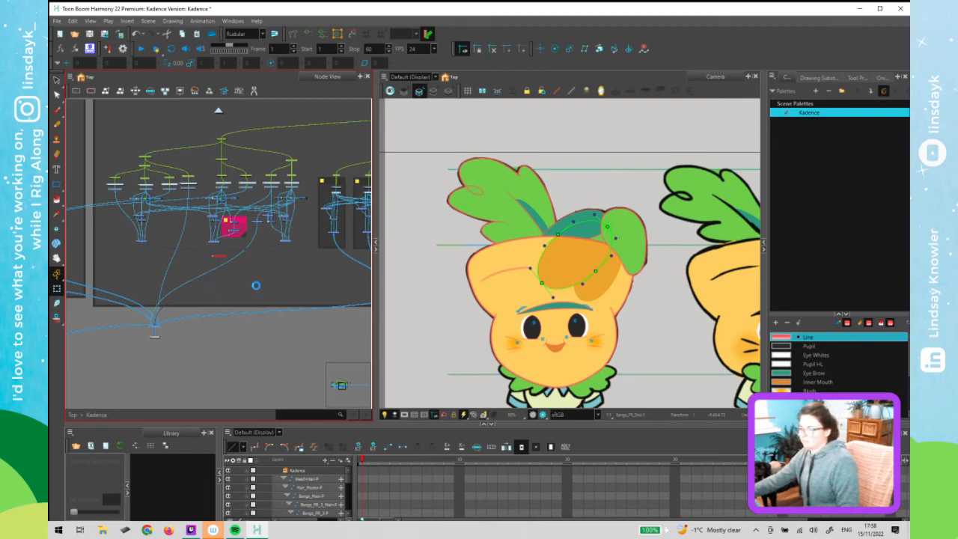
key("ctrl+s")
left_click_drag(234, 285, 192, 292)
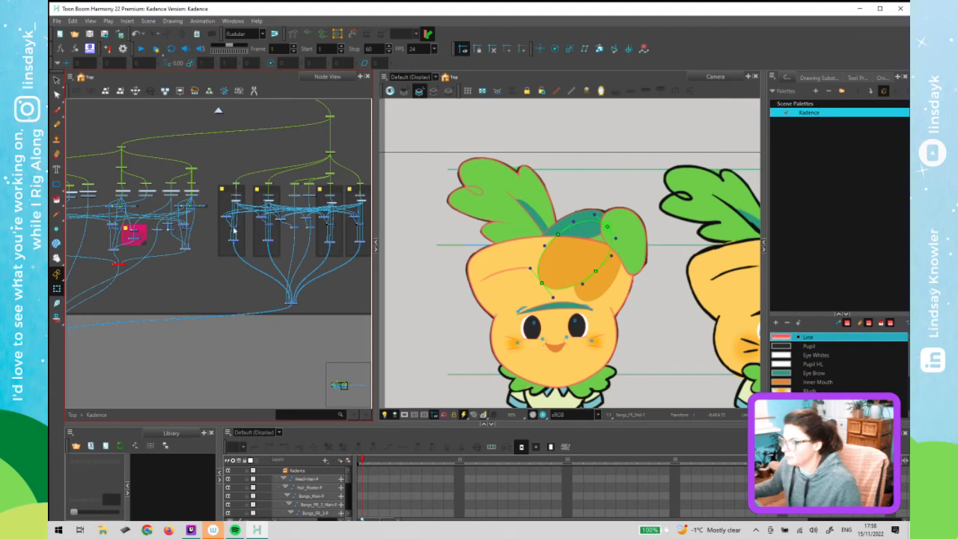
scroll(242, 194, "up", 1)
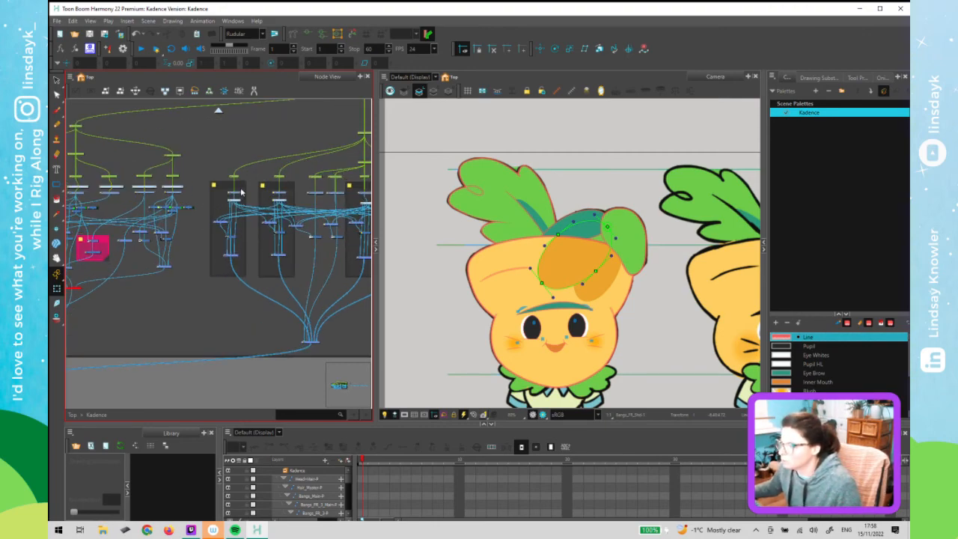
Examine the Hair node groups and the composite gathering the leafy top hair, comparing the selected parts with the whole character
scroll(241, 193, "up", 3)
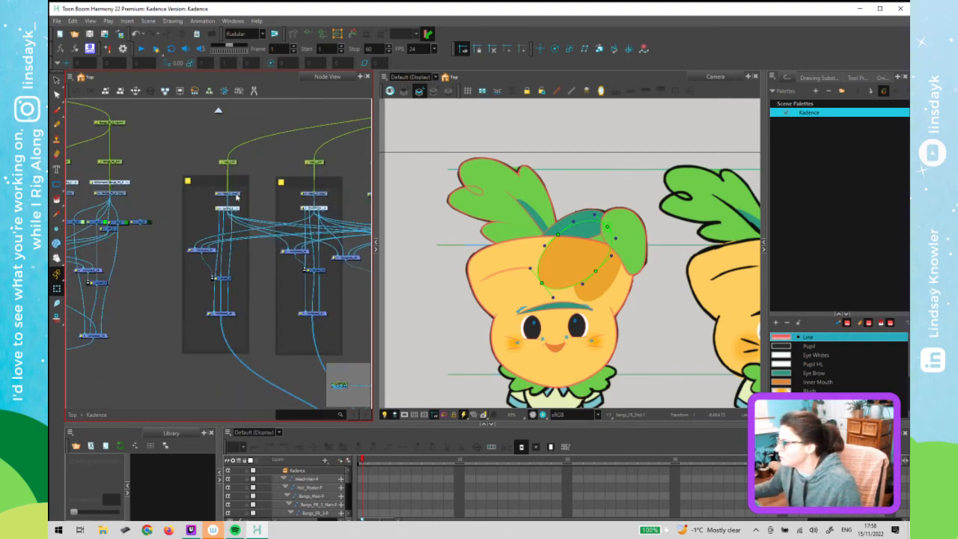
left_click(237, 196)
scroll(236, 194, "down", 1)
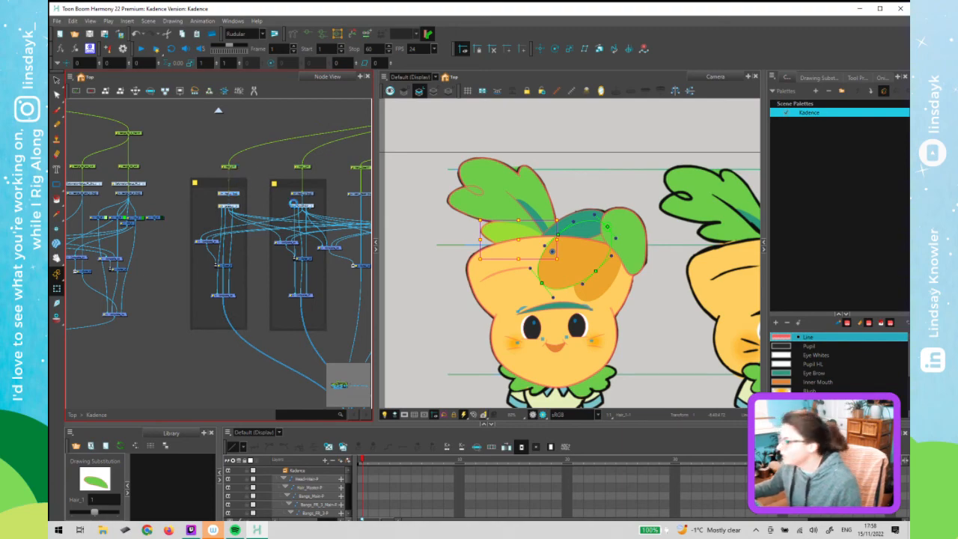
scroll(177, 249, "down", 1)
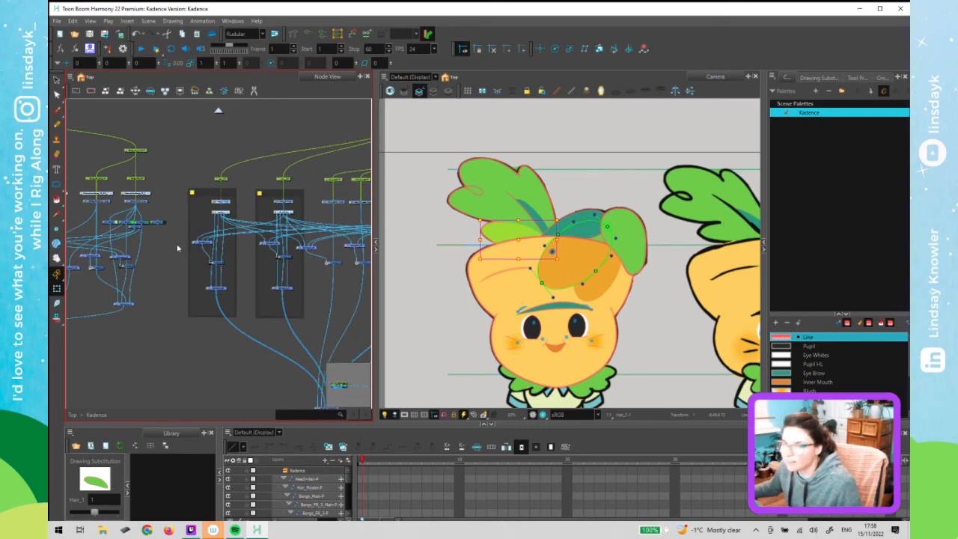
left_click(176, 246)
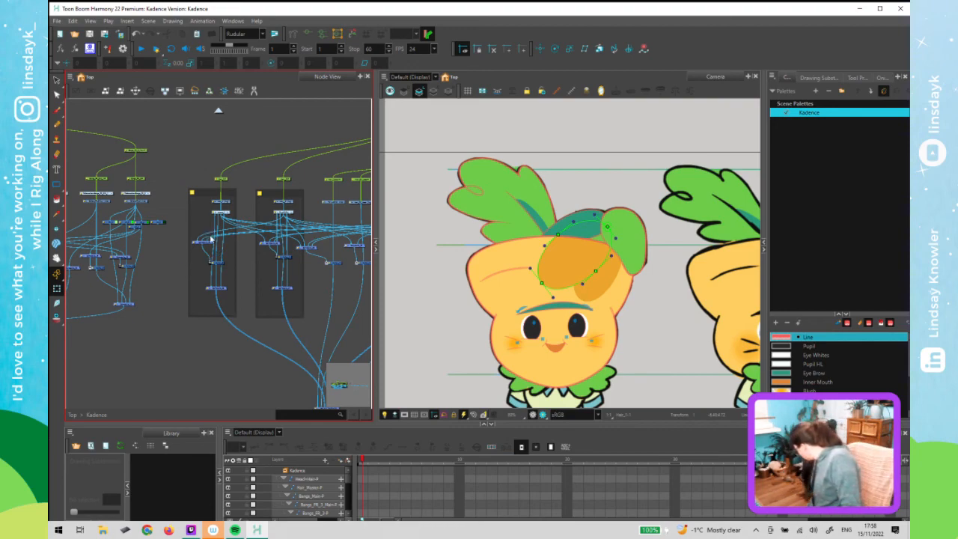
scroll(212, 240, "down", 1)
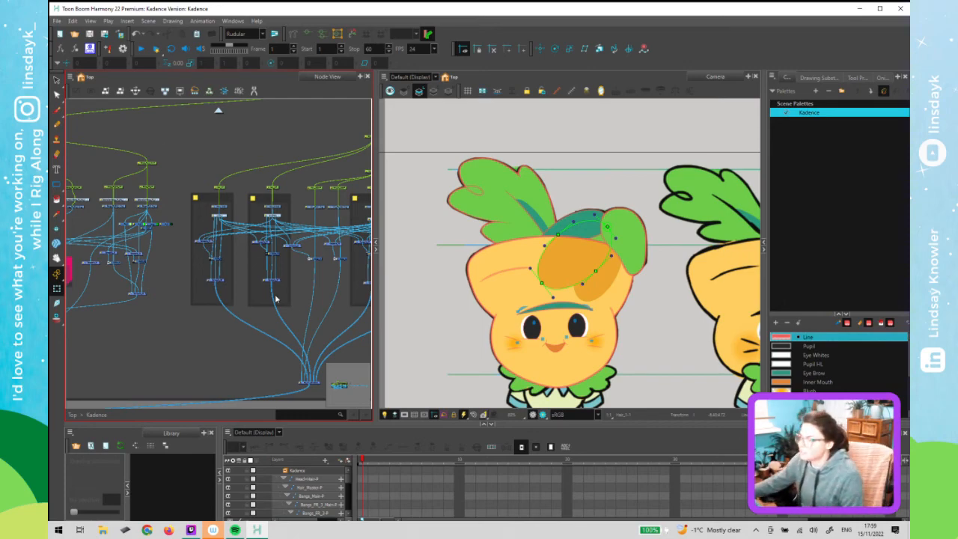
scroll(237, 335, "down", 3)
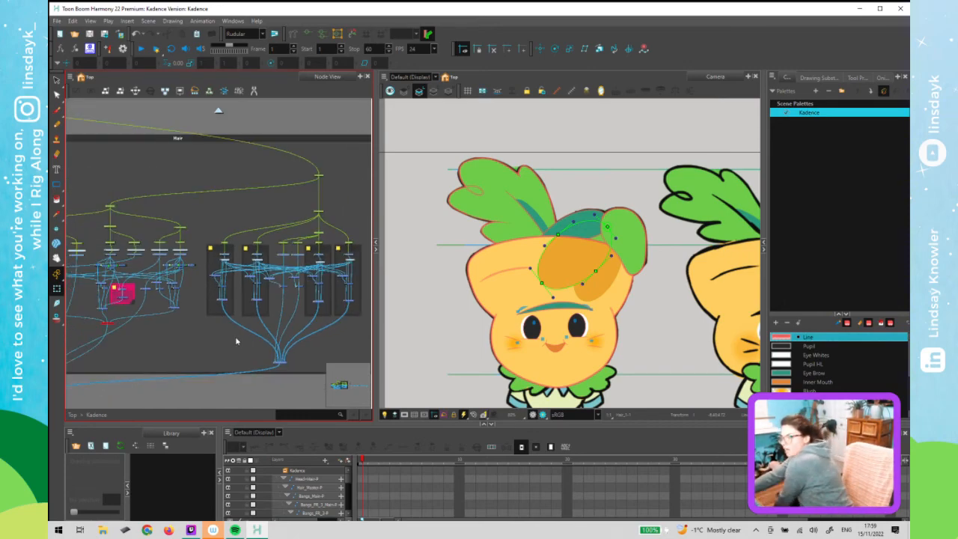
left_click(273, 357)
left_click(555, 216)
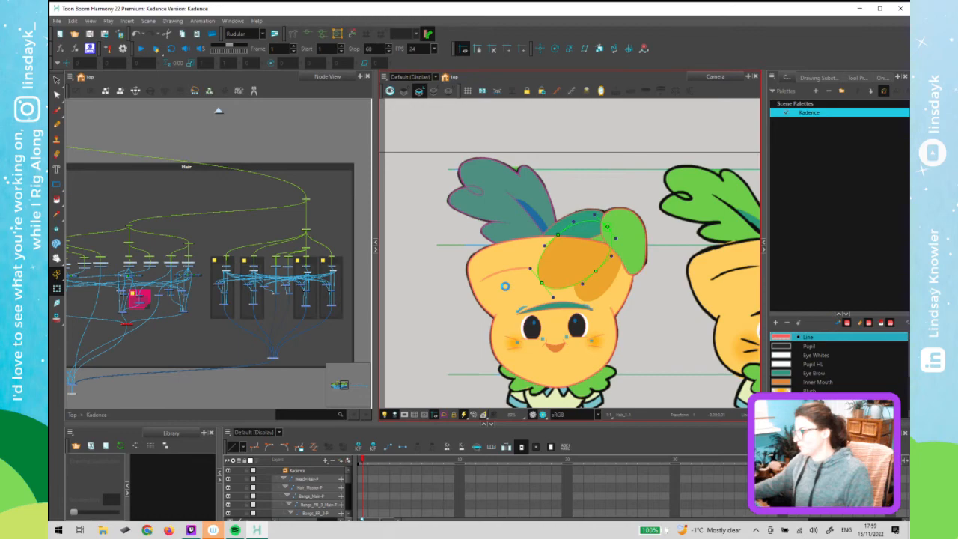
scroll(504, 263, "down", 1)
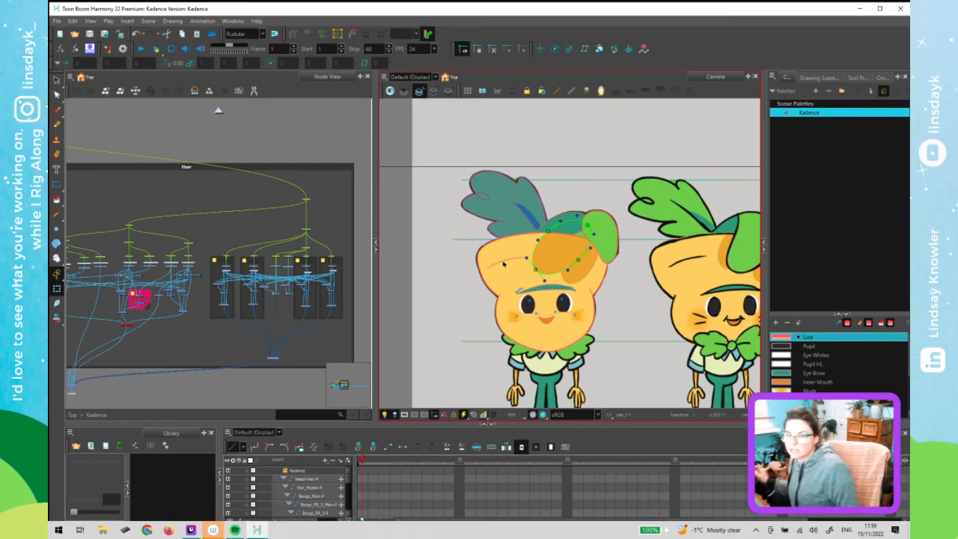
left_click_drag(621, 341, 614, 274)
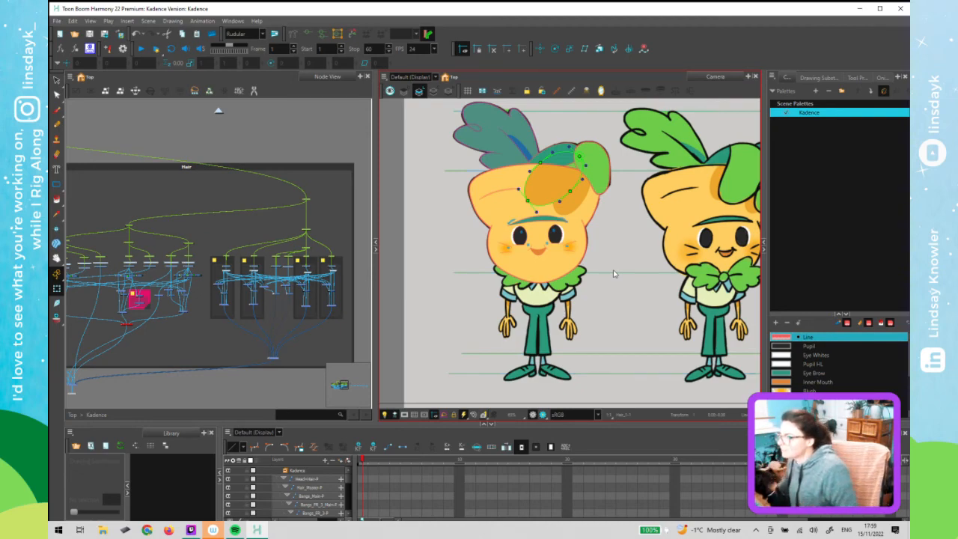
Re-enable the composite node that gathers the front bangs
left_click(112, 334)
left_click(105, 321)
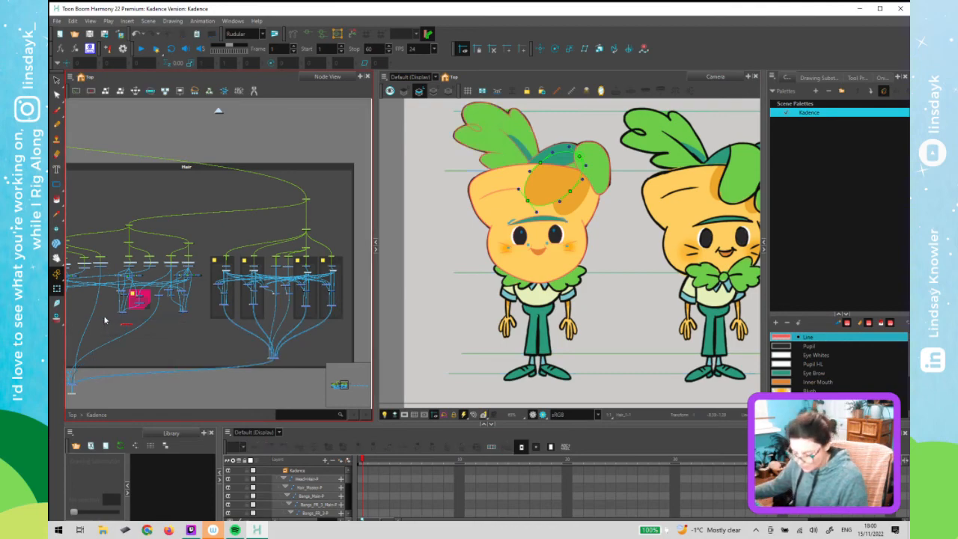
key("ctrl+z")
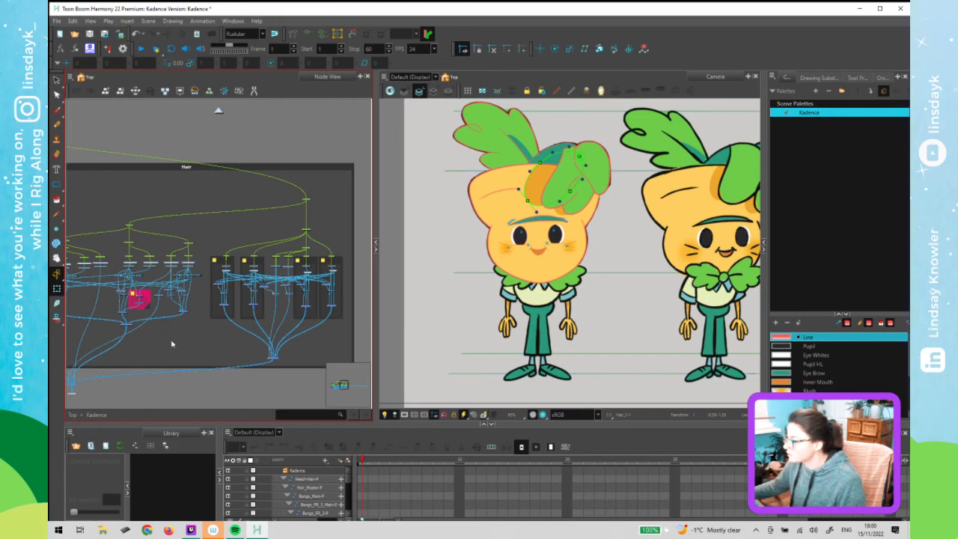
key("ctrl+z")
left_click(174, 341)
Try moving the forehead shape away from the head, undo the move and clear the selection
left_click(436, 206)
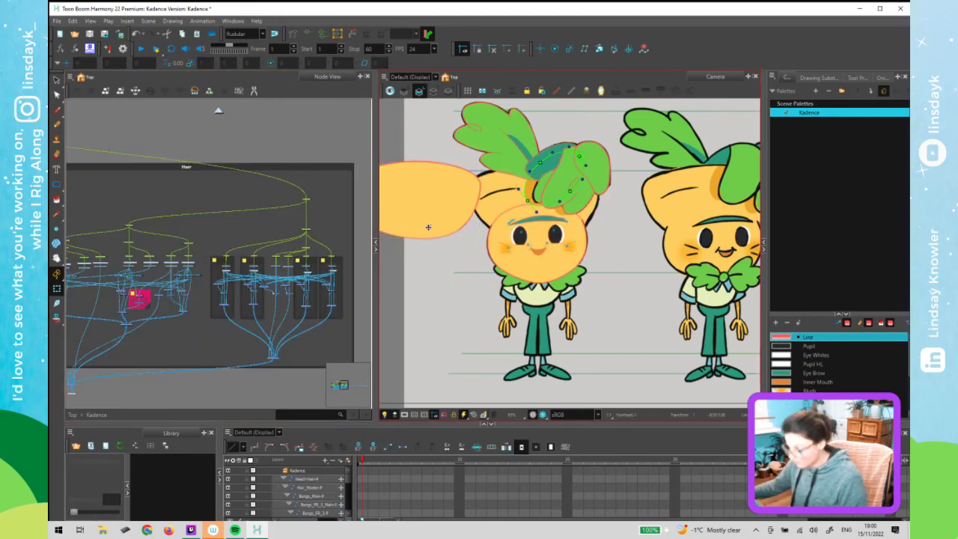
left_click(429, 229)
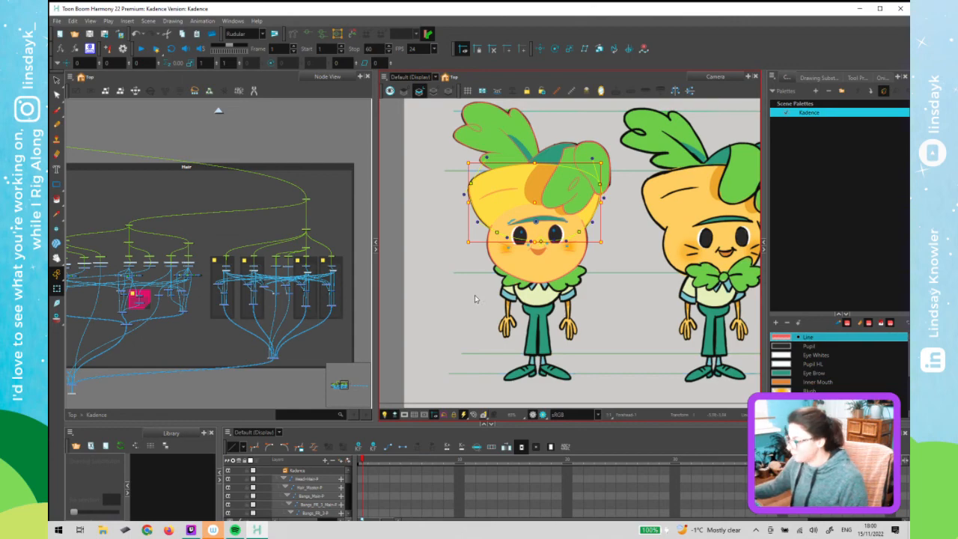
left_click(474, 297)
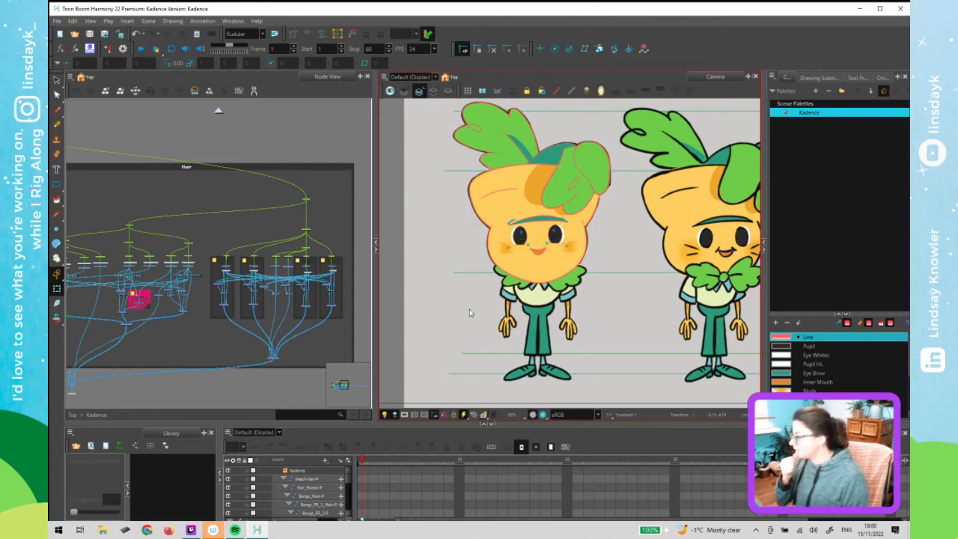
Change the Line colour in the Kadence palette from the red working colour to black
double_click(788, 337)
left_click_drag(558, 282, 585, 284)
left_click(577, 223)
left_click(577, 202)
left_click(574, 180)
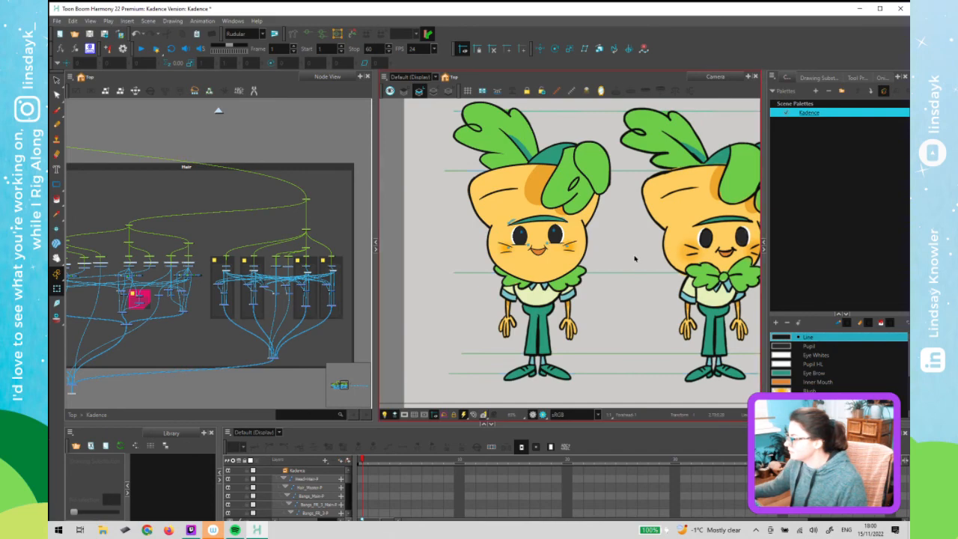
Delete the extra node beside the pink backdrop in the front bangs network
left_click(554, 199)
left_click_drag(201, 338, 217, 298)
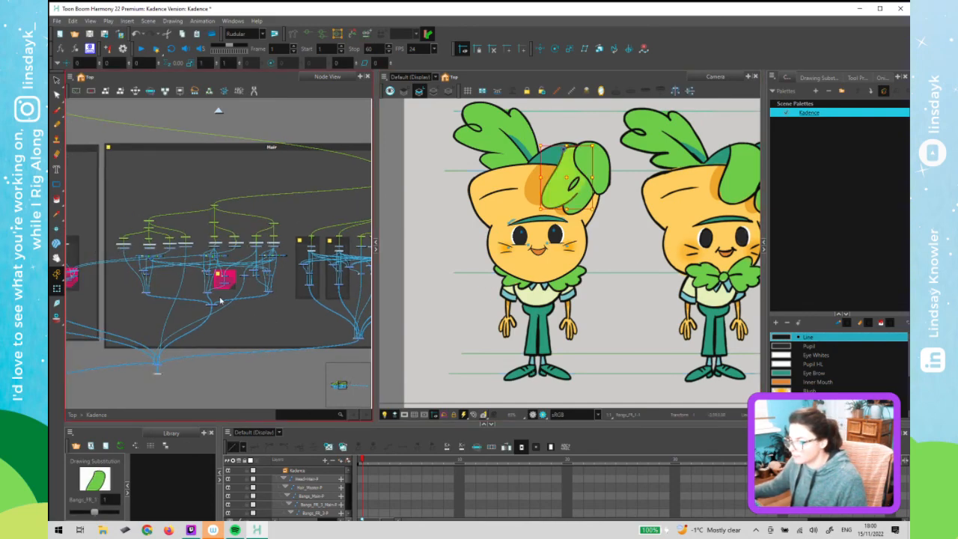
scroll(218, 298, "up", 5)
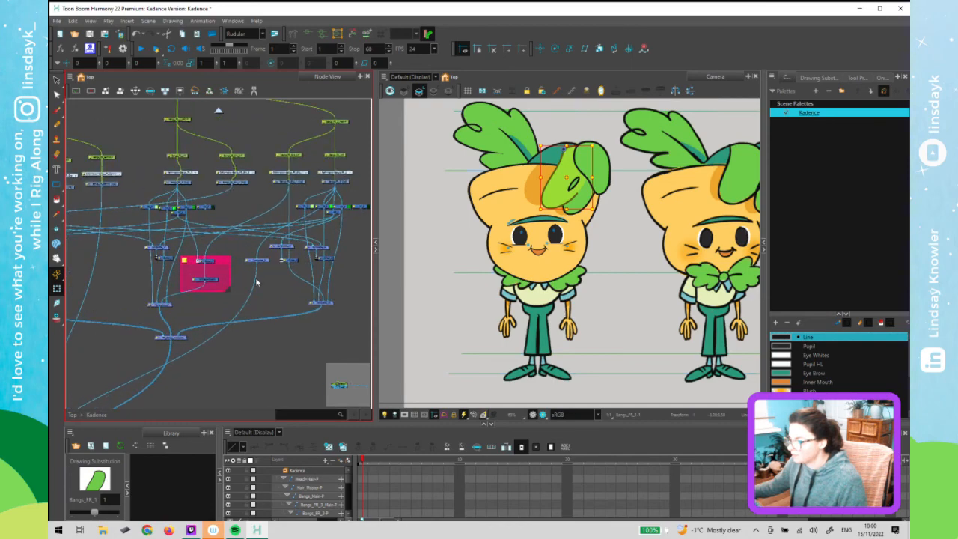
left_click(261, 283)
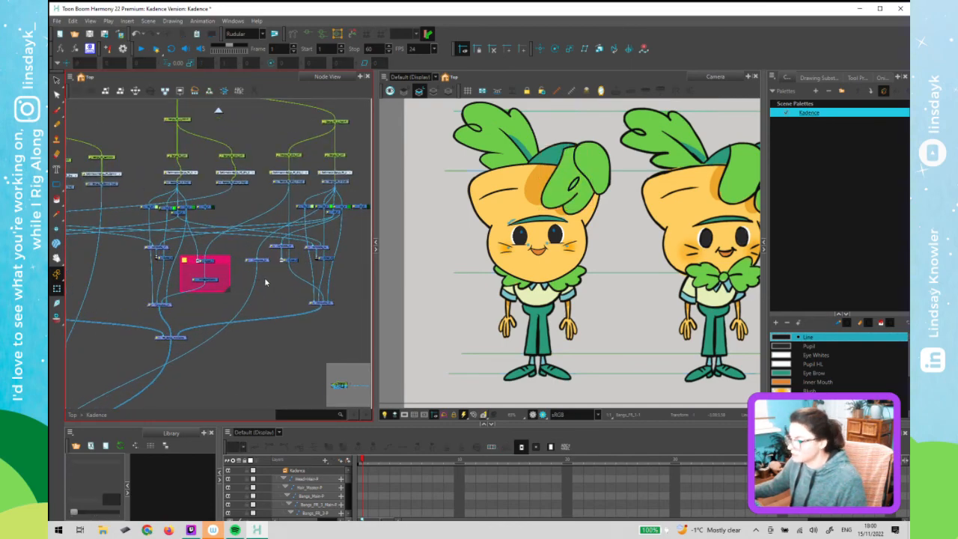
left_click_drag(258, 282, 251, 246)
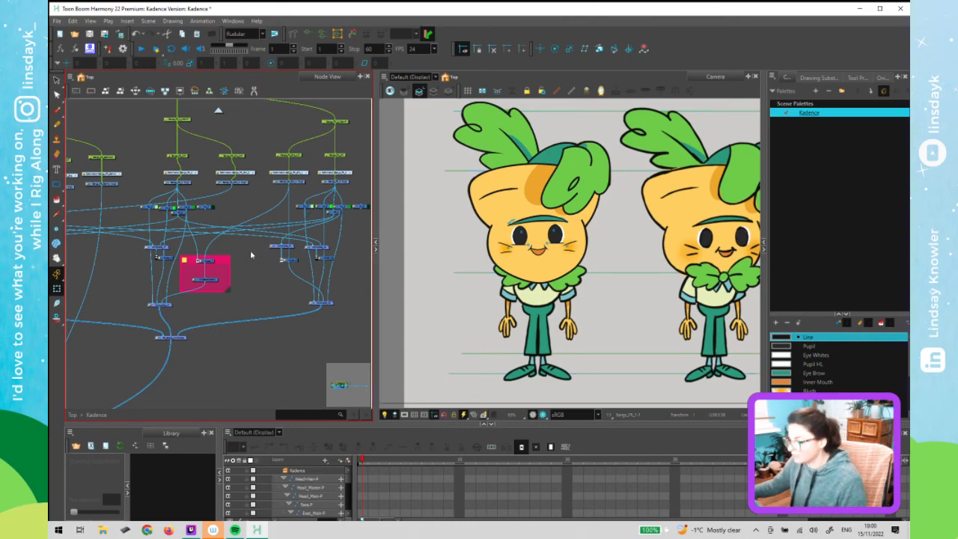
scroll(250, 247, "down", 2)
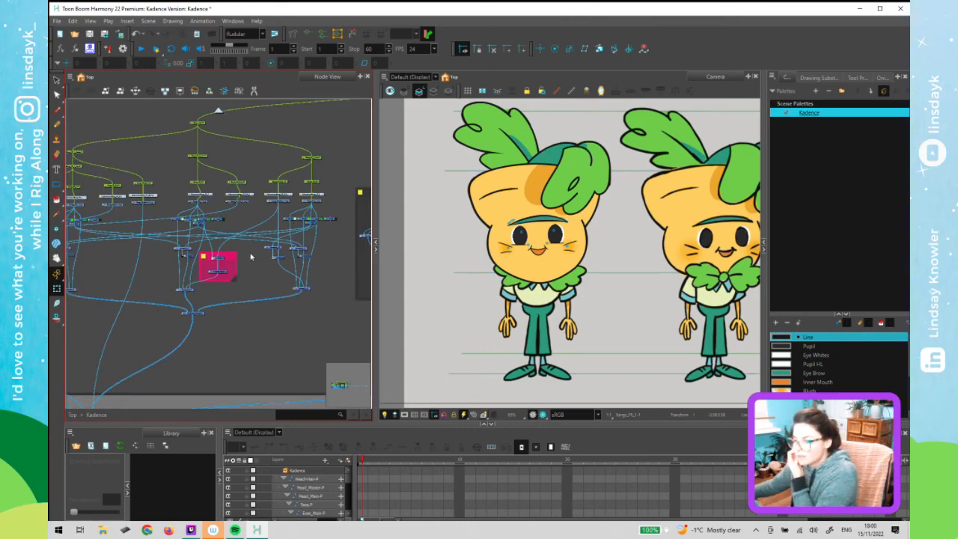
scroll(251, 257, "up", 1)
Try transforming the front bangs drawing against the whole character and undo the change
left_click(569, 162)
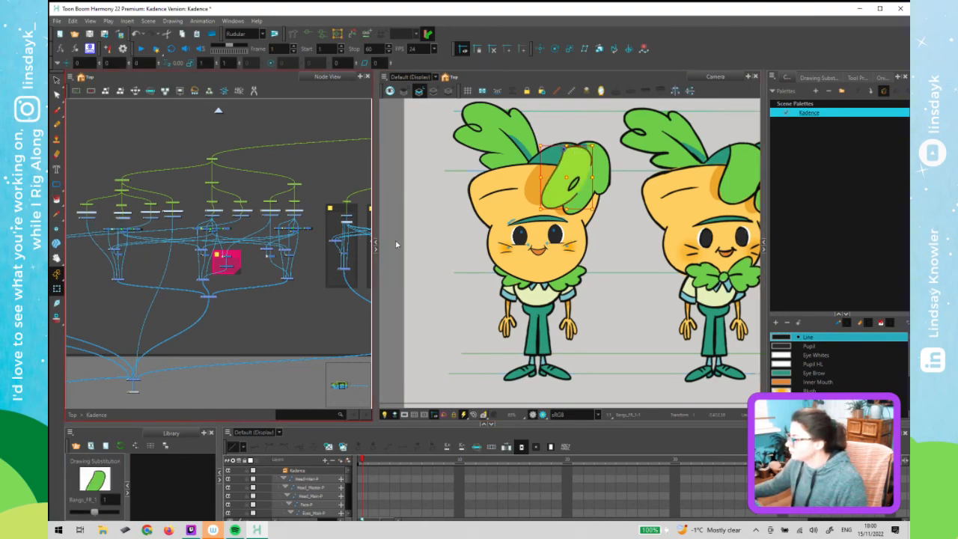
left_click(418, 244)
scroll(564, 232, "down", 5)
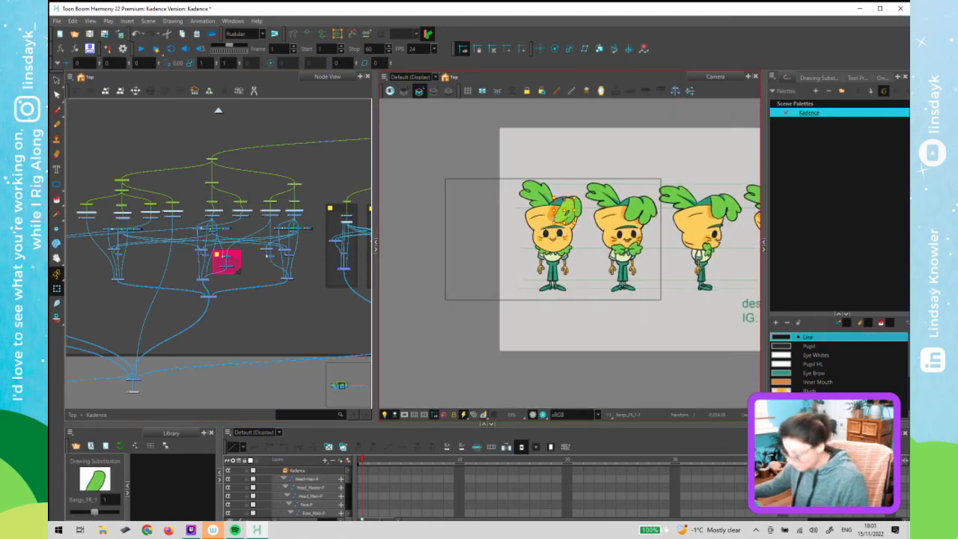
left_click(565, 211)
key("ctrl+z")
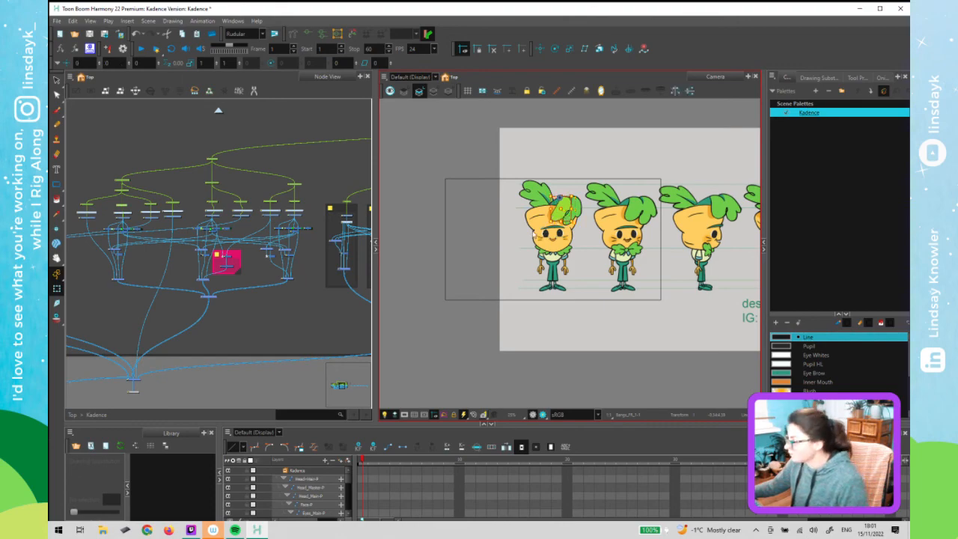
Clear the bangs selection and save the scene
left_click(487, 259)
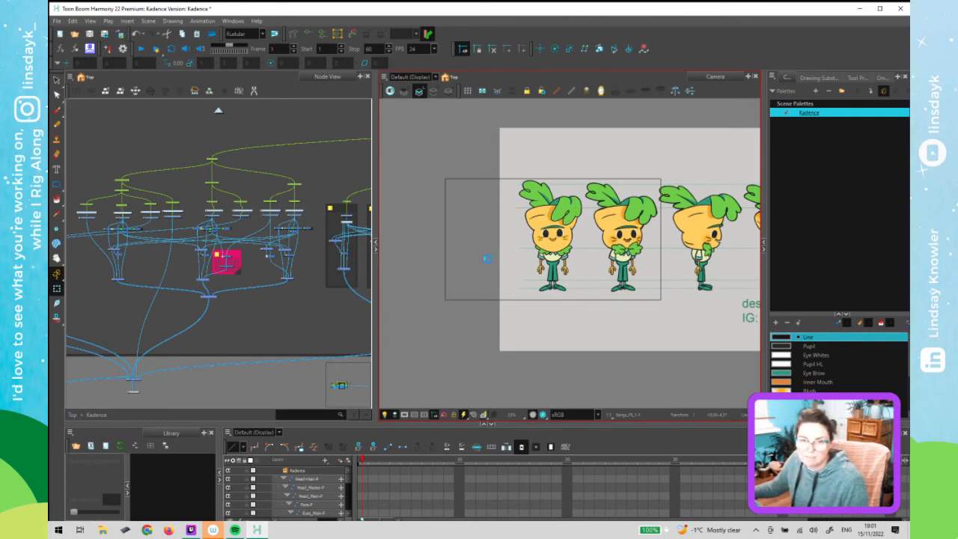
key("ctrl+s")
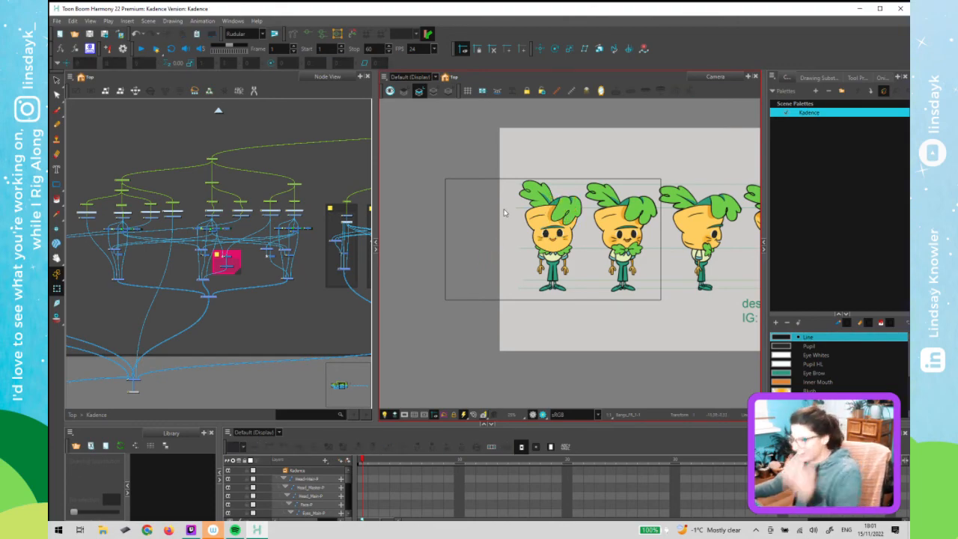
scroll(584, 214, "up", 1)
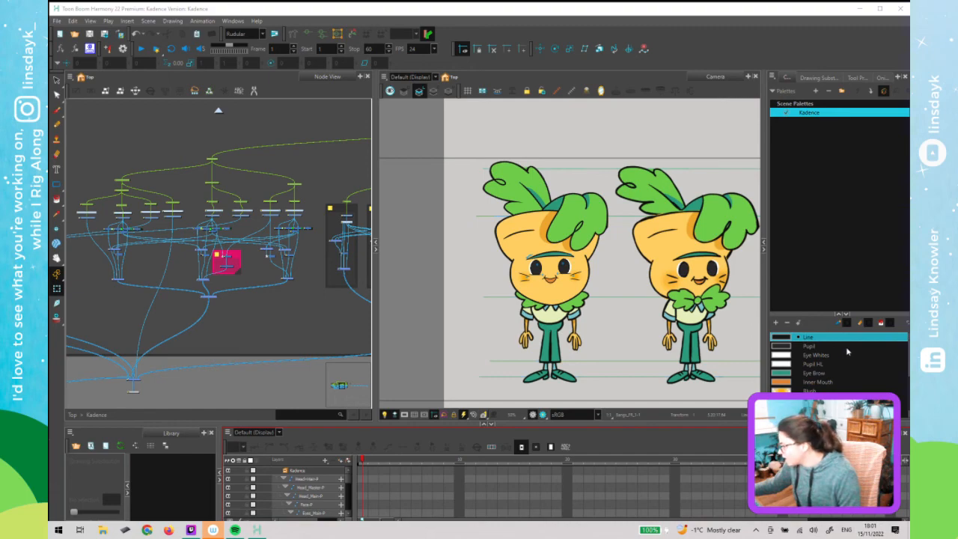
Consult the system calendar for December 2022 and return to the rig
left_click(871, 530)
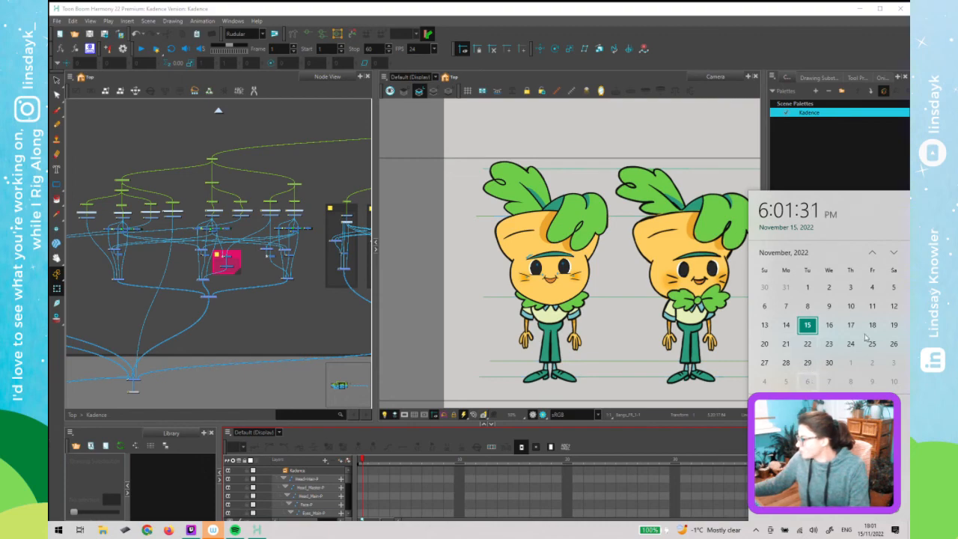
left_click(894, 253)
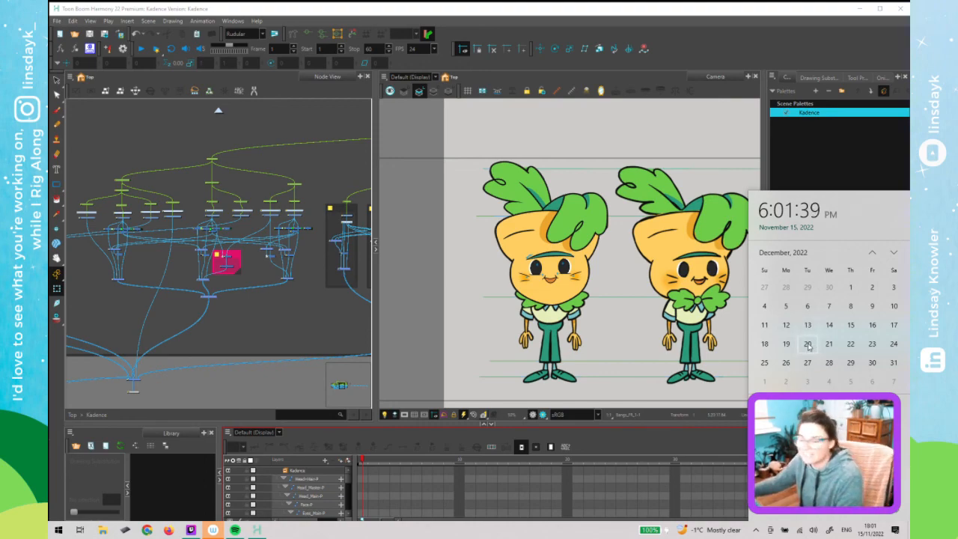
left_click(598, 160)
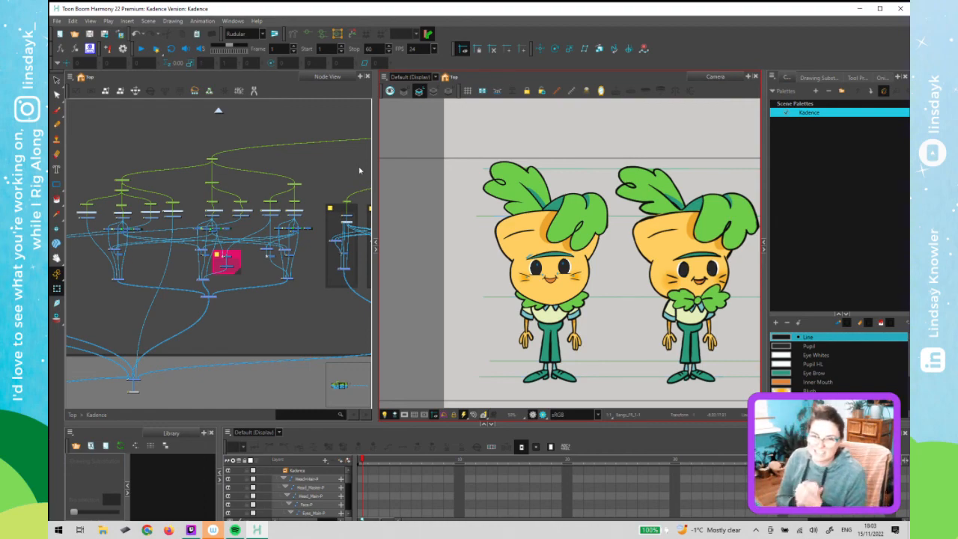
left_click(252, 183)
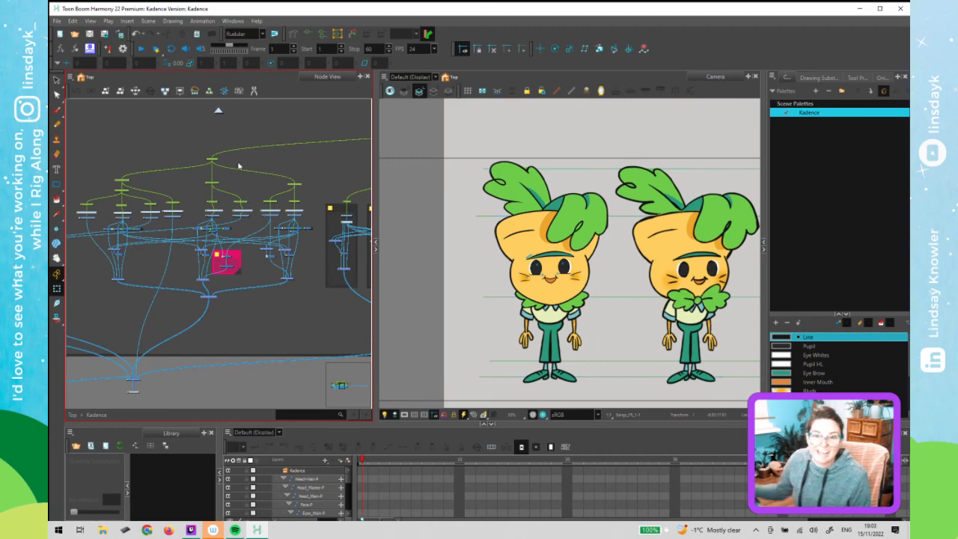